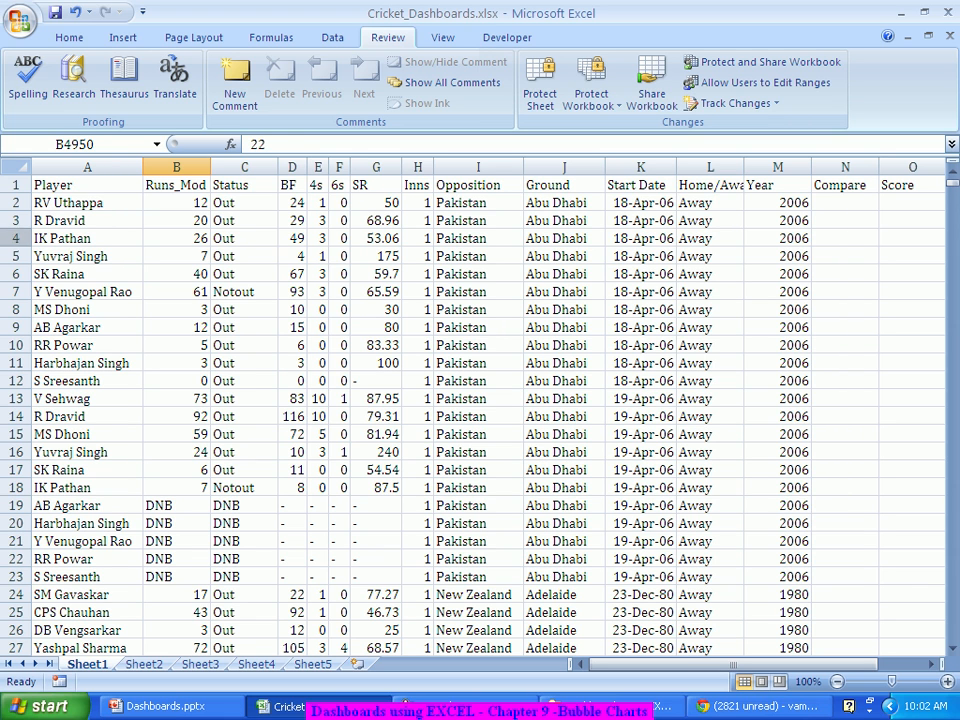
Examine the Player column on Sheet1 and the empty area from column AL onward on Sheet3
left_click(87, 167)
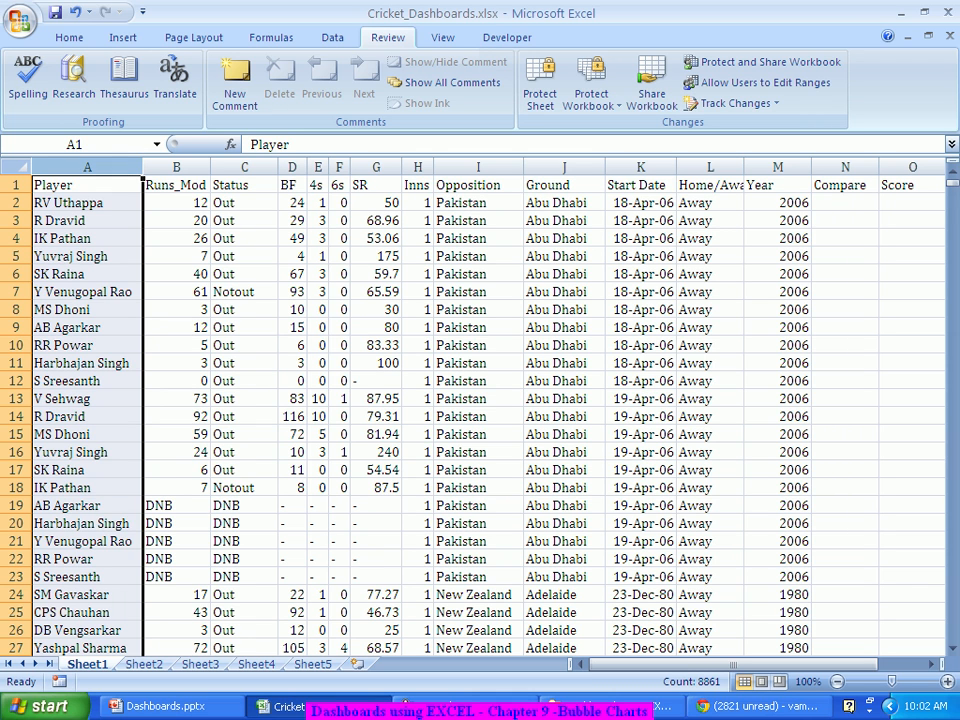
left_click(87, 292)
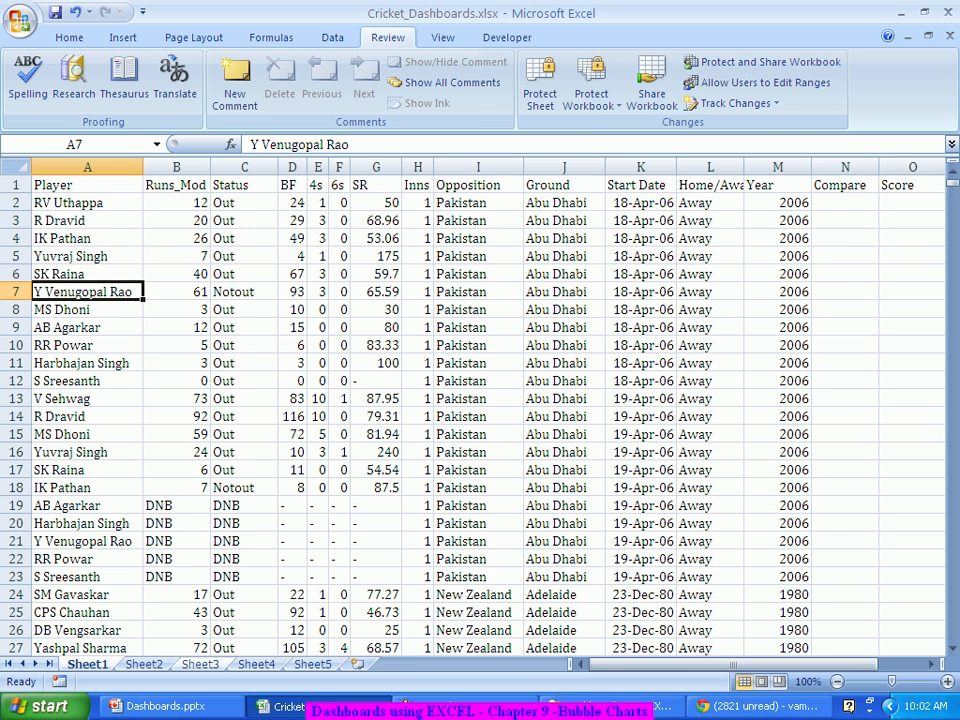
left_click(200, 664)
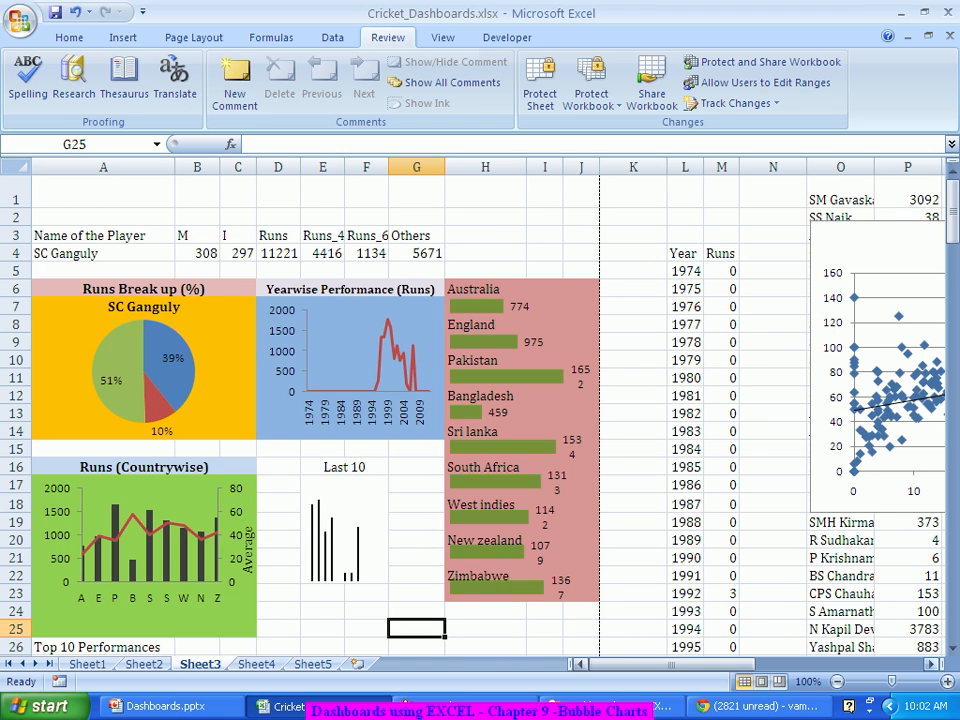
scroll(480, 400, "right", 10)
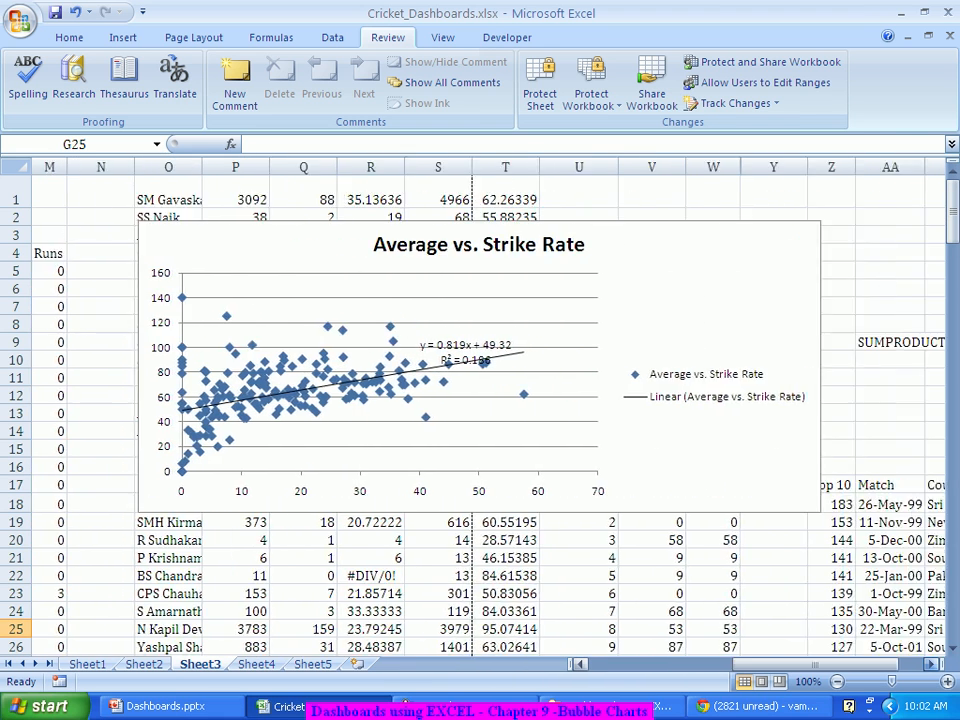
scroll(480, 400, "right", 7)
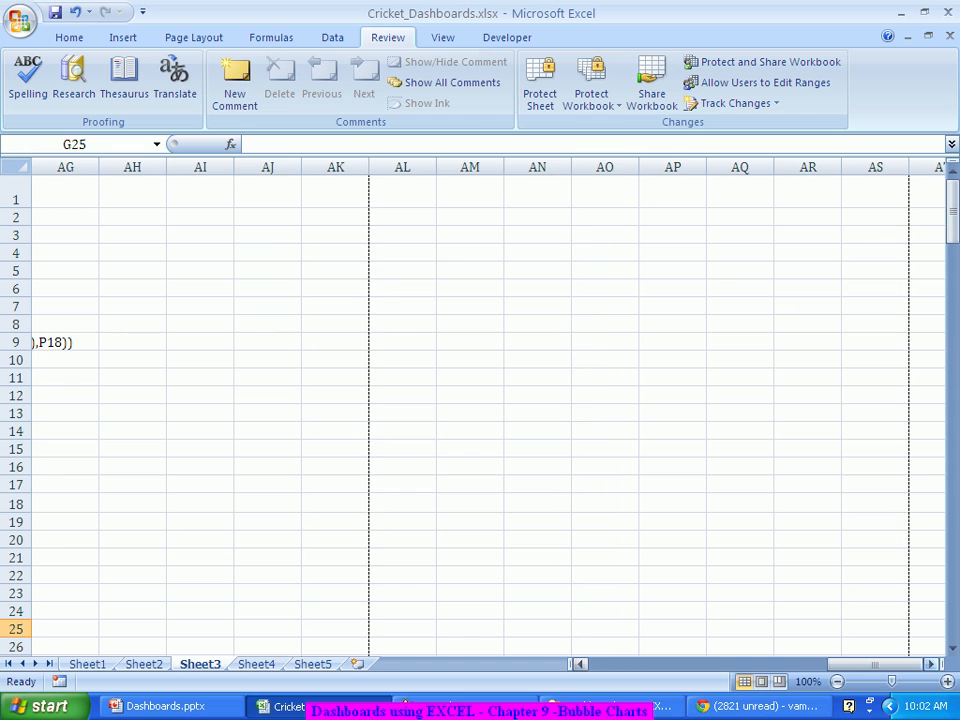
left_click_drag(335, 192, 335, 629)
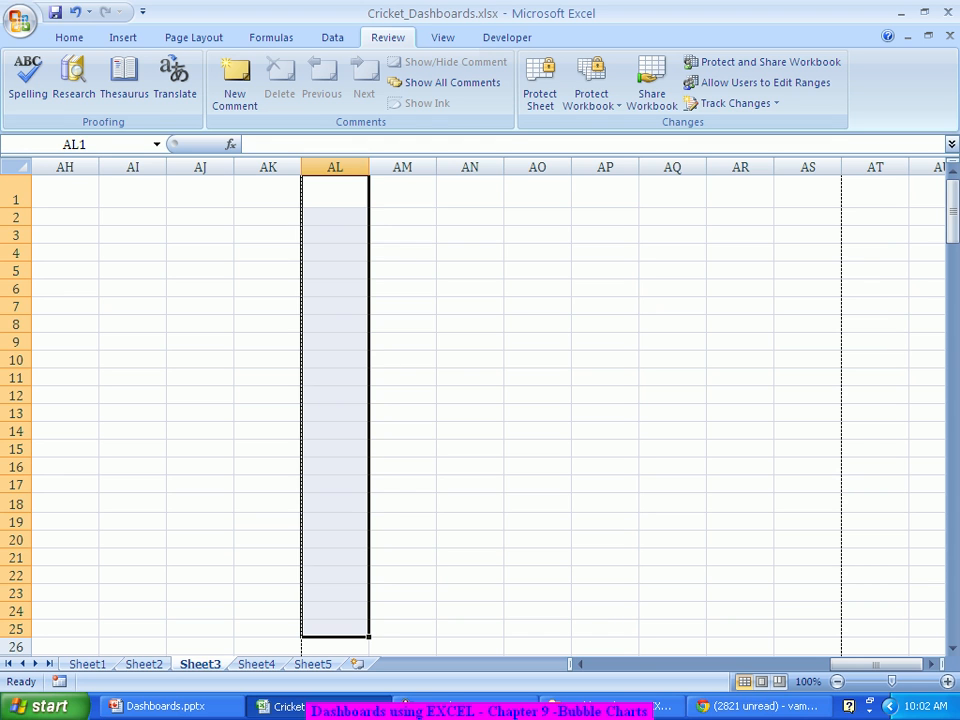
left_click_drag(402, 192, 808, 192)
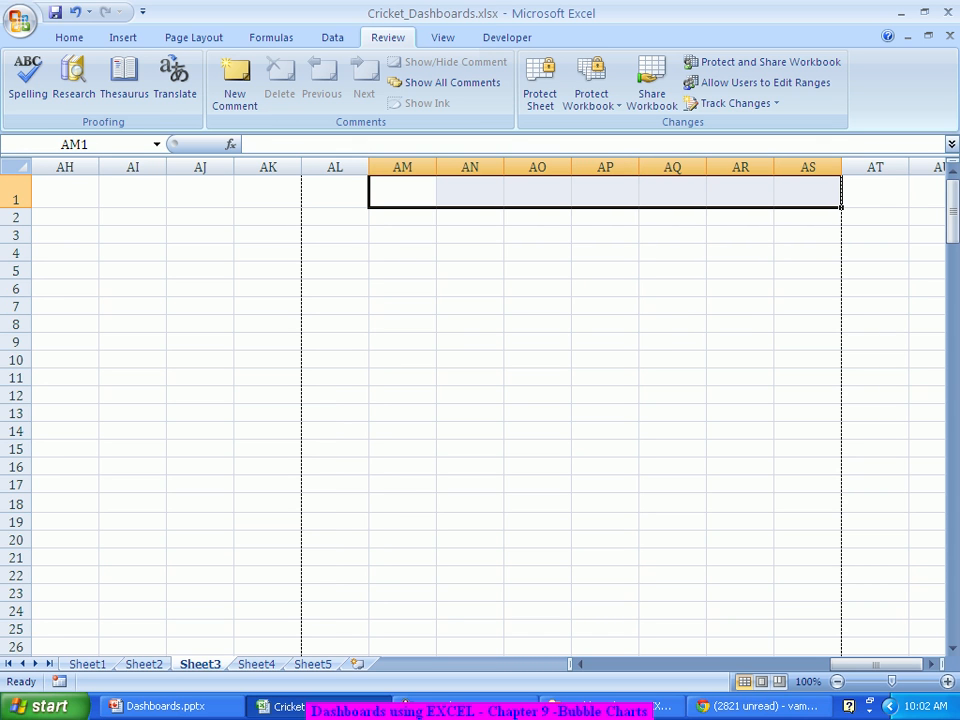
left_click(402, 217)
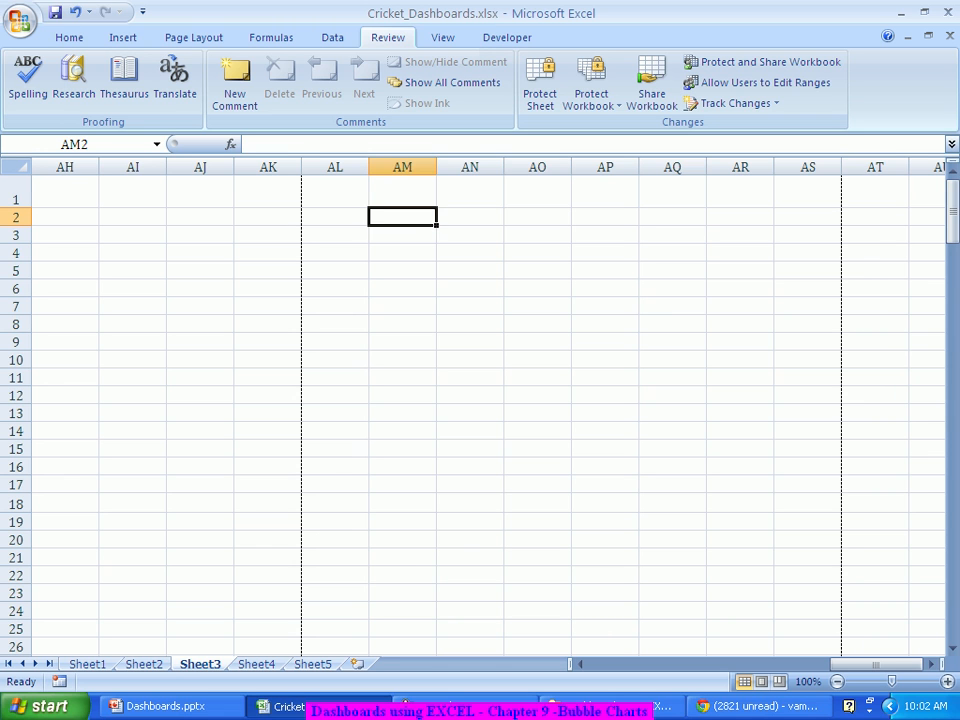
left_click(470, 217)
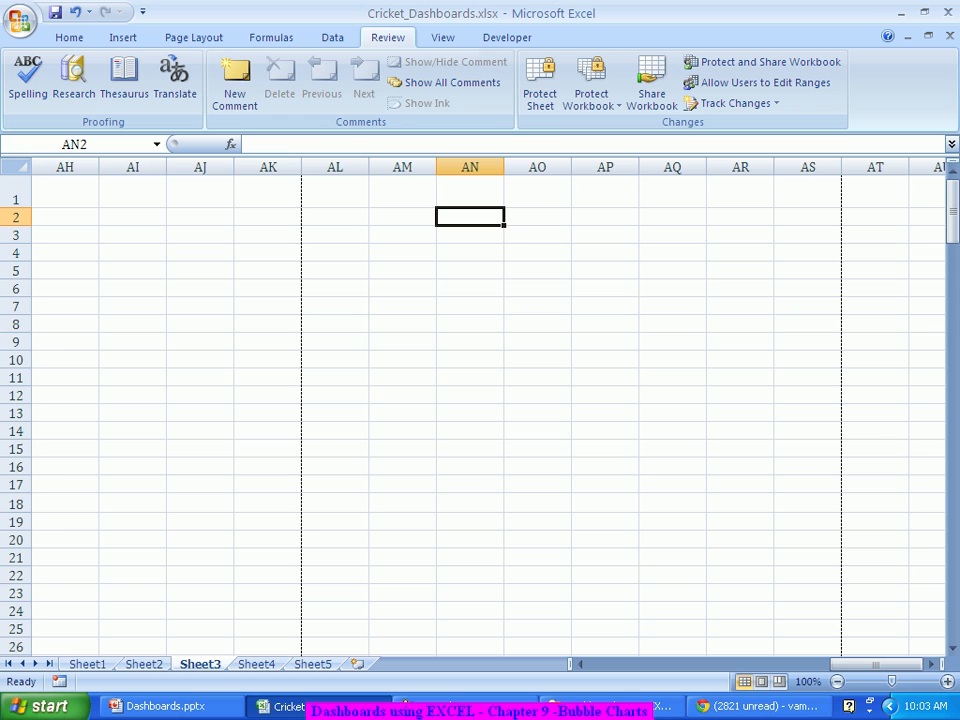
Link cell AL2 on Sheet3 to the first player's name with the formula =Sheet1!A2
left_click(335, 217)
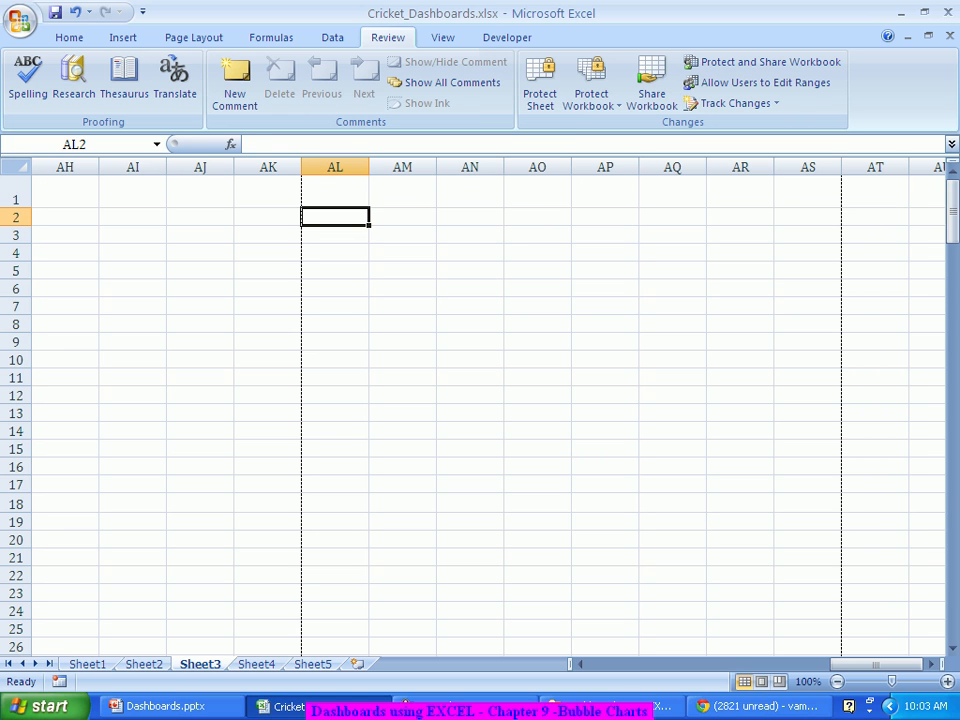
type("=")
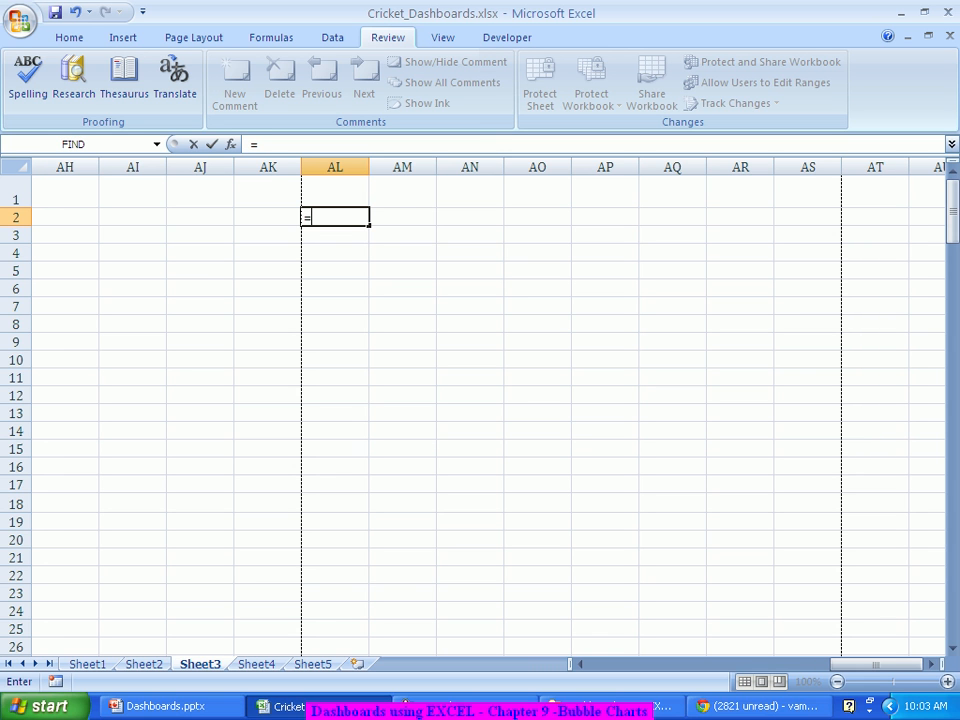
left_click(87, 664)
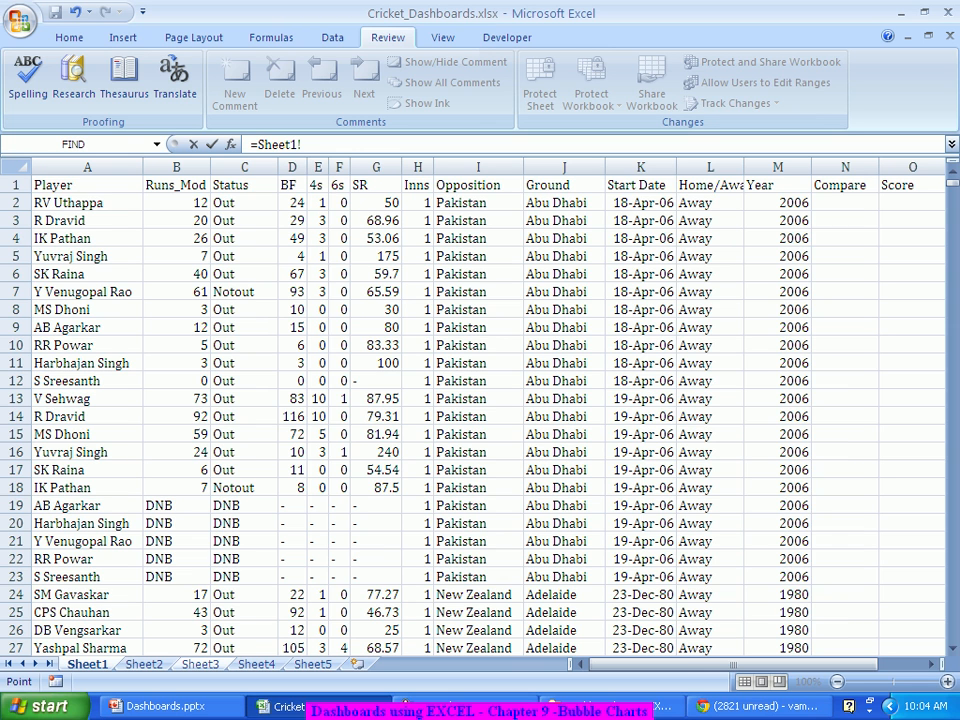
left_click(80, 202)
key("Return")
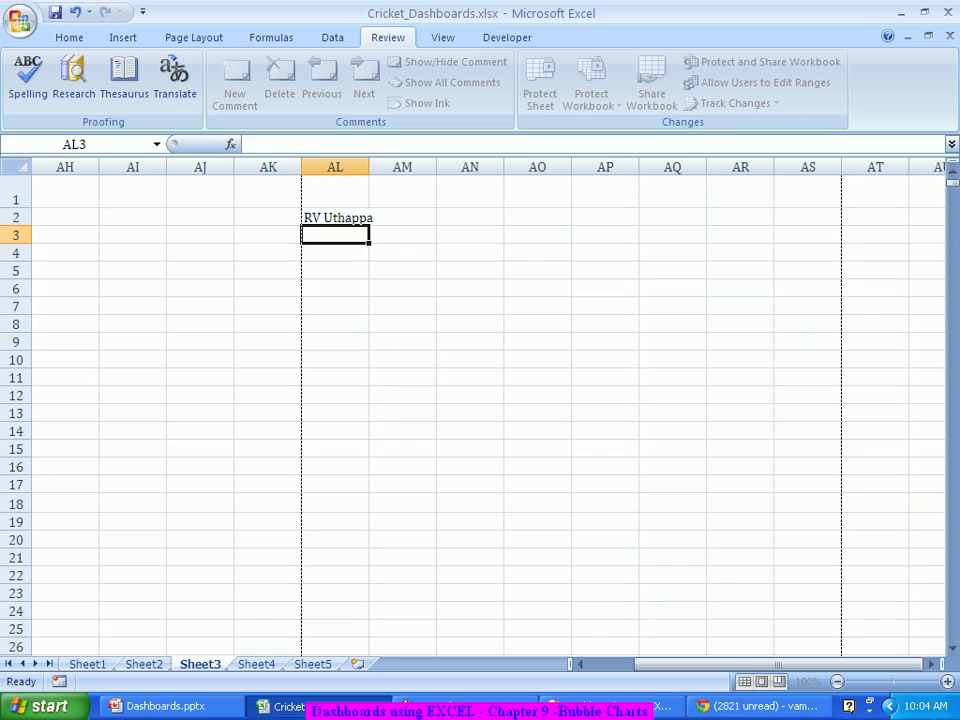
Try filling the player link from AL2 down column AL, and clear the filled cells again
left_click(335, 217)
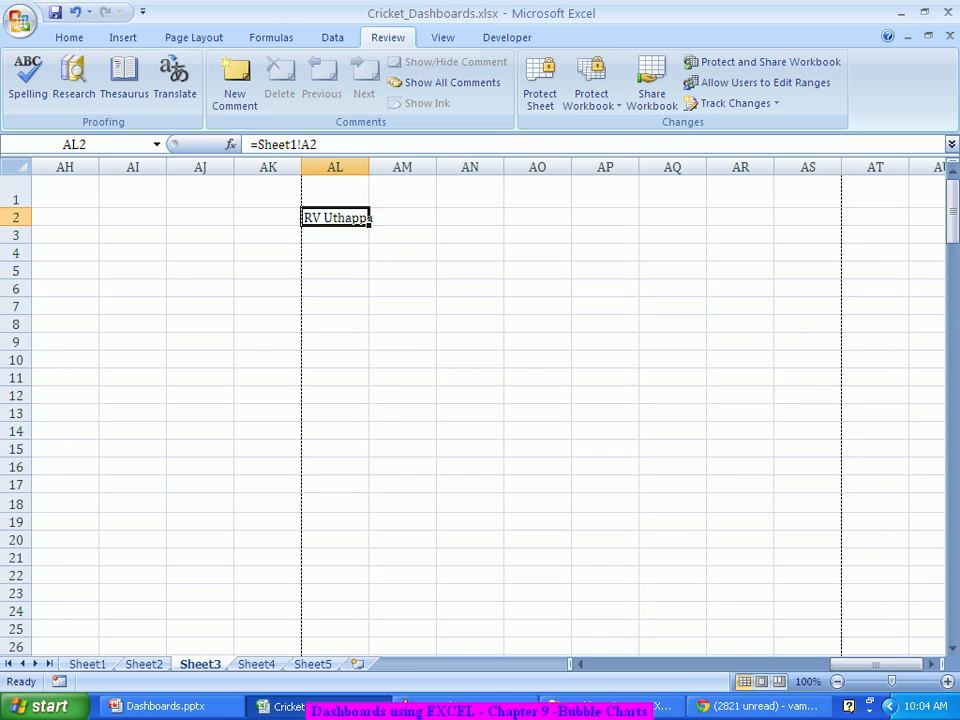
left_click_drag(369, 226, 355, 645)
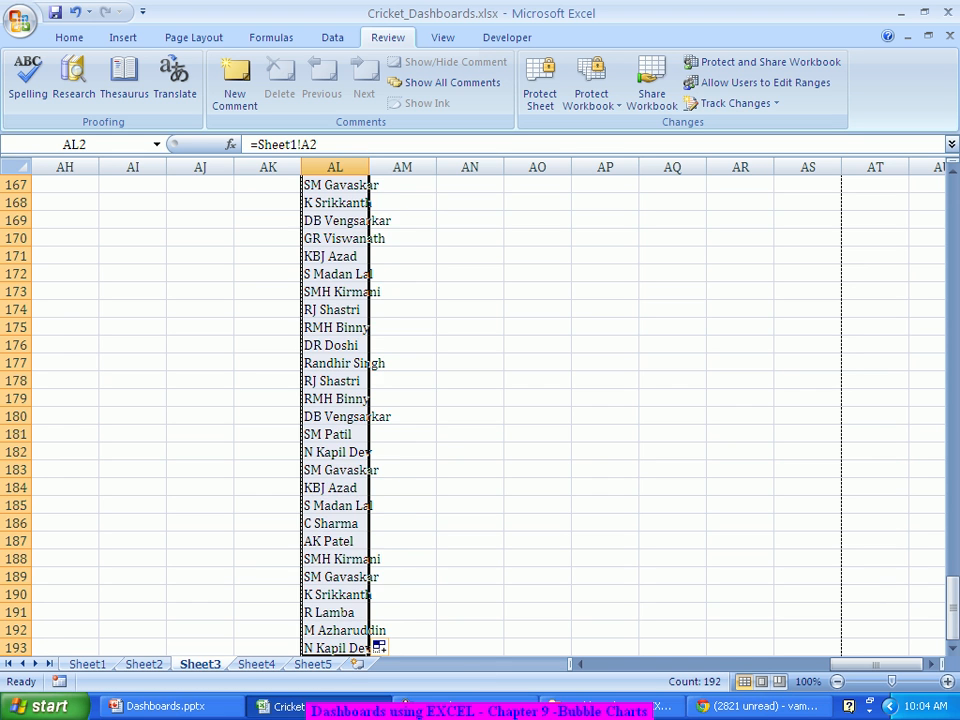
scroll(480, 410, "down", 3)
left_click_drag(369, 493, 369, 642)
key("ctrl+z")
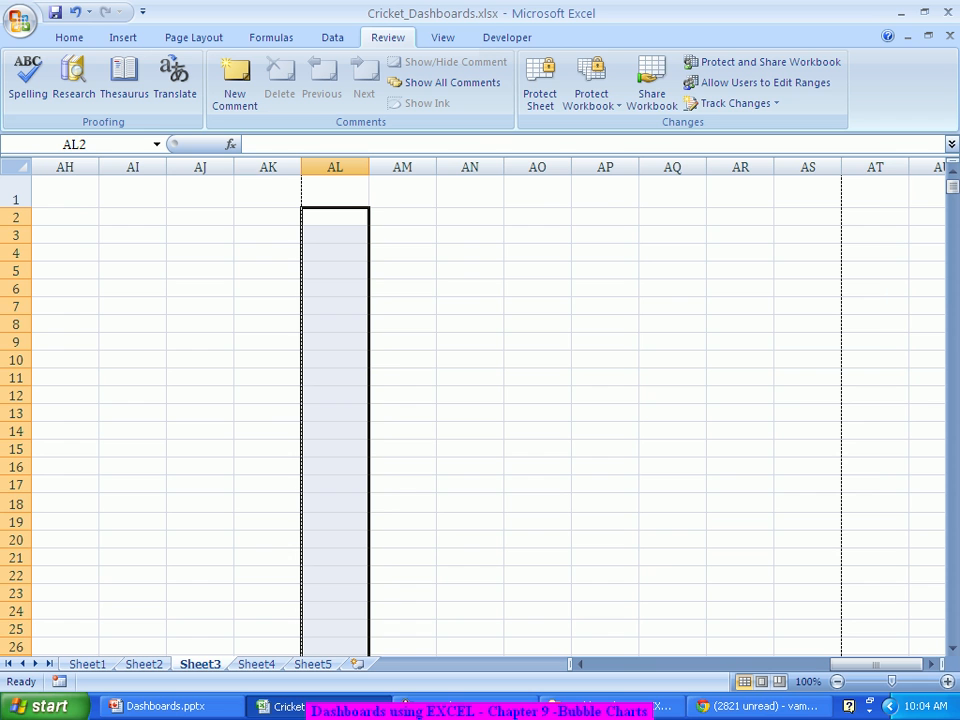
Copy the whole Player column A from Sheet1 into column AL of Sheet3
left_click(87, 664)
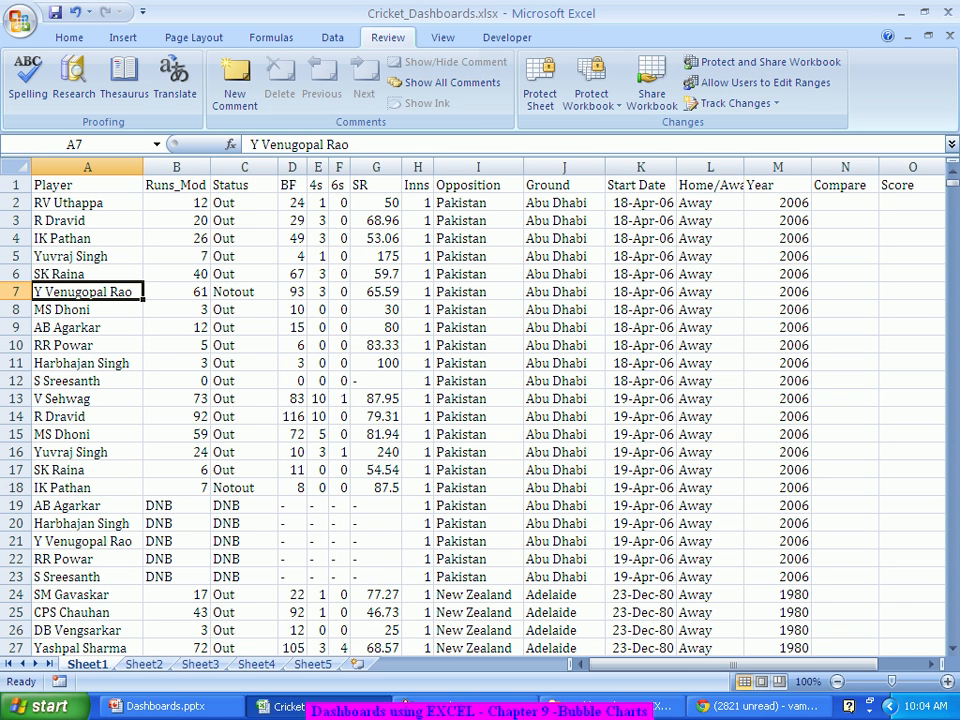
left_click(87, 167)
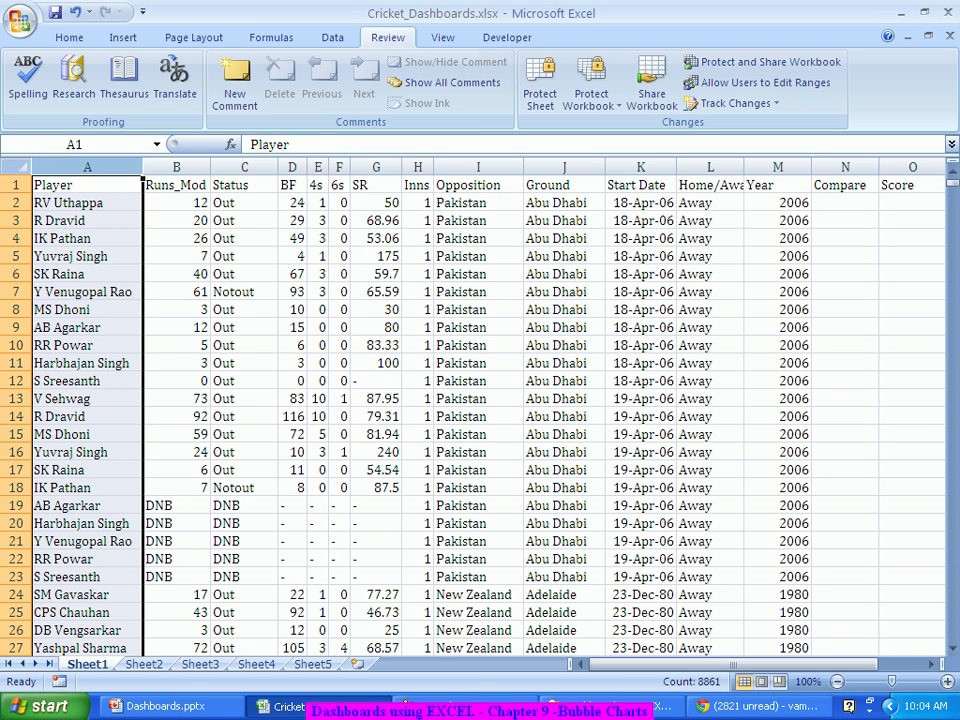
key("ctrl+c")
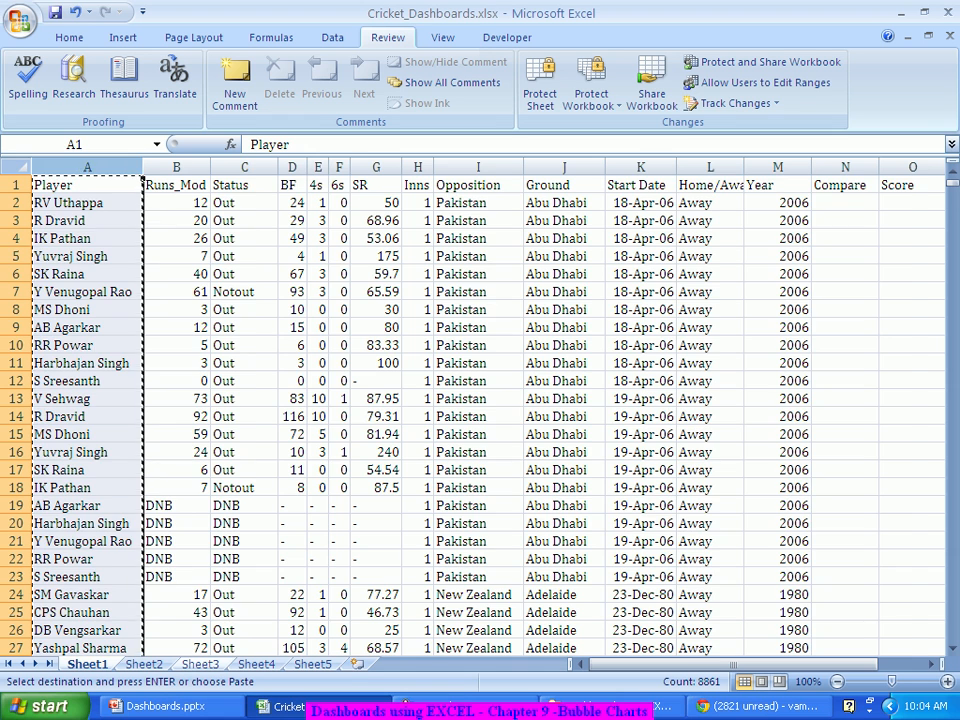
left_click(200, 664)
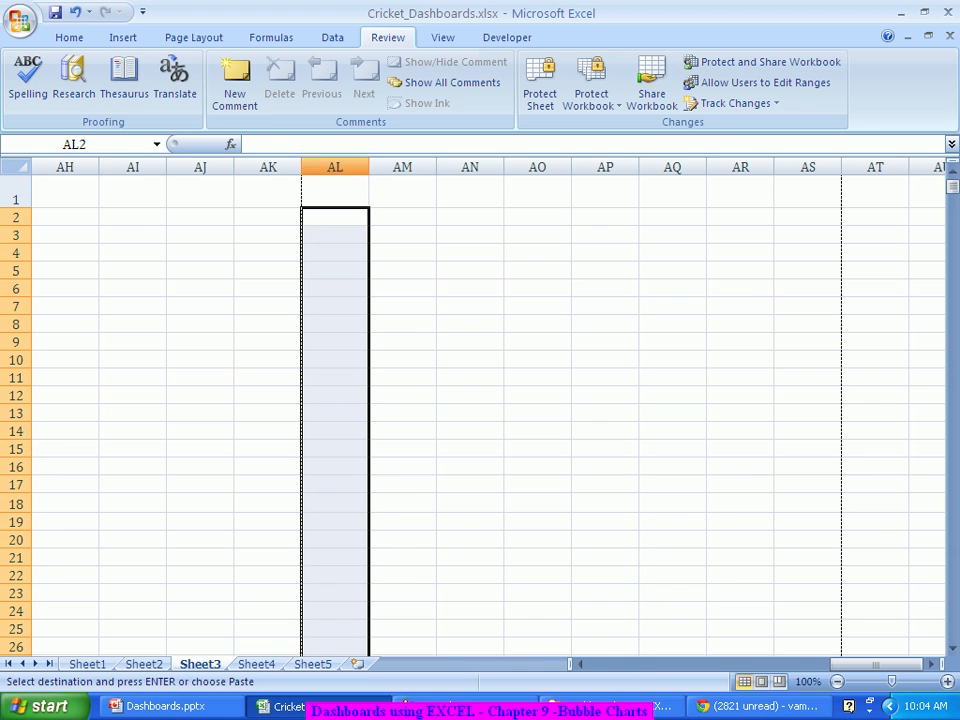
left_click(335, 167)
key("ctrl+v")
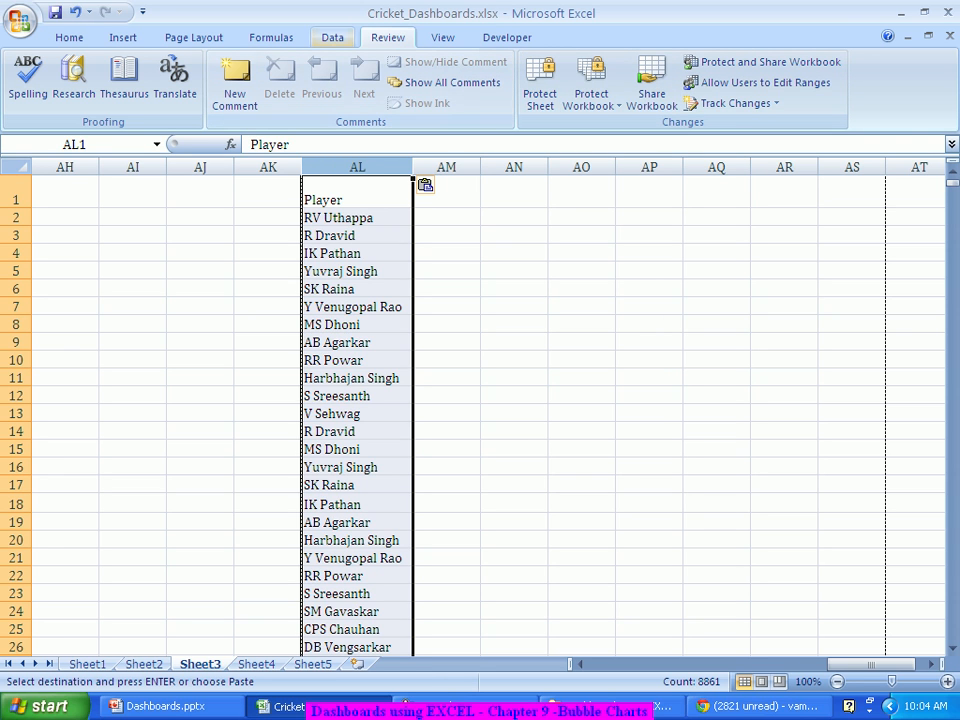
Remove the duplicate player names from column AL
left_click(332, 37)
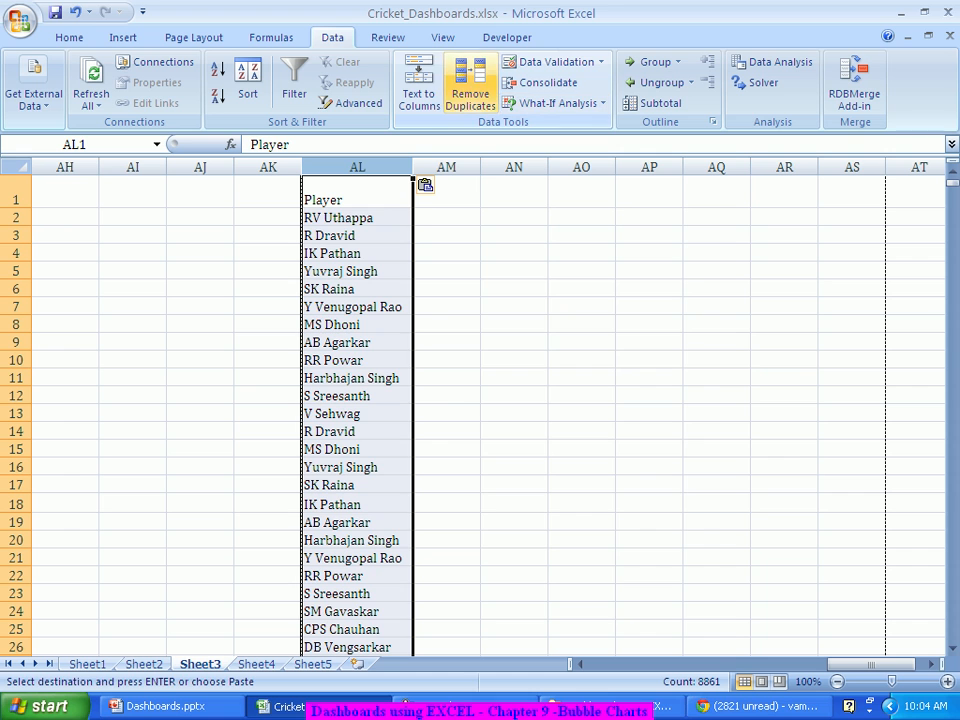
left_click(470, 85)
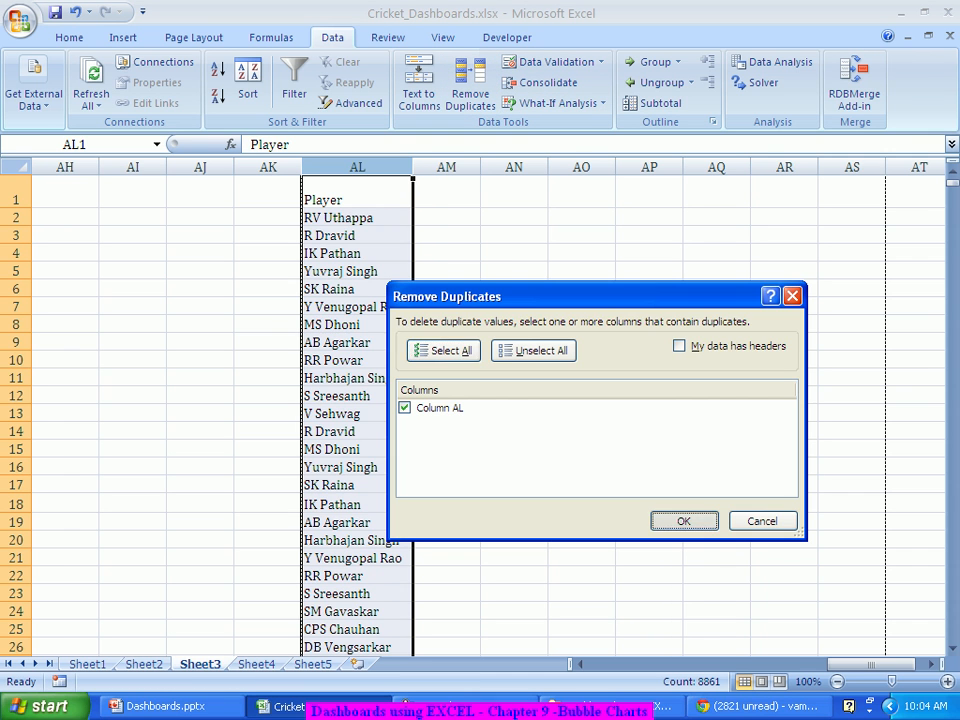
left_click(681, 519)
left_click(481, 407)
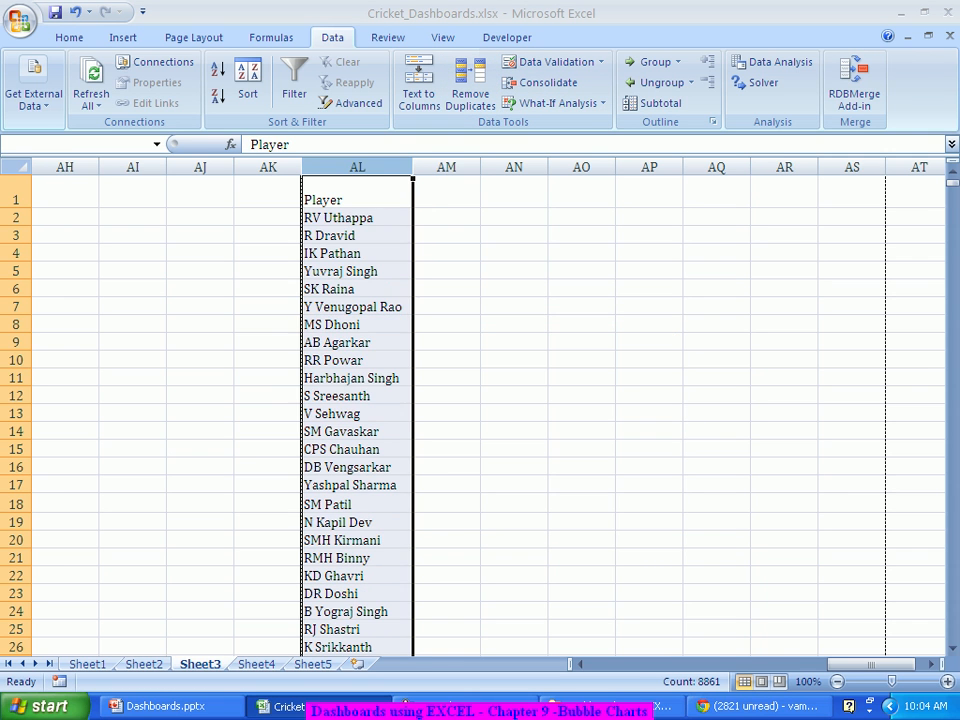
Enter the years 1974 to 2012 as a header series across row 1, from AM1 to BY1
left_click(447, 193)
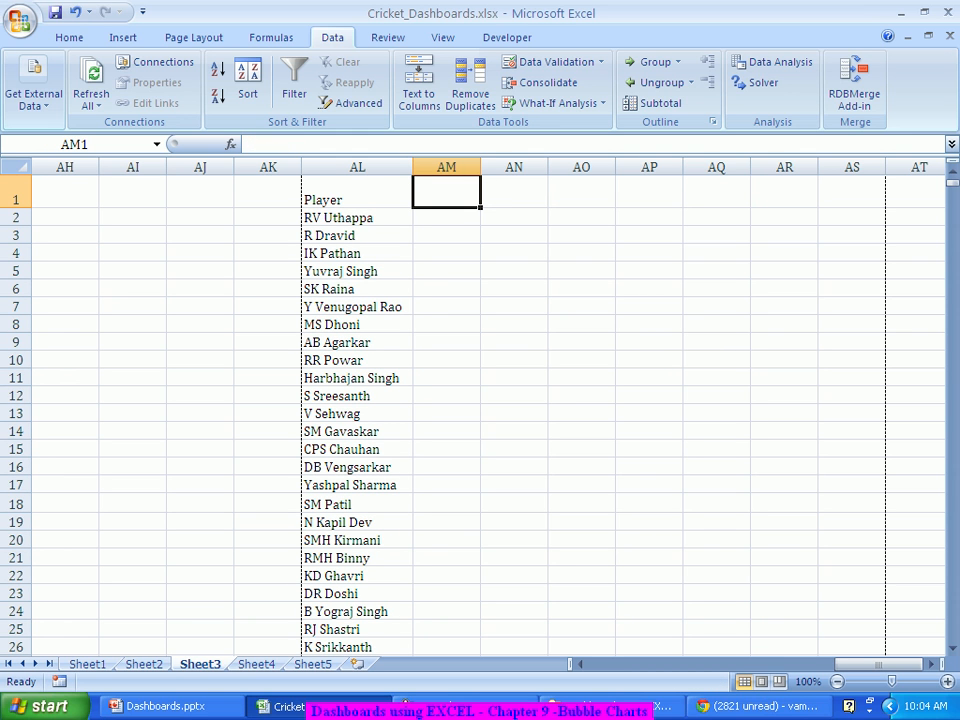
type("1974")
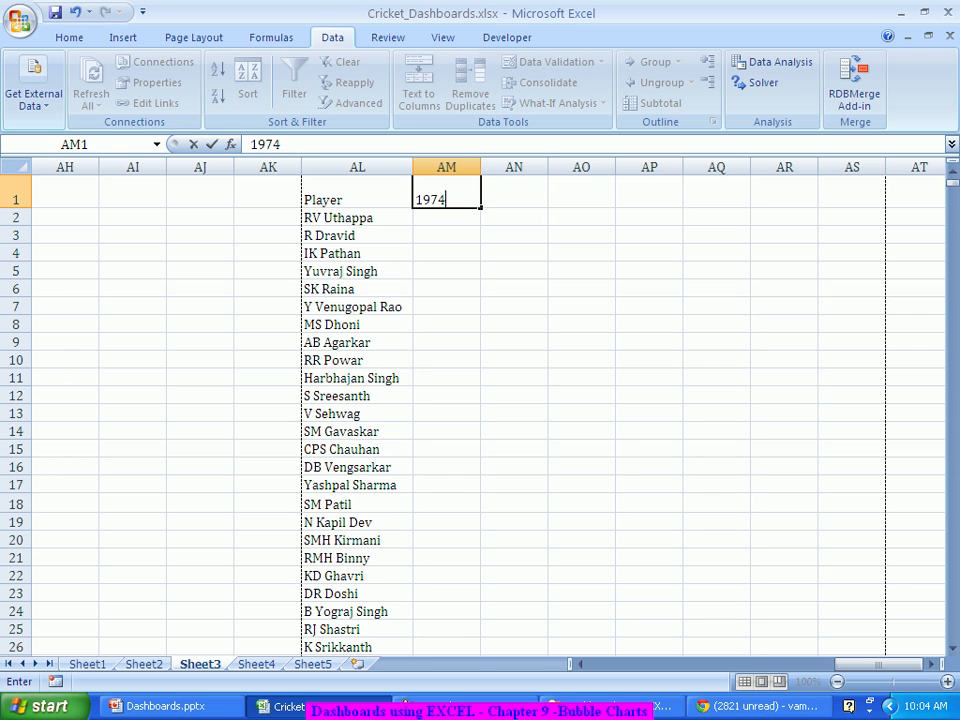
key("Tab")
type("1975")
key("Tab")
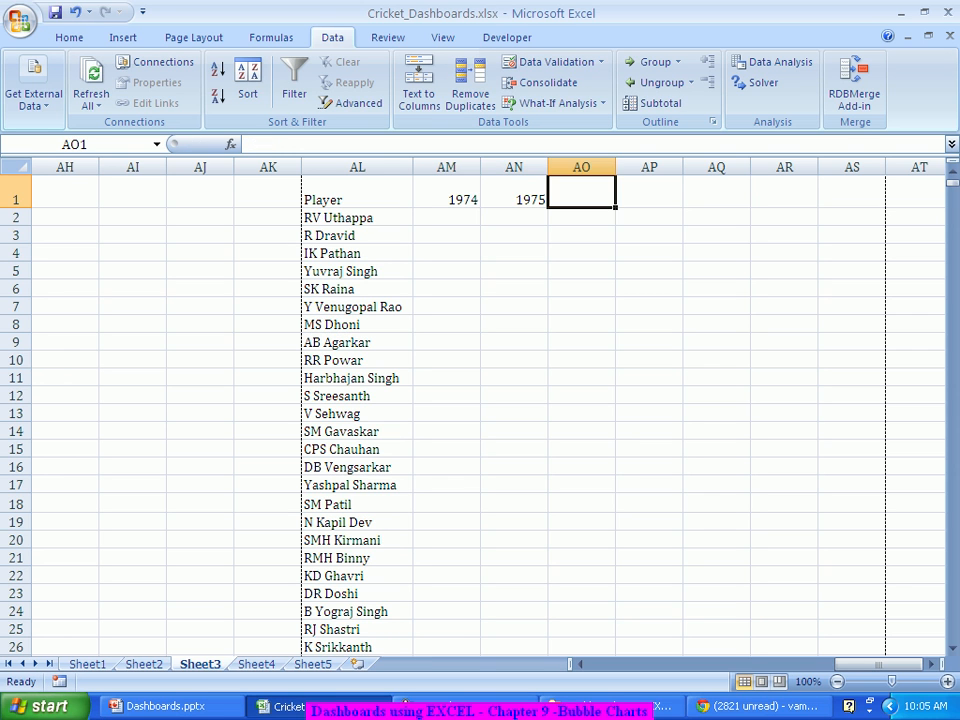
left_click_drag(447, 193, 778, 210)
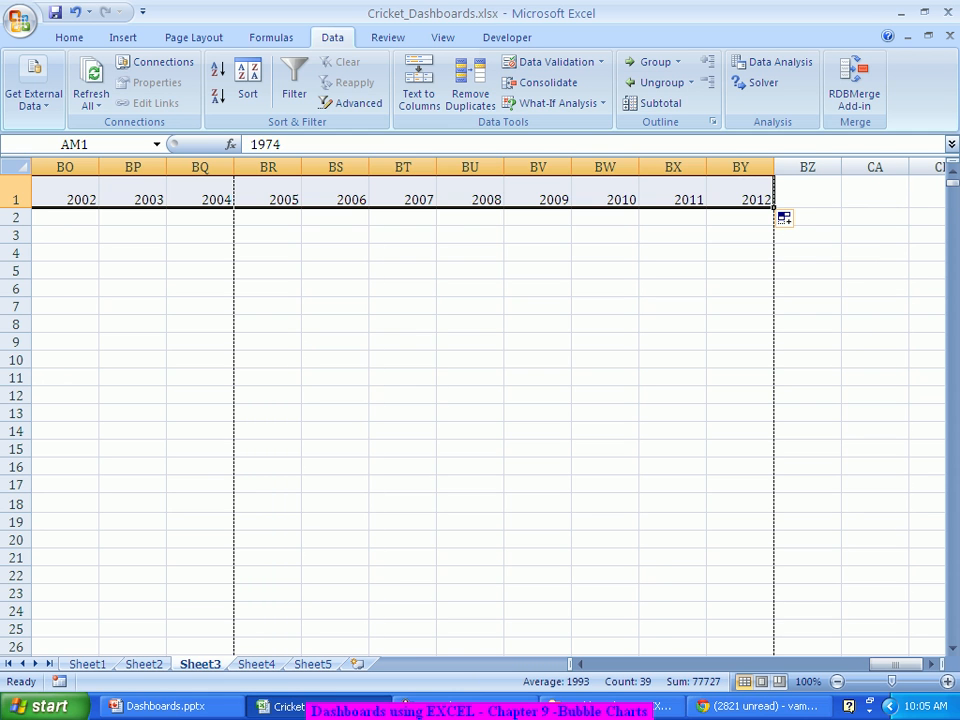
Set the width of the year columns AM to BY to 4
left_click_drag(740, 166, 305, 166)
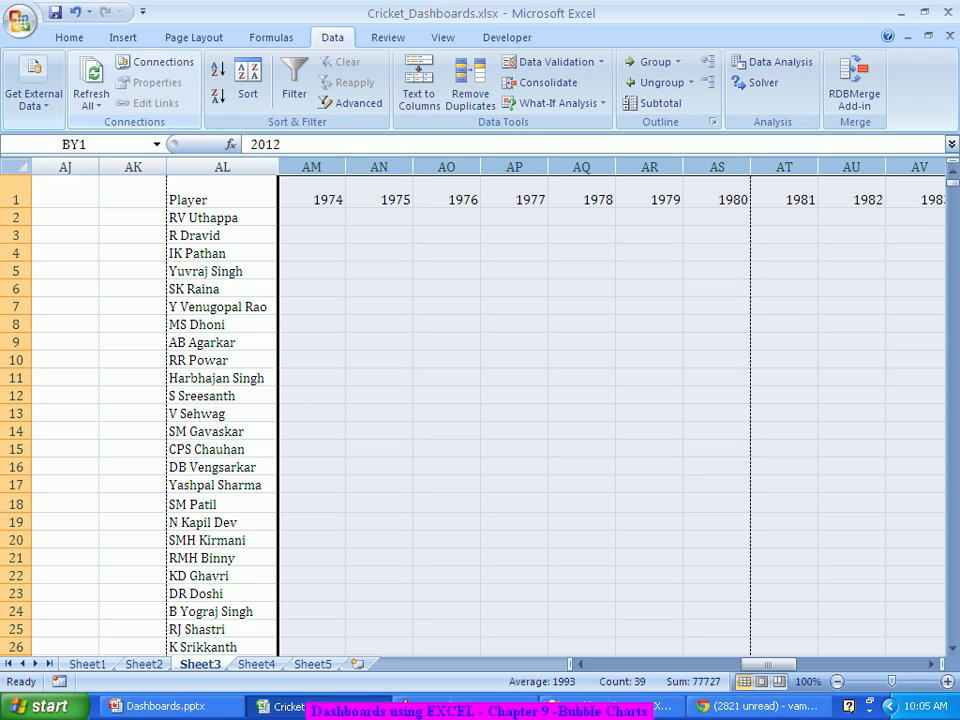
left_click(69, 37)
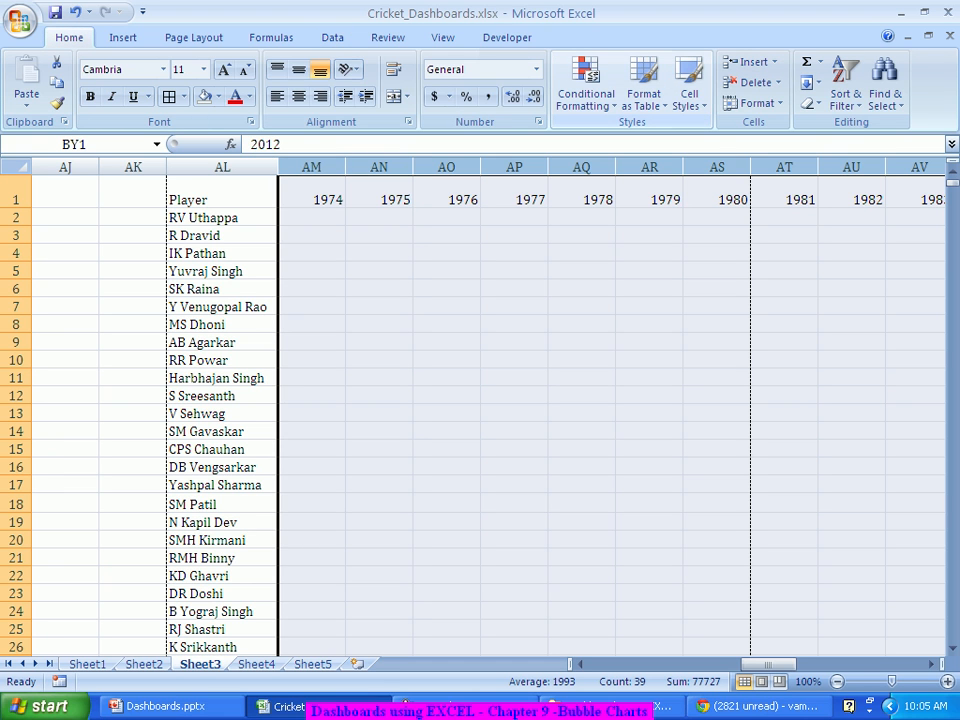
left_click(757, 103)
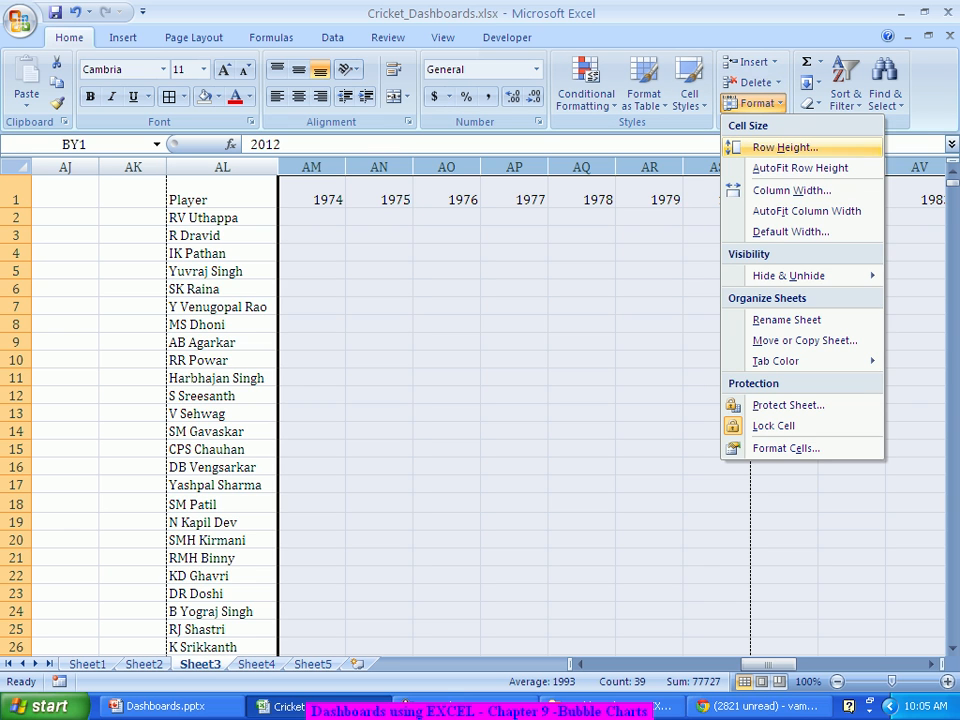
left_click(791, 190)
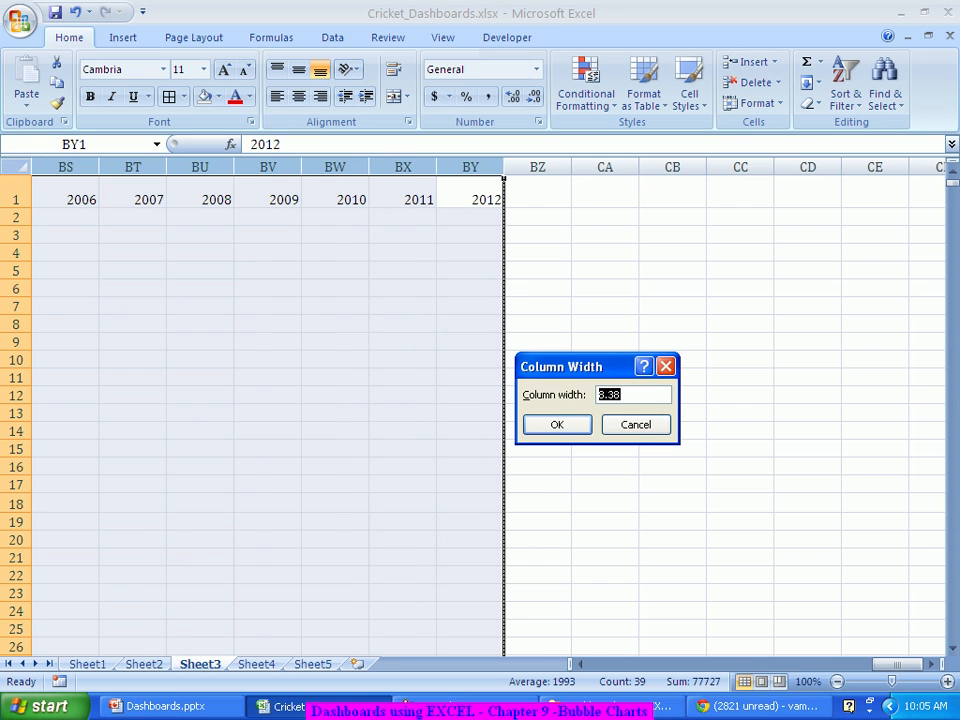
type("4")
key("Return")
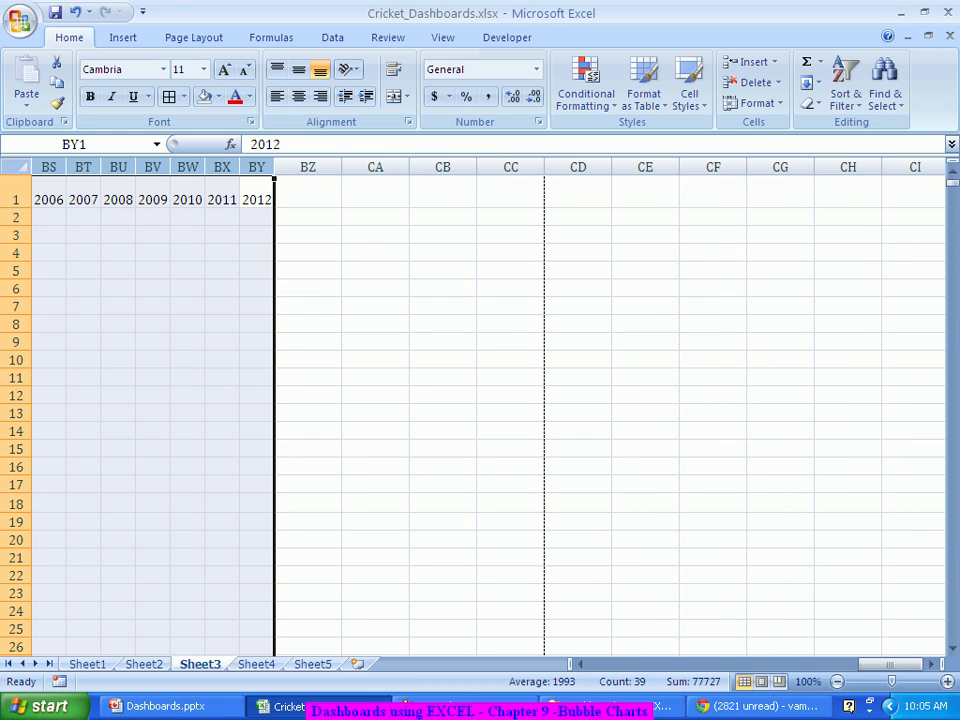
Set the width of the year columns AM to BY to 2
left_click_drag(883, 664, 765, 664)
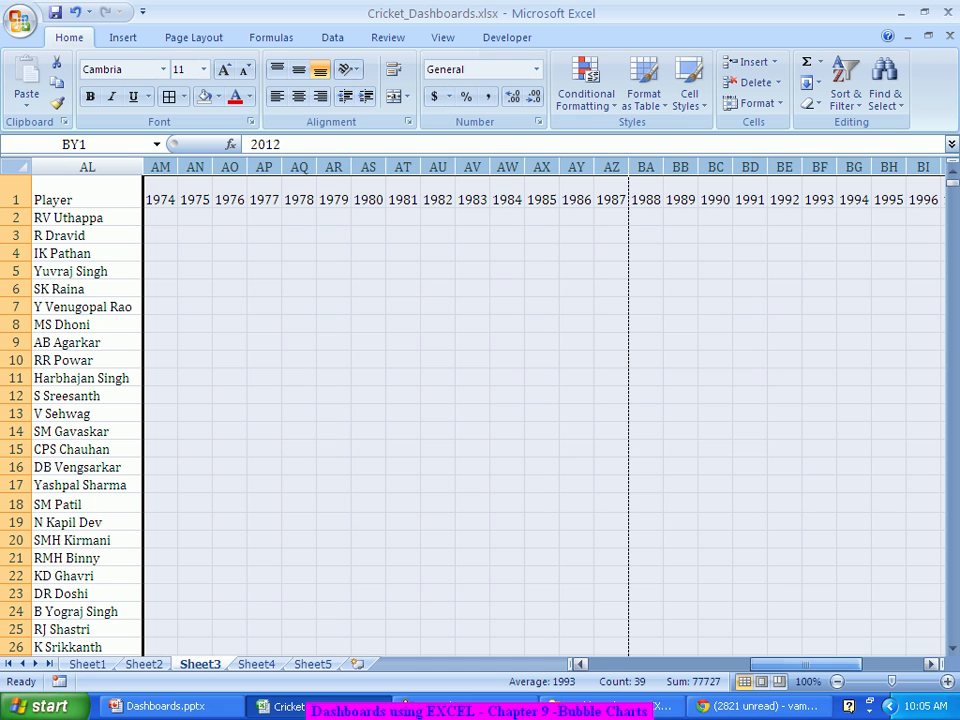
left_click(757, 103)
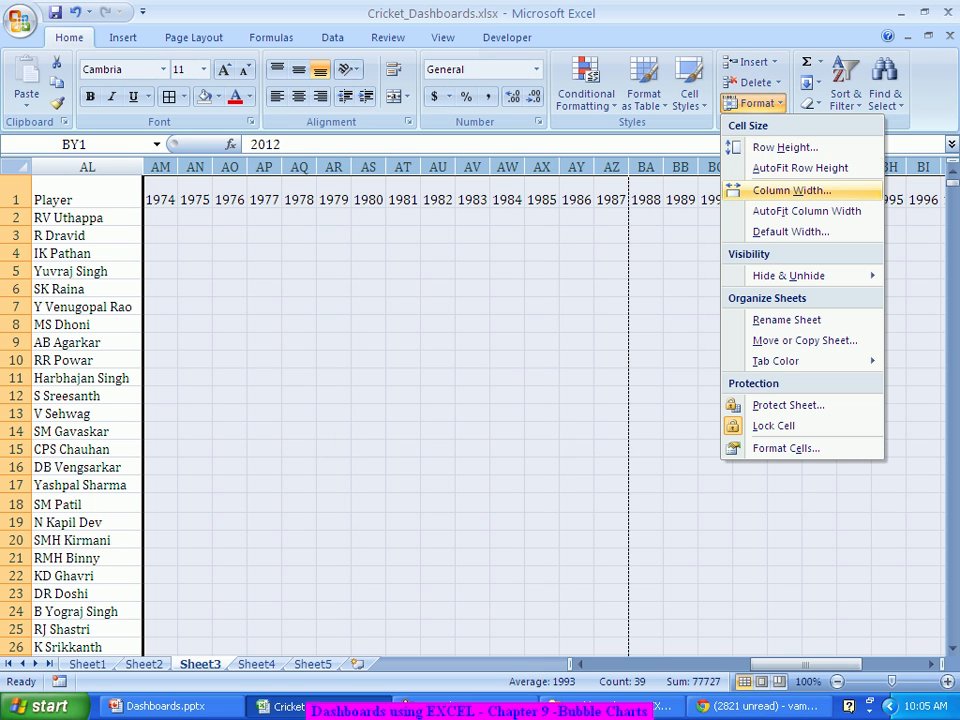
left_click(791, 190)
type("2")
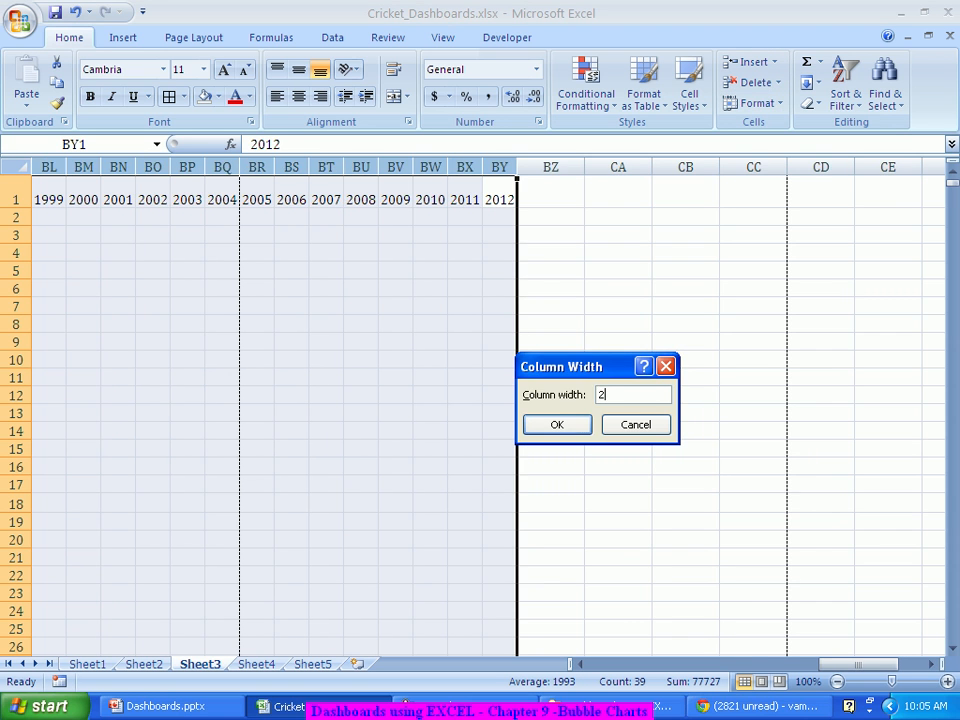
key("Return")
left_click_drag(875, 664, 767, 664)
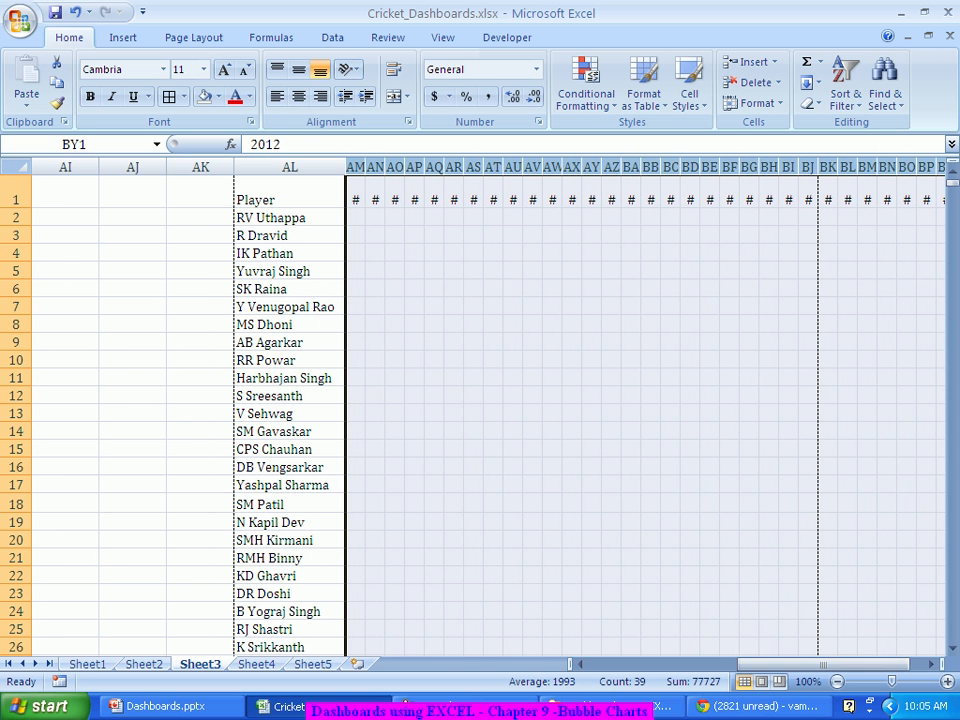
left_click(395, 289)
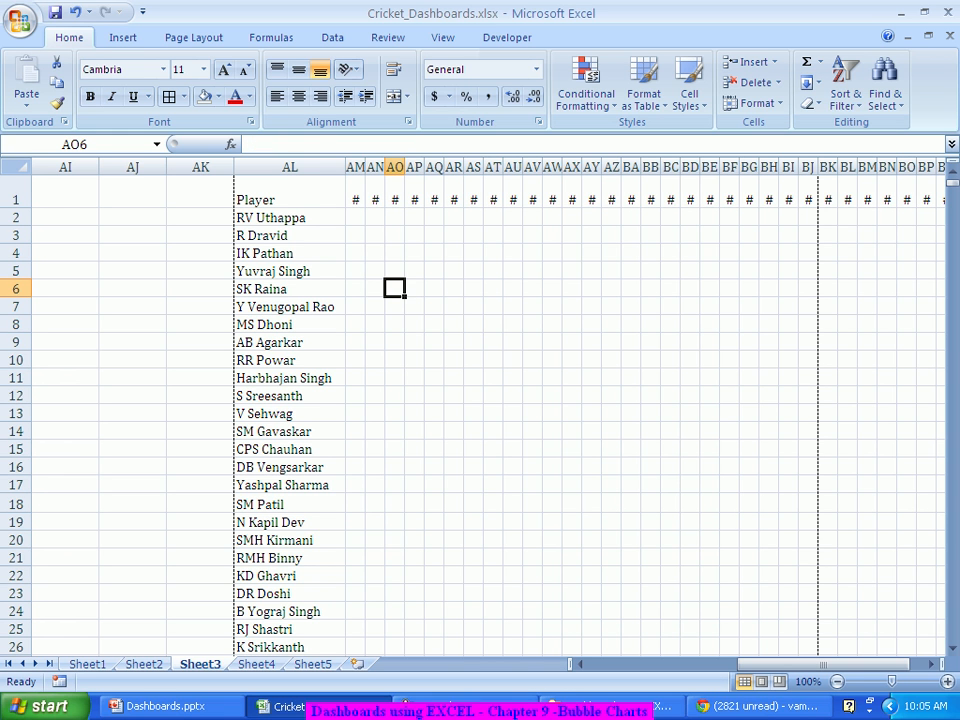
Start a SUMIFS formula in cell AM2 of Sheet3 with the Runs_Mod column B of Sheet1 as the sum range
scroll(470, 410, "down", 6)
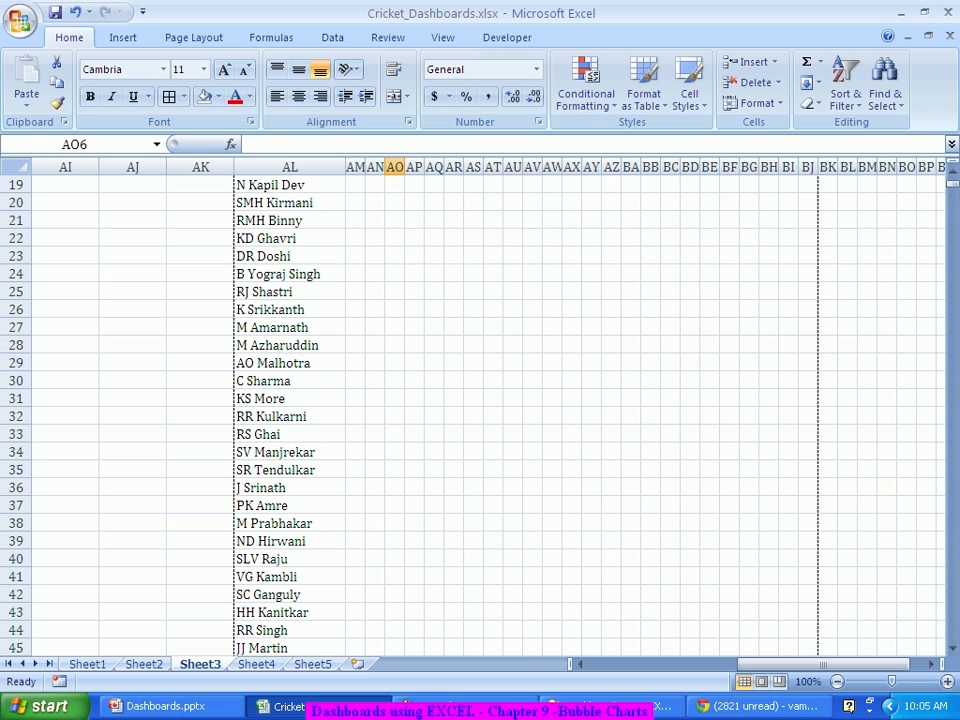
scroll(470, 410, "up", 5)
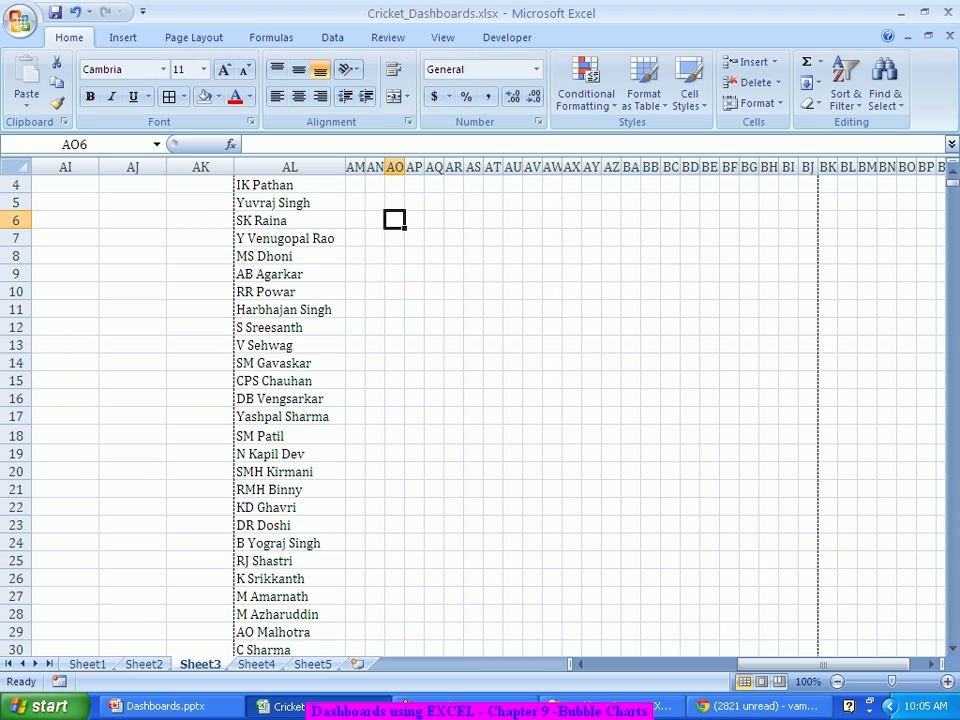
scroll(470, 410, "up", 1)
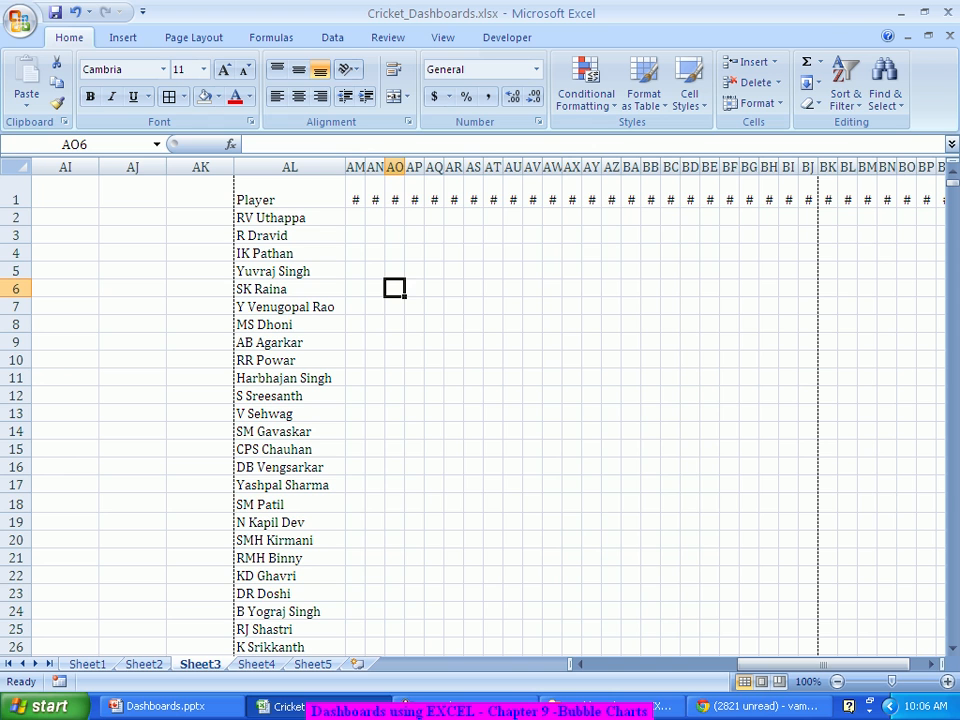
left_click(355, 218)
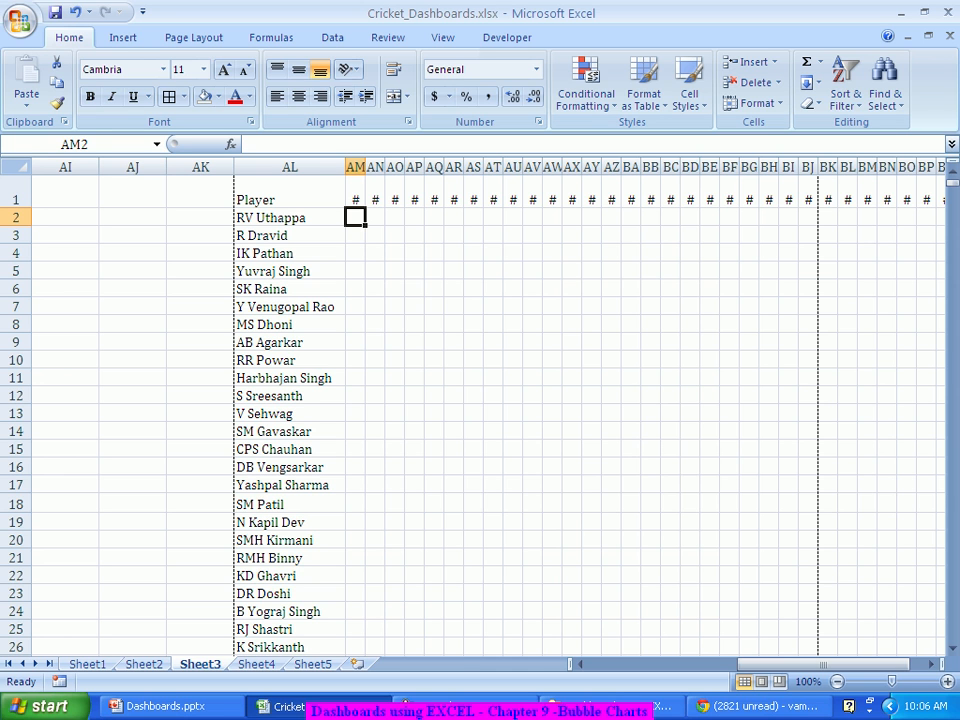
type("=sum")
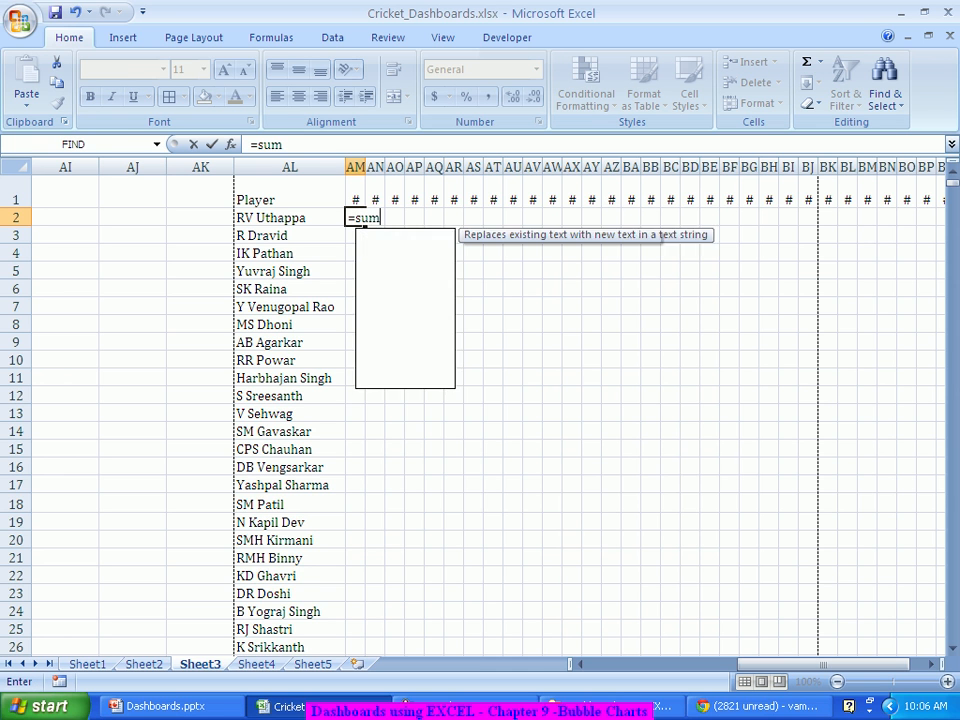
type("ifs")
key("Tab")
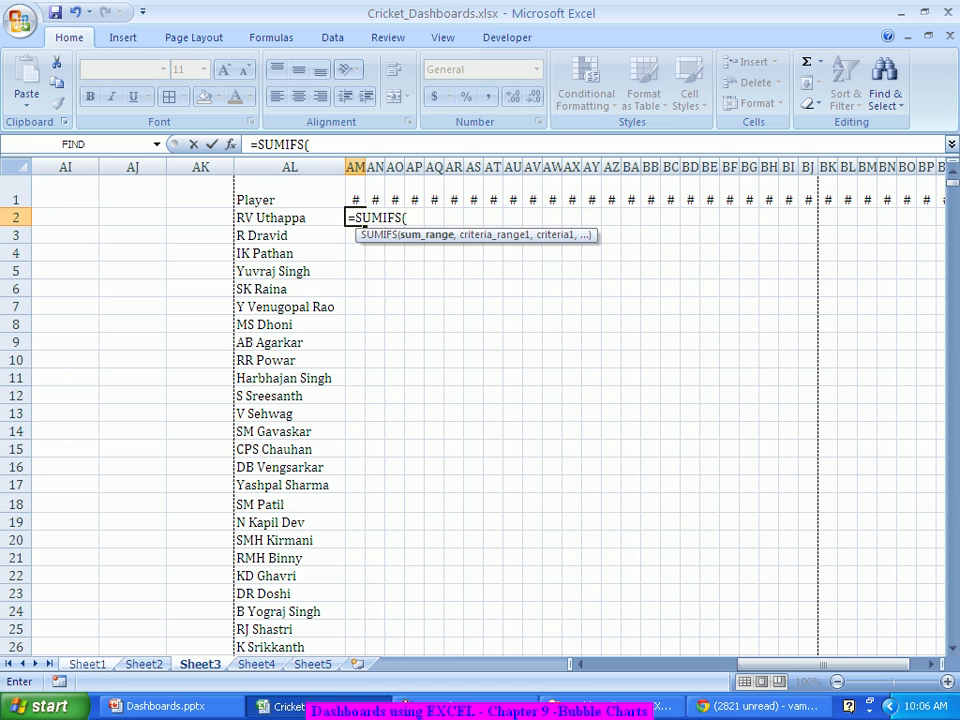
key("ctrl+Page_Up")
key("ctrl+Page_Up")
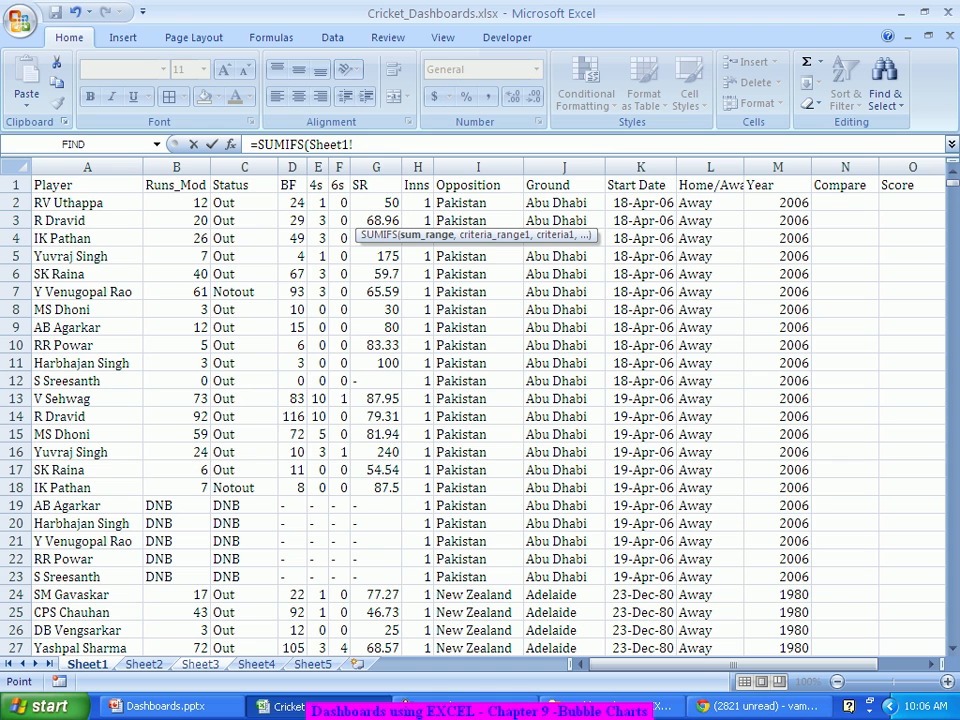
left_click(176, 167)
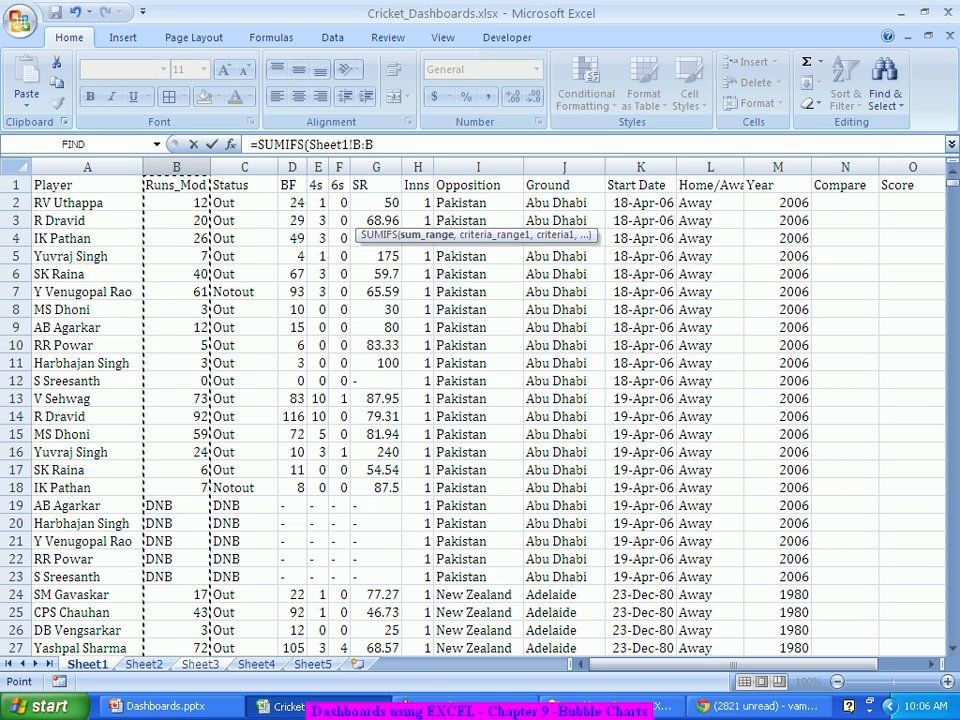
type(",")
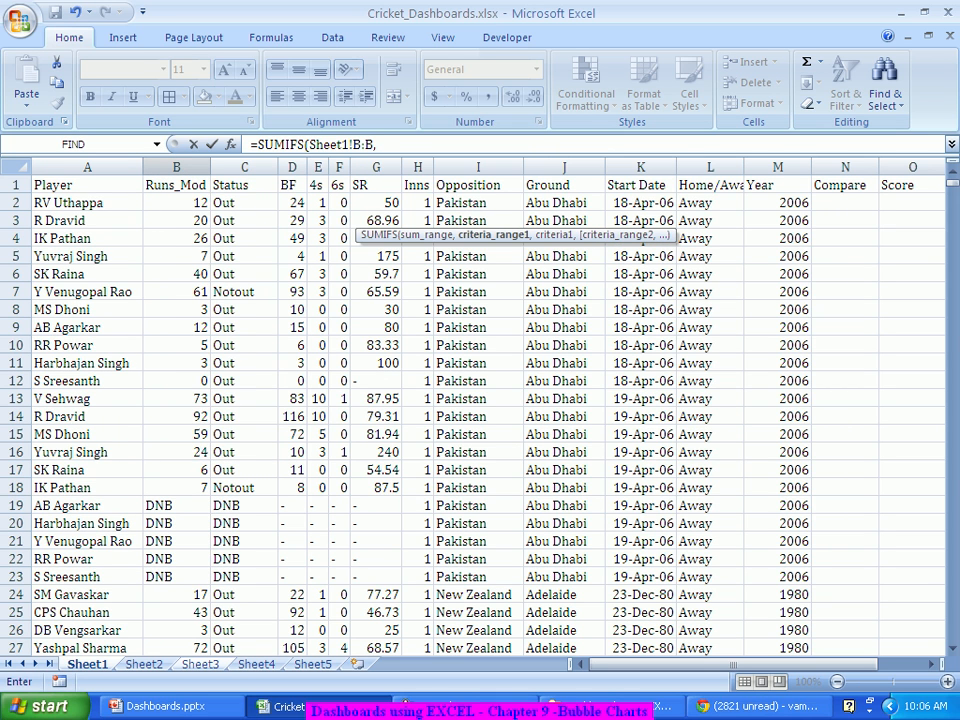
Add the first SUMIFS condition, matching the Player column A of Sheet1 to cell AL2 of Sheet3
left_click(87, 167)
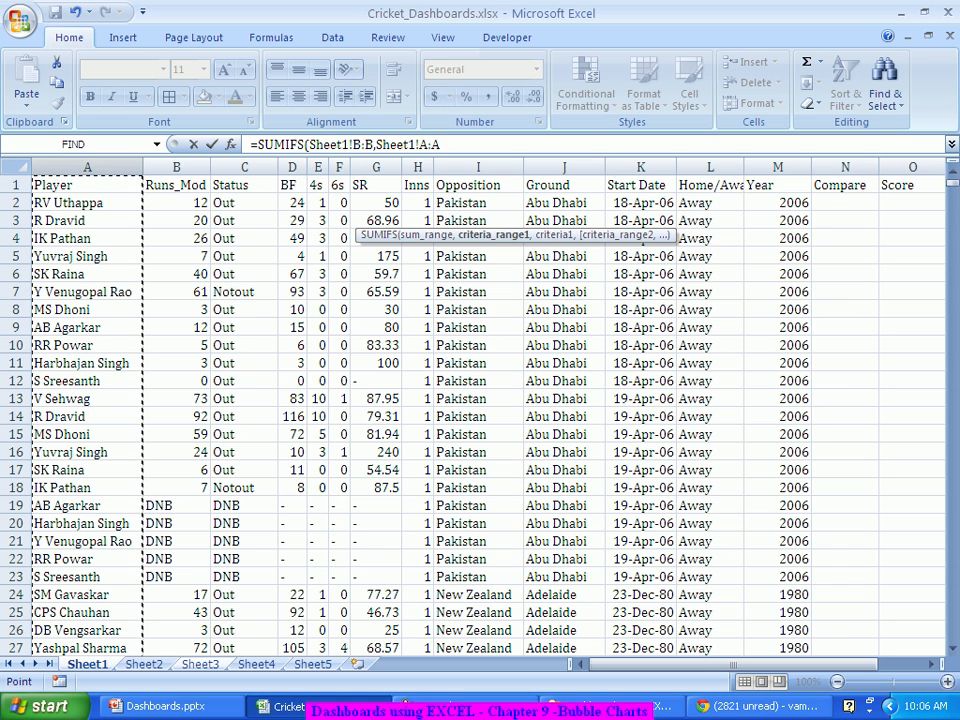
type(",")
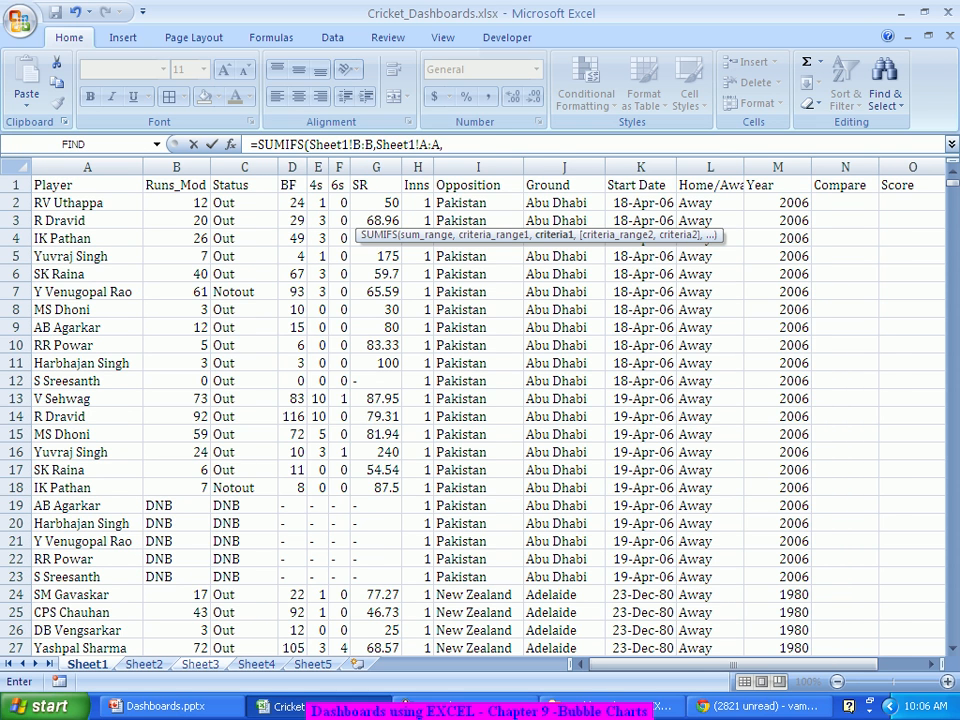
left_click(200, 664)
left_click(290, 235)
left_click(290, 218)
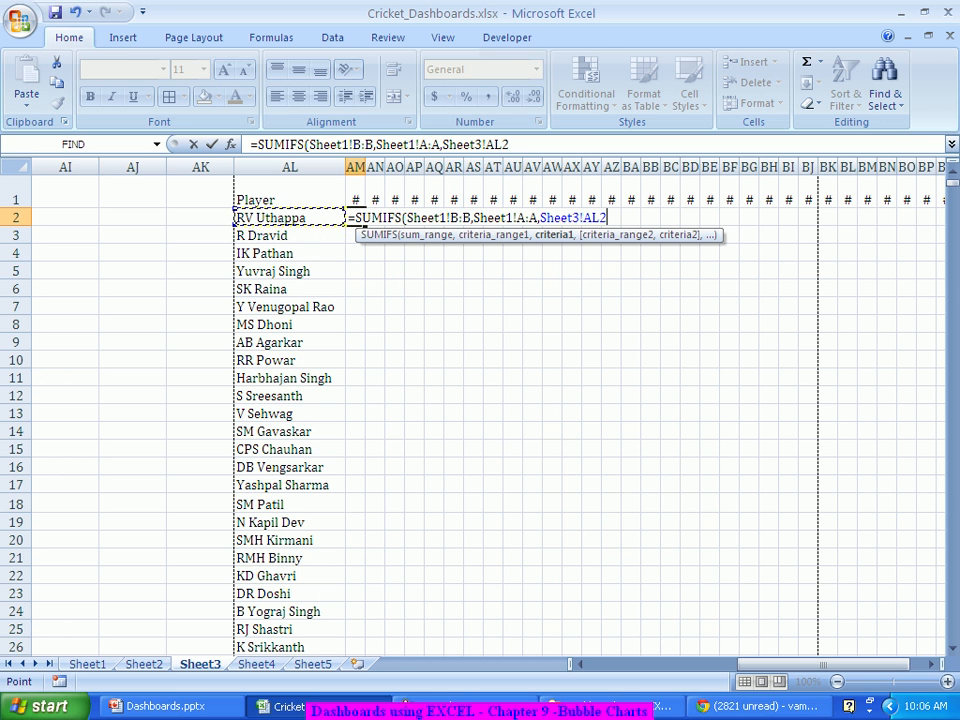
type(",")
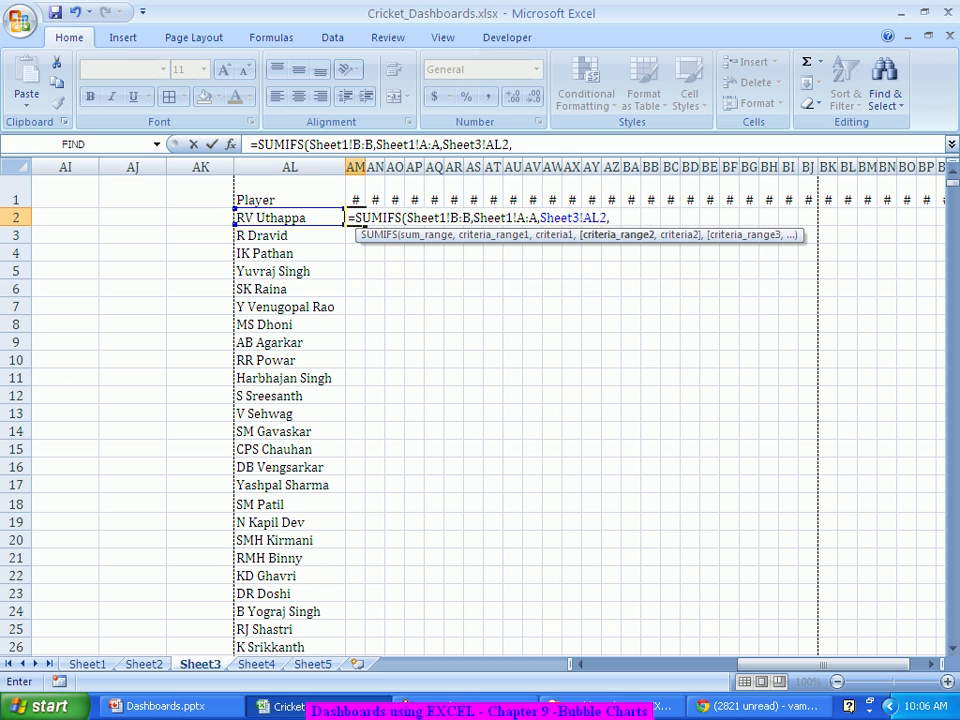
Add the second SUMIFS condition, matching the Year column M of Sheet1 to cell AM1 of Sheet3, and close the formula
left_click(88, 664)
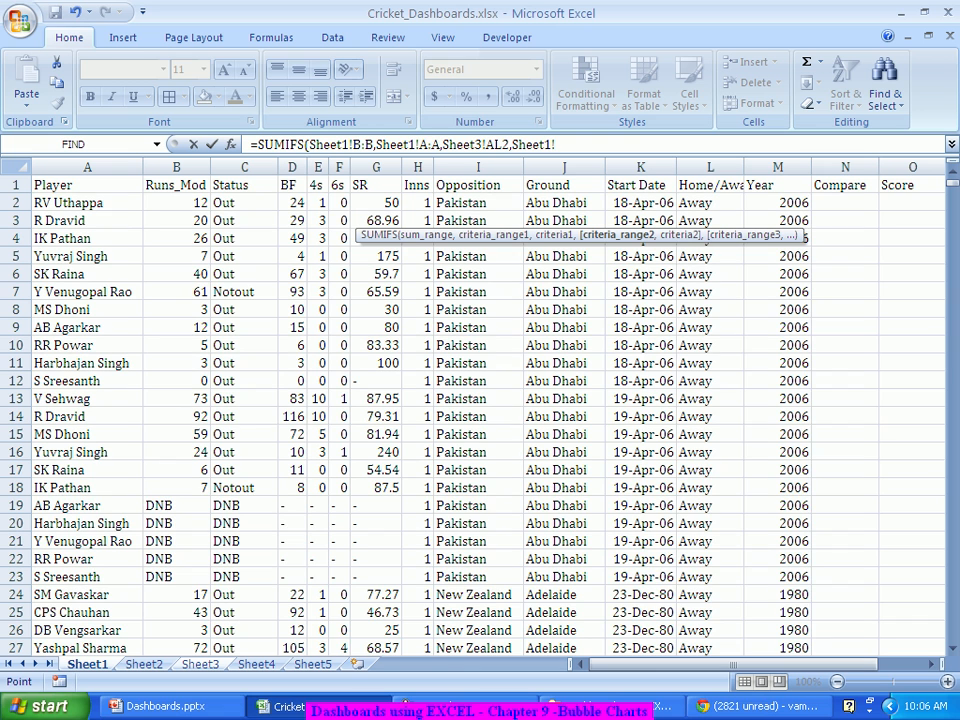
left_click(777, 167)
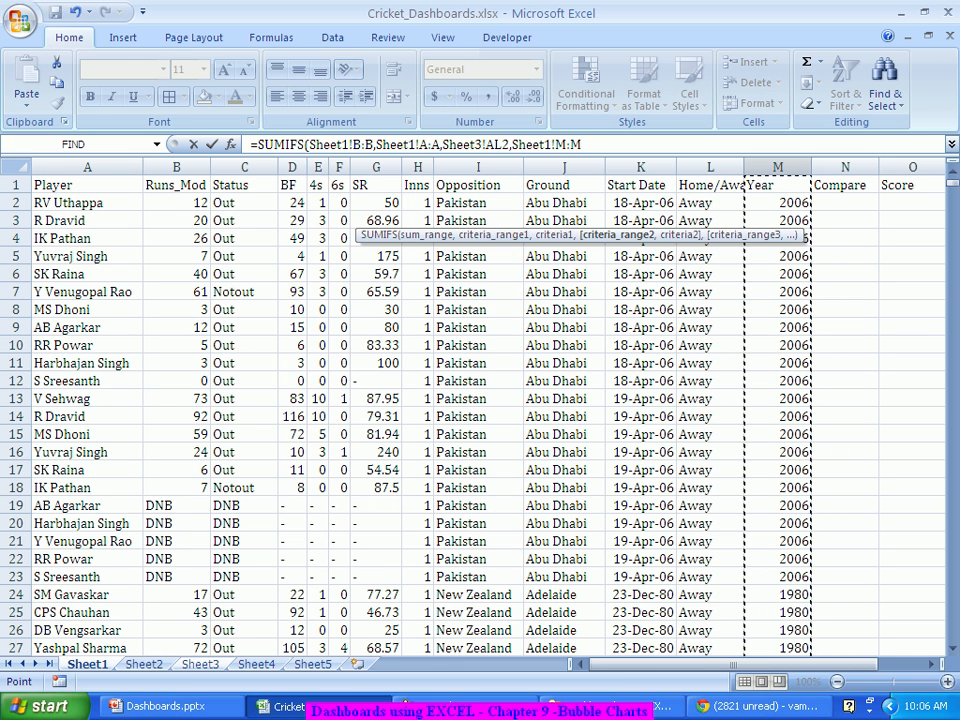
type(",Sheet3!")
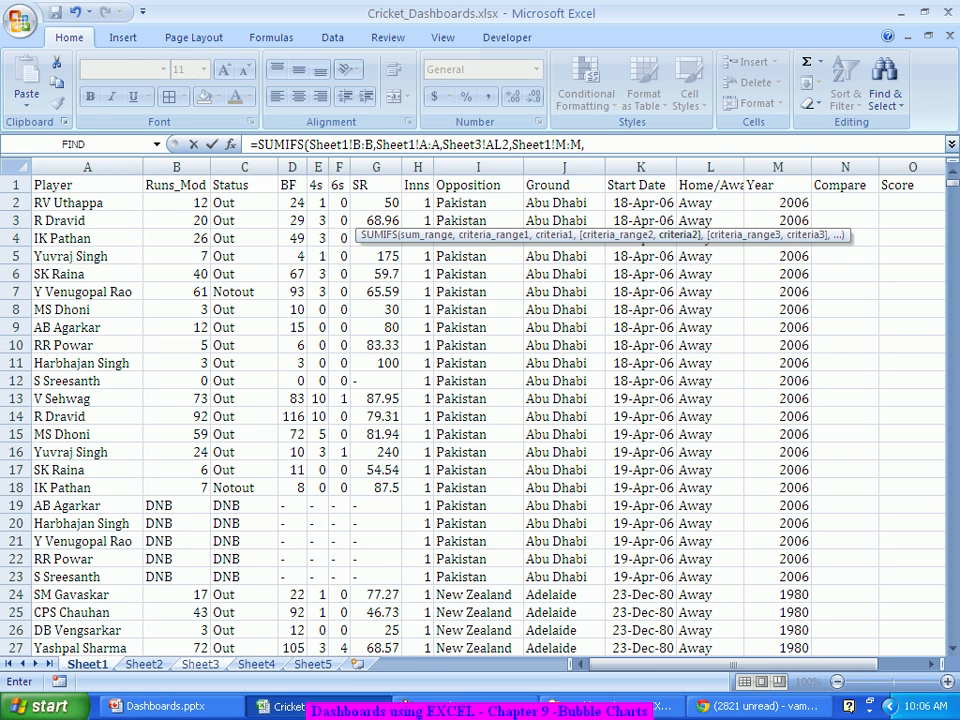
left_click(200, 664)
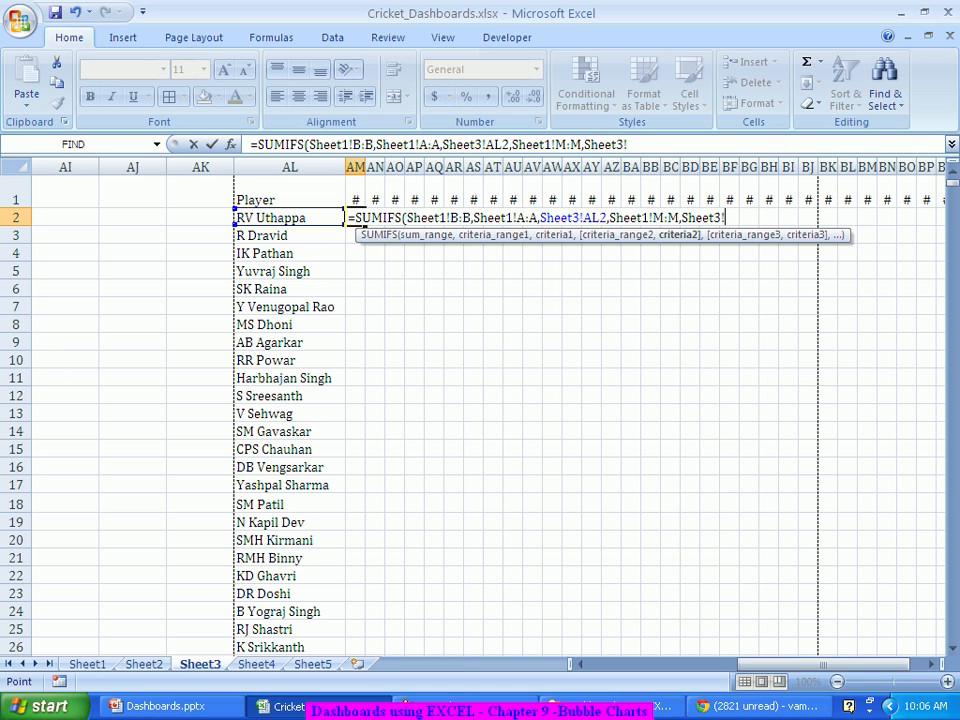
left_click(355, 193)
type(")")
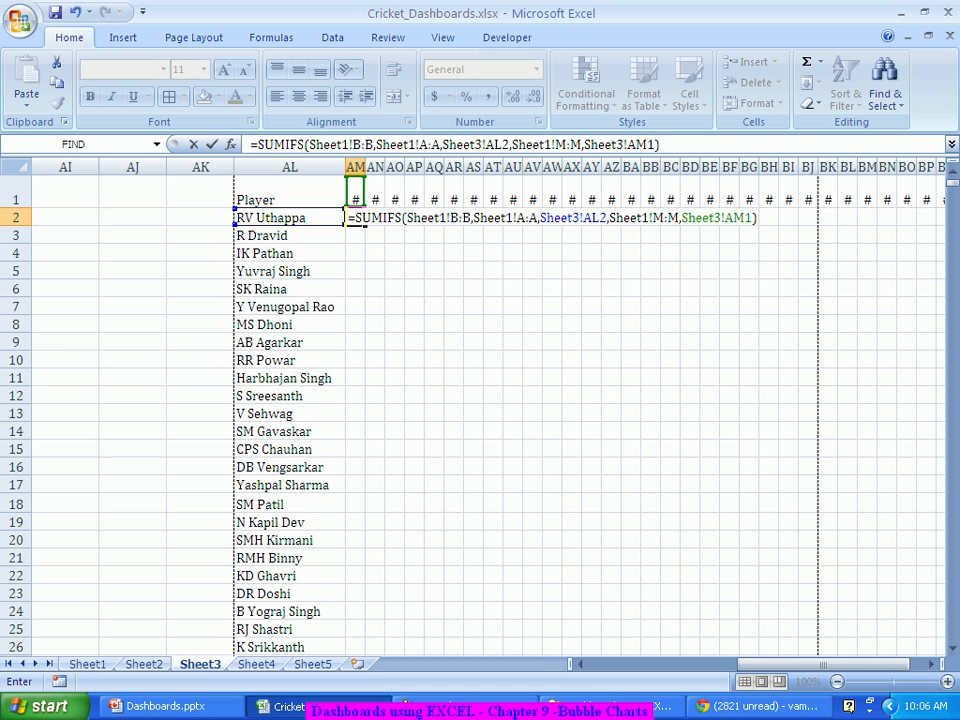
Make the Sheet1 ranges in the formula absolute as $B:$B, $A:$A and $M:$M
left_click(365, 145)
key("F4")
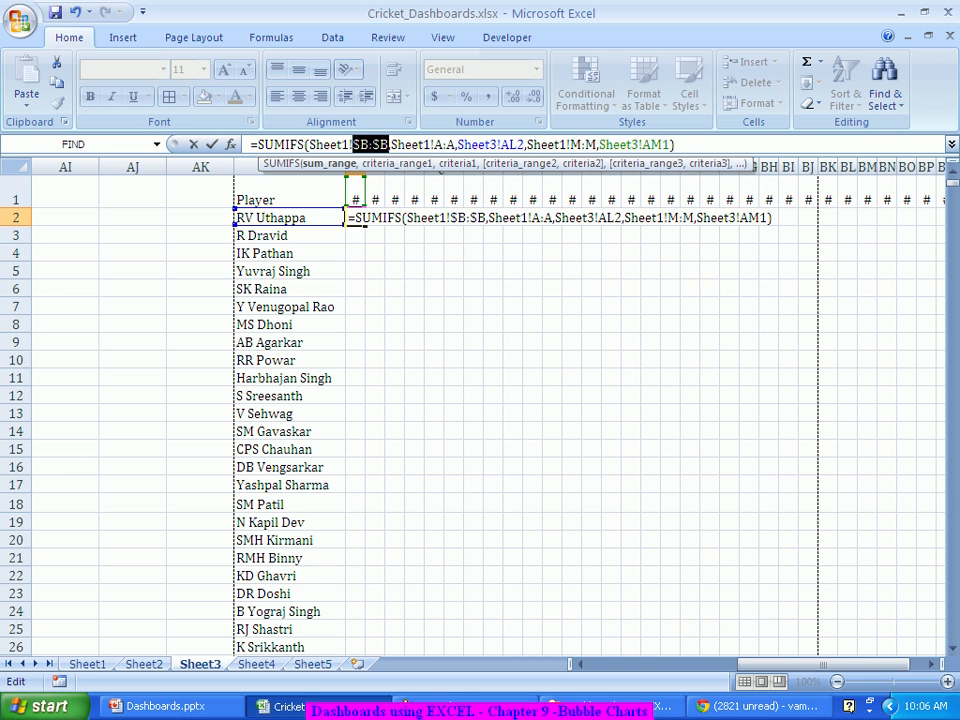
left_click(445, 145)
key("F4")
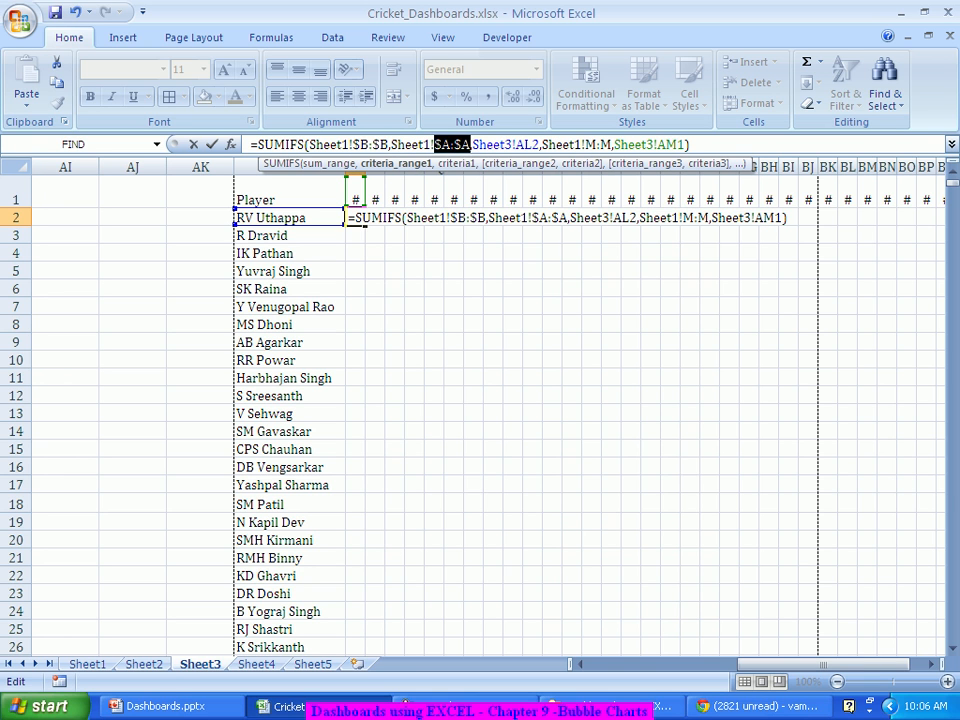
left_click(606, 145)
key("F4")
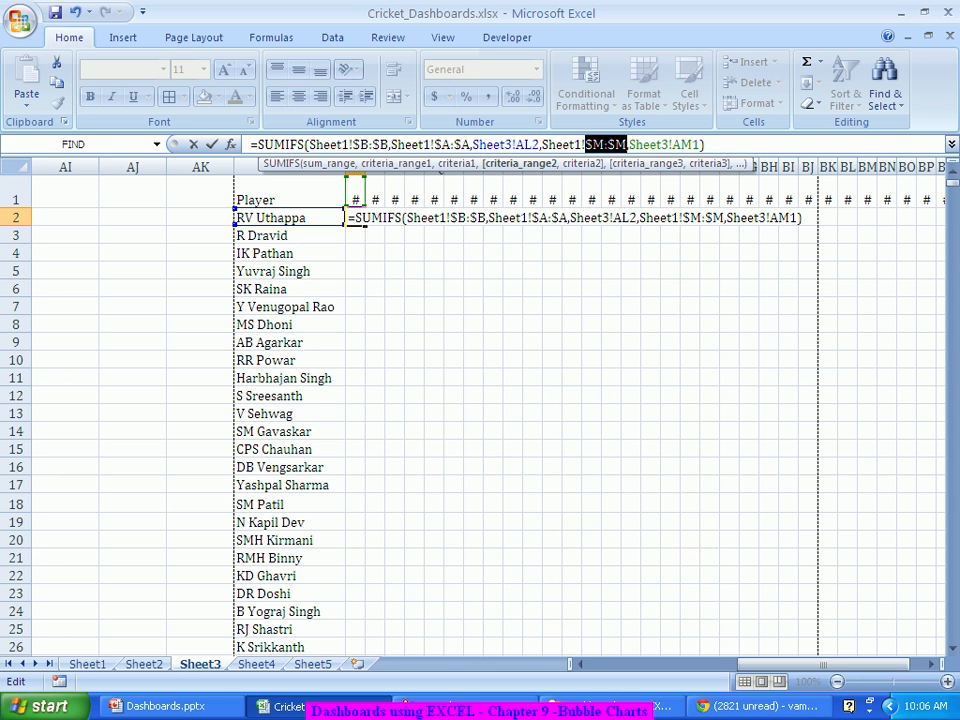
Change the formula's criteria references to $AL2 and AM$1 and enter the formula in AM2
left_click(516, 145)
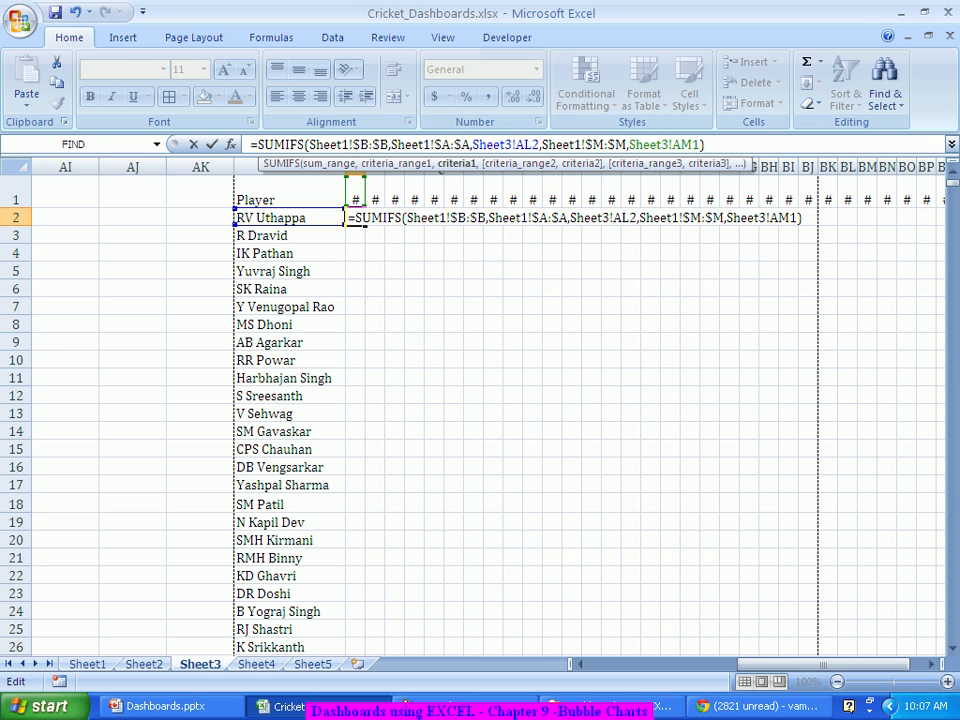
type("$")
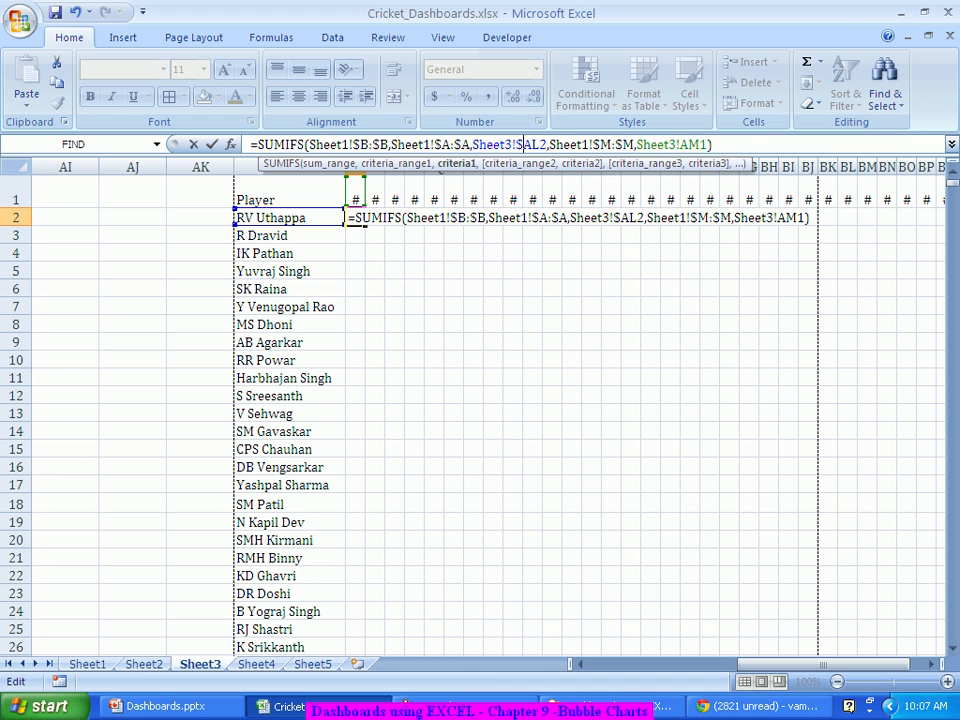
left_click(700, 145)
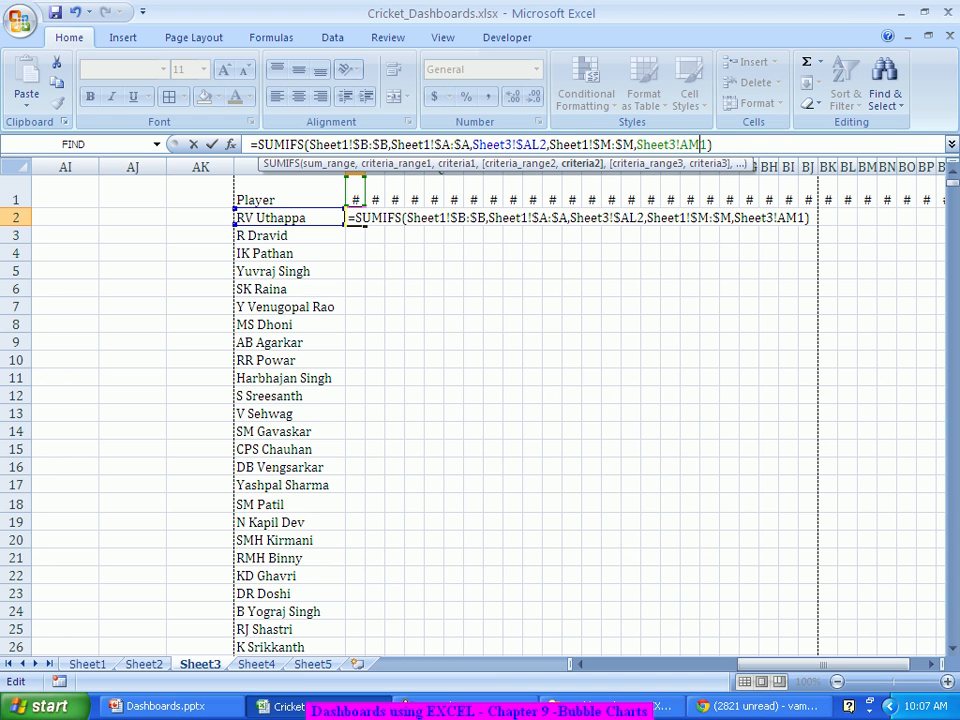
type("$")
key("Return")
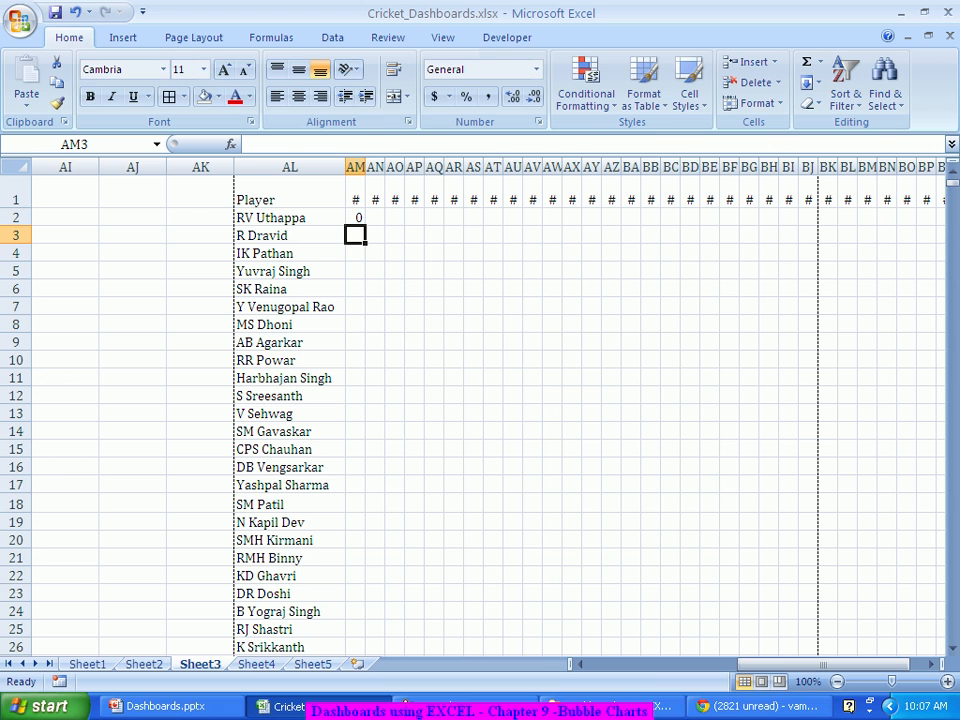
Fill the AM2 formula across row 2 to BY2, and fill that row down for all players to row 193
key("Up")
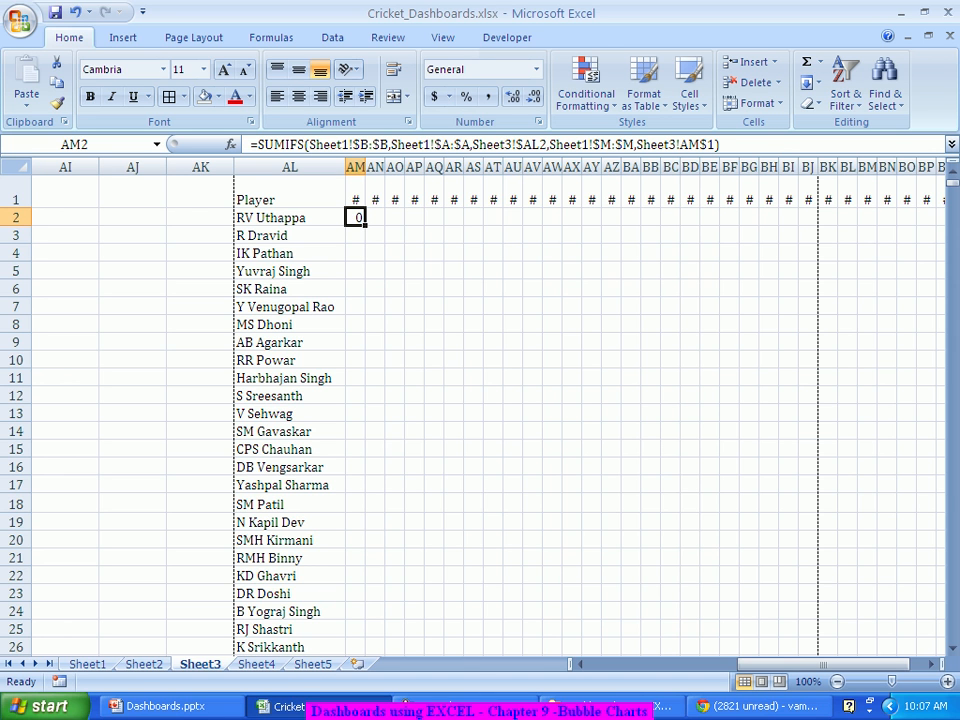
left_click_drag(366, 224, 800, 218)
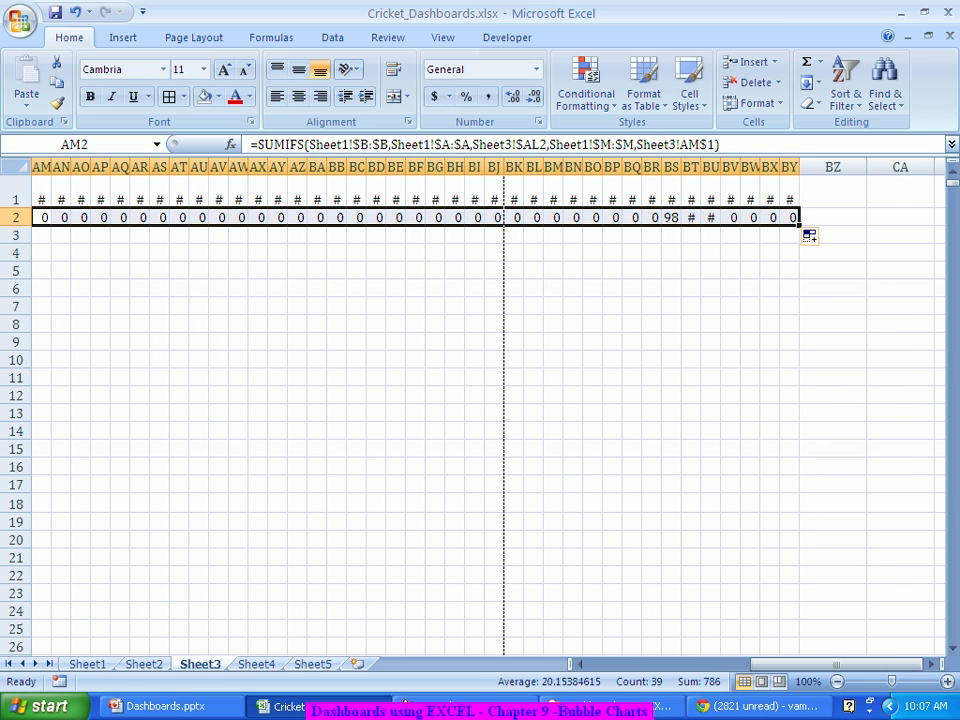
double_click(800, 224)
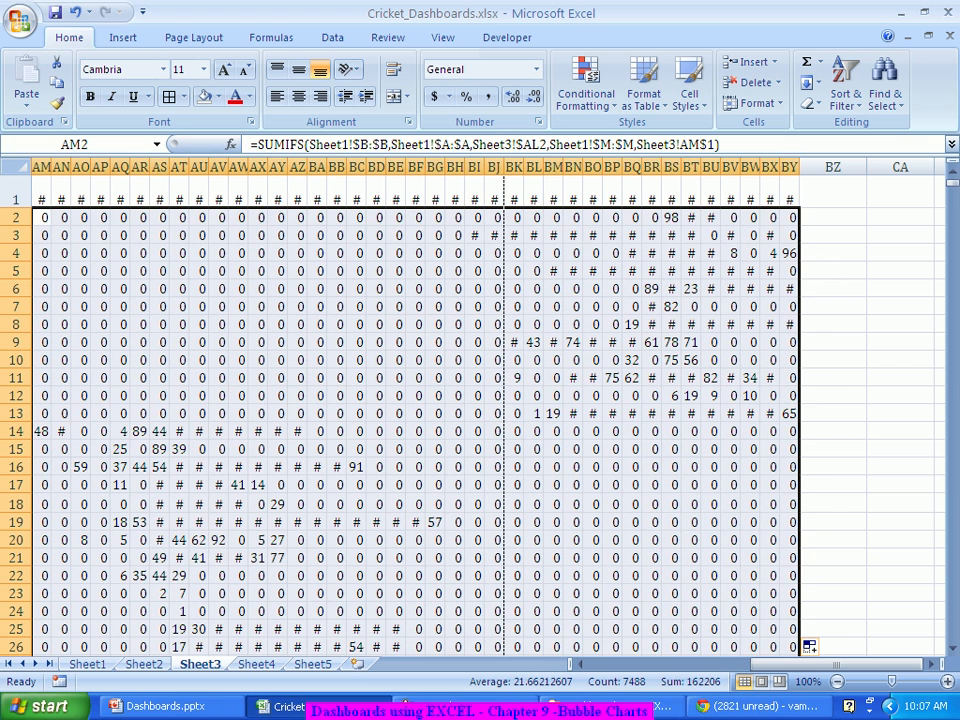
Check the filled SUMIFS values in columns AM to BY down to the last player row
left_click(574, 379)
scroll(590, 380, "down", 8)
scroll(590, 400, "down", 16)
scroll(590, 400, "down", 17)
scroll(480, 410, "down", 15)
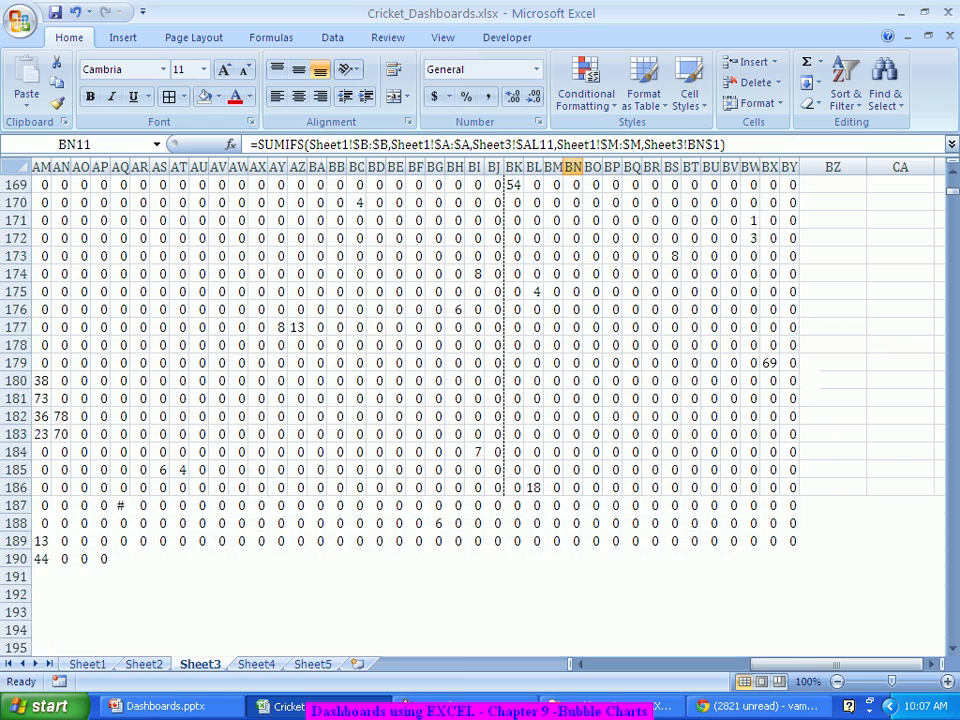
scroll(480, 410, "down", 5)
scroll(480, 410, "up", 3)
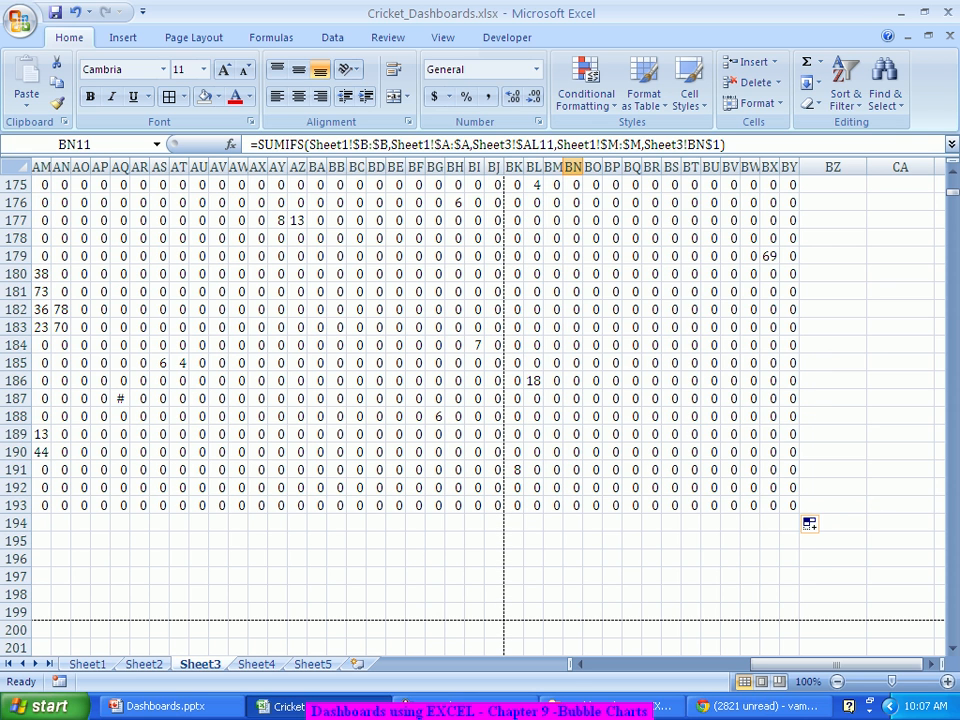
Enter the headers X, Y and Bubble in cells AM200, AN200 and AO200 below the player table
scroll(480, 410, "up", 3)
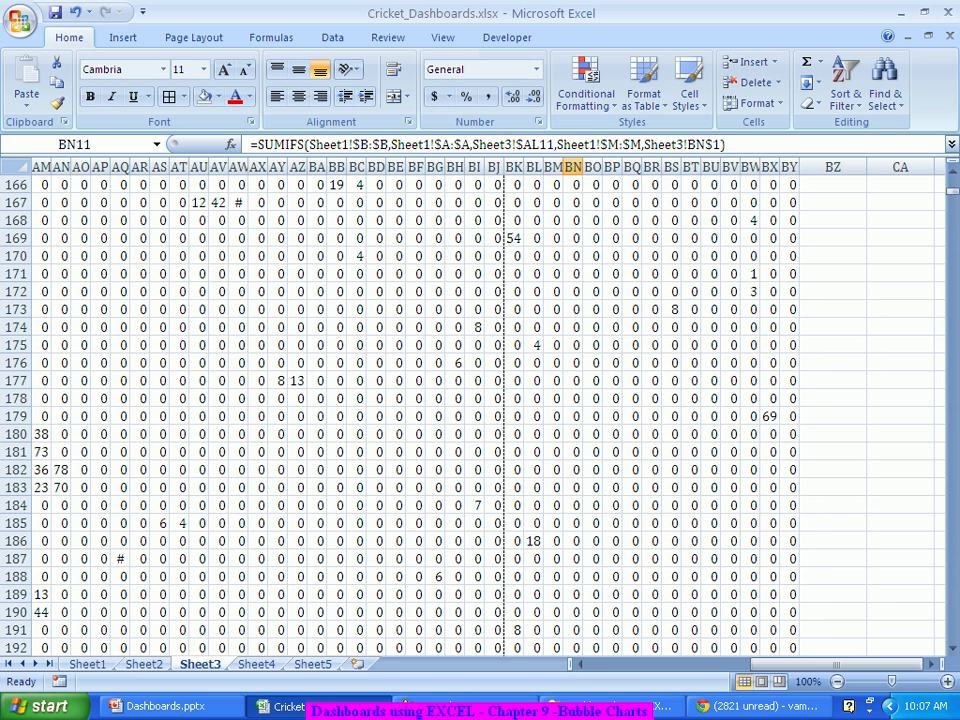
scroll(480, 410, "down", 1)
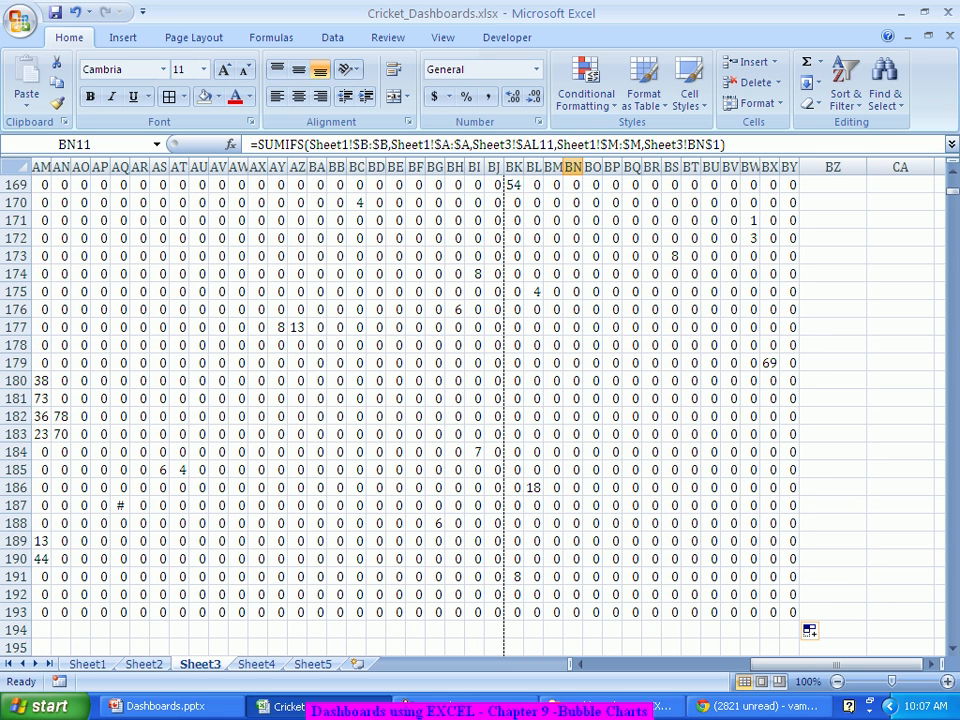
mouse_move(790, 664)
left_mouse_down()
mouse_move(689, 664)
mouse_move(773, 664)
left_mouse_up()
scroll(488, 408, "up", 1)
scroll(488, 408, "down", 5)
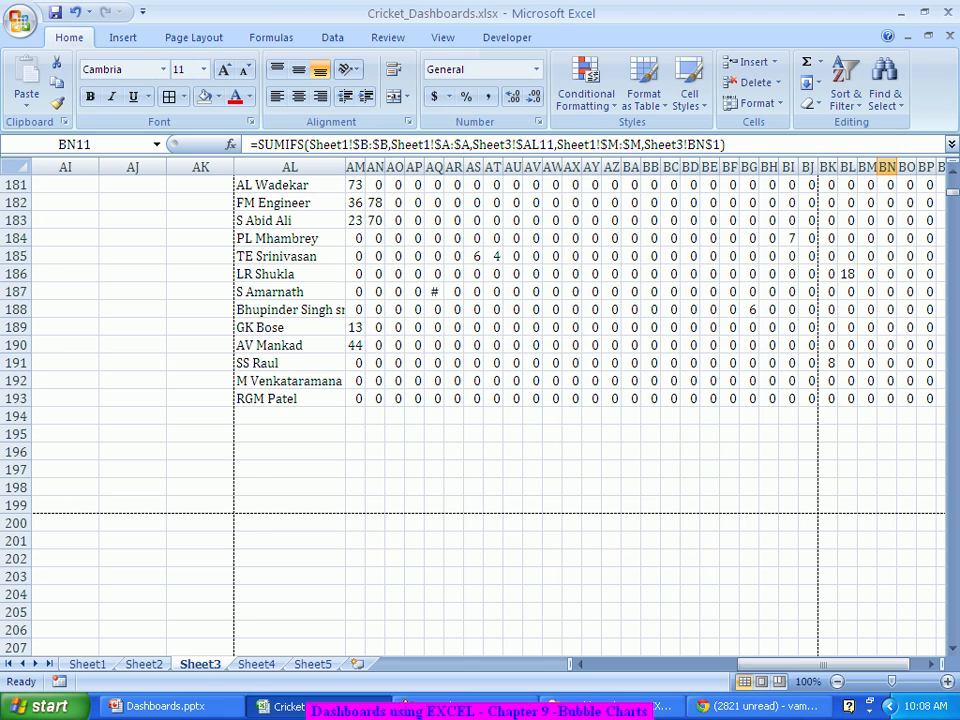
scroll(488, 408, "down", 2)
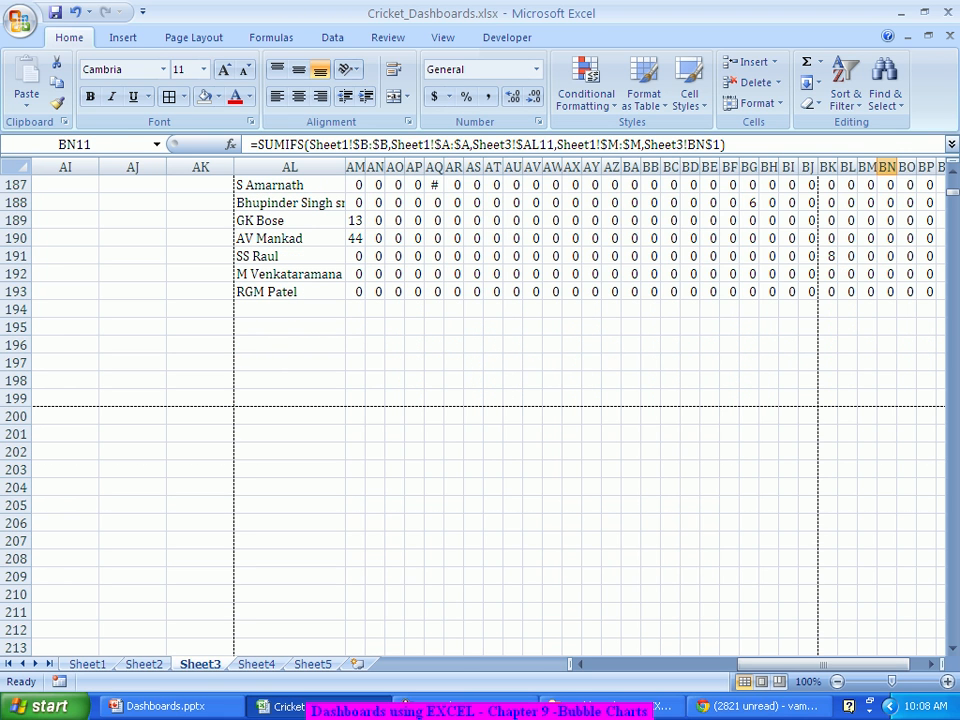
left_click(355, 416)
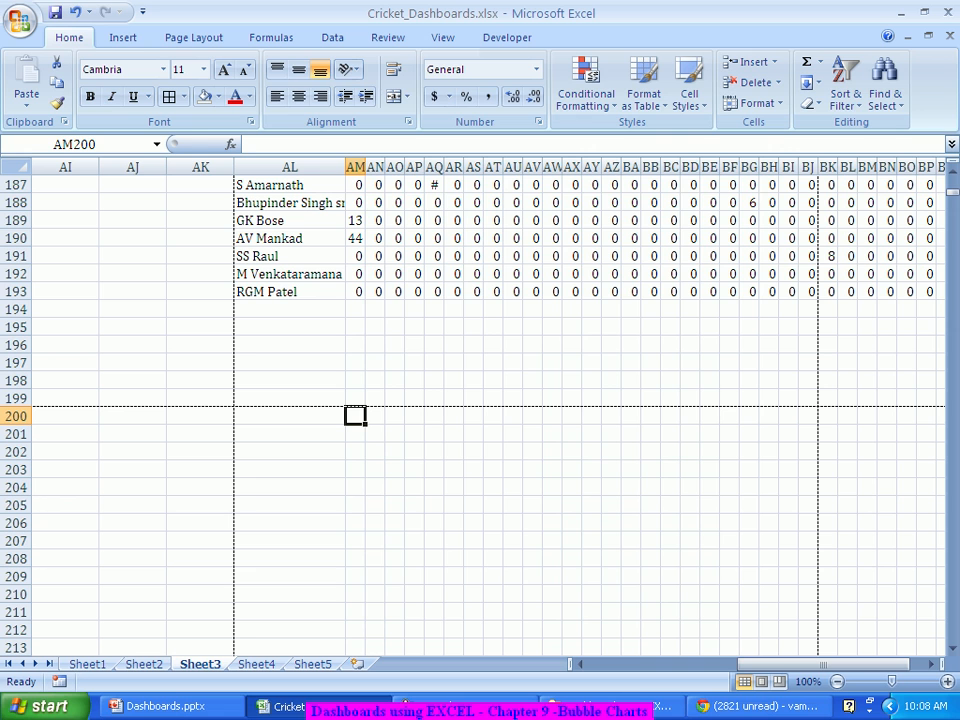
type("X")
key("Tab")
type("Y")
key("Tab")
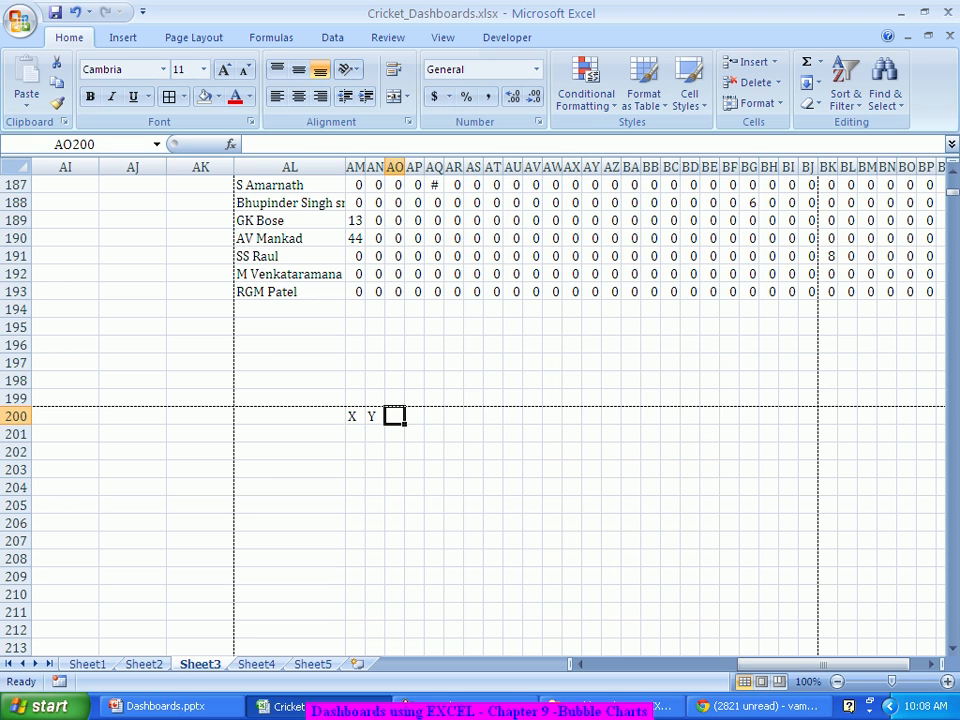
type("Bubble")
key("Return")
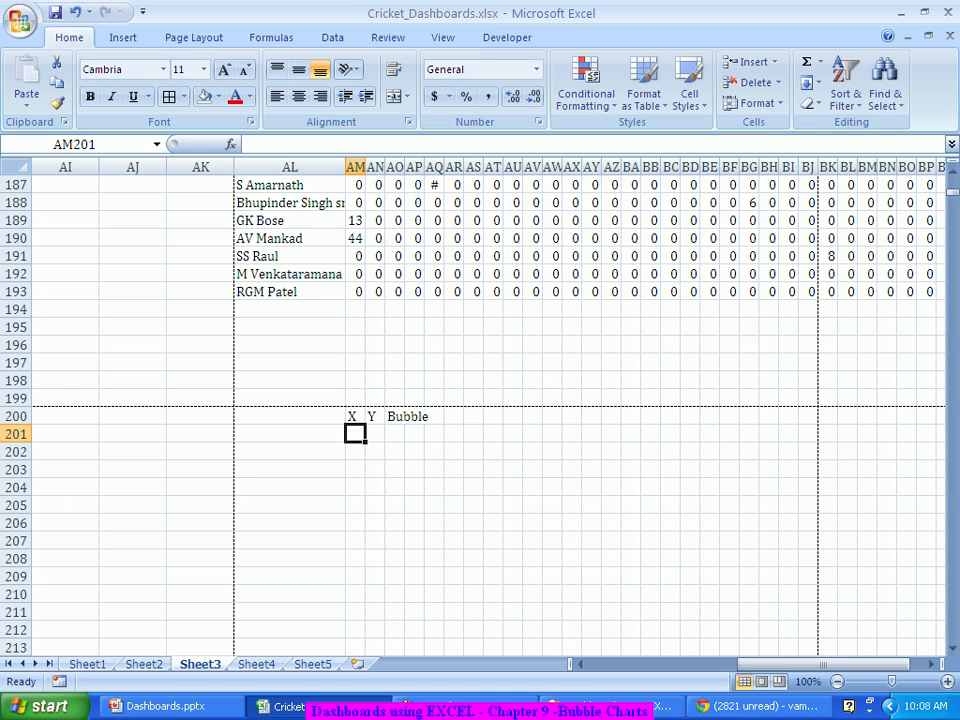
Fill a number series from 1 to 192 under X in AM201:AM392 and autofit the width of column AM
type("1")
key("Return")
type("2")
key("Return")
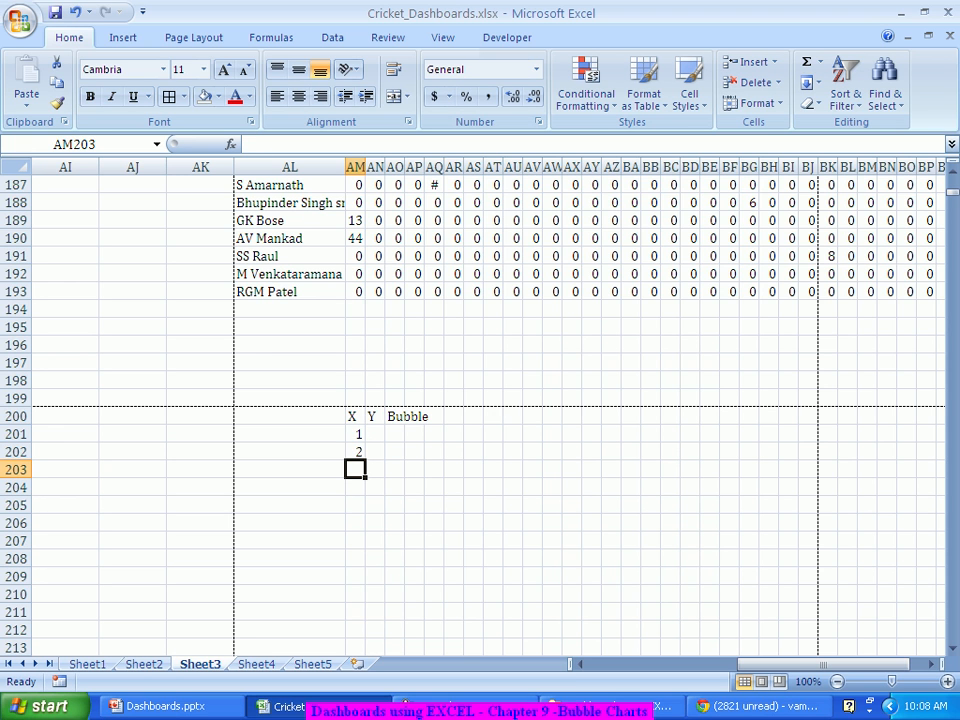
left_click_drag(356, 434, 356, 452)
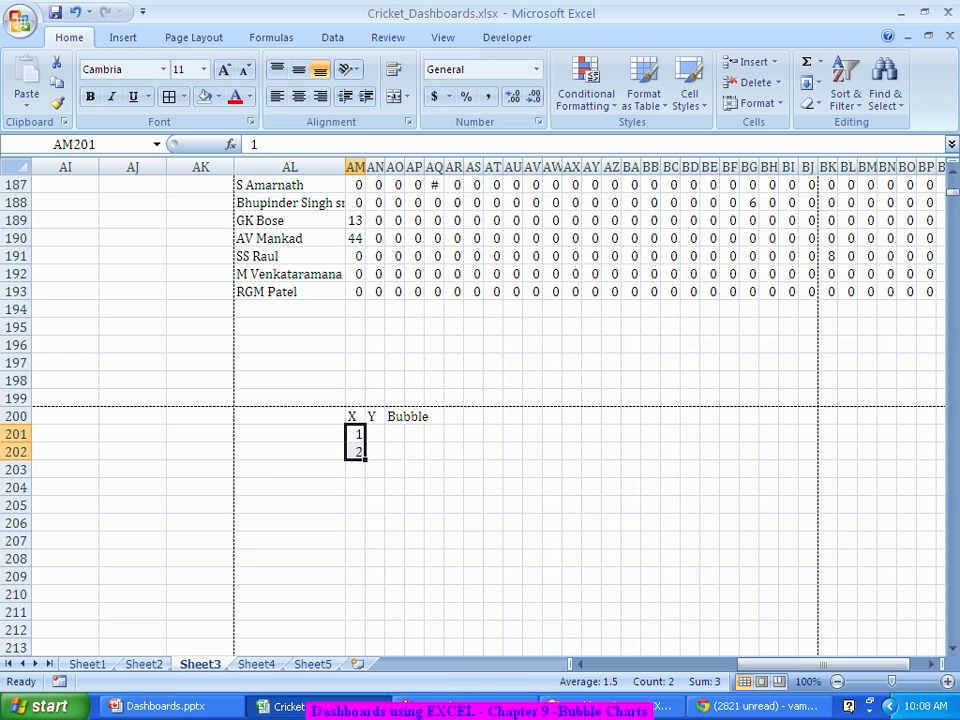
left_click_drag(366, 459, 368, 530)
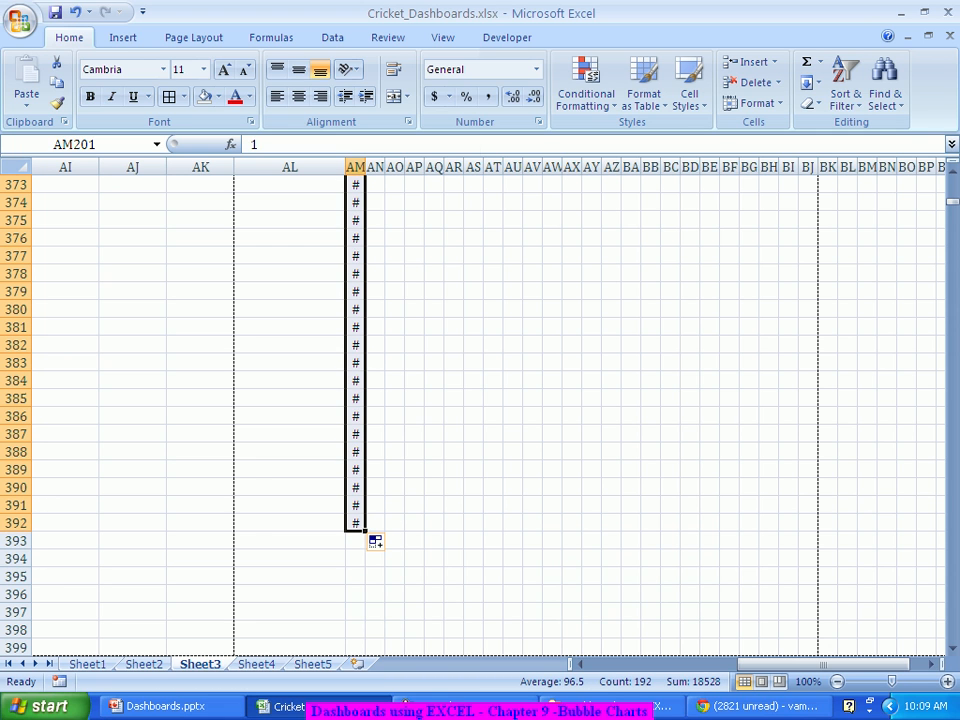
double_click(365, 167)
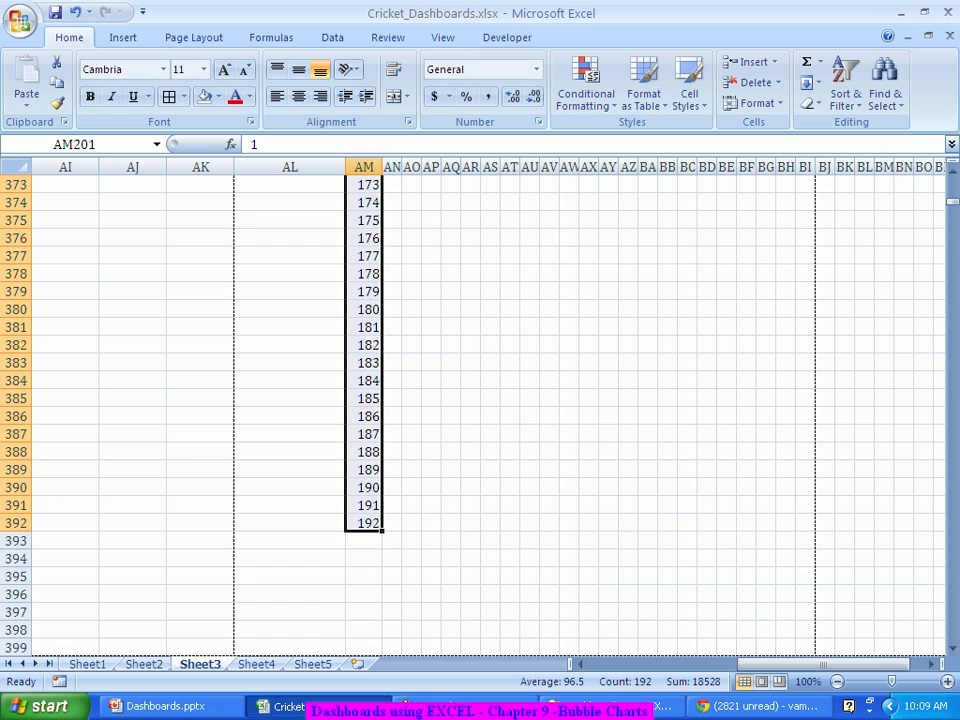
Copy the 1 to 192 series and paste it directly below, starting at AM393
scroll(480, 410, "up", 20)
scroll(480, 410, "down", 6)
scroll(480, 410, "down", 20)
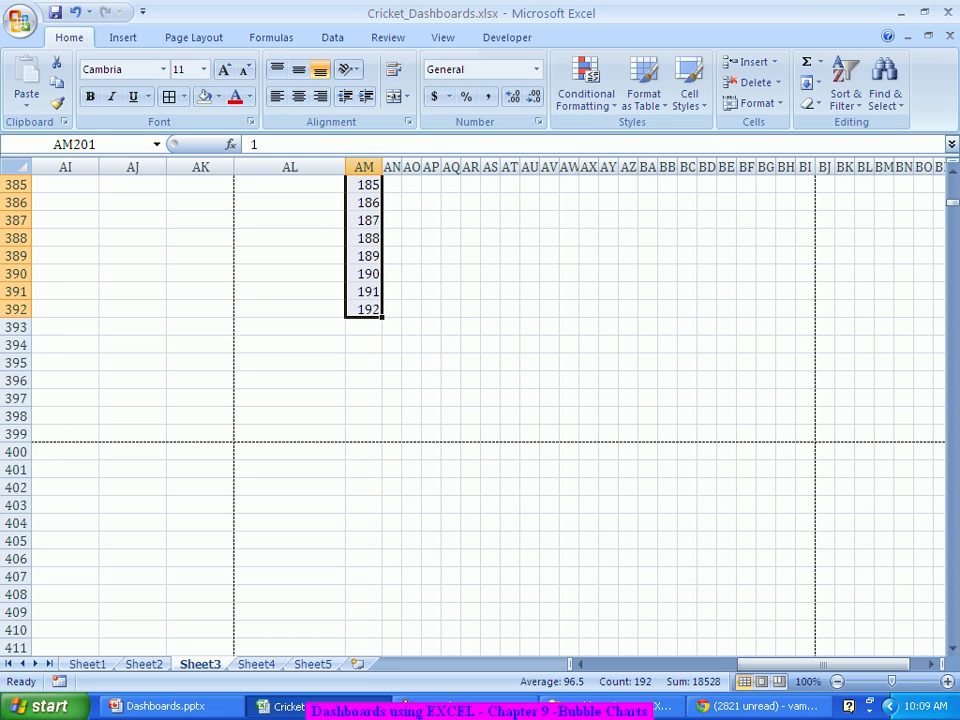
key("ctrl+c")
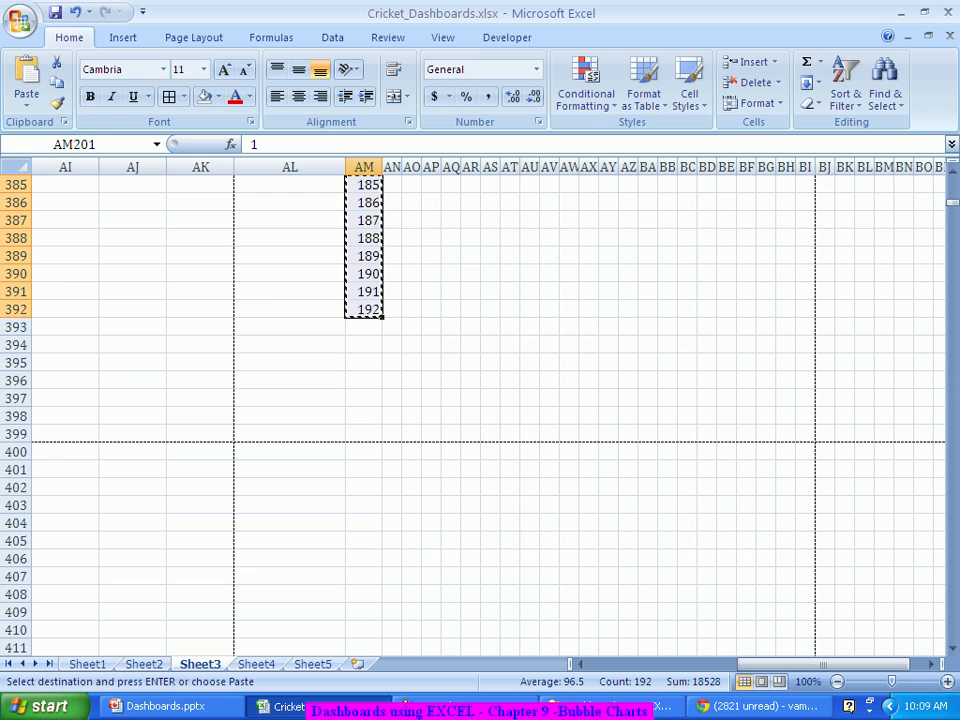
left_click(363, 327)
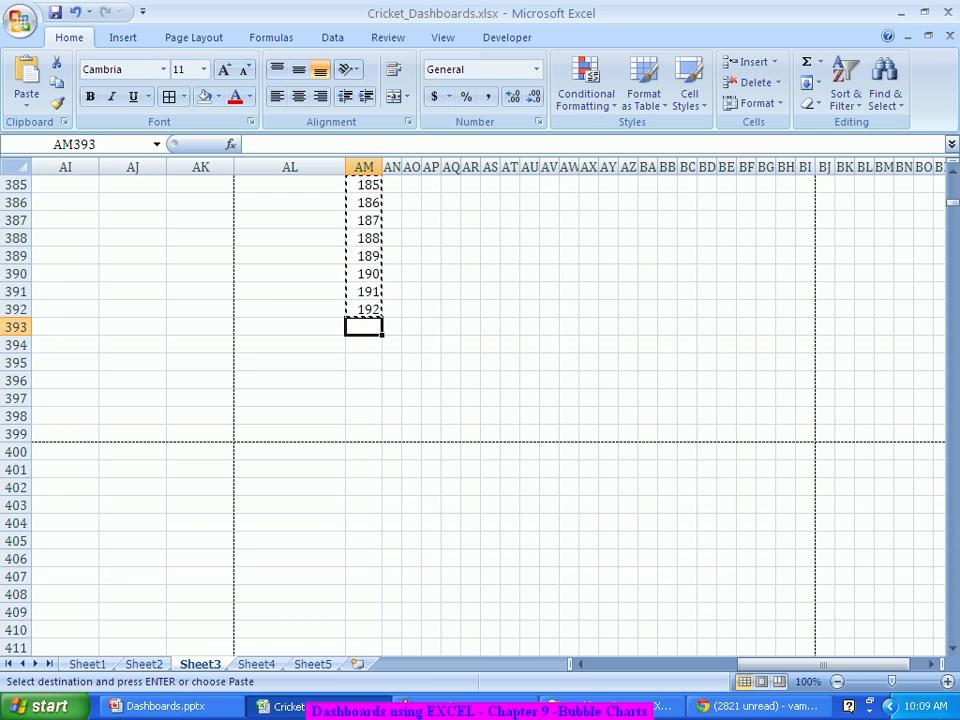
key("ctrl+v")
Paste the copied 1 to 192 series again below the last block, starting at AM585
scroll(480, 410, "down", 13)
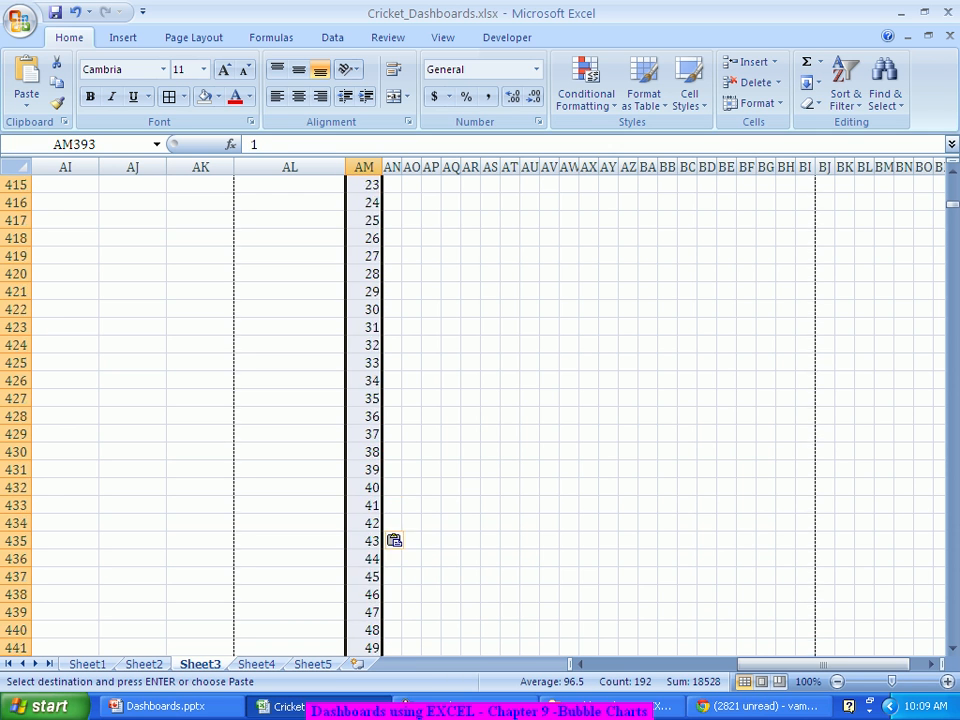
left_click(364, 452)
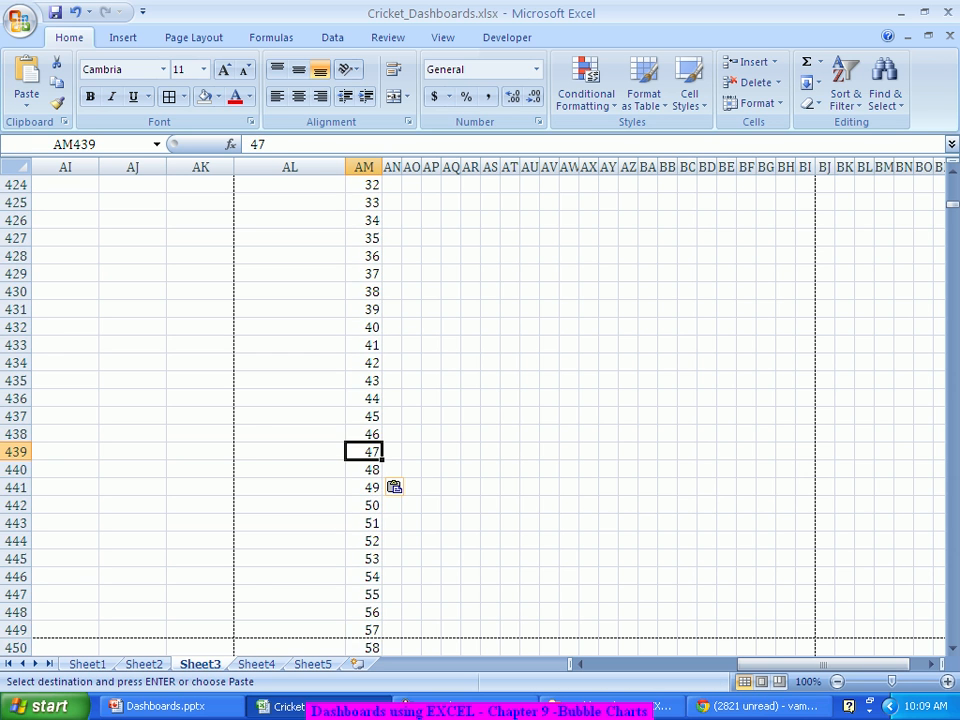
key("ctrl+Down")
scroll(480, 410, "down", 4)
key("Down")
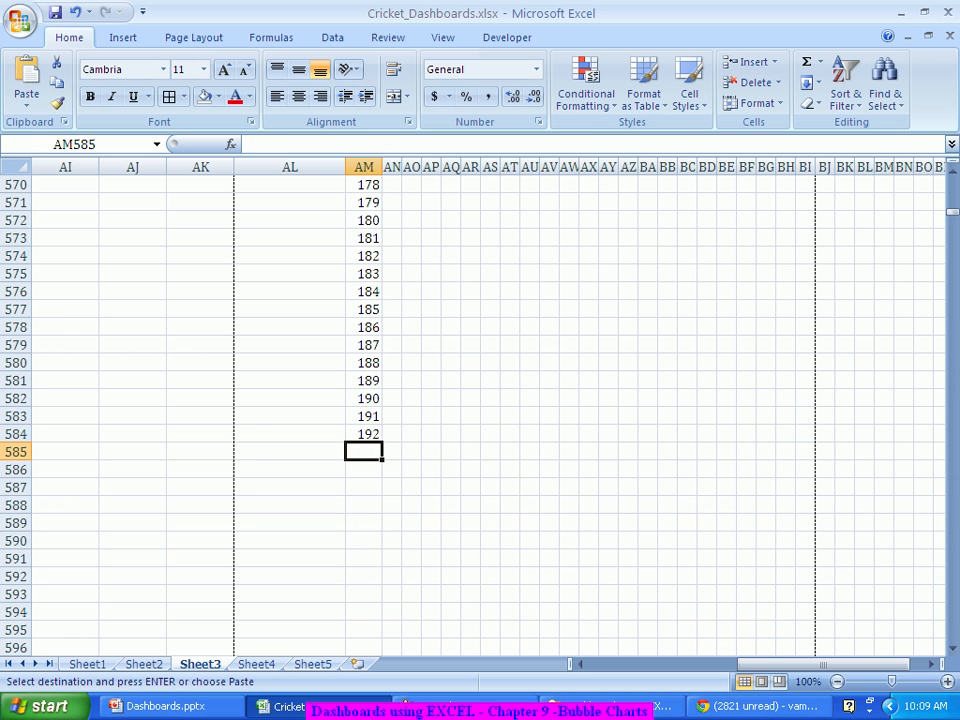
key("ctrl+v")
Add another copy of the 1 to 192 series in column AM, starting at AM777
scroll(480, 410, "down", 1)
left_click(364, 559)
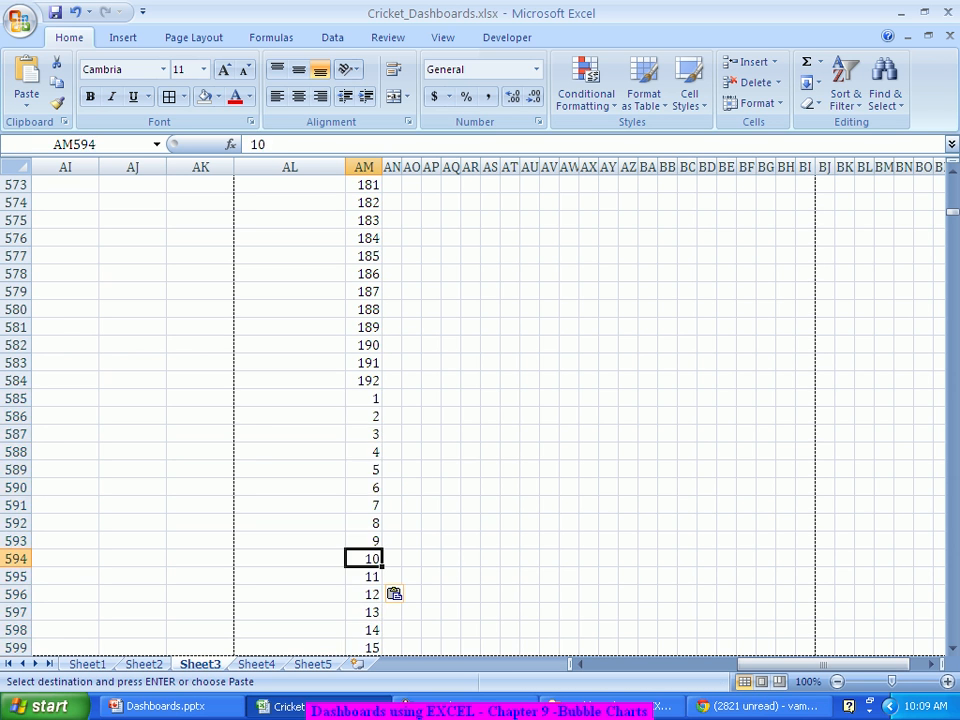
key("ctrl+Down")
scroll(480, 410, "down", 4)
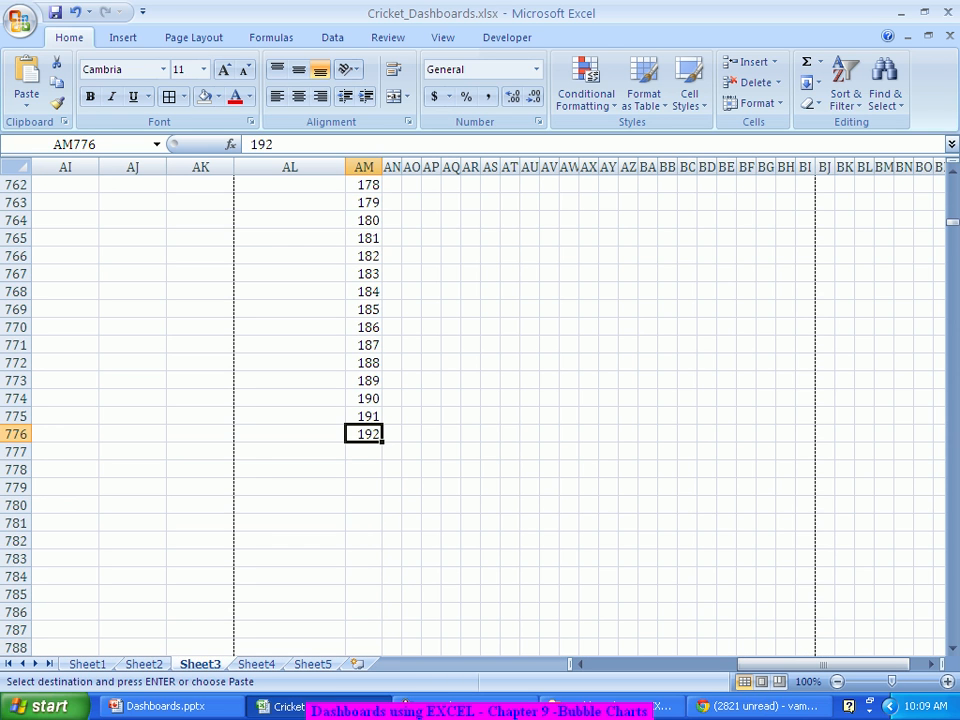
key("Down")
key("ctrl+v")
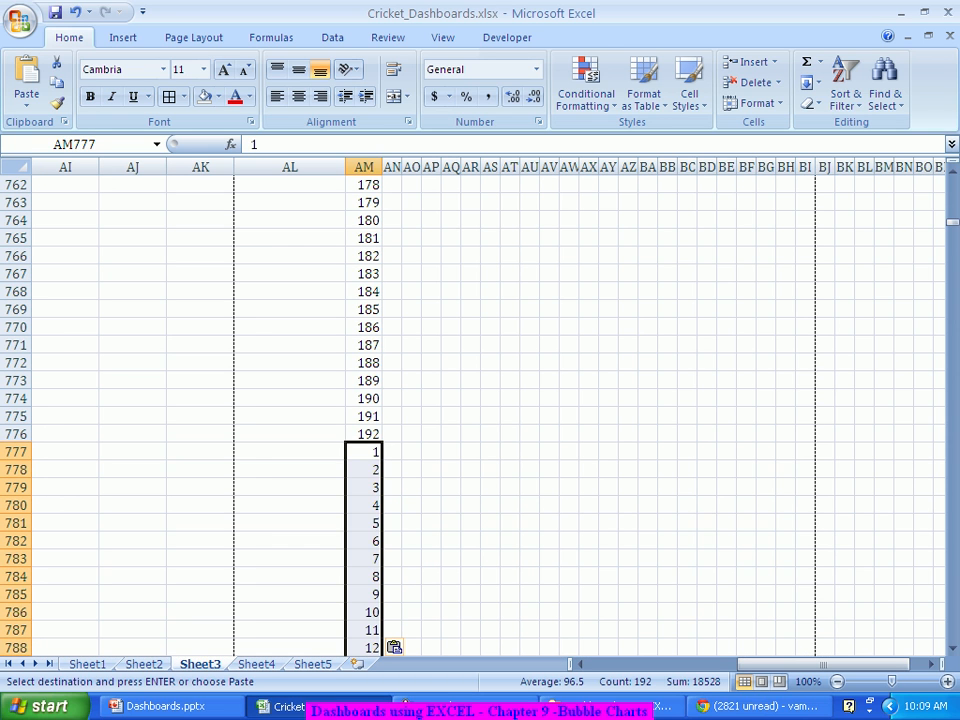
Paste a further 1 to 192 block beneath the existing X values, starting at AM969
left_click(364, 577)
key("ctrl+Down")
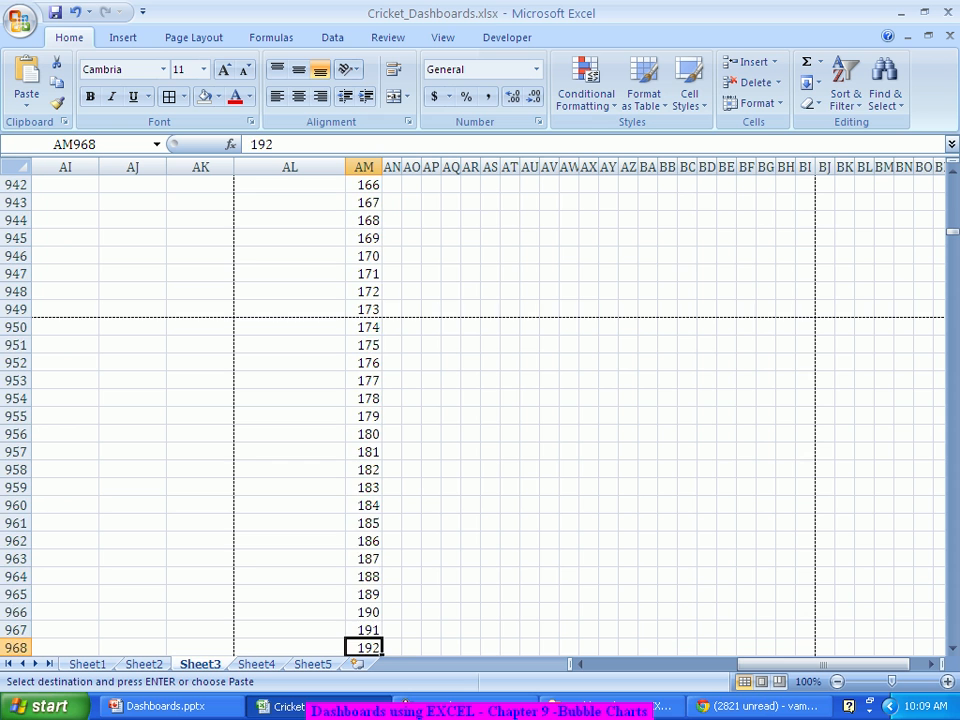
scroll(480, 410, "down", 3)
key("Down")
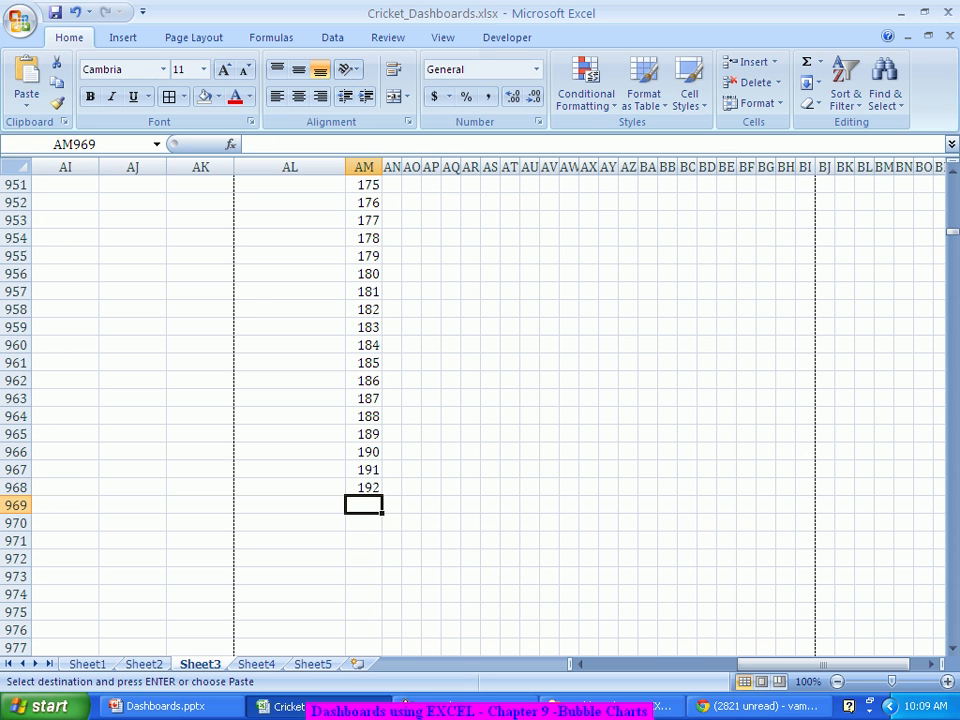
key("ctrl+v")
Select all X values from AM201 to AM1160, without the header, and copy them
scroll(480, 410, "down", 6)
scroll(480, 410, "down", 2)
scroll(480, 410, "up", 2)
scroll(480, 410, "down", 13)
scroll(480, 410, "down", 18)
scroll(480, 410, "down", 20)
scroll(402, 594, "down", 3)
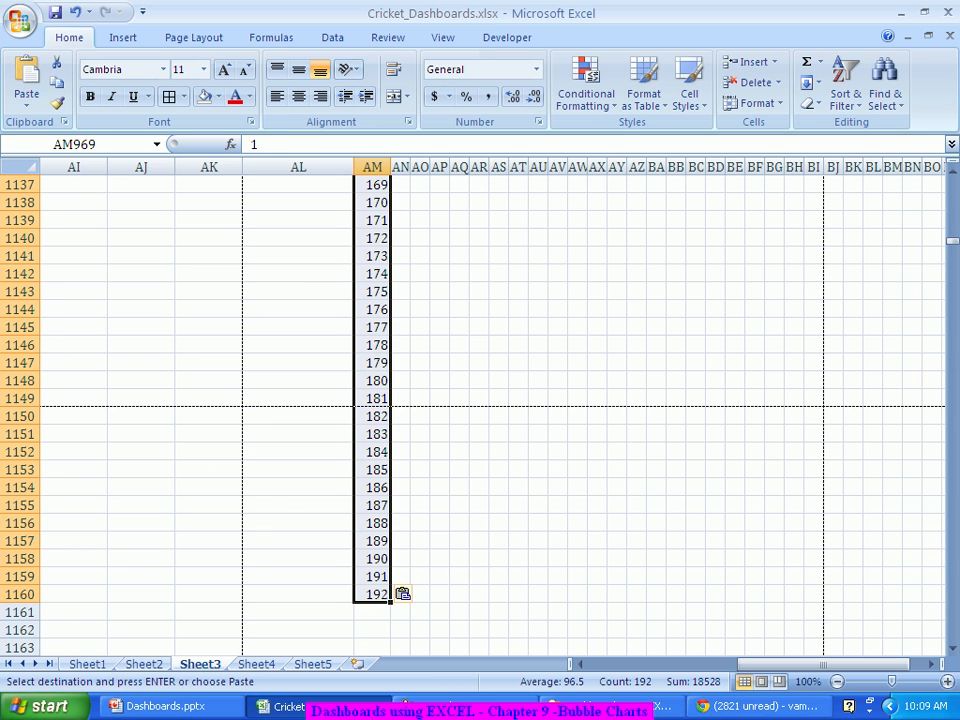
left_click(372, 594)
key("ctrl+shift+Up")
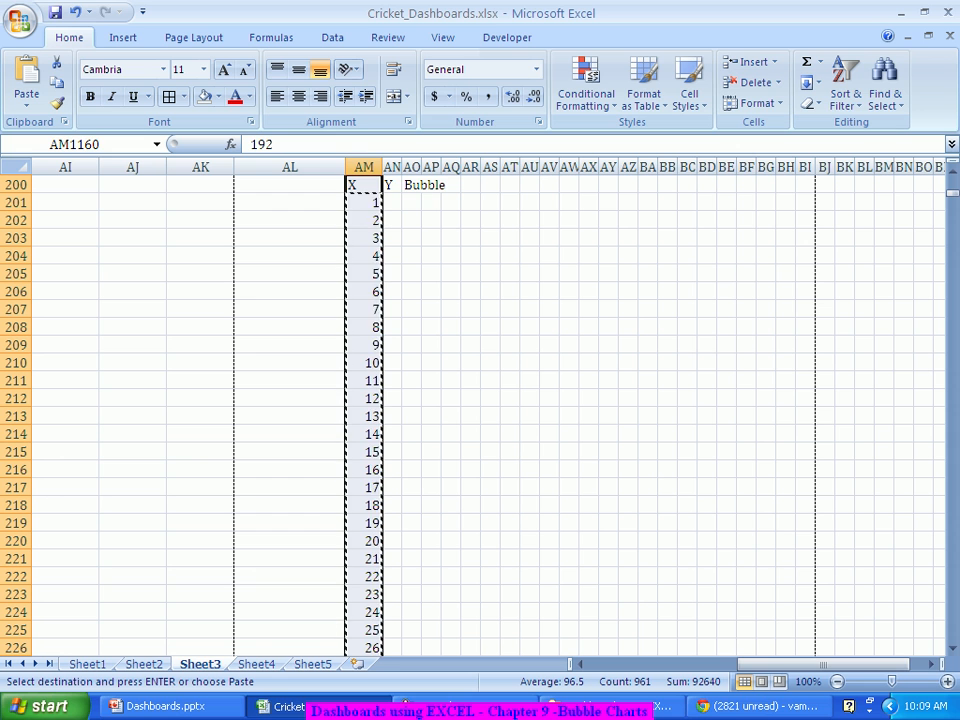
key("shift+Down")
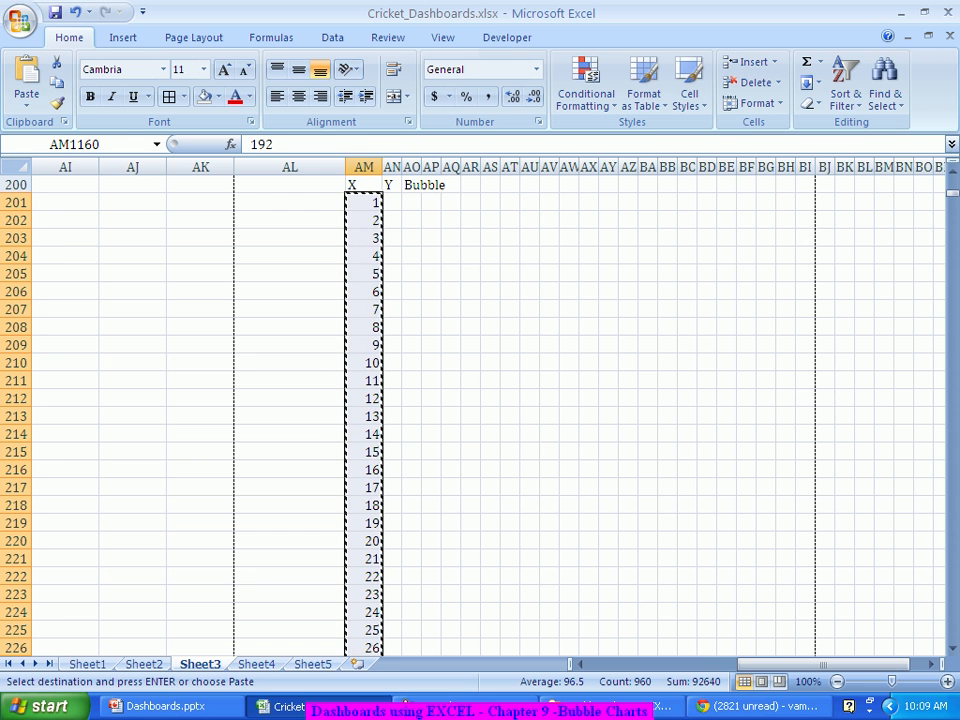
scroll(480, 415, "down", 20)
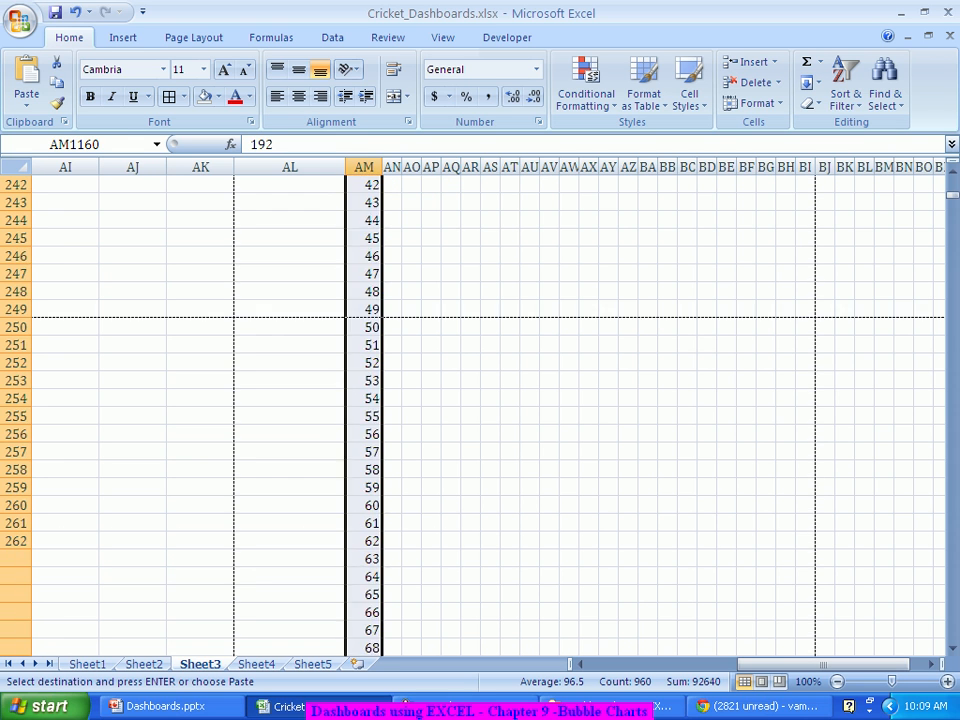
scroll(480, 415, "down", 5)
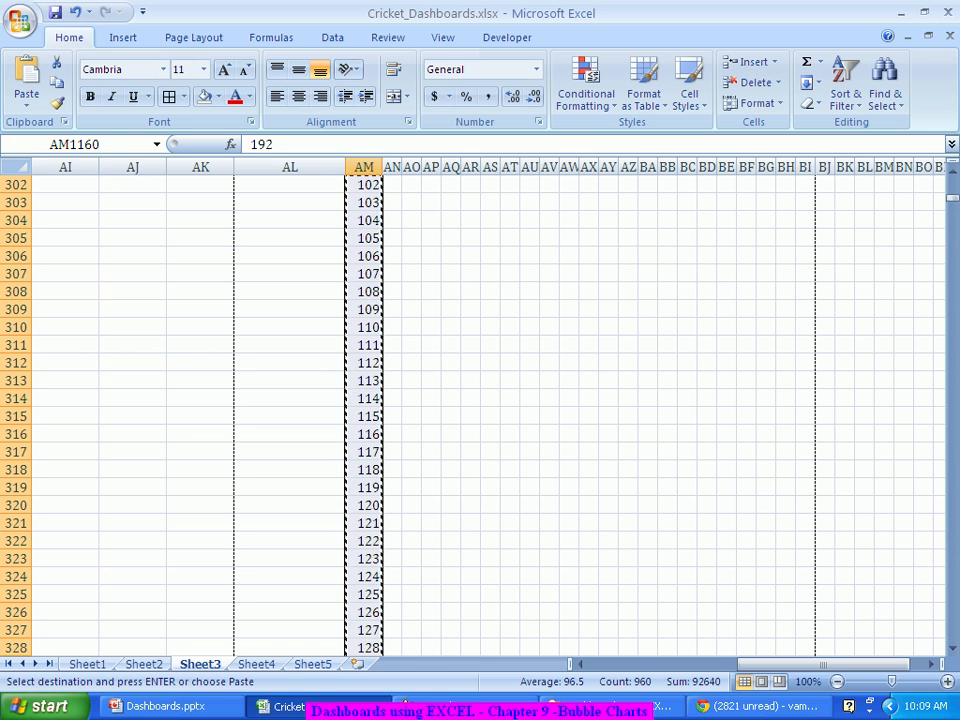
Paste the copied five-block range below the last X value, starting at AM1161
left_click(364, 470)
key("ctrl+Down")
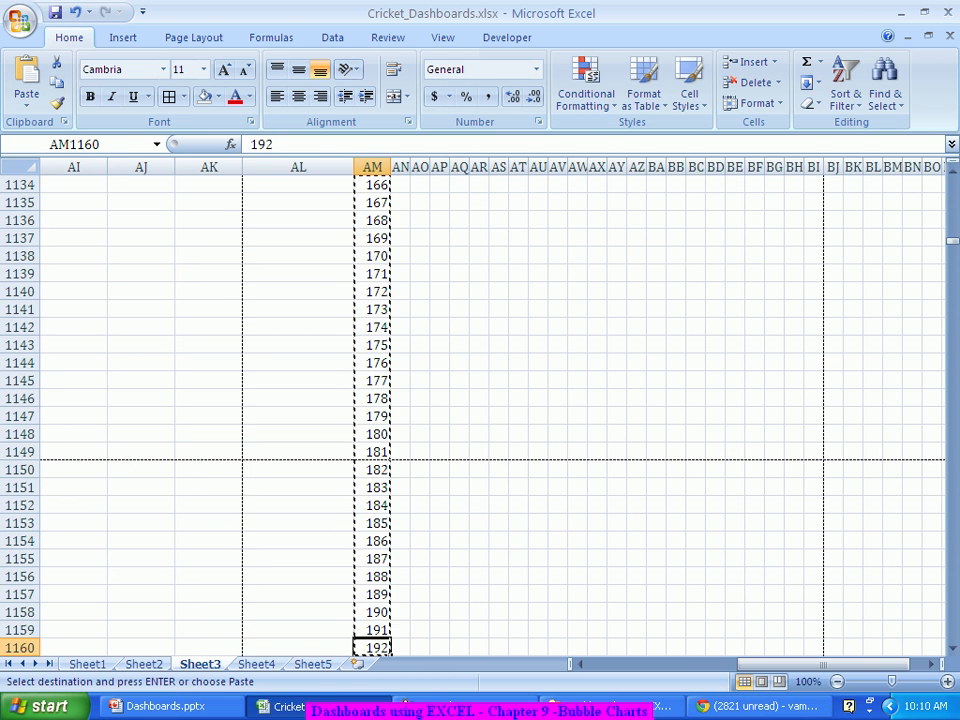
scroll(480, 415, "down", 7)
key("Down")
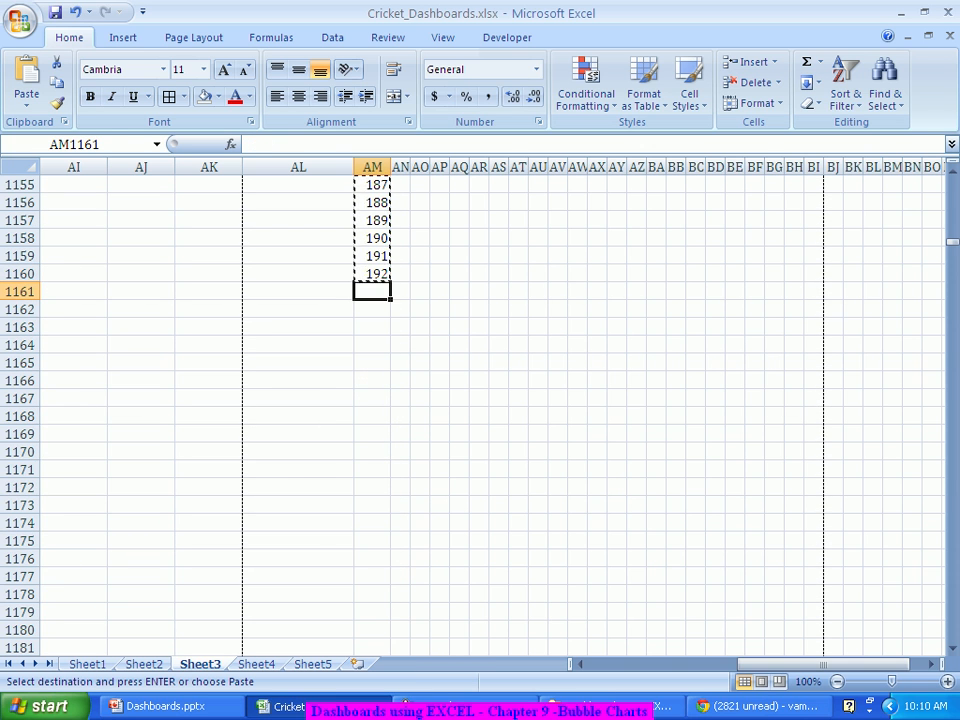
key("ctrl+v")
Paste the five-block range again at the end of column AM, starting at AM2121
left_click(372, 524)
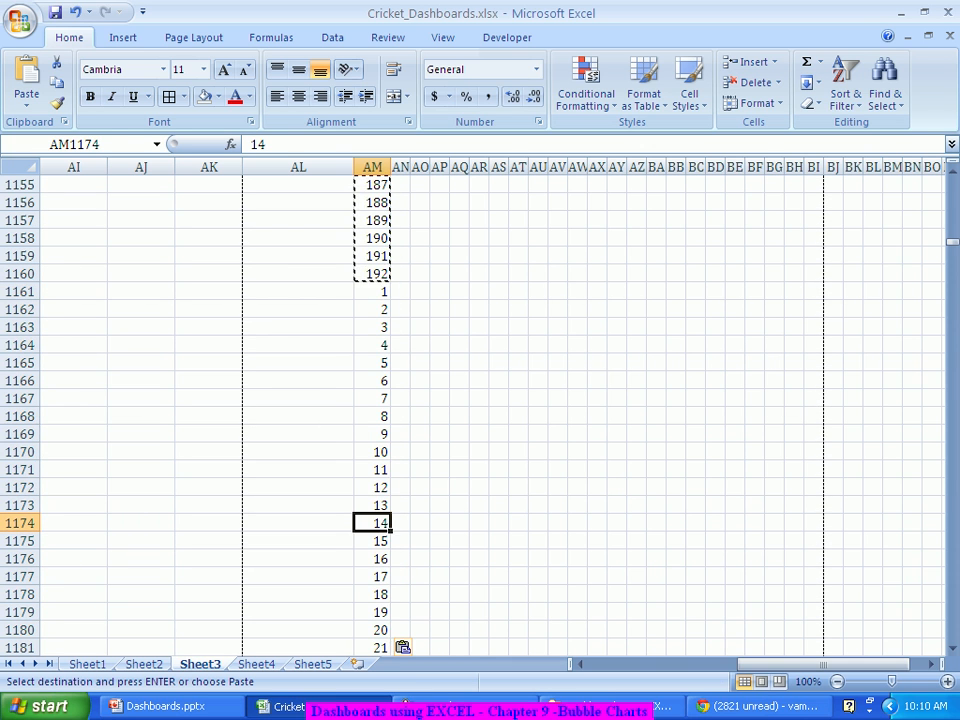
key("ctrl+Down")
scroll(480, 415, "down", 3)
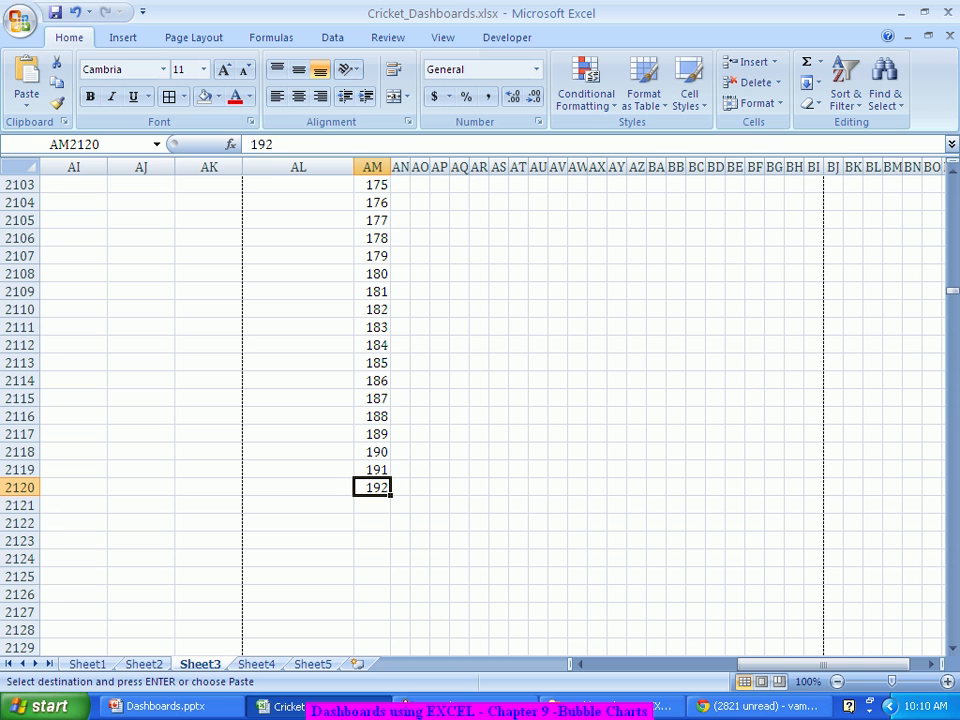
left_click(372, 505)
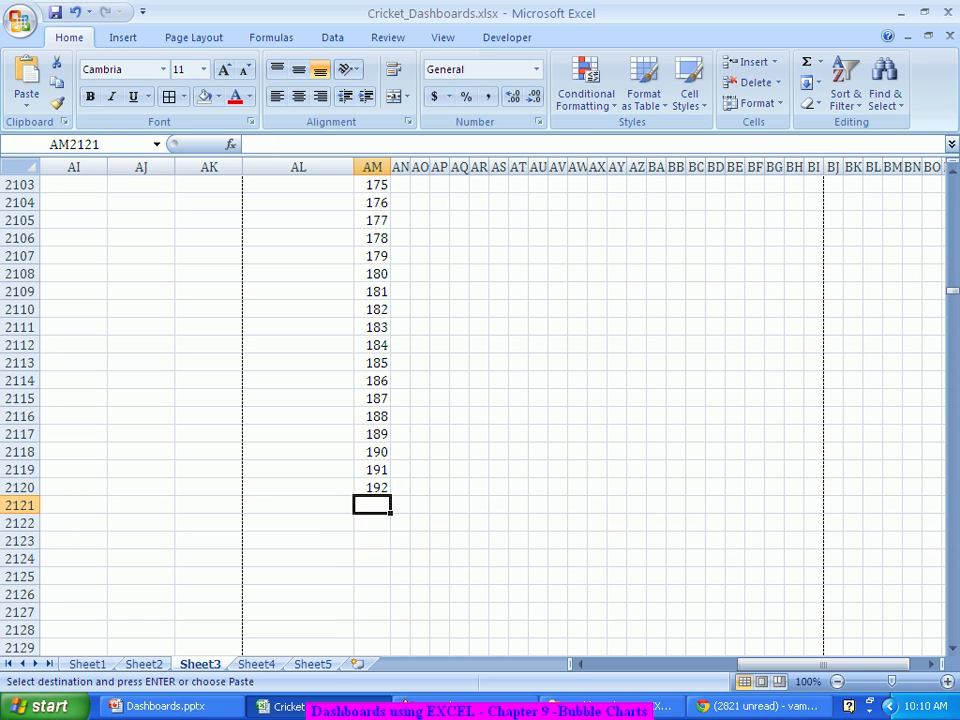
key("ctrl+v")
Append another copy of the five-block range to the X column, starting at AM3081
key("Down")
key("Down")
key("Down")
key("Down")
key("Down")
key("Down")
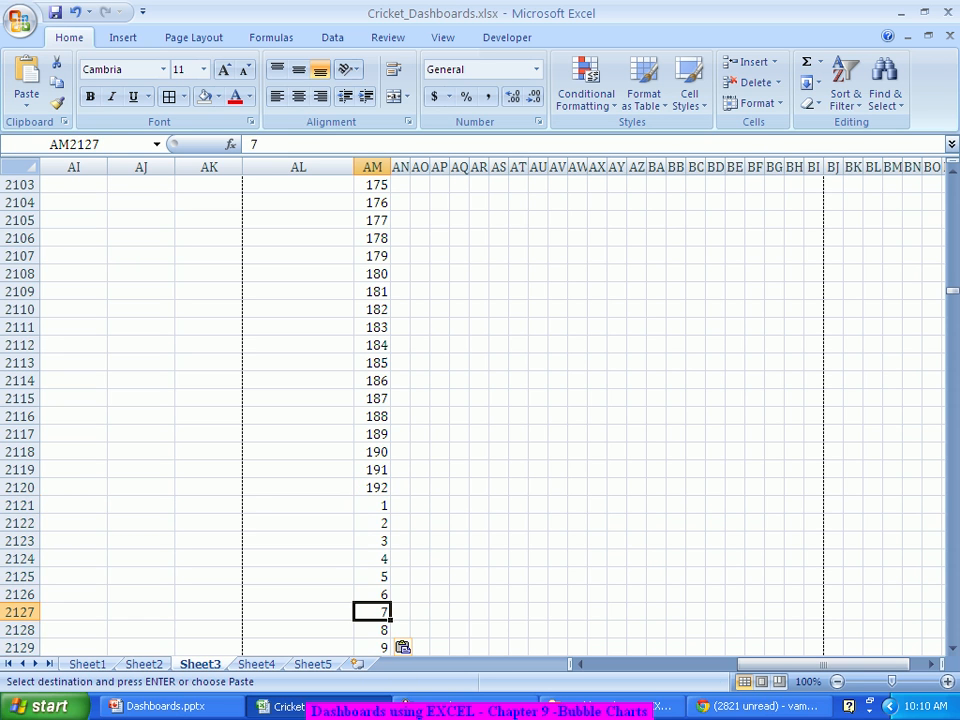
key("ctrl+Down")
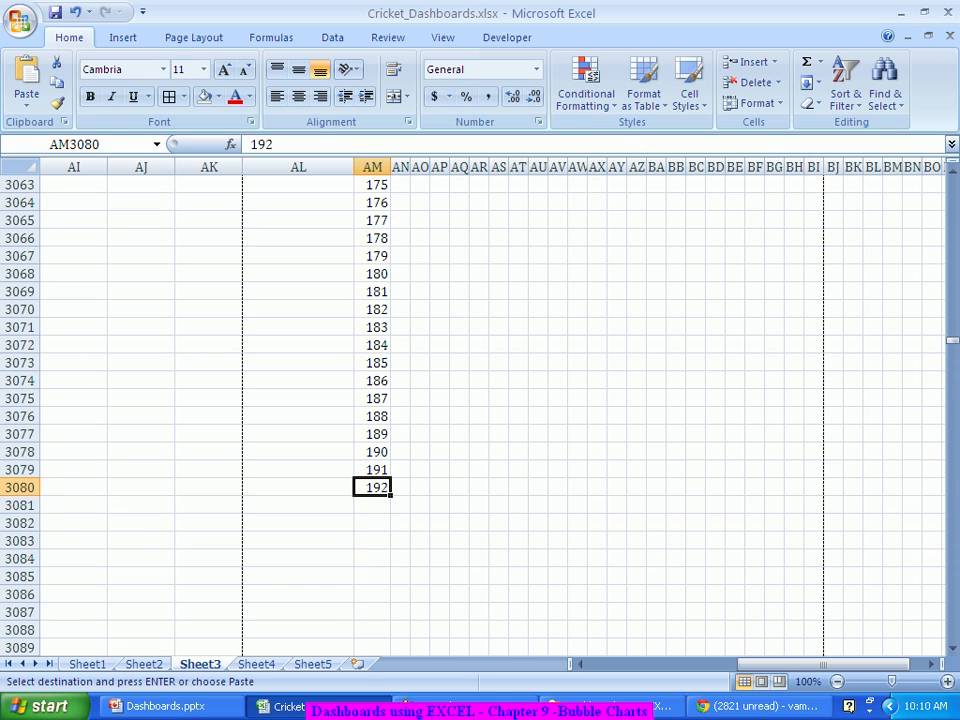
key("Down")
key("ctrl+v")
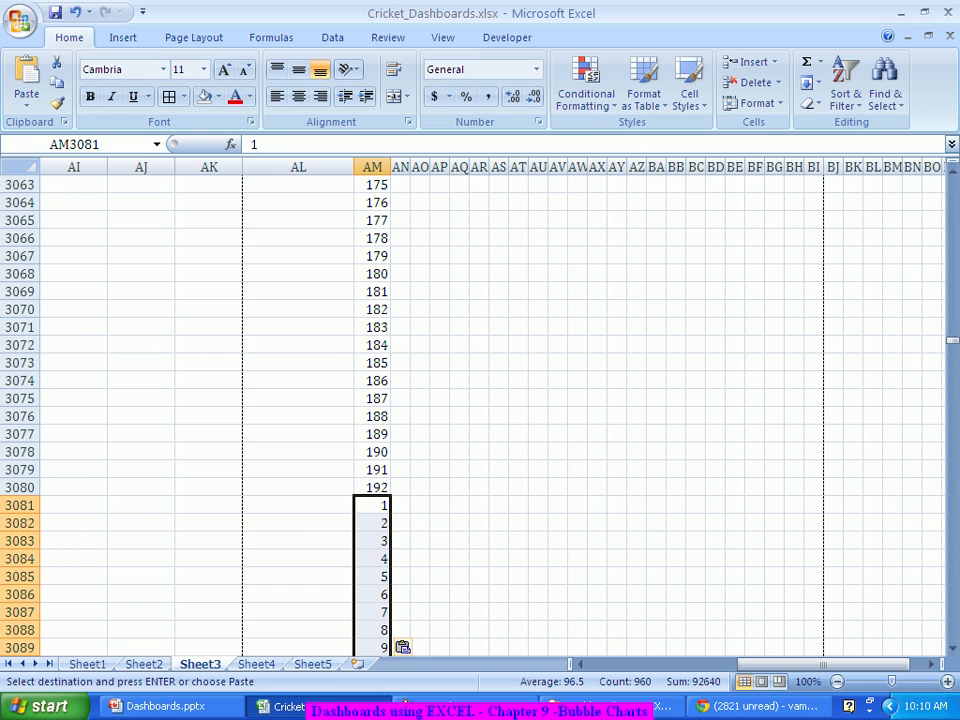
Paste the copied five-block X range below the last value in column AM, starting at AM4041
key("Down")
key("Down")
key("Down")
key("Down")
key("Down")
key("ctrl+Down")
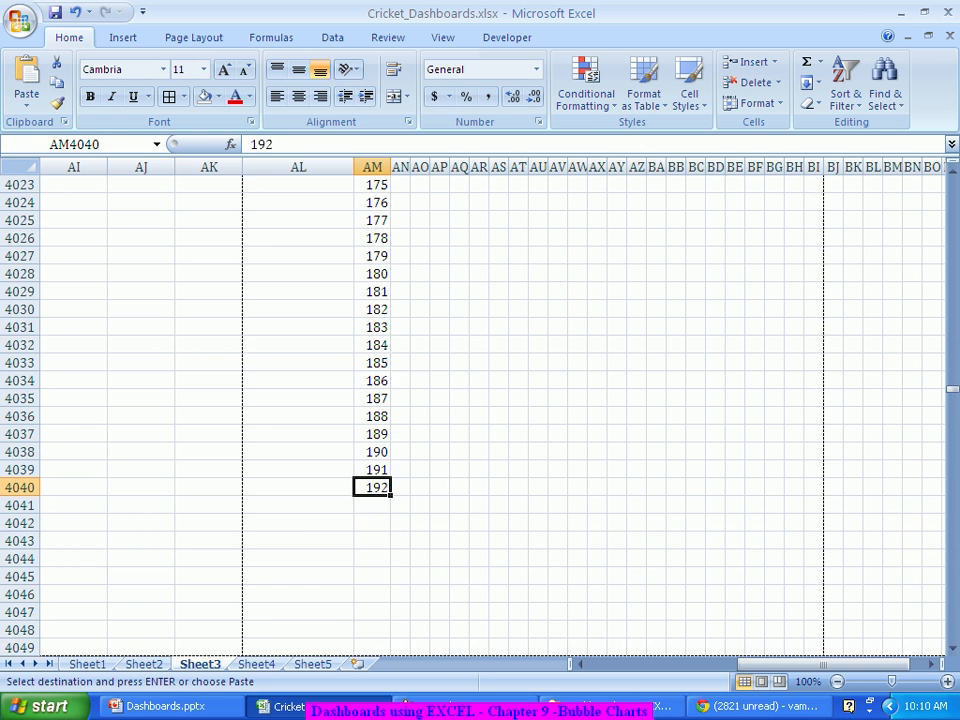
key("Down")
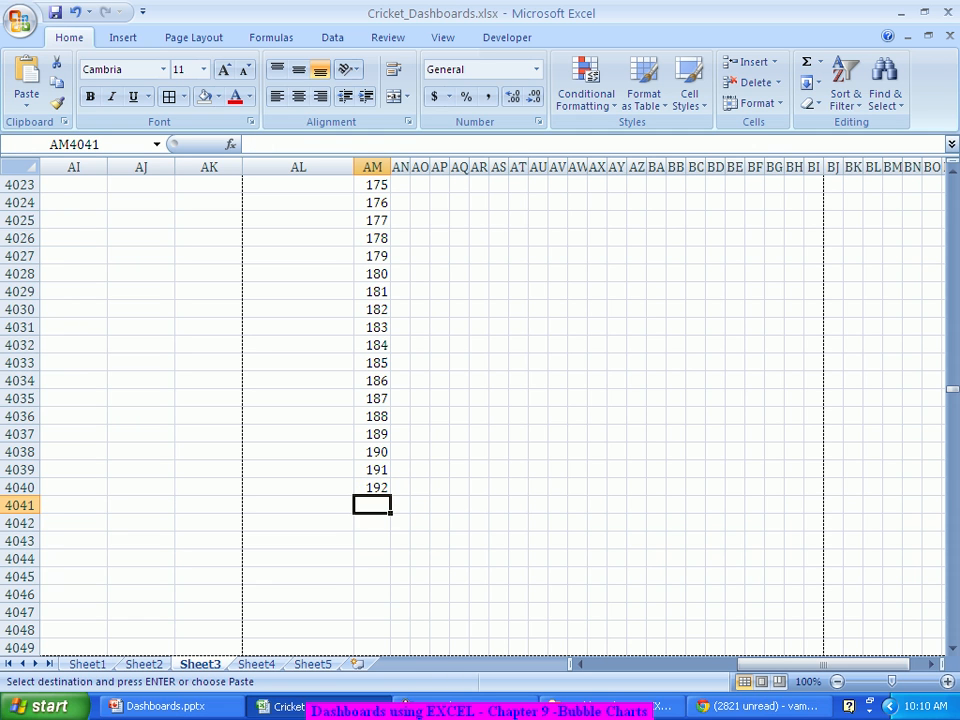
key("ctrl+v")
Append another copy of the five-block range to the X column, starting at AM5001
left_click(372, 506)
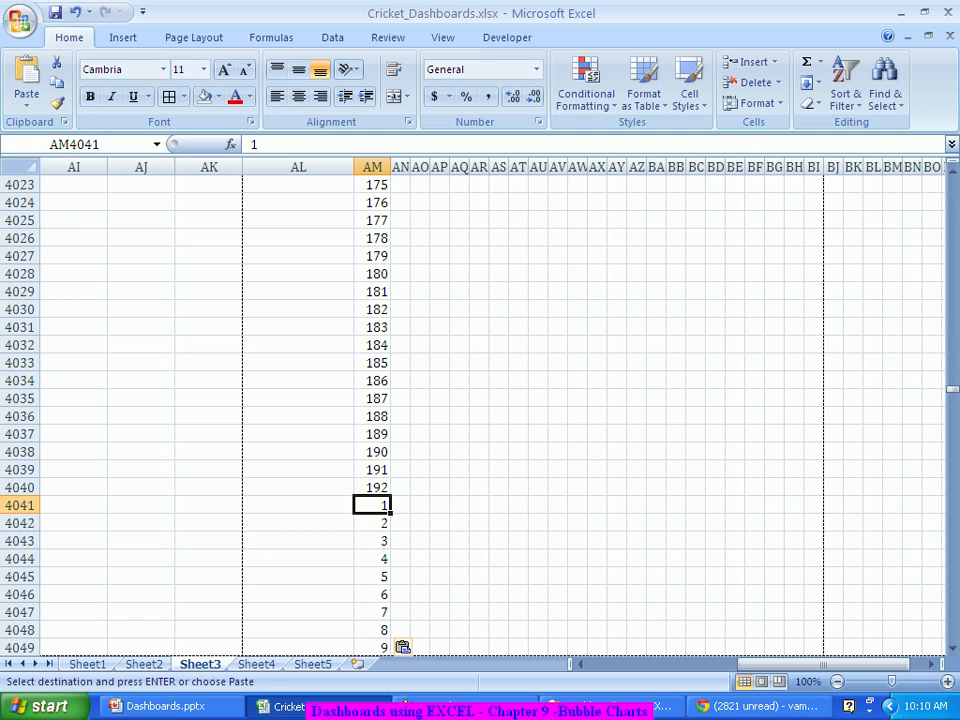
key("ctrl+Down")
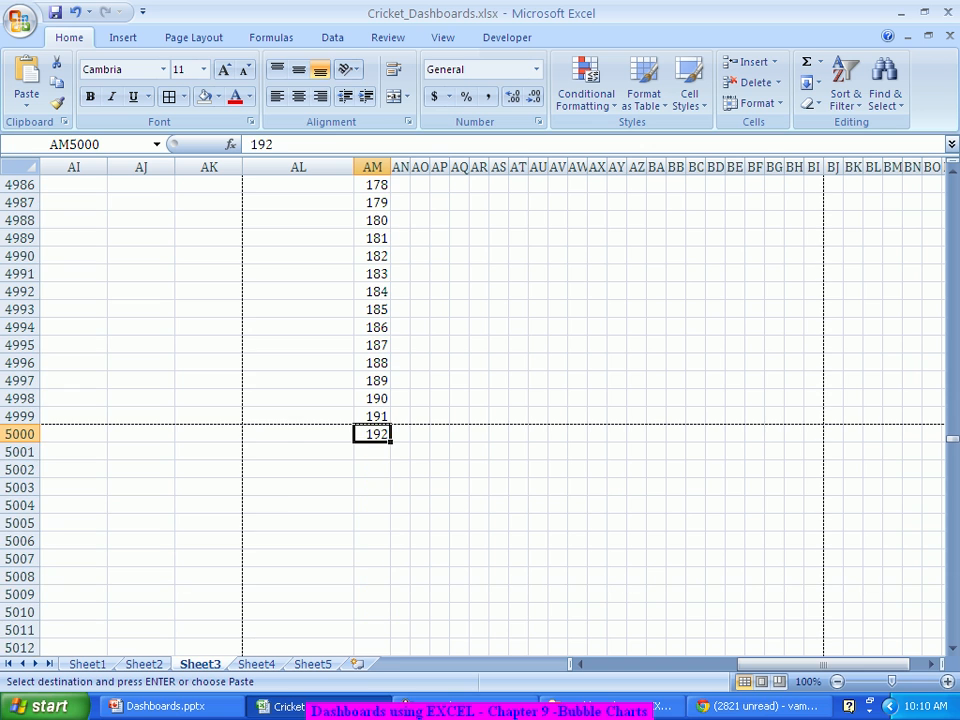
key("Down")
key("ctrl+v")
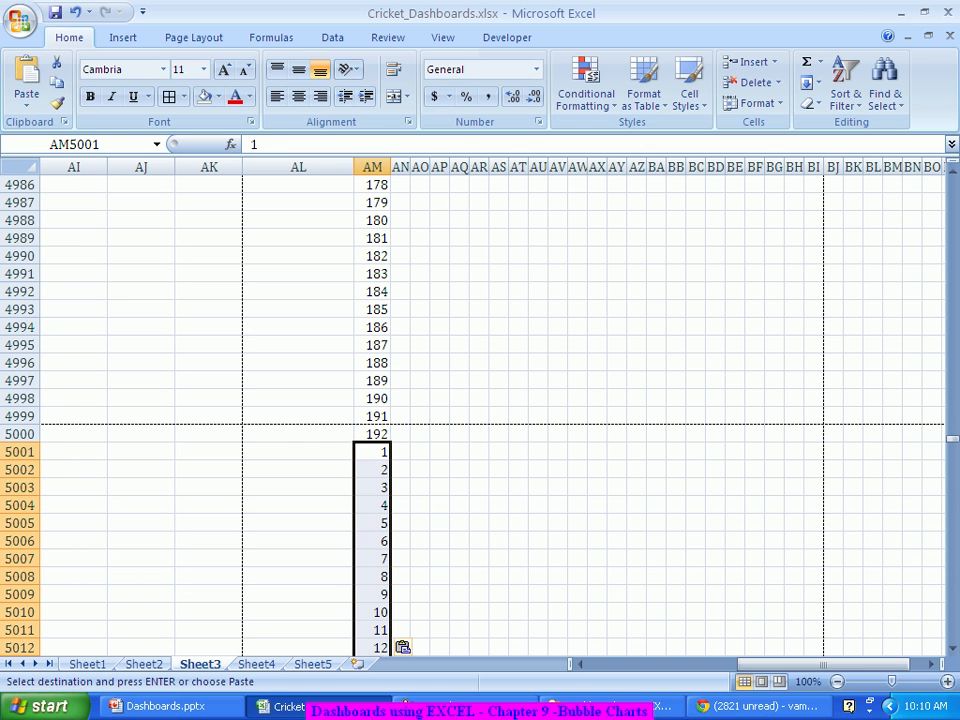
Paste the five-block range once more at the end of column AM, starting at AM5961
left_click(372, 594)
key("ctrl+Down")
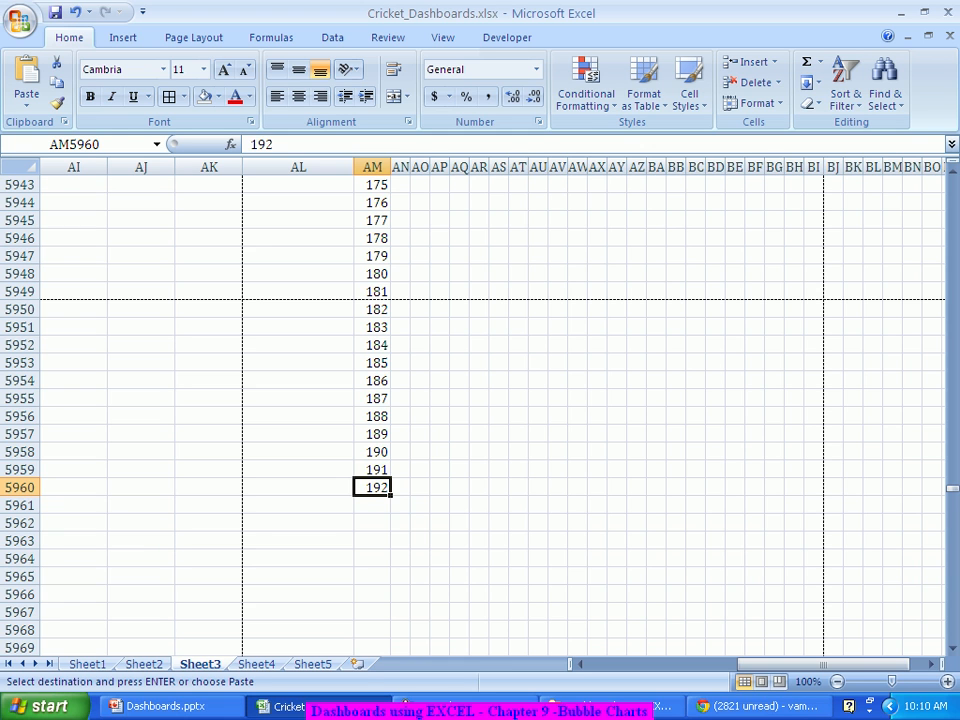
key("Down")
key("ctrl+v")
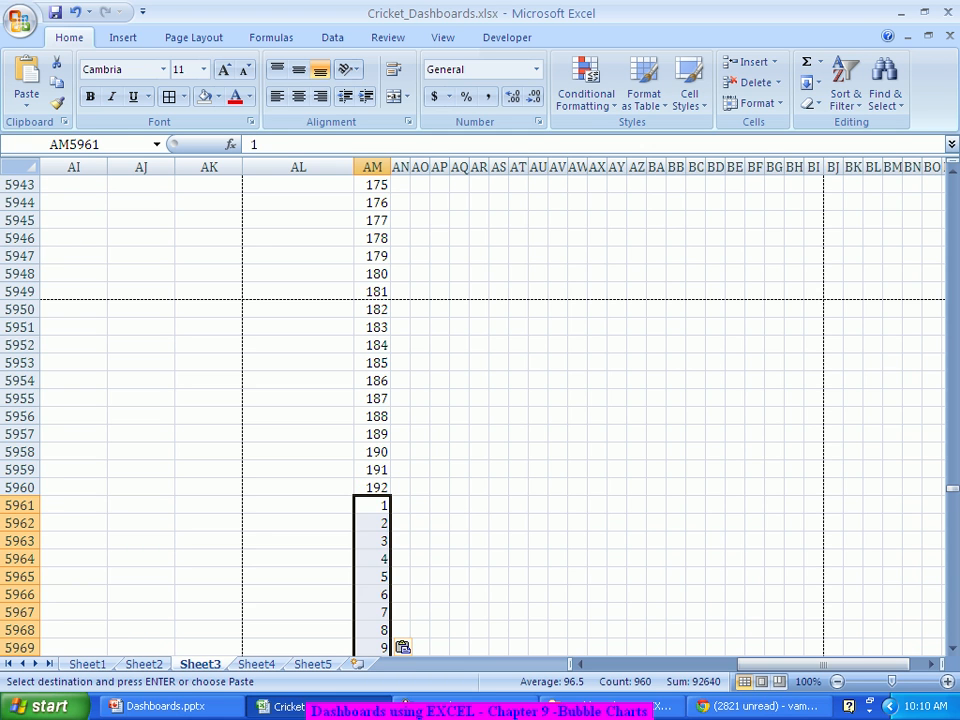
Paste the final five-block copy starting at AM6921, and return to the X header with copy mode ended
key("Down")
key("ctrl+Down")
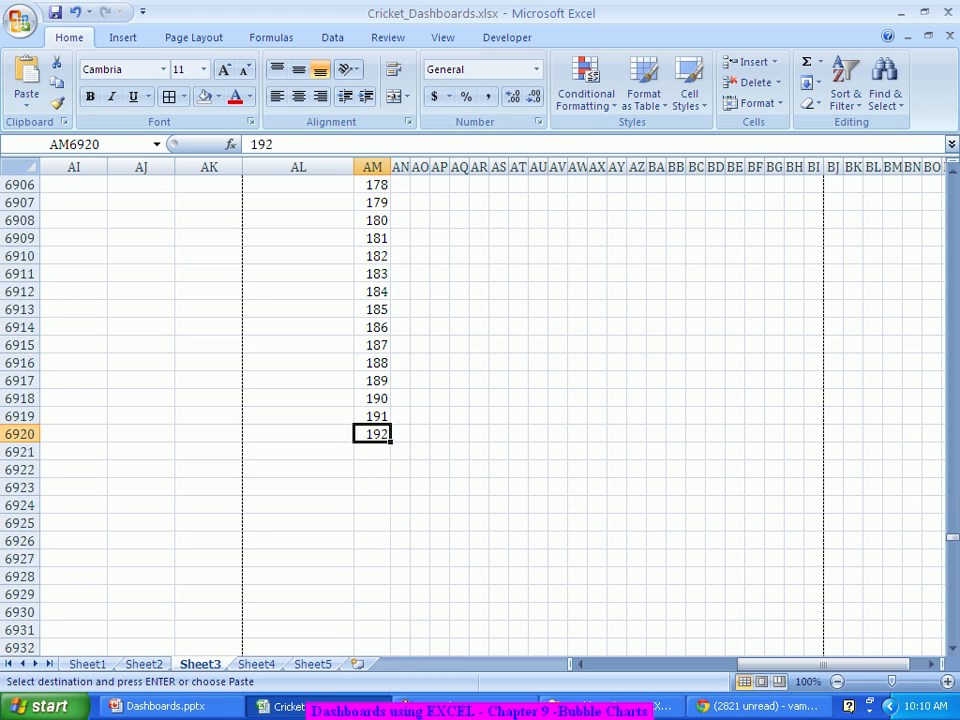
key("Down")
key("ctrl+v")
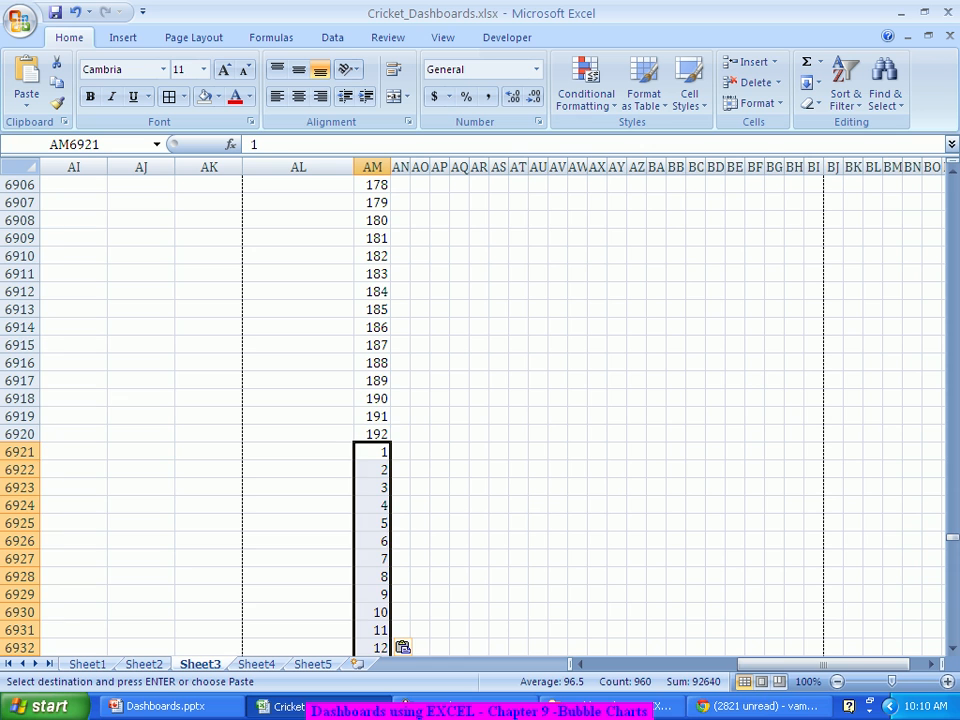
left_click(372, 416)
key("ctrl+Up")
key("Escape")
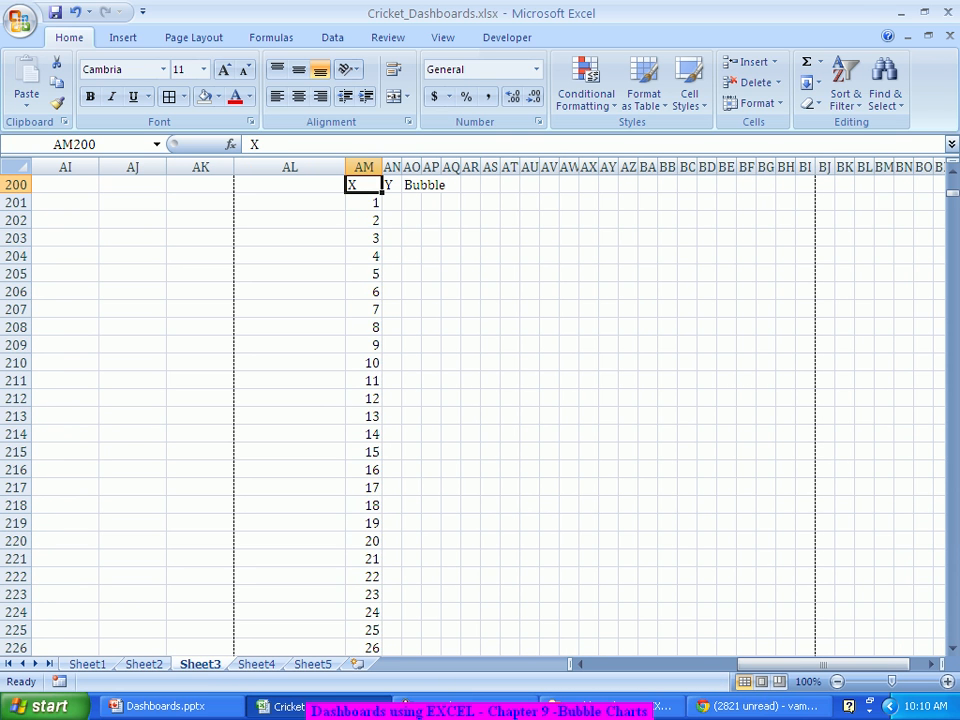
Enter 1 in Y cells AN201 and AN202 and fill the value down to AN392, beside player number 192
left_click(392, 203)
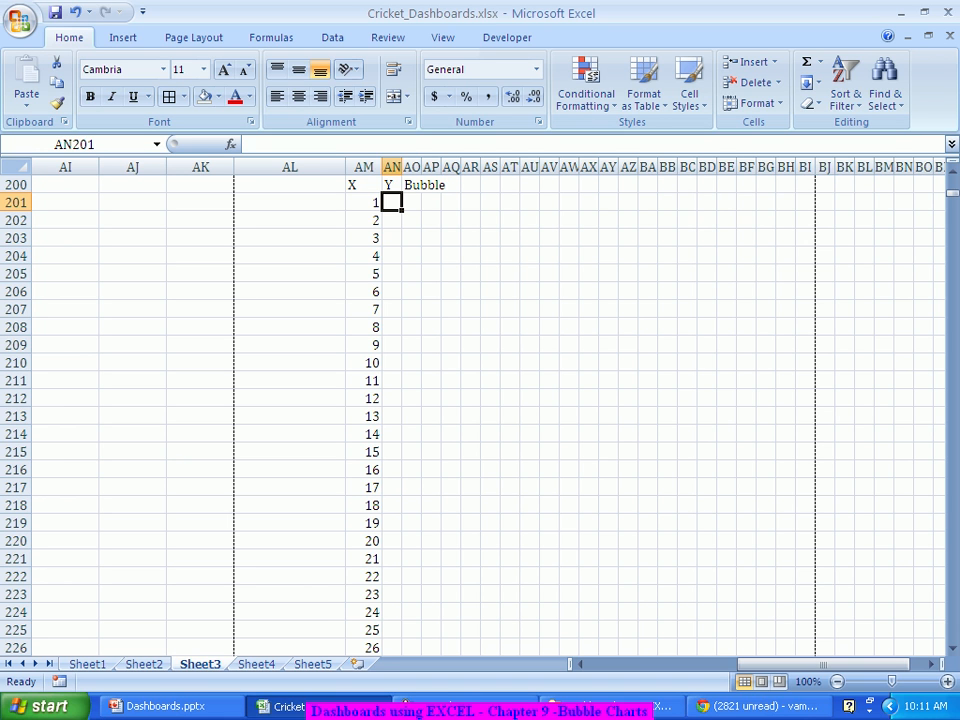
type("=")
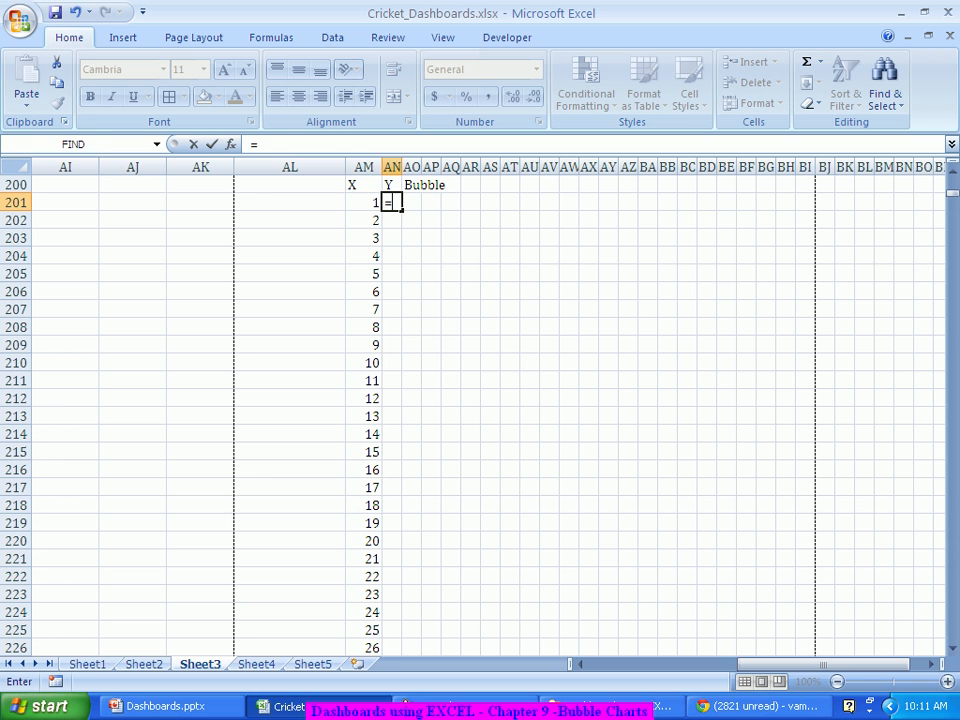
key("BackSpace")
type("1")
key("Return")
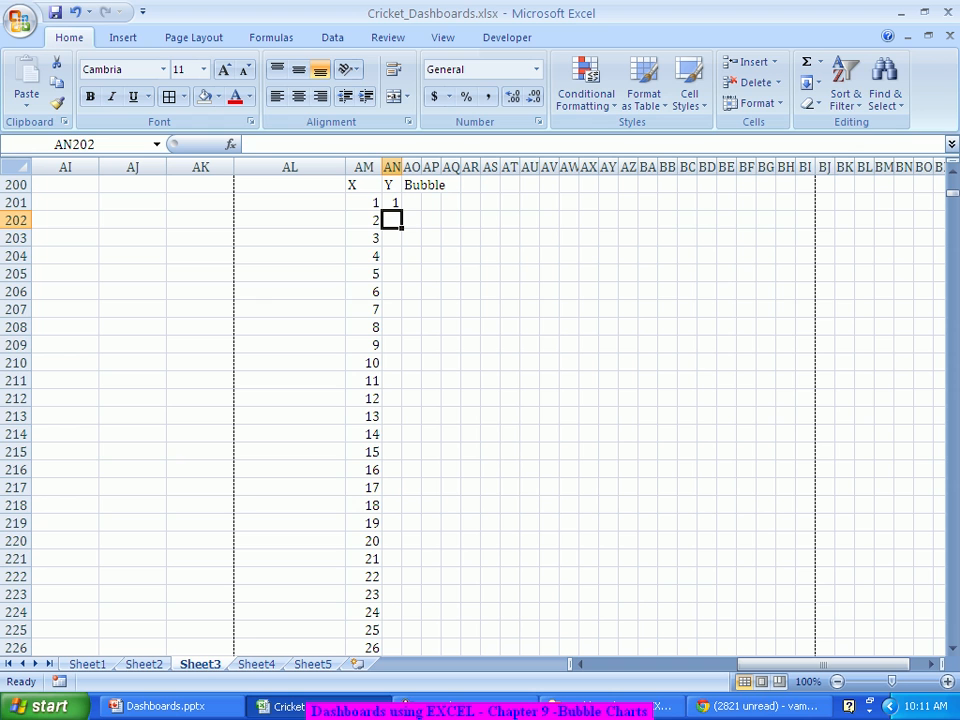
type("1")
key("Return")
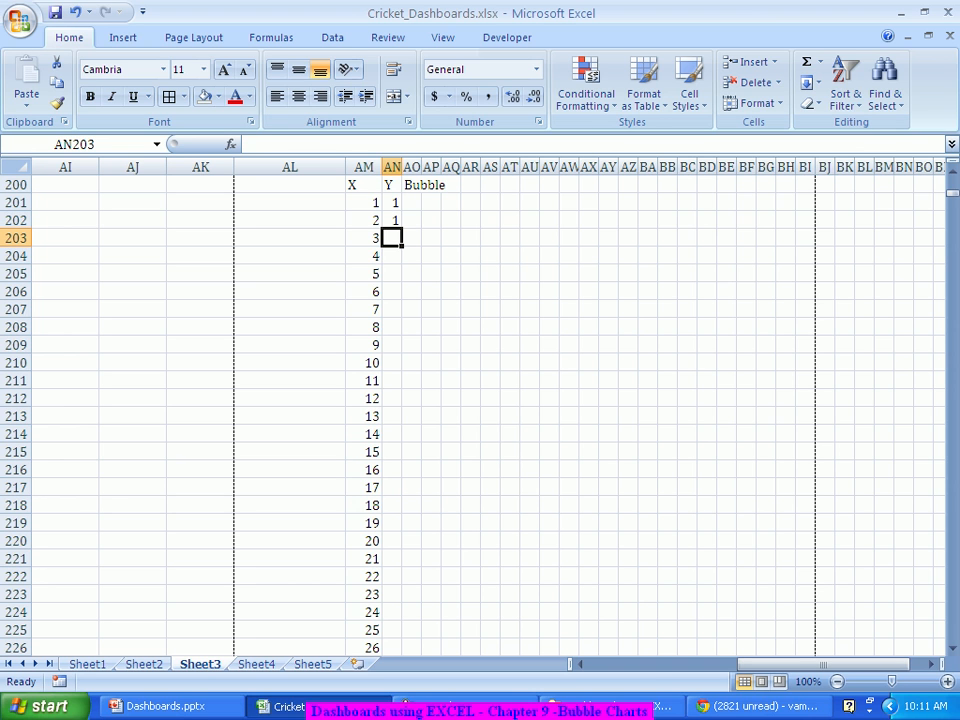
left_click_drag(392, 202, 401, 648)
left_click_drag(400, 648, 411, 418)
In AN393, beside the second block's first player, enter the formula =AN201+1
left_click(391, 416)
type("=")
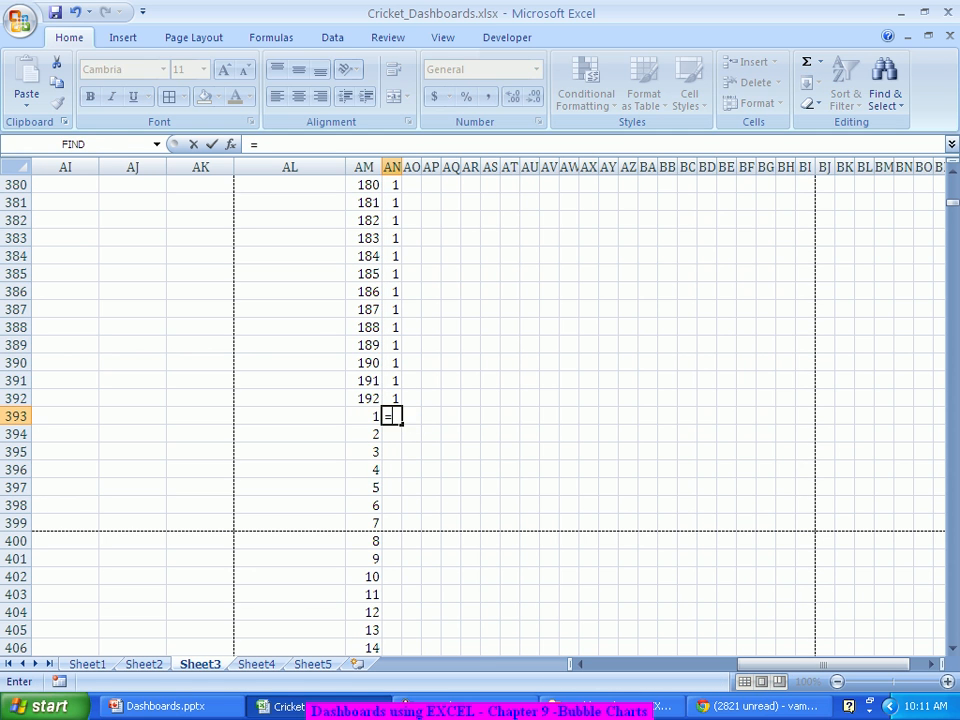
scroll(480, 410, "up", 19)
scroll(480, 410, "up", 20)
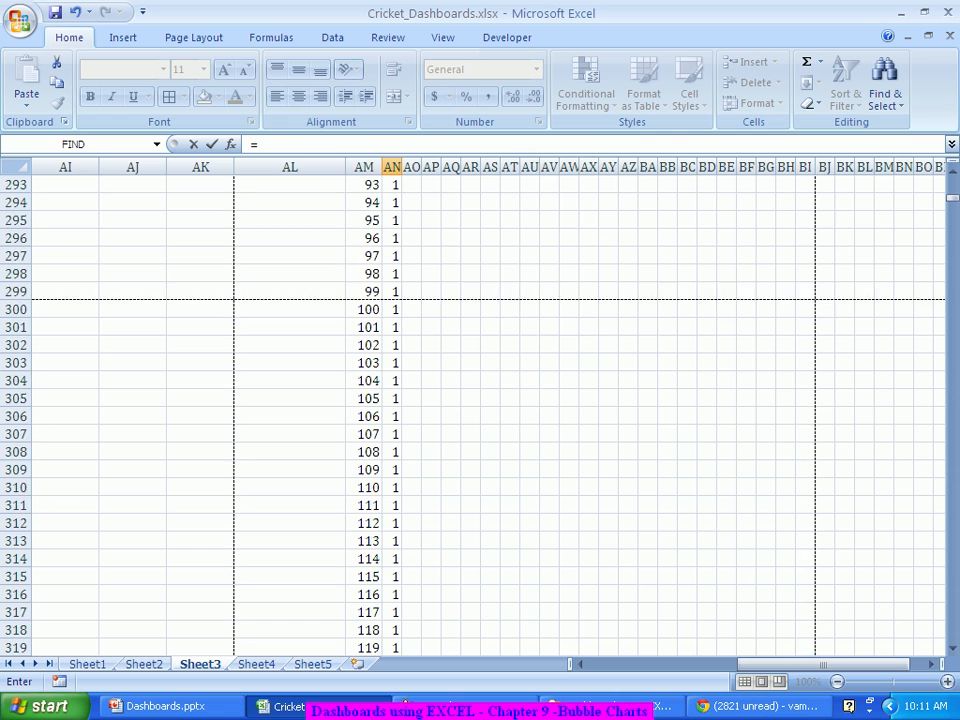
scroll(480, 410, "up", 1)
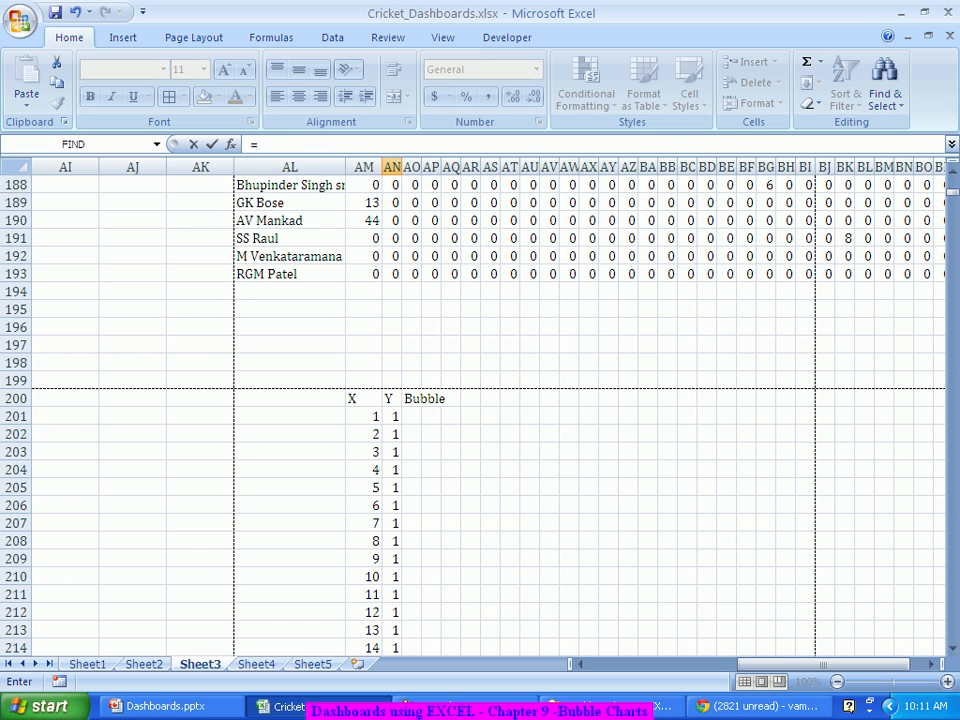
left_click(395, 416)
type("+1")
key("Return")
Fill the AN393 formula down the Y column to the end of the X data
scroll(480, 410, "down", 3)
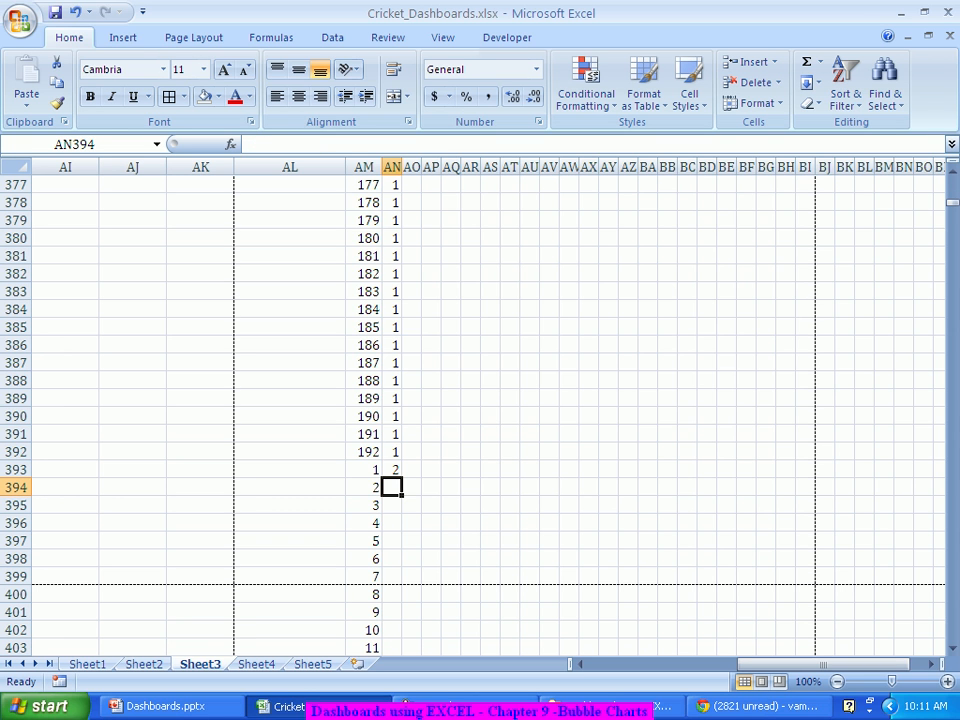
left_click(392, 470)
double_click(401, 477)
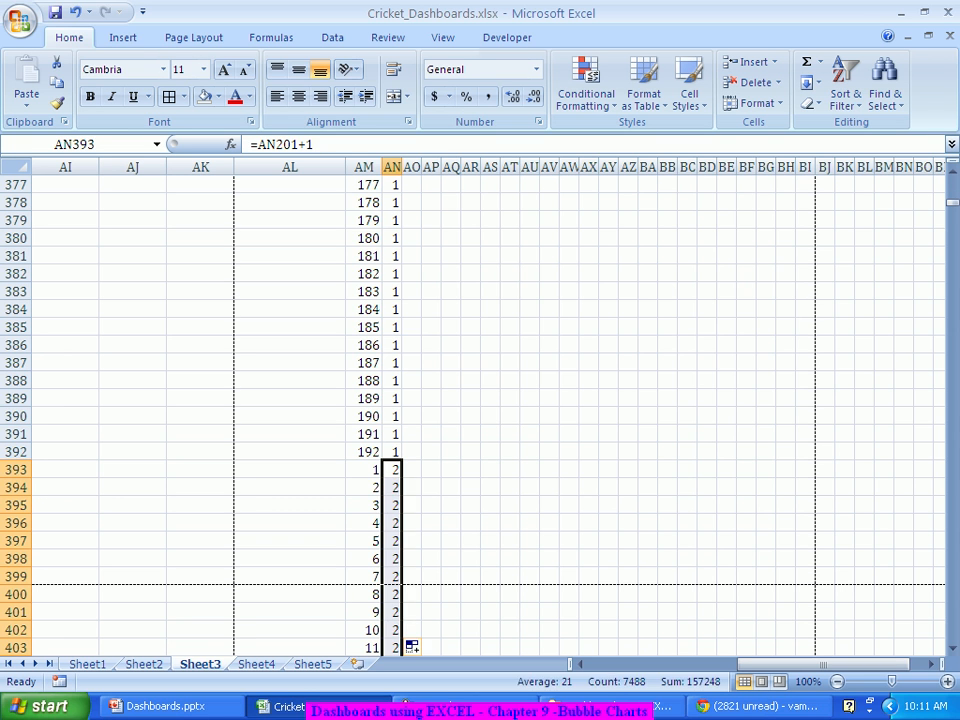
Examine the first X, Y and Bubble cells and the yearly runs table above that the bubble sizes come from
scroll(480, 410, "up", 20)
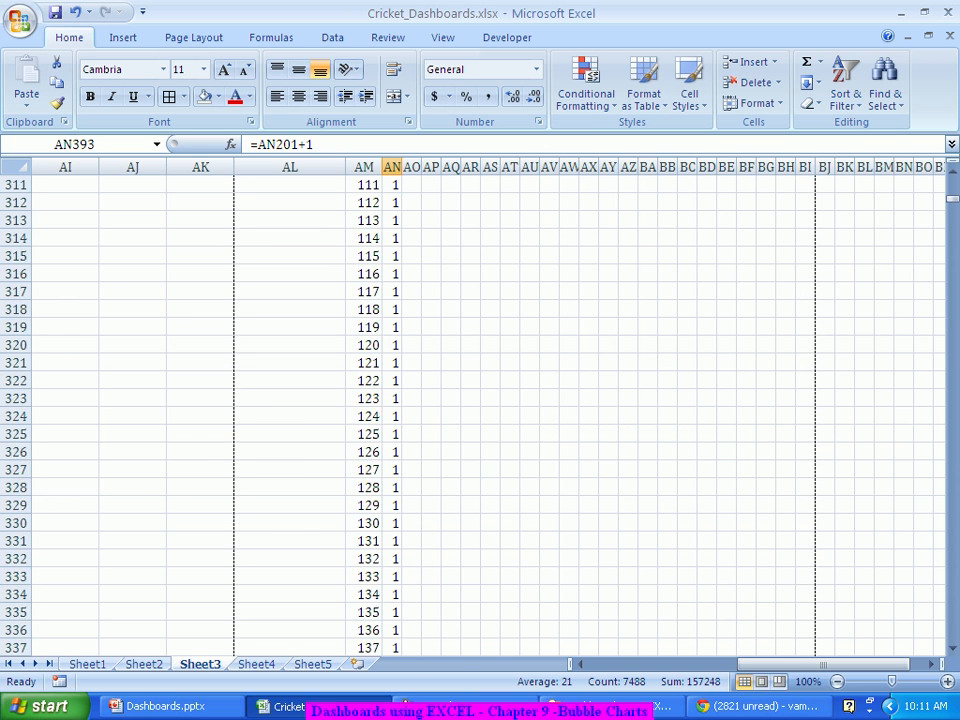
scroll(480, 410, "up", 18)
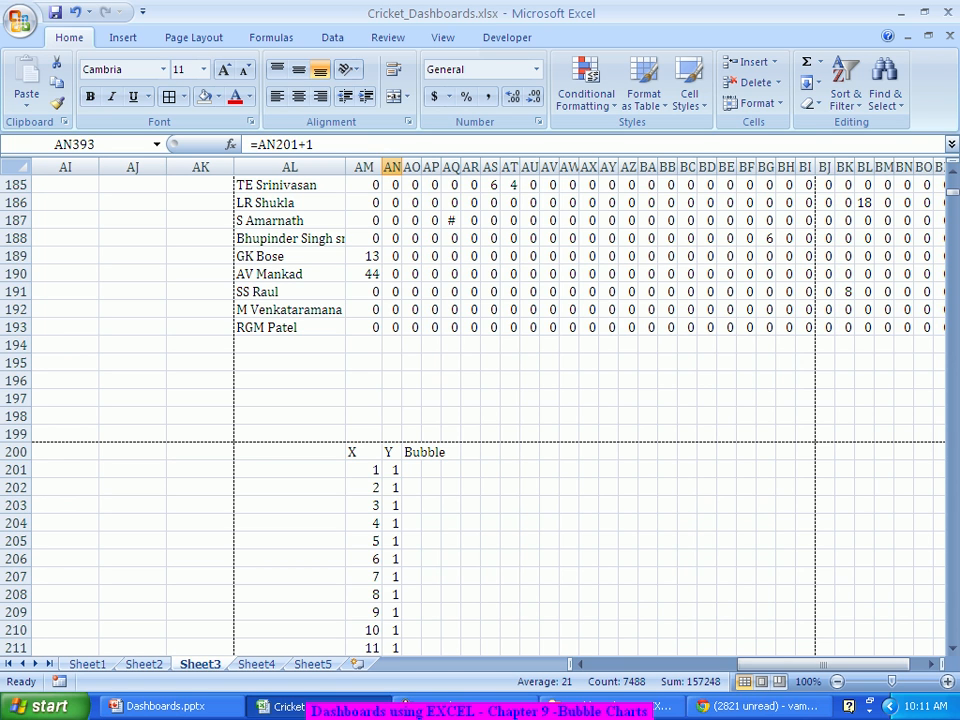
left_click(412, 470)
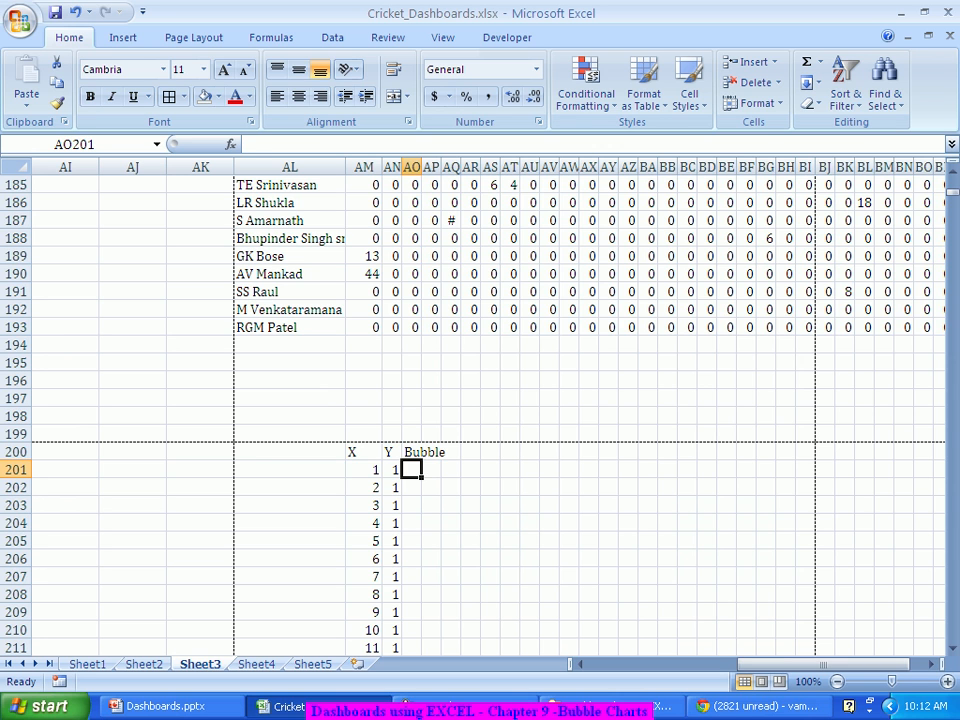
left_click(364, 470)
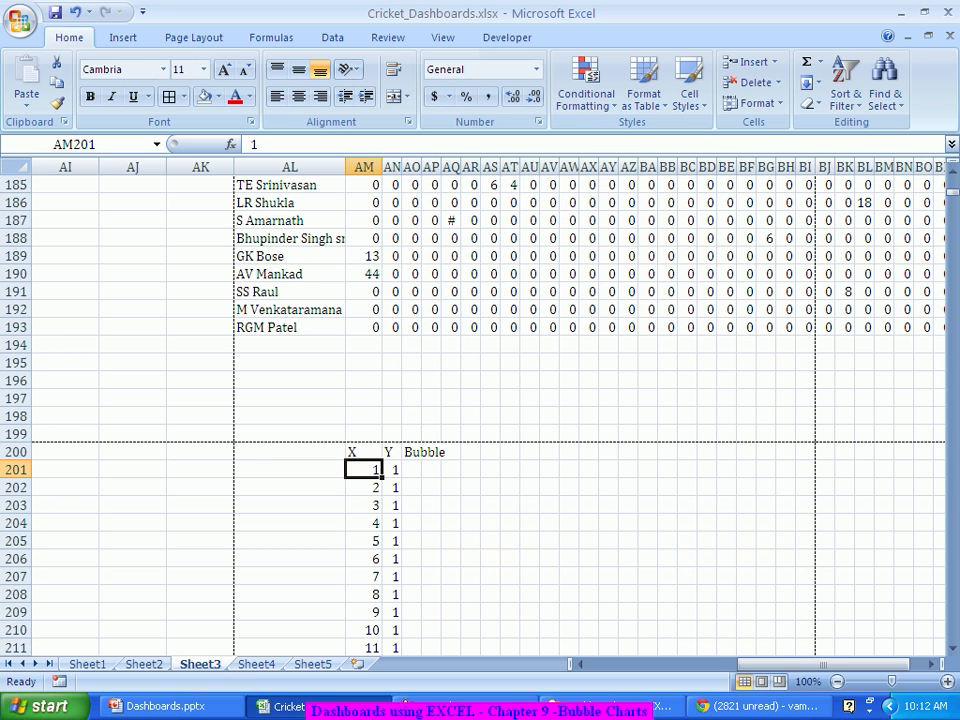
left_click(392, 470)
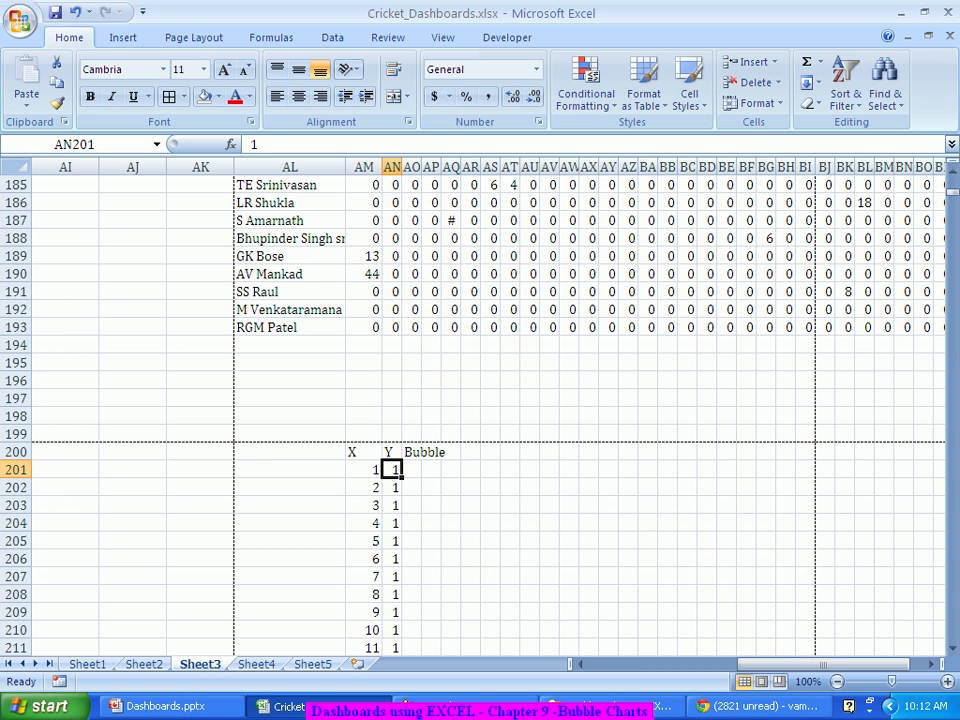
left_click(412, 470)
scroll(412, 470, "up", 20)
scroll(480, 415, "up", 20)
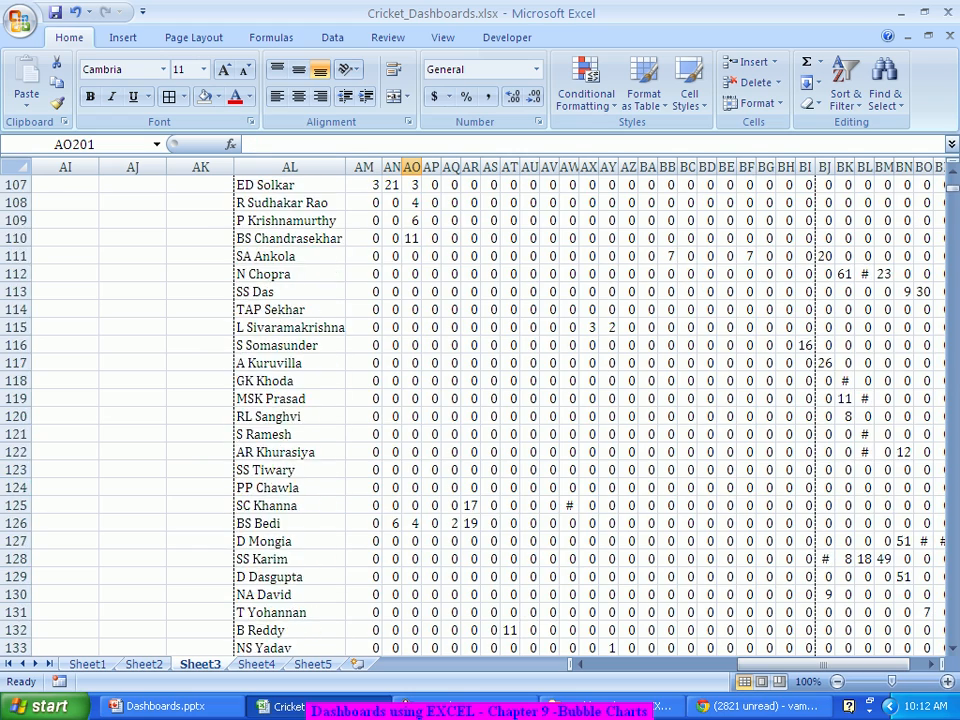
scroll(480, 415, "up", 20)
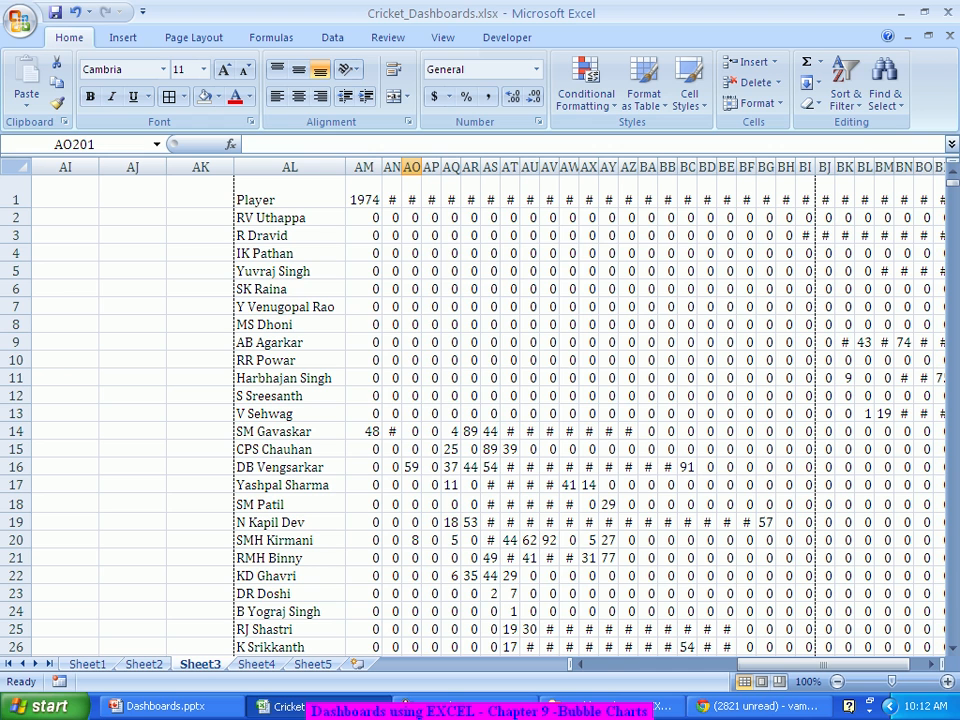
left_click_drag(366, 218, 846, 236)
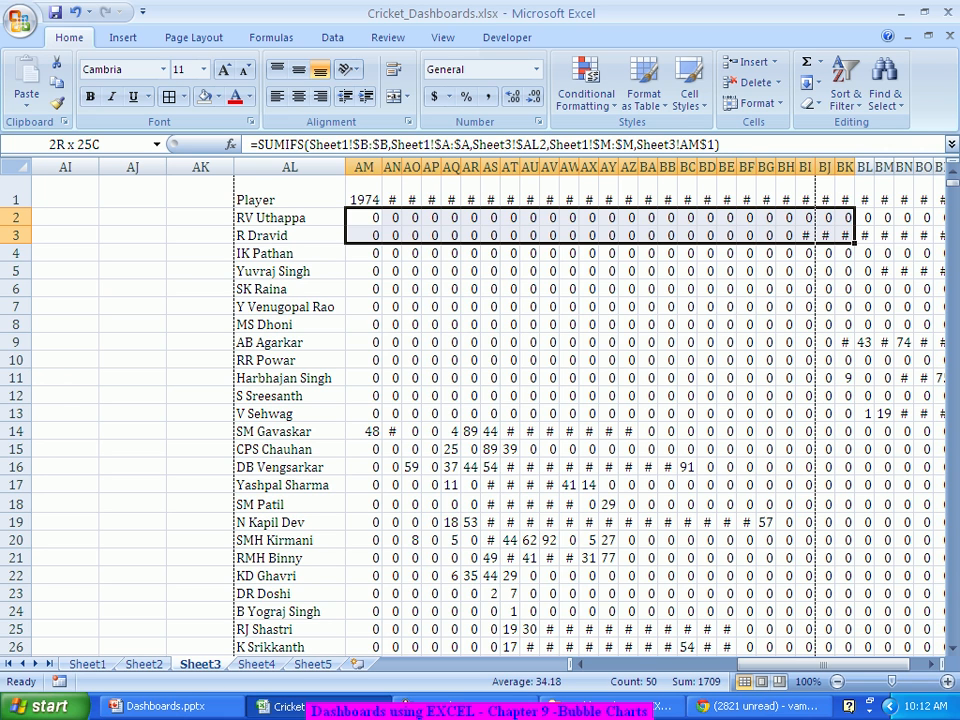
left_click_drag(846, 236, 846, 236)
left_click(364, 218)
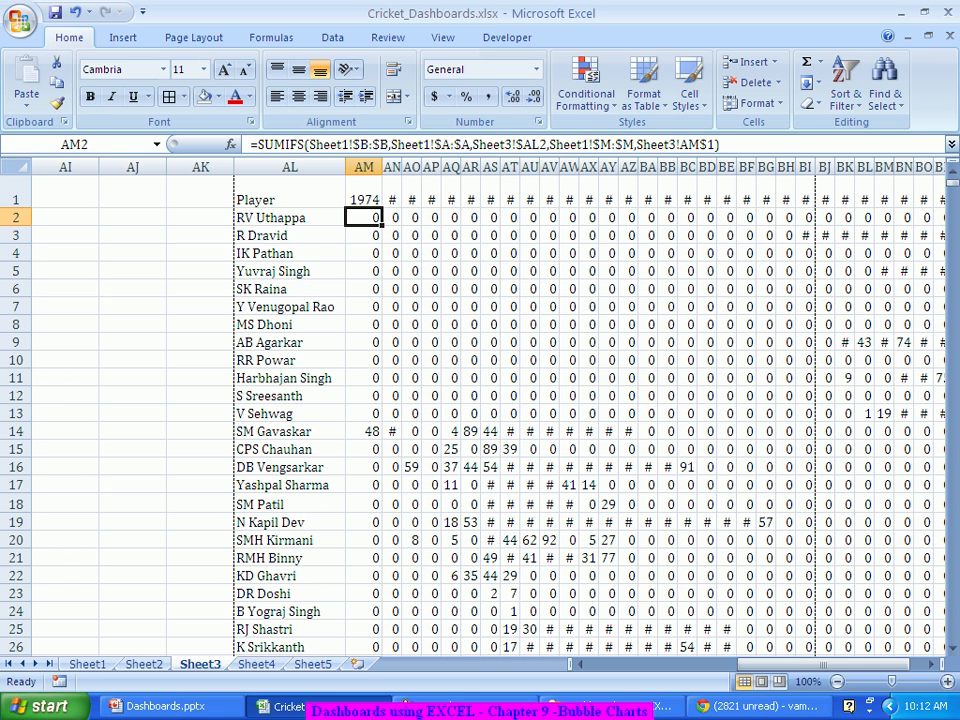
left_click(412, 431)
key("ctrl+Down")
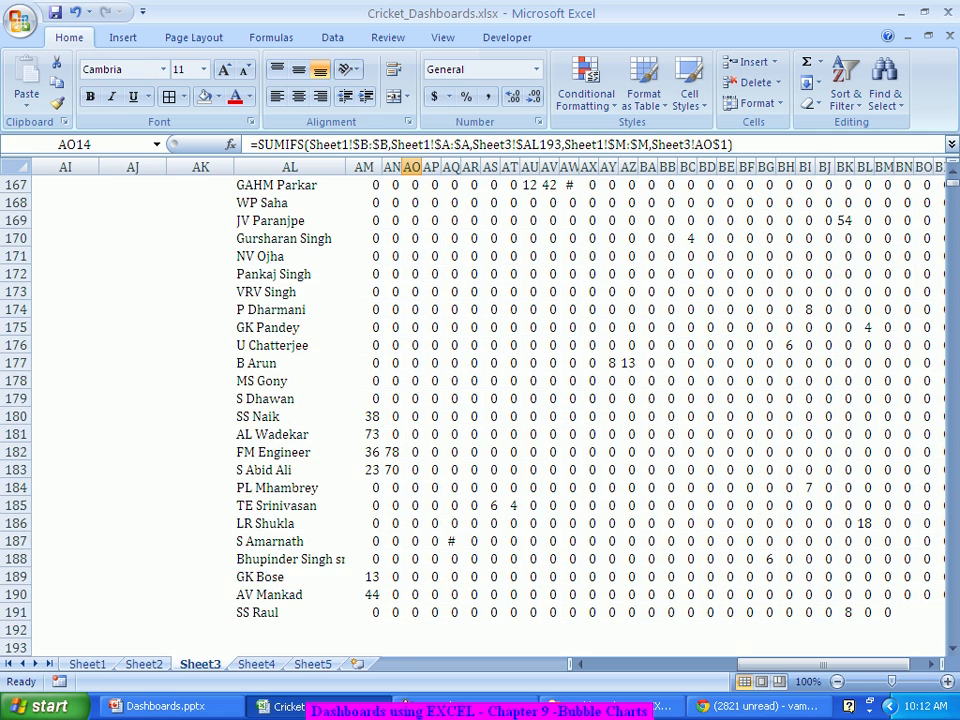
In the first Bubble cell, AO201, start an INDEX formula with the yearly runs range AM2:BY193 as its array
scroll(488, 415, "down", 8)
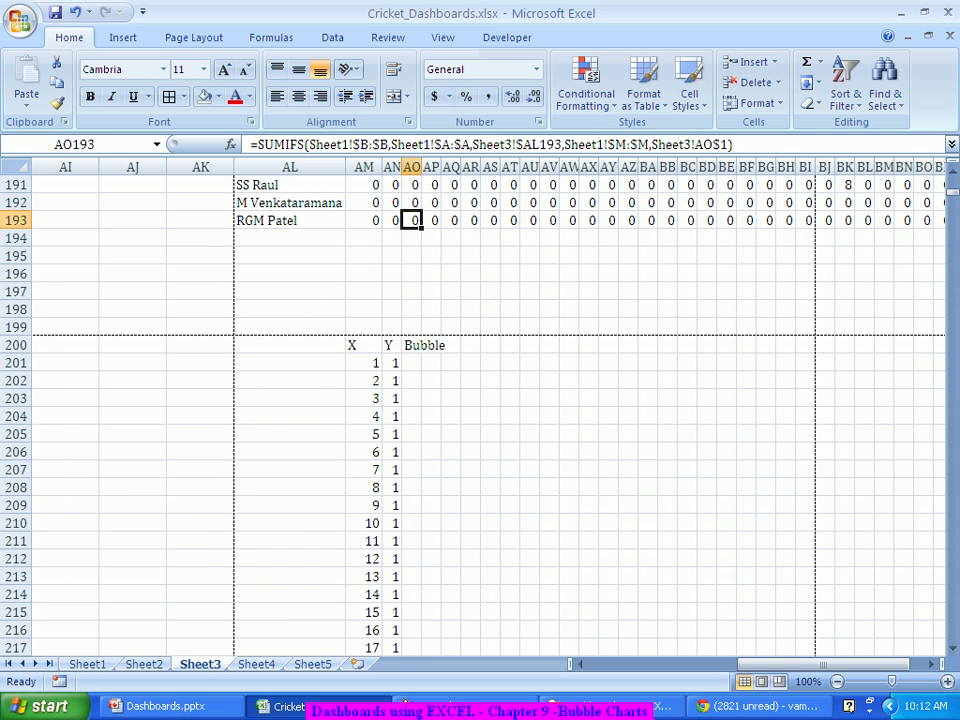
left_click(412, 363)
type("=inde")
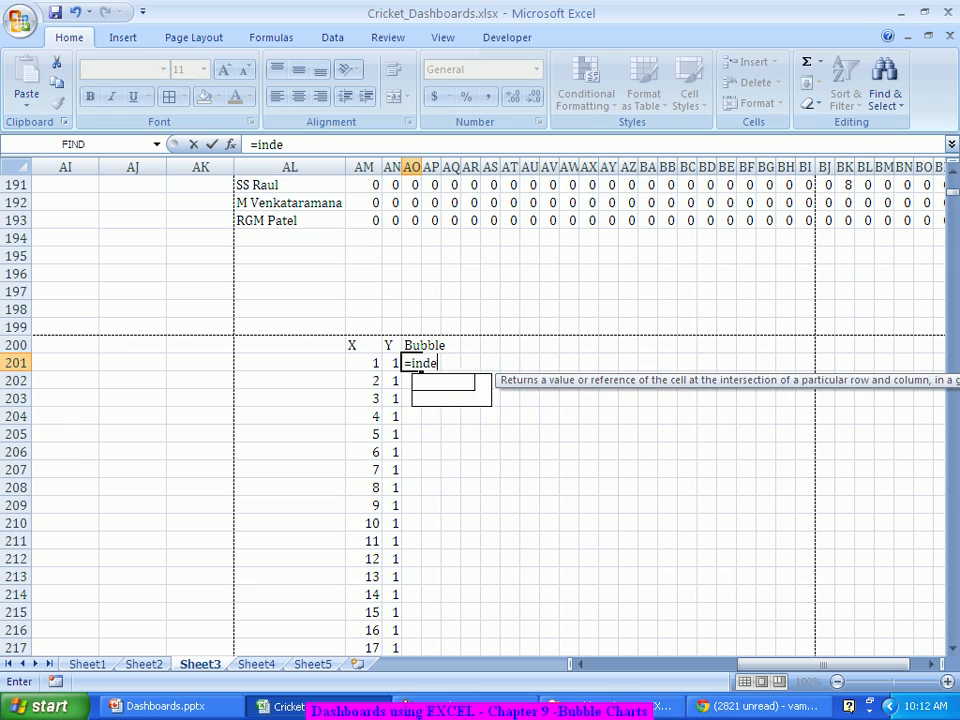
key("Tab")
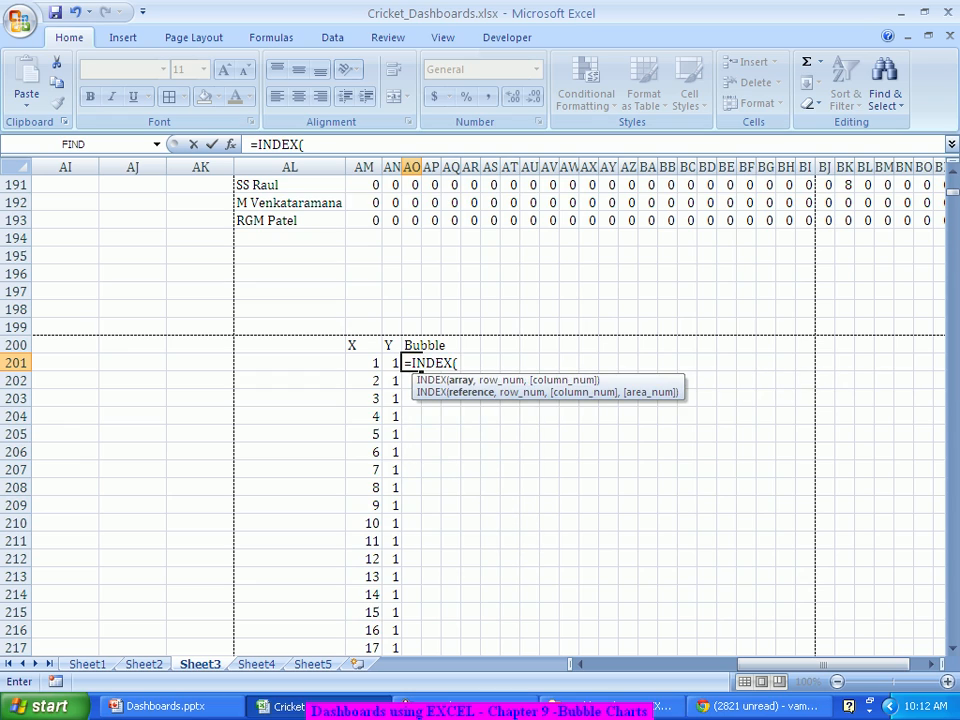
scroll(488, 415, "up", 9)
scroll(488, 415, "up", 20)
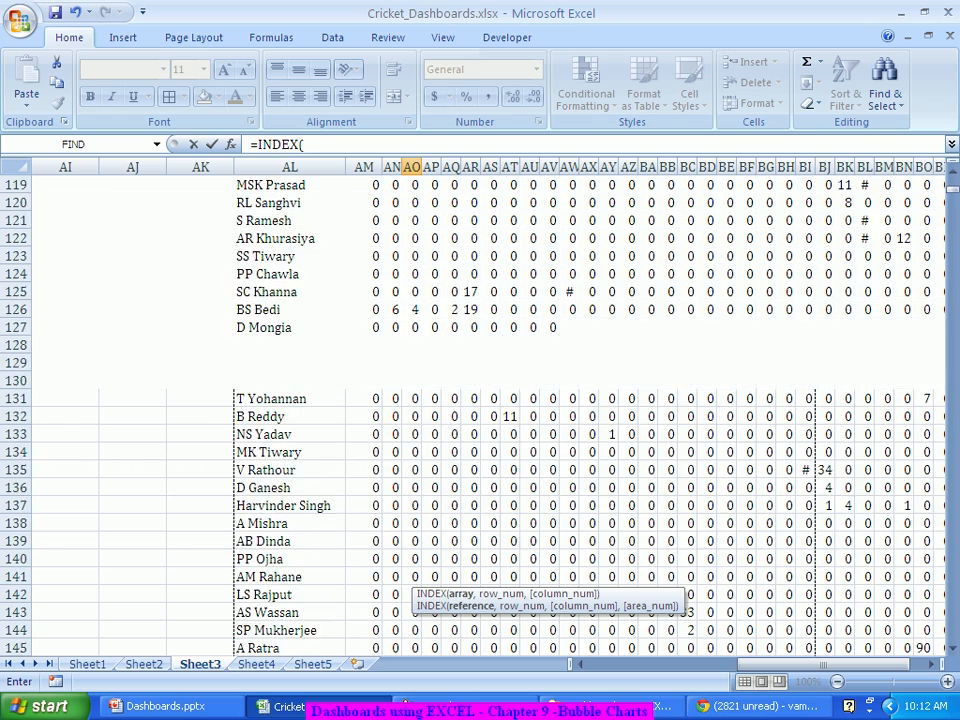
scroll(488, 415, "up", 20)
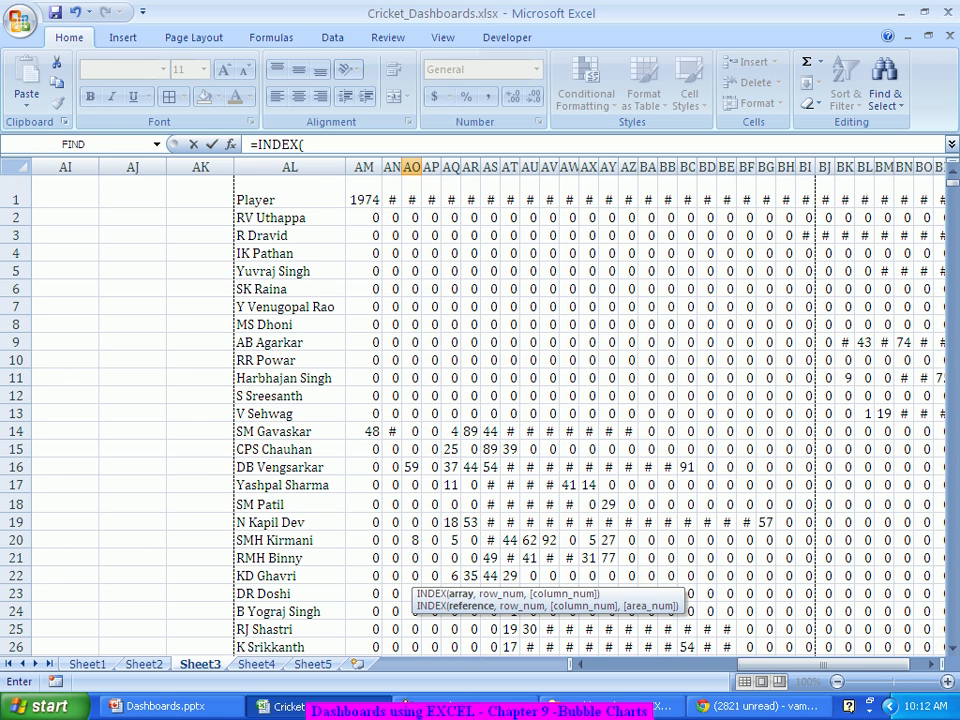
left_click_drag(364, 217, 600, 217)
key("ctrl+shift+Down")
scroll(488, 415, "down", 3)
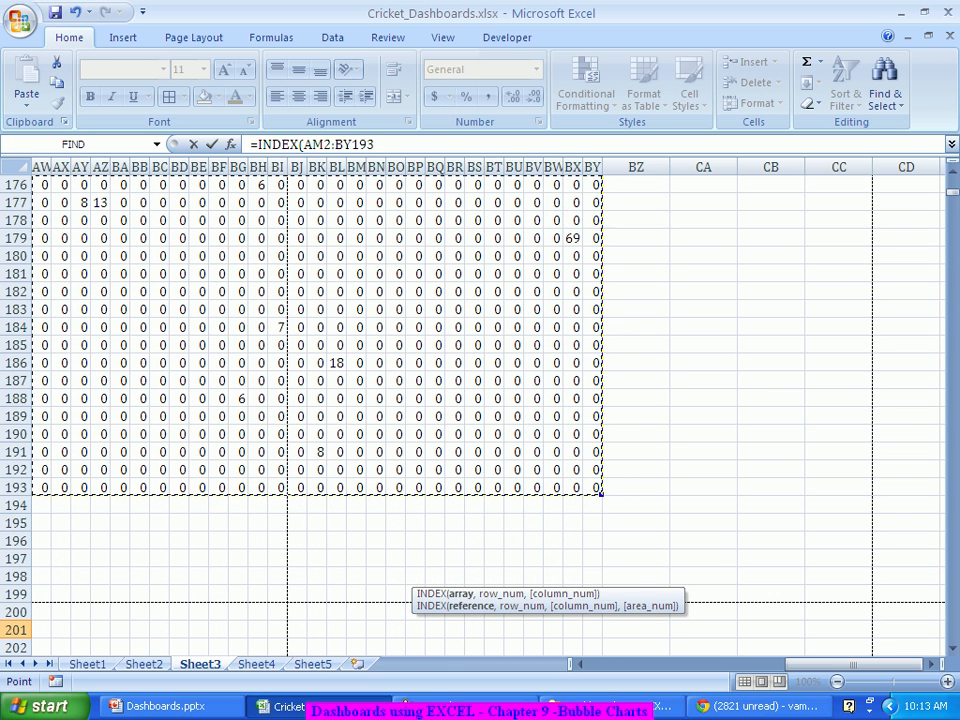
Make the INDEX array reference absolute as $AM$2:$BY$193 and continue to the row number argument
left_click(353, 144)
key("F4")
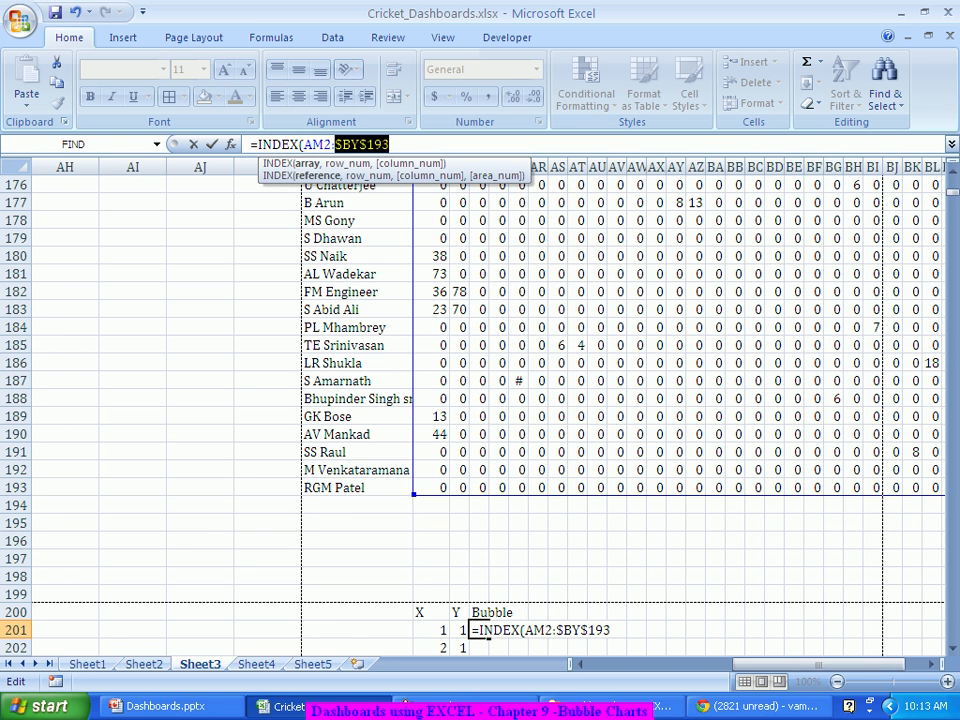
left_click(312, 144)
key("F4")
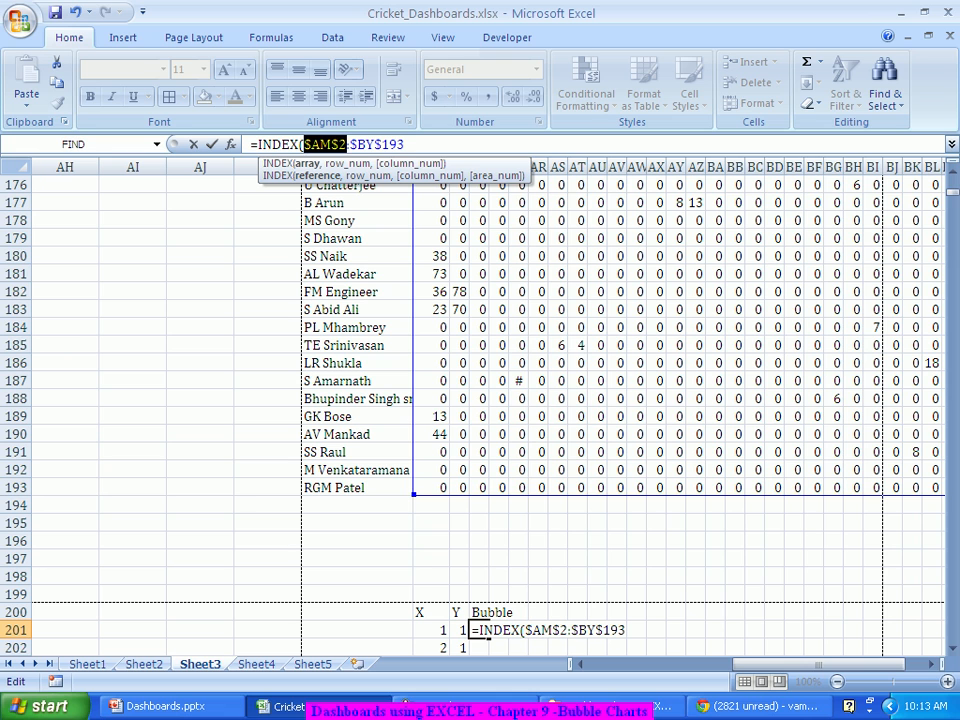
left_click(406, 144)
type(",")
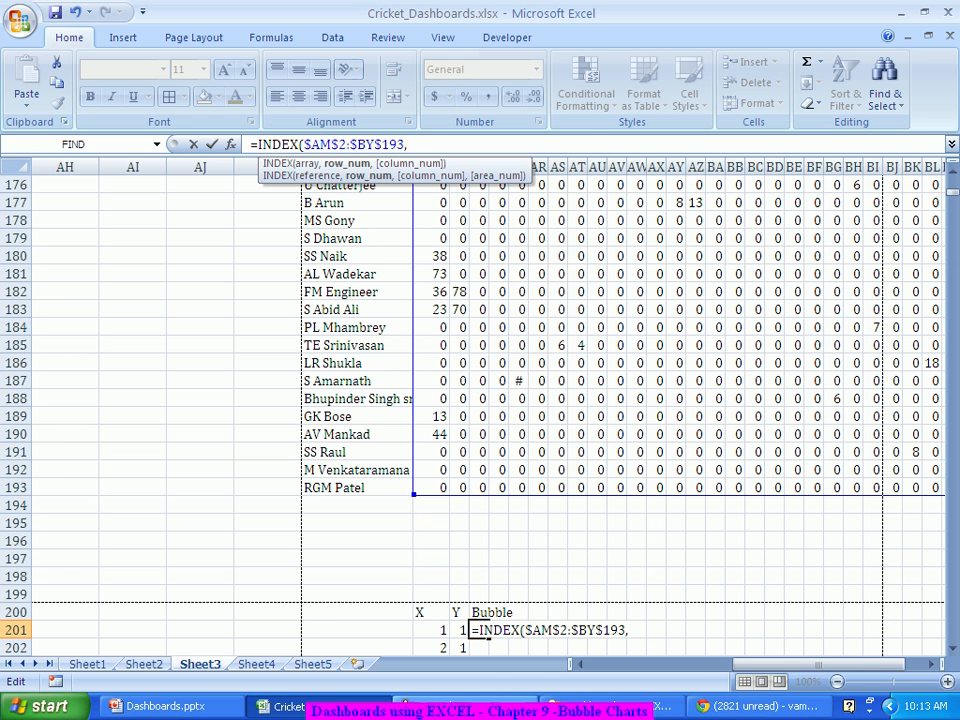
Complete the AO201 INDEX formula with AM201 as the row number and AN201 as the column number
left_click(437, 630)
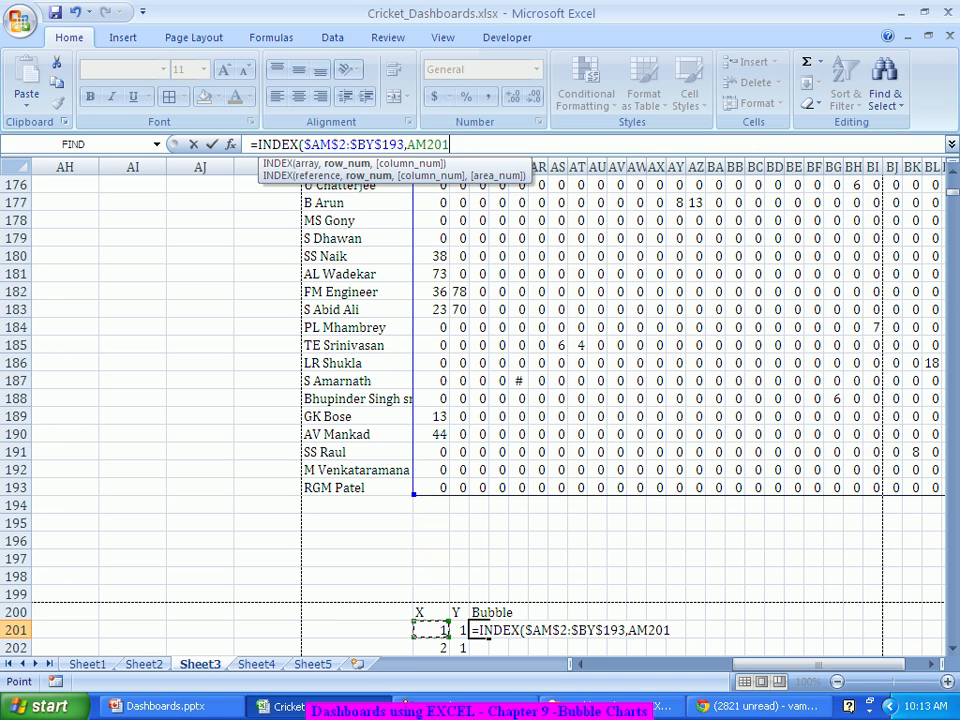
type(",")
left_click(460, 630)
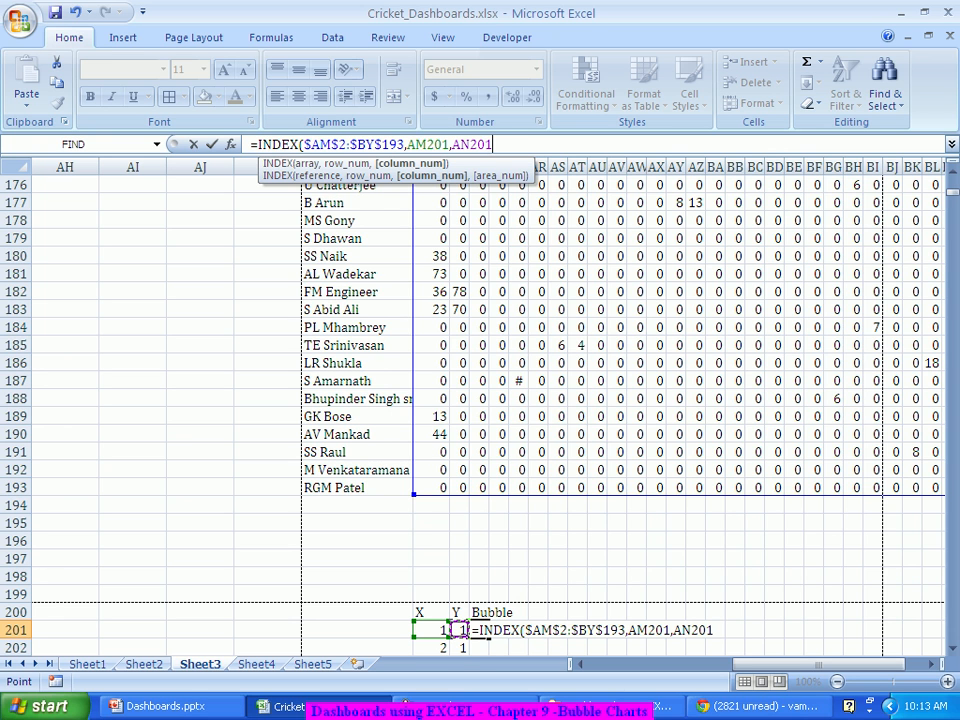
type(")")
key("Return")
Fill the AO201 INDEX formula down the Bubble column to the end of the X and Y data
scroll(462, 632, "down", 4)
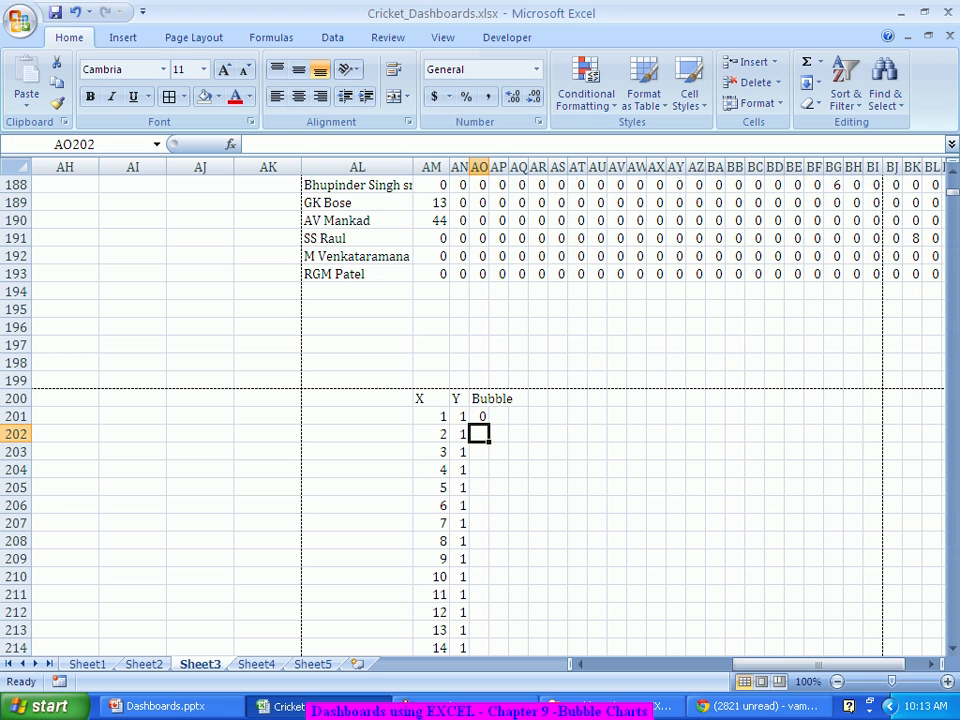
left_click(480, 416)
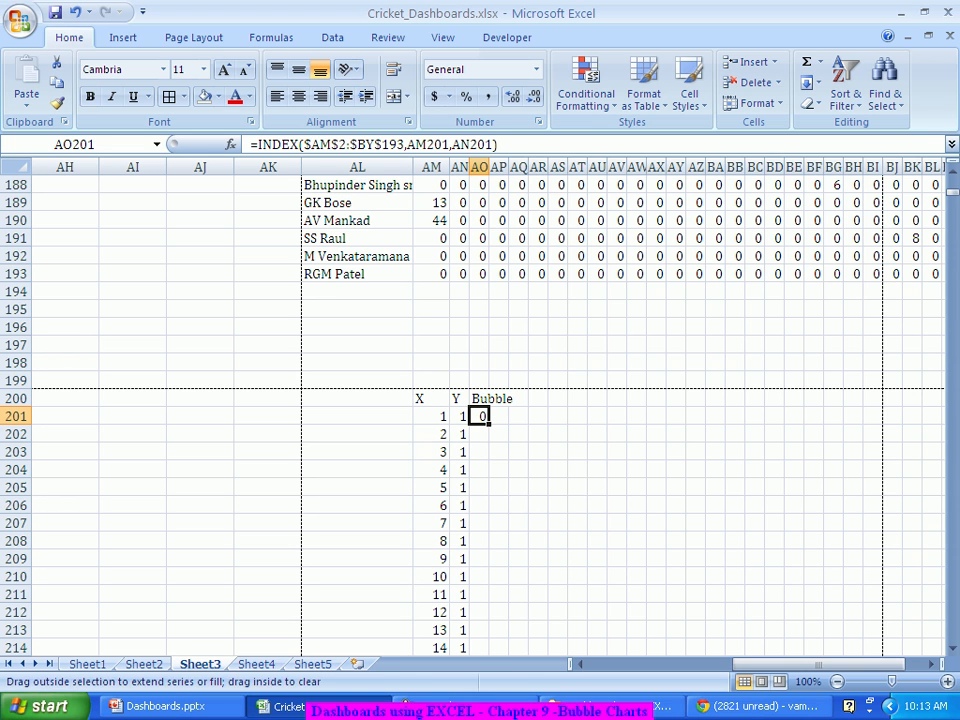
double_click(489, 424)
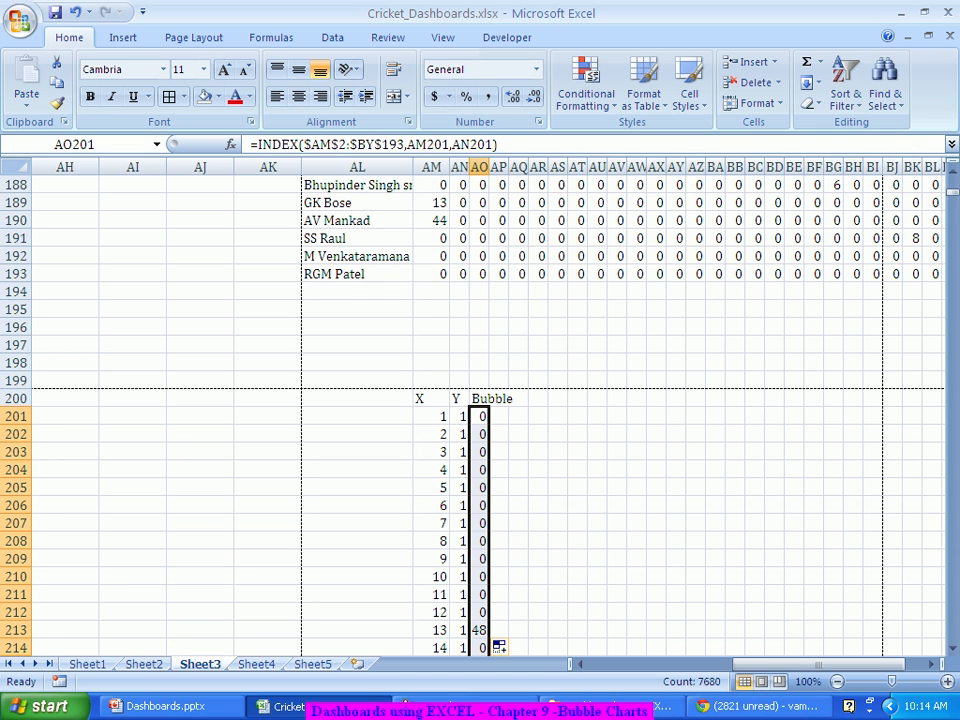
Insert a flat 2-D bubble chart from the X, Y and Bubble data in AM200:AO7880, headers included
left_click(431, 399)
key("ctrl+shift+Right")
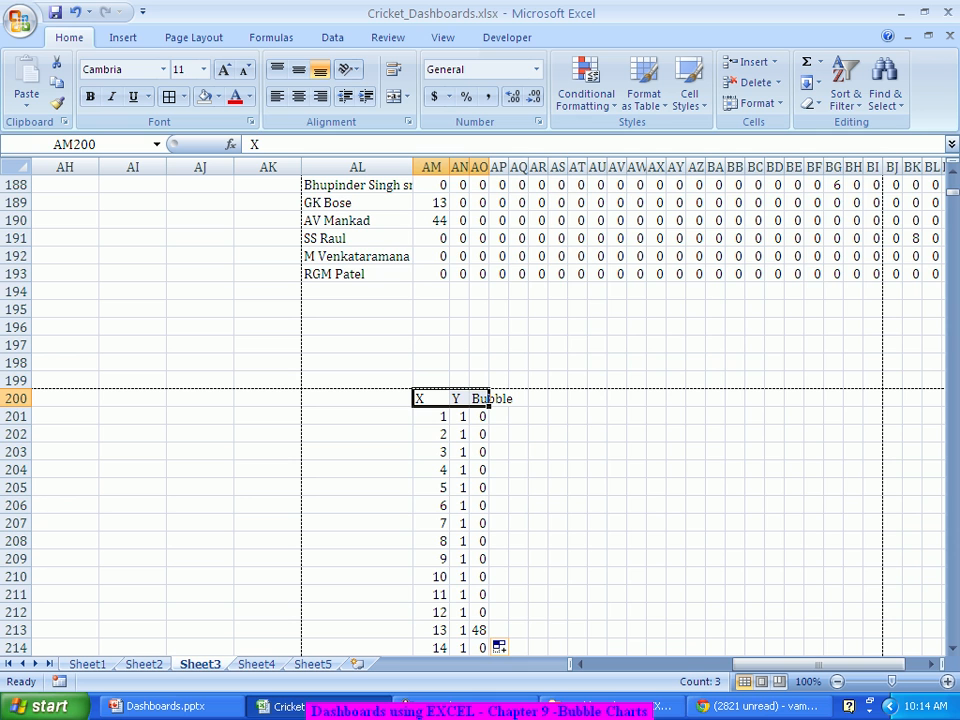
key("ctrl+shift+Down")
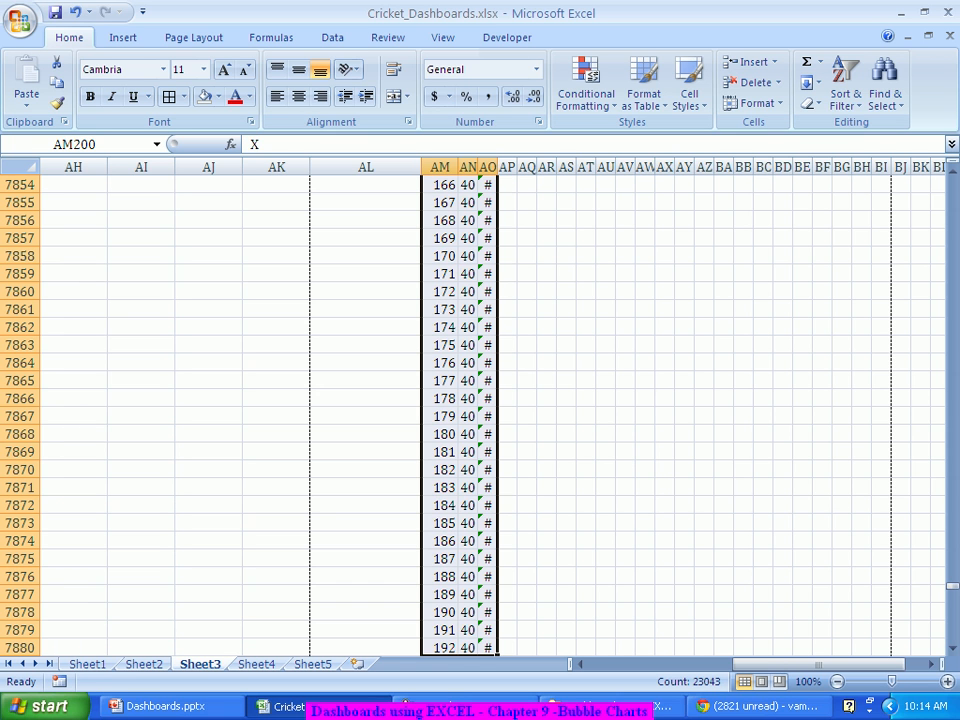
scroll(470, 410, "up", 20)
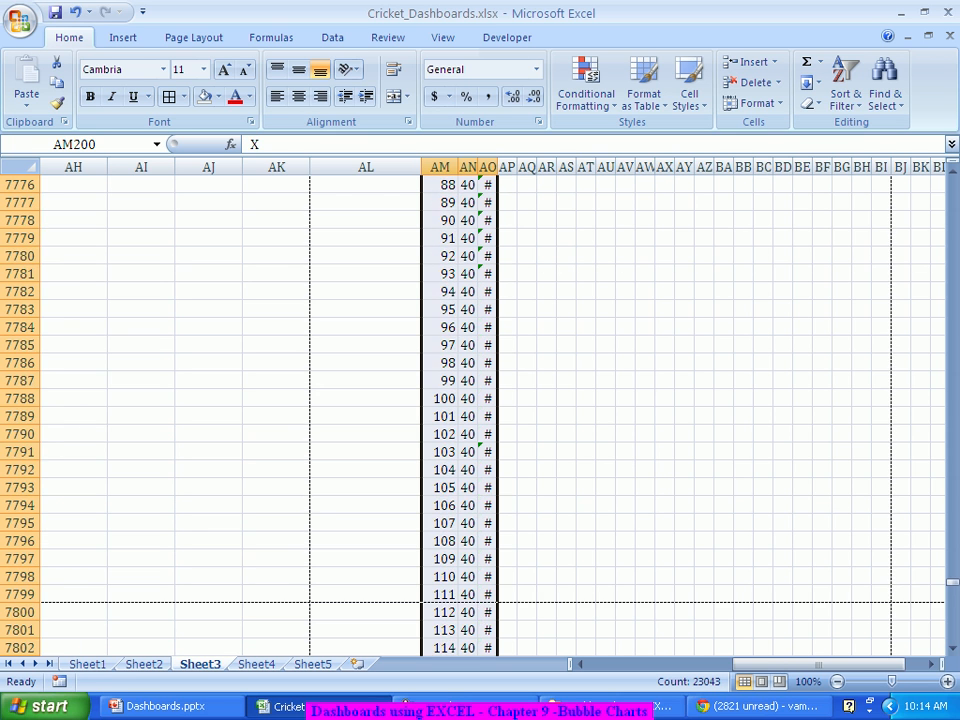
scroll(470, 410, "up", 20)
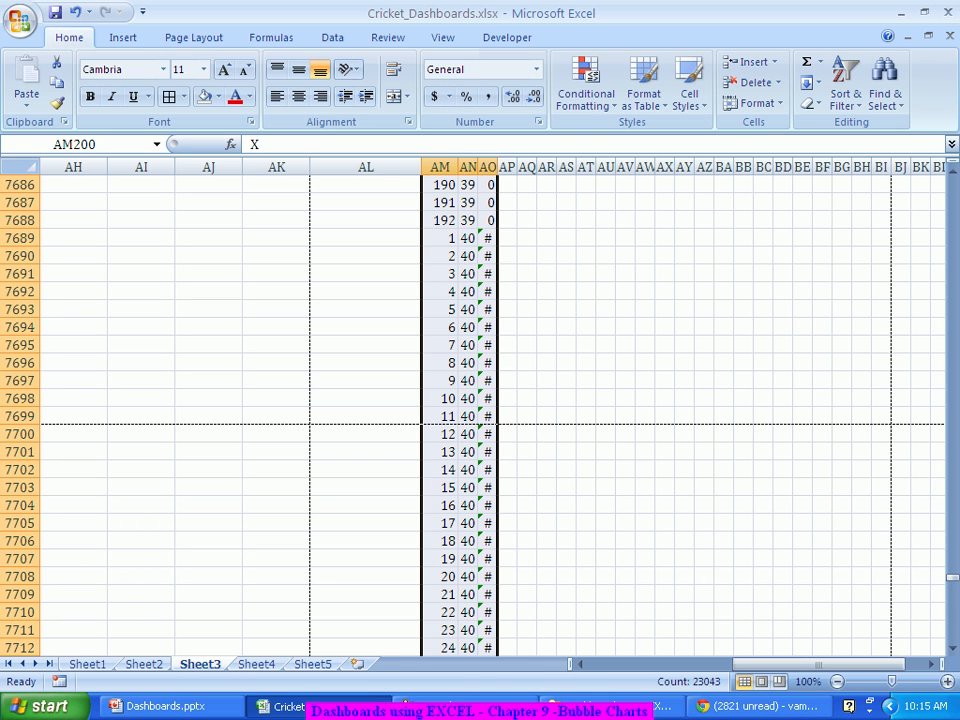
scroll(480, 410, "up", 20)
scroll(480, 410, "up", 20)
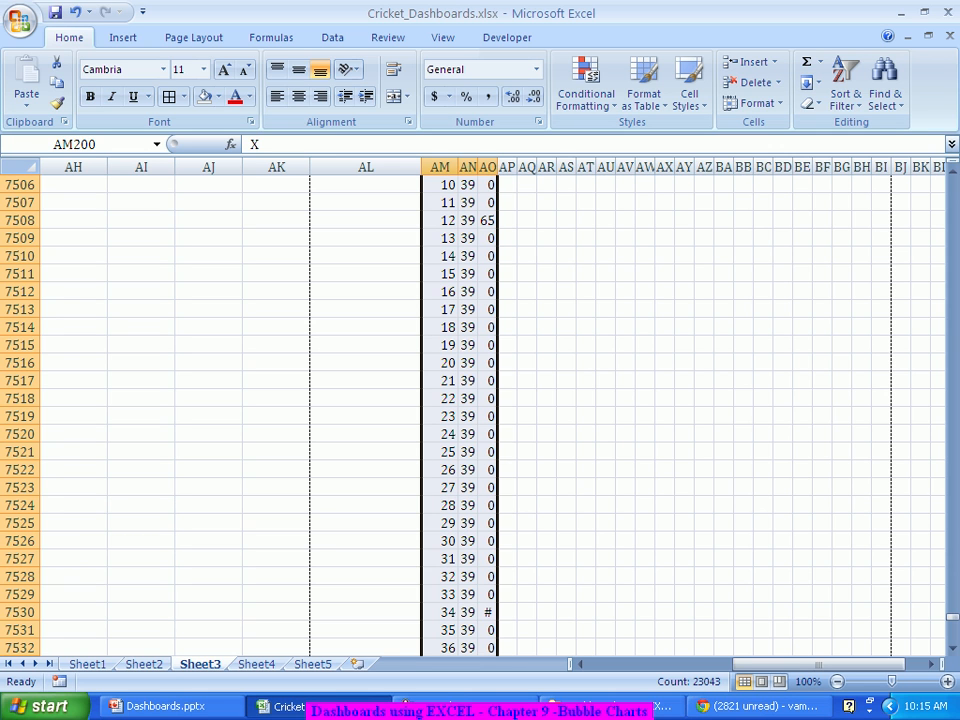
left_click(123, 37)
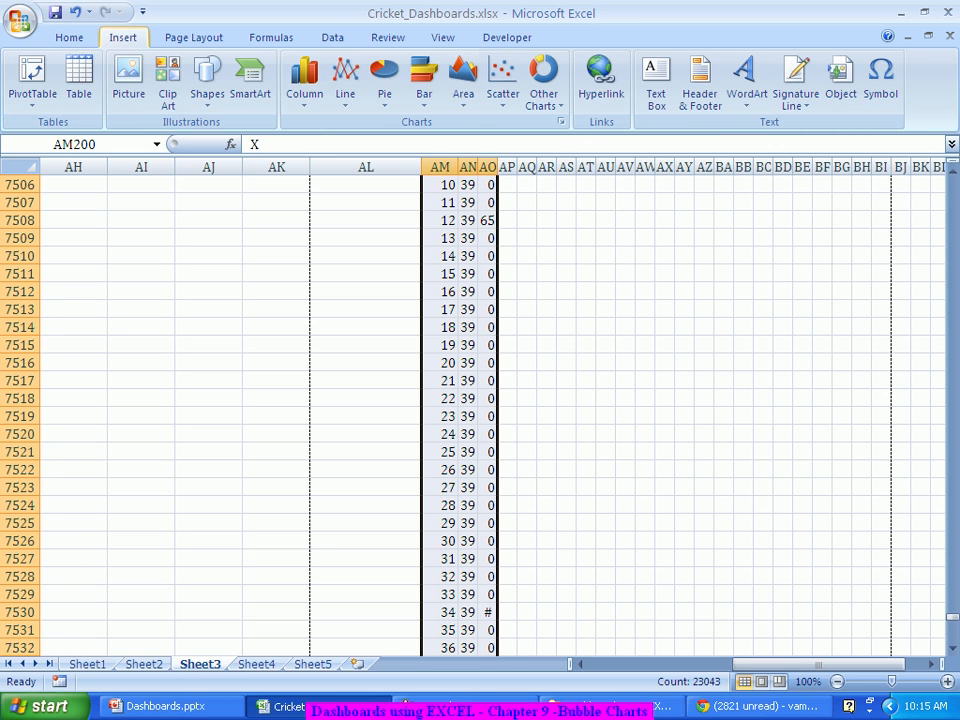
left_click(544, 90)
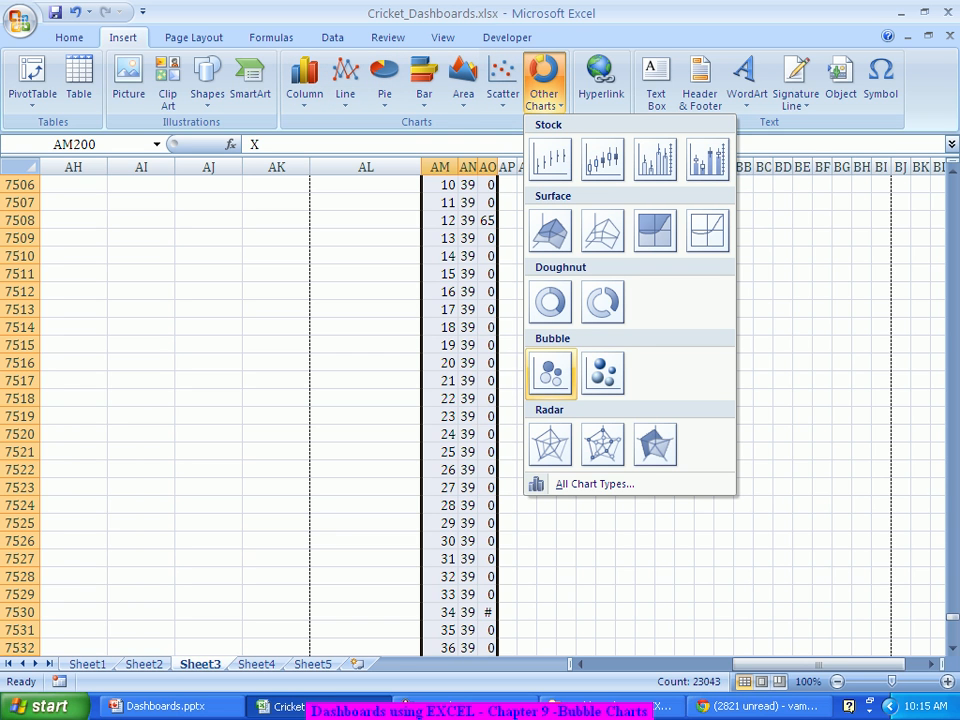
left_click(550, 372)
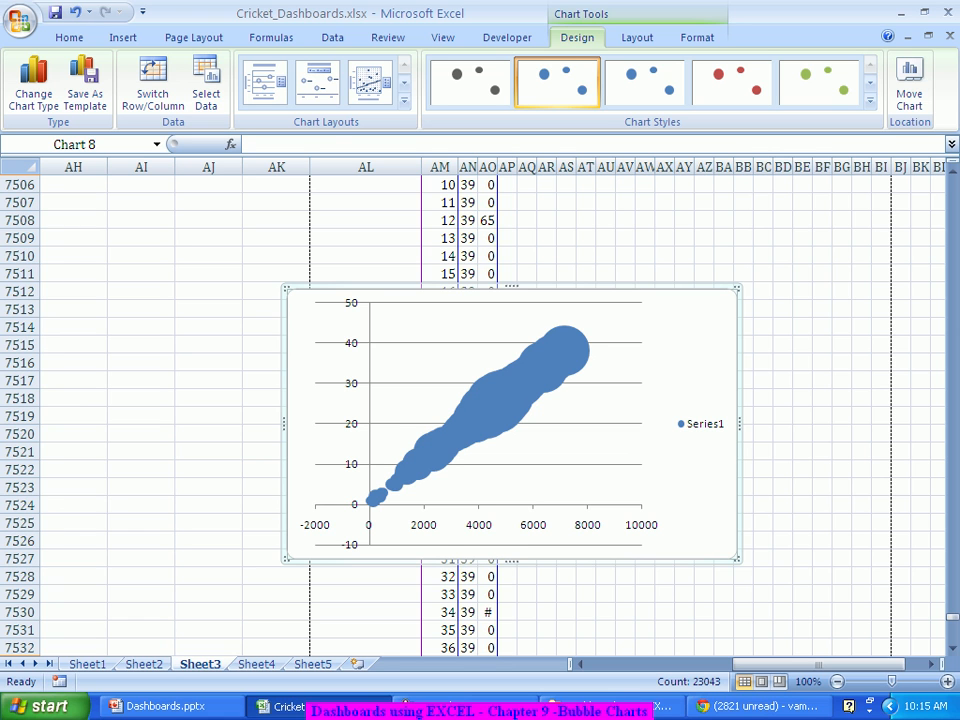
Open the new bubble chart's data source settings and remove the existing series Series1
right_click(720, 355)
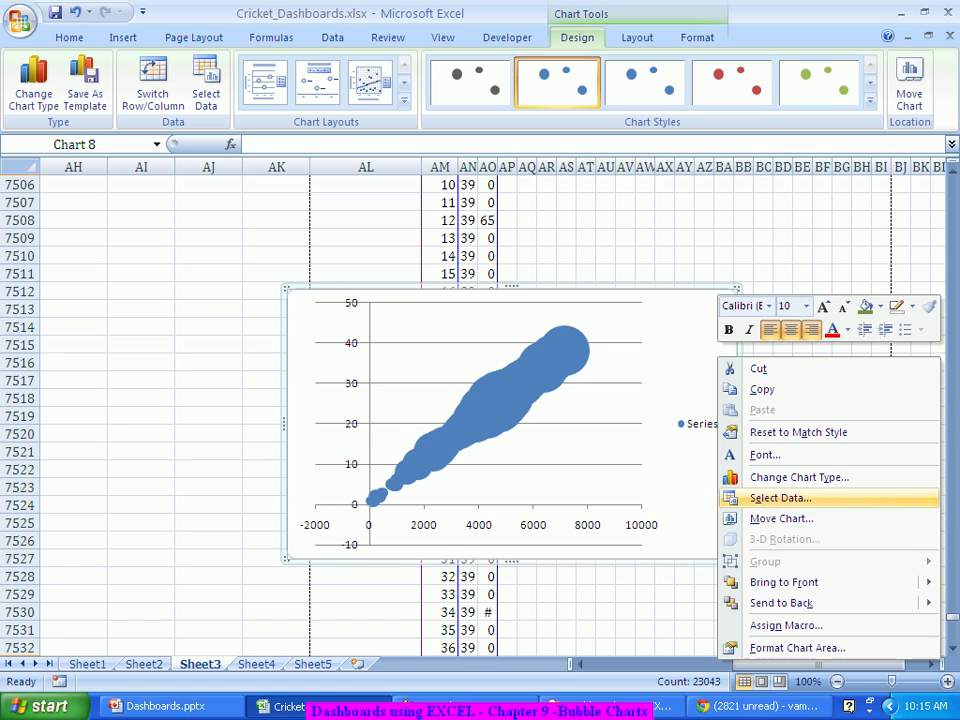
left_click(780, 497)
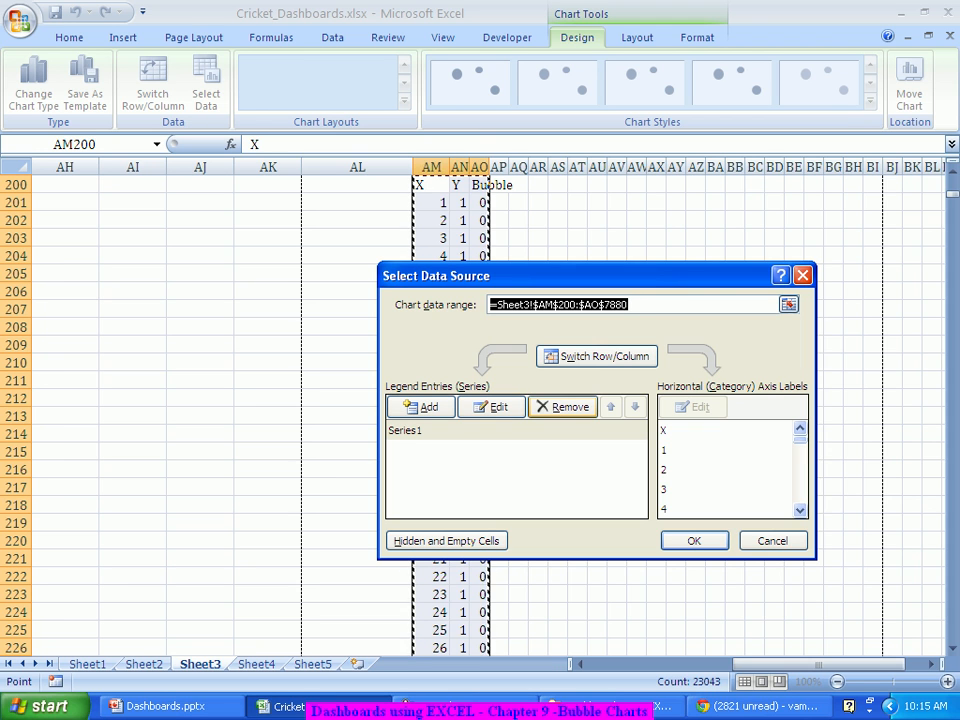
left_click(563, 406)
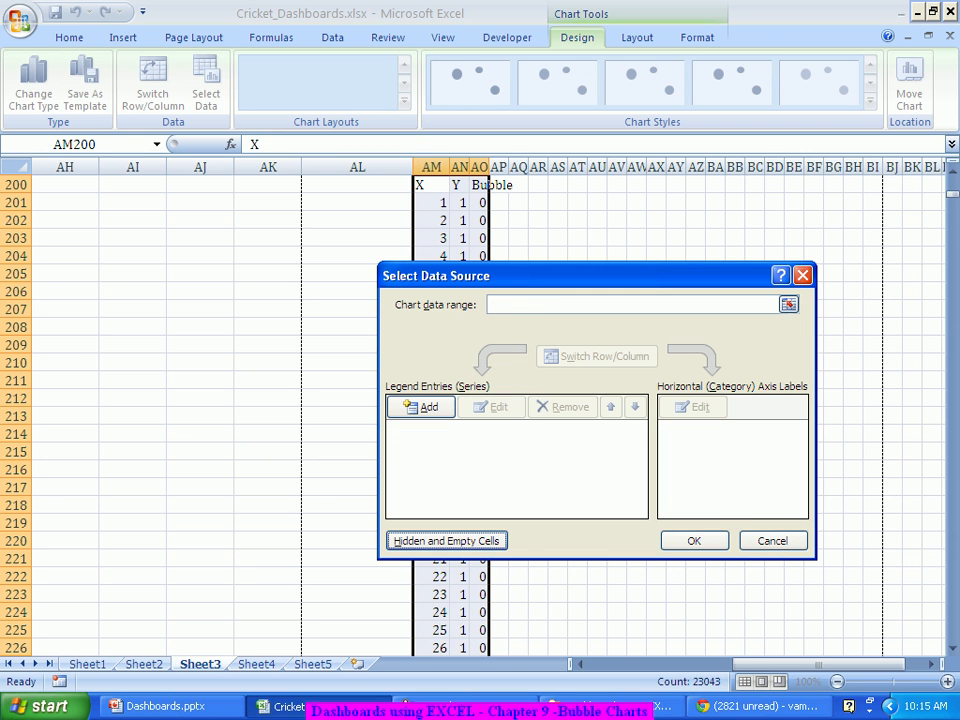
Add a chart series named Bubble with Sheet3 range AM201:AM7880 as its X values
left_click(421, 406)
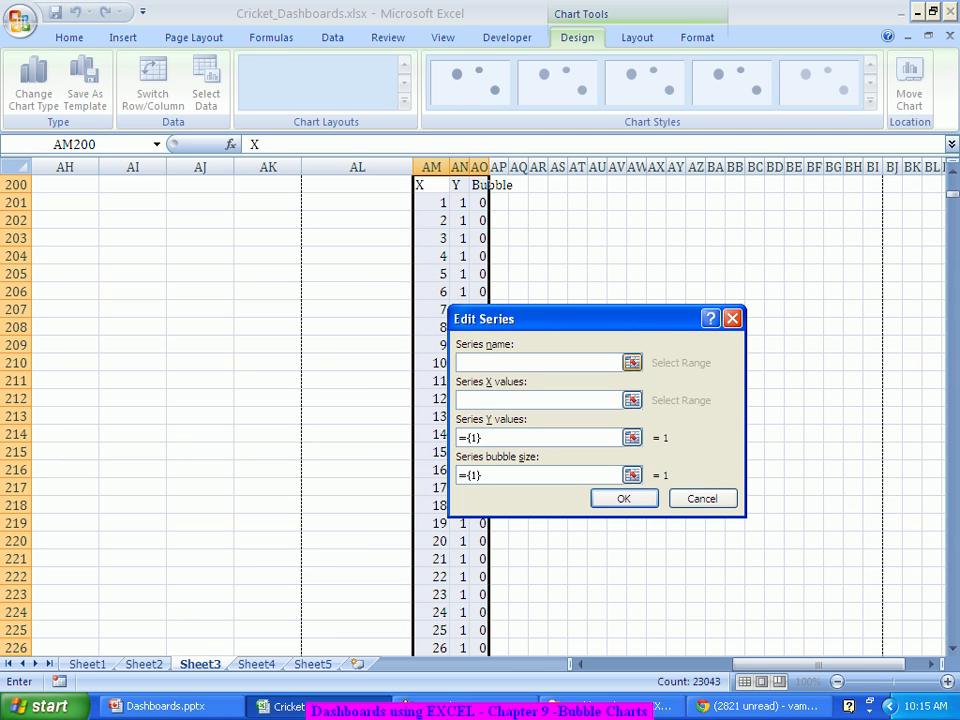
type("Bubble")
key("Tab")
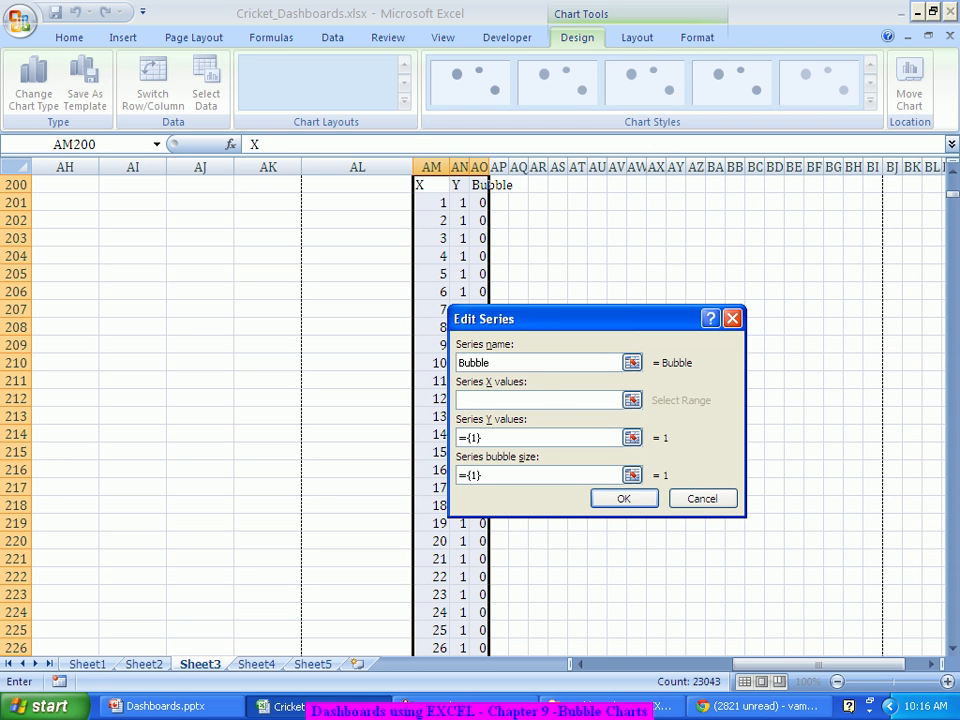
left_click(431, 203)
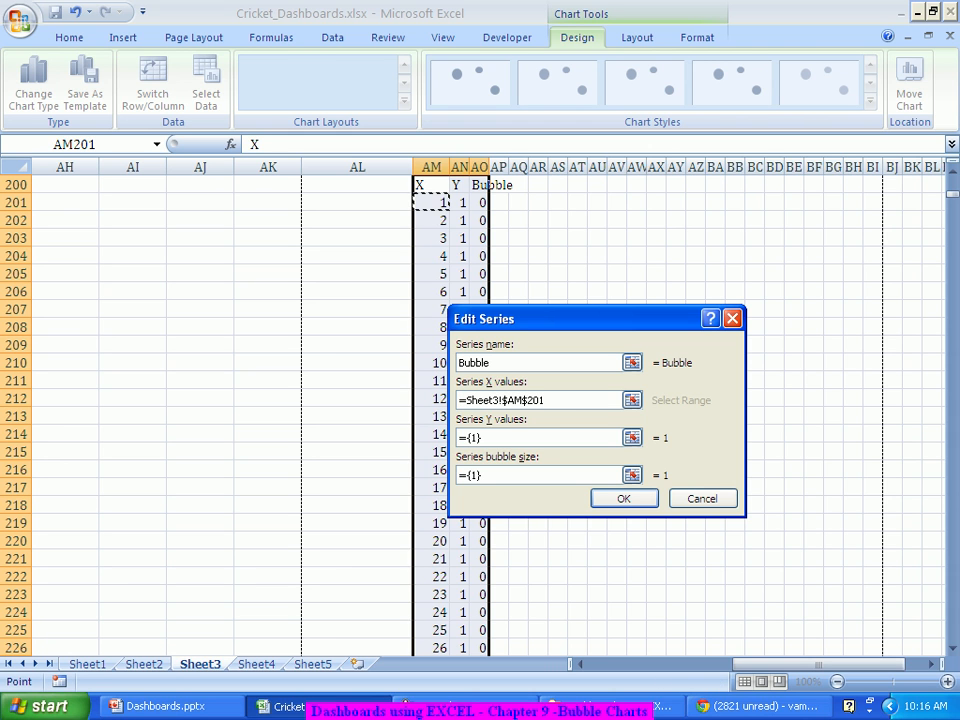
key("ctrl+shift+Down")
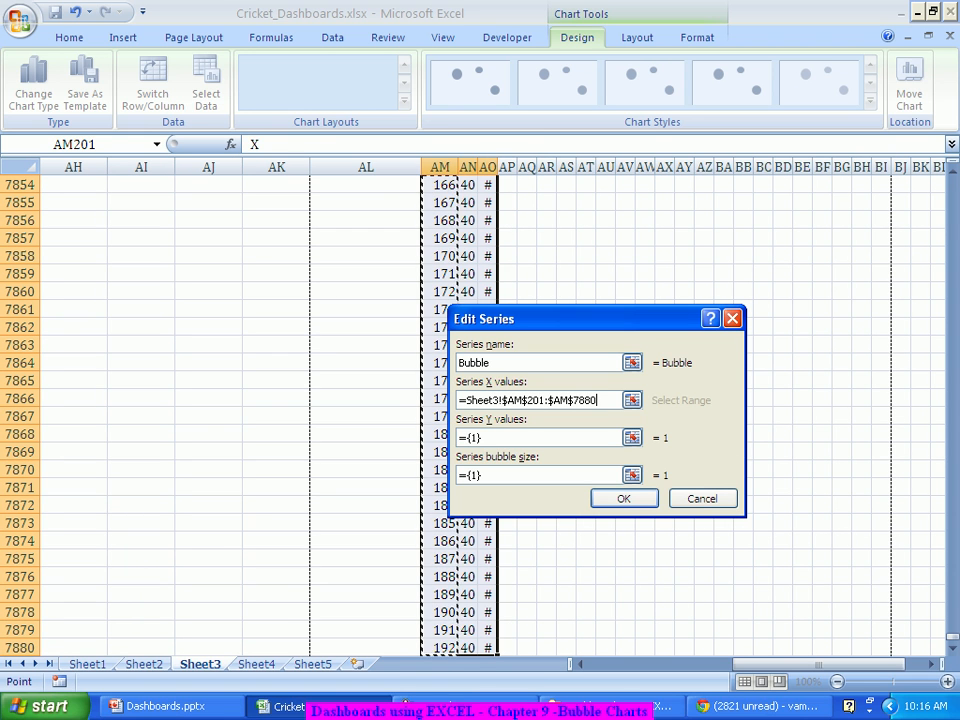
Replace the default Y values of the Bubble series with Sheet3 range AN200:AN7880
left_click(632, 437)
key("BackSpace")
key("BackSpace")
key("BackSpace")
key("BackSpace")
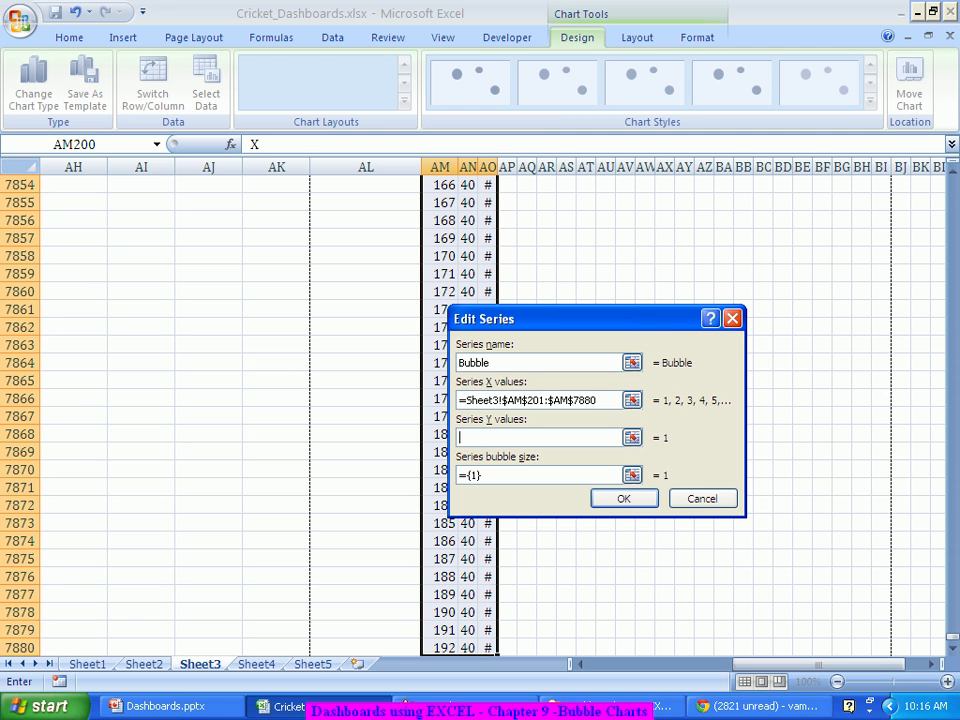
left_click(466, 612)
key("ctrl+Up")
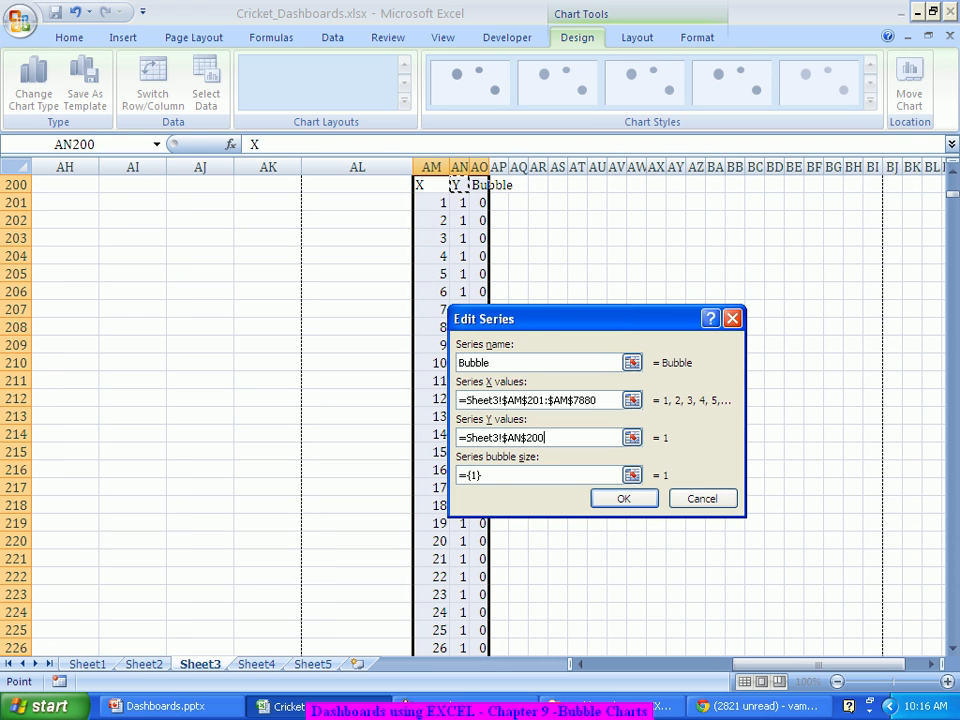
key("ctrl+shift+Down")
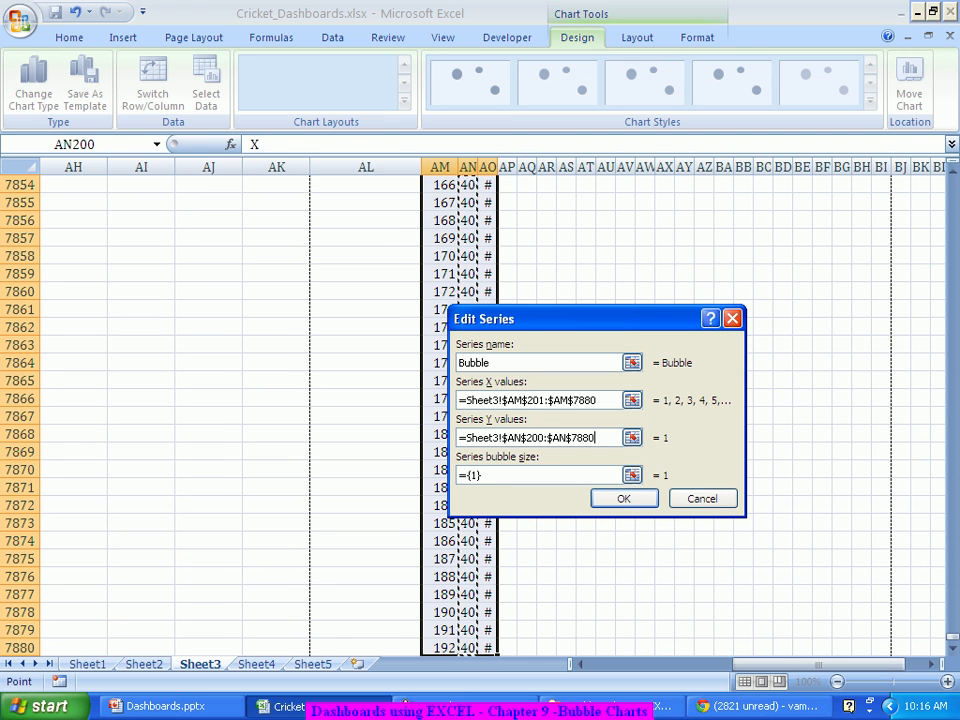
Replace the default bubble size of the Bubble series with Sheet3 range AO200:AO7880
key("Tab")
key("BackSpace")
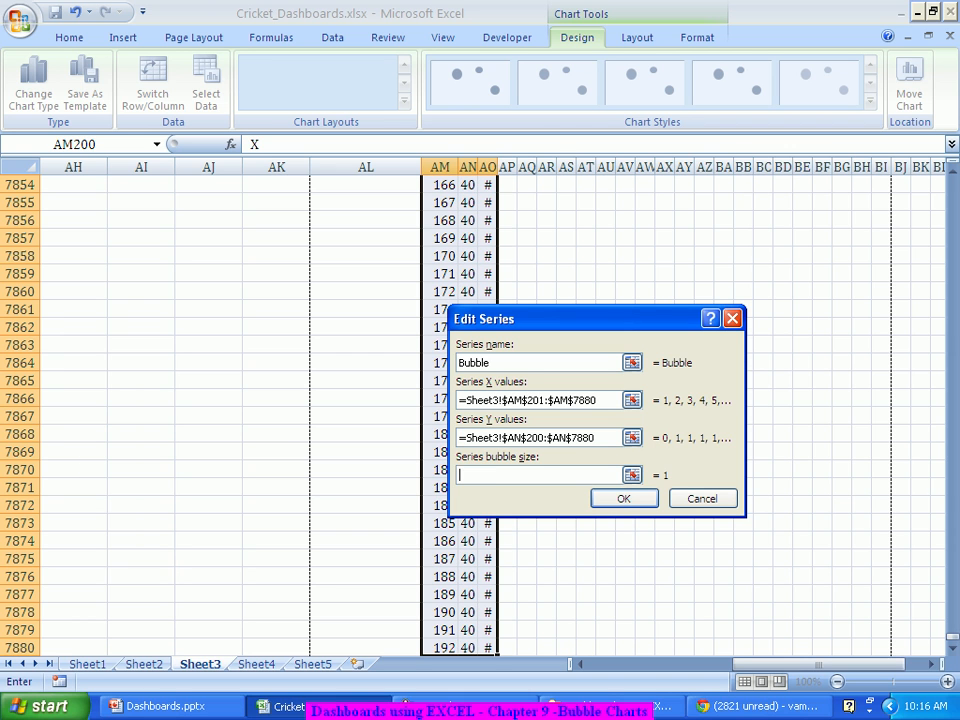
left_click(488, 612)
key("ctrl+Up")
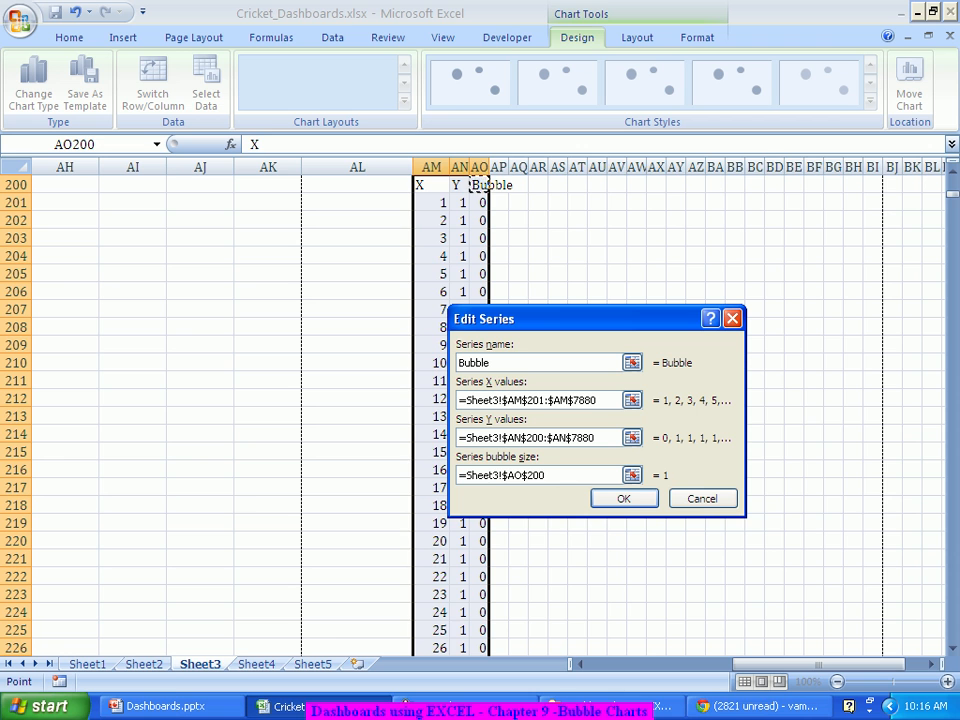
key("ctrl+shift+Down")
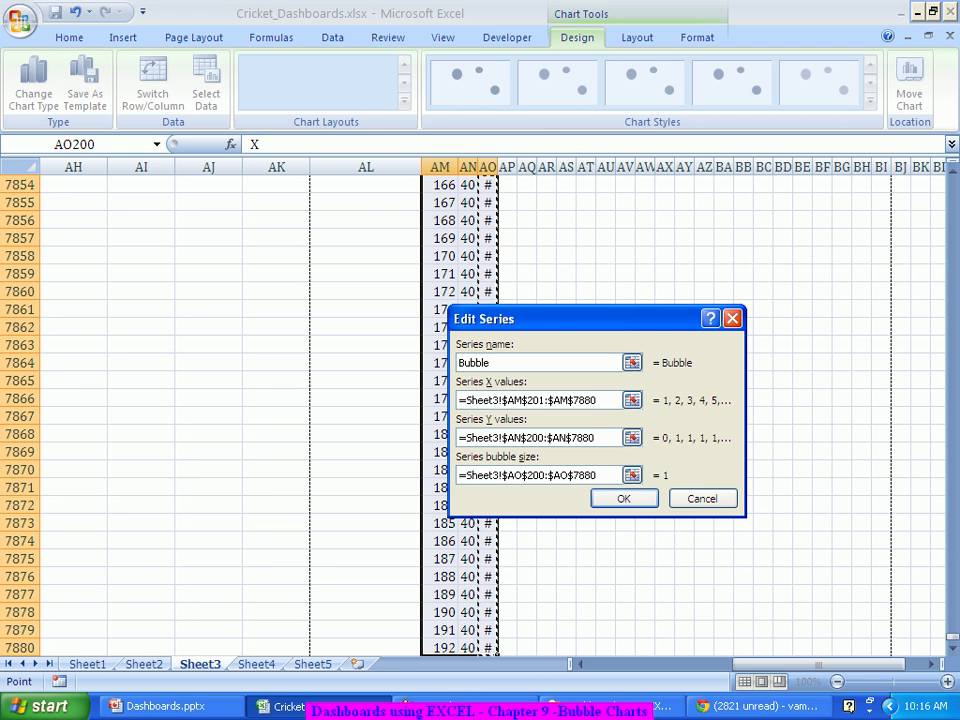
Accept the Bubble series definition and apply the chart's data source settings
scroll(240, 410, "up", 3)
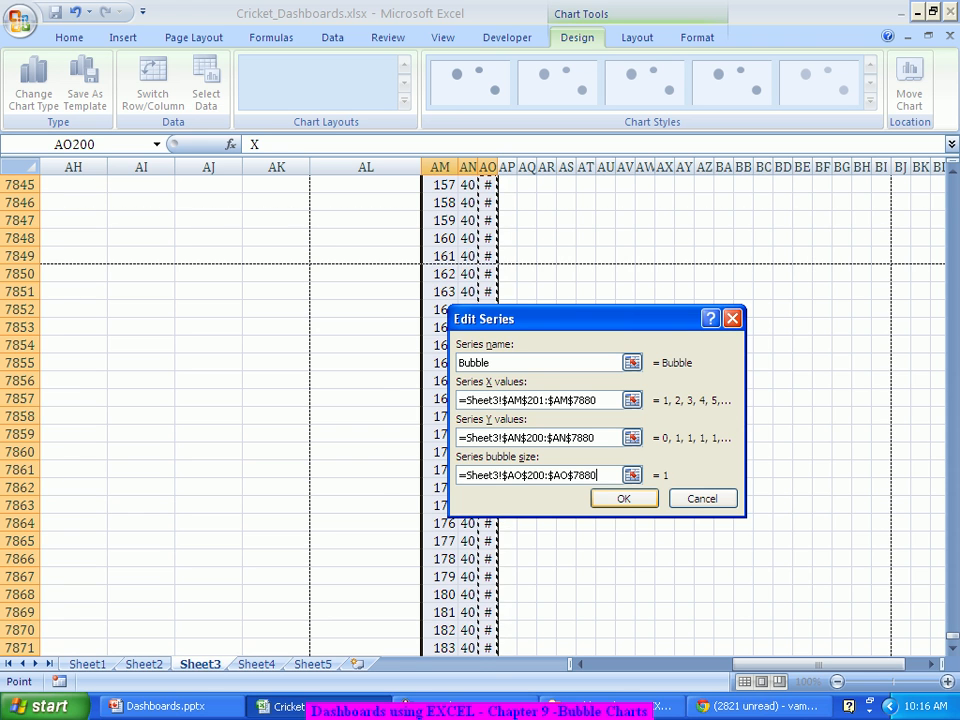
key("Tab")
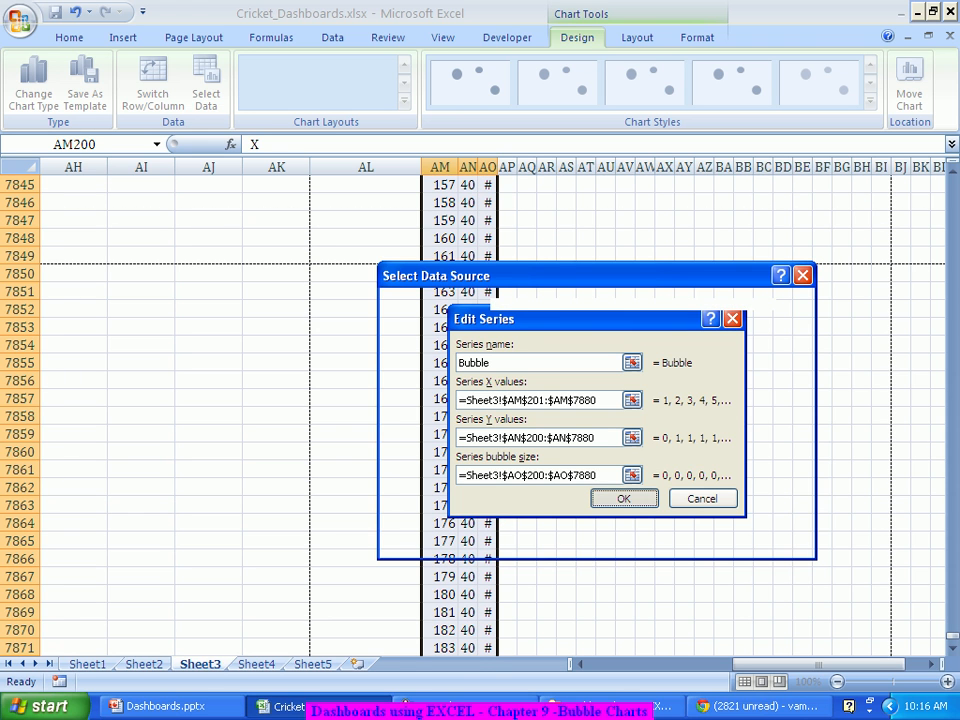
key("Return")
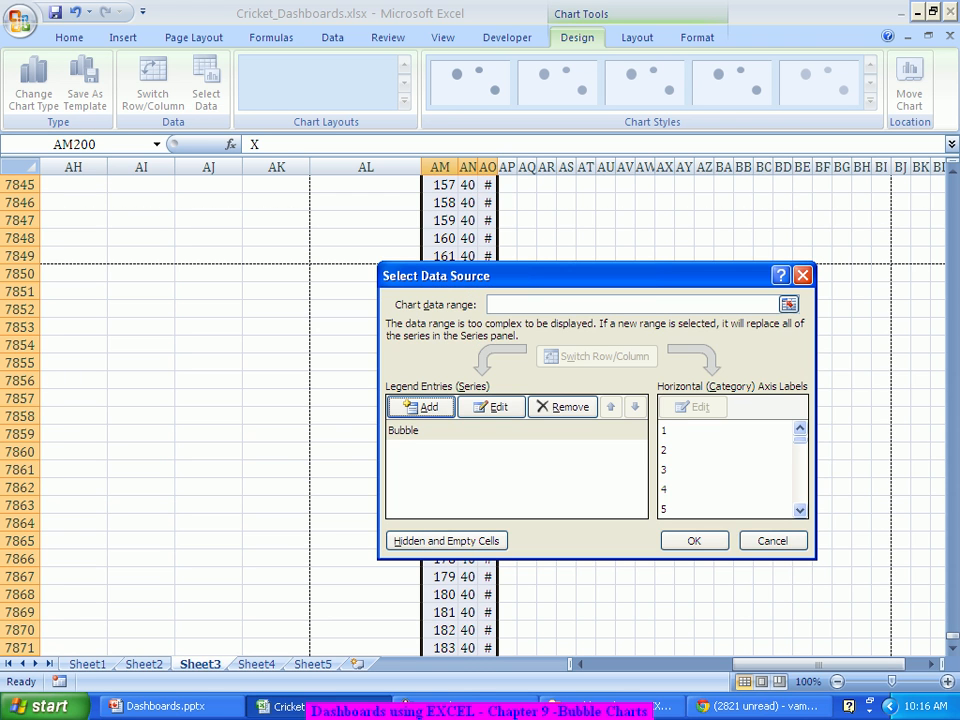
key("Return")
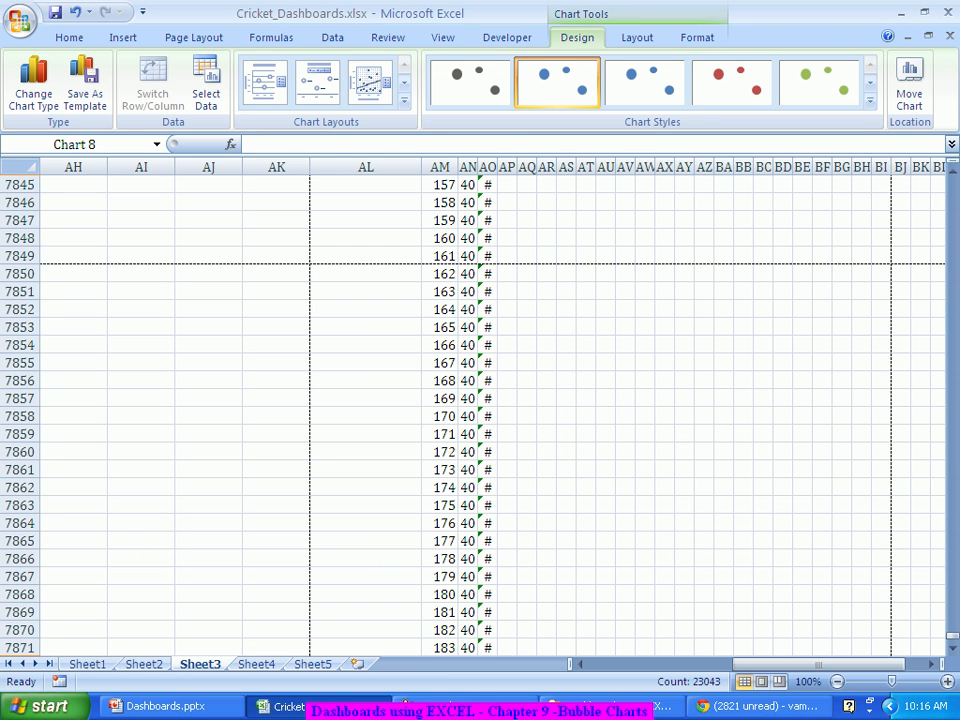
Go back to the X, Y and Bubble headers in row 200 and examine the surrounding area of Sheet3
left_click(488, 434)
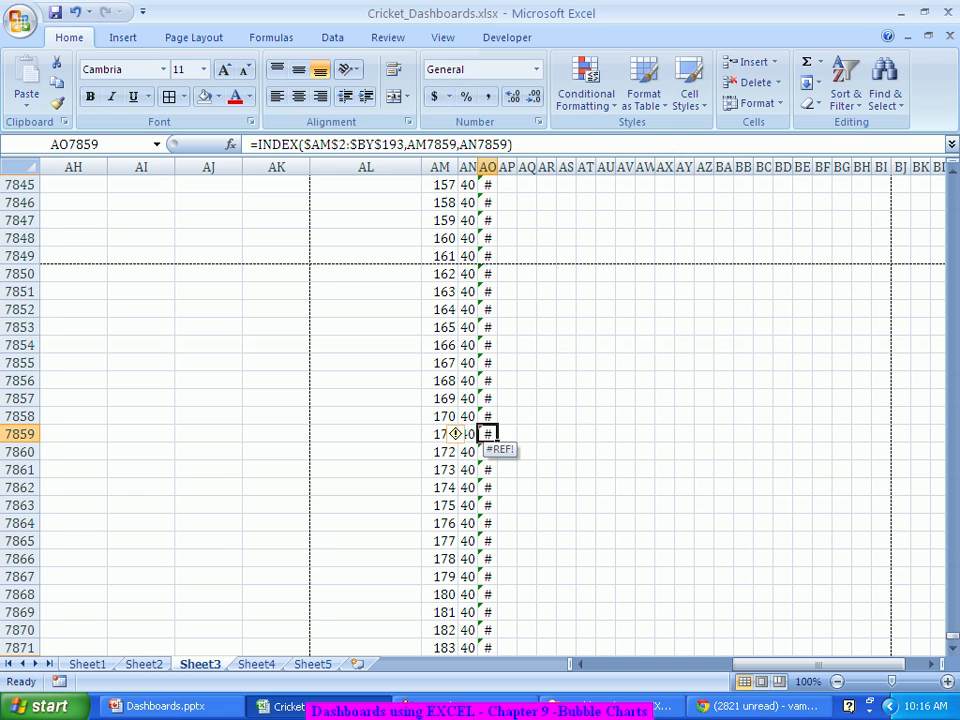
key("ctrl+Up")
scroll(488, 434, "up", 4)
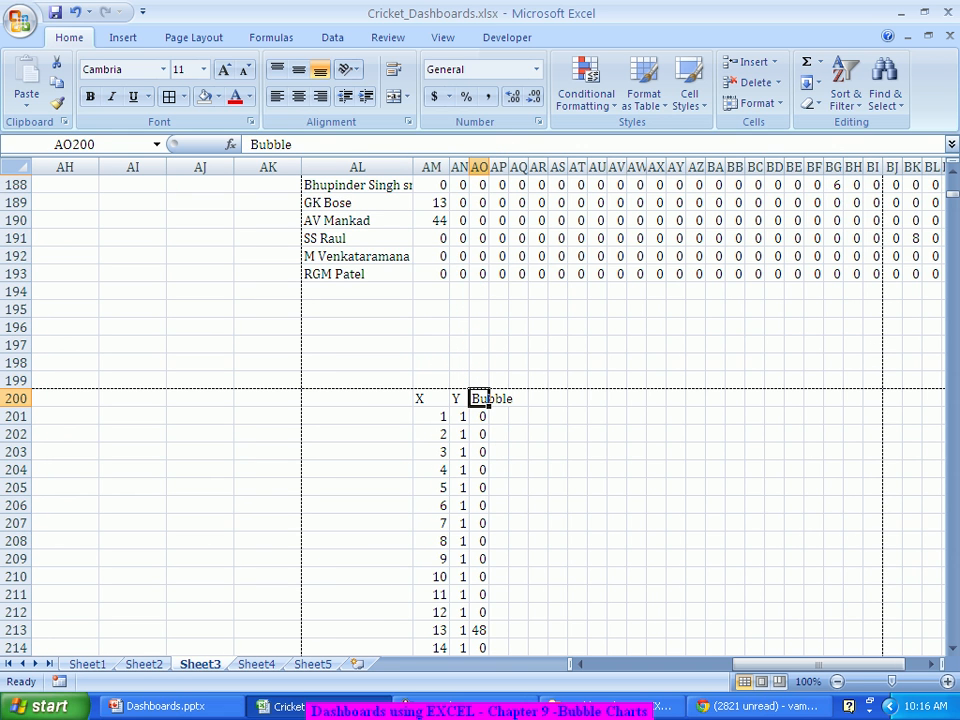
scroll(488, 434, "down", 6)
scroll(488, 434, "down", 20)
scroll(488, 434, "down", 11)
scroll(488, 434, "up", 19)
scroll(488, 434, "up", 20)
scroll(488, 434, "down", 3)
left_click_drag(830, 664, 848, 664)
scroll(488, 434, "down", 18)
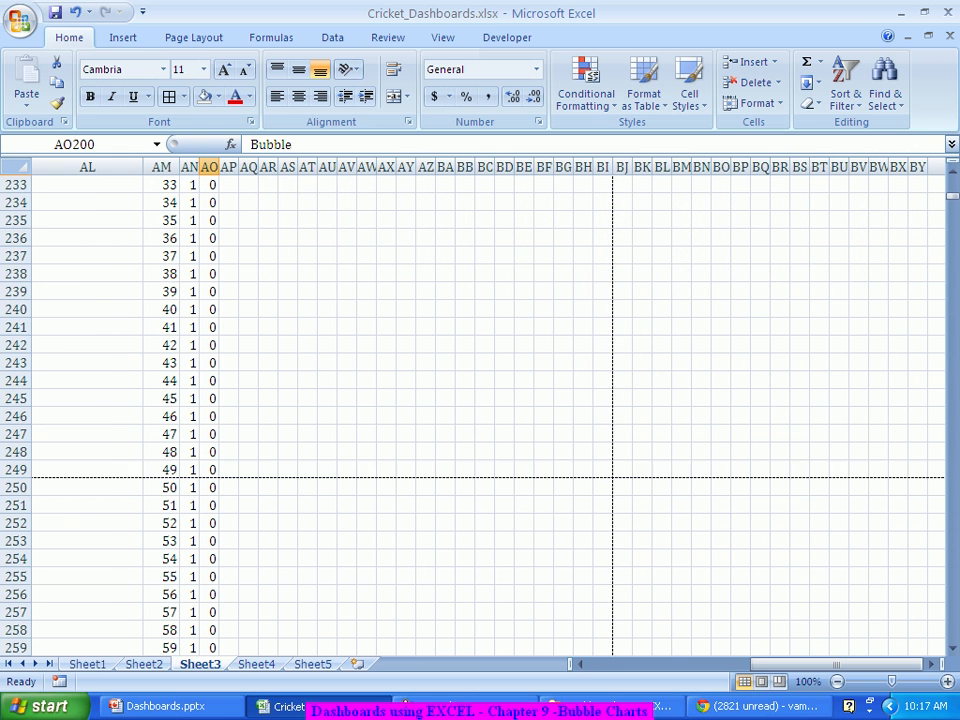
Look down the rows of Sheet3 beside the X, Y and Bubble columns, past row 4400, for the new chart
left_click(386, 505)
key("Page_Down")
key("Page_Down")
key("Page_Down")
key("Page_Down")
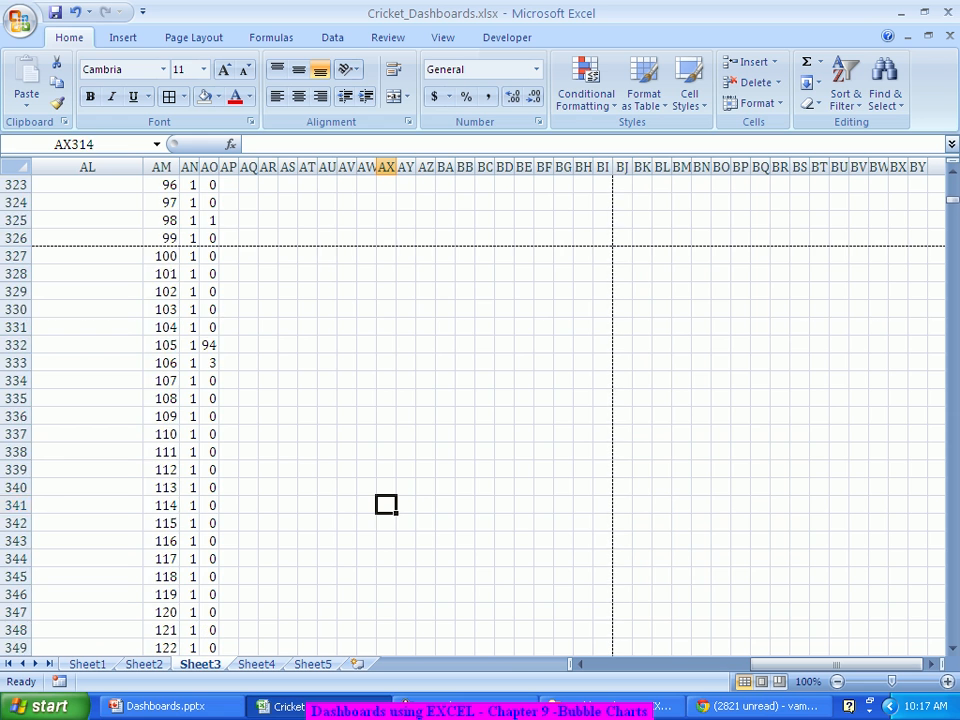
key("Page_Down")
key("Page_Down")
key("Page_Down")
key("Page_Down")
key("Page_Down")
key("Page_Down")
key("Page_Down")
key("Page_Down")
key("Page_Down")
key("Page_Down")
key("Page_Down")
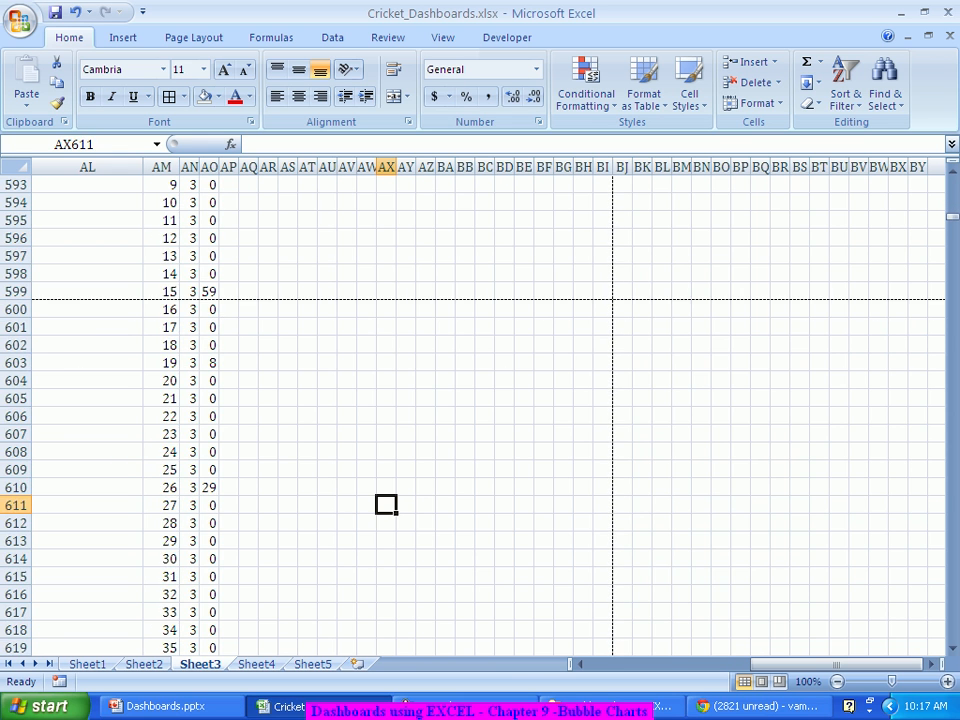
key("Page_Down")
key("Page_Down")
key("Page_Down")
key("Page_Down")
key("Page_Down")
key("Page_Down")
key("Page_Down")
key("Page_Down")
key("Page_Down")
key("Page_Down")
key("Page_Down")
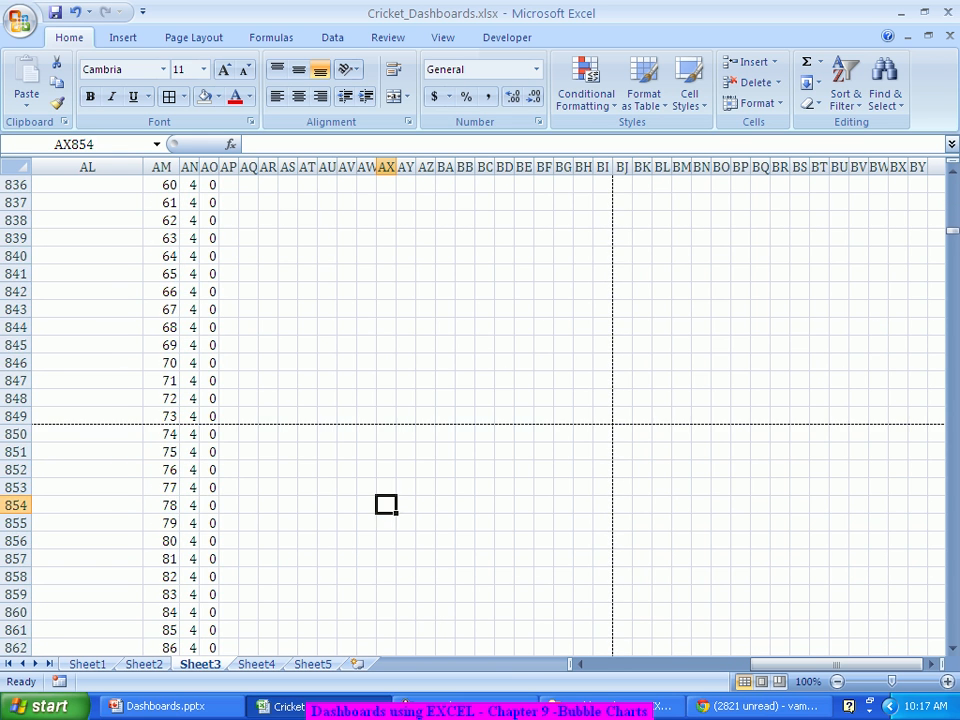
key("Page_Down")
key("Page_Down")
key("Page_Down")
key("Page_Down")
key("Page_Down")
key("Page_Down")
key("Page_Down")
key("Page_Down")
key("Page_Down")
key("Page_Down")
key("Page_Down")
key("Page_Down")
key("Page_Down")
key("Page_Down")
key("Page_Down")
key("Page_Down")
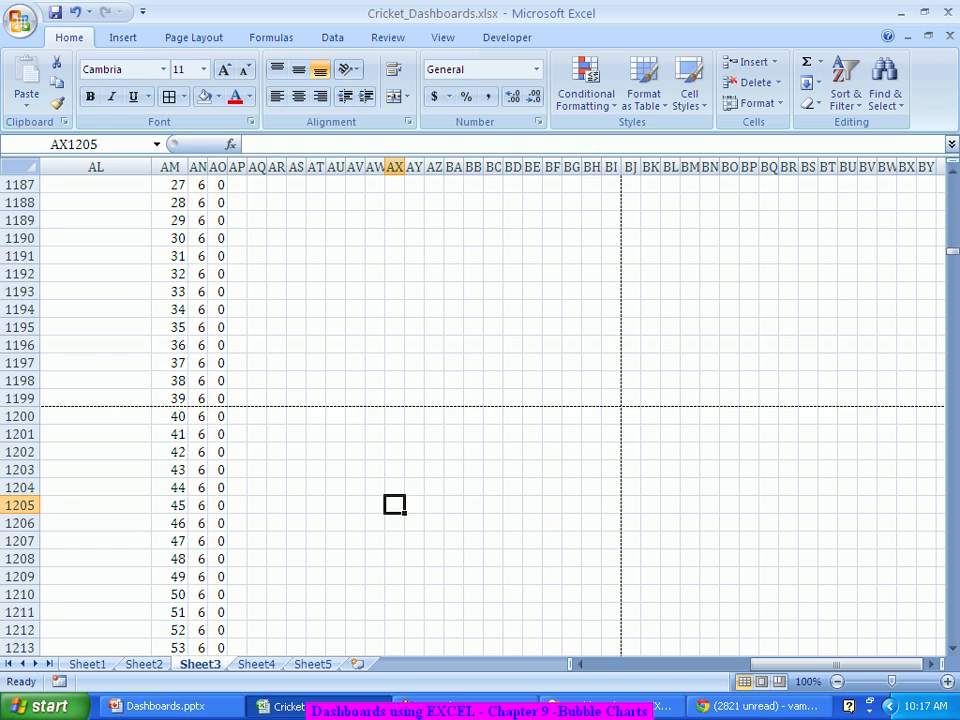
key("Page_Down")
key("Page_Down")
key("Page_Down")
key("Page_Down")
key("Page_Down")
key("Page_Down")
key("Page_Down")
key("Page_Down")
key("Page_Down")
key("Page_Down")
key("Page_Down")
key("Page_Down")
key("Page_Down")
key("Page_Down")
key("Page_Down")
key("Page_Down")
key("Page_Down")
key("Page_Down")
key("Page_Down")
key("Page_Down")
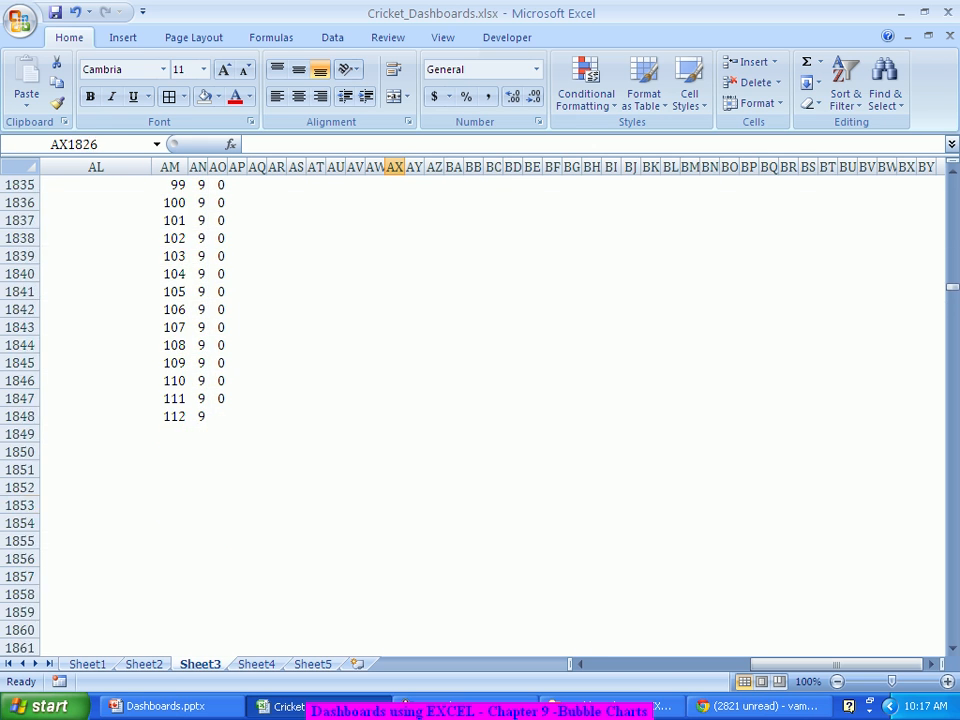
key("Page_Down")
key("Page_Down")
key("Page_Down")
key("Page_Down")
key("Page_Down")
key("Page_Down")
key("Page_Down")
key("Page_Down")
key("Page_Down")
key("Page_Down")
key("Page_Down")
key("Page_Down")
key("Page_Down")
key("Page_Down")
key("Page_Down")
key("Page_Down")
key("Page_Down")
key("Page_Down")
key("Page_Down")
key("Page_Down")
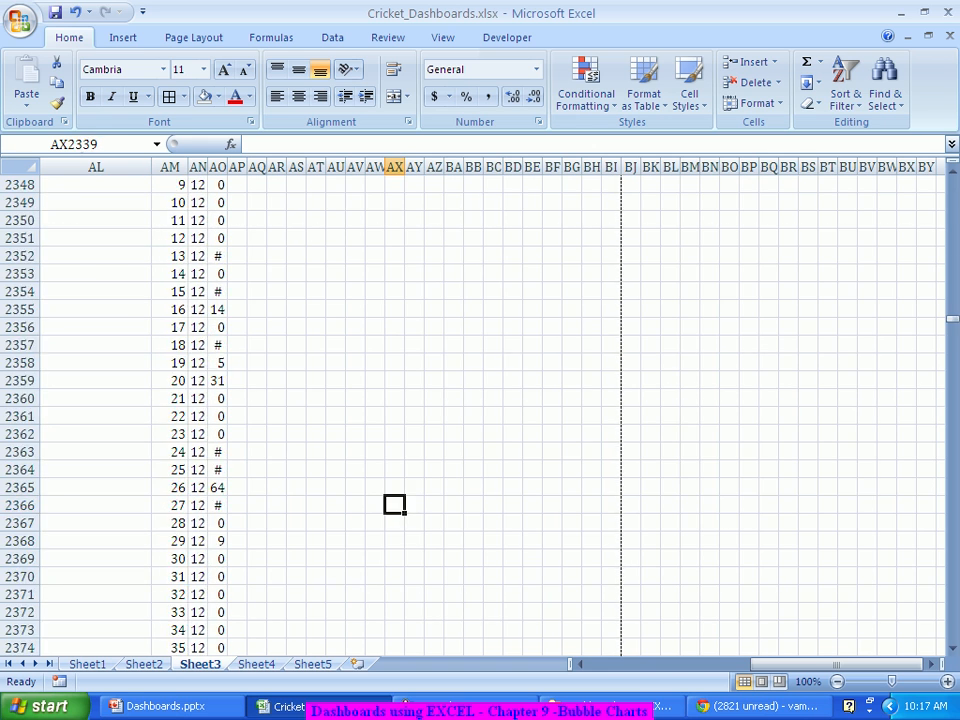
key("Page_Down")
key("Page_Down")
key("Page_Down")
key("Page_Down")
key("Page_Down")
key("Page_Down")
key("Page_Down")
key("Page_Down")
key("Page_Down")
key("Page_Down")
key("Page_Down")
key("Page_Down")
key("Page_Down")
key("Page_Down")
key("Page_Down")
key("Page_Down")
key("Page_Down")
key("Page_Down")
key("Page_Down")
key("Page_Down")
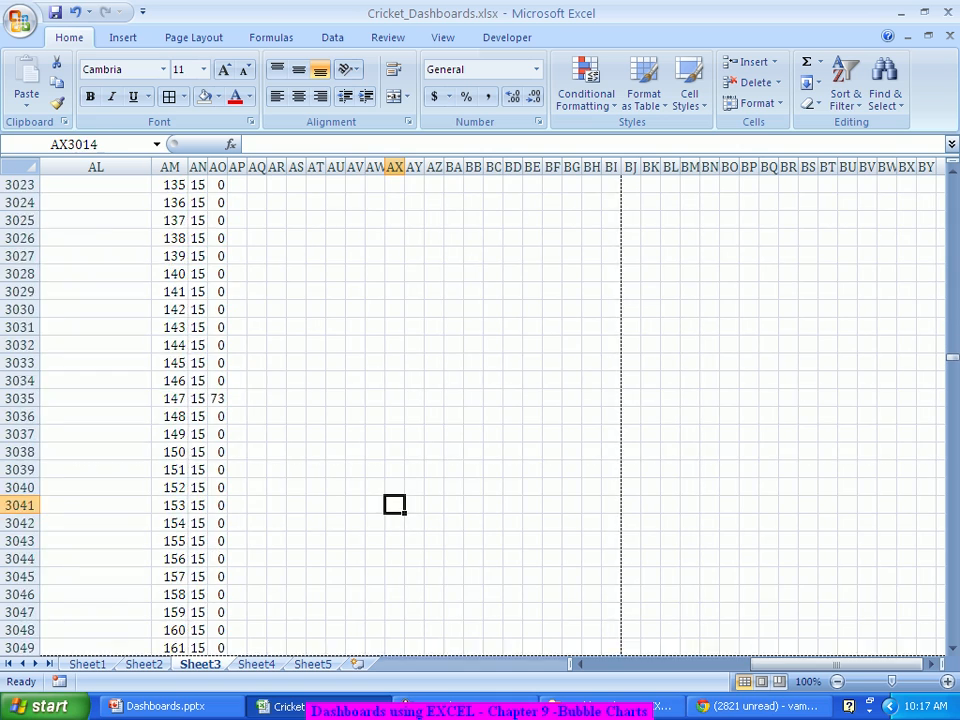
key("Page_Down")
key("Page_Down")
key("Page_Down")
key("Page_Down")
key("Page_Down")
key("Page_Down")
key("Page_Down")
key("Page_Down")
key("Page_Down")
key("Page_Down")
key("Page_Down")
key("Page_Down")
key("Page_Down")
key("Page_Down")
key("Page_Down")
key("Page_Down")
key("Page_Down")
key("Page_Down")
key("Page_Down")
key("Page_Down")
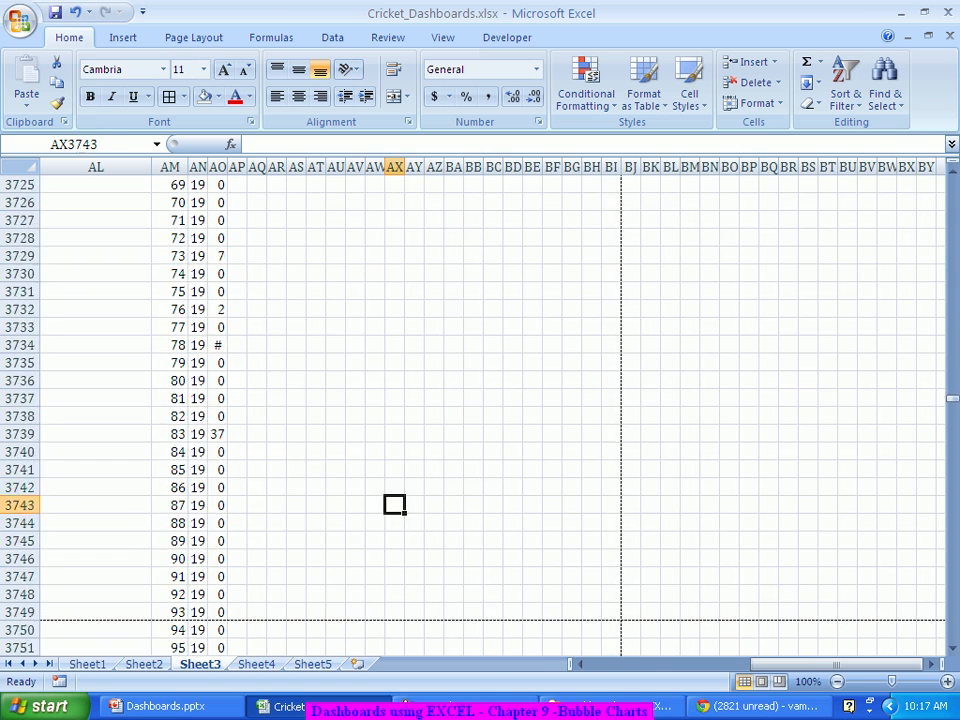
key("Page_Down")
key("Page_Down")
key("Page_Down")
key("Page_Down")
key("Page_Down")
key("Page_Down")
key("Page_Down")
key("Page_Down")
key("Page_Down")
key("Page_Down")
key("Page_Down")
key("Page_Down")
key("Page_Down")
key("Page_Down")
key("Page_Down")
key("Page_Down")
key("Page_Down")
key("Page_Down")
key("Page_Down")
key("Page_Down")
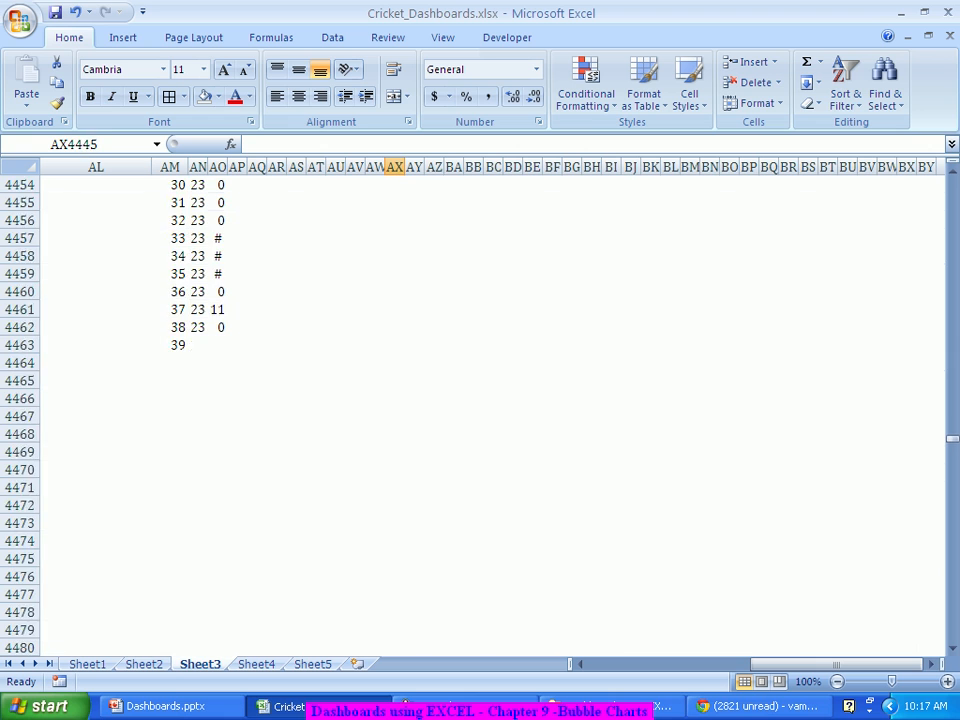
Examine Sheet3 beside the X, Y and Bubble columns down to row 5687, looking for the missing chart
key("Page_Down")
key("Page_Down")
key("Page_Down")
key("Page_Down")
key("Page_Down")
key("Page_Down")
key("Page_Down")
key("Page_Down")
key("Page_Down")
key("Page_Down")
key("Page_Down")
key("Page_Down")
key("Page_Down")
key("Page_Down")
key("Page_Down")
key("Page_Down")
key("Page_Down")
key("Page_Down")
key("Page_Down")
key("Page_Down")
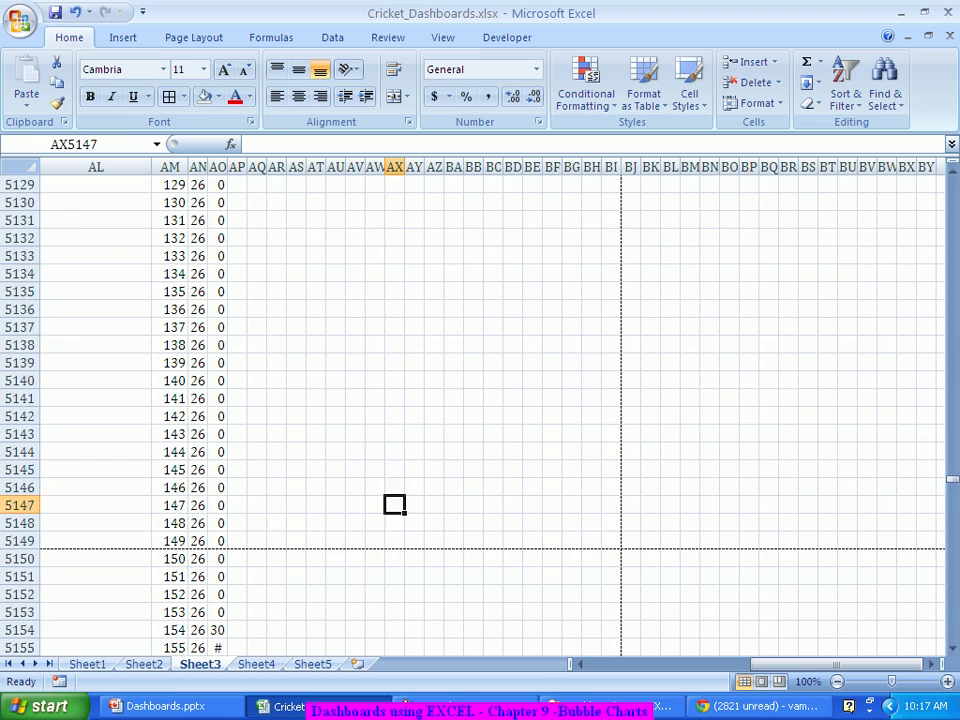
key("Page_Down")
key("Page_Down")
key("Page_Down")
key("Page_Down")
key("Page_Down")
key("Page_Down")
key("Page_Down")
key("Page_Down")
key("Page_Down")
key("Page_Down")
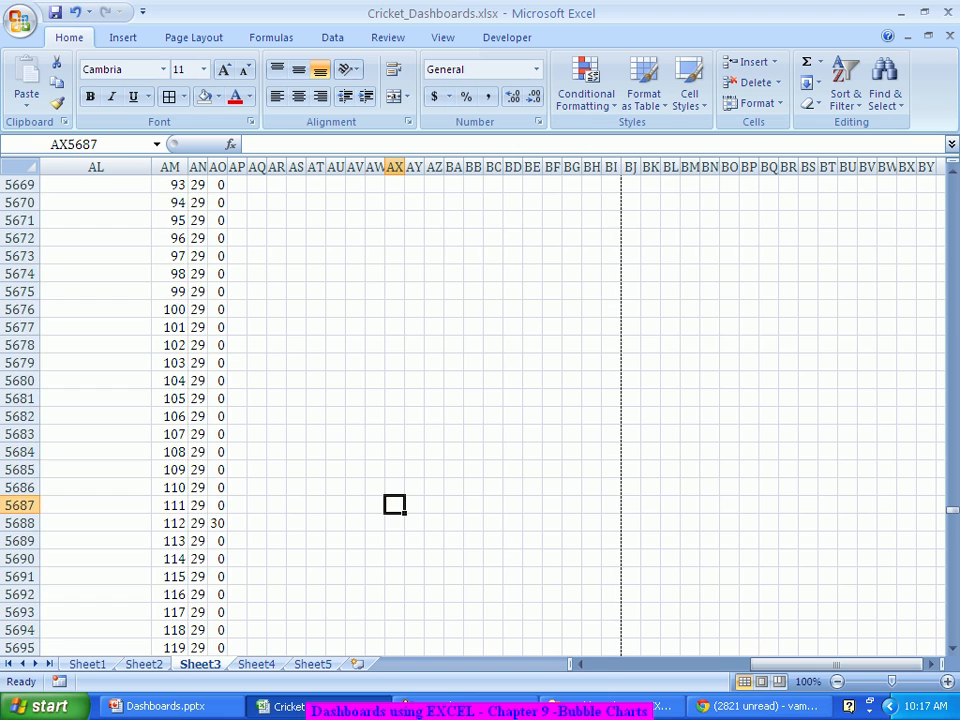
Go to the last entry of the Y column, AN7880, and check the area around it for the chart
key("Left")
key("Left")
key("Left")
key("Left")
key("Left")
key("Left")
key("Left")
key("Left")
key("Left")
key("Left")
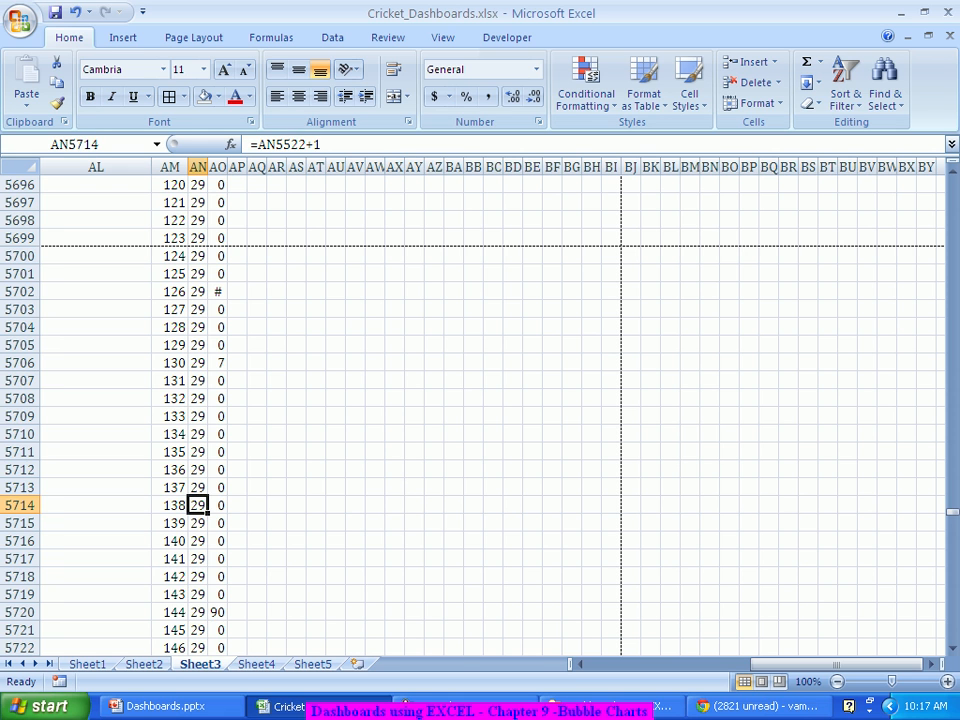
key("ctrl+Down")
scroll(480, 410, "down", 1)
scroll(480, 410, "up", 6)
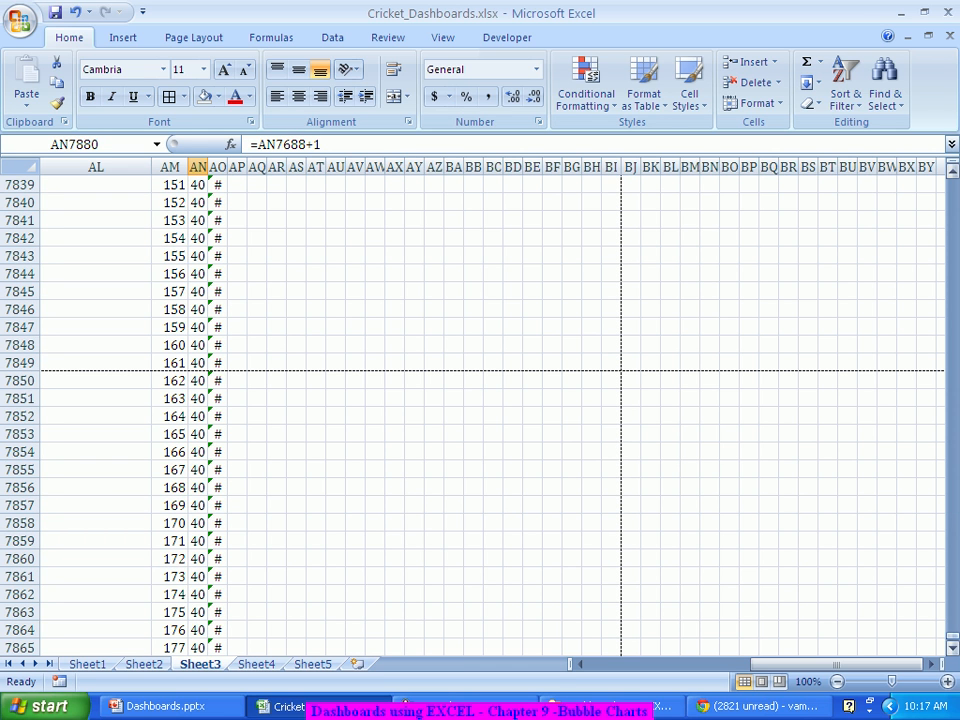
Return to the X, Y and Bubble headers in row 200 and select empty cell AZ205 beside the data
left_click_drag(953, 637, 953, 229)
scroll(480, 415, "up", 20)
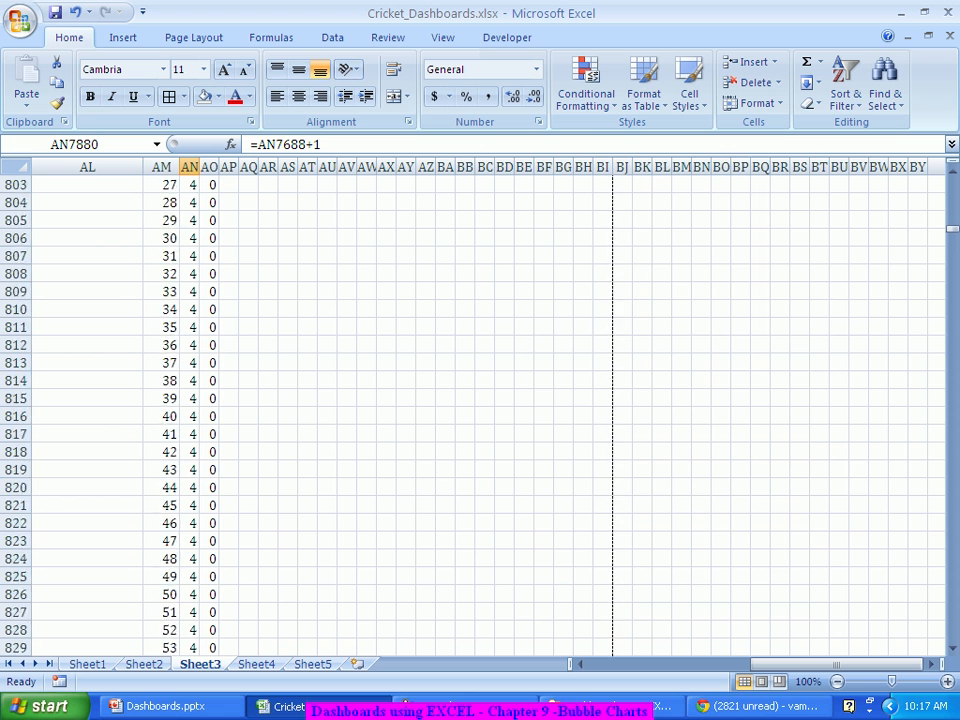
scroll(480, 415, "up", 20)
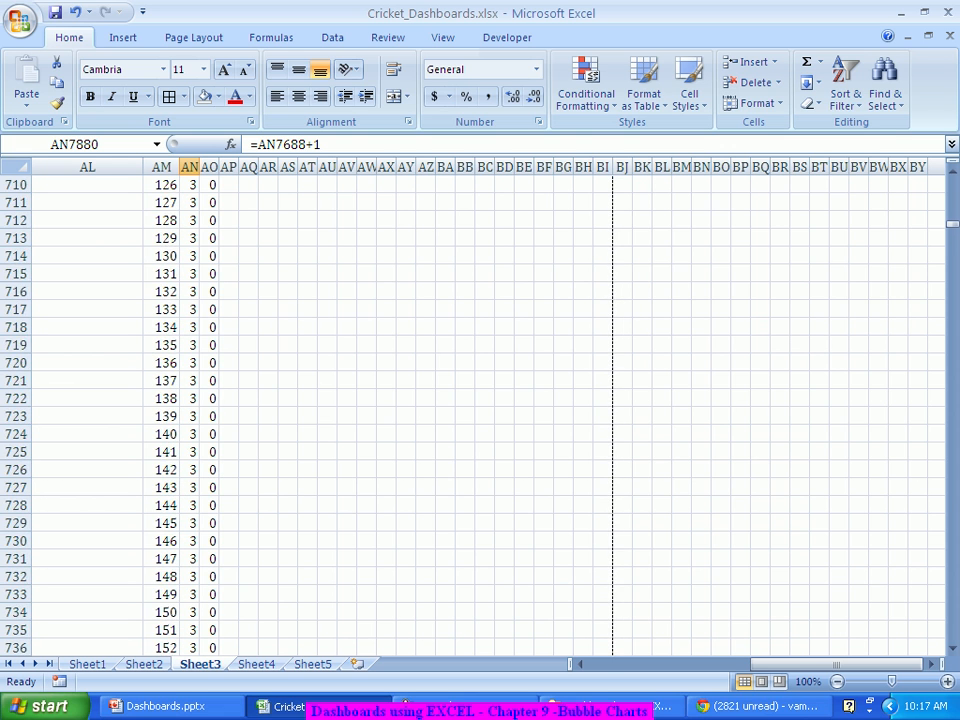
scroll(480, 415, "up", 20)
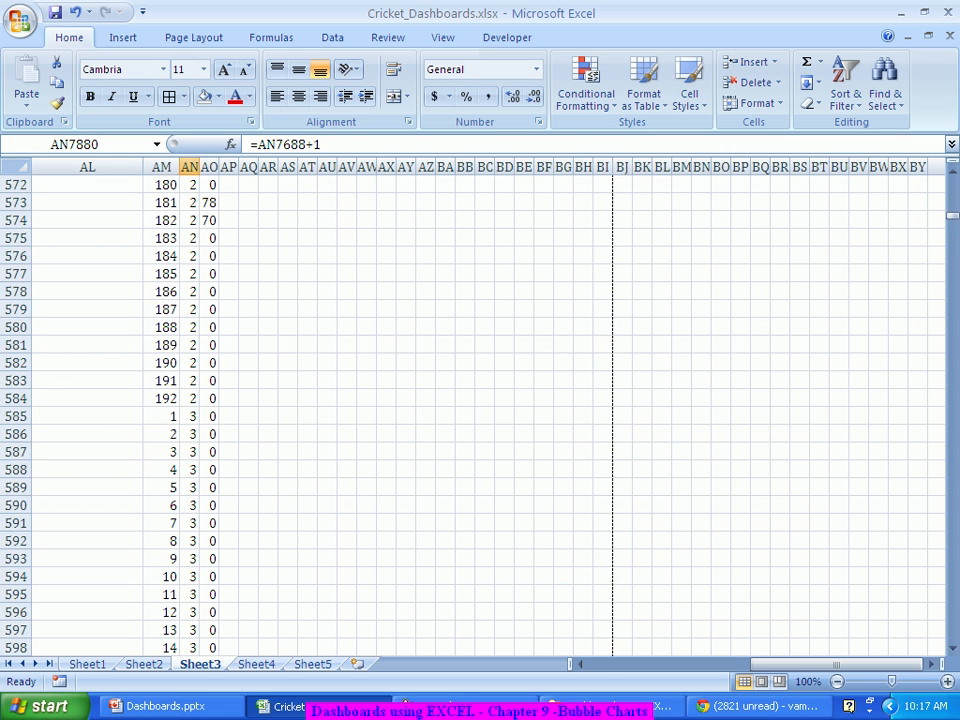
scroll(480, 415, "up", 20)
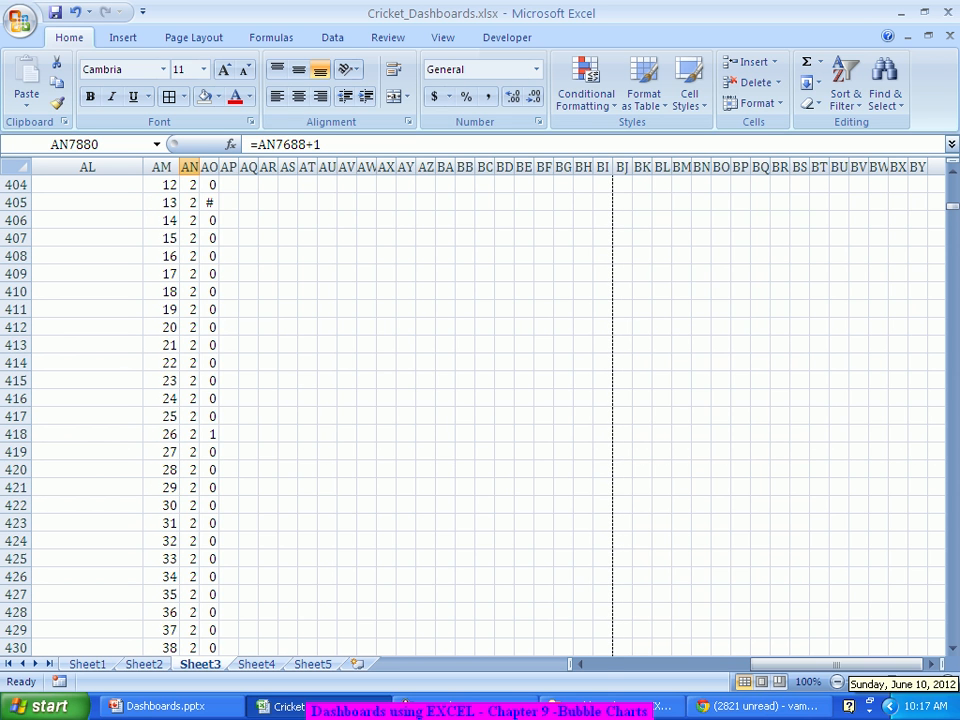
mouse_move(837, 664)
left_mouse_down()
mouse_move(706, 664)
mouse_move(842, 664)
left_mouse_up()
scroll(480, 415, "up", 20)
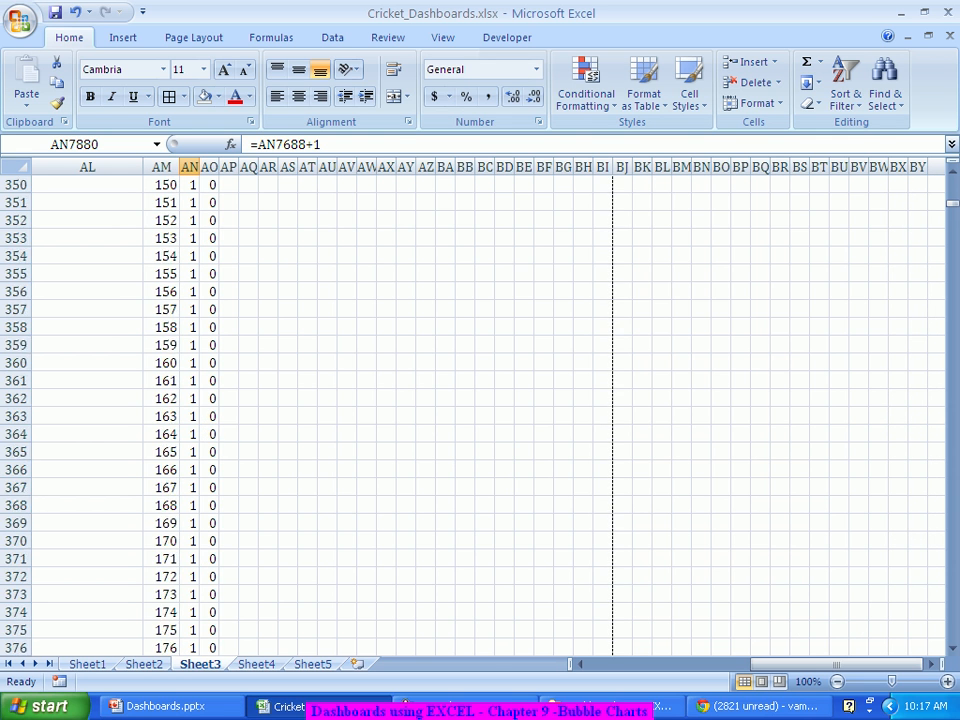
scroll(480, 415, "up", 20)
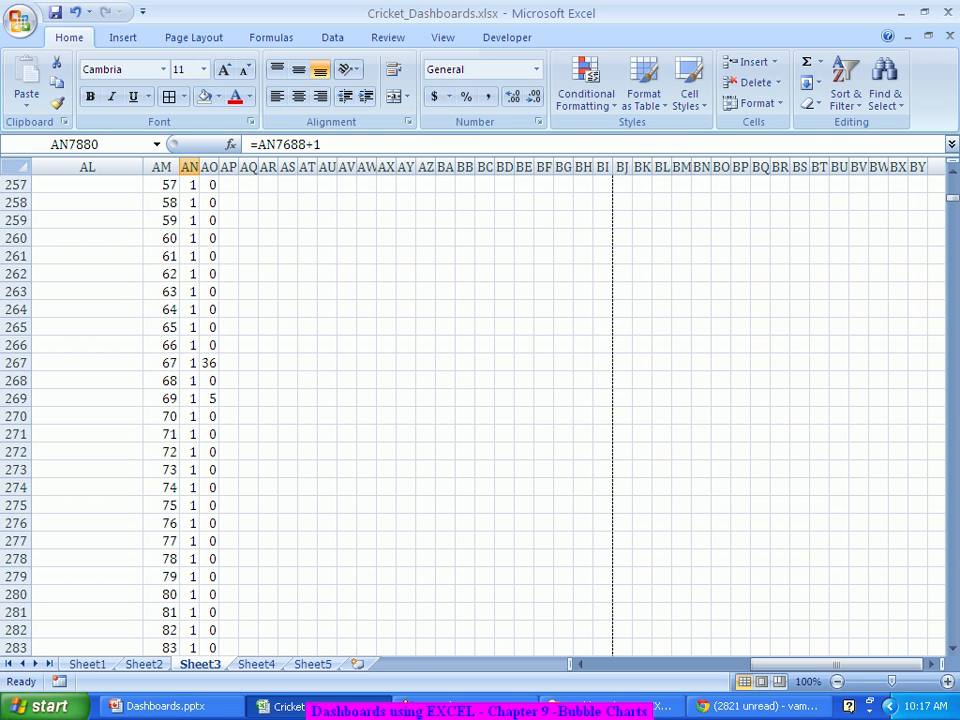
scroll(480, 415, "up", 5)
left_click(426, 381)
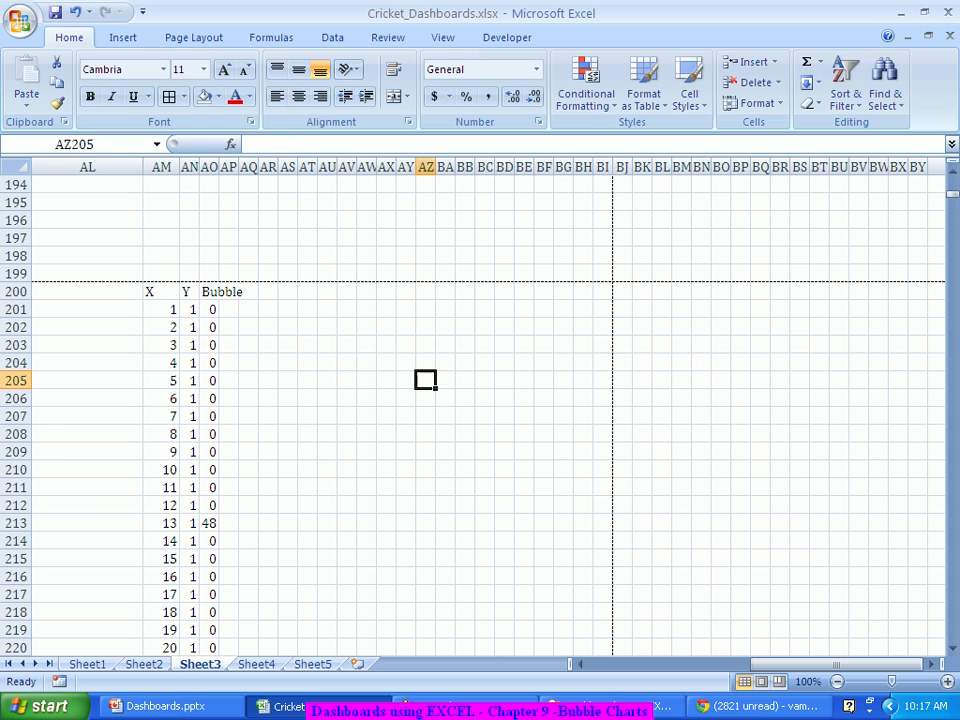
left_click(123, 37)
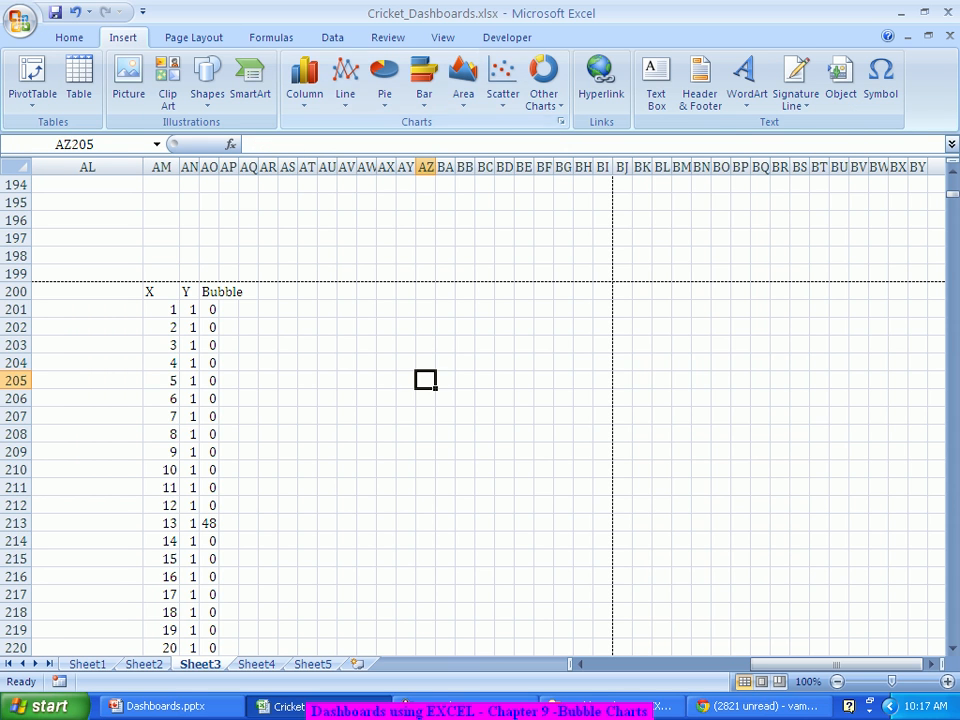
left_click(543, 90)
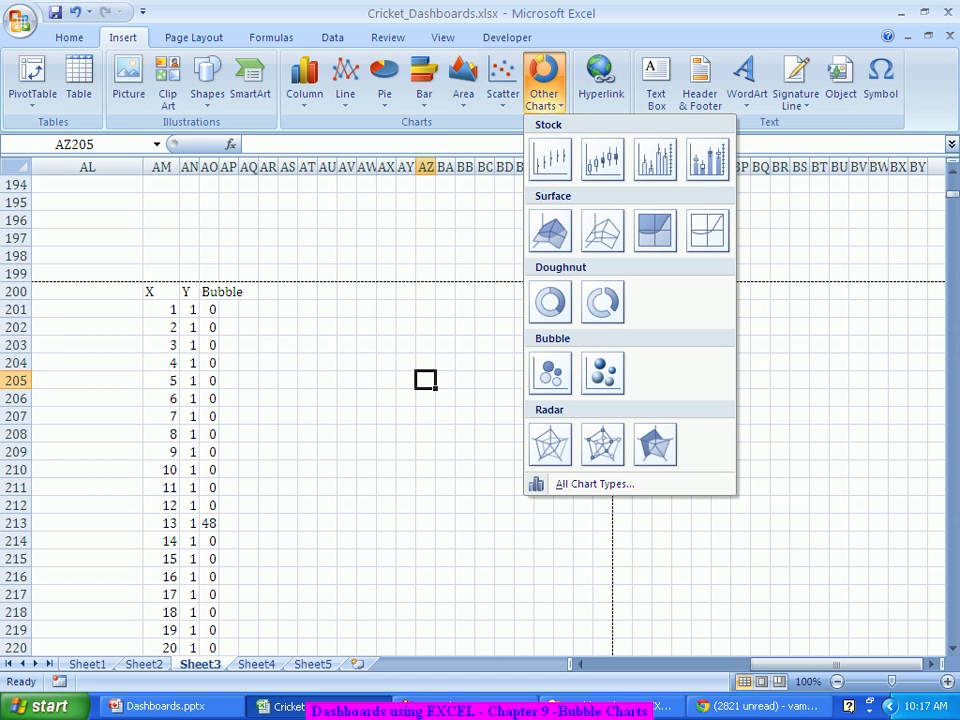
left_click(550, 302)
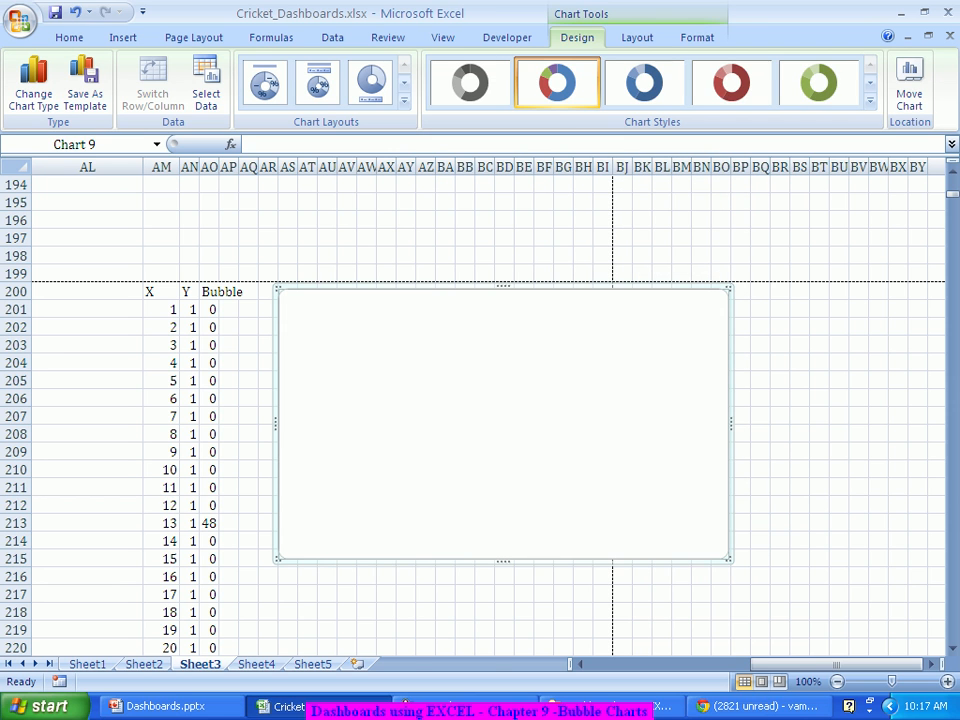
key("Delete")
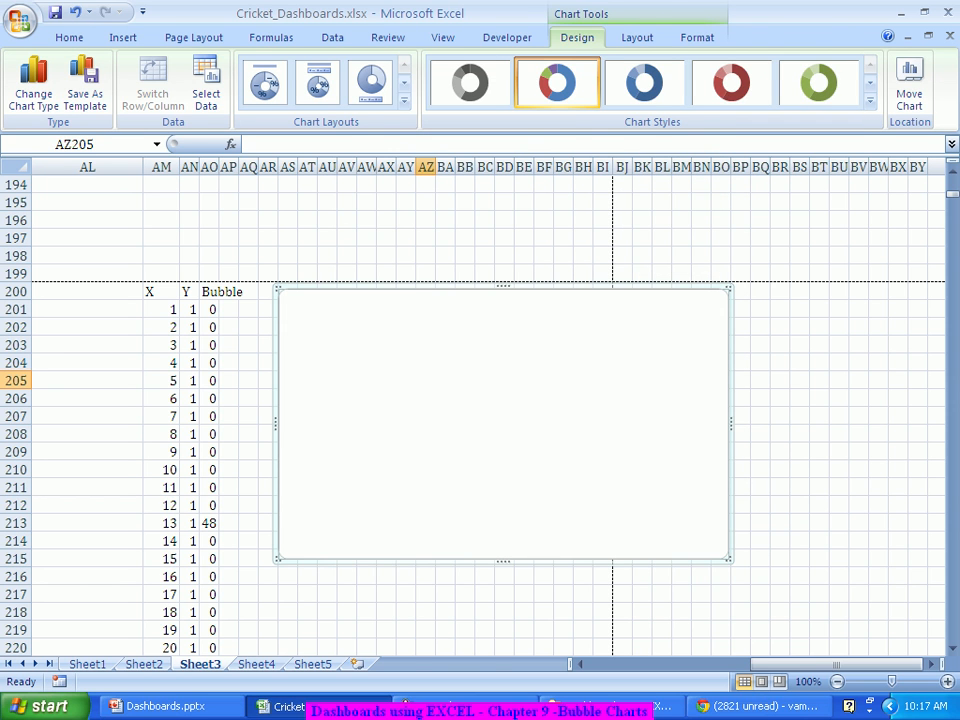
Insert an empty 2-D bubble chart beside the X, Y and Bubble data on Sheet3
left_click(123, 37)
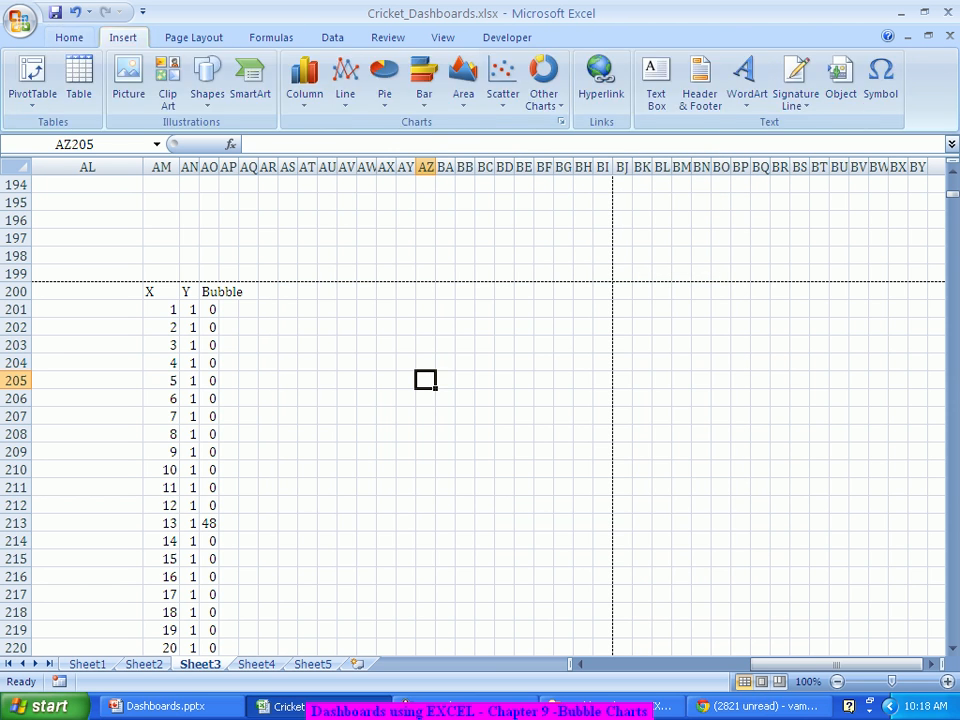
left_click(543, 85)
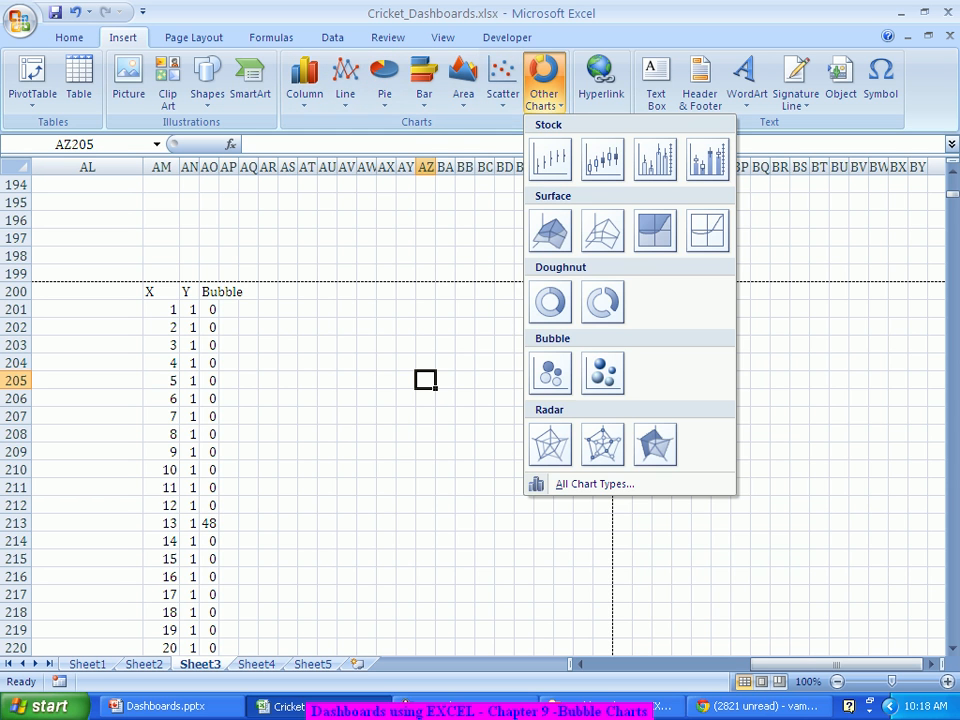
left_click(550, 372)
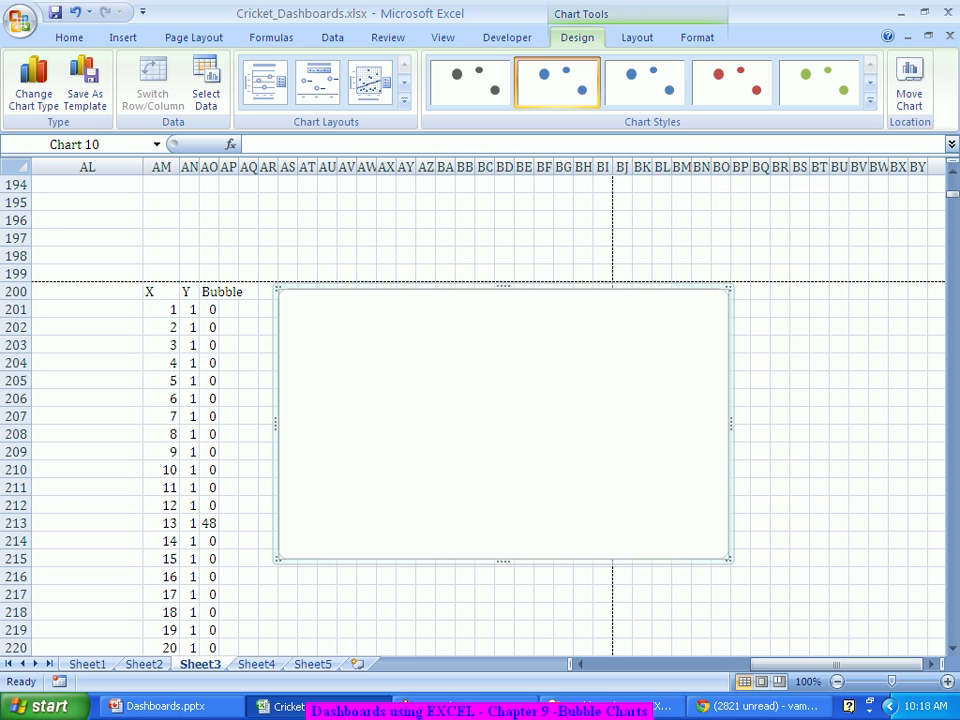
Clear the chart's default data range and add a series named Bubble with X values from Sheet3 range AM201:AM7880
right_click(477, 331)
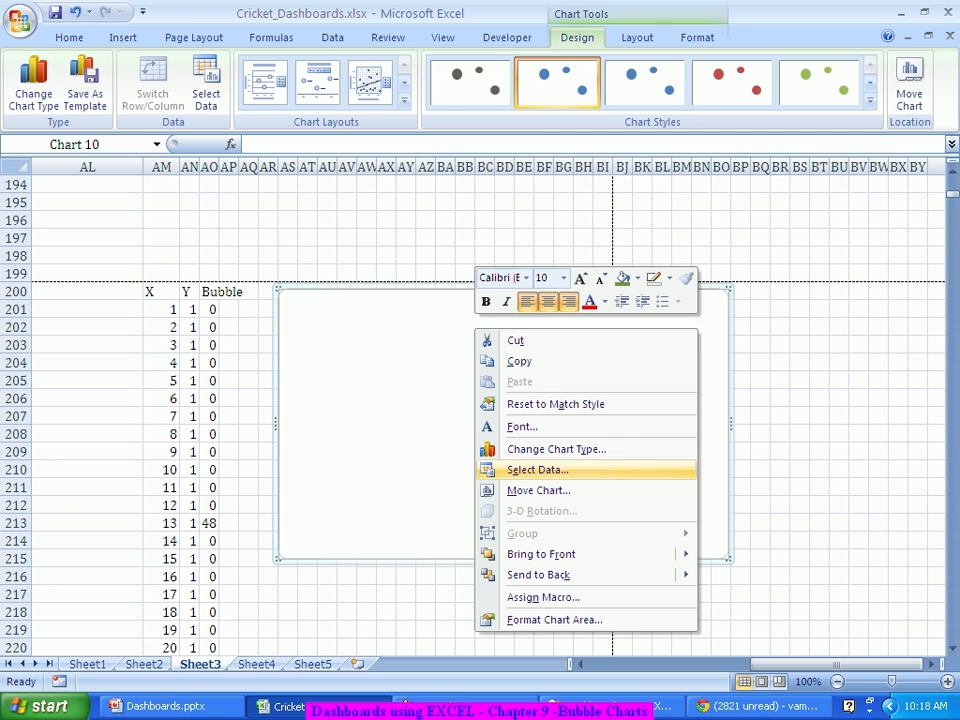
left_click(537, 469)
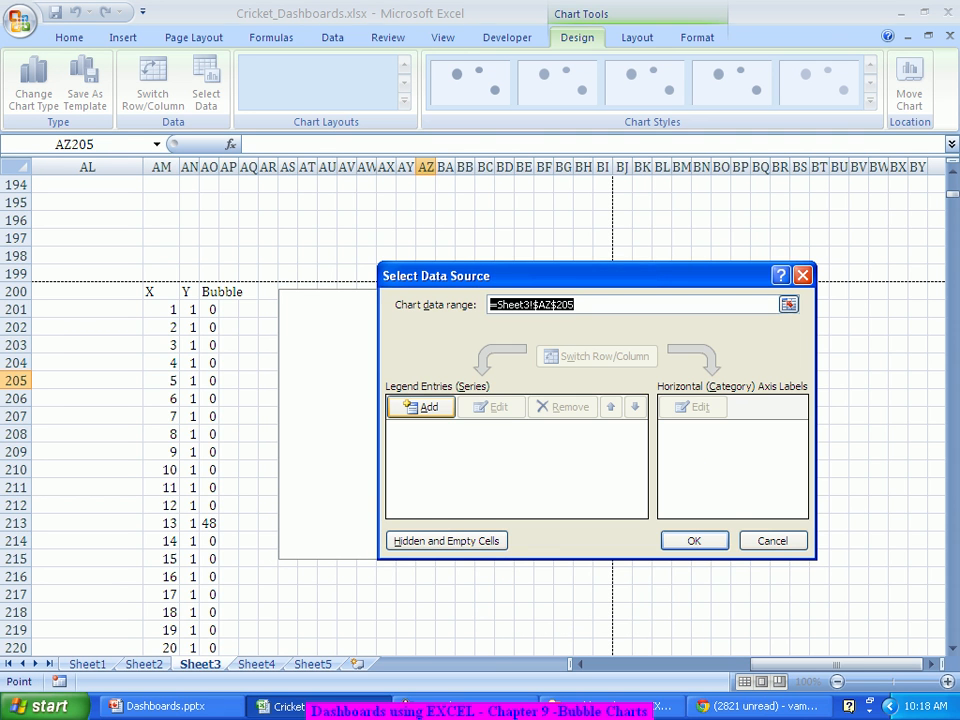
key("Delete")
left_click(424, 407)
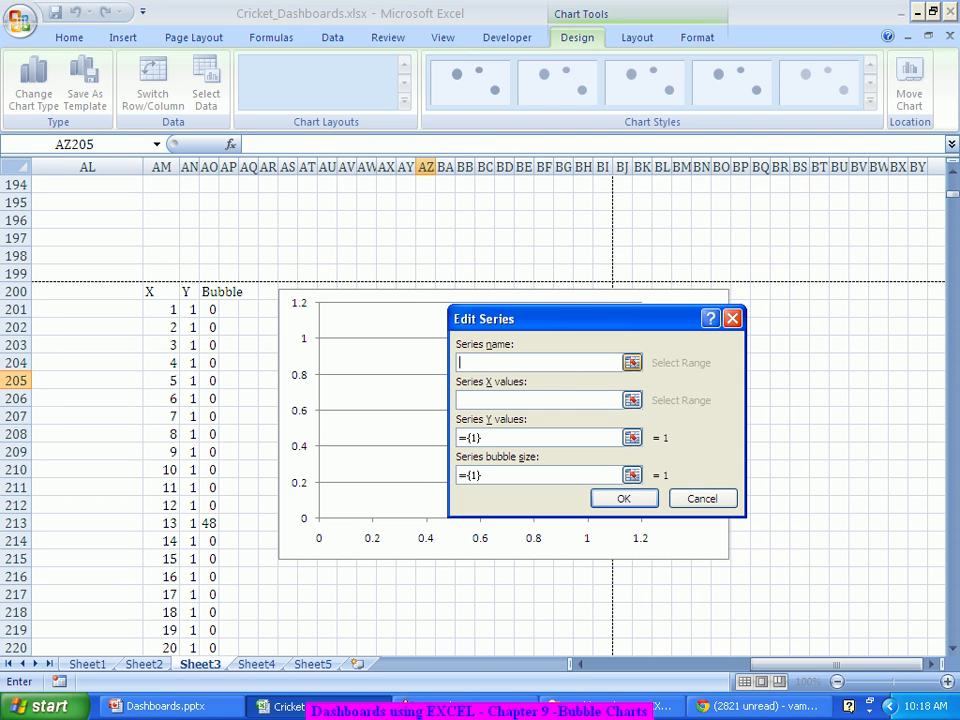
type("Bubble")
key("Tab")
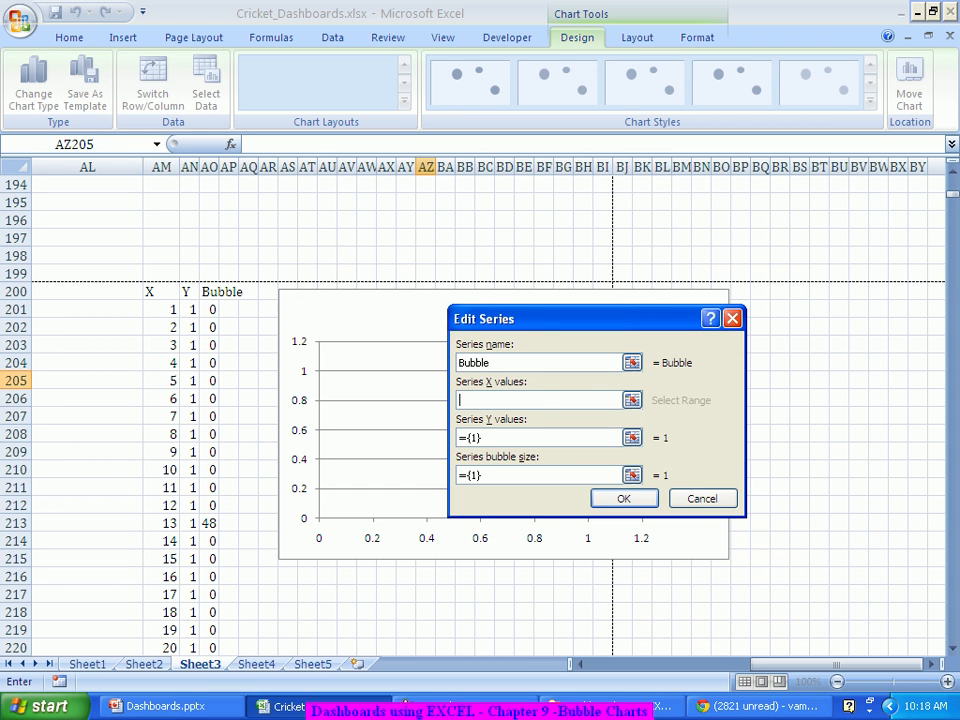
left_click(162, 310)
key("ctrl+shift+Down")
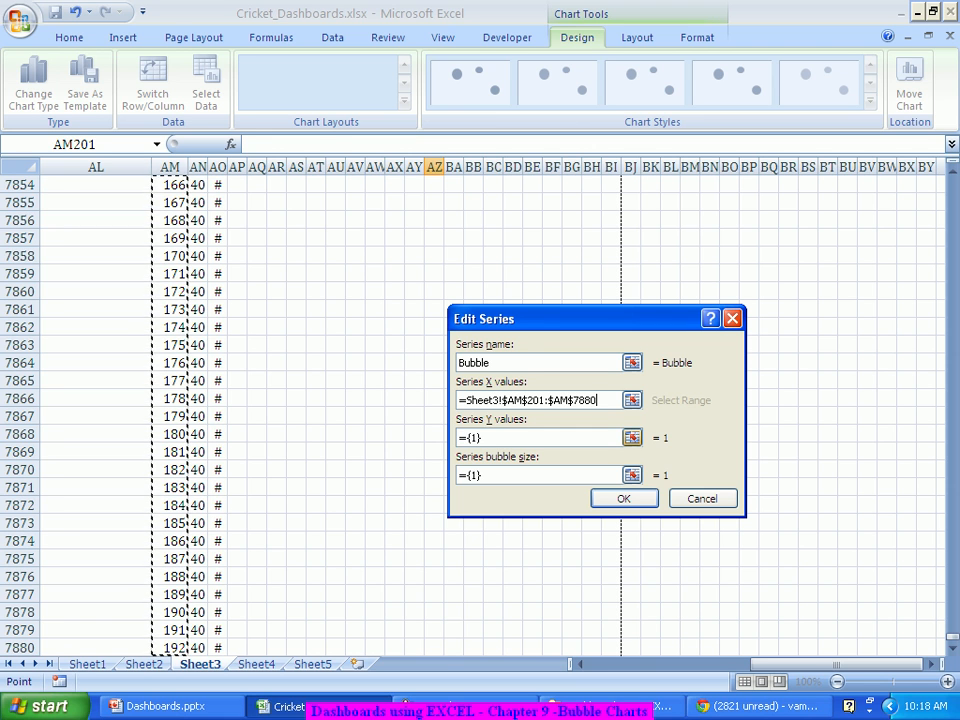
Replace the default Y values of the Bubble series with Sheet3 range AN201:AN7880
left_click(490, 438)
key("BackSpace")
key("BackSpace")
key("BackSpace")
key("BackSpace")
left_click(195, 611)
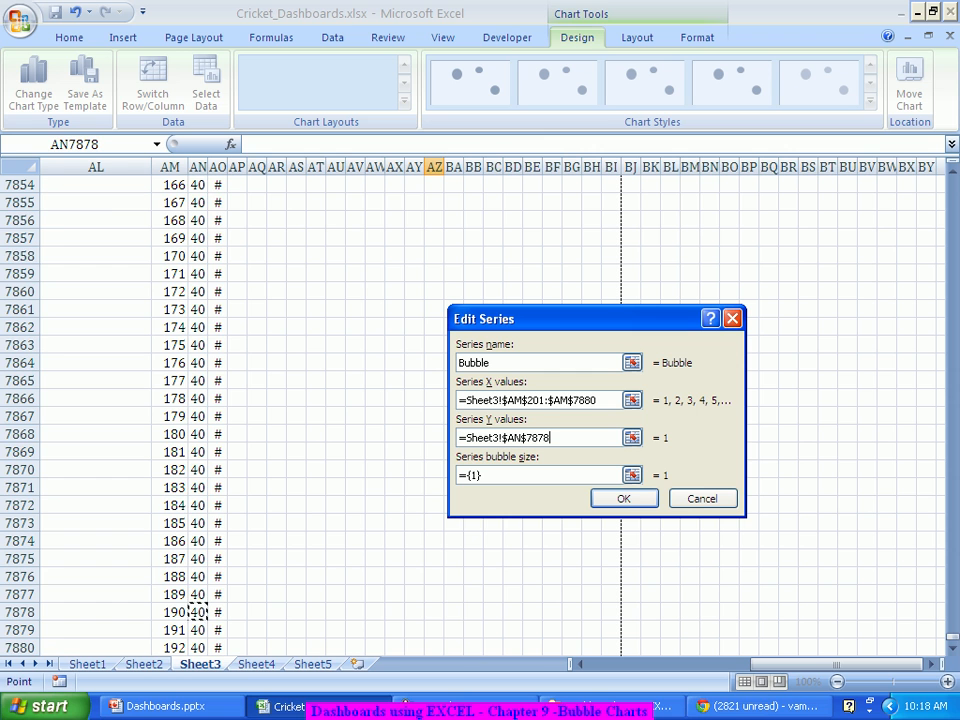
key("ctrl+Up")
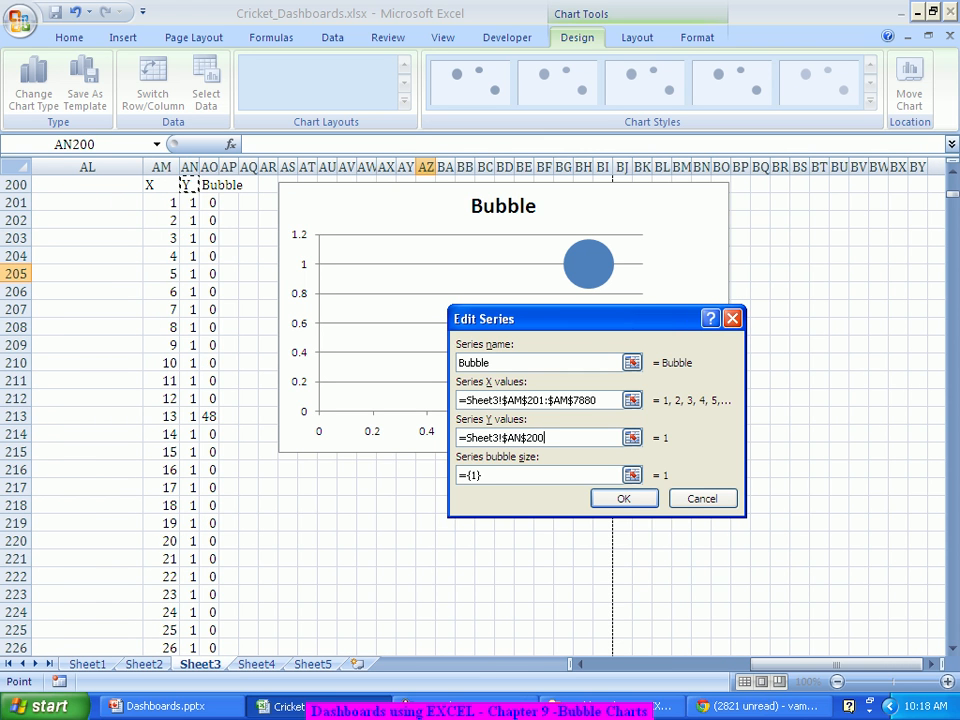
key("Down")
key("ctrl+shift+Down")
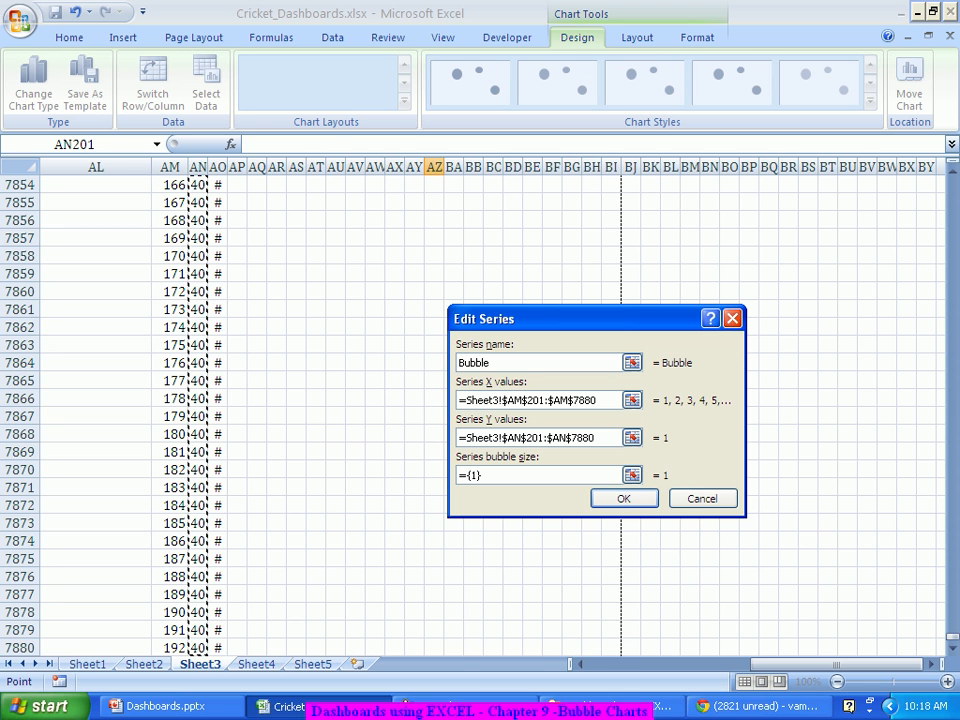
Set the bubble size of the Bubble series to Sheet3 range AO201:AO7880 and apply the chart's data source settings
key("Tab")
key("BackSpace")
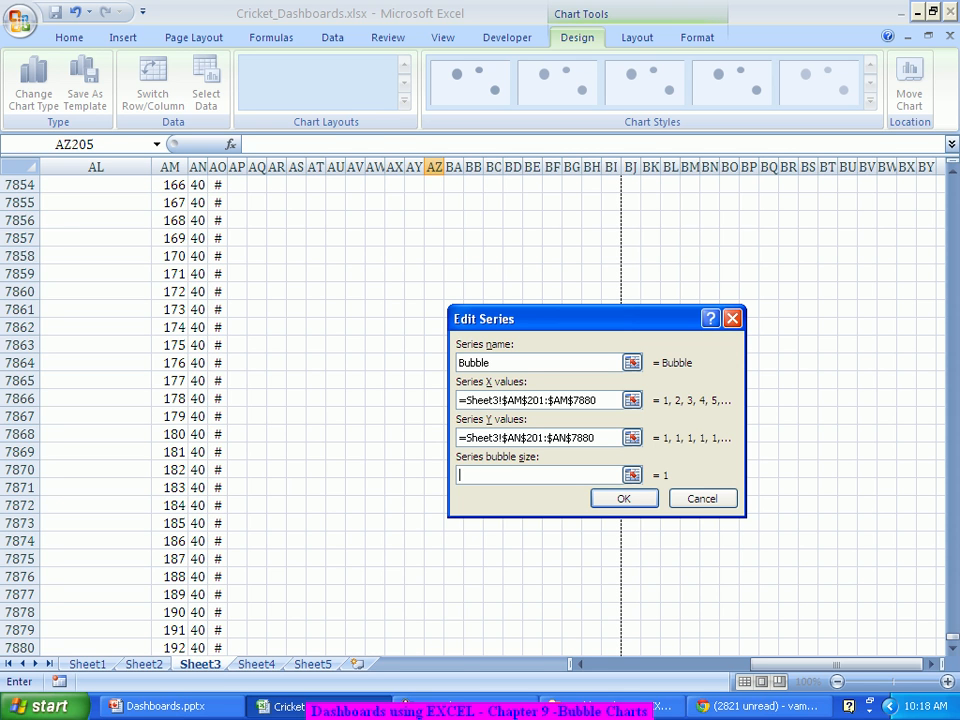
left_click(217, 630)
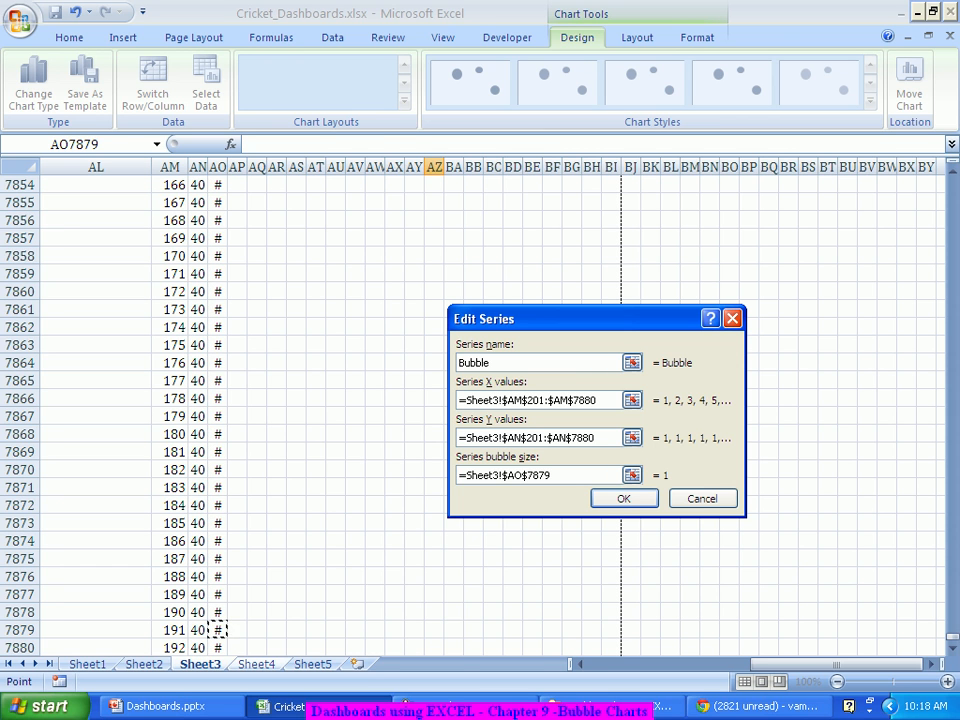
key("ctrl+Up")
key("Down")
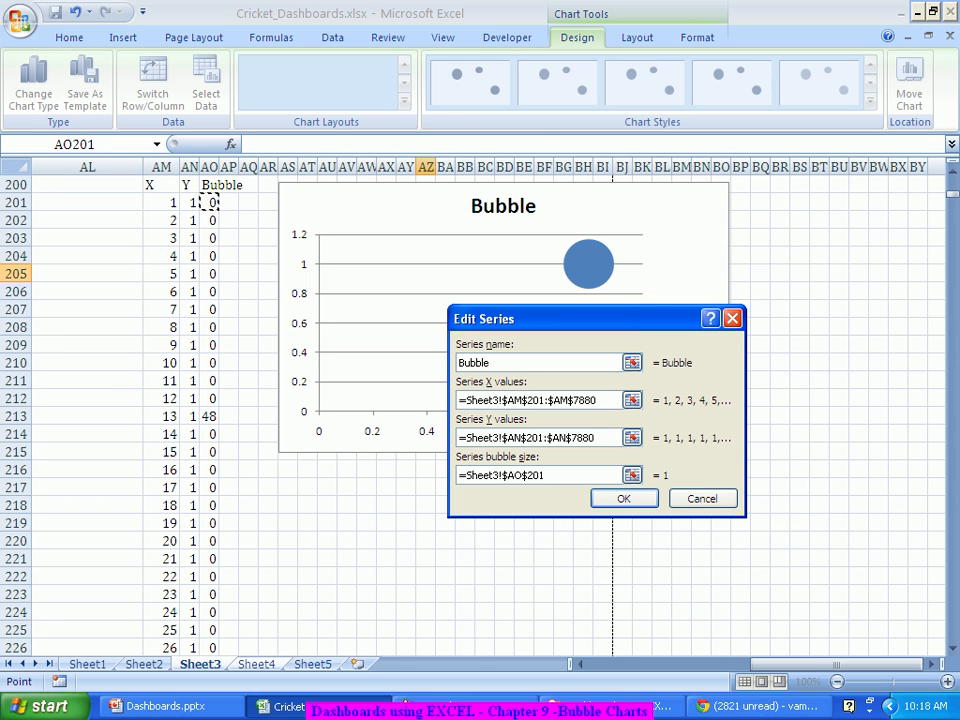
key("ctrl+shift+Down")
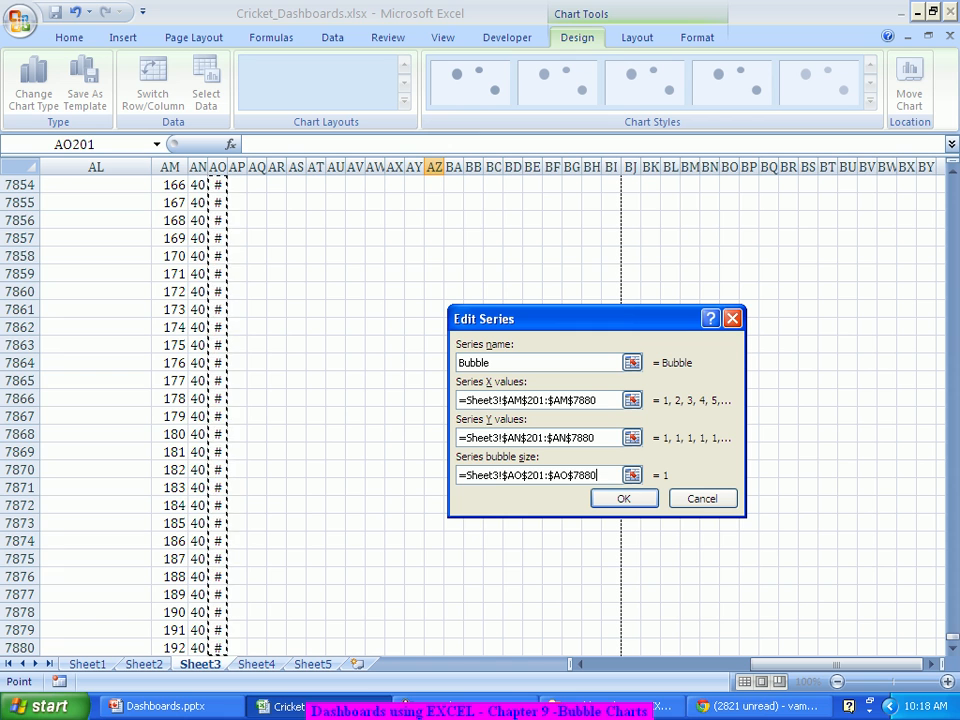
key("Tab")
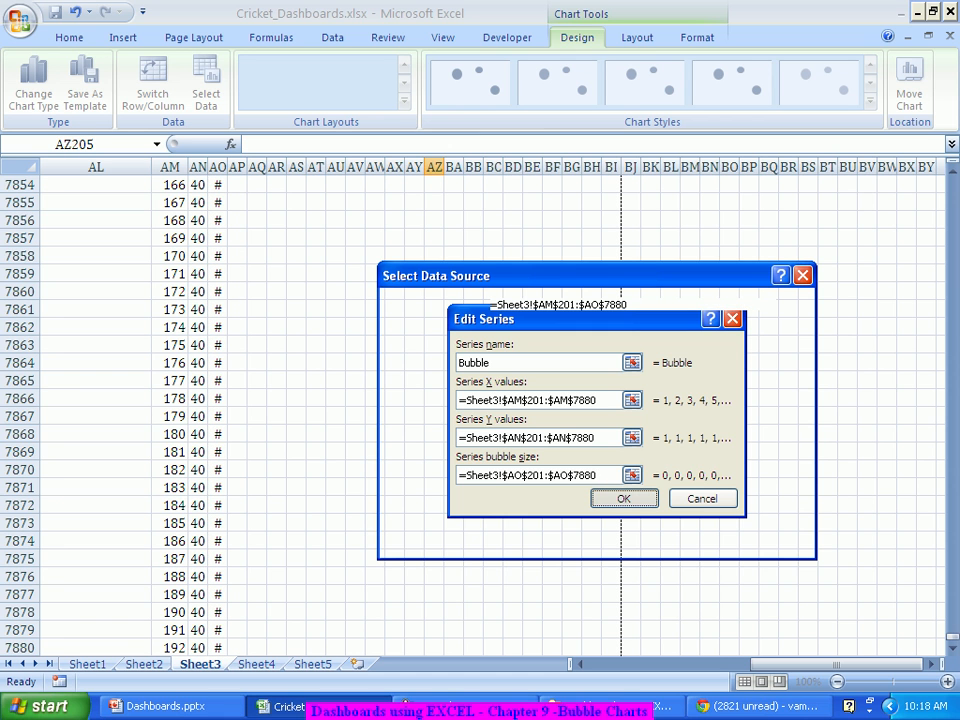
key("Return")
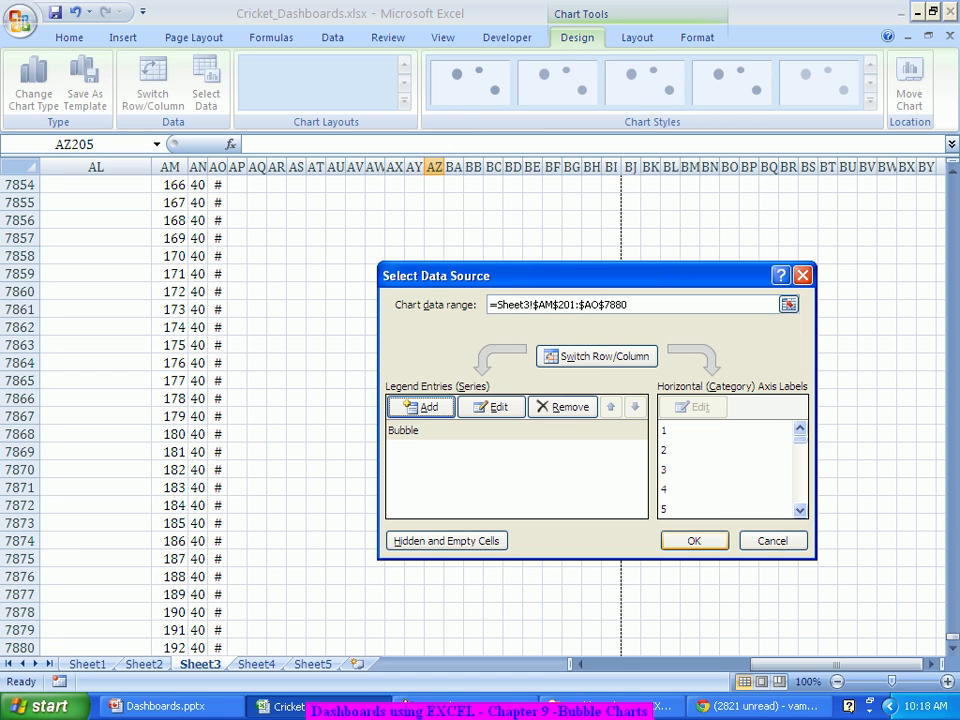
key("Return")
Return to the Bubble header in AO200 and view the finished bubble chart
scroll(480, 410, "up", 13)
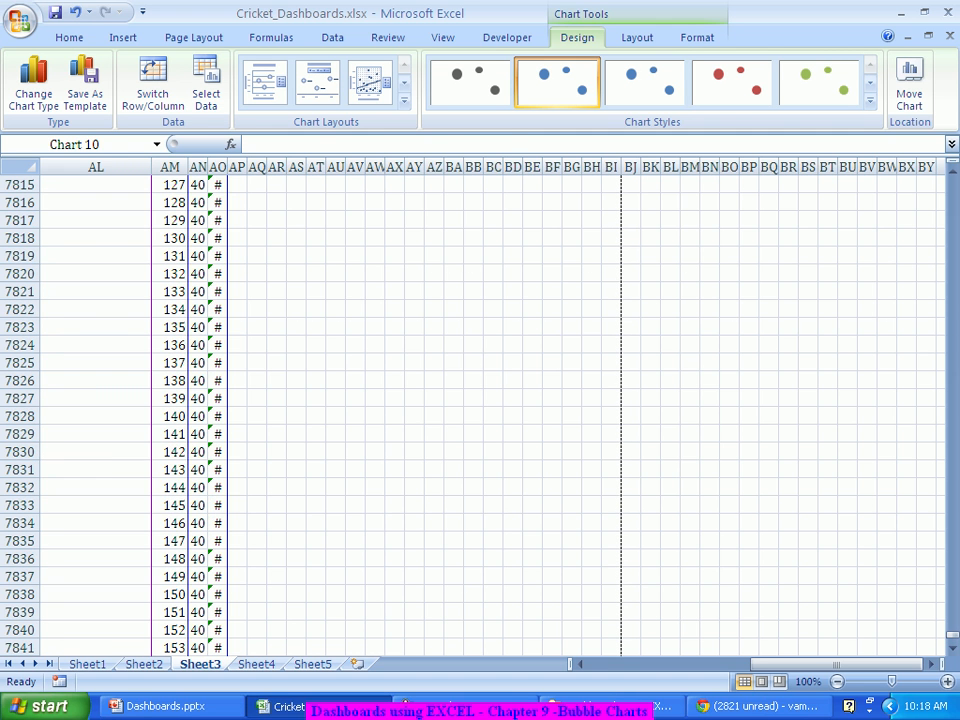
left_click(217, 505)
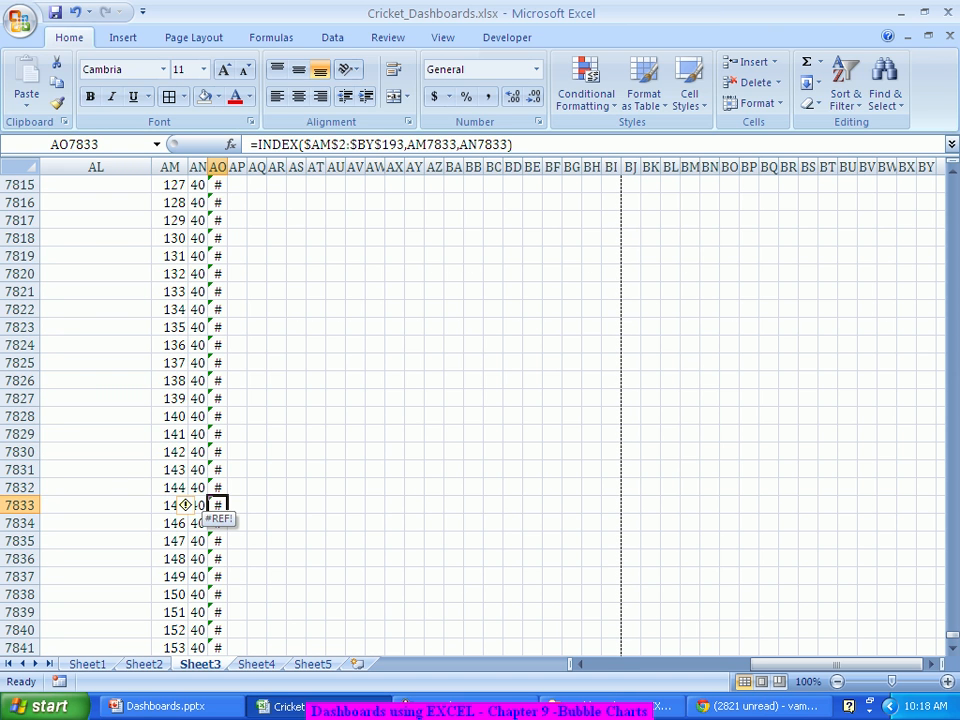
key("ctrl+Up")
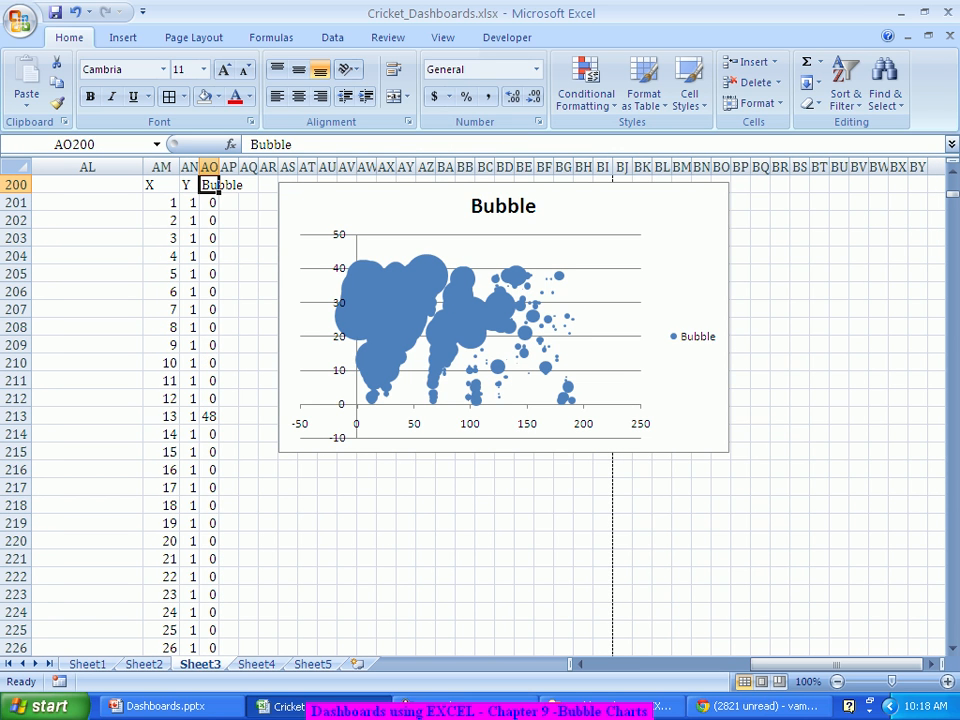
Edit the chart's Bubble series and replace its X values with Sheet3 range AN201:AN7880
left_click(715, 445)
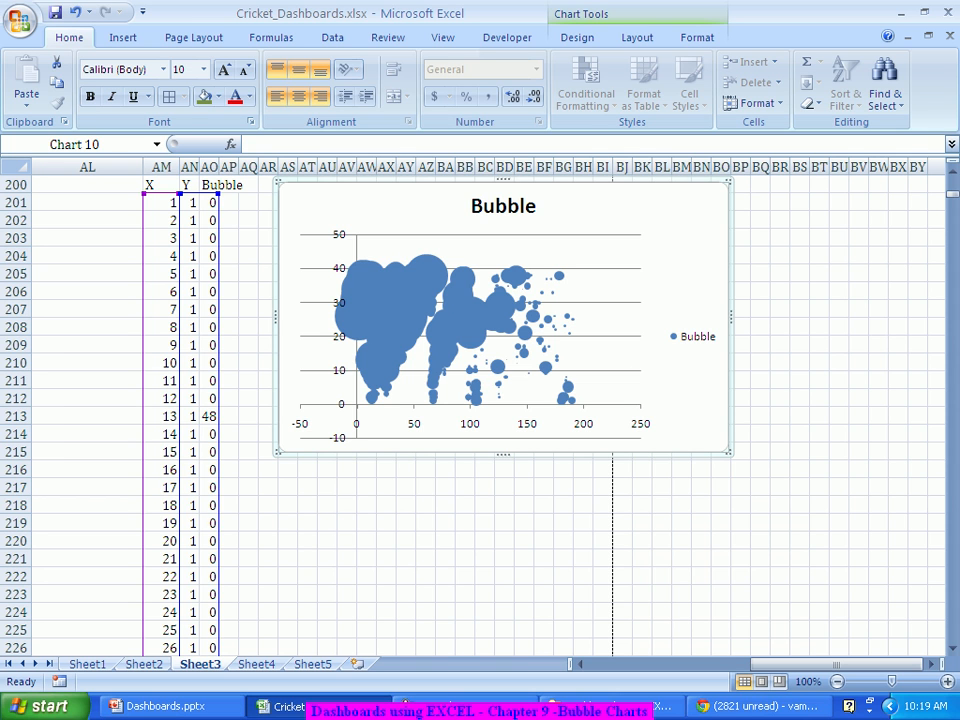
right_click(716, 377)
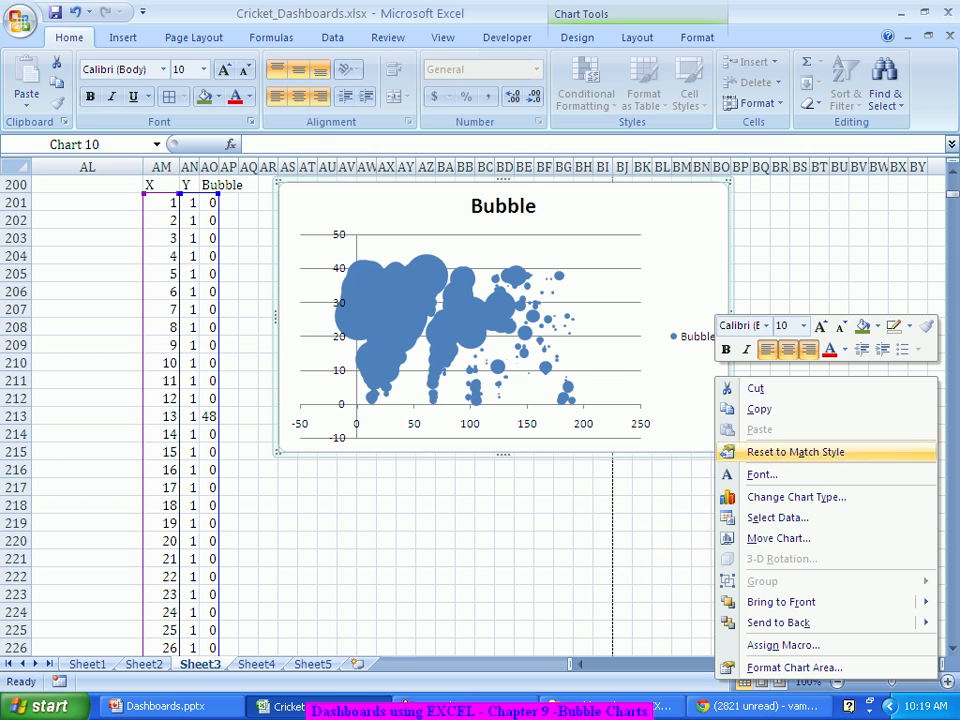
left_click(778, 517)
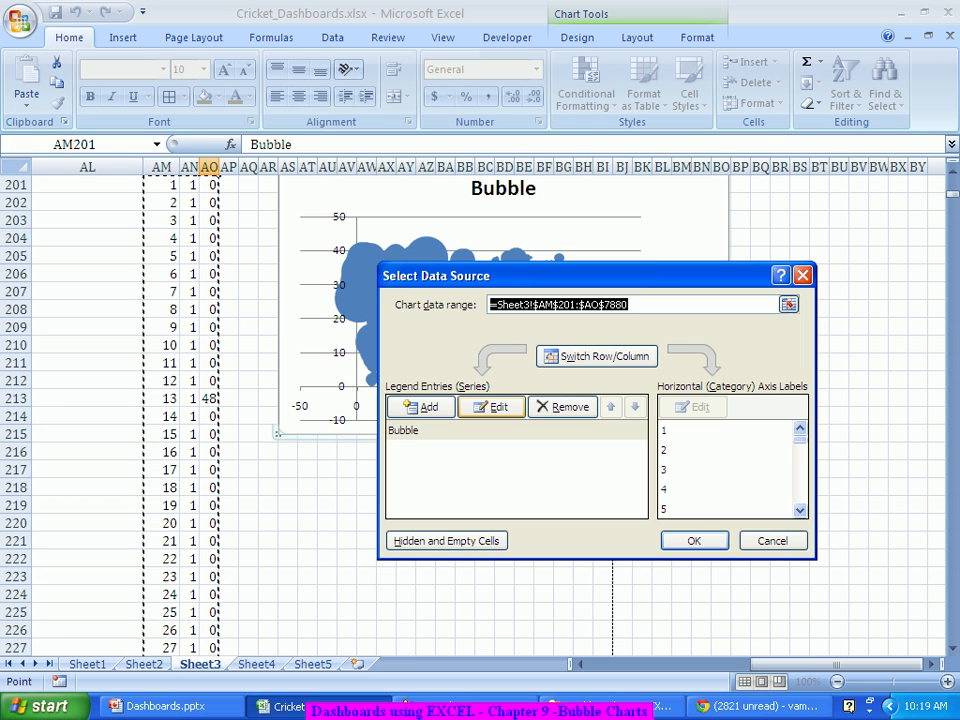
left_click(491, 407)
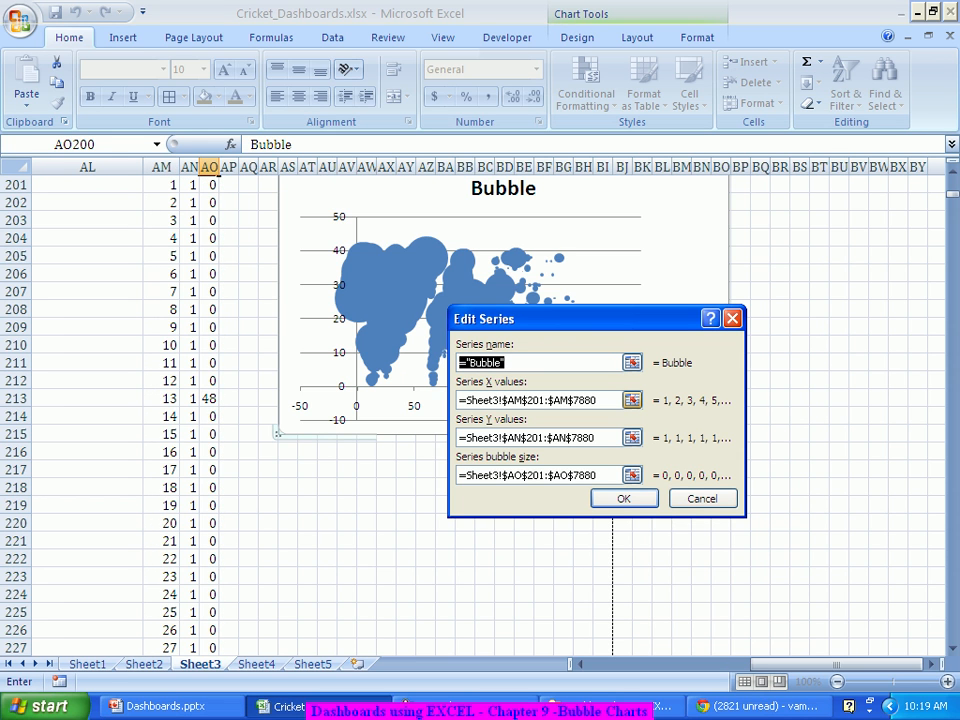
key("Tab")
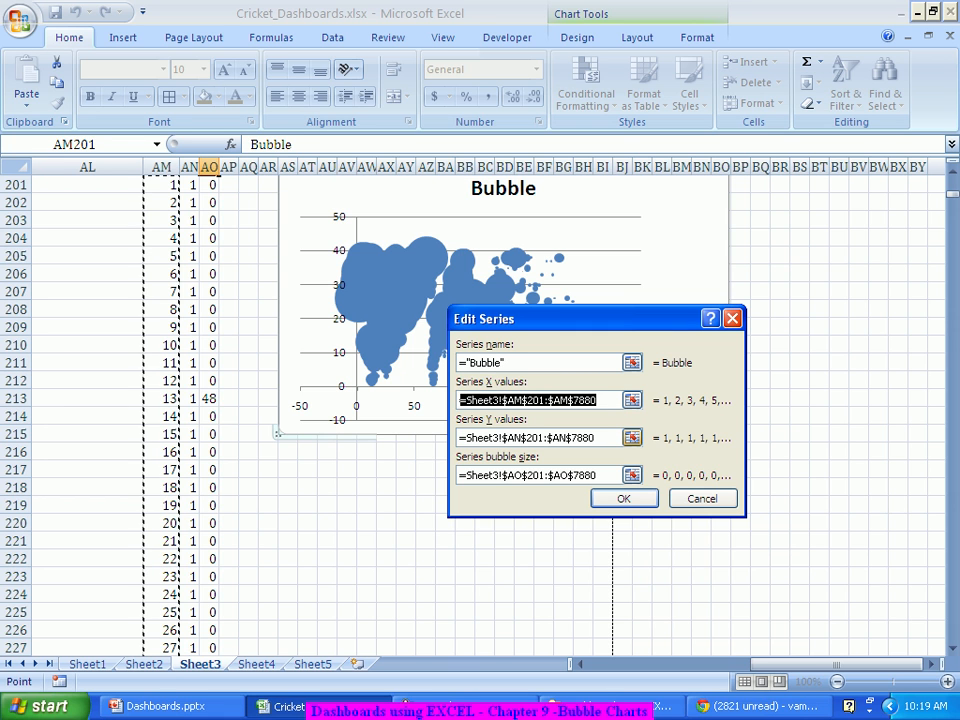
key("Delete")
scroll(470, 410, "up", 2)
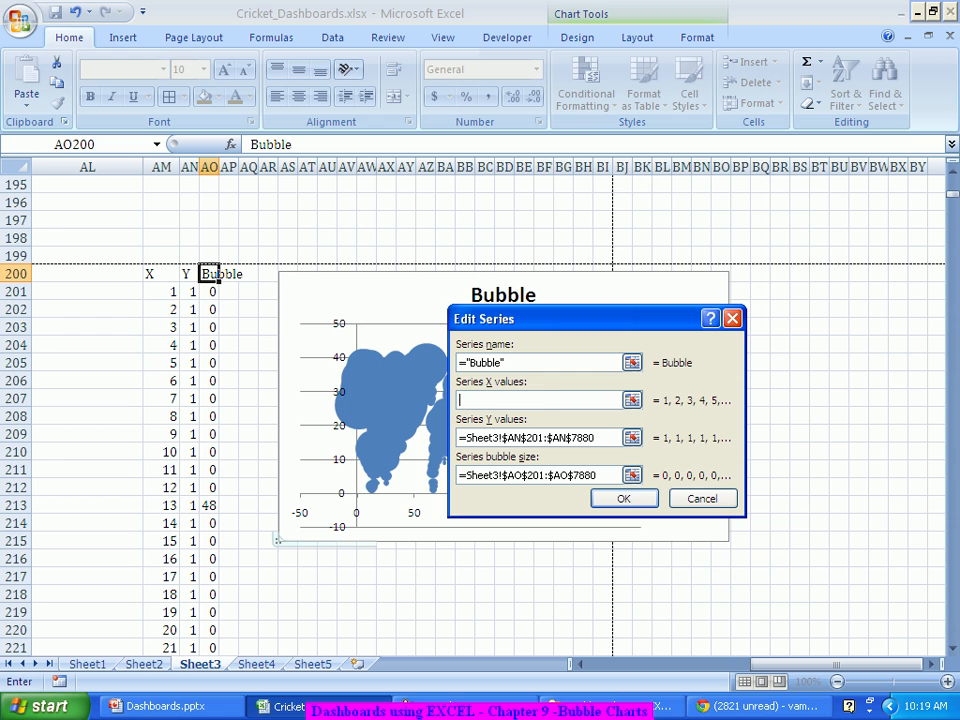
left_click(190, 292)
key("ctrl+shift+Down")
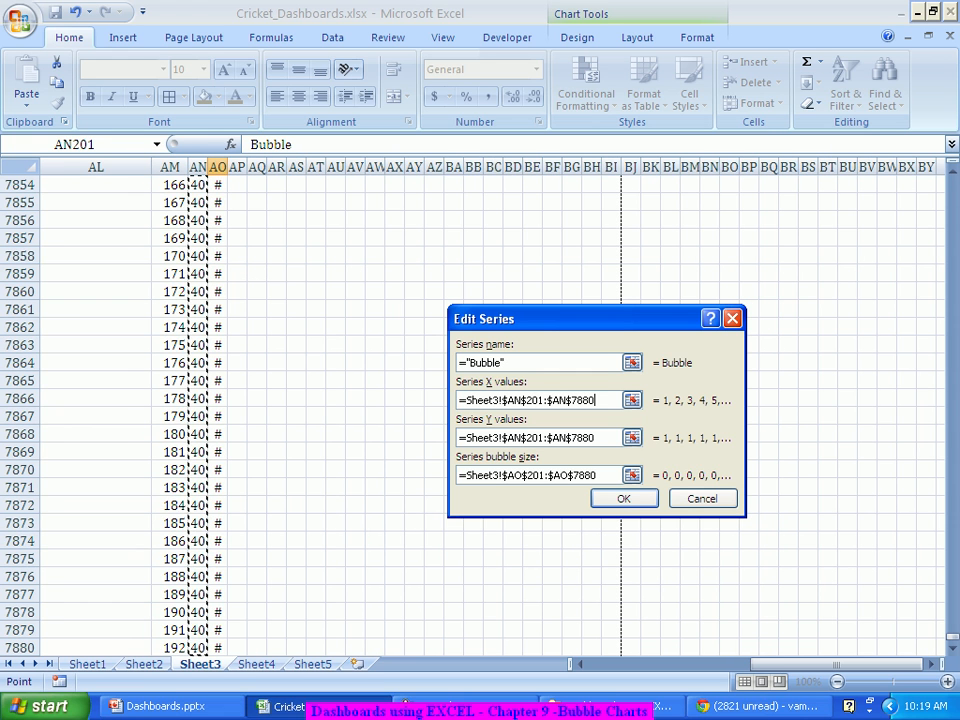
Replace the Bubble series' Y values with Sheet3 range AM201:AM7880 and apply the chart's data source settings
left_click(632, 437)
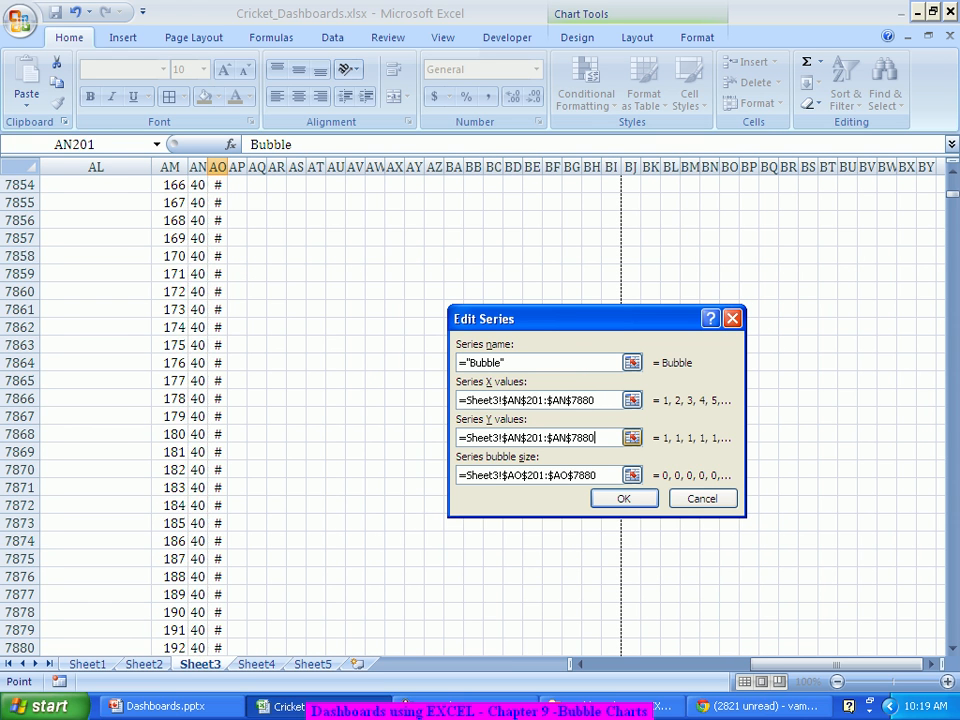
key("shift+Home")
key("BackSpace")
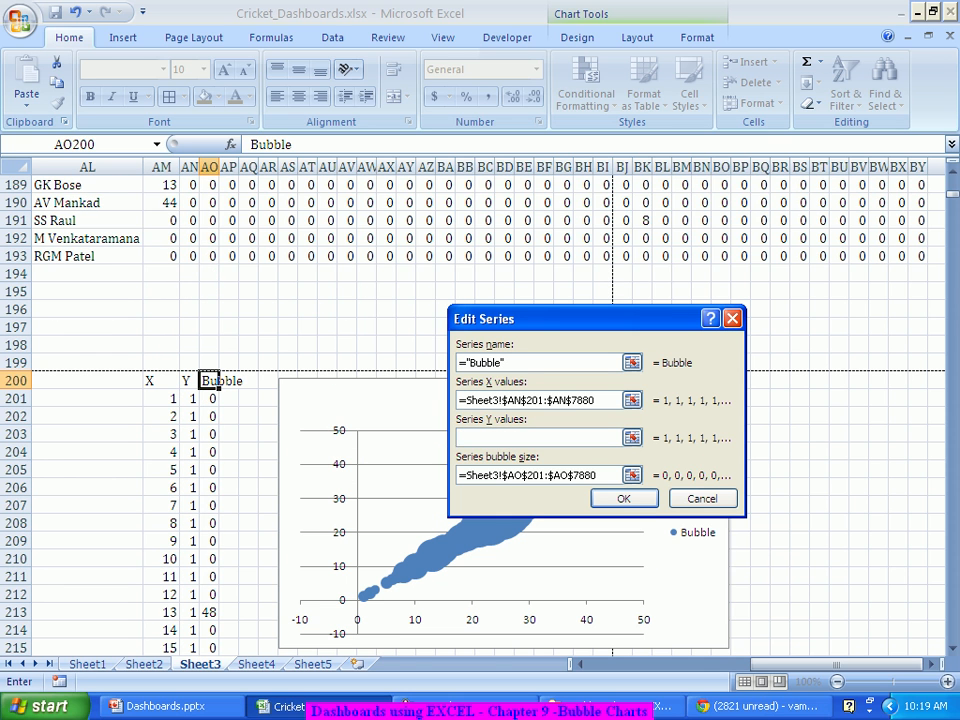
left_click(165, 398)
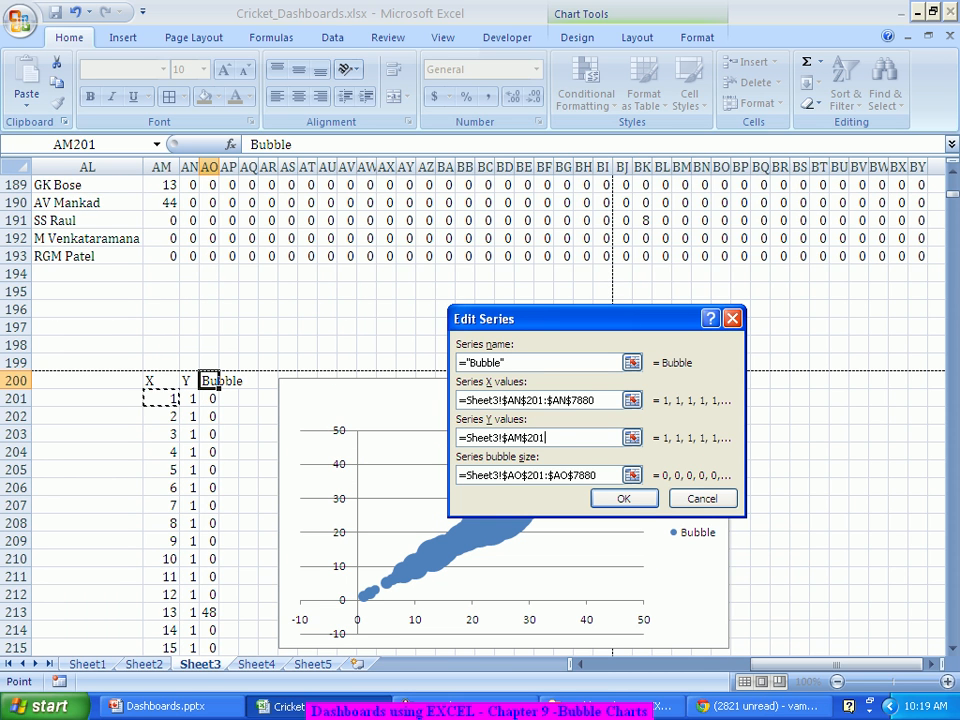
key("ctrl+shift+Down")
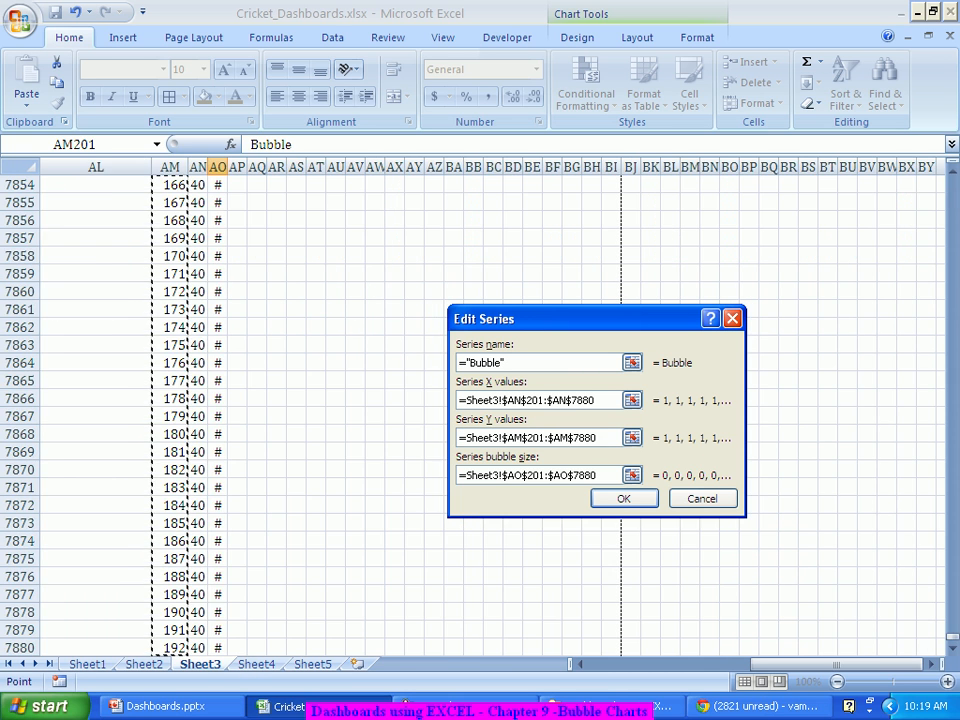
left_click(624, 498)
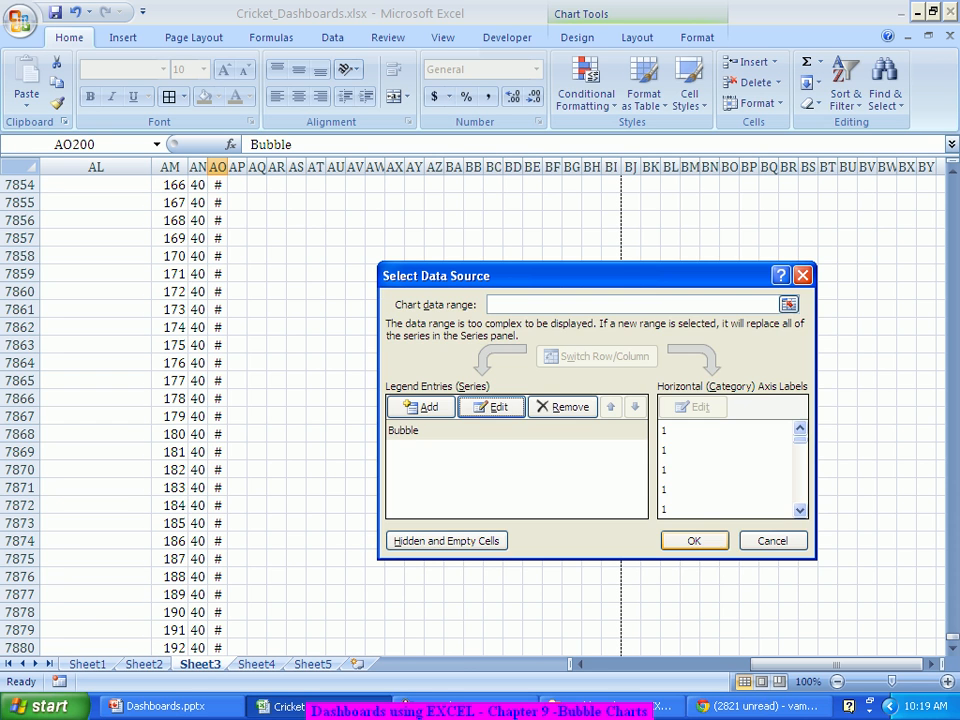
left_click(694, 541)
Return to the Bubble header in AO200 and view the bubble chart with its axes swapped
scroll(694, 541, "up", 12)
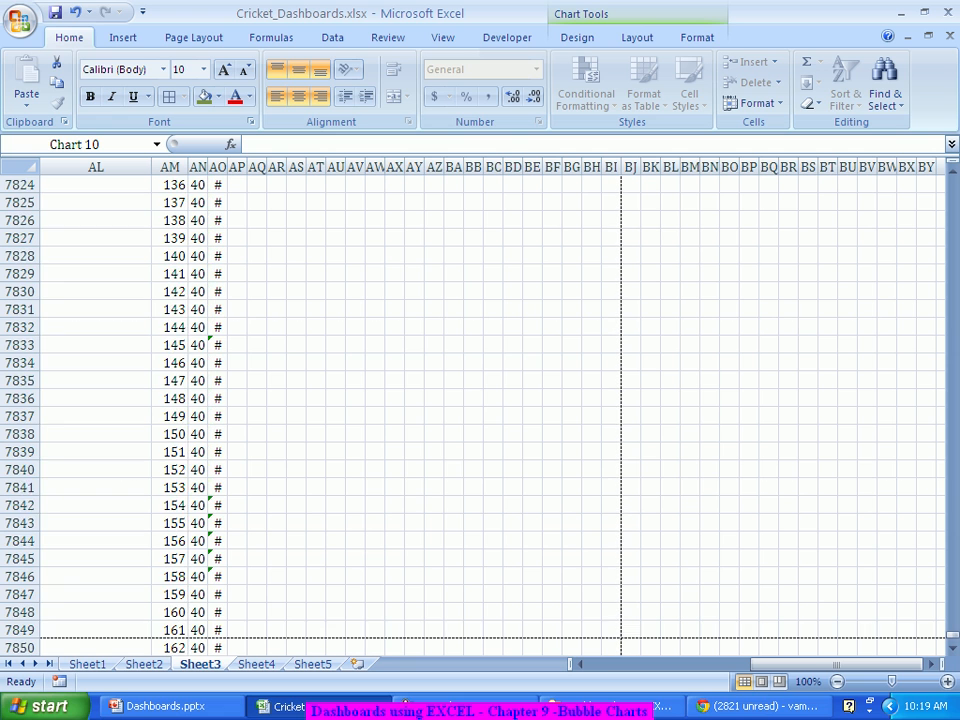
left_click(218, 470)
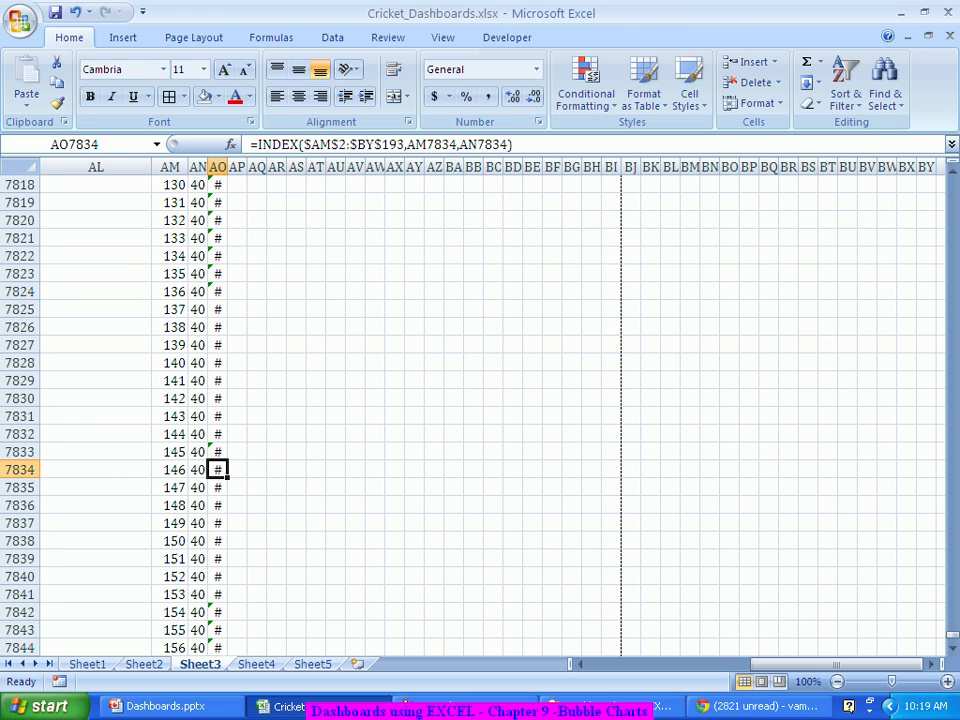
key("ctrl+Up")
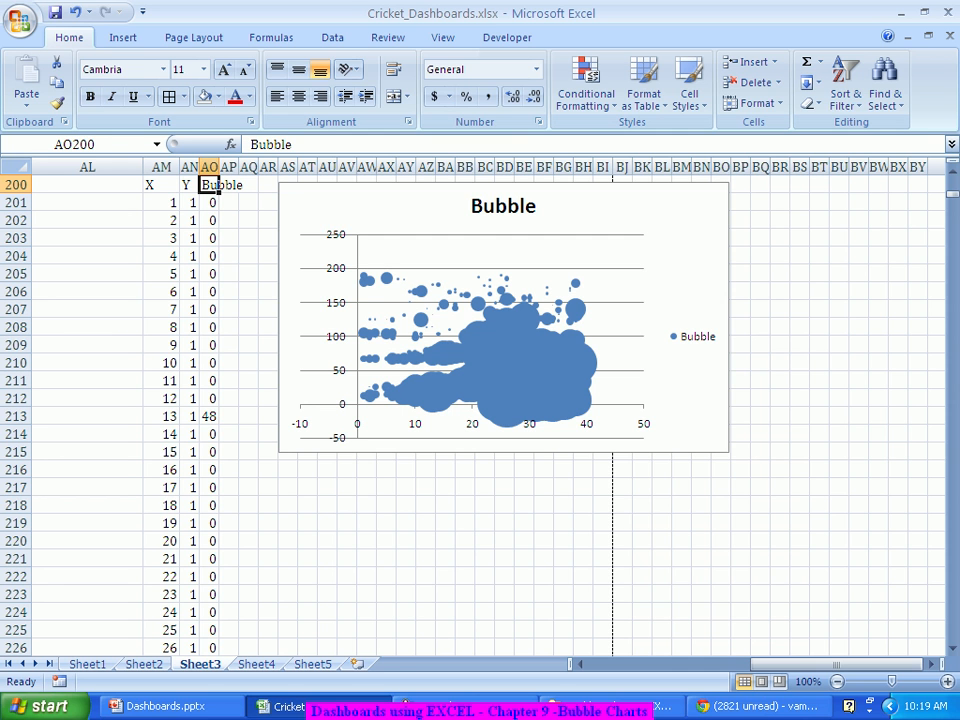
Enlarge the bubble chart from its lower corner so it reaches about column BV and row 221
left_click(676, 260)
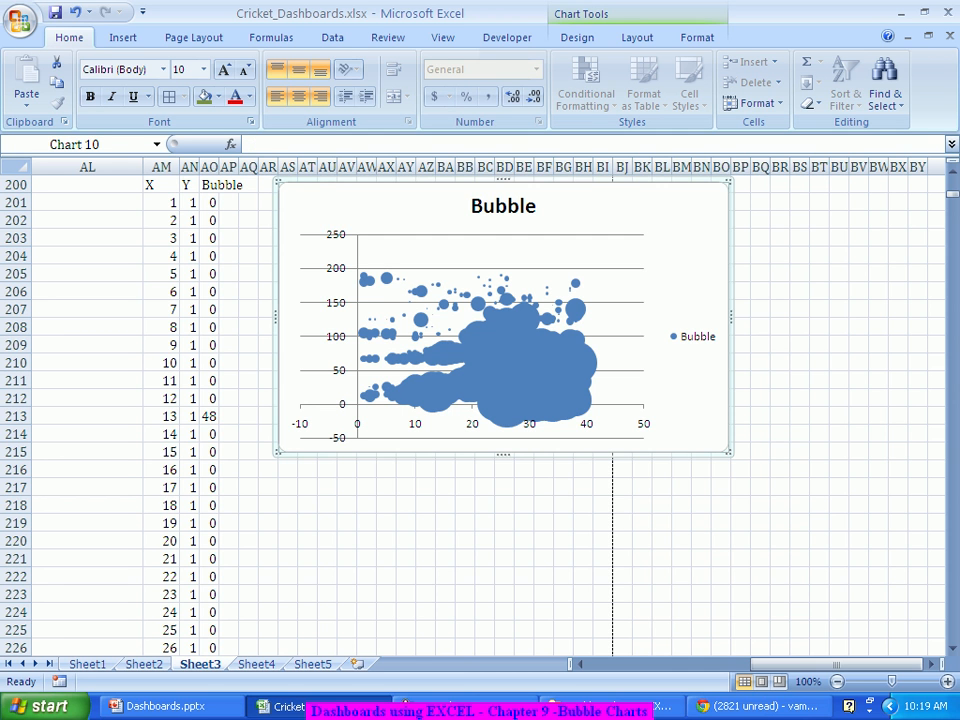
left_click_drag(729, 452, 862, 572)
scroll(480, 415, "up", 9)
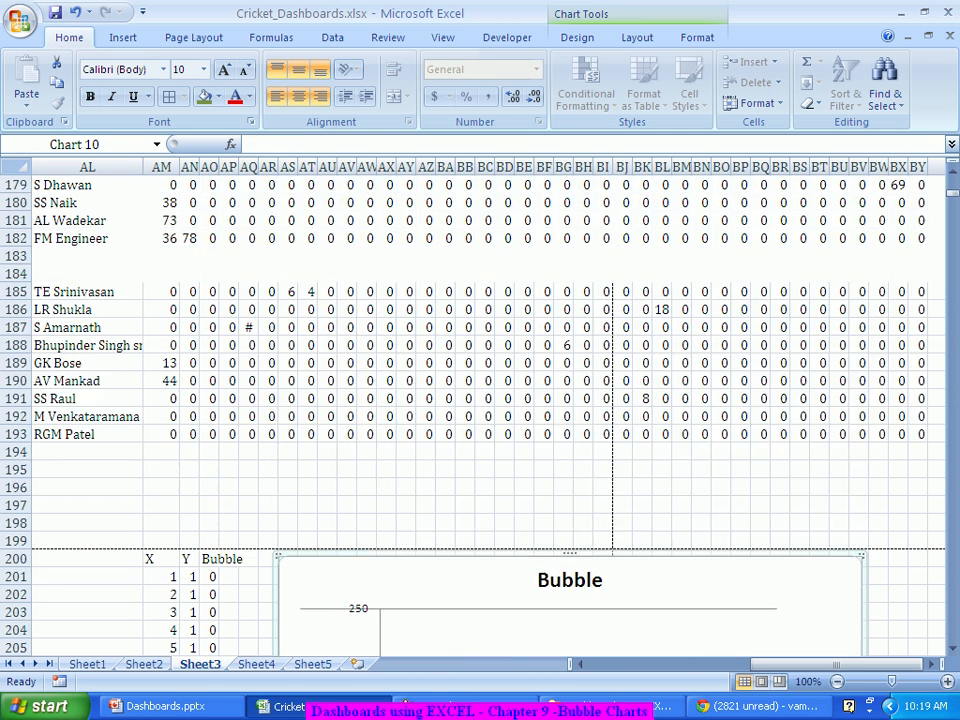
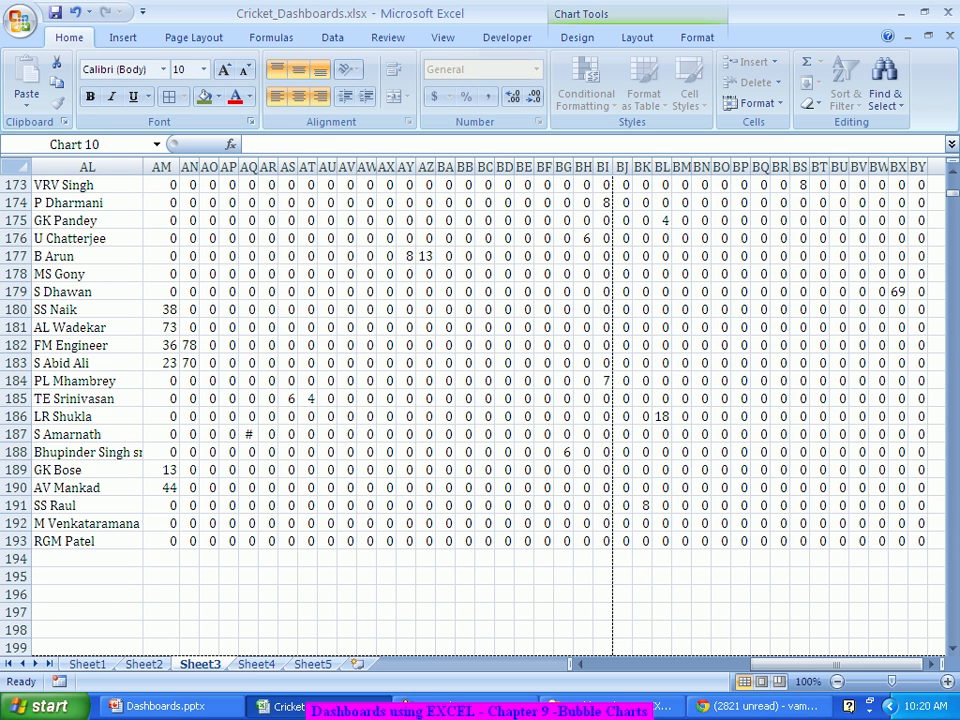
Move the enlarged bubble chart up from row 200 over the player runs table to about row 113
scroll(480, 420, "down", 1)
scroll(480, 420, "up", 3)
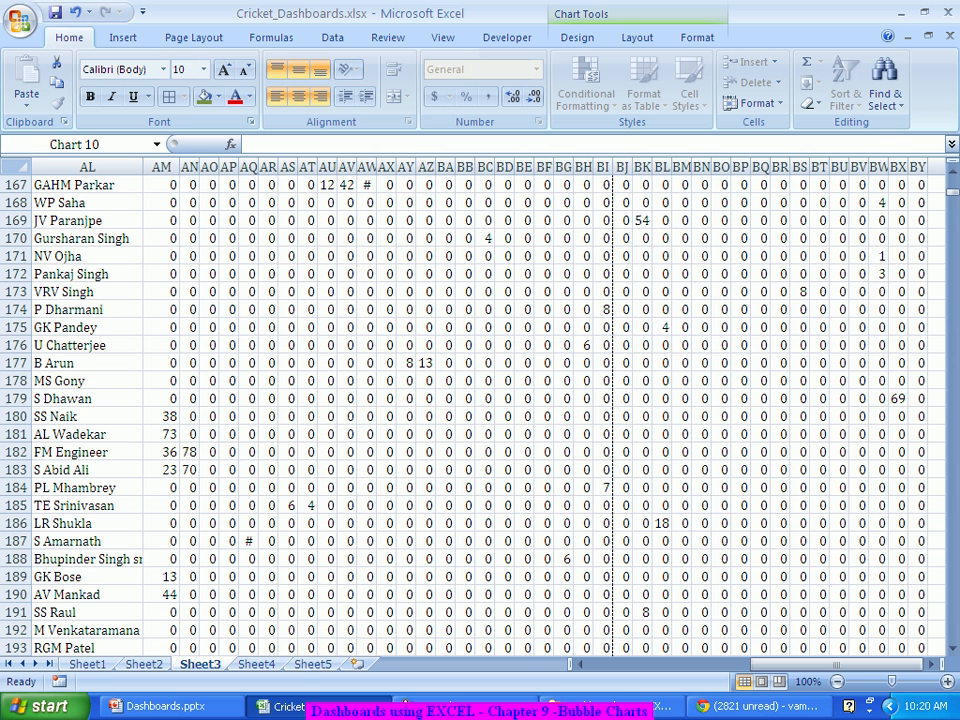
scroll(480, 420, "down", 9)
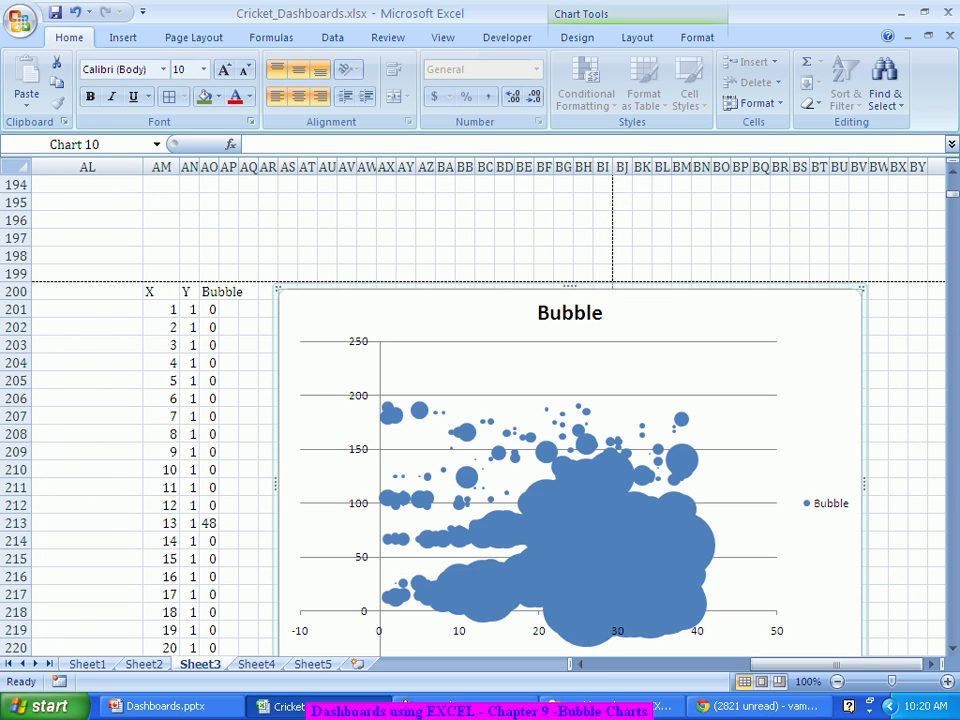
left_click_drag(440, 306, 360, 184)
scroll(360, 184, "up", 3)
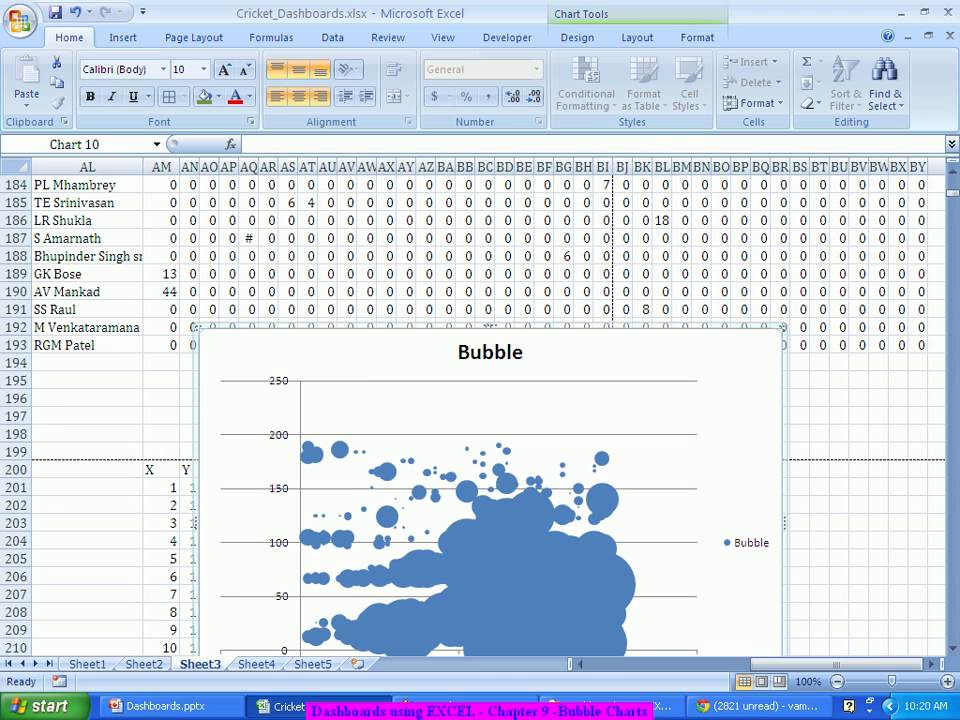
left_click_drag(400, 356, 356, 181)
scroll(300, 300, "up", 9)
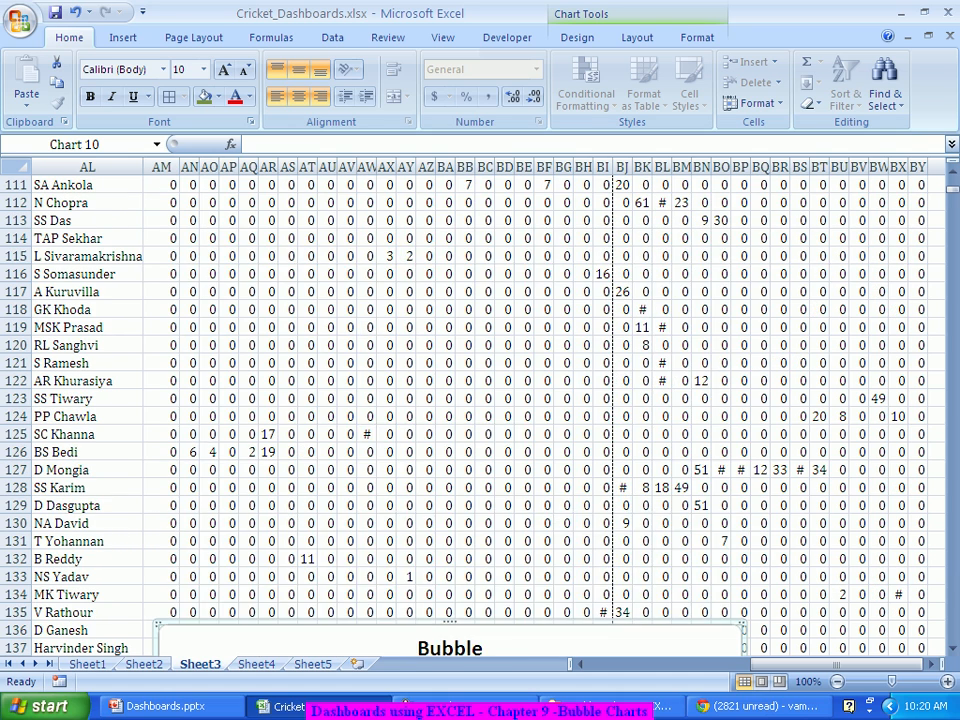
left_click_drag(356, 640, 342, 242)
scroll(480, 400, "up", 3)
left_click(400, 468)
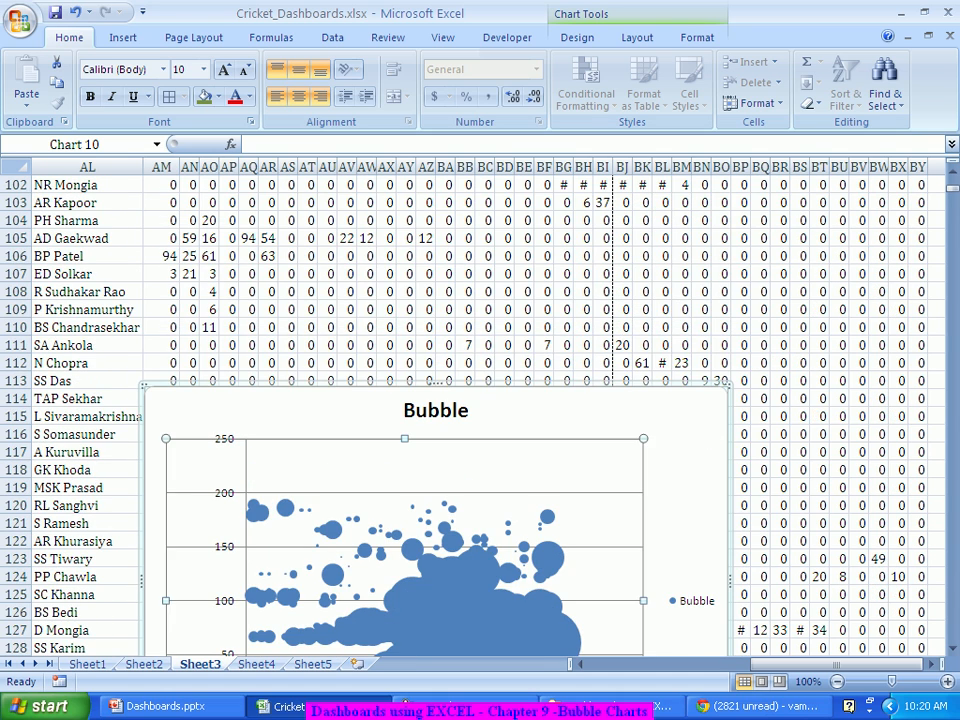
left_click_drag(400, 468, 400, 423)
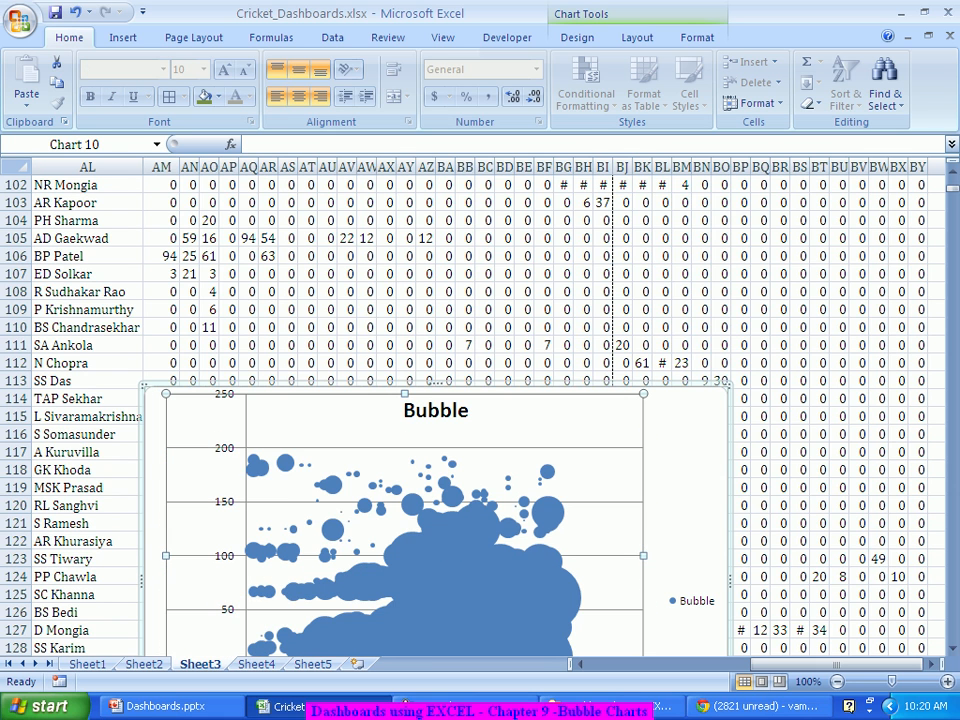
key("ctrl+z")
Move the bubble chart up to row 2, directly below the year headers, and widen it to span columns AM to BY
left_click_drag(350, 408, 352, 174)
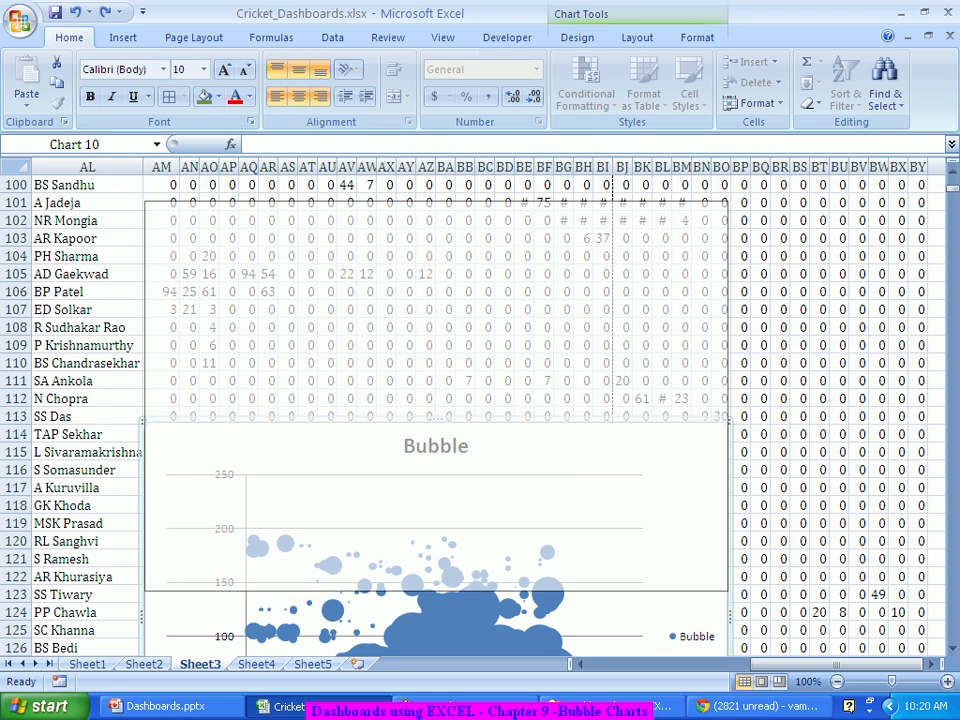
scroll(340, 445, "up", 8)
scroll(352, 458, "down", 1)
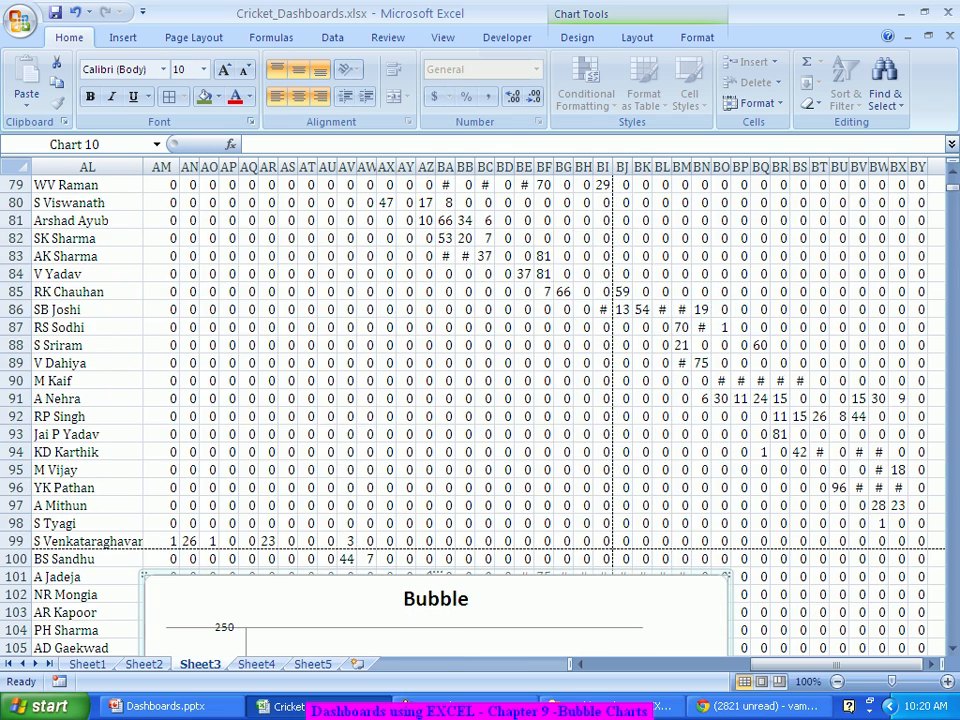
left_click_drag(297, 598, 293, 227)
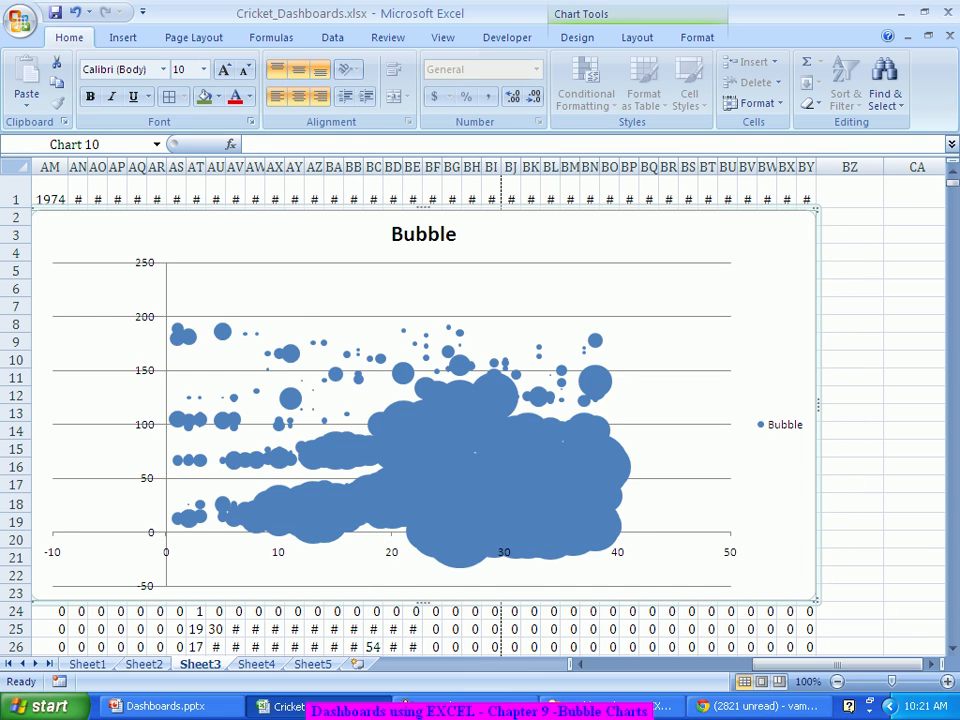
Stretch the bubble chart downward from its lower corner so it covers the whole runs table, ending at row 193
scroll(480, 400, "down", 3)
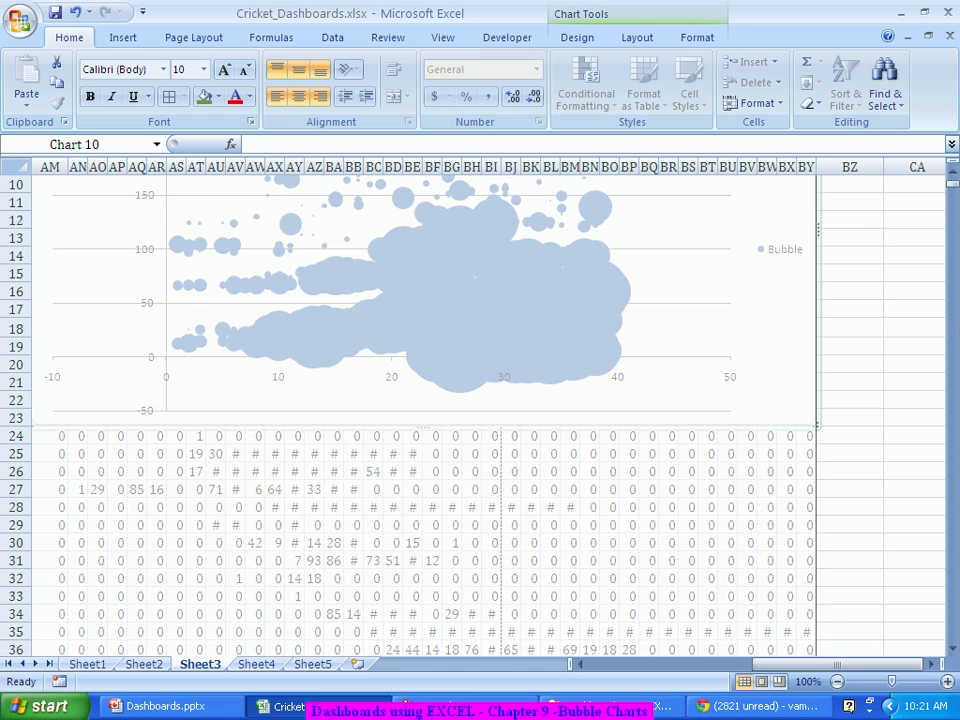
scroll(420, 410, "down", 1)
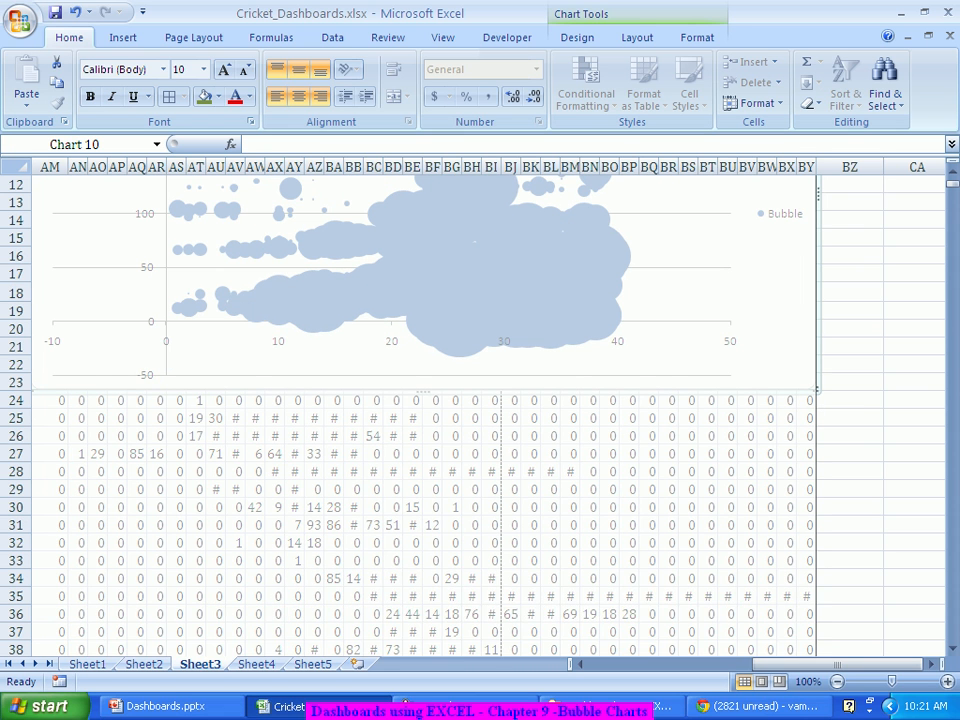
scroll(420, 410, "down", 5)
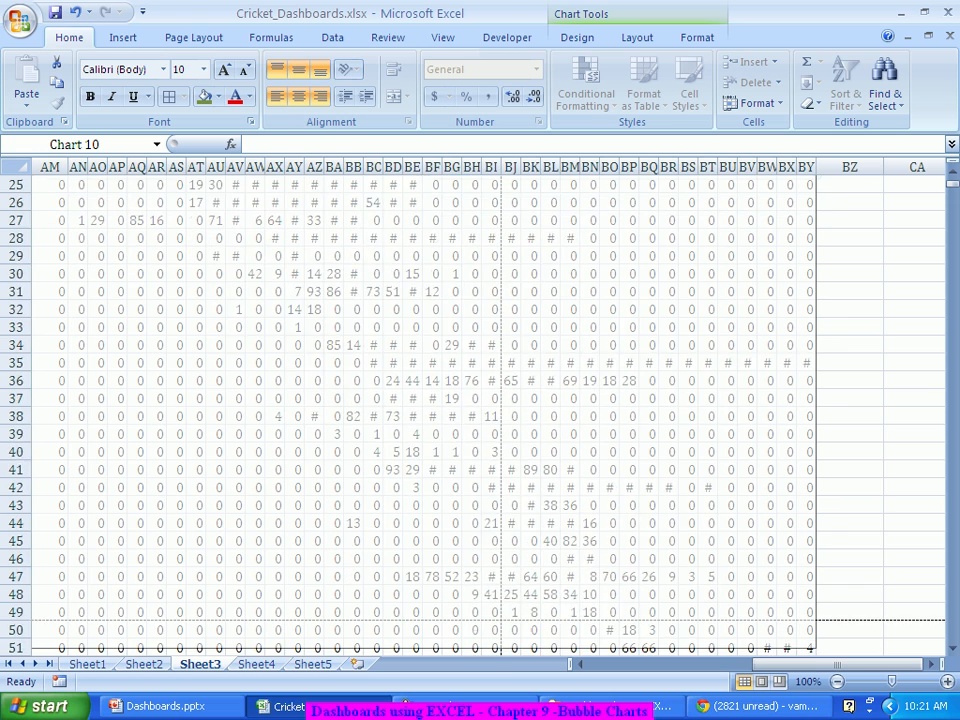
scroll(420, 410, "down", 4)
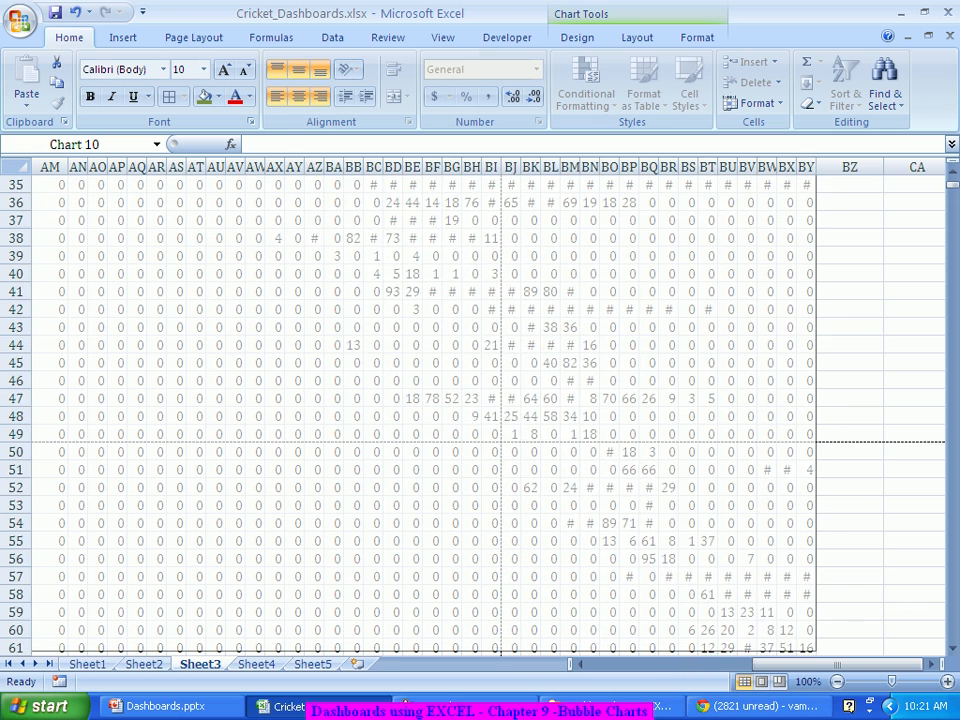
scroll(420, 410, "down", 3)
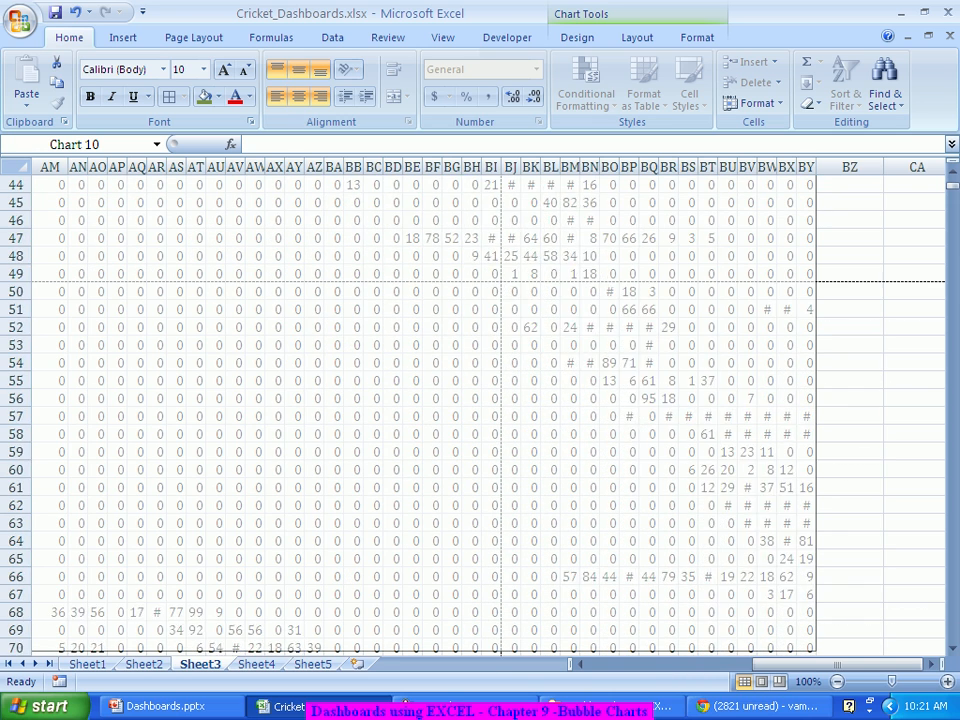
scroll(420, 410, "down", 3)
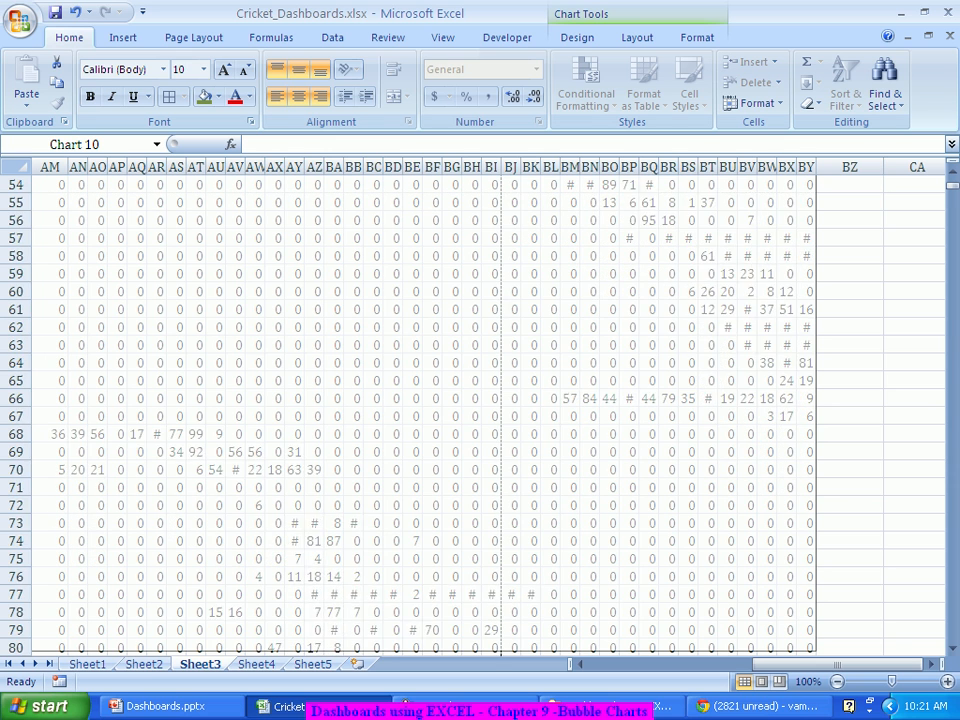
scroll(420, 410, "down", 3)
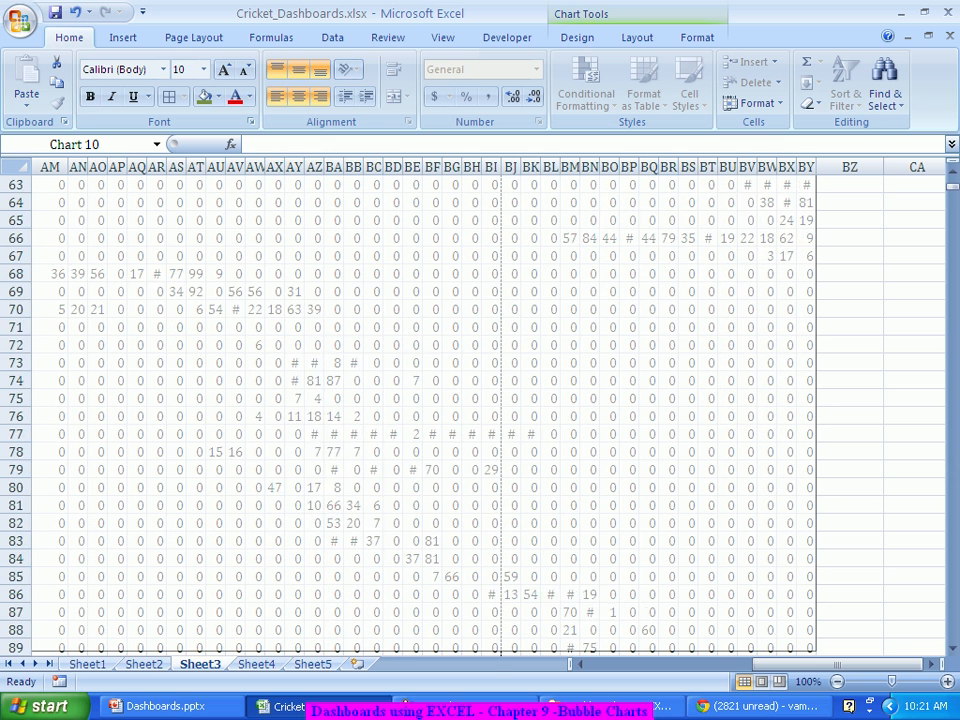
scroll(420, 410, "down", 3)
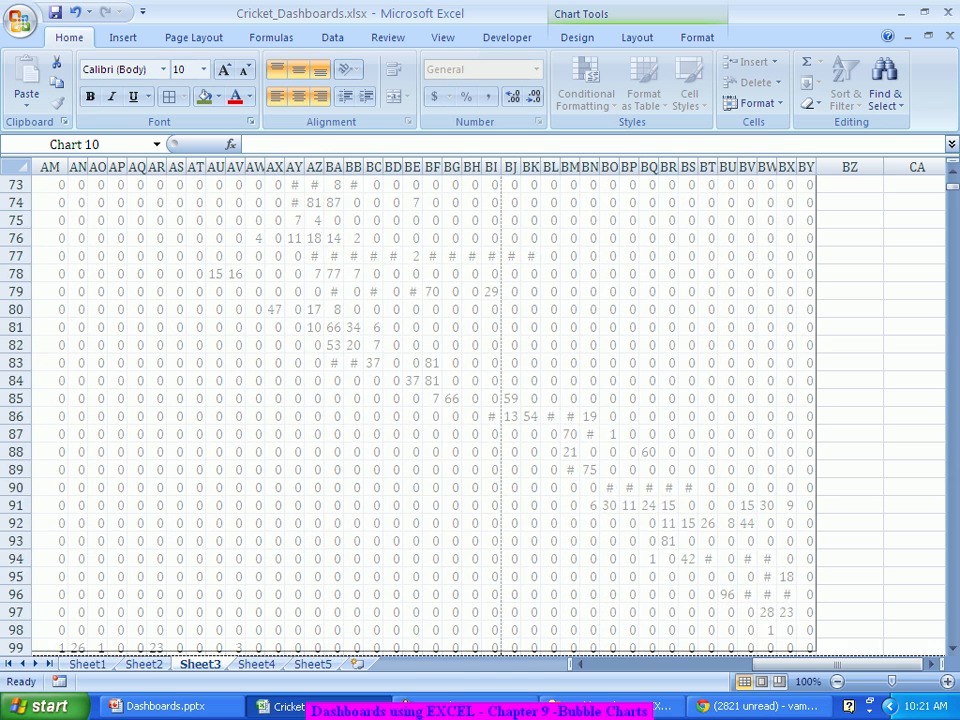
scroll(420, 410, "down", 3)
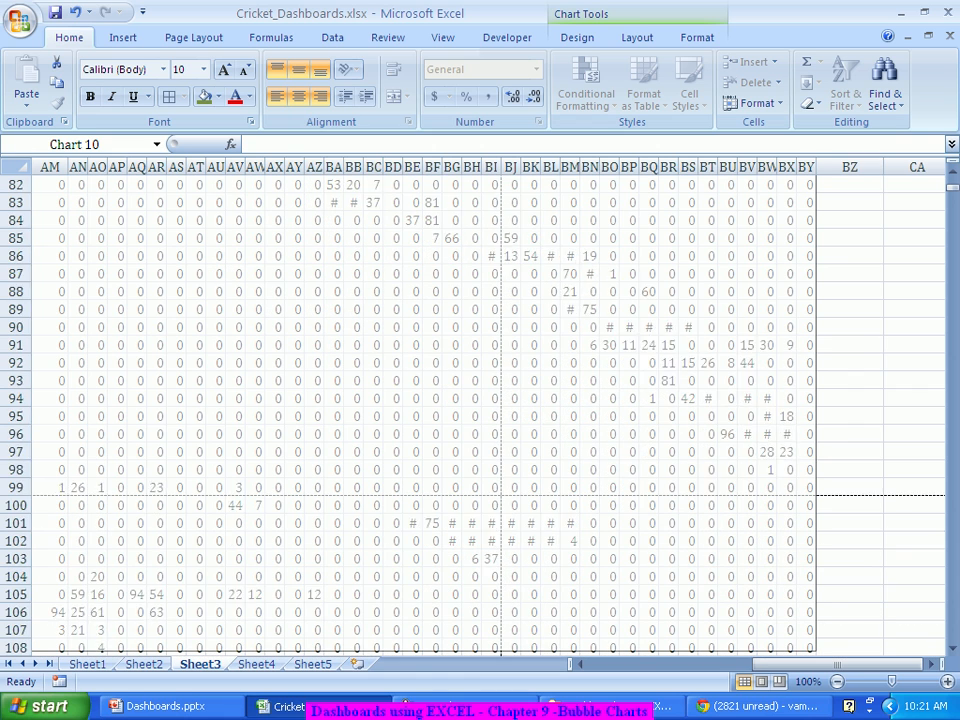
scroll(420, 410, "down", 3)
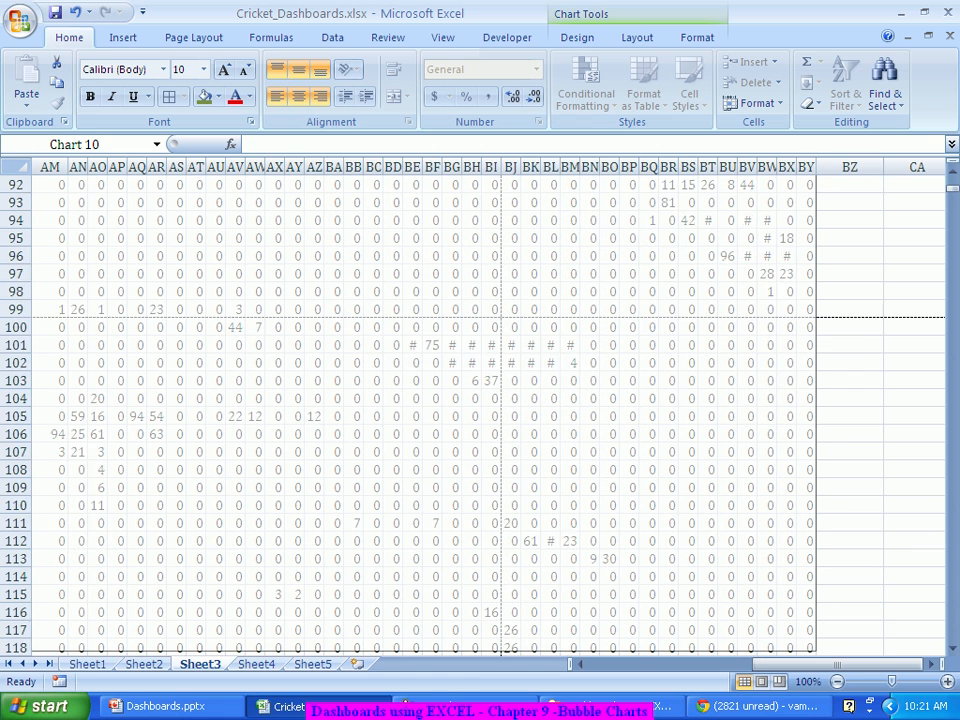
scroll(420, 410, "down", 3)
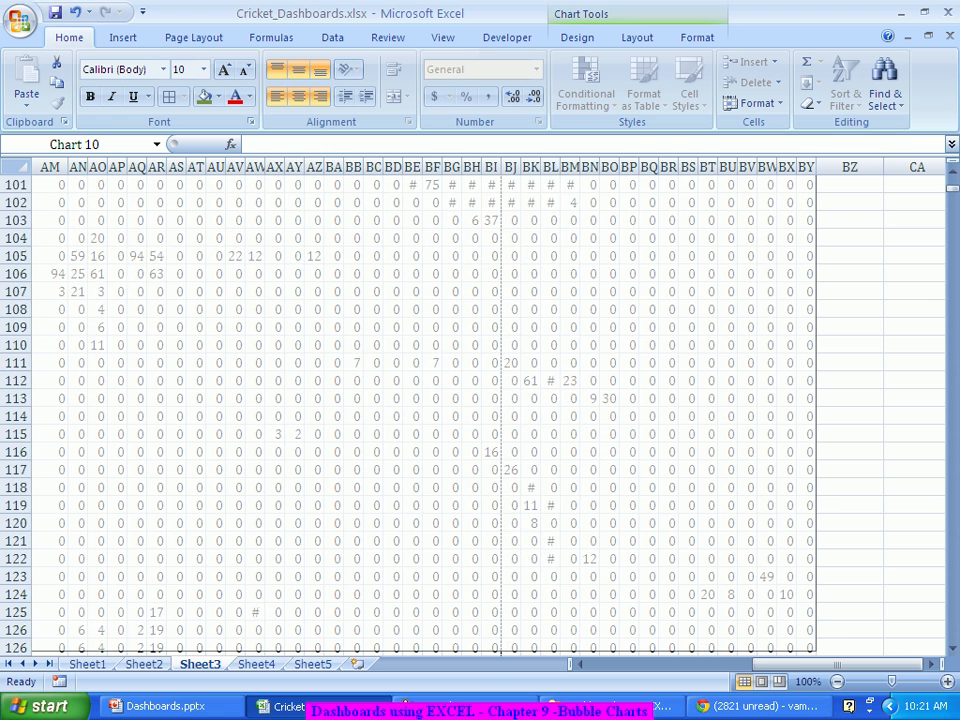
scroll(420, 410, "down", 3)
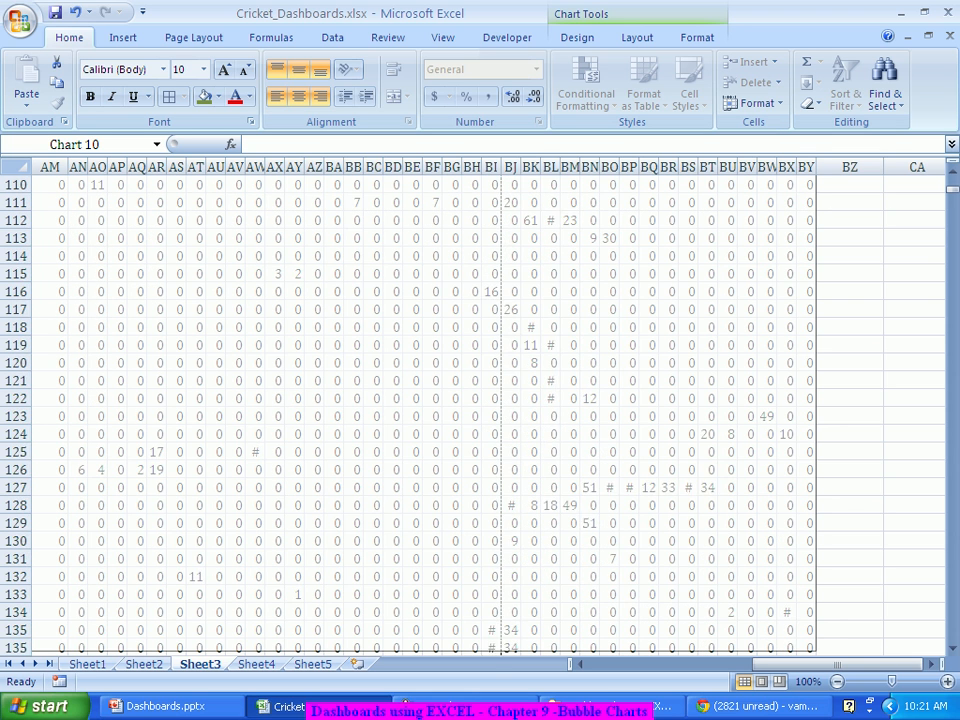
scroll(420, 410, "down", 3)
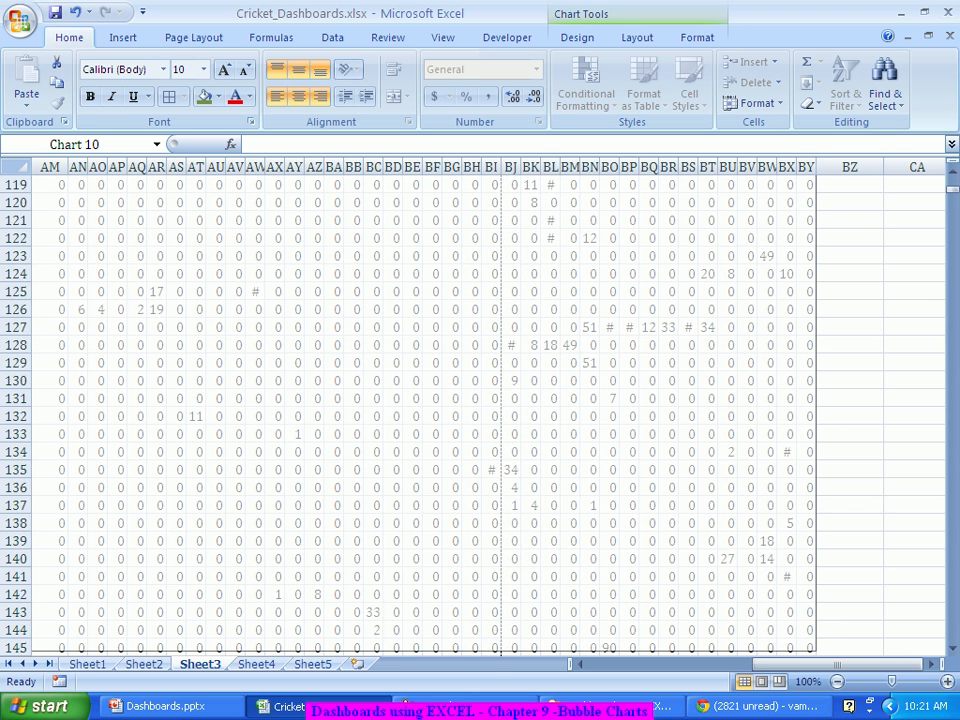
scroll(420, 410, "down", 3)
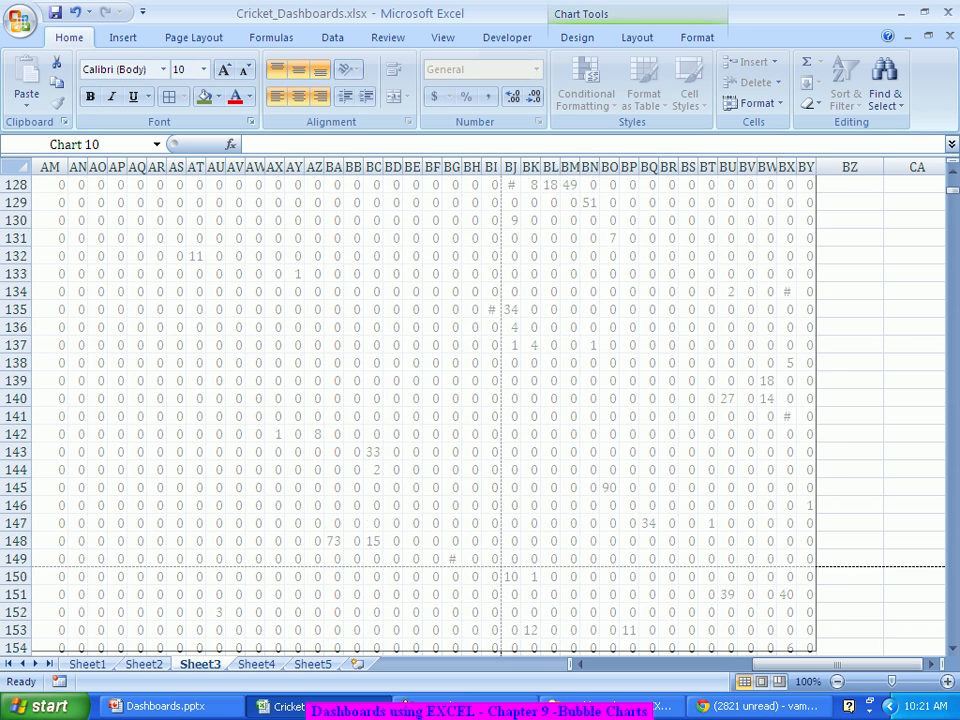
scroll(420, 410, "down", 3)
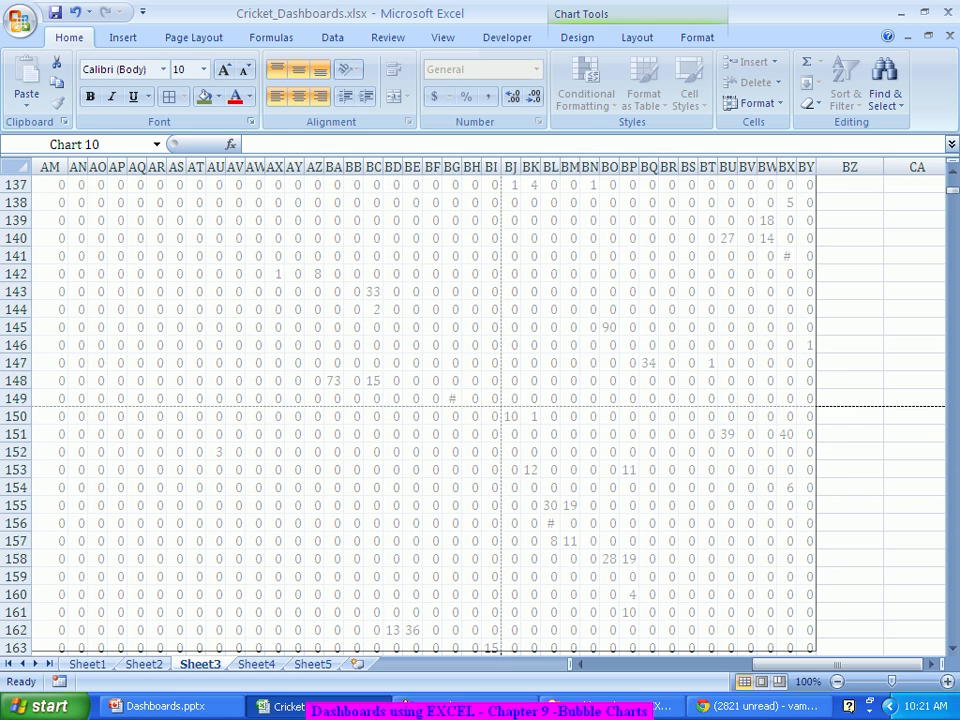
scroll(420, 410, "down", 3)
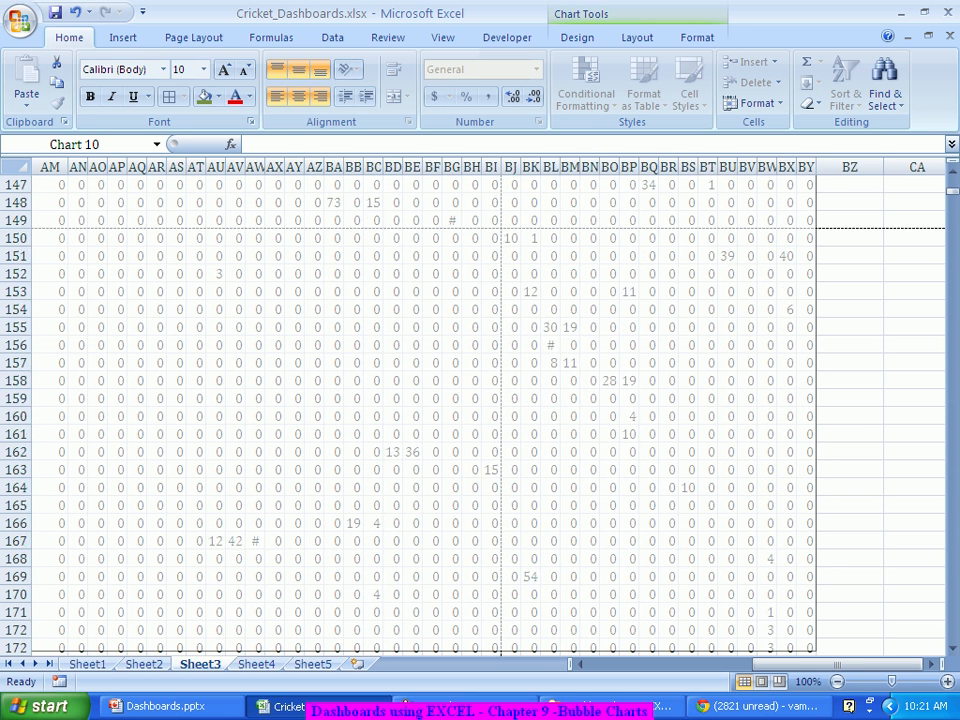
scroll(420, 410, "down", 3)
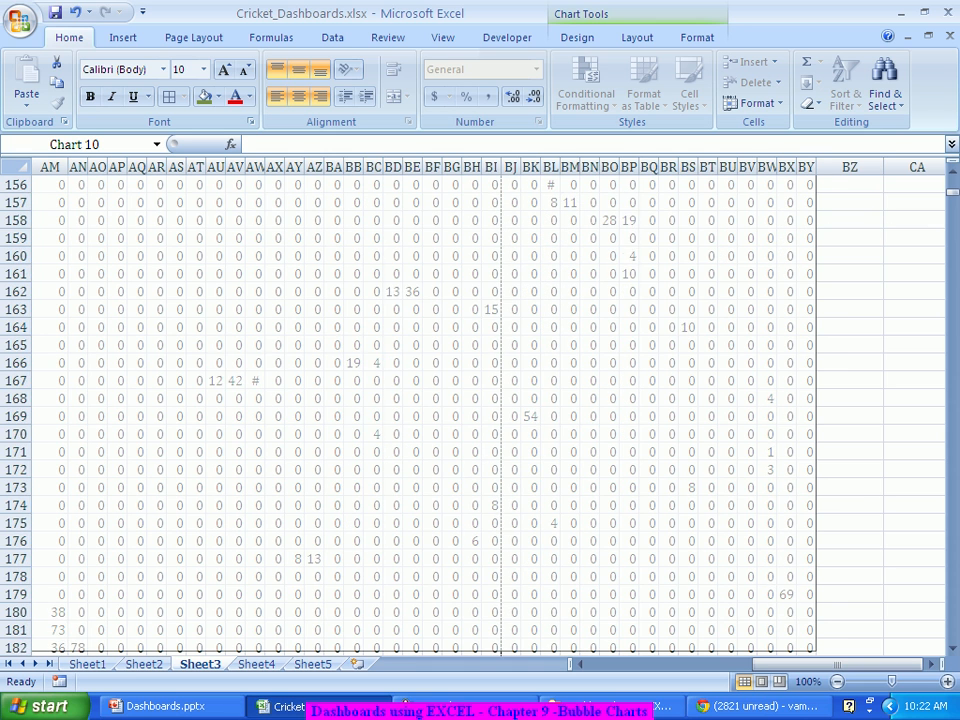
scroll(420, 410, "down", 3)
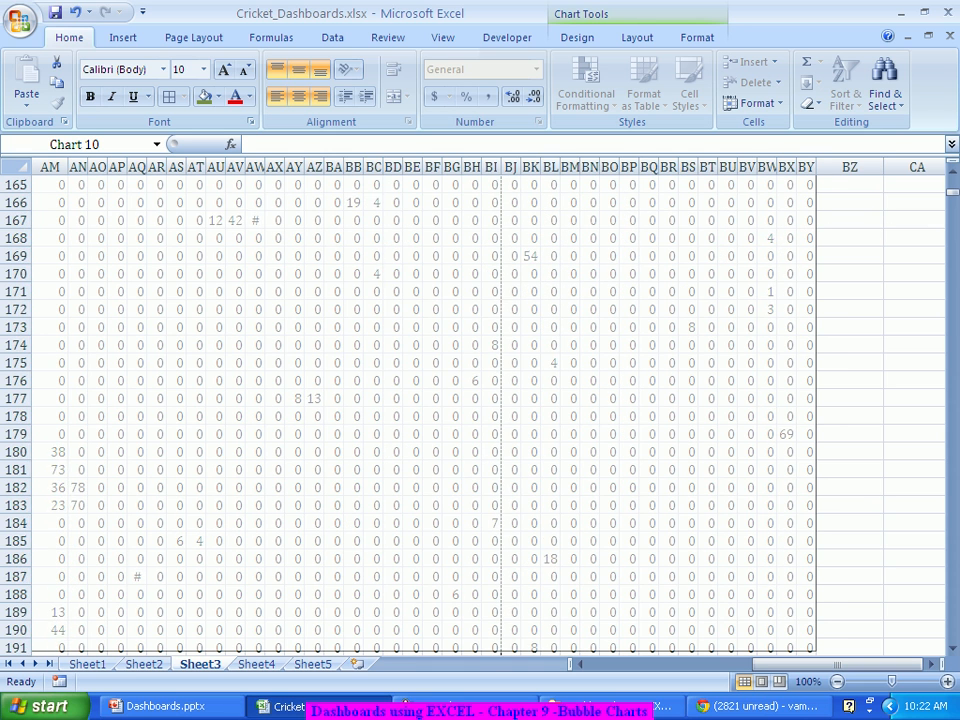
scroll(420, 410, "down", 1)
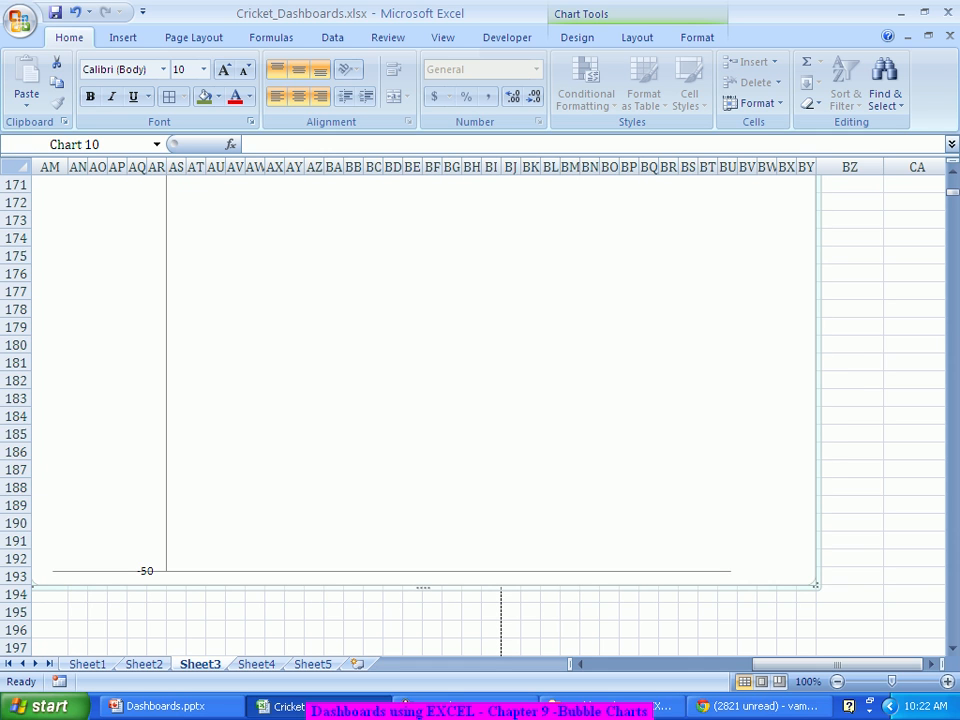
Format the Bubble data series, trying bubble width as the size measure, then keep area and scale the bubble size to 10
scroll(420, 410, "up", 9)
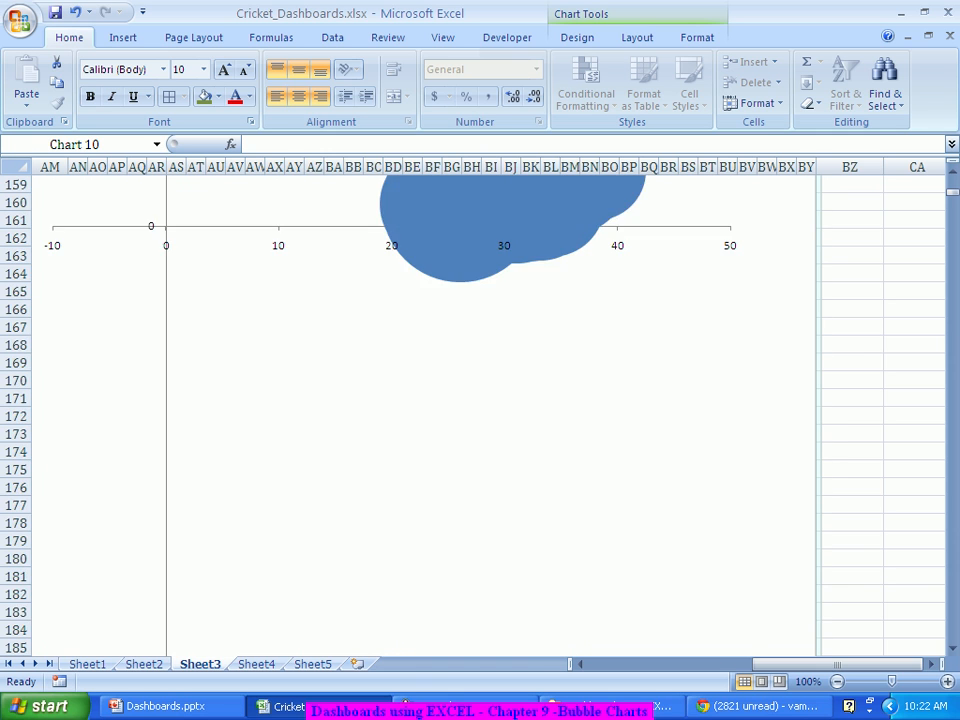
scroll(420, 410, "up", 2)
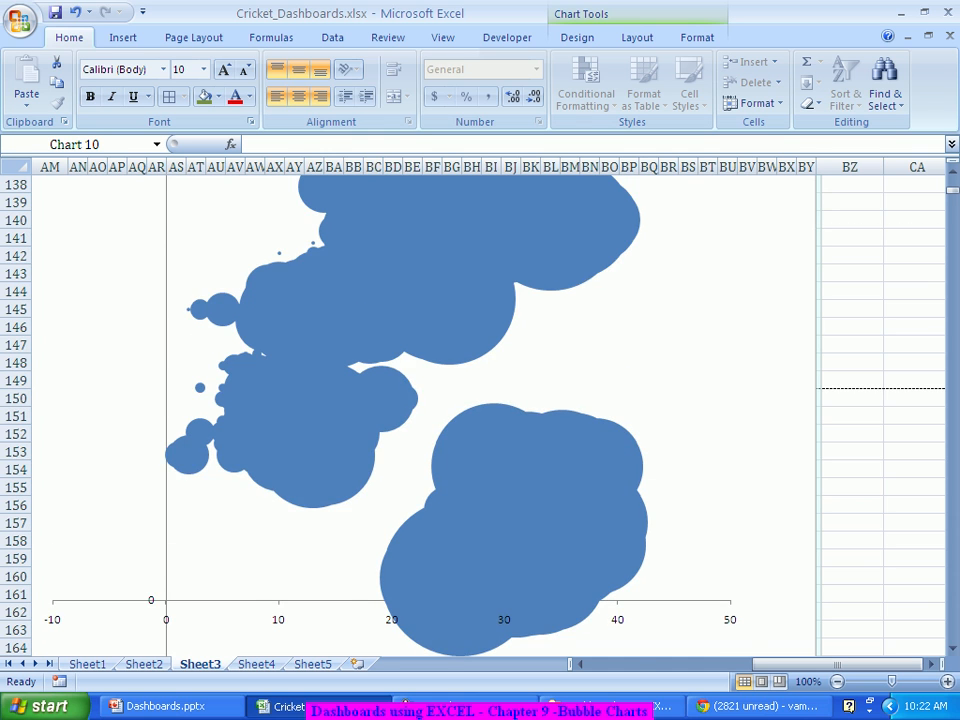
scroll(420, 410, "up", 2)
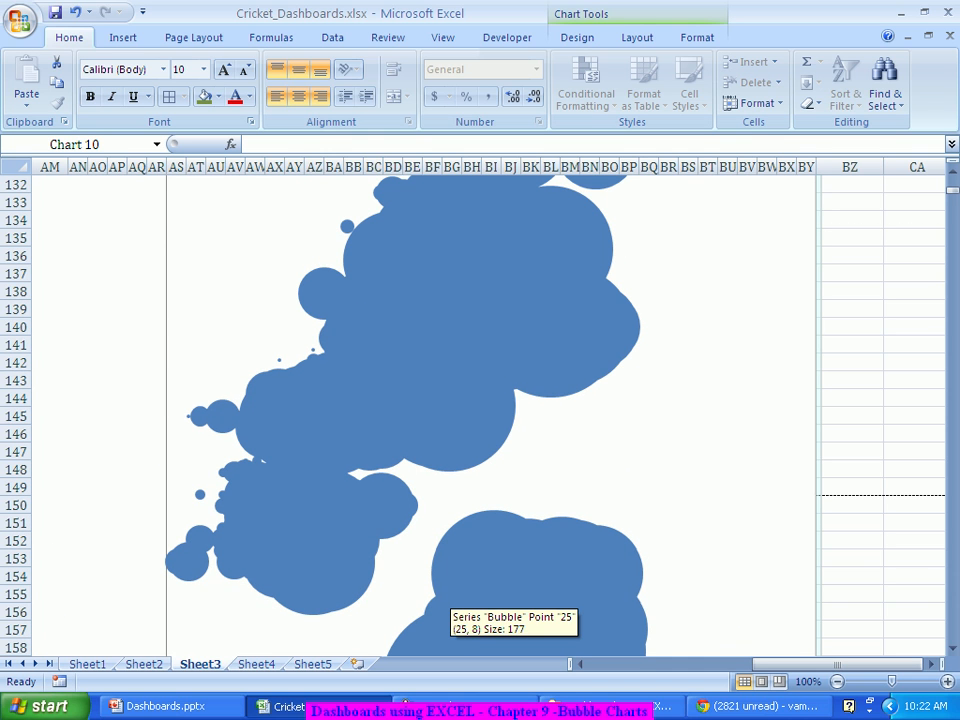
mouse_move(784, 664)
left_mouse_down()
mouse_move(698, 664)
mouse_move(782, 664)
left_mouse_up()
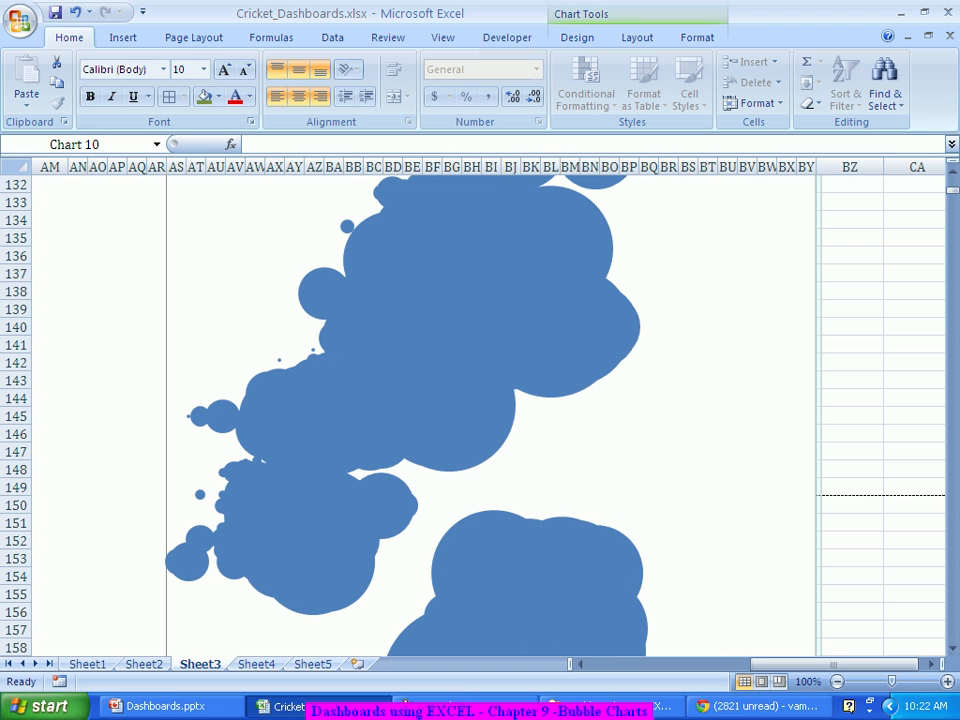
mouse_move(509, 337)
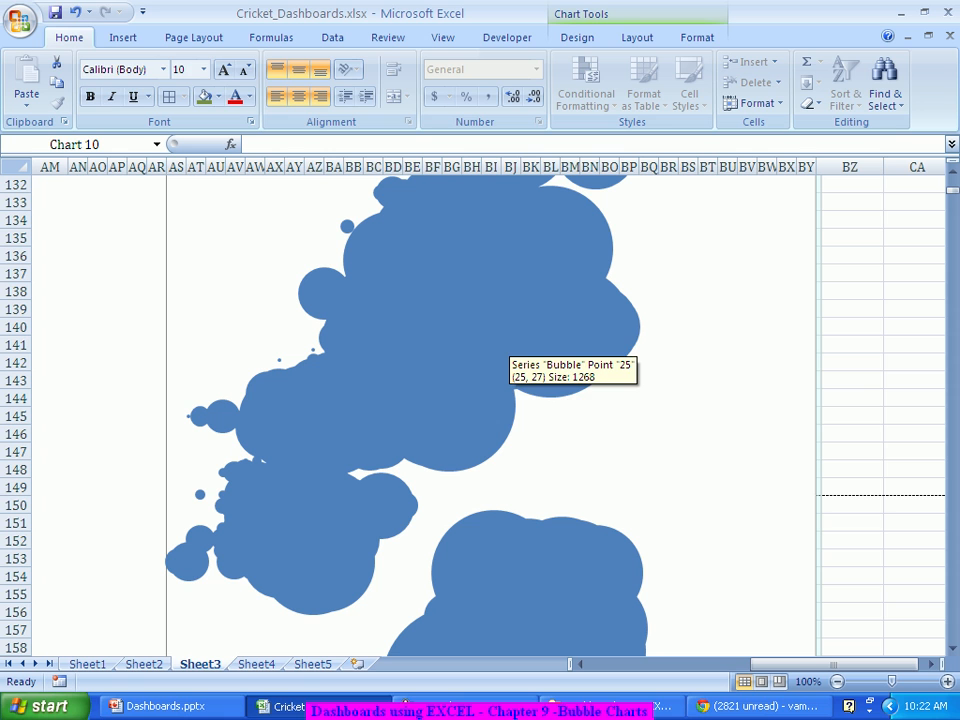
right_click(510, 338)
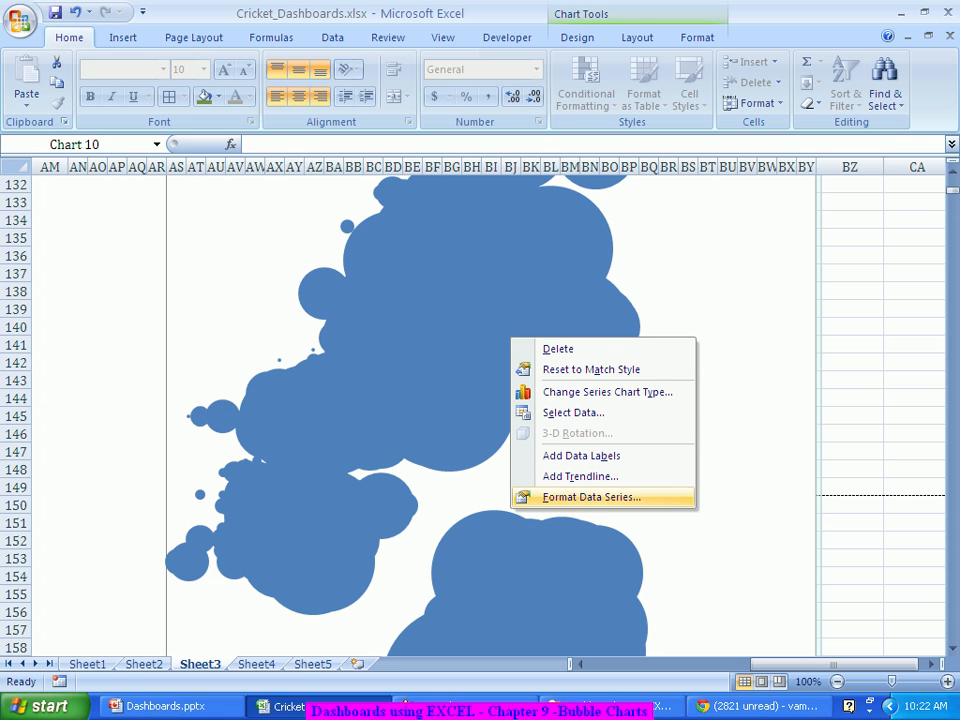
left_click(591, 497)
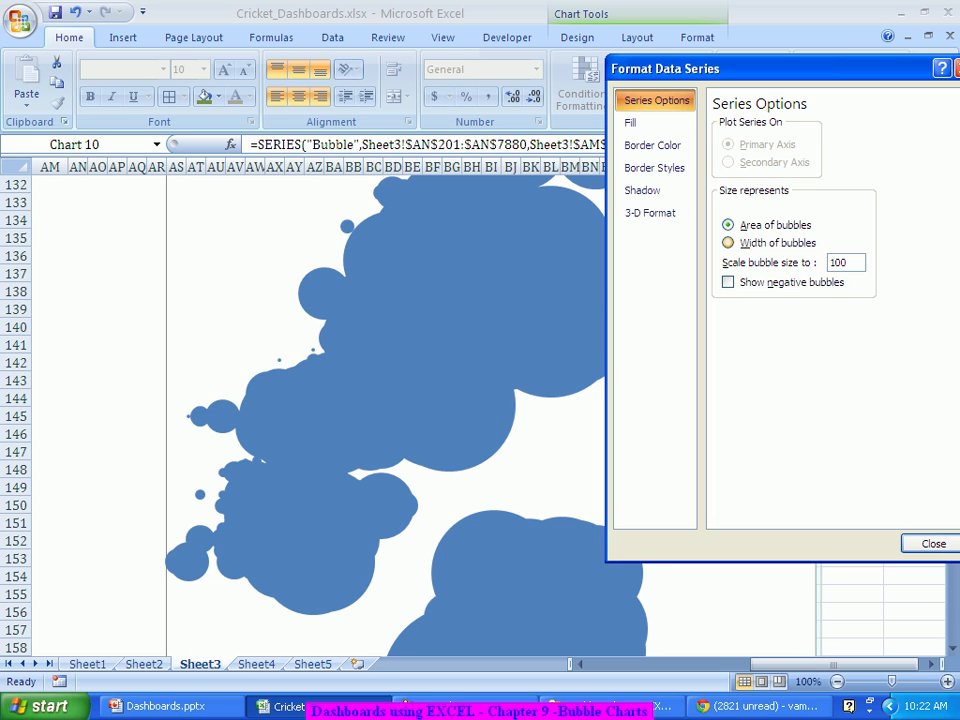
left_click(728, 242)
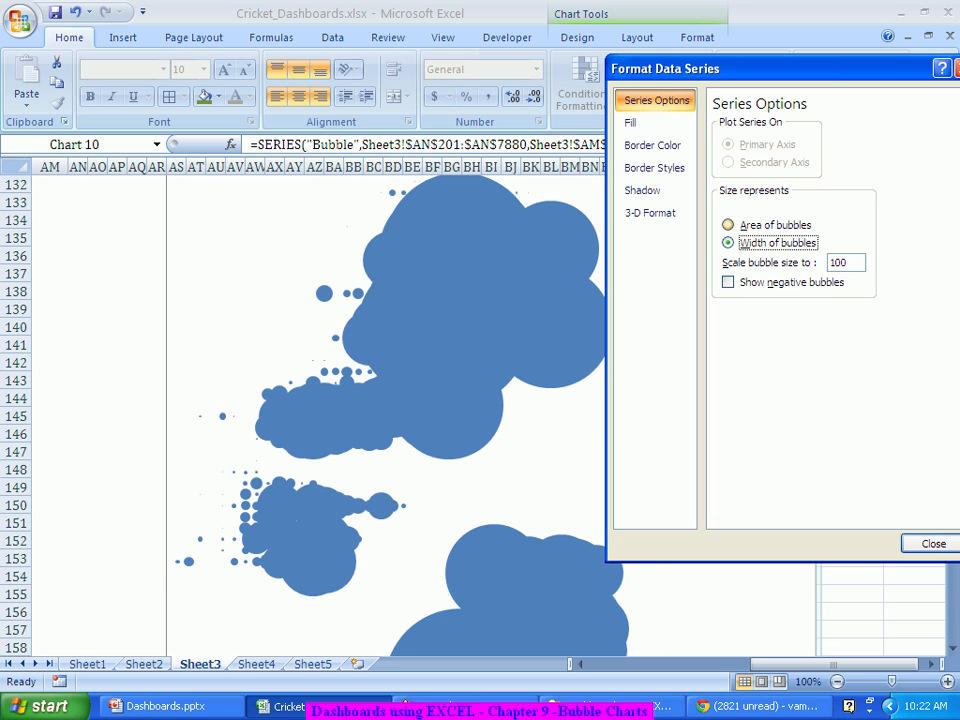
left_click(728, 224)
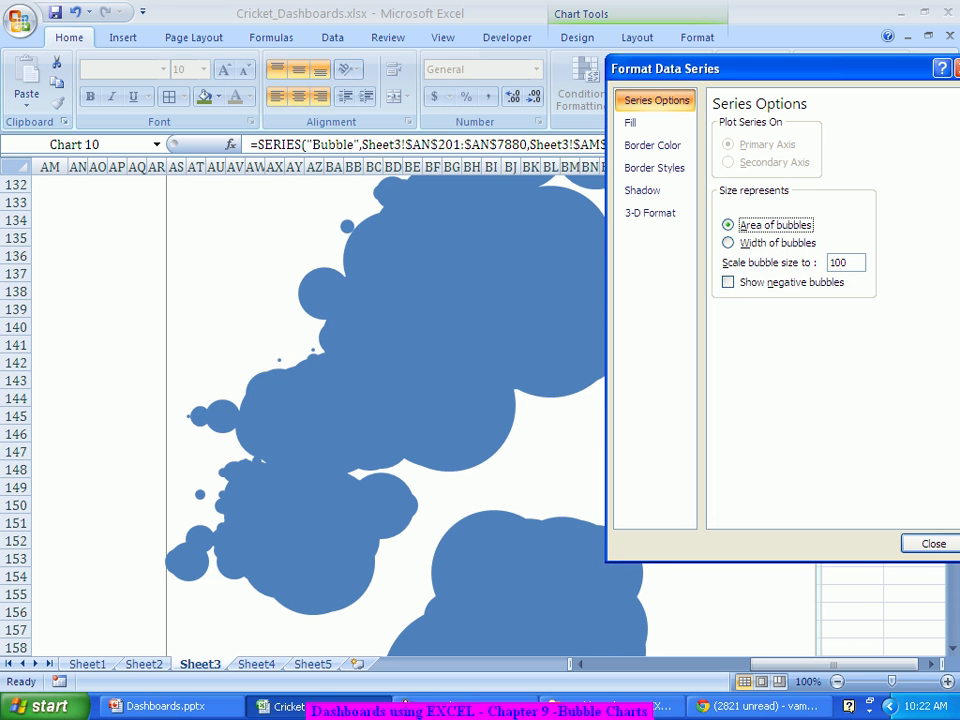
key("Tab")
type("10")
key("Return")
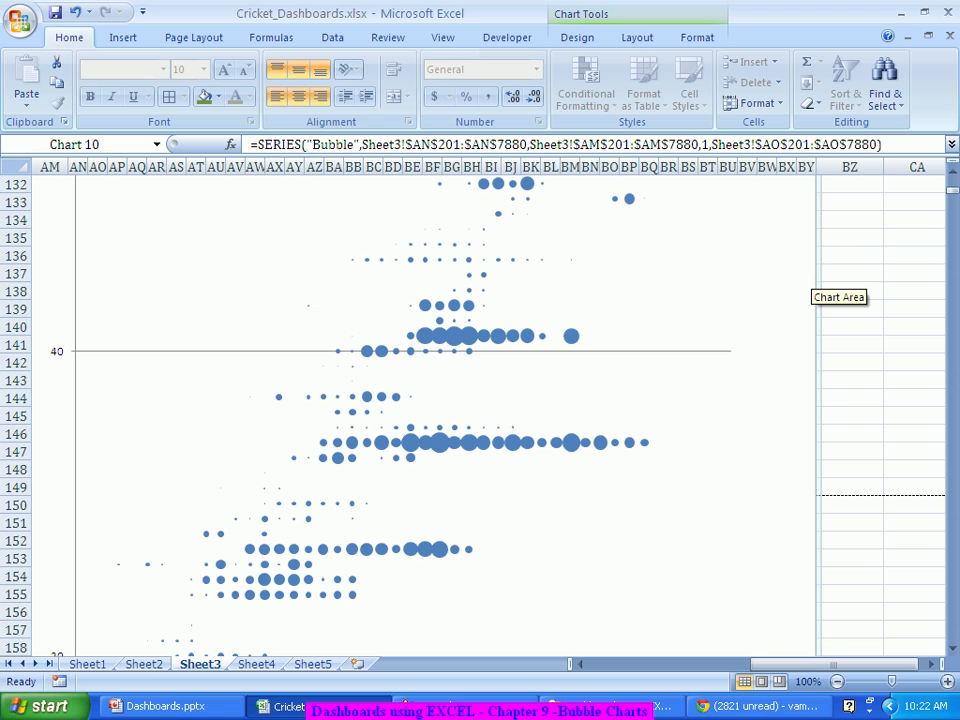
Reduce the sheet zoom to 90% and examine the rescaled bubbles against the player names up to the year header row
scroll(813, 276, "up", 10)
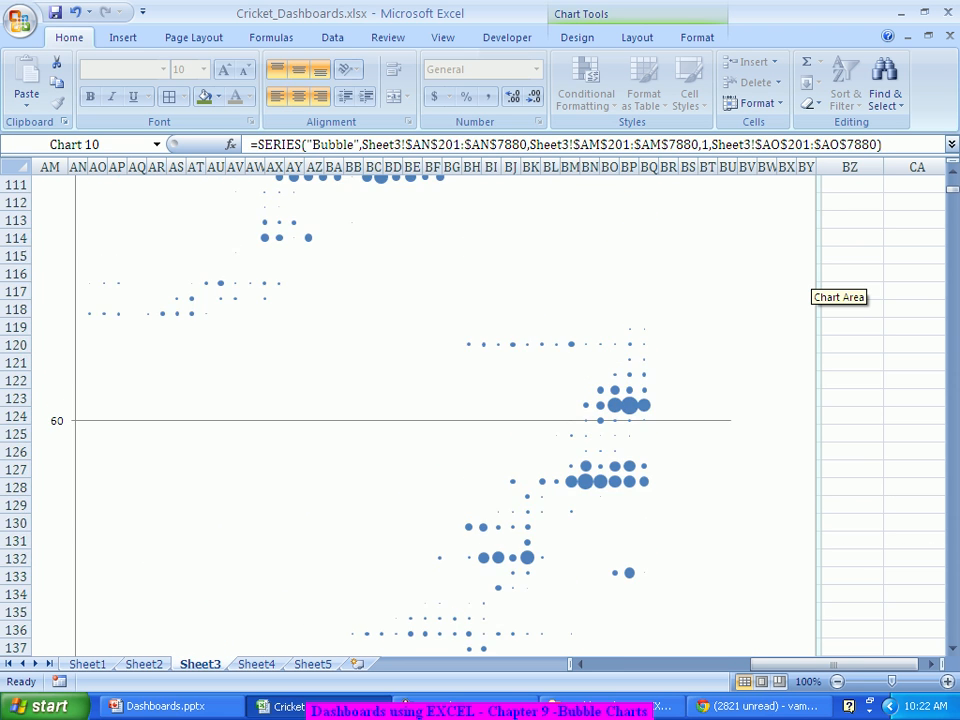
scroll(813, 276, "up", 6)
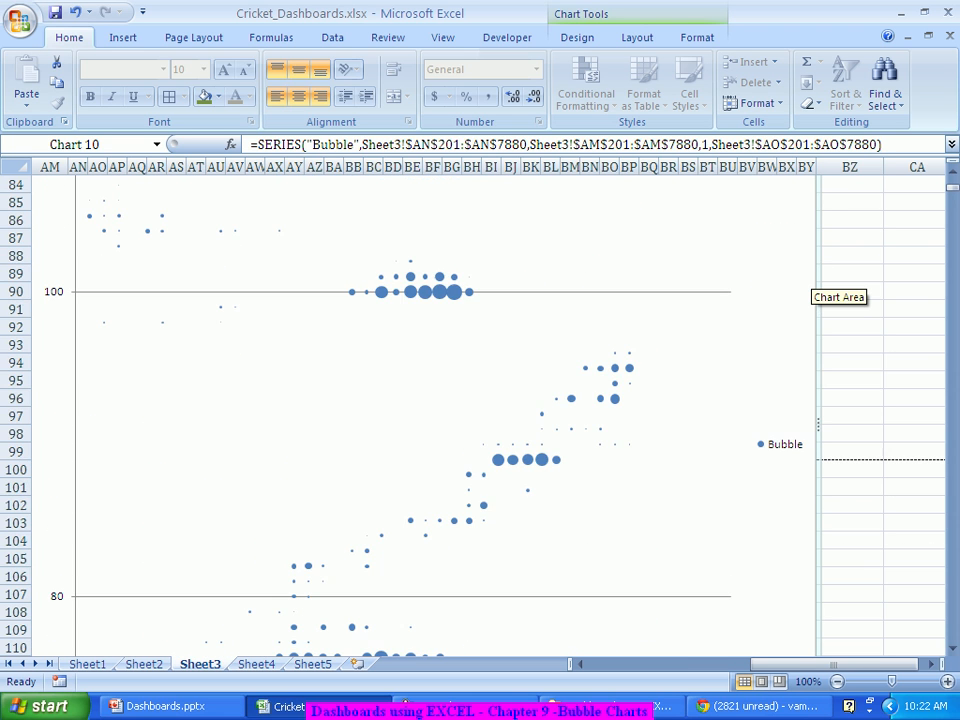
scroll(813, 276, "up", 2)
scroll(813, 276, "up", 4)
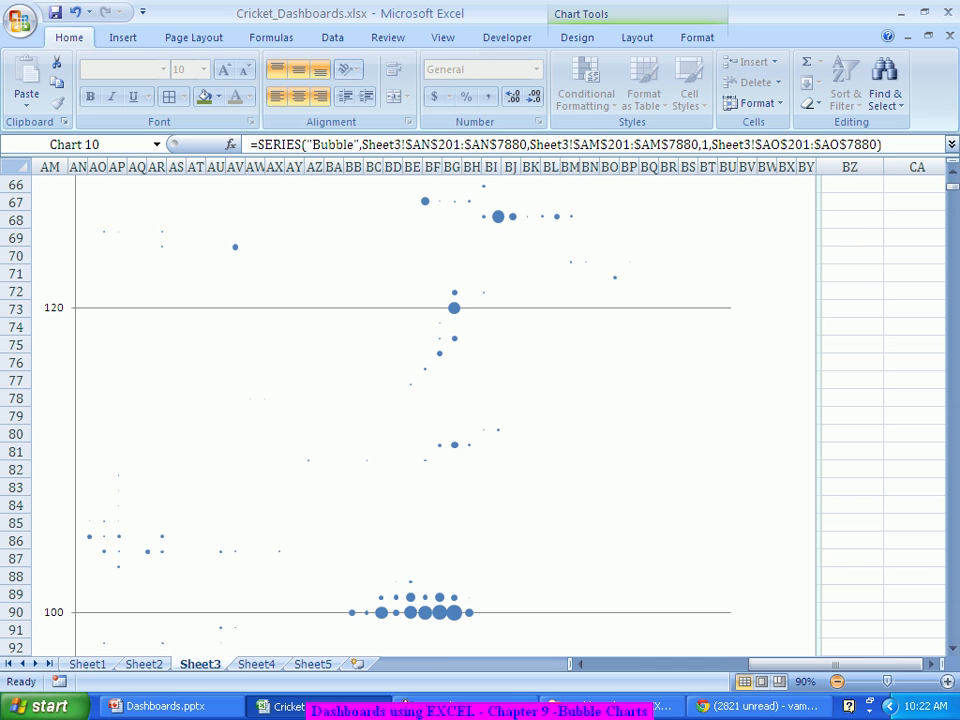
left_click(837, 681)
scroll(826, 660, "up", 12)
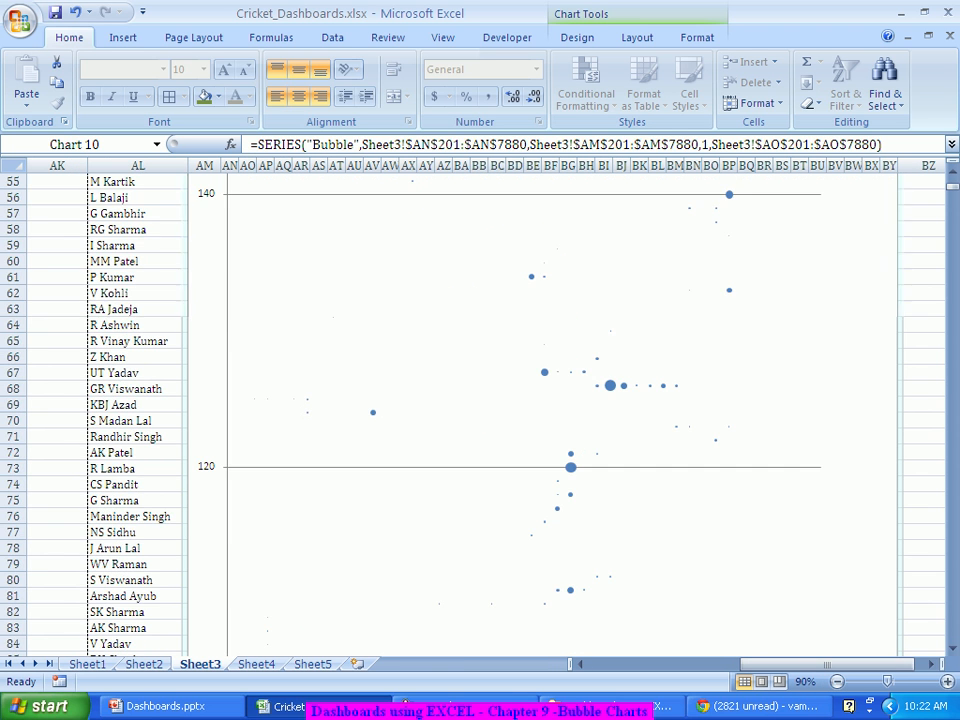
scroll(826, 662, "up", 7)
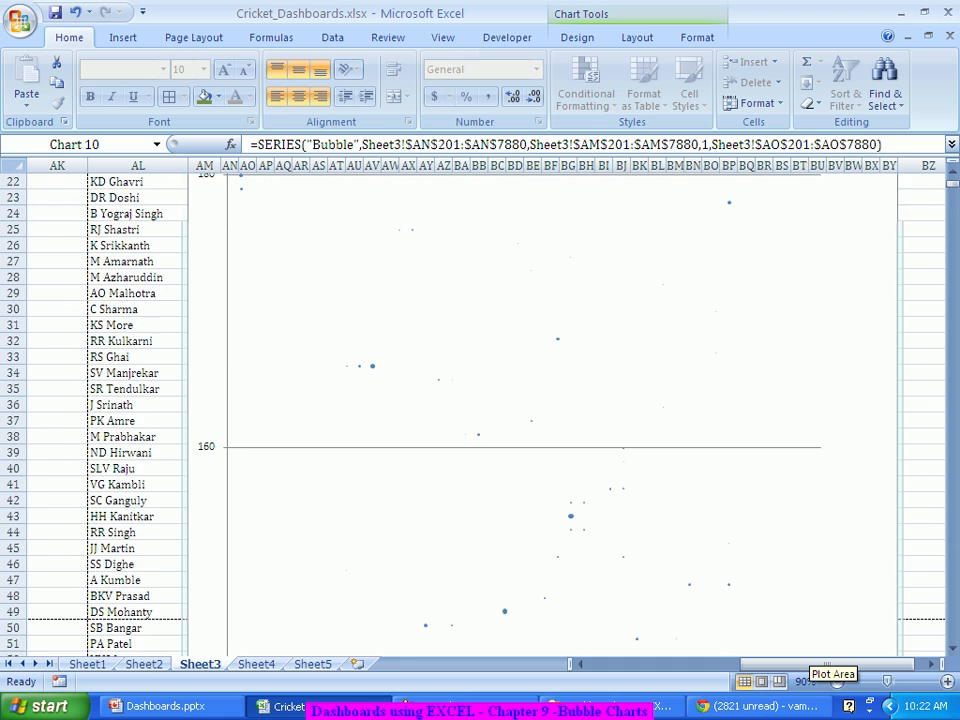
scroll(826, 662, "up", 2)
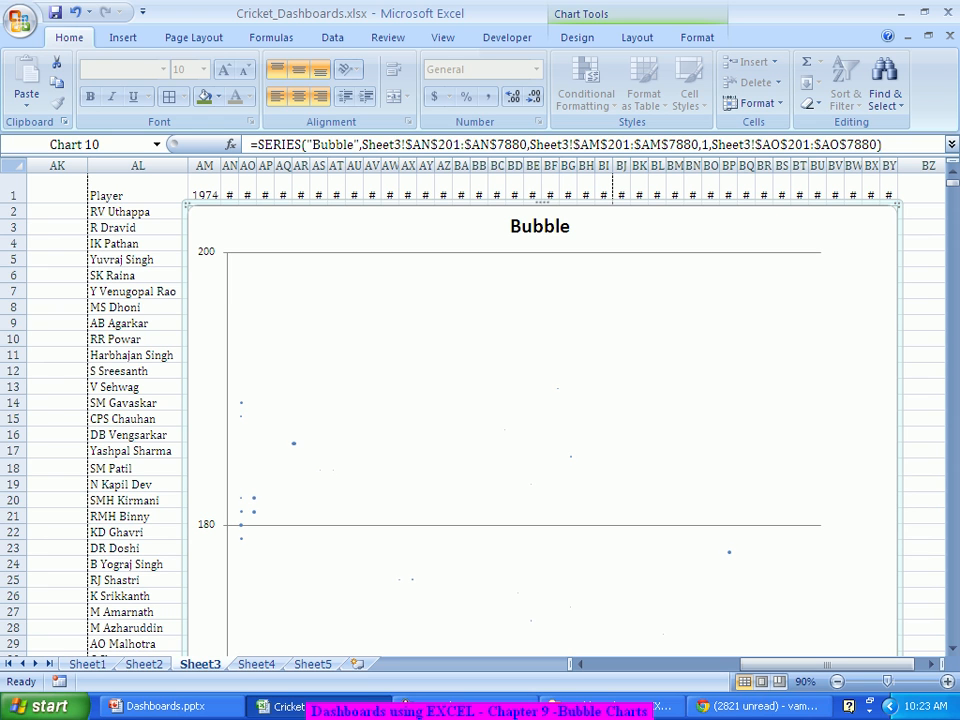
Format the bubble chart's vertical axis to show its values in reverse order
left_click(206, 254)
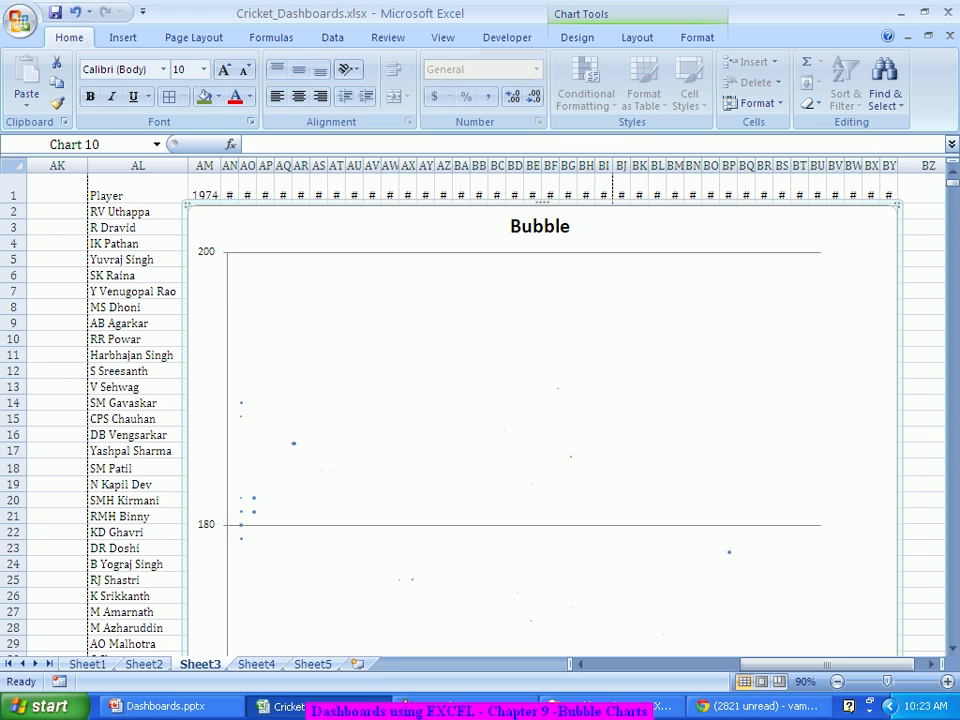
right_click(226, 521)
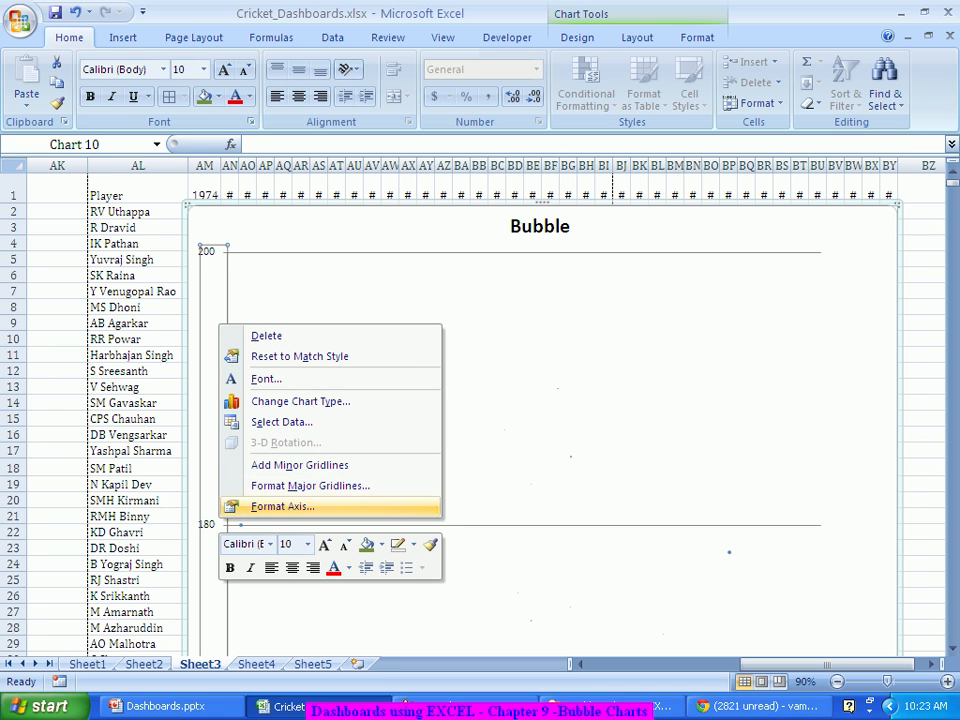
key("Return")
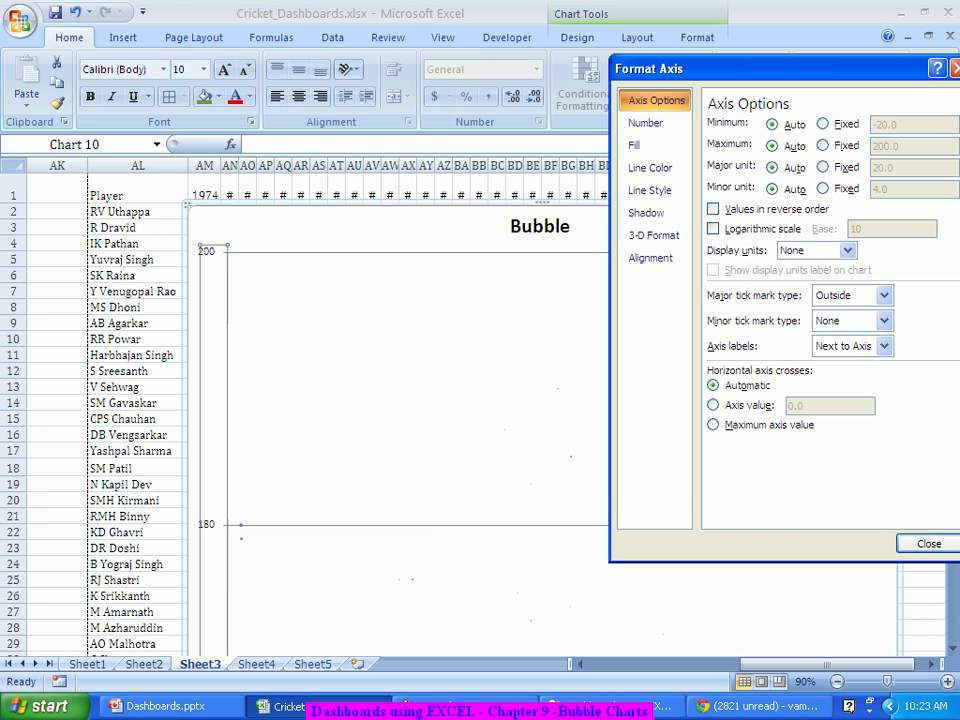
left_click(713, 209)
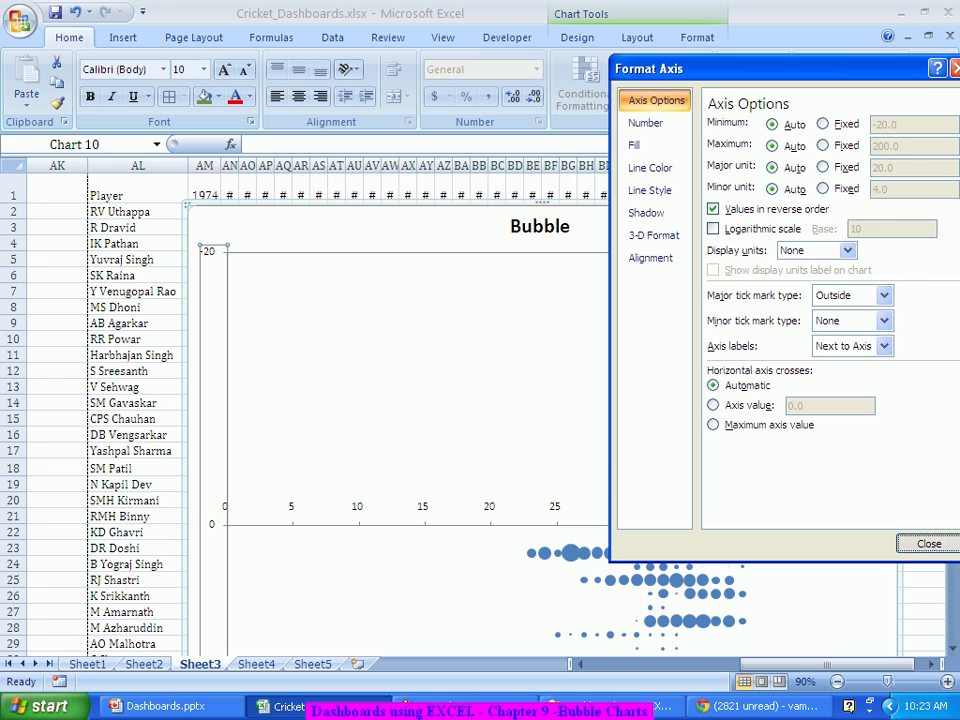
left_click(929, 543)
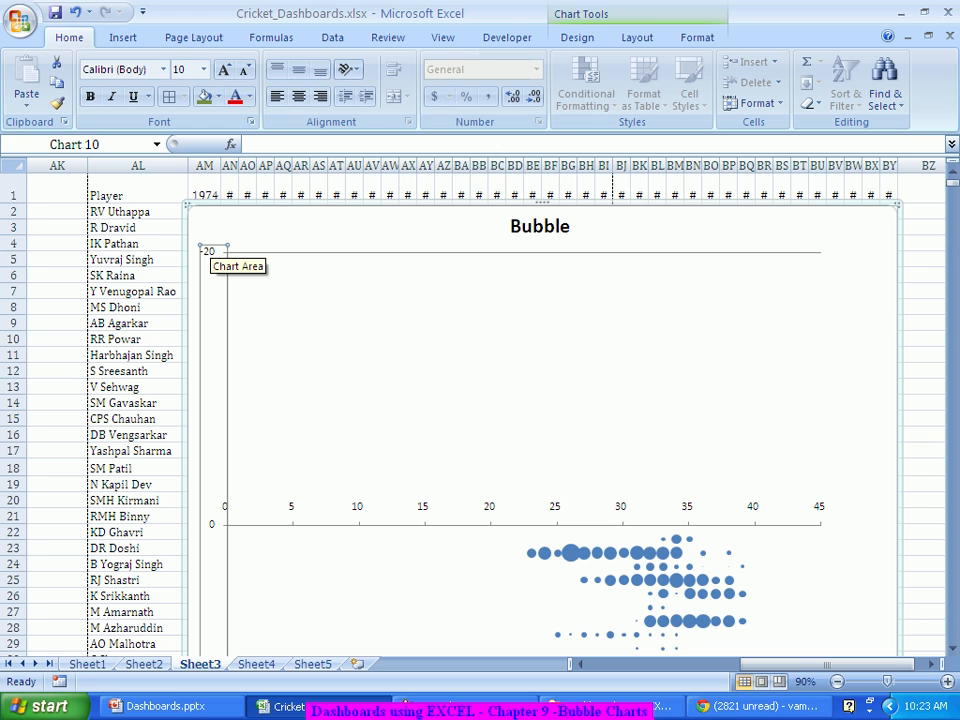
Fix the minimum of the chart's primary vertical axis at 1
left_click(637, 37)
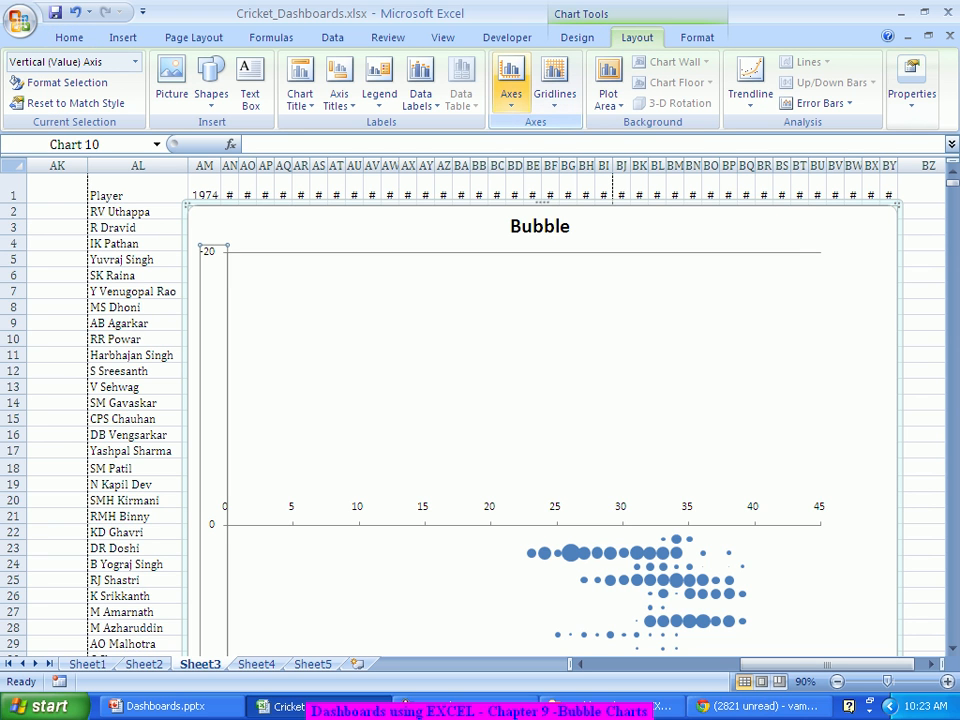
left_click(511, 85)
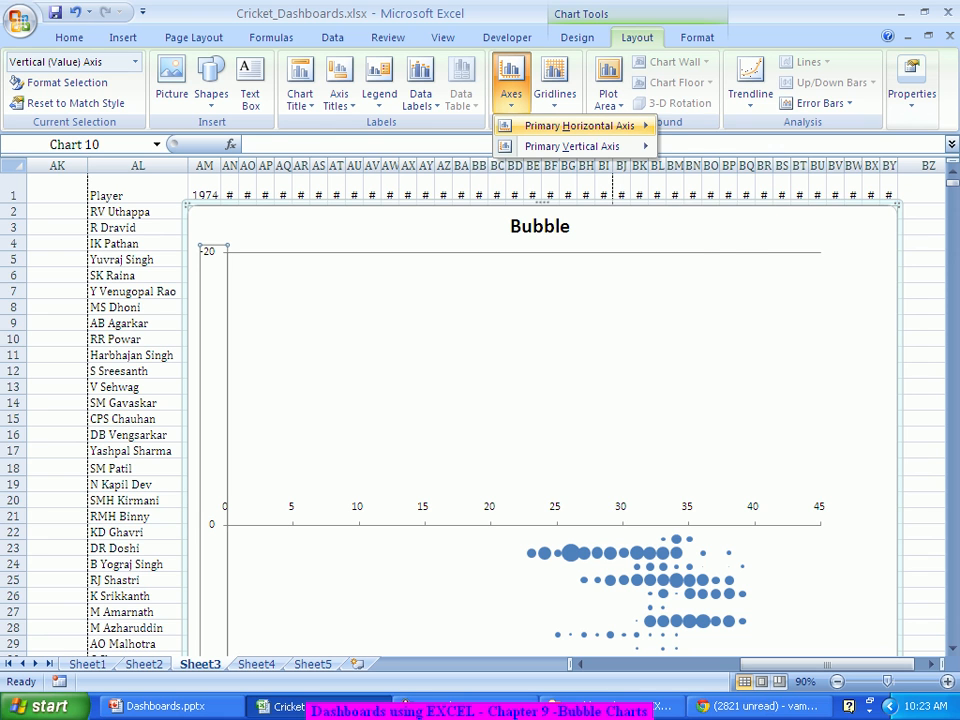
mouse_move(580, 126)
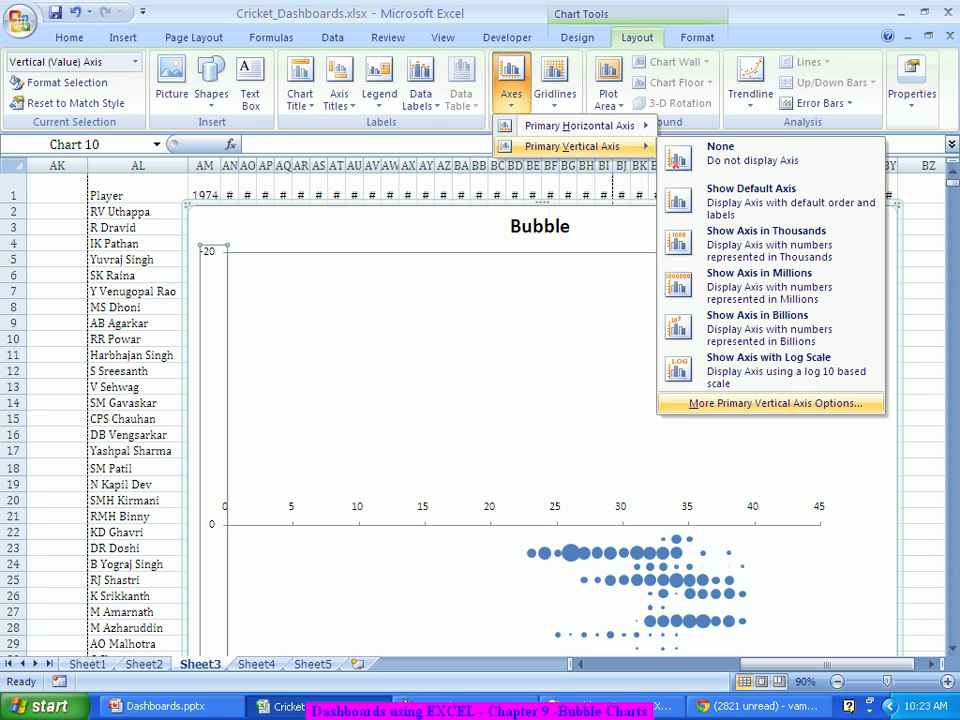
left_click(775, 403)
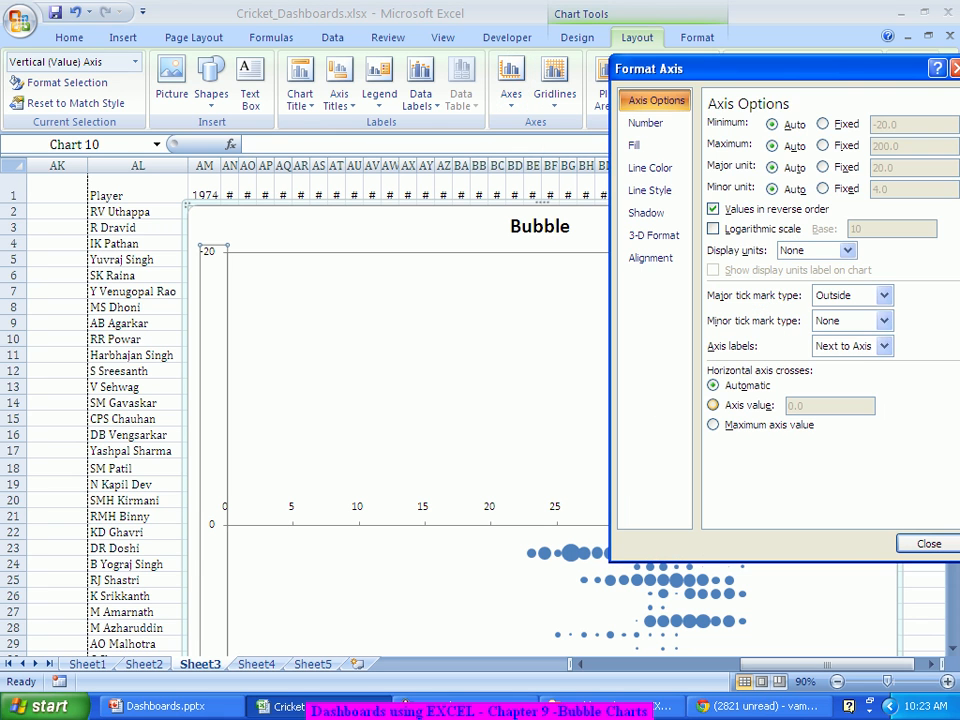
left_click(822, 124)
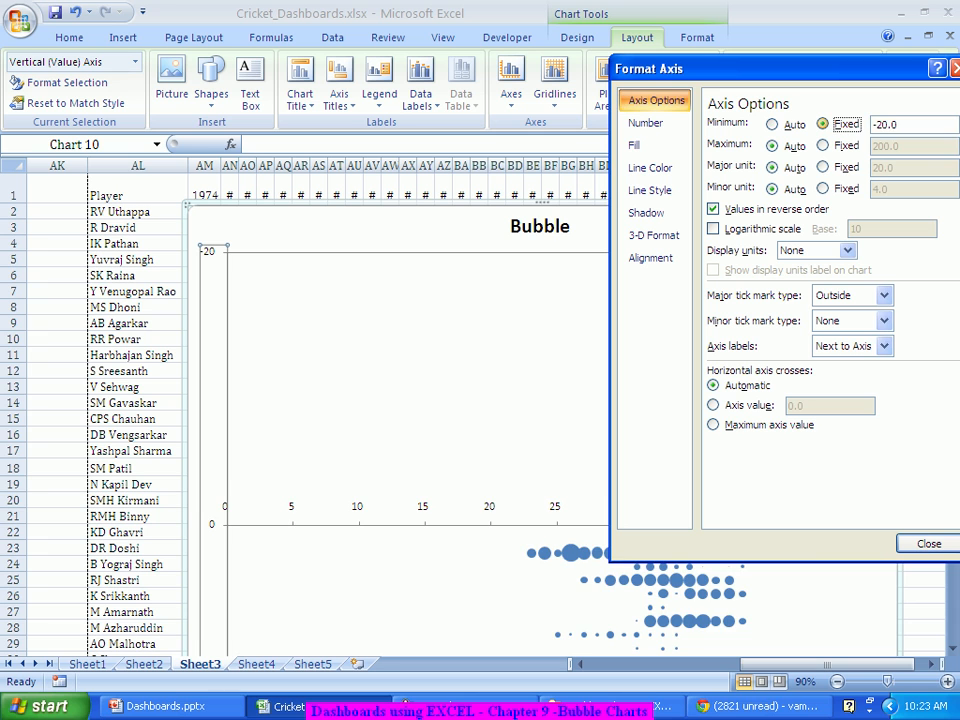
double_click(895, 124)
type("1")
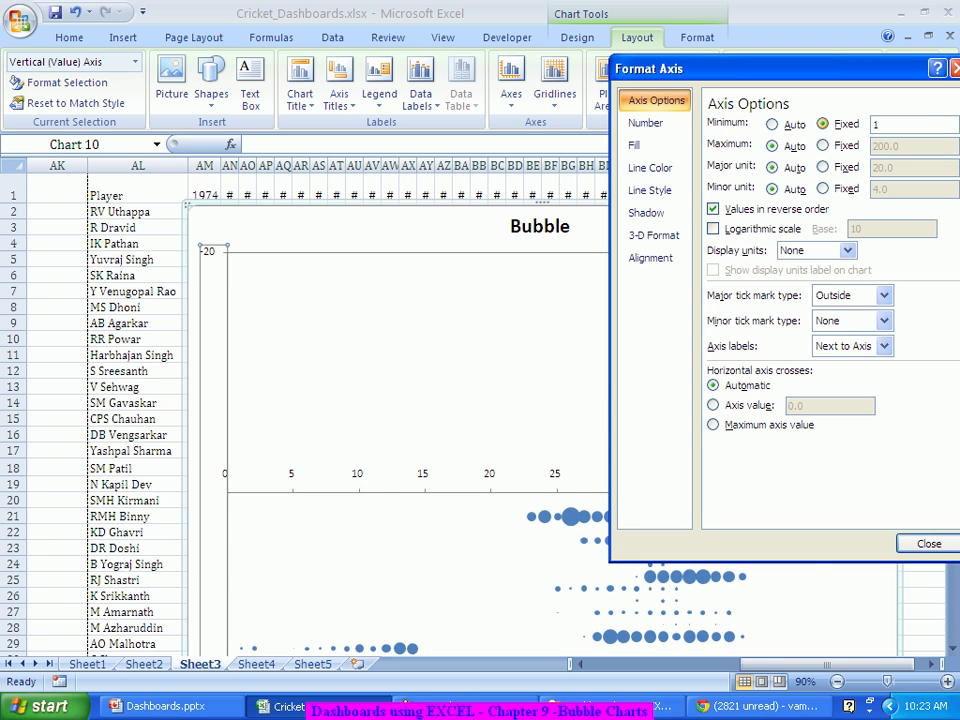
left_click(795, 167)
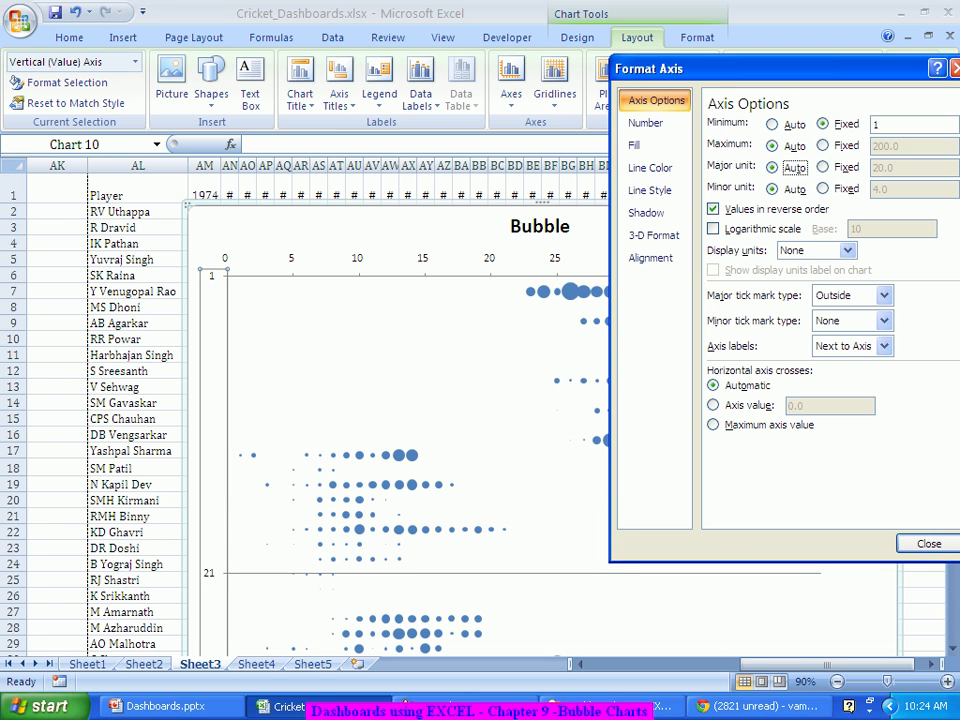
Fix the vertical axis maximum at 192 and finish formatting the axis
left_click(822, 145)
double_click(895, 145)
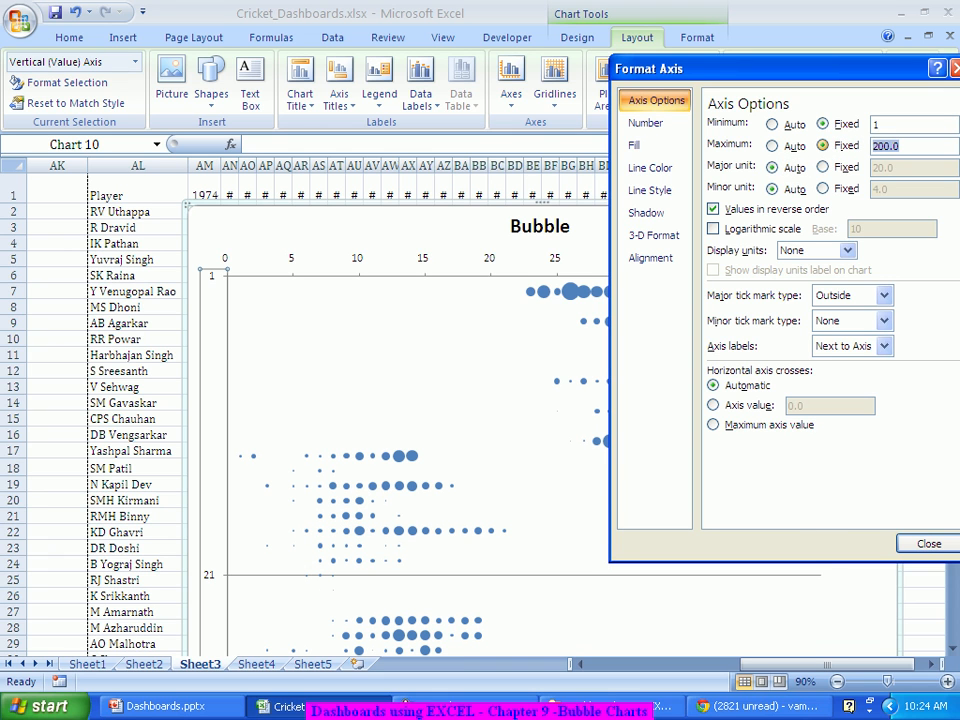
type("190")
key("BackSpace")
type("2")
left_click(929, 543)
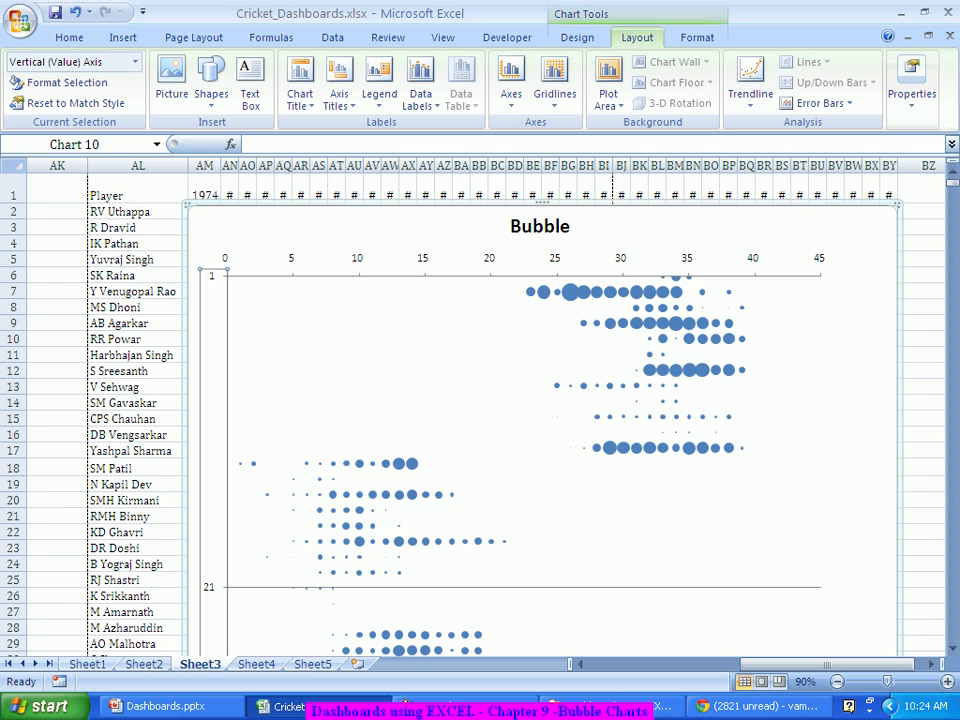
Delete the chart title and both the vertical and horizontal axes from the bubble chart
left_click(545, 230)
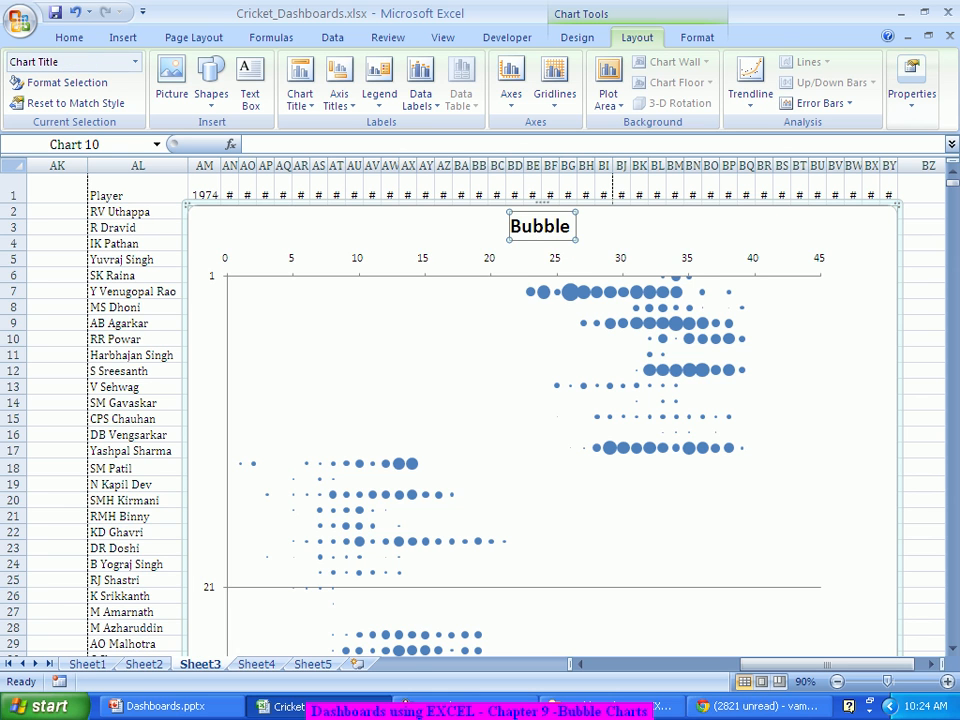
key("Delete")
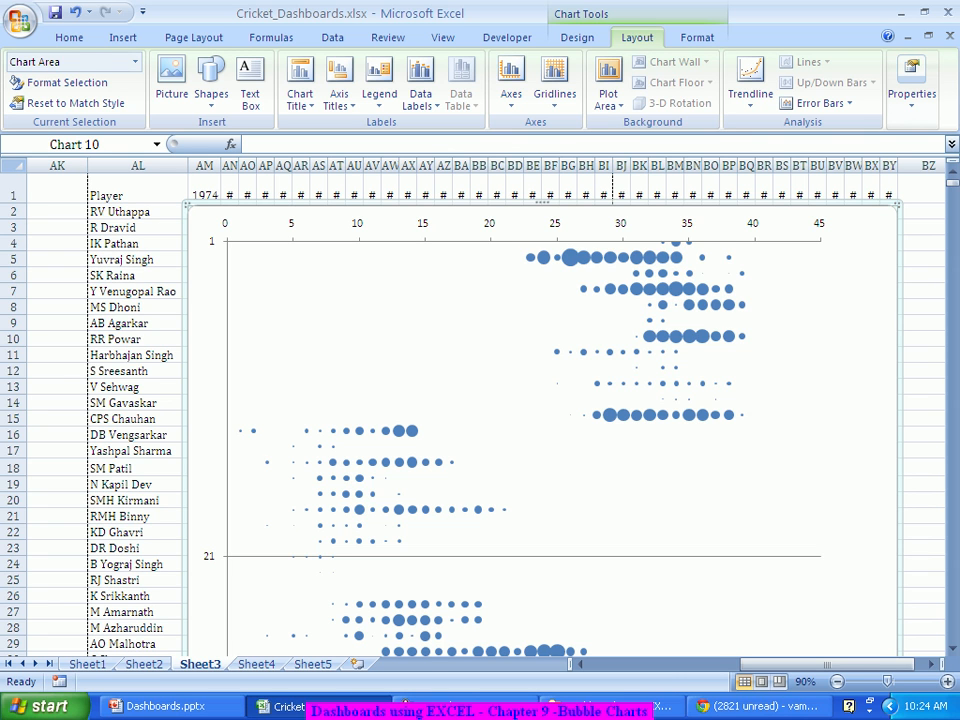
left_click(209, 556)
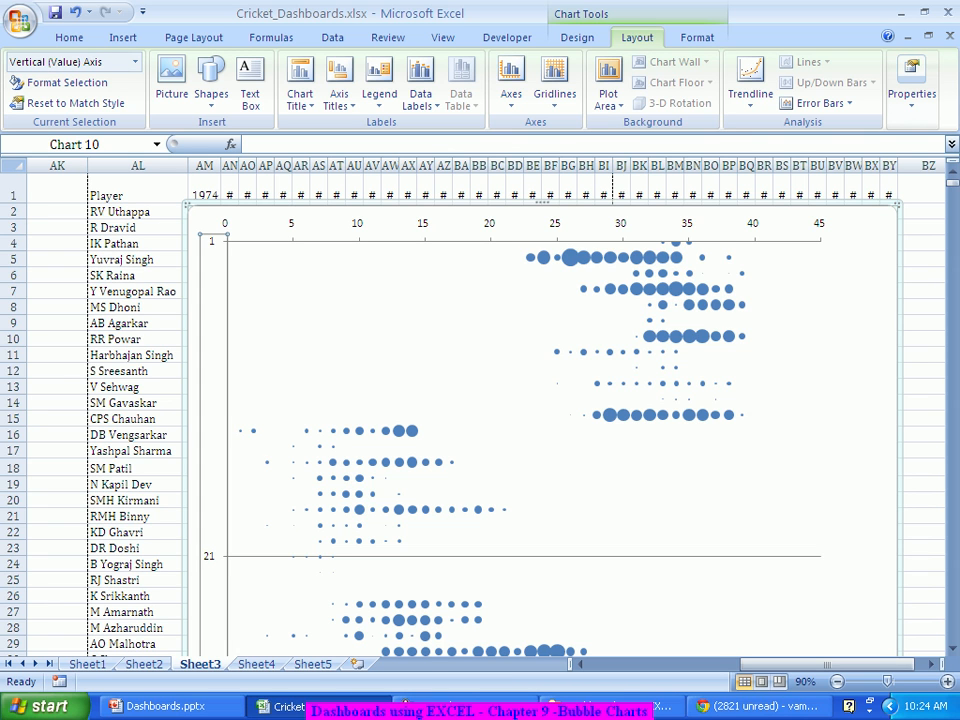
key("Delete")
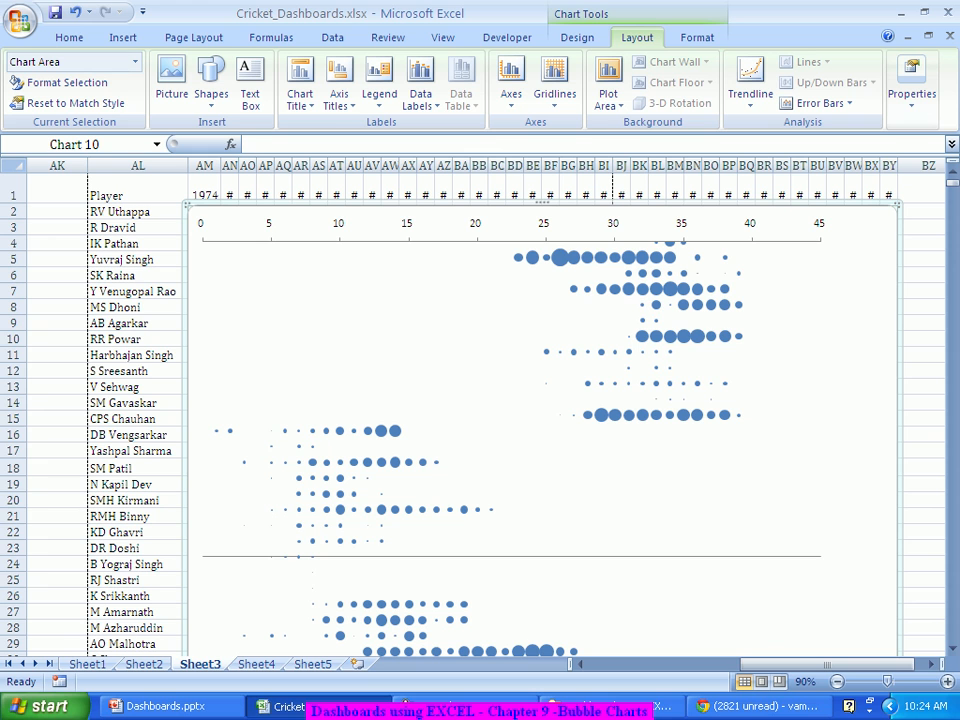
left_click(682, 238)
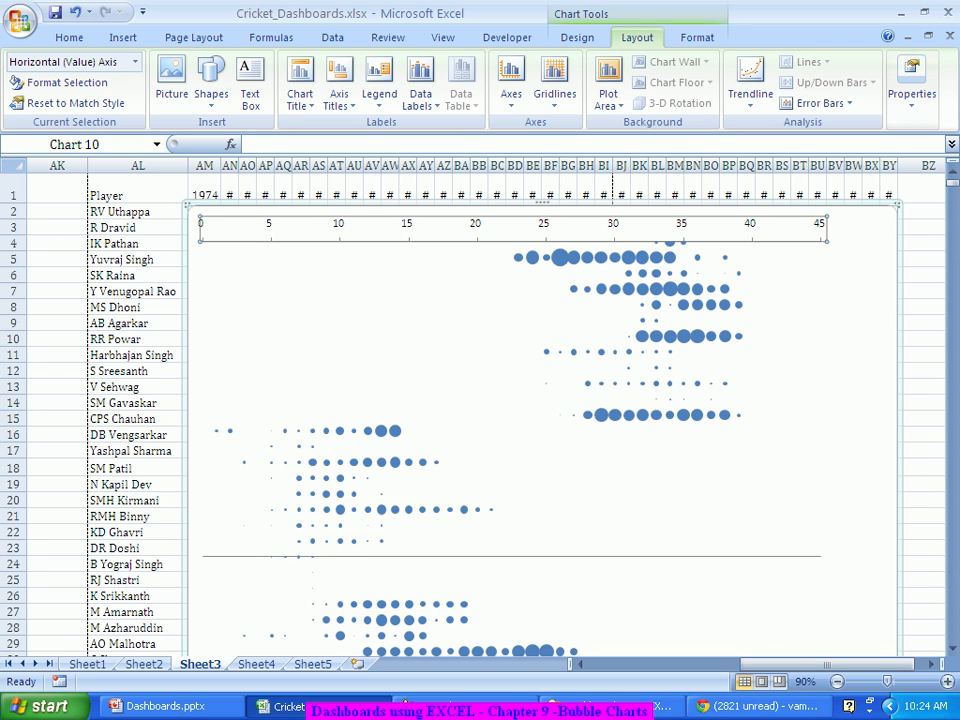
key("Delete")
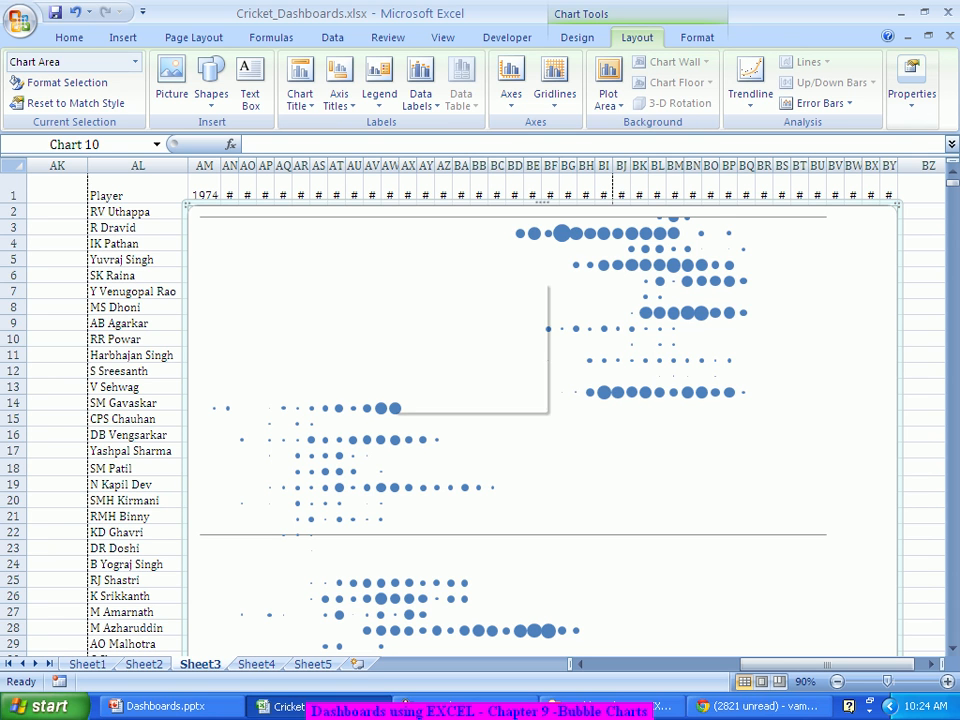
Format the chart area with no fill and no border line
right_click(392, 284)
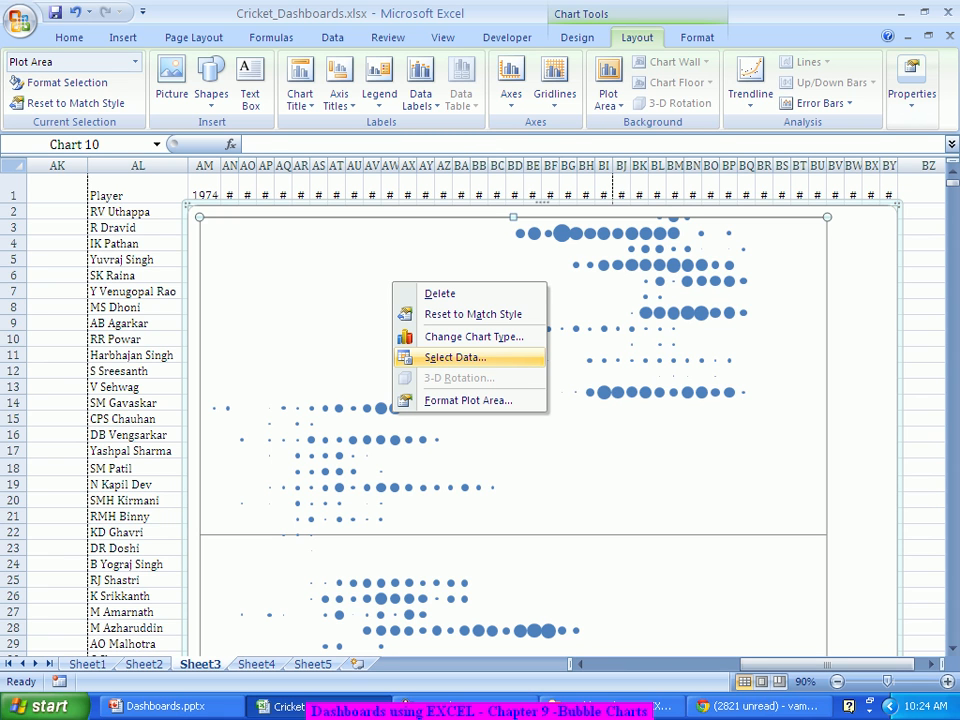
left_click(455, 357)
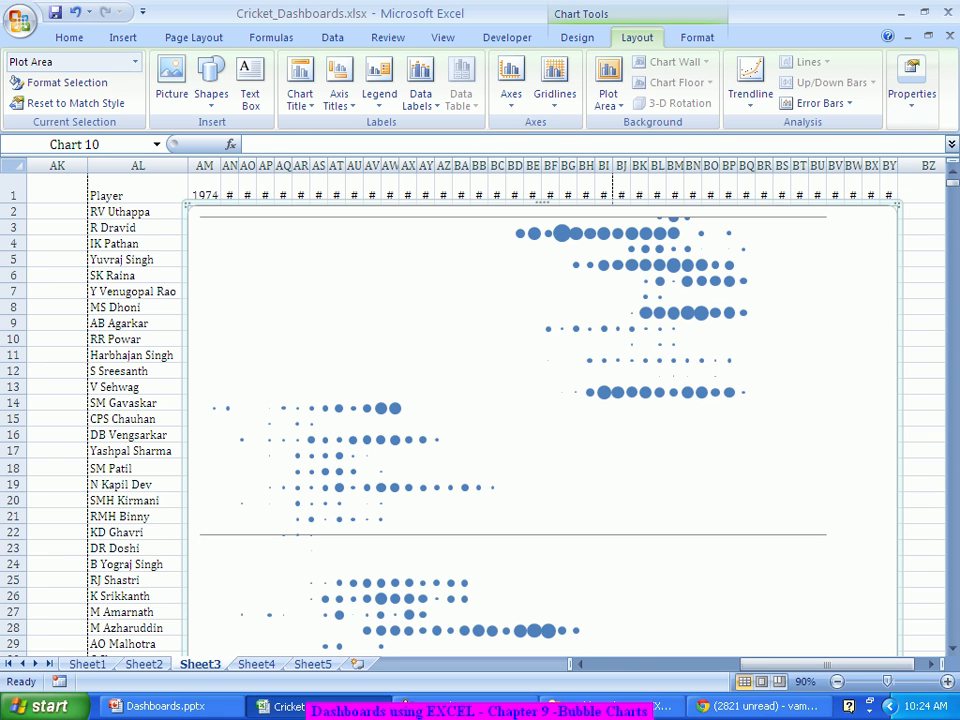
right_click(637, 349)
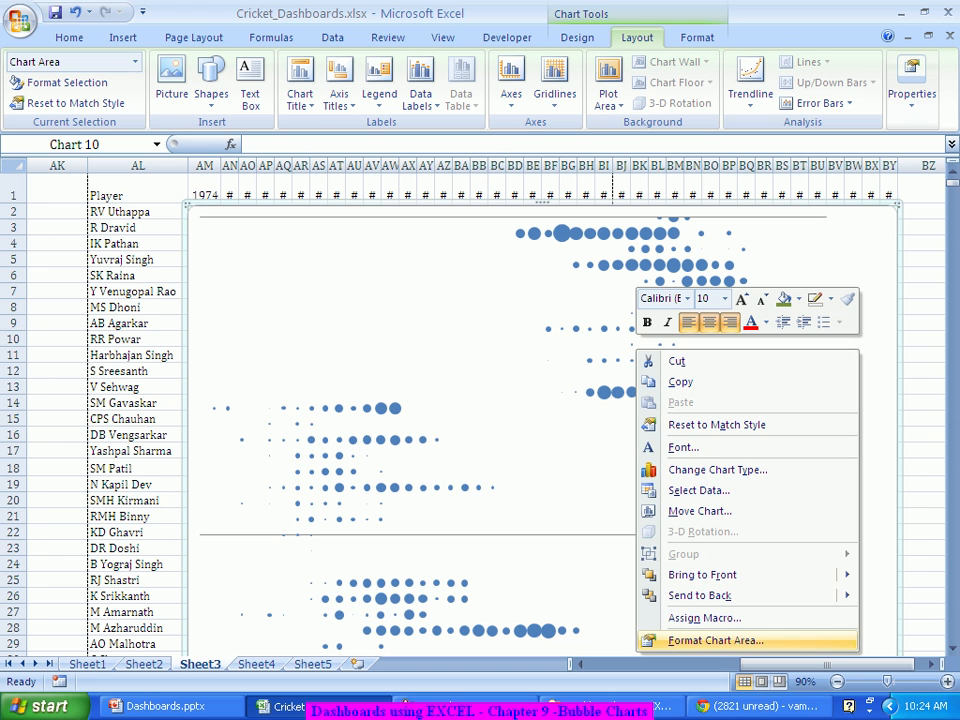
key("Return")
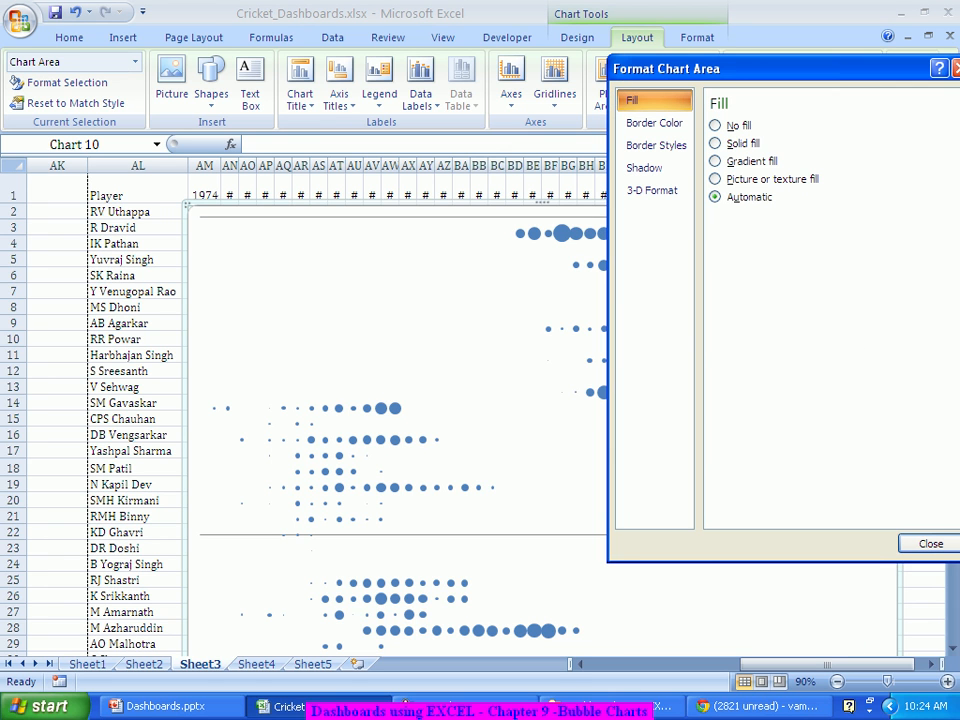
left_click(717, 126)
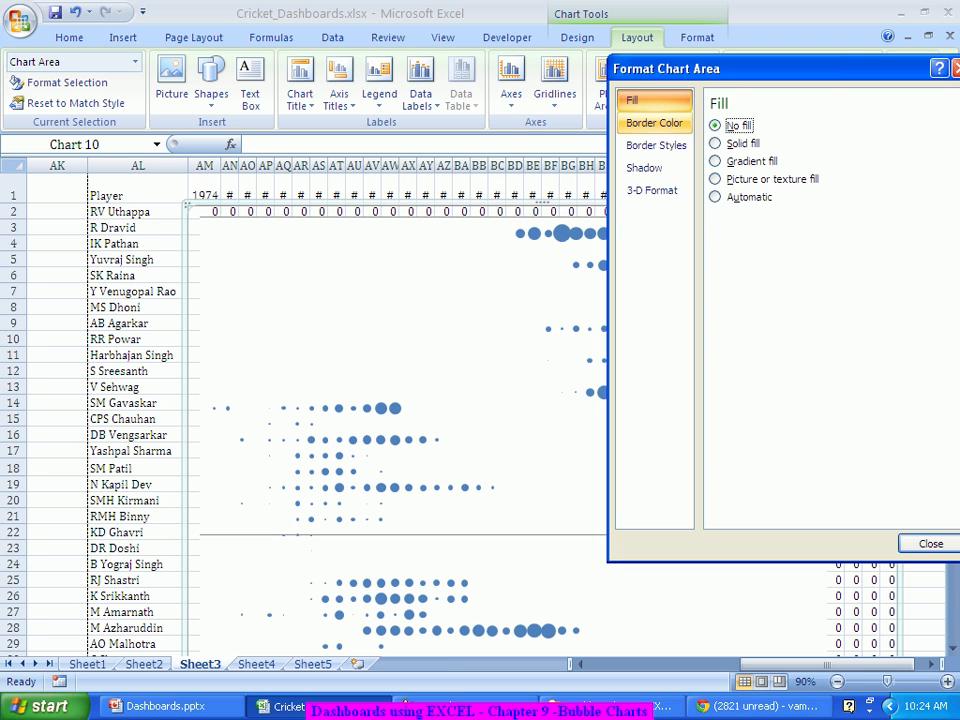
left_click(655, 123)
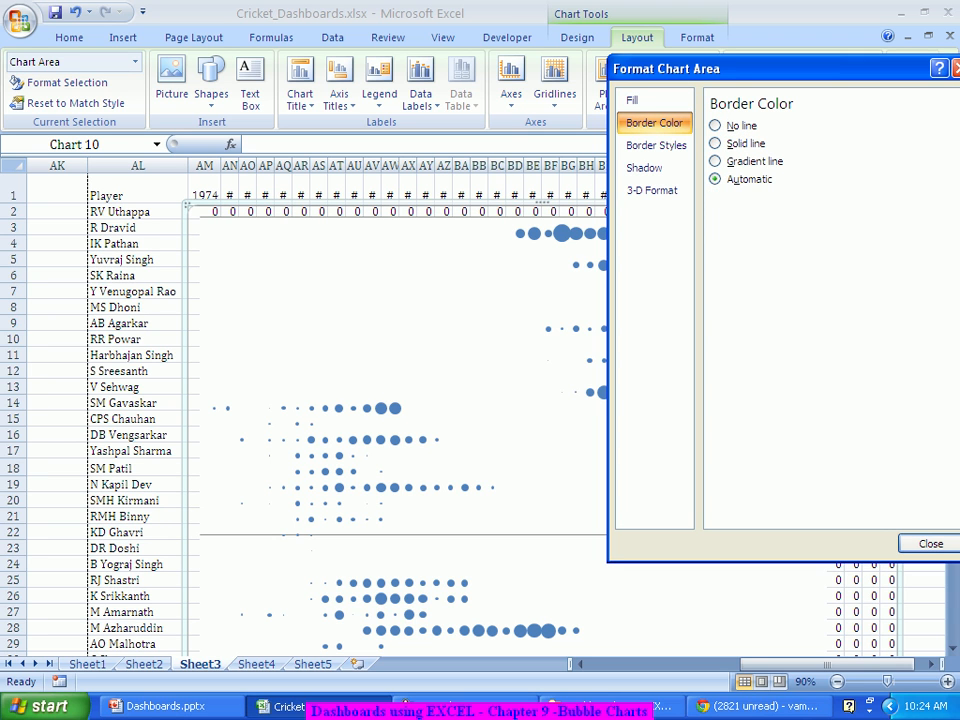
left_click(715, 125)
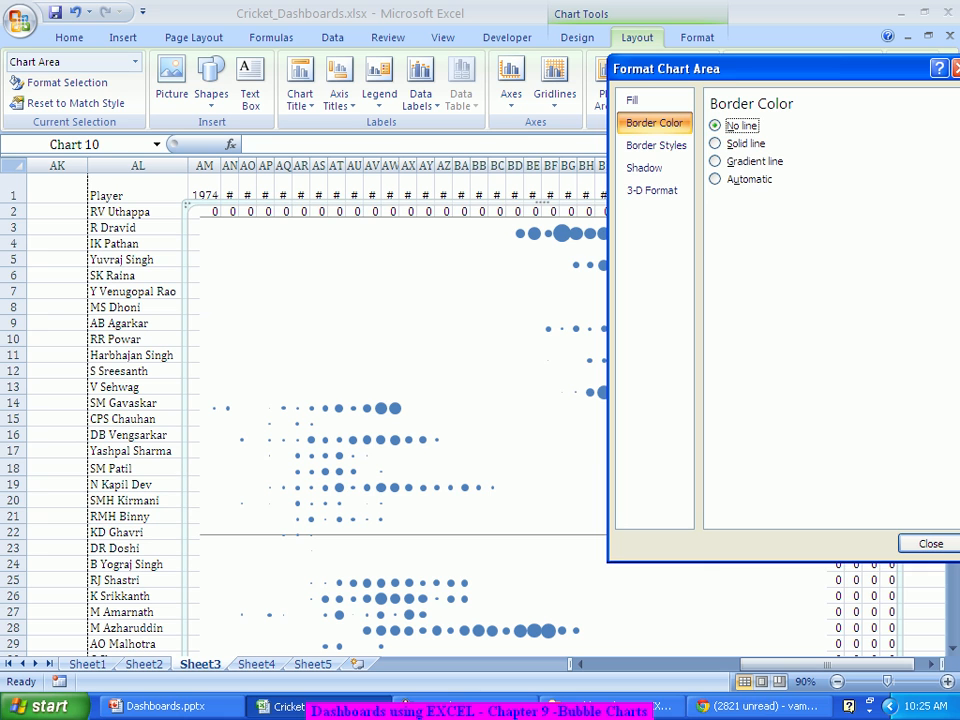
left_click(930, 544)
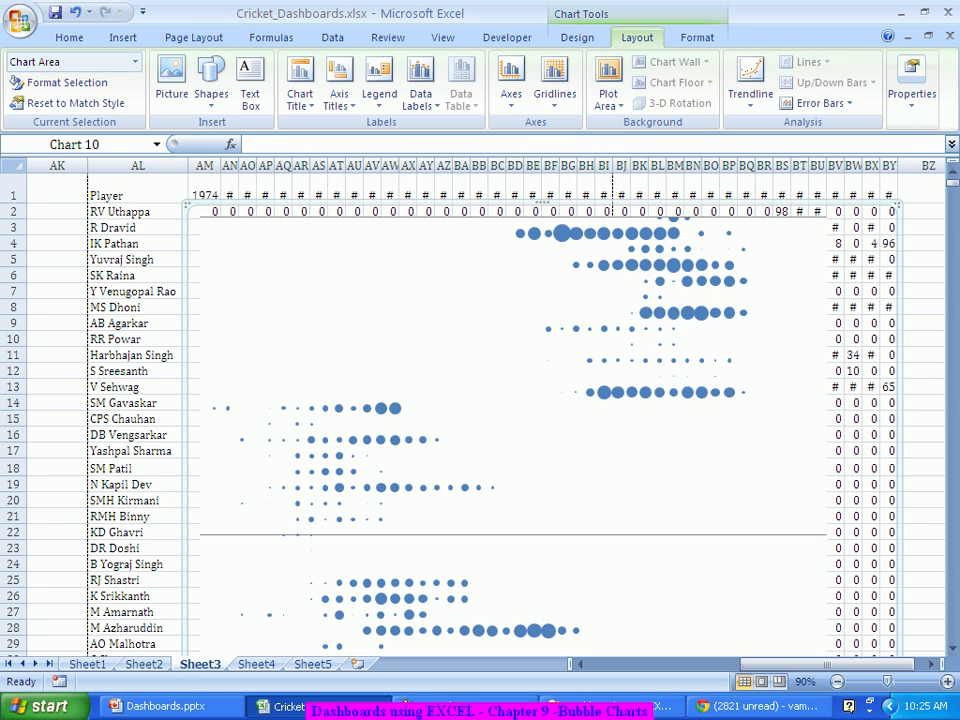
Set the plot area to no fill so the runs table shows through the bubbles
right_click(690, 455)
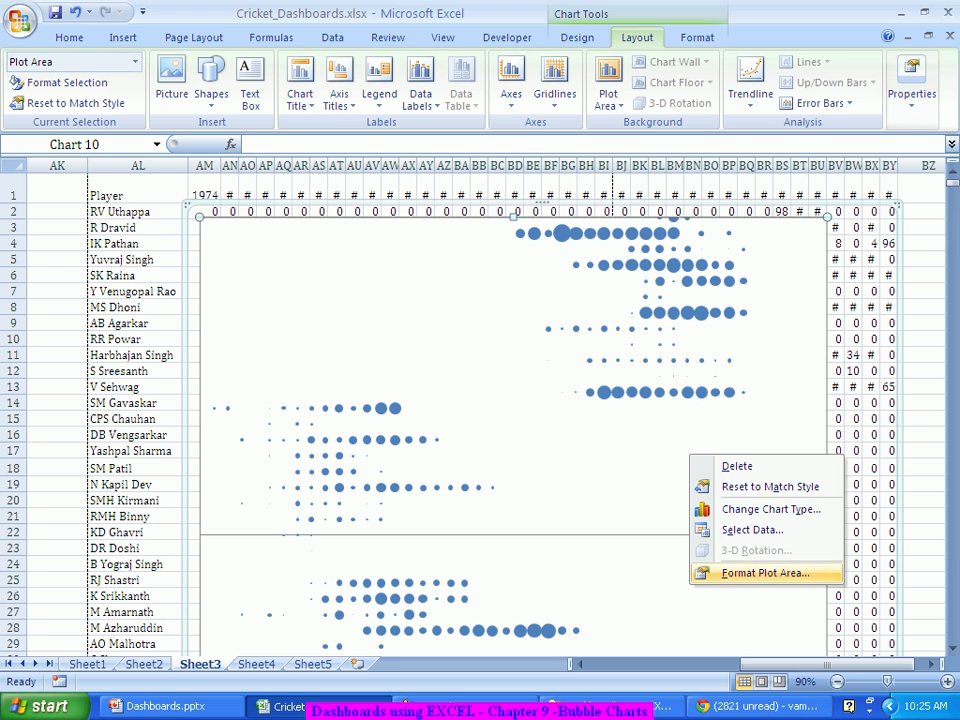
left_click(765, 573)
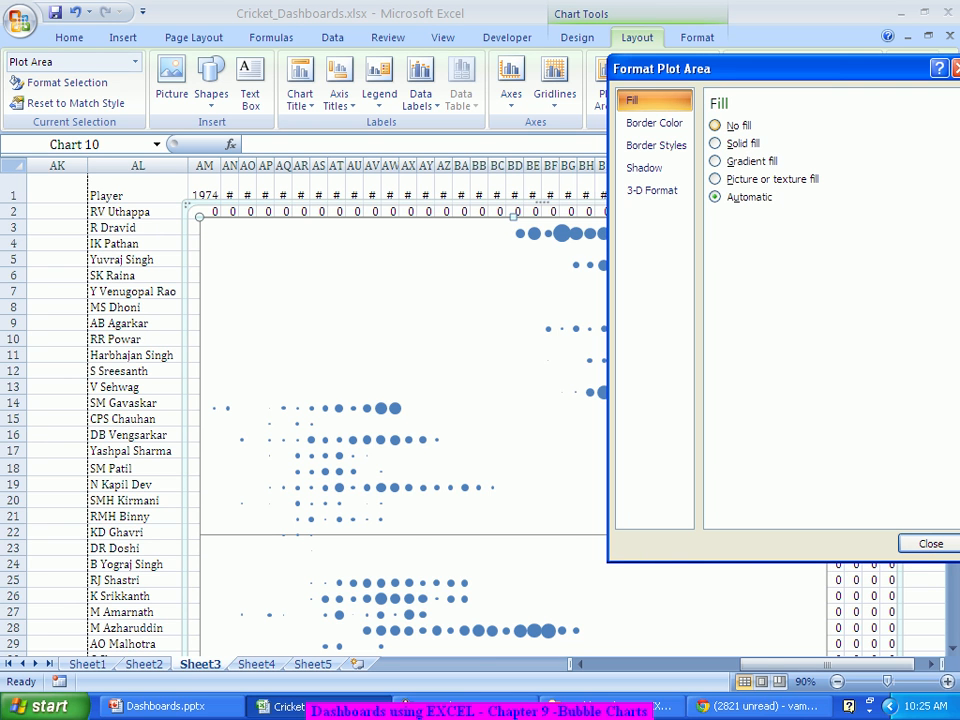
left_click(738, 125)
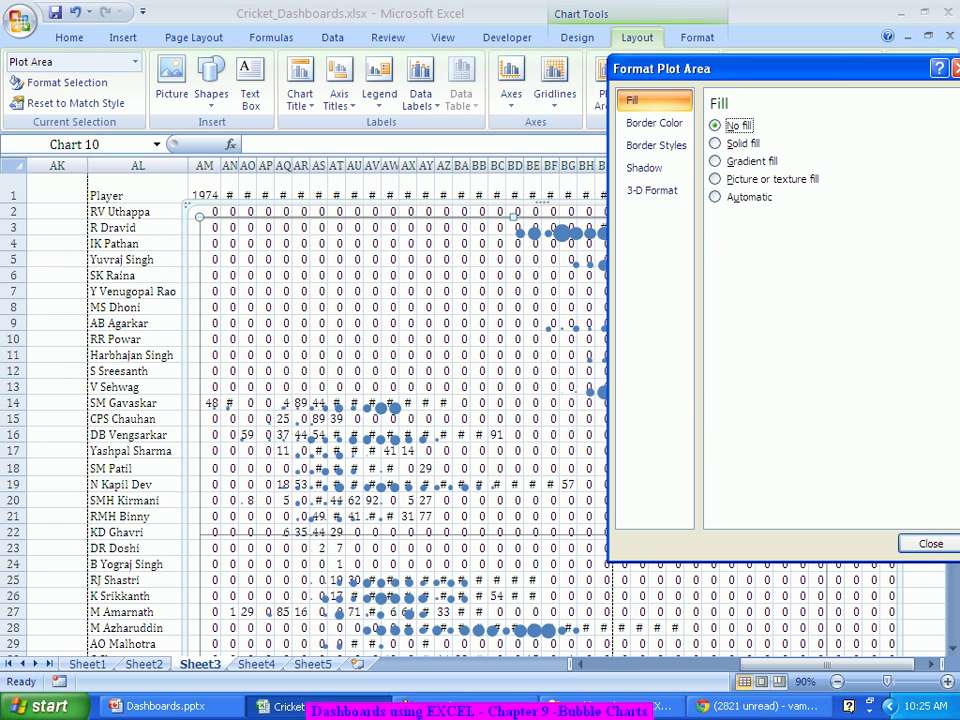
left_click(930, 543)
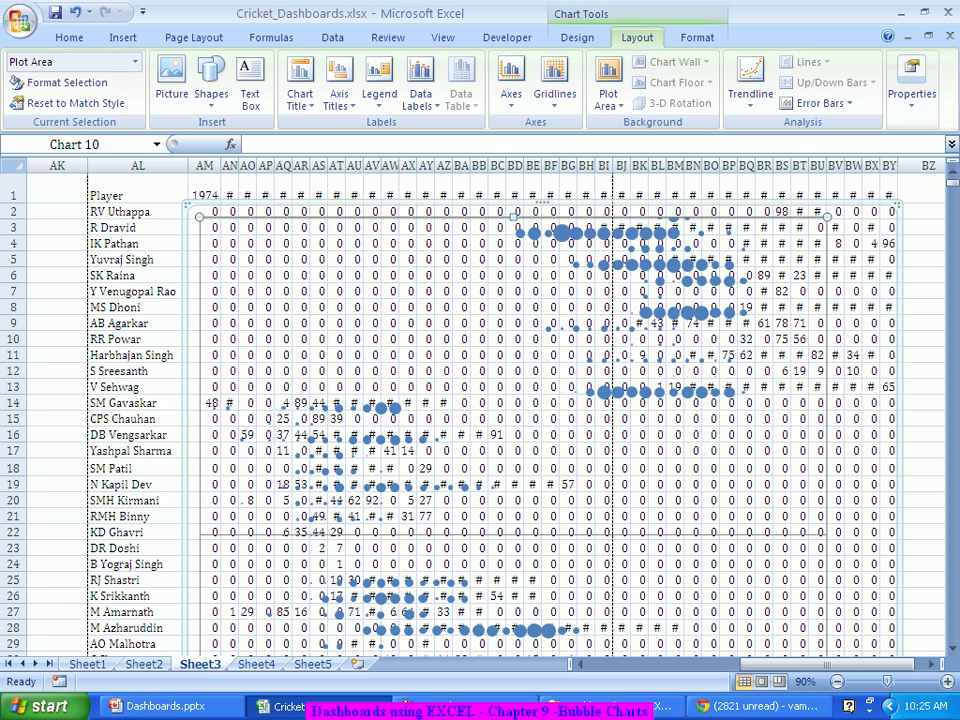
Try to stretch the plot area's upper edge up to the top of the chart area
left_click_drag(514, 217, 514, 206)
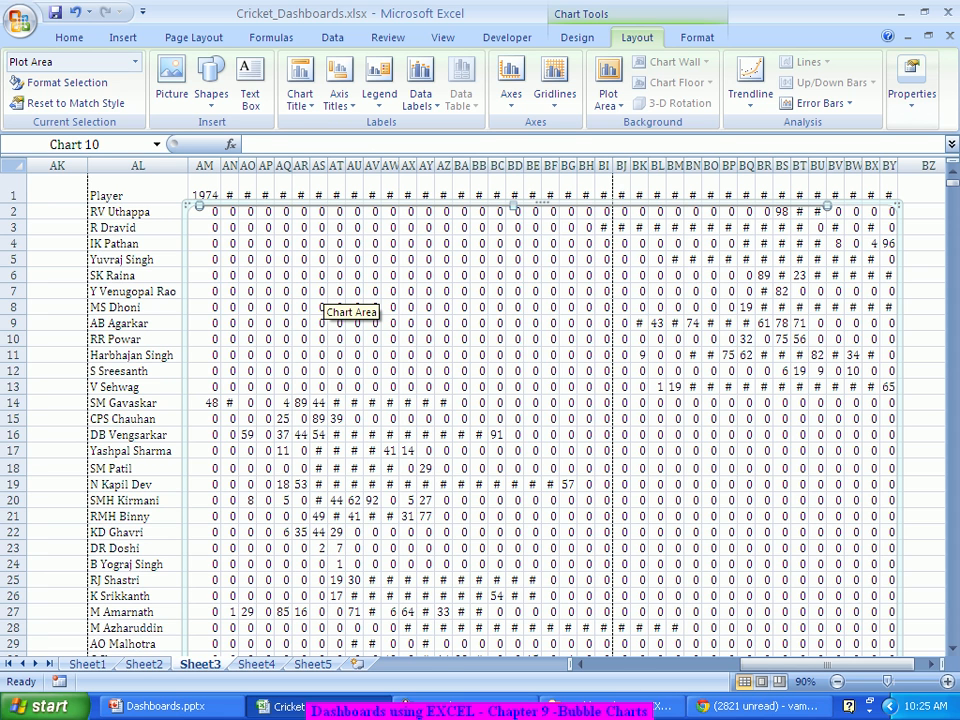
scroll(330, 300, "down", 3)
scroll(330, 300, "up", 3)
left_click(330, 305)
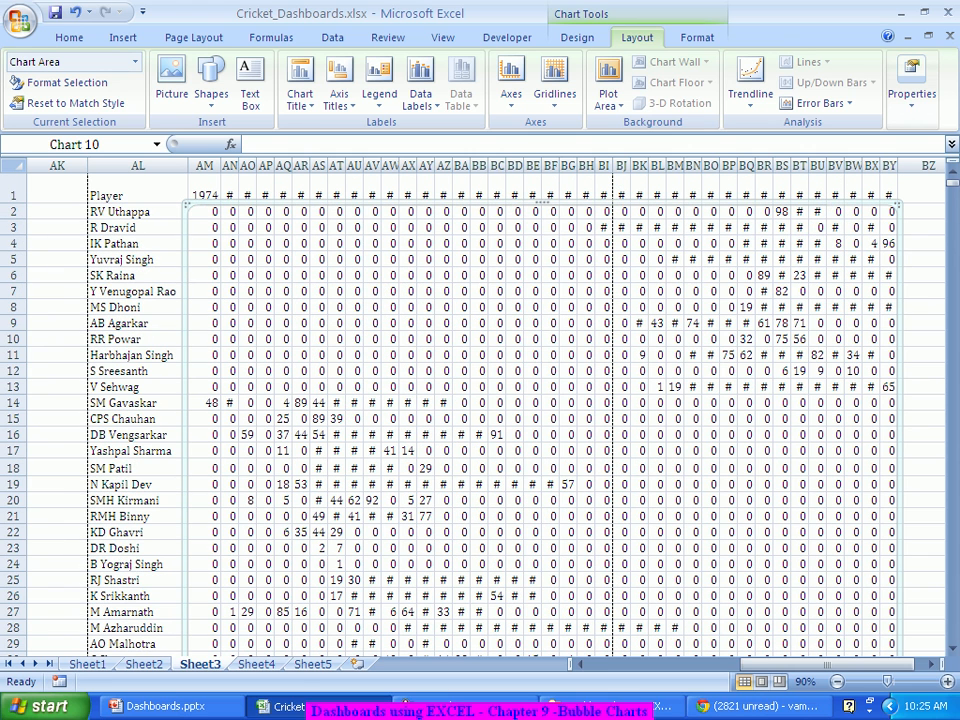
left_click(692, 430)
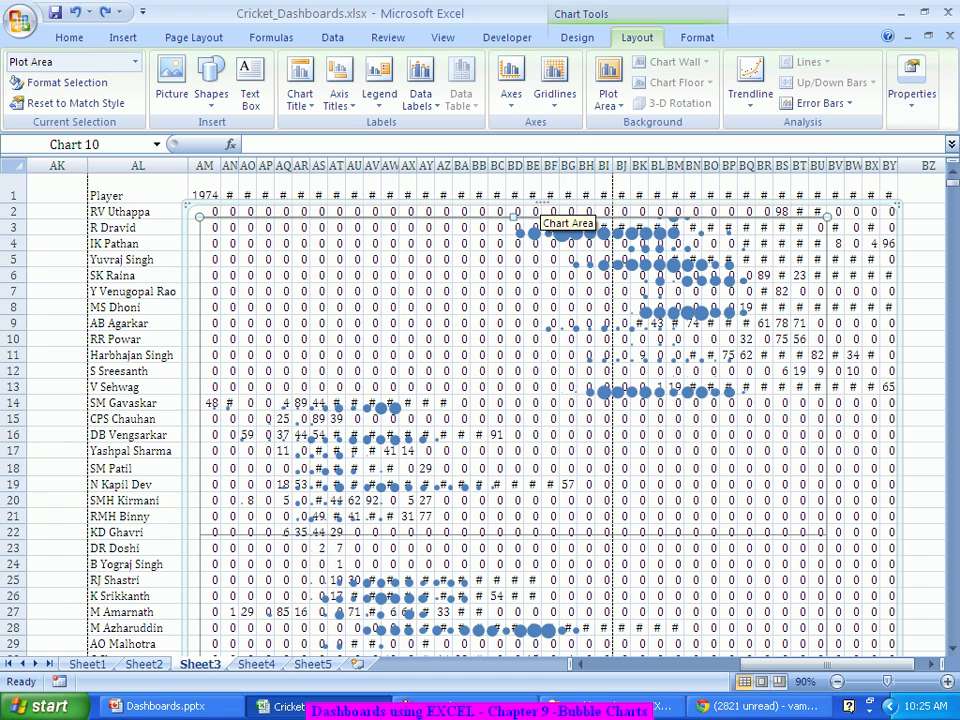
Stretch the bubble chart's upper edge up to the year header row and try to raise the plot area's upper edge to match
left_click_drag(543, 203, 543, 187)
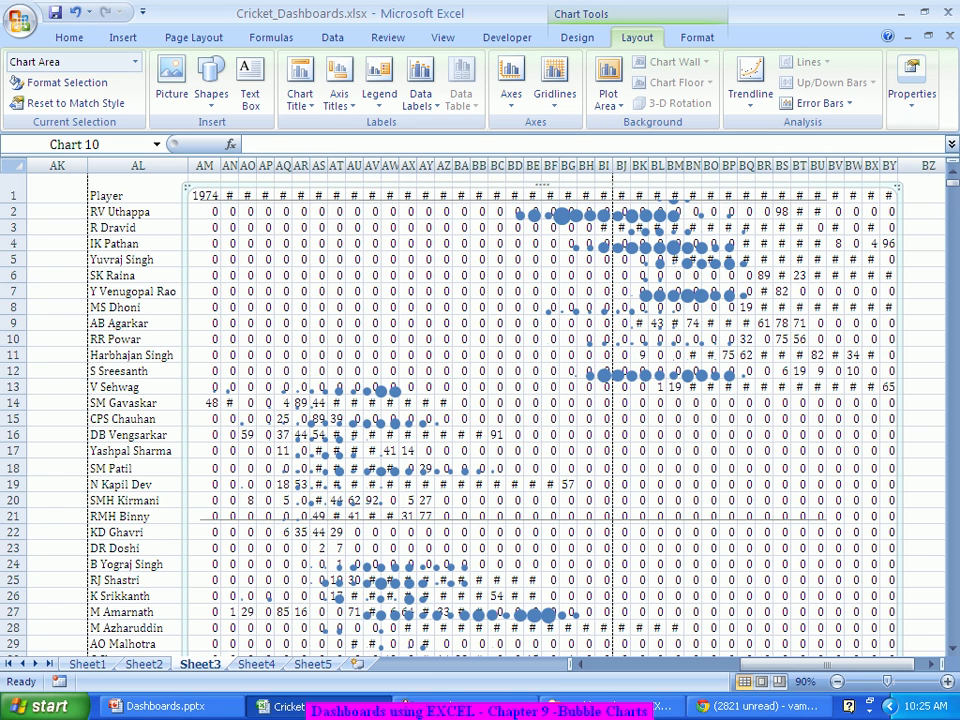
left_click(515, 215)
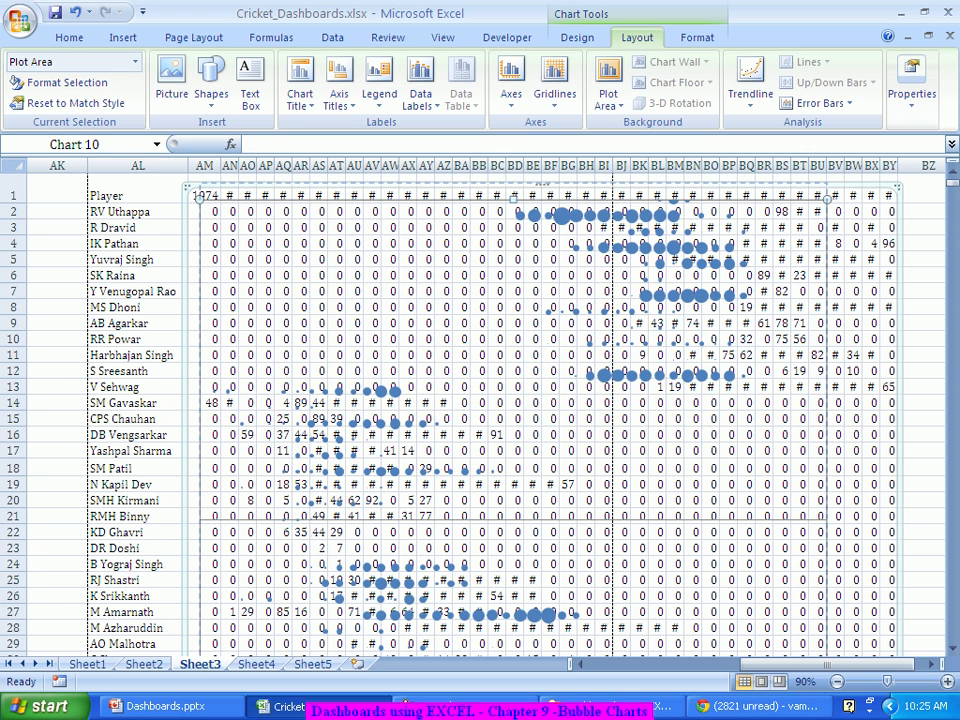
left_click_drag(513, 199, 513, 185)
Examine how the bubbles line up with the player rows along the chart's full height down to row 193
scroll(325, 435, "down", 3)
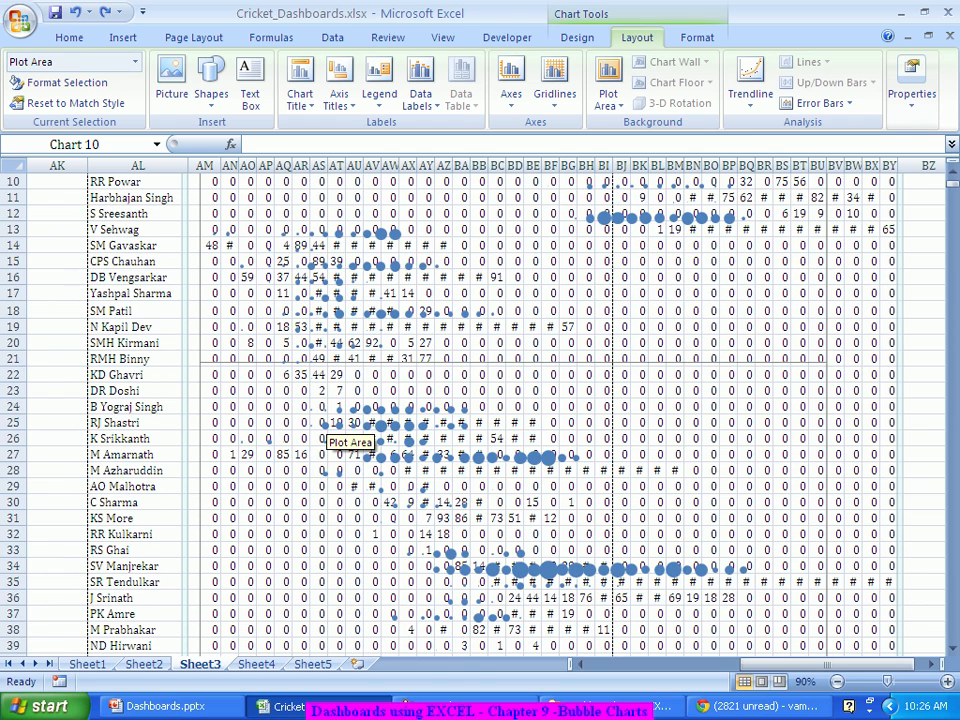
scroll(325, 435, "down", 9)
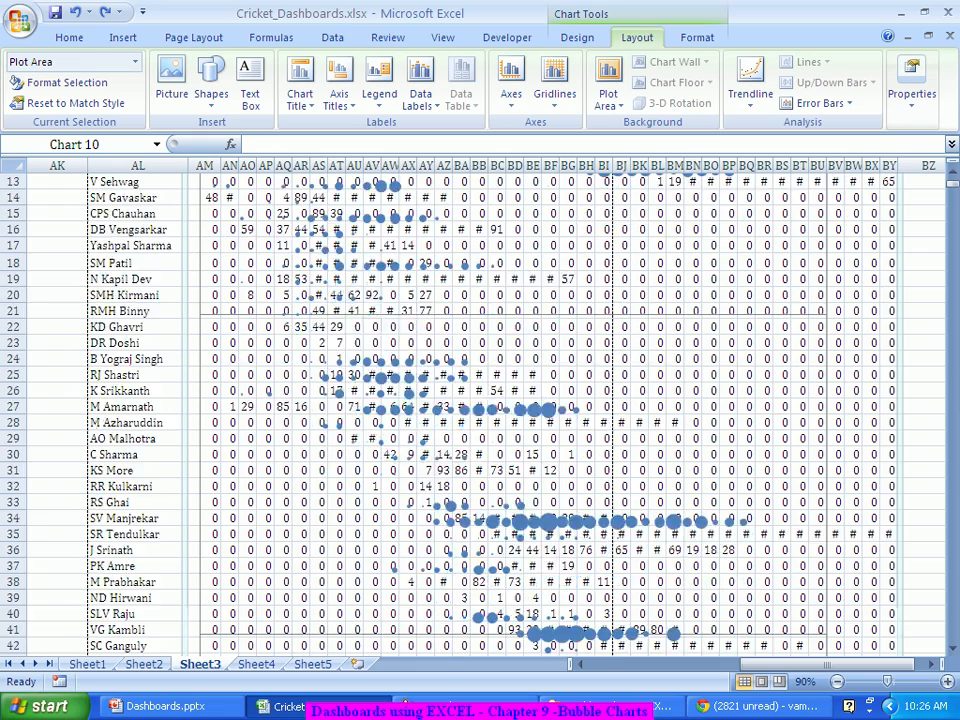
scroll(395, 450, "down", 14)
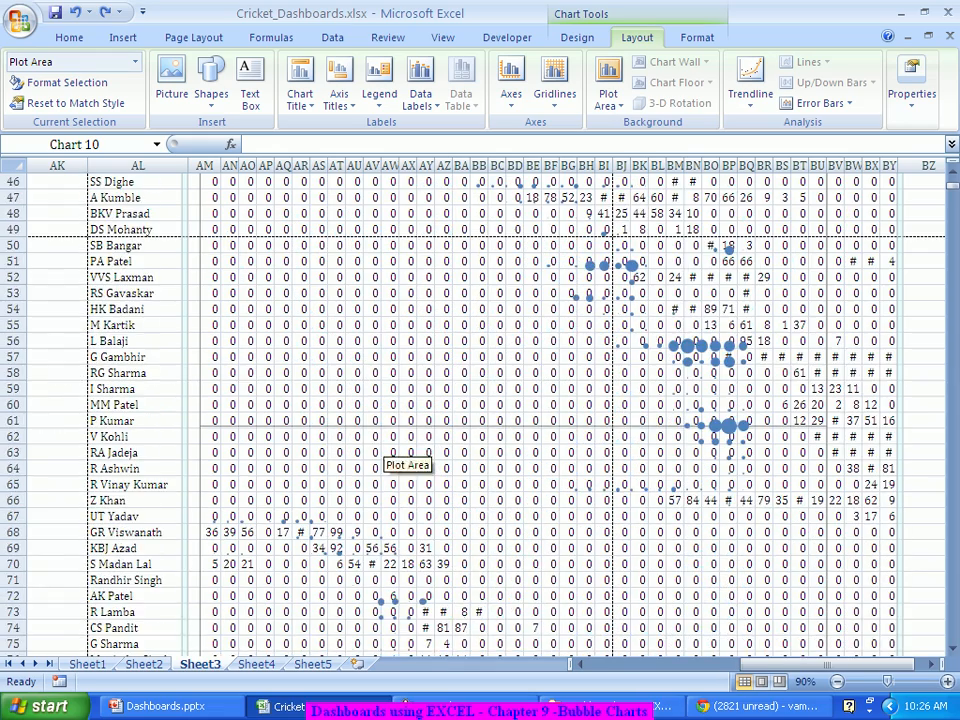
scroll(395, 450, "down", 17)
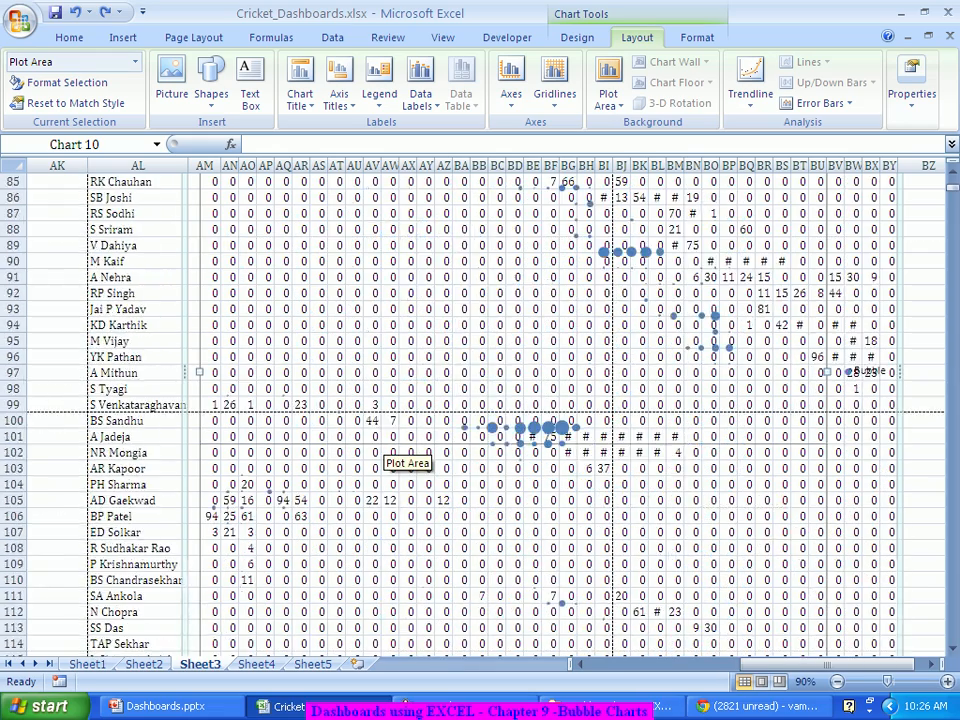
scroll(395, 450, "down", 12)
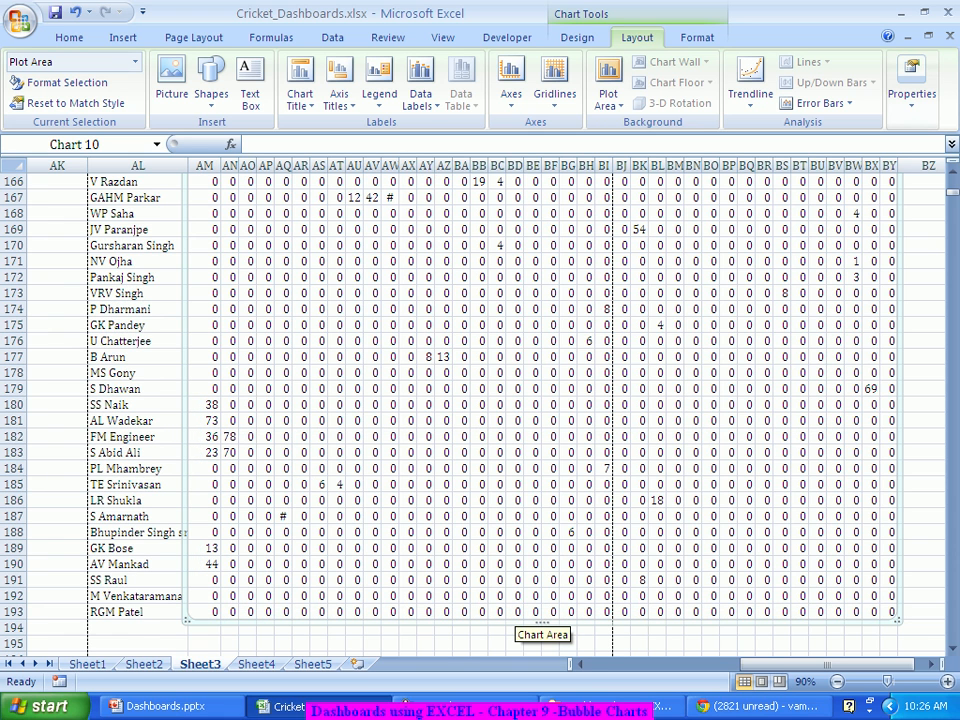
scroll(530, 622, "up", 4)
scroll(530, 625, "up", 1)
scroll(530, 625, "down", 1)
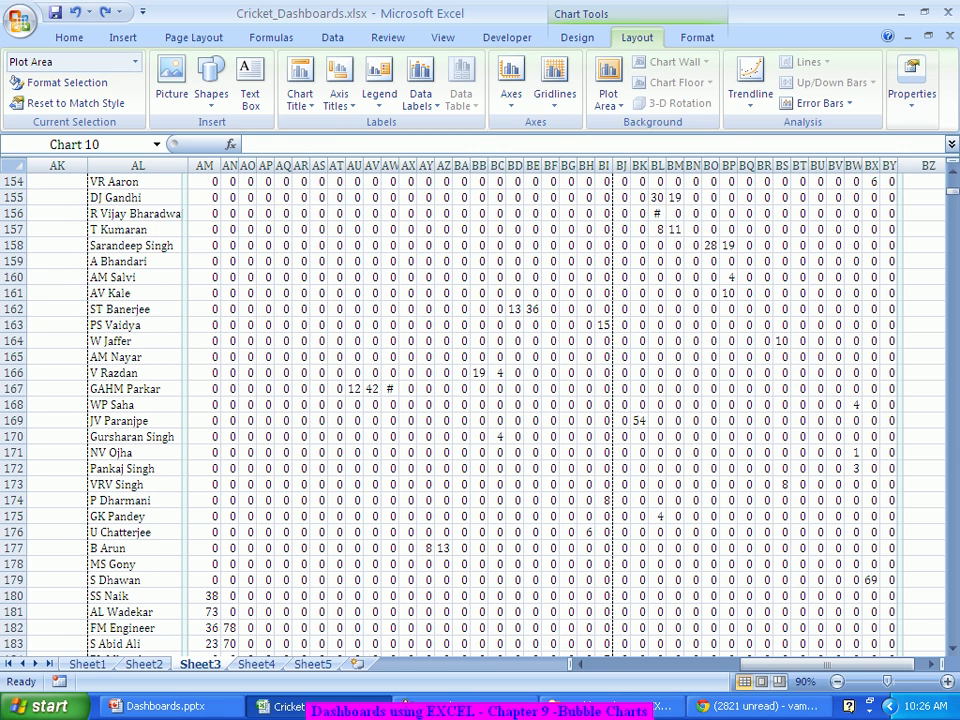
scroll(528, 625, "down", 3)
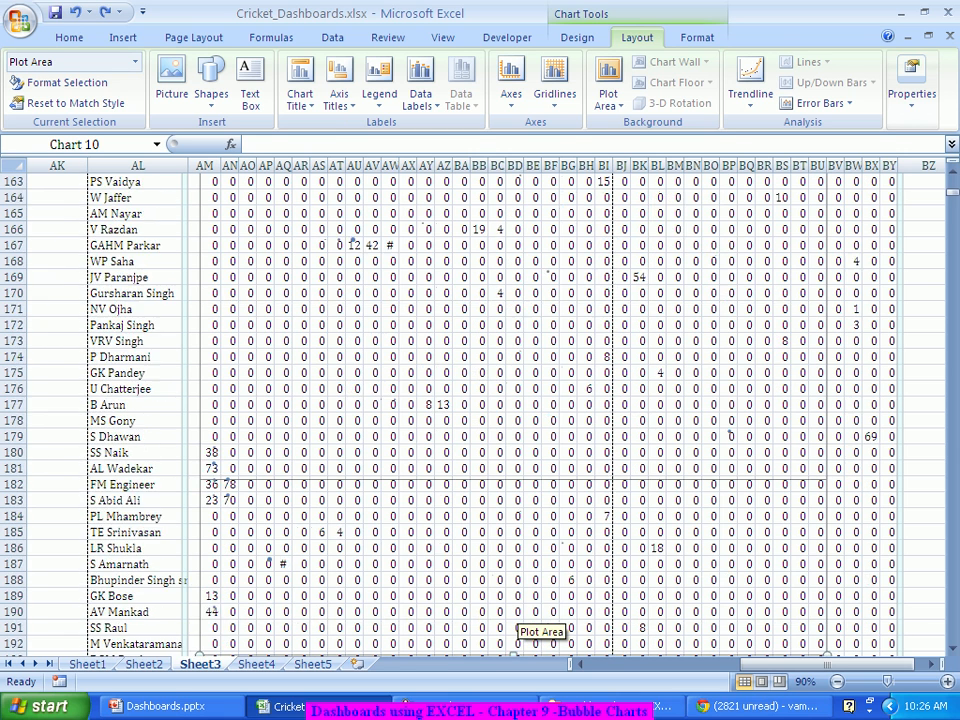
scroll(528, 625, "down", 3)
scroll(528, 625, "up", 7)
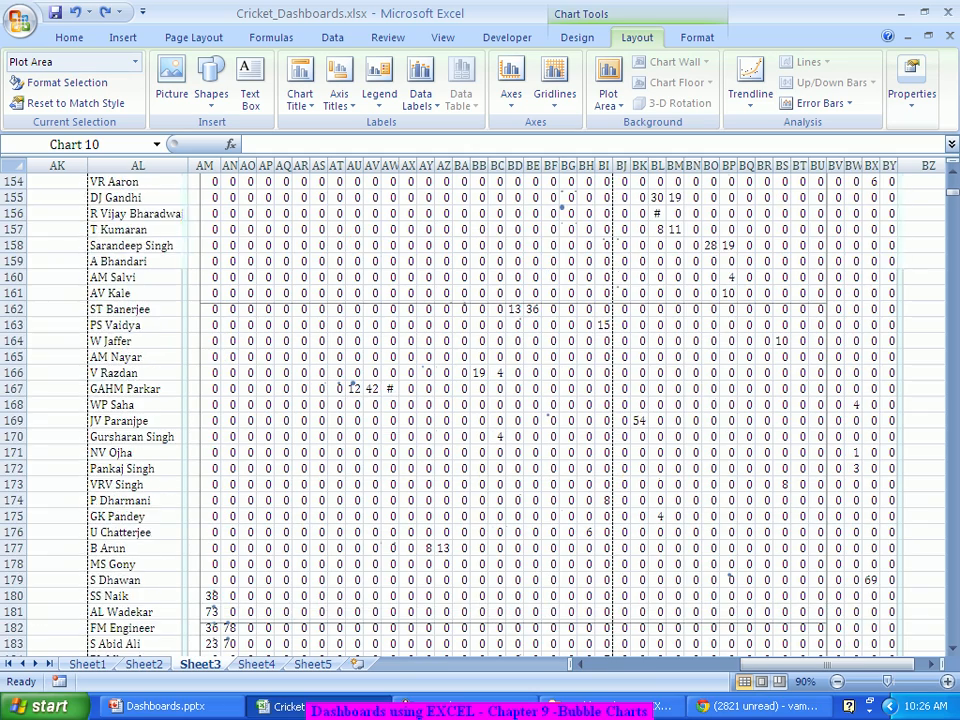
scroll(528, 625, "up", 12)
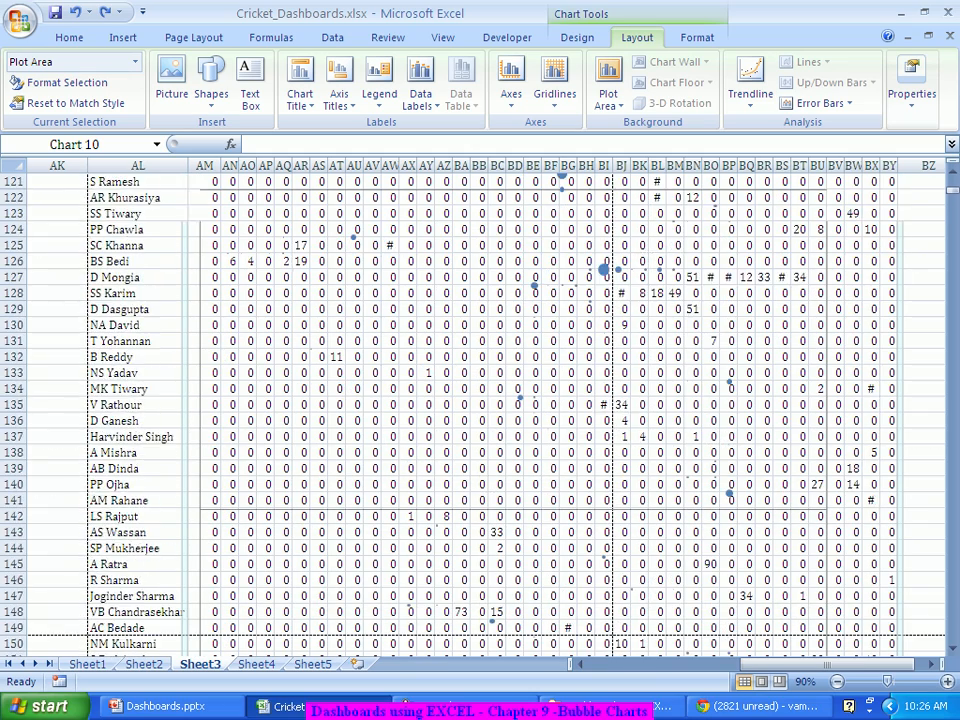
scroll(528, 625, "up", 7)
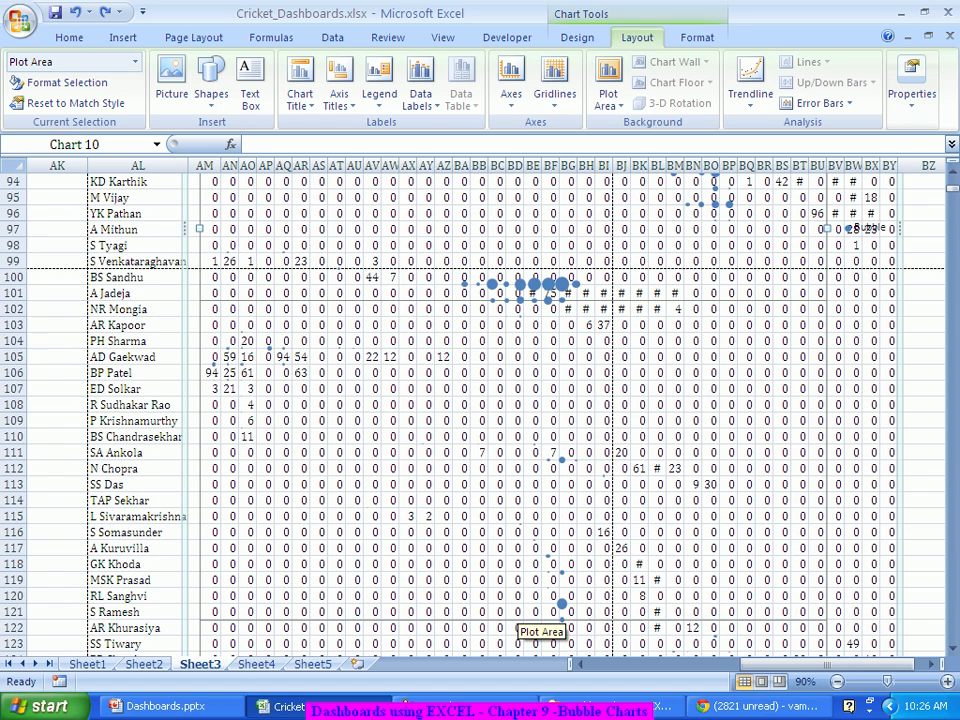
scroll(528, 625, "up", 10)
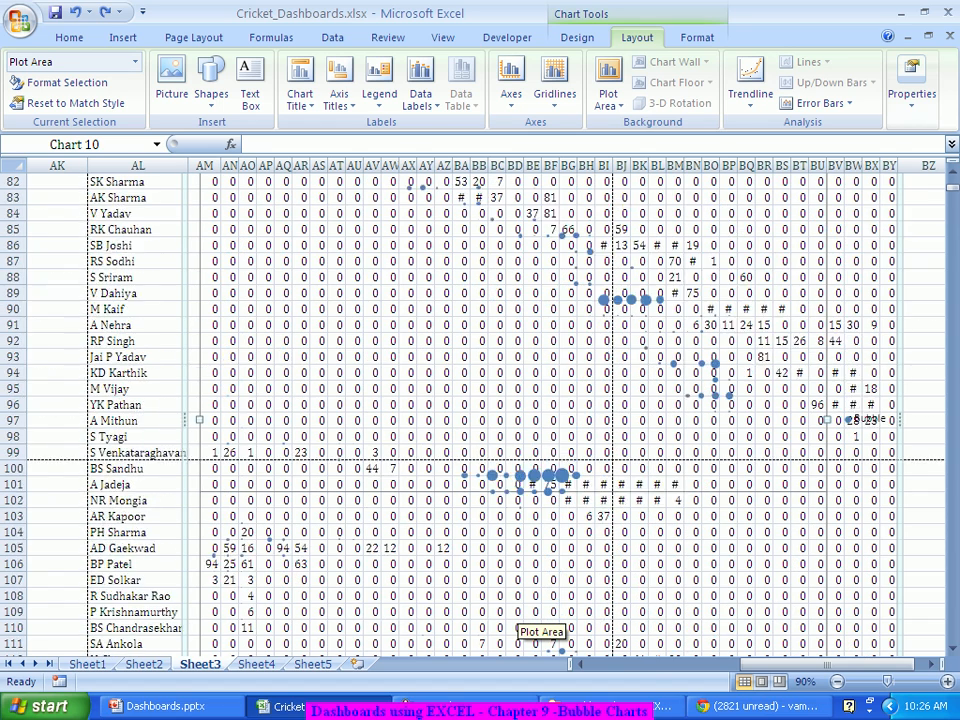
scroll(528, 625, "up", 15)
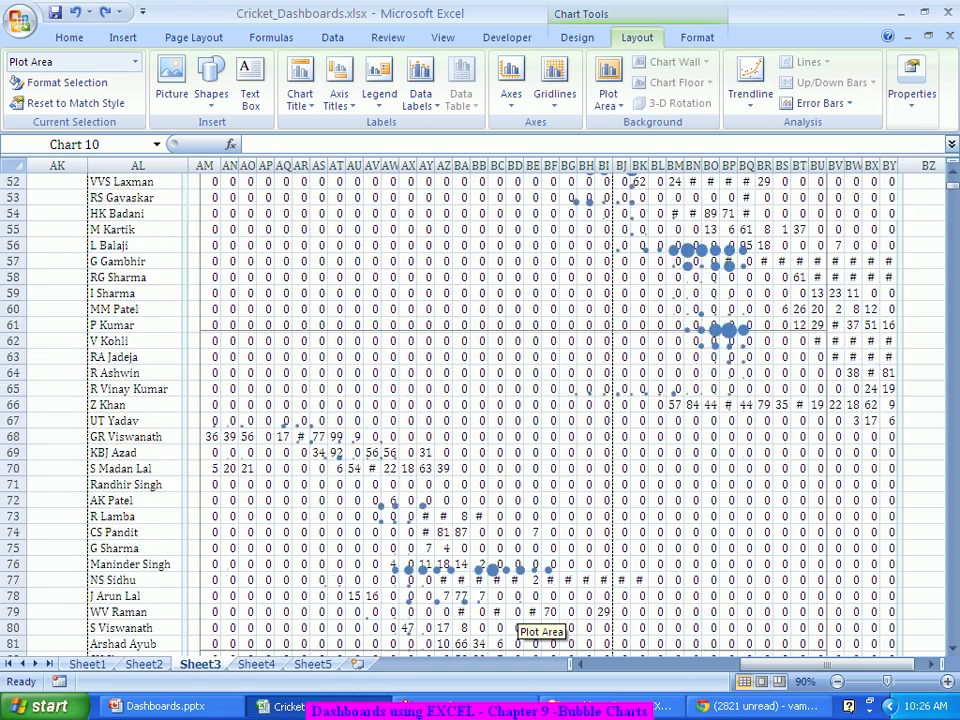
Widen the bubble chart's plot area on both sides to span the chart area across columns AM to BY
scroll(528, 625, "up", 6)
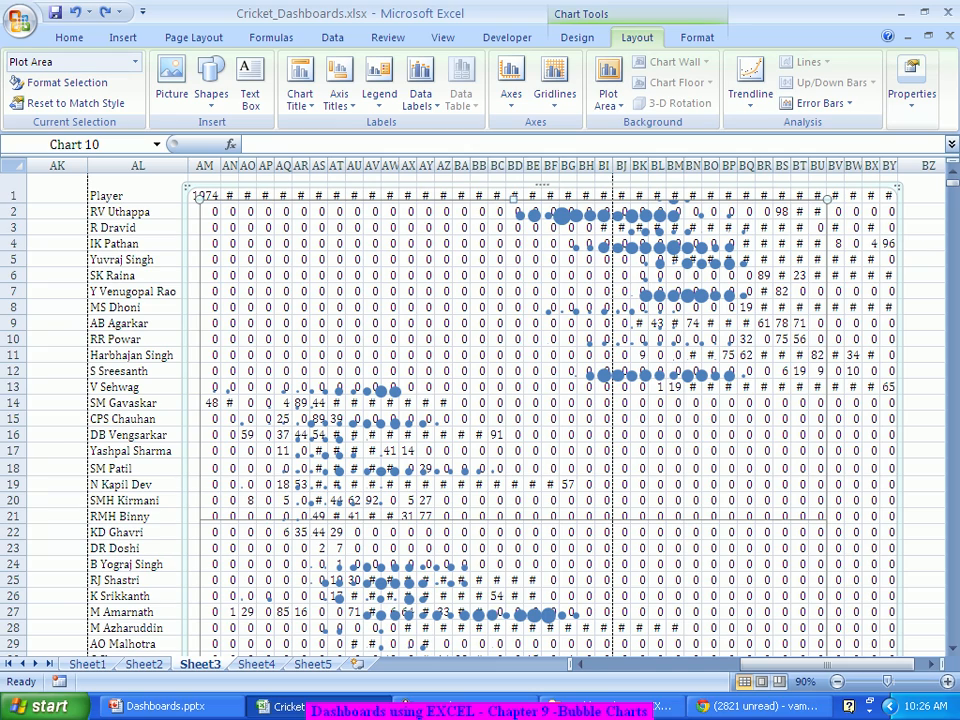
scroll(838, 508, "down", 7)
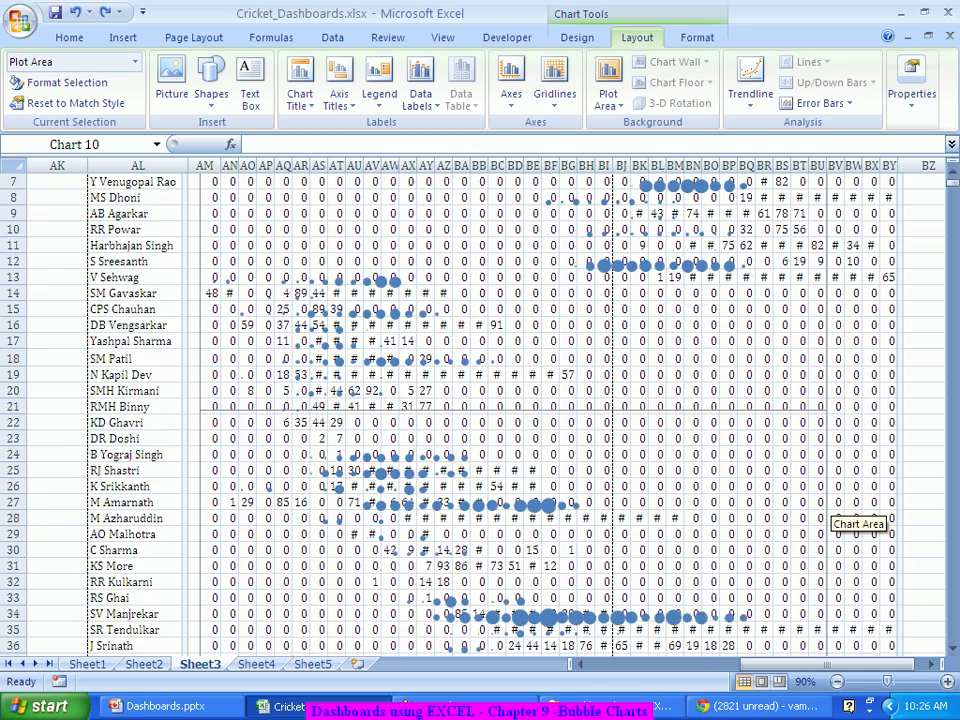
scroll(838, 508, "down", 5)
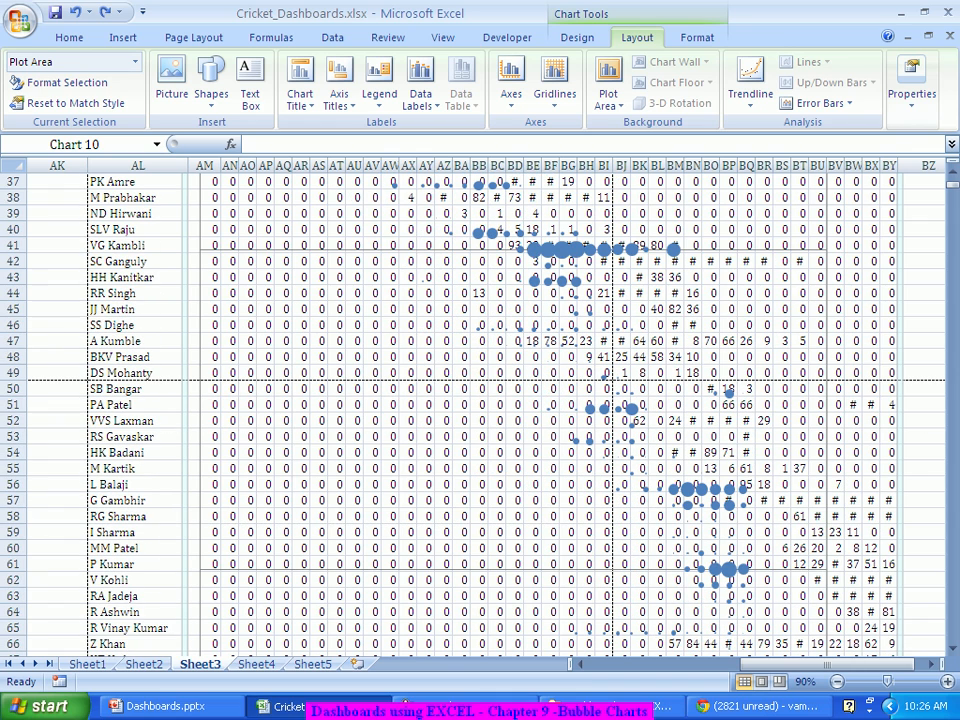
scroll(838, 508, "down", 6)
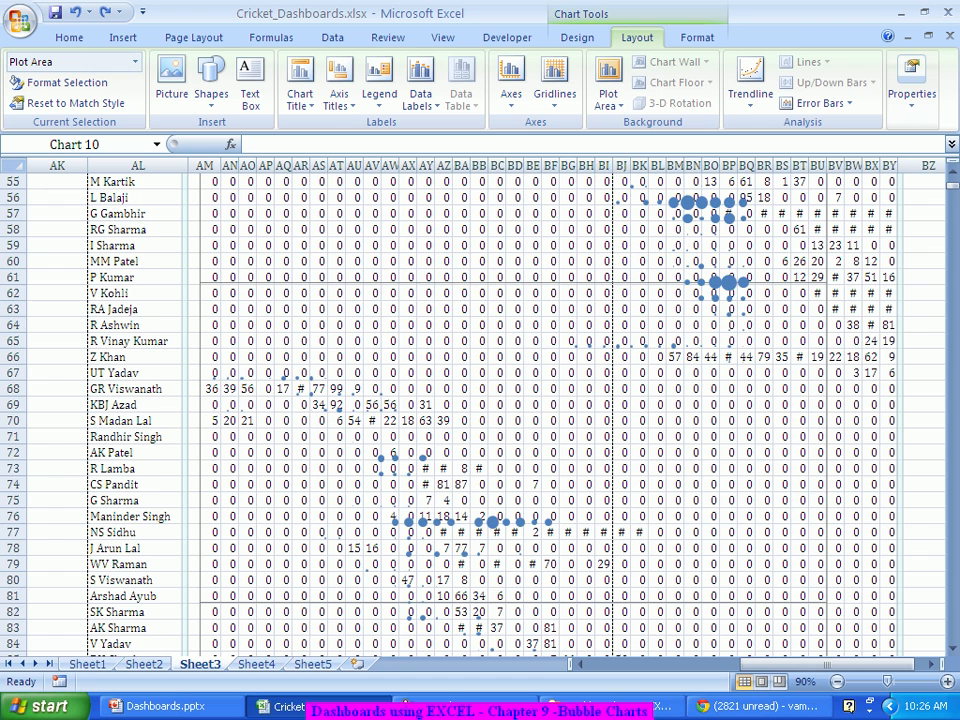
scroll(838, 508, "down", 8)
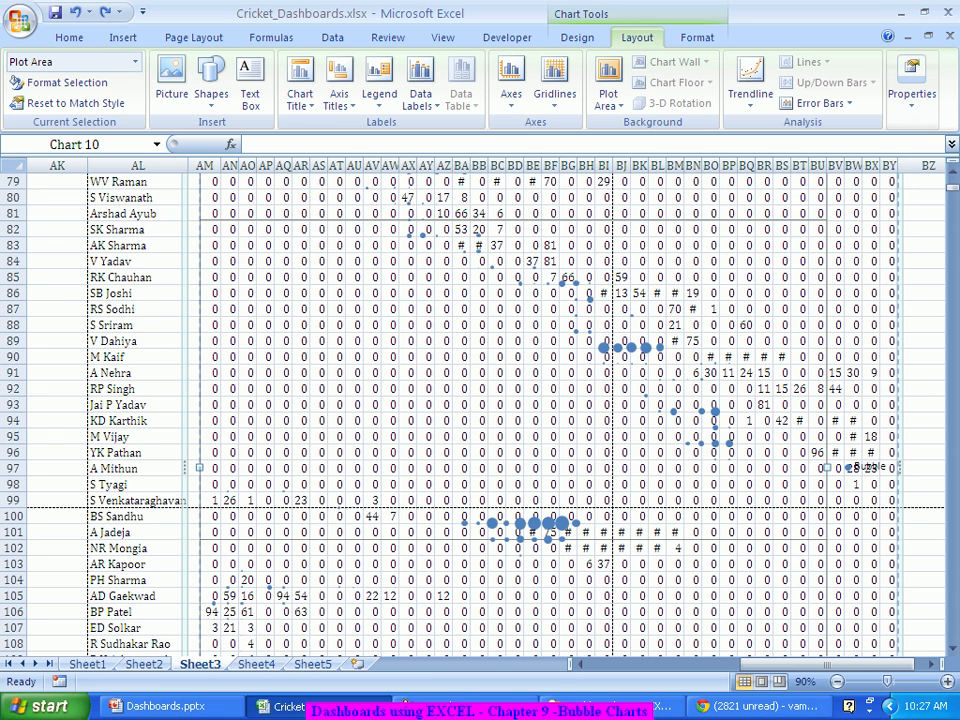
left_click_drag(827, 467, 897, 467)
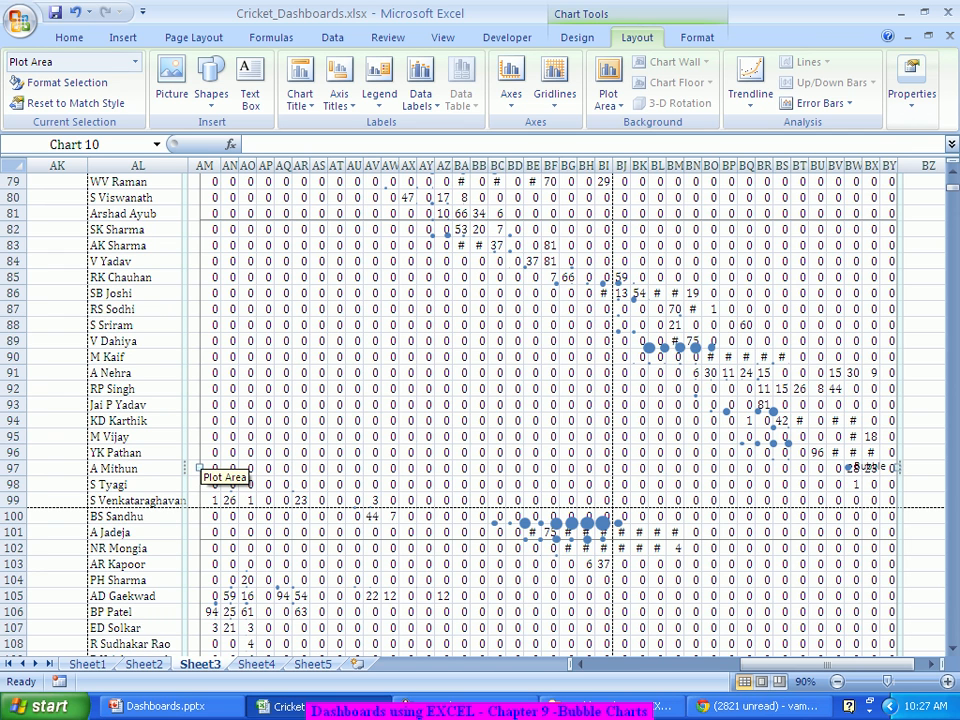
left_click_drag(199, 467, 187, 467)
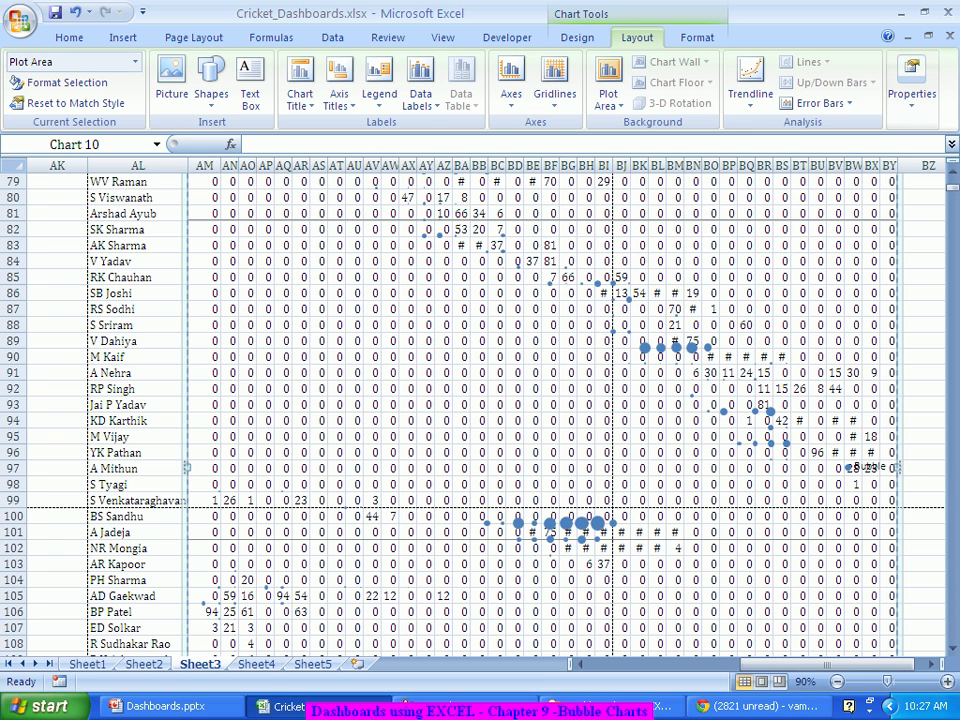
Shift the plot area vertically, first down and then back up, to line the bubbles up with the player rows
left_click_drag(542, 467, 542, 479)
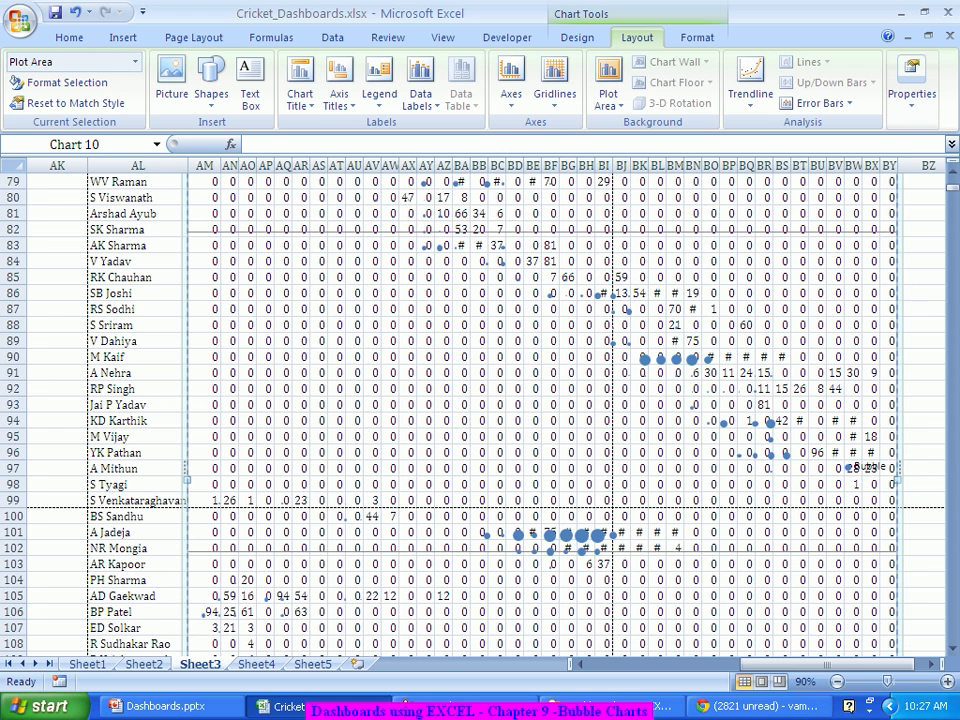
left_click_drag(545, 480, 545, 458)
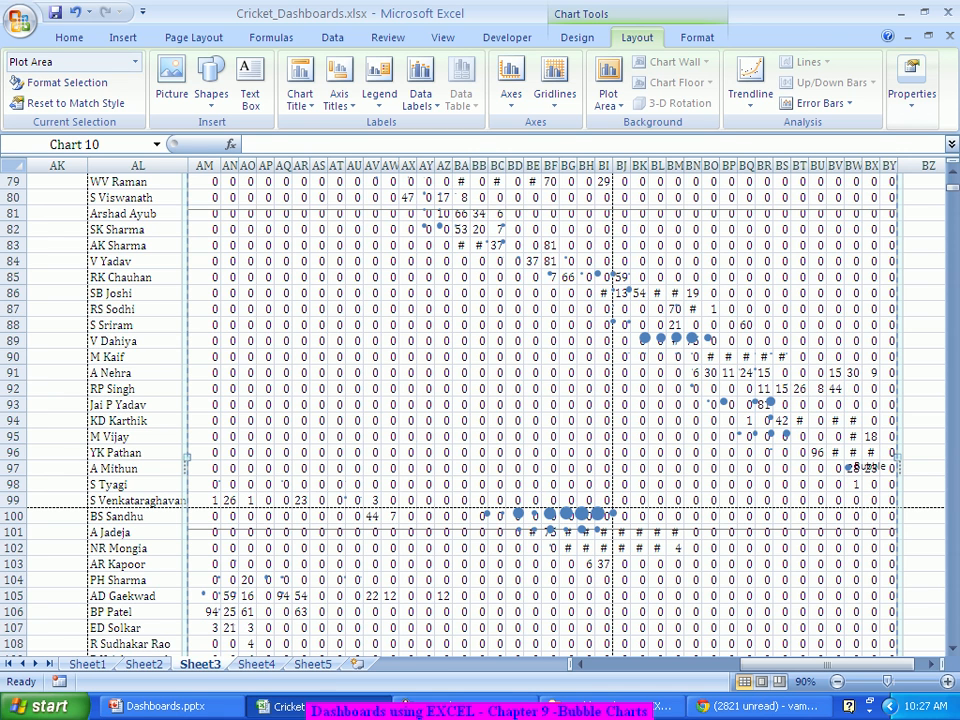
Try to raise the plot area's top edge to the header row at the top of the chart, and undo the resize
scroll(480, 400, "up", 1)
scroll(465, 556, "up", 19)
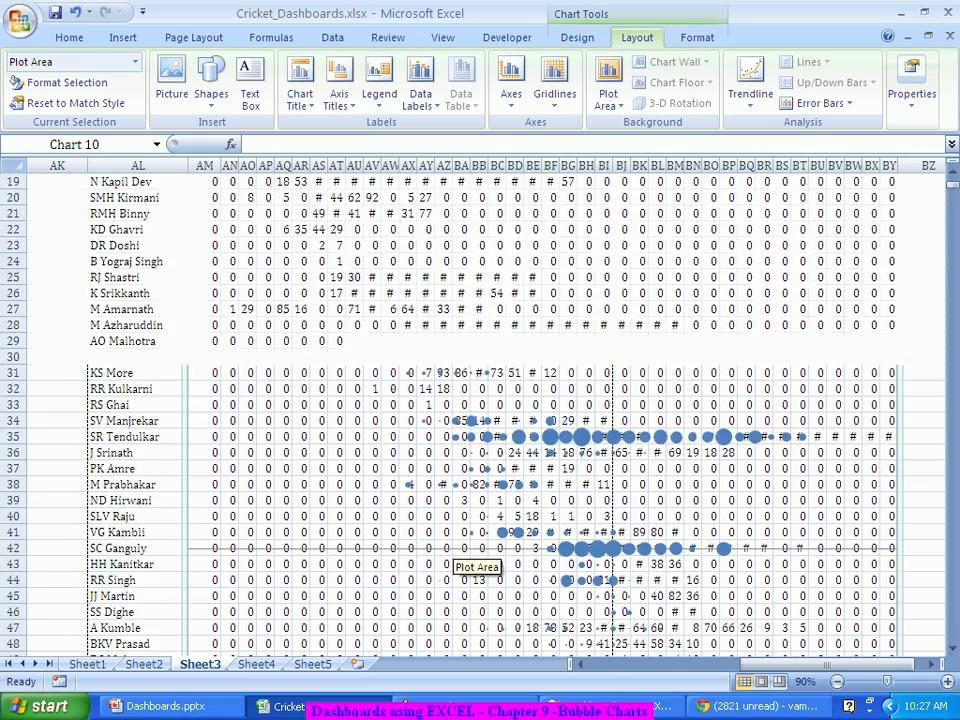
scroll(462, 556, "up", 6)
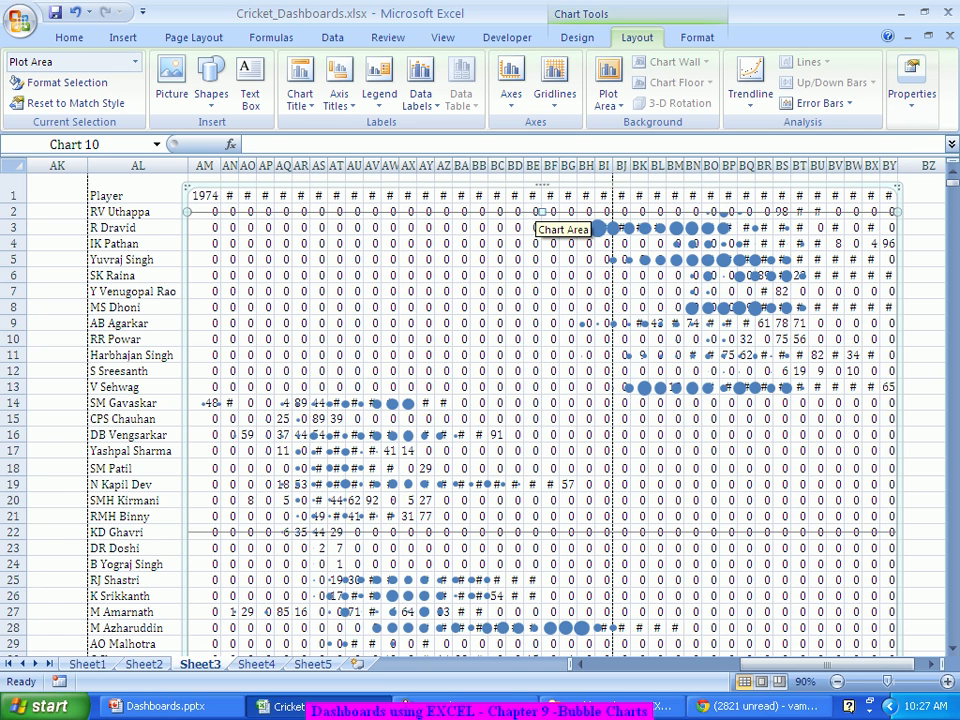
left_click_drag(542, 212, 542, 190)
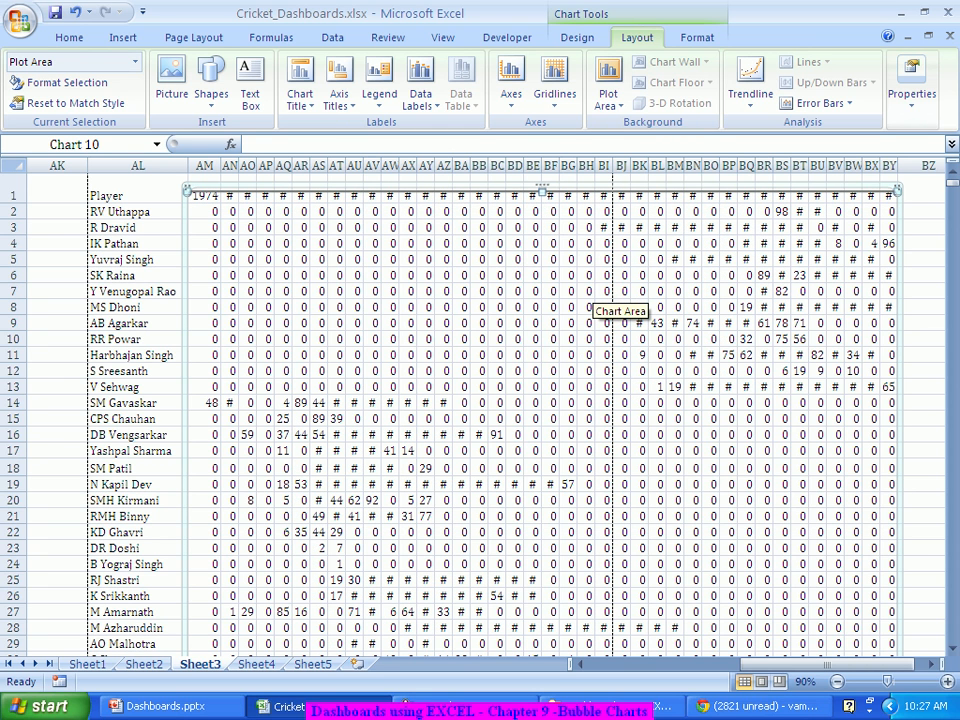
key("ctrl+z")
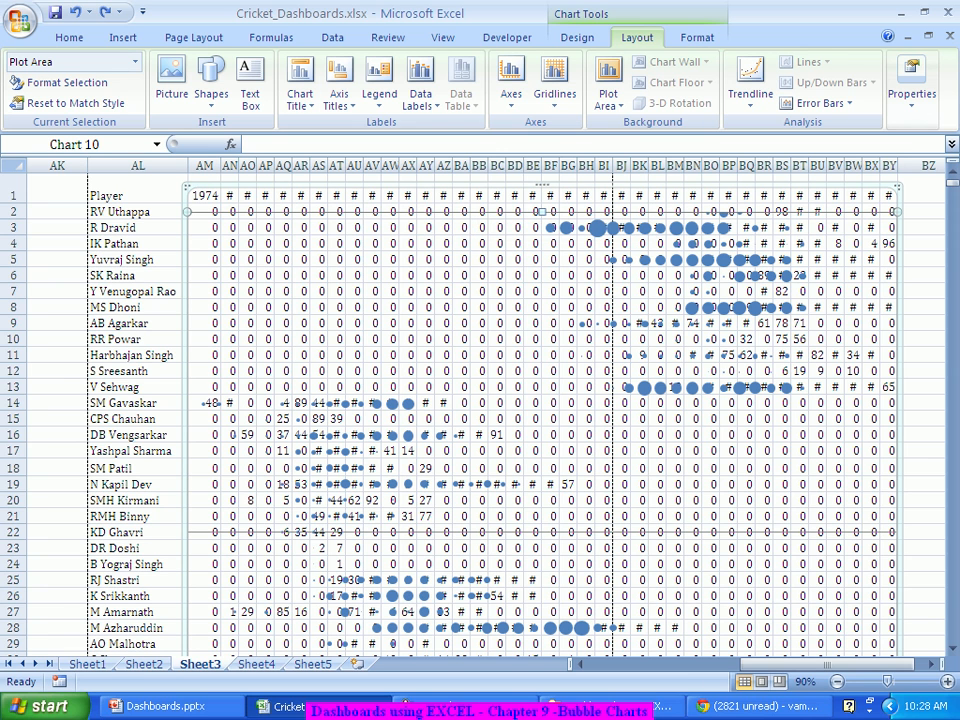
Set the primary vertical axis's fixed minimum to 0
left_click(511, 90)
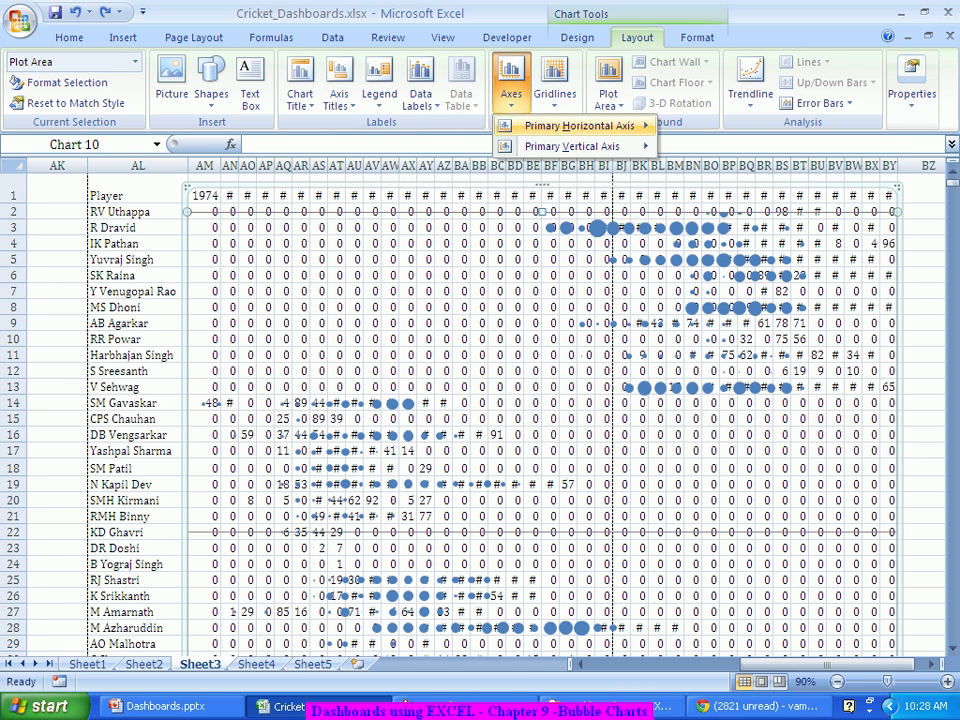
mouse_move(570, 146)
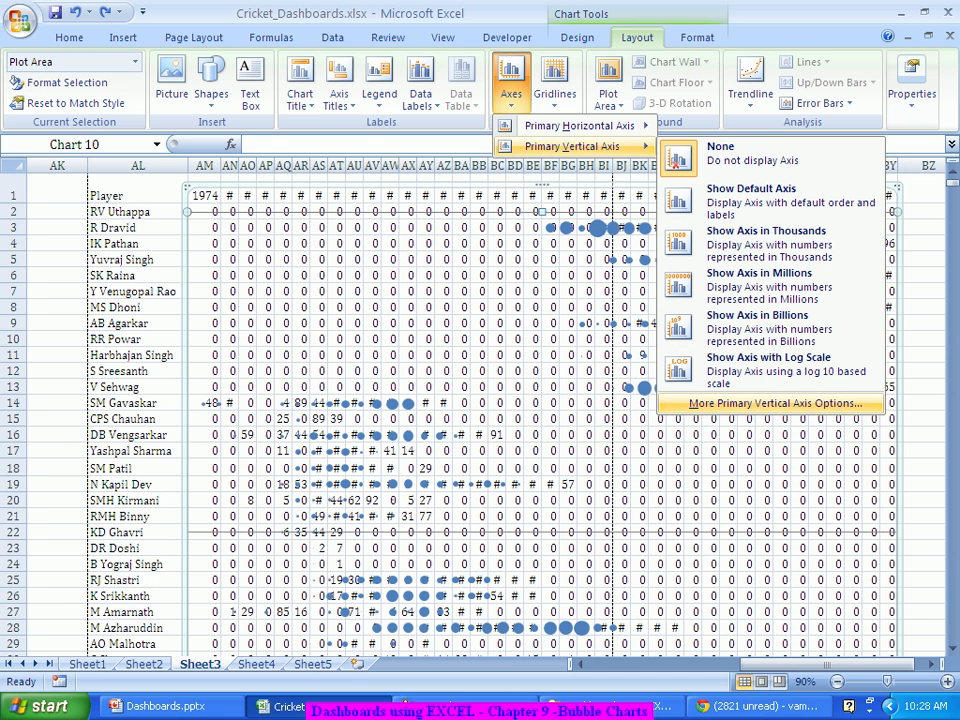
left_click(775, 403)
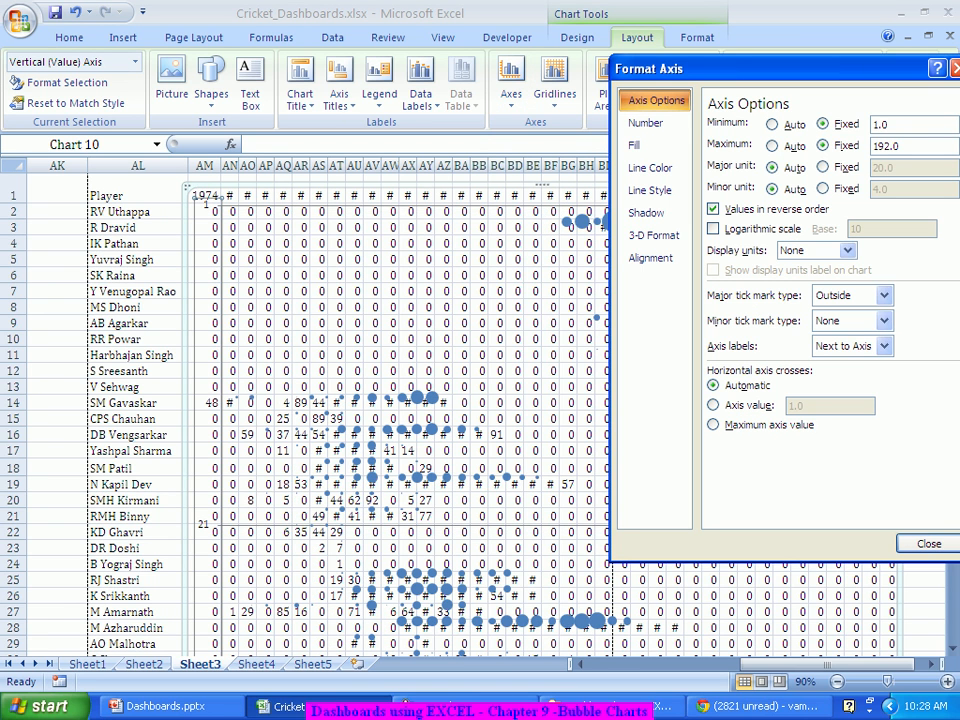
left_click(823, 124)
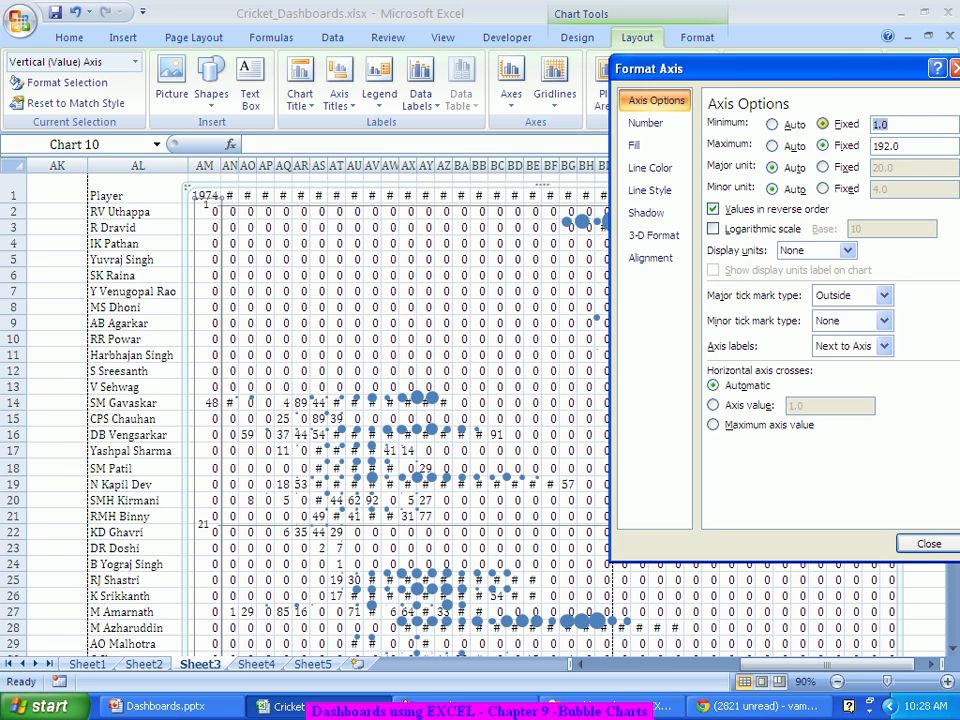
type("0")
key("Return")
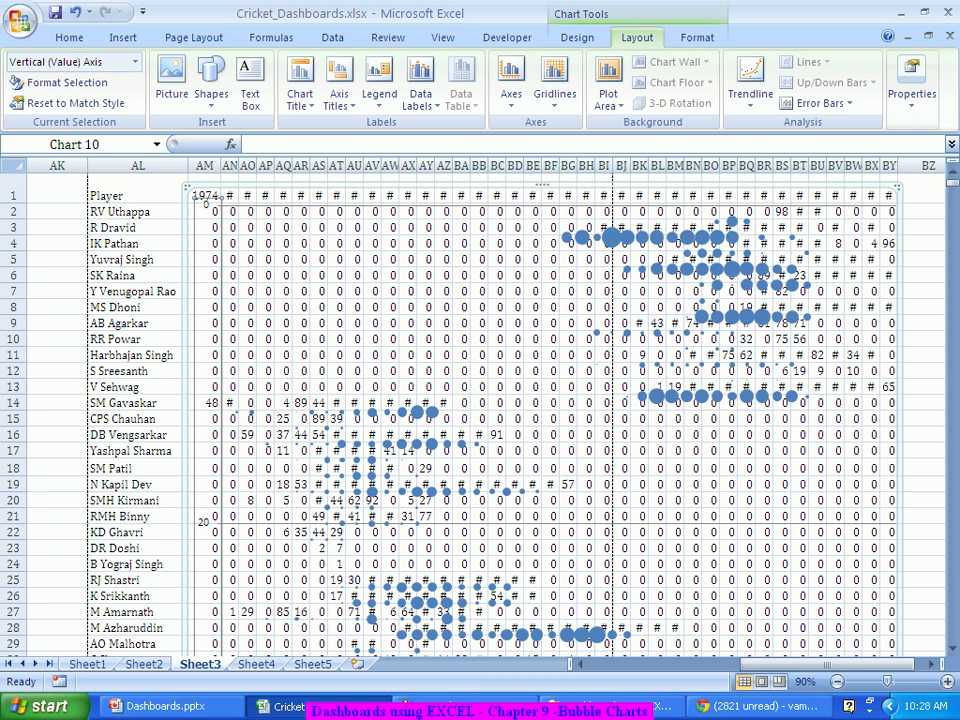
Extend the chart area's top edge upward above the header row to bring the bubbles closer to their player rows
left_click(537, 206)
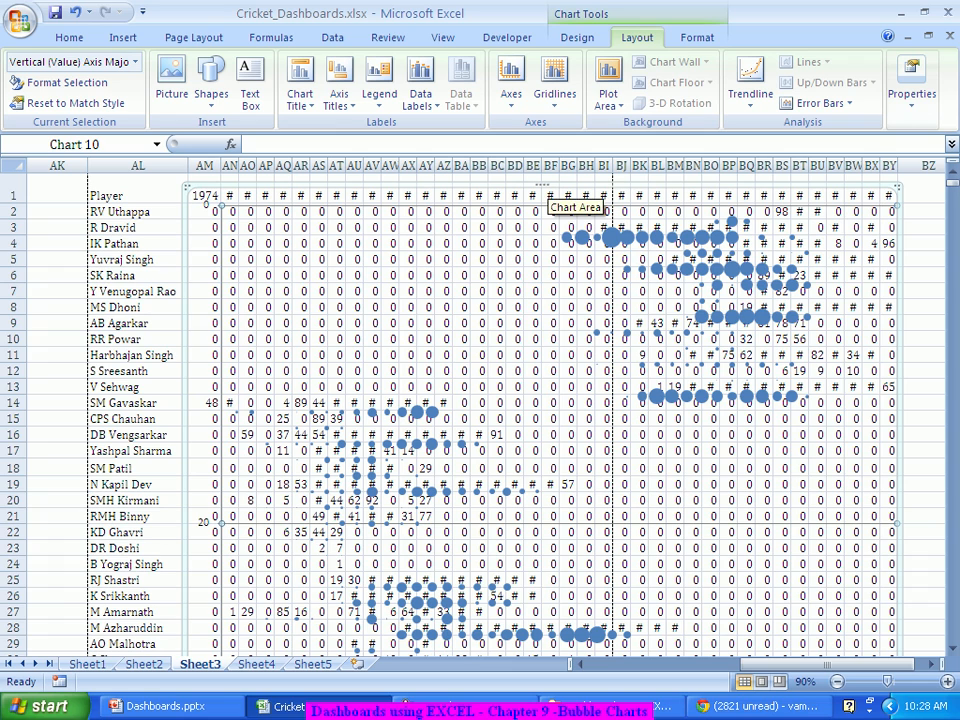
left_click_drag(545, 185, 545, 169)
mouse_move(607, 223)
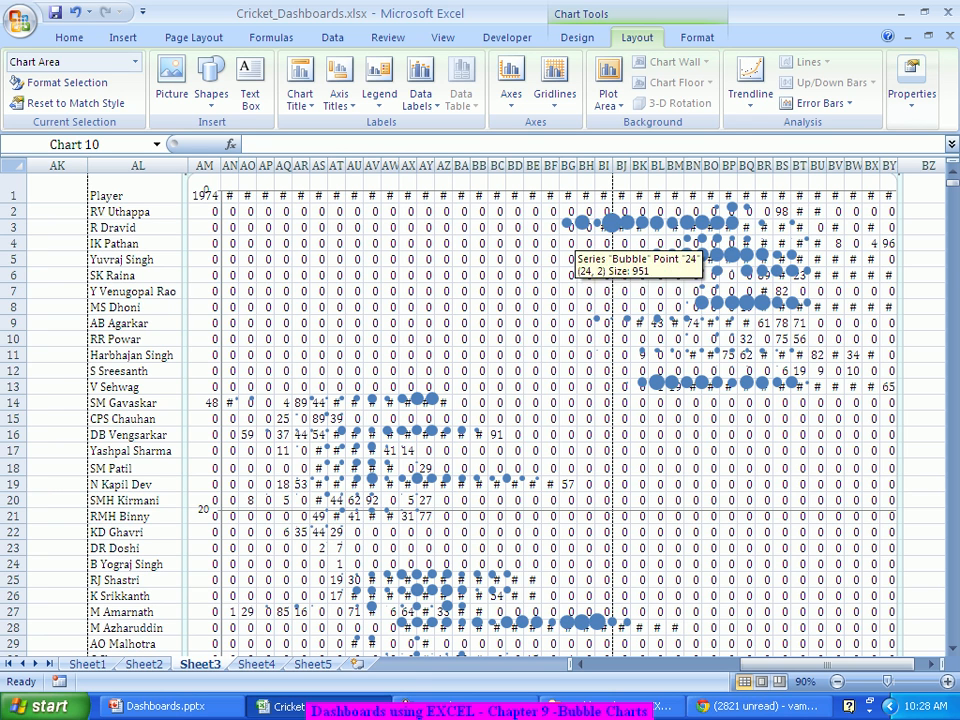
Try to lower the plot area's top edge to just below the header row, and undo the resize
left_click(570, 270)
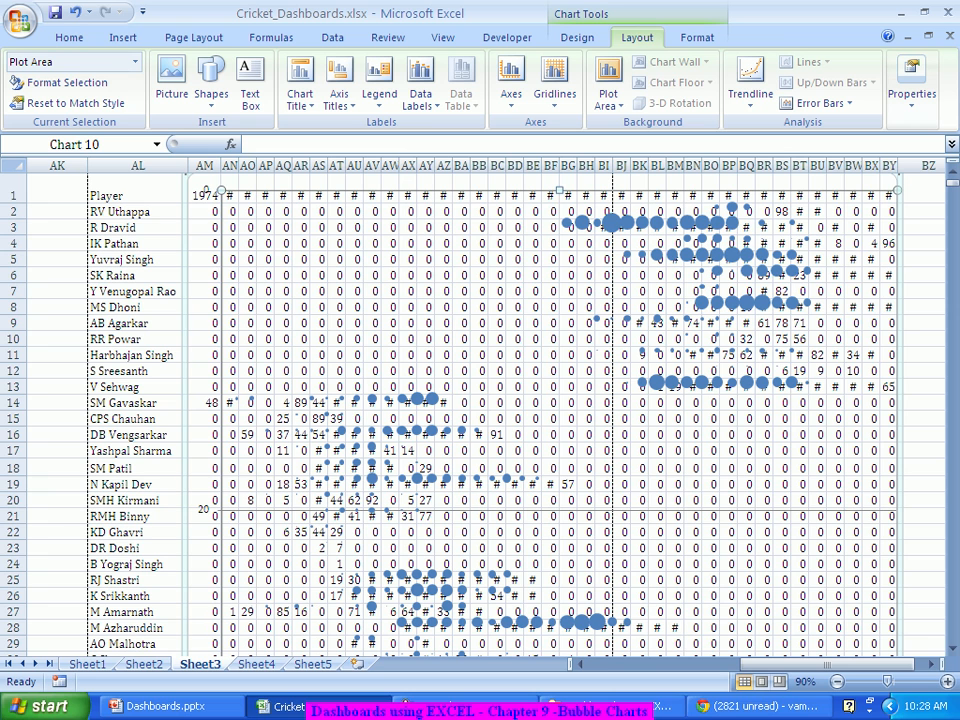
left_click_drag(559, 190, 560, 206)
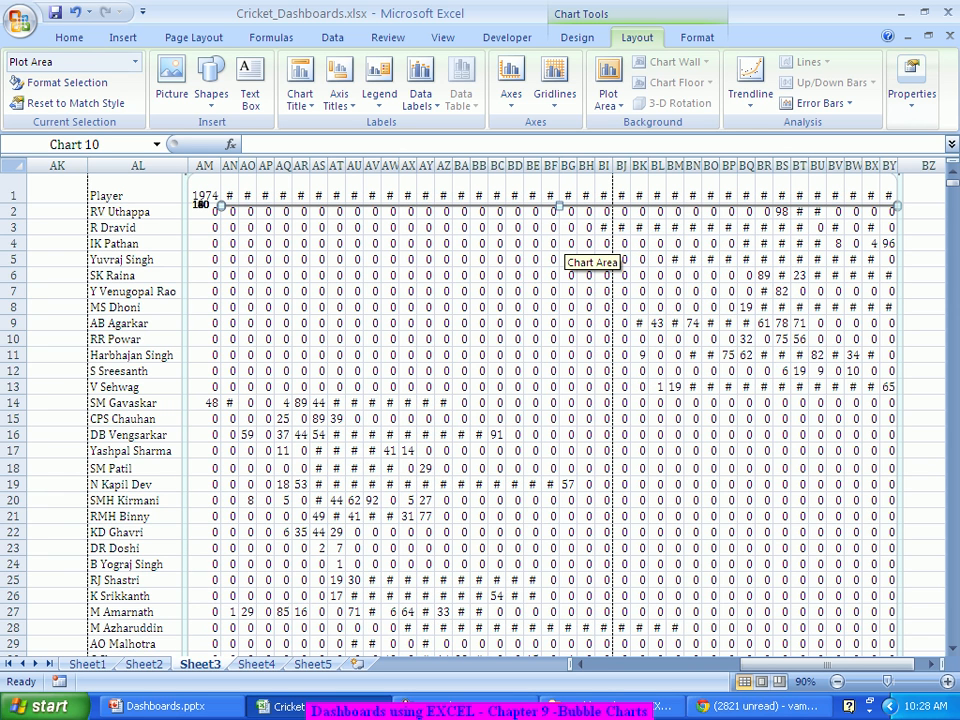
key("ctrl+z")
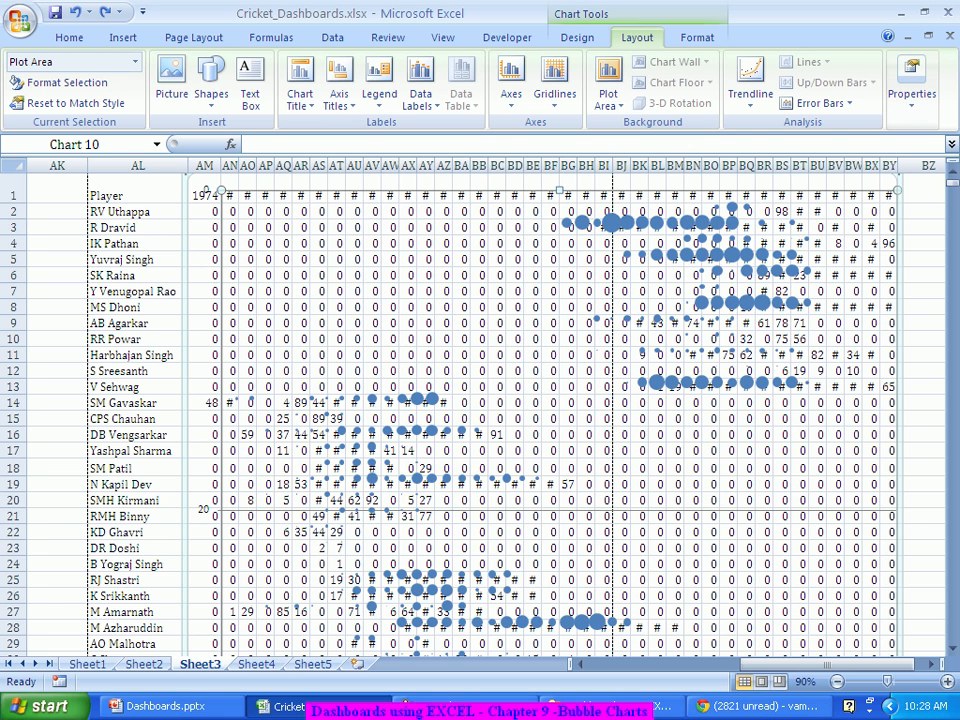
Delete the vertical value axis labels from the bubble chart
scroll(240, 550, "down", 2)
left_click(203, 400)
key("Delete")
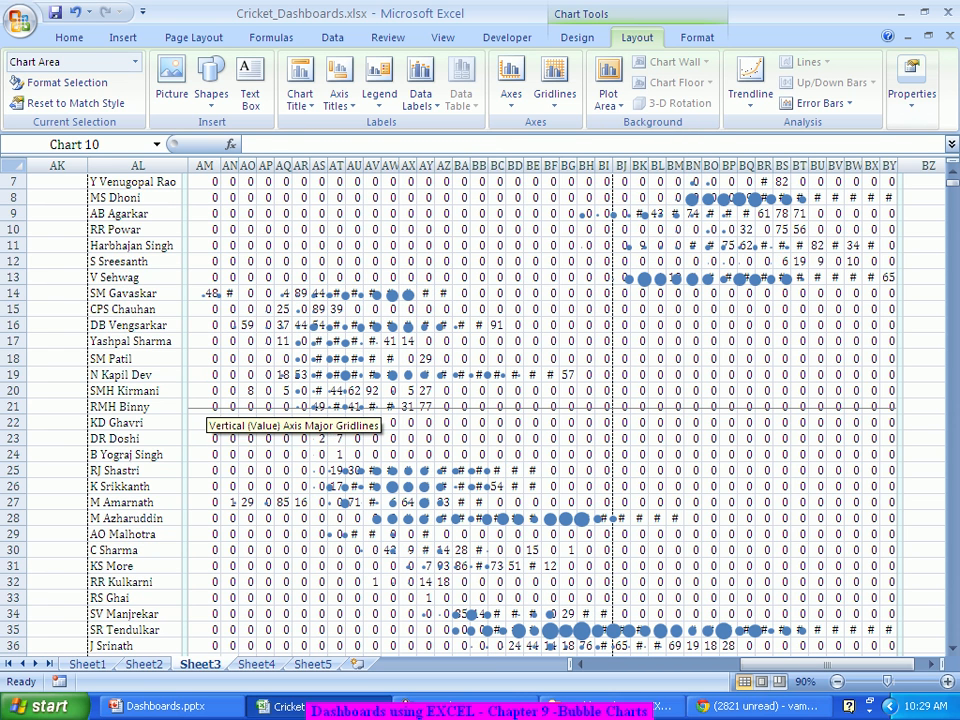
Remove the primary horizontal gridlines from the bubble chart
right_click(578, 405)
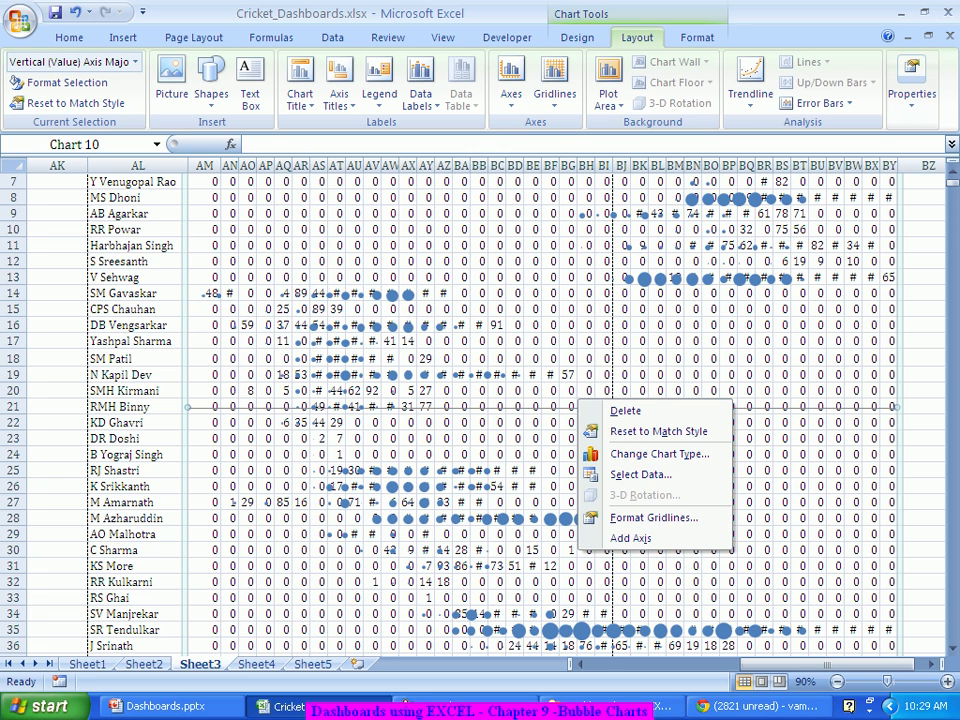
left_click(554, 85)
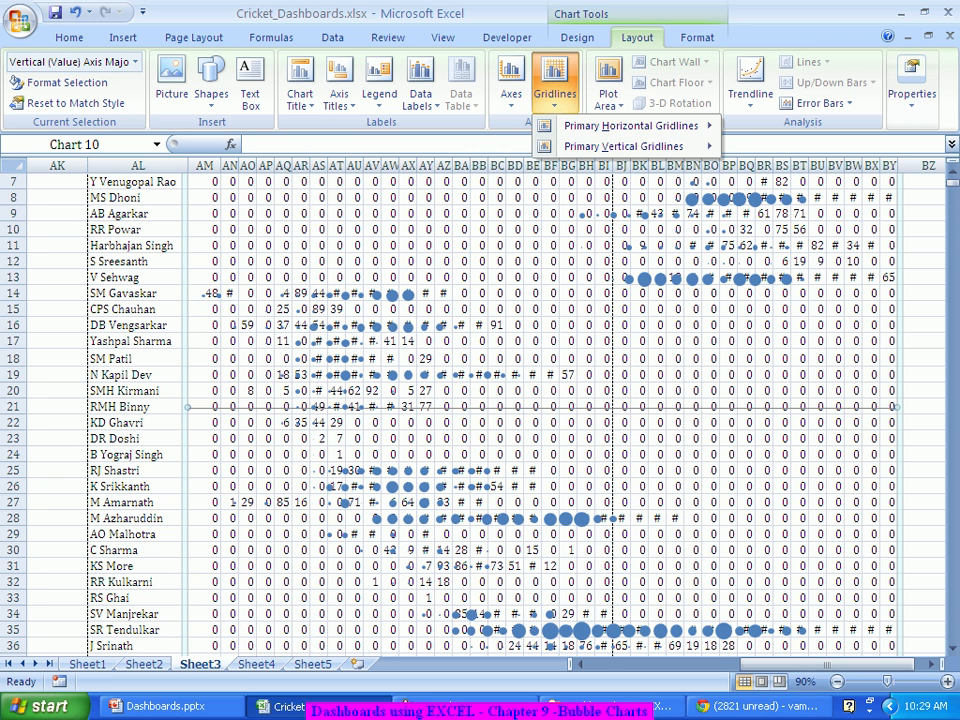
mouse_move(625, 126)
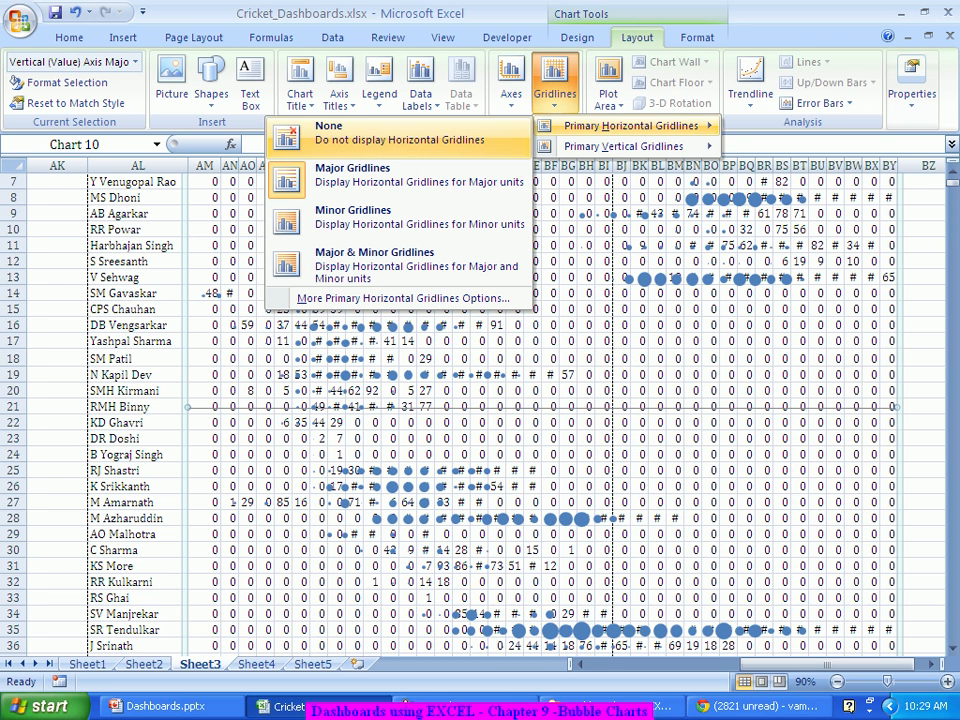
left_click(350, 132)
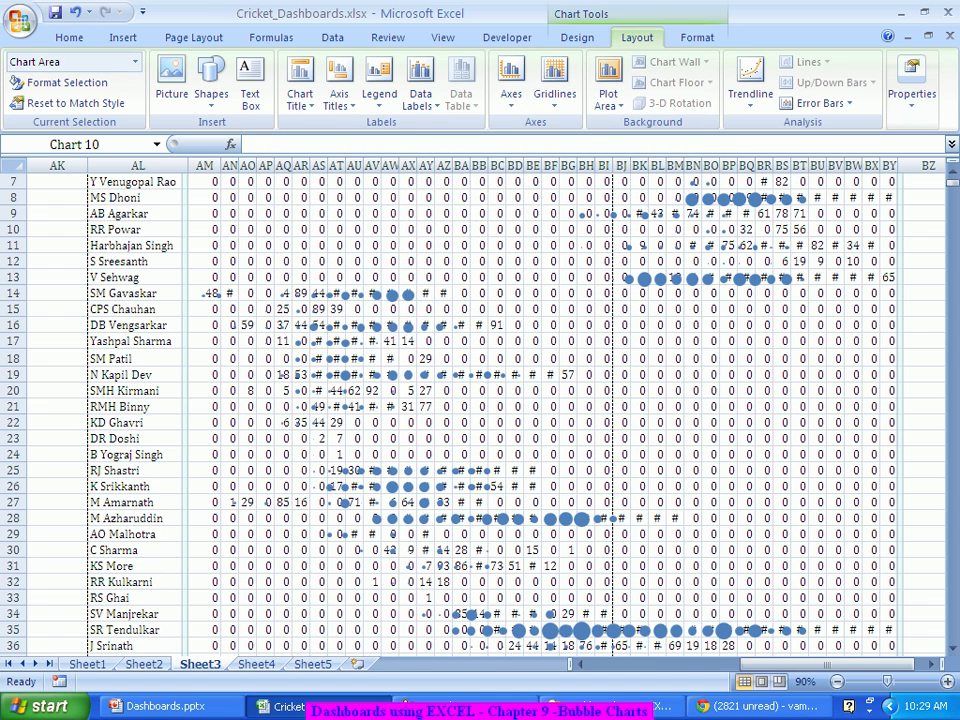
Format the yearly runs cells AM2:BY193 behind the chart with a white fill and white font colour
scroll(456, 330, "up", 2)
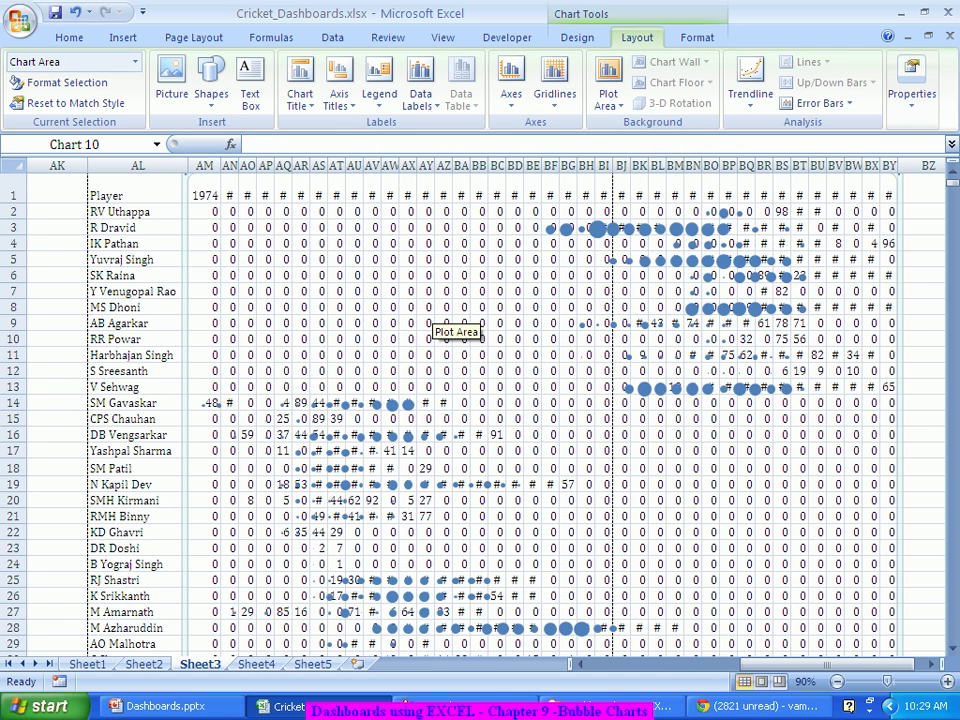
left_click(138, 211)
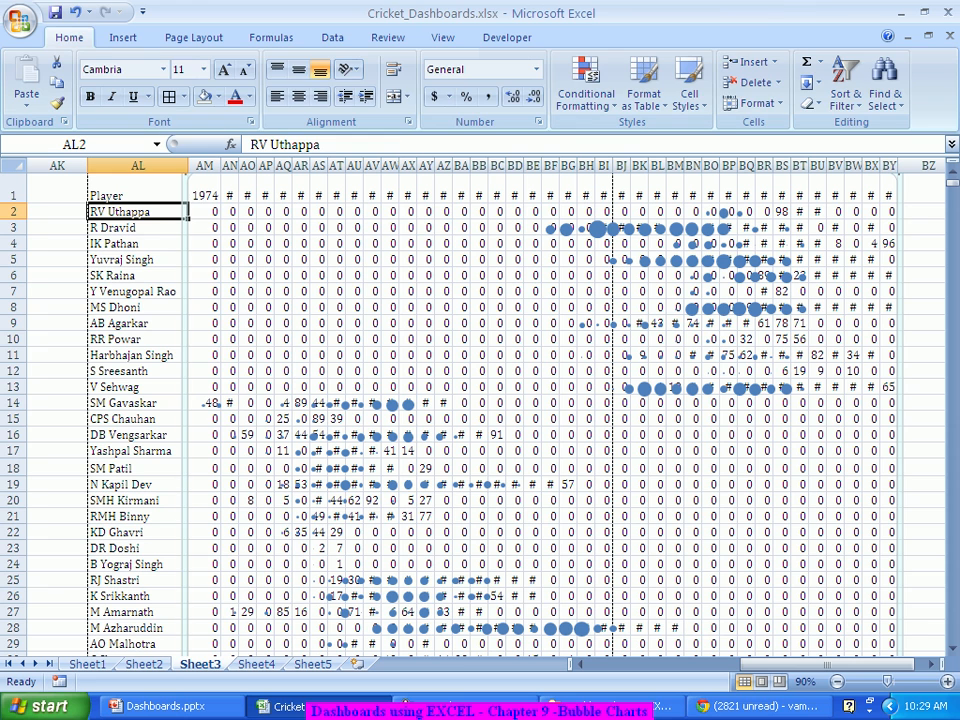
left_click(204, 212)
left_click_drag(204, 211, 889, 211)
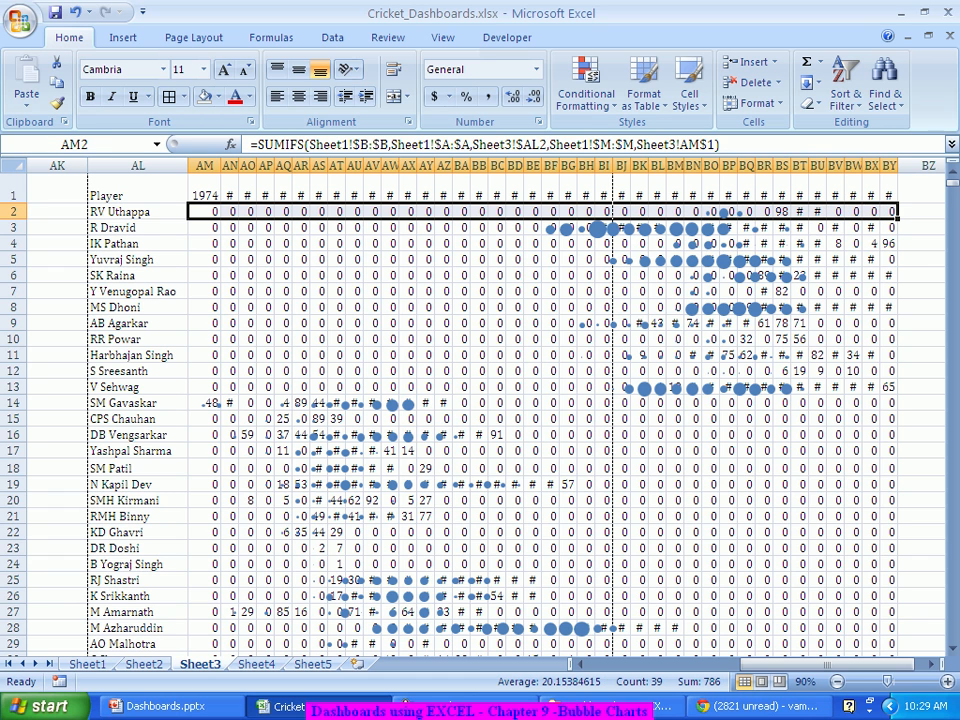
key("ctrl+shift+Down")
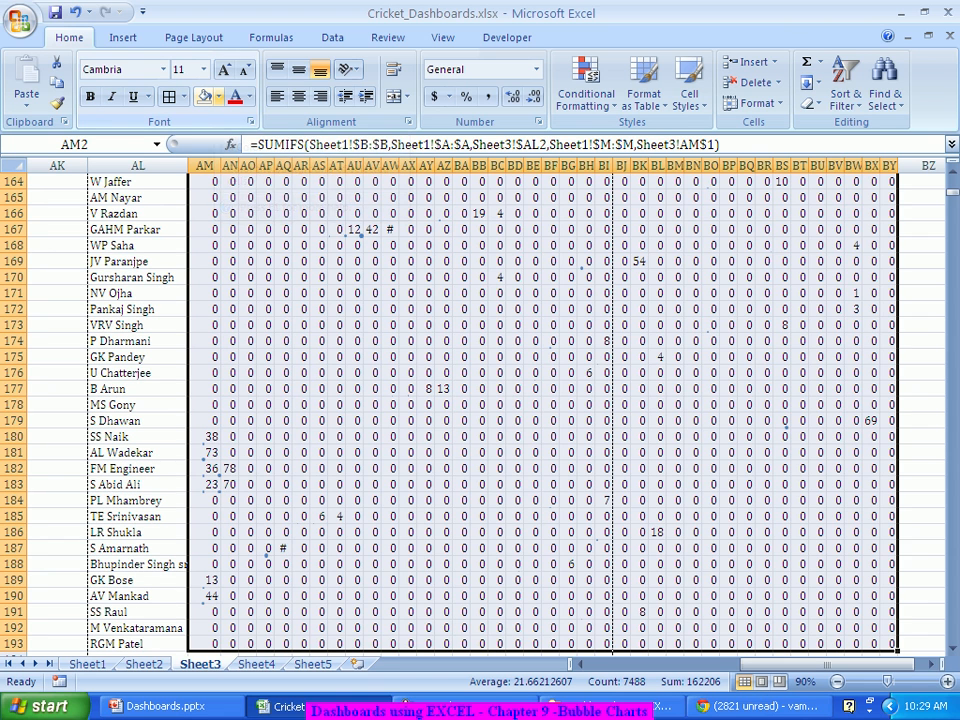
left_click(218, 97)
left_click(203, 135)
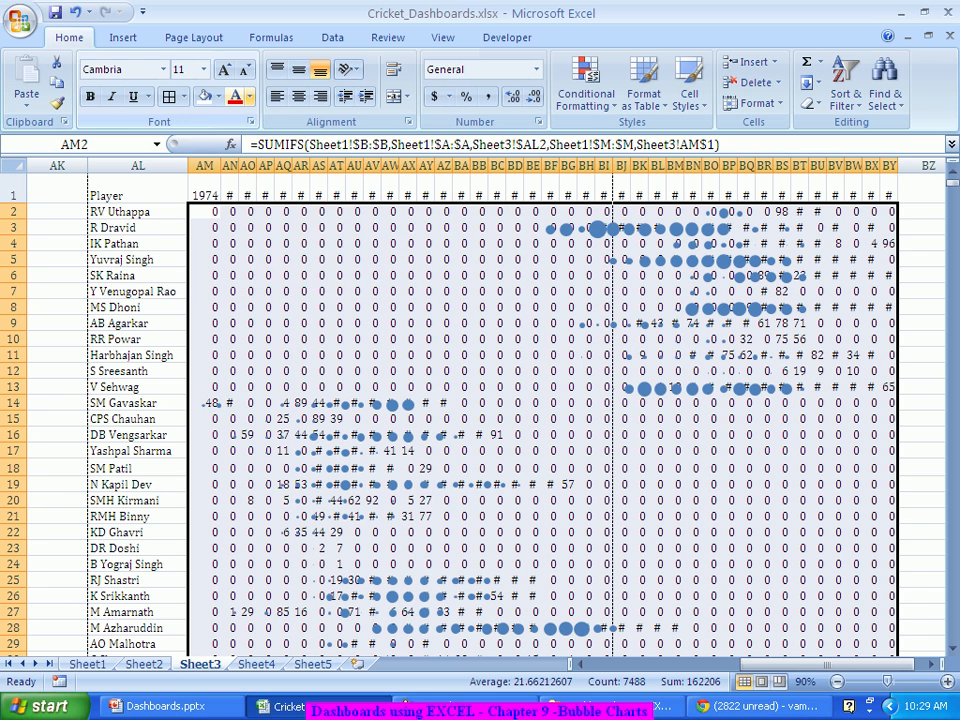
left_click(248, 96)
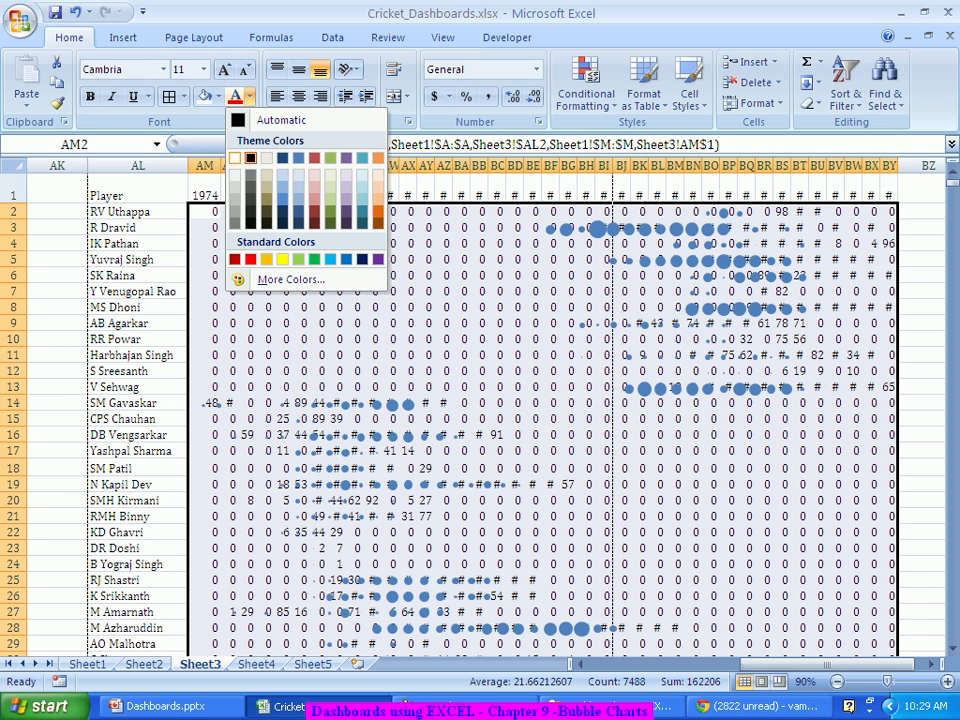
left_click(234, 158)
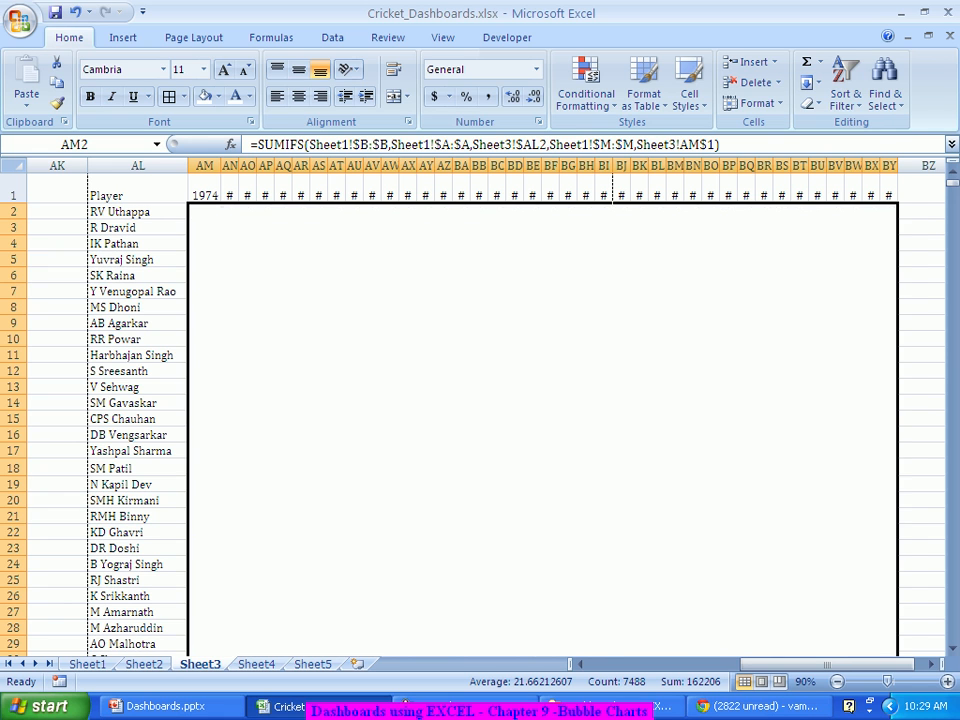
Examine the bubbles against the player rows, moving through row 28's cells from AL28 to BG28 behind the chart
left_click(921, 355)
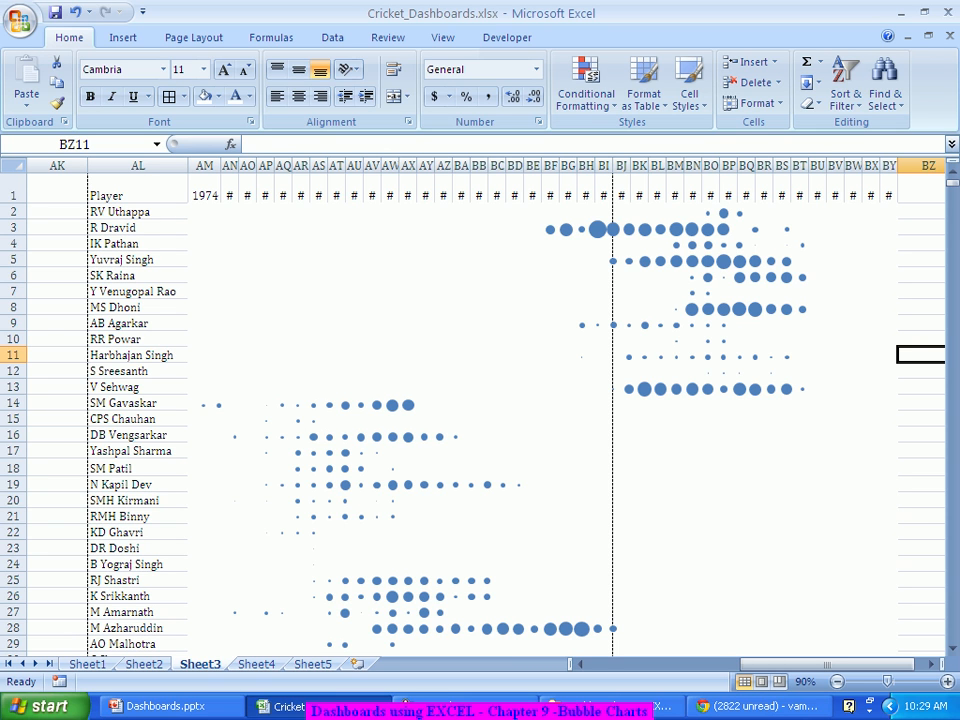
scroll(480, 410, "down", 3)
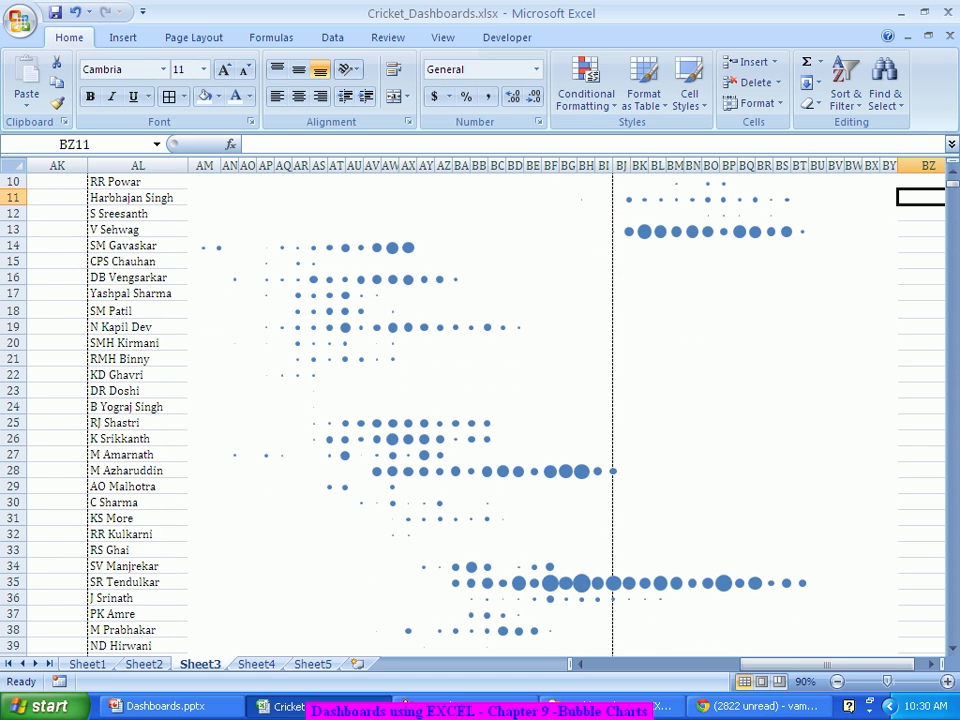
left_click(138, 471)
key("Right")
key("Right")
key("Right")
key("Right")
key("Right")
key("Right")
key("Right")
key("Right")
key("Right")
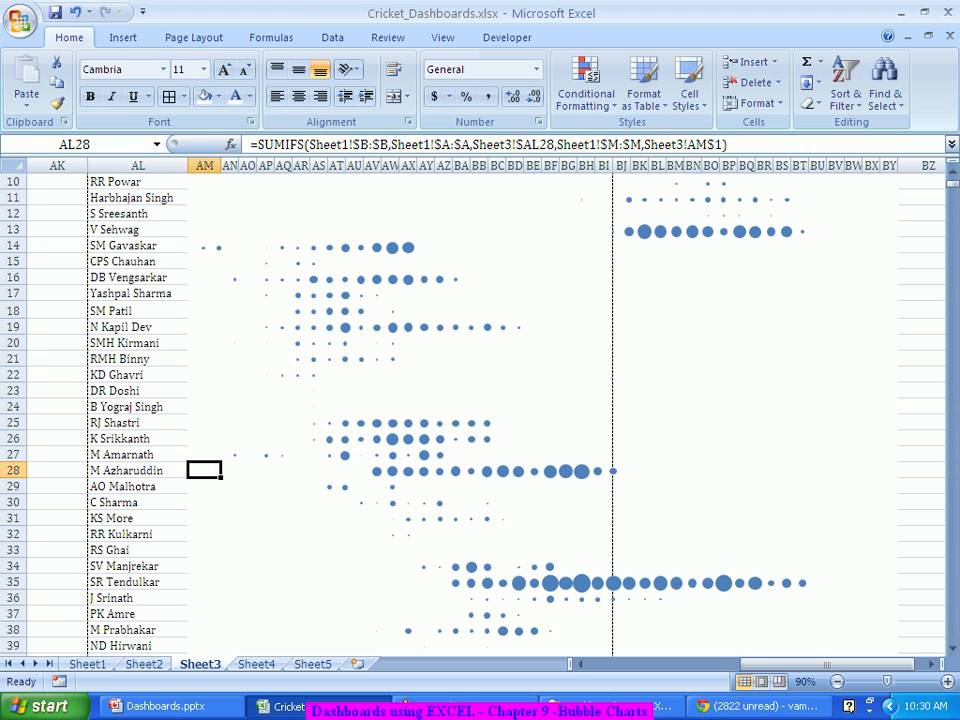
key("Right")
key("Right")
key("Right")
key("Right")
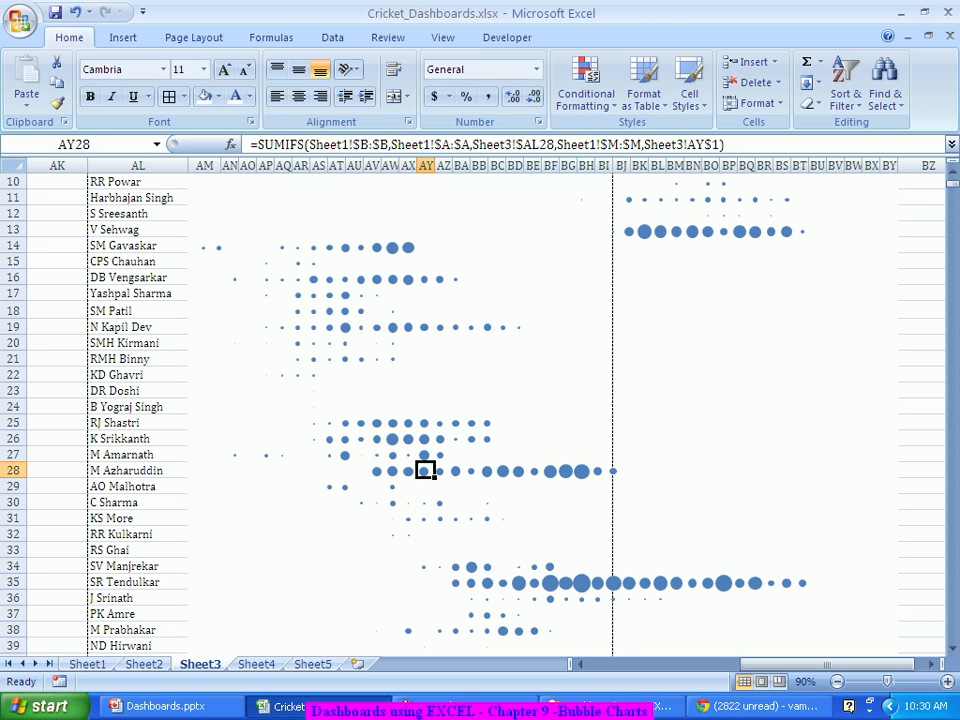
key("Right")
key("Right")
key("Right")
key("Right")
key("Right")
key("Right")
key("Right")
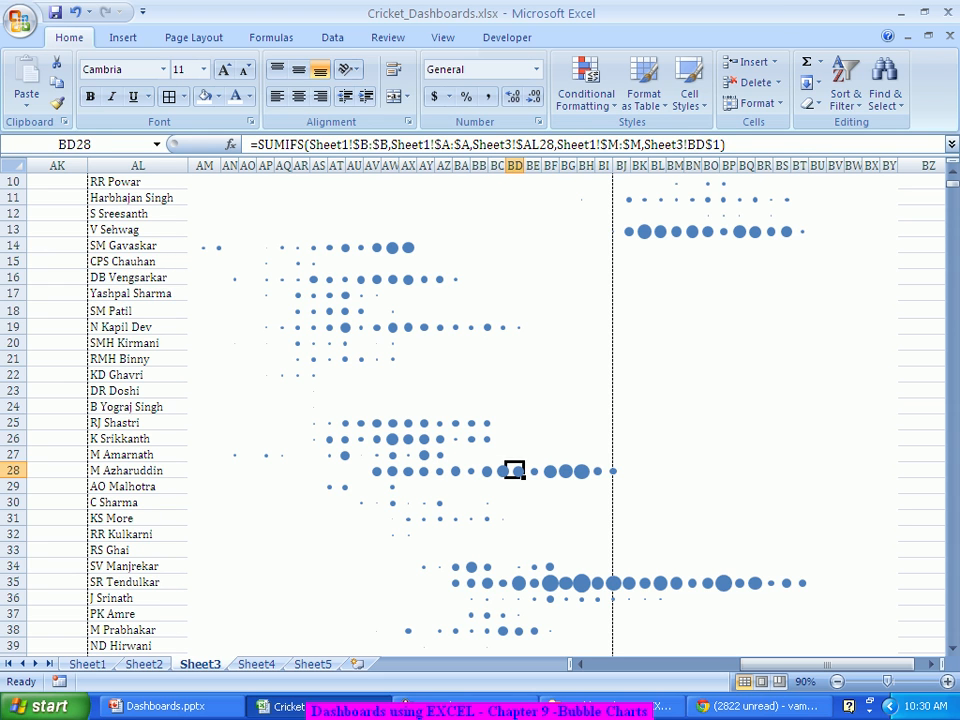
key("Right")
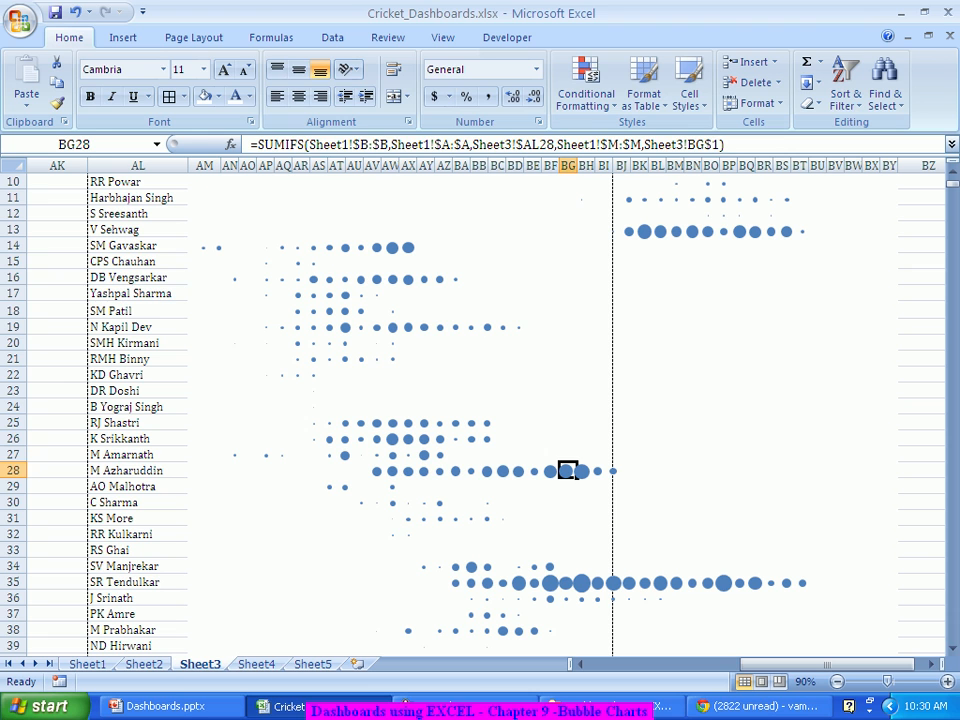
Check the fill setting of the bubble chart's plot area
right_click(662, 415)
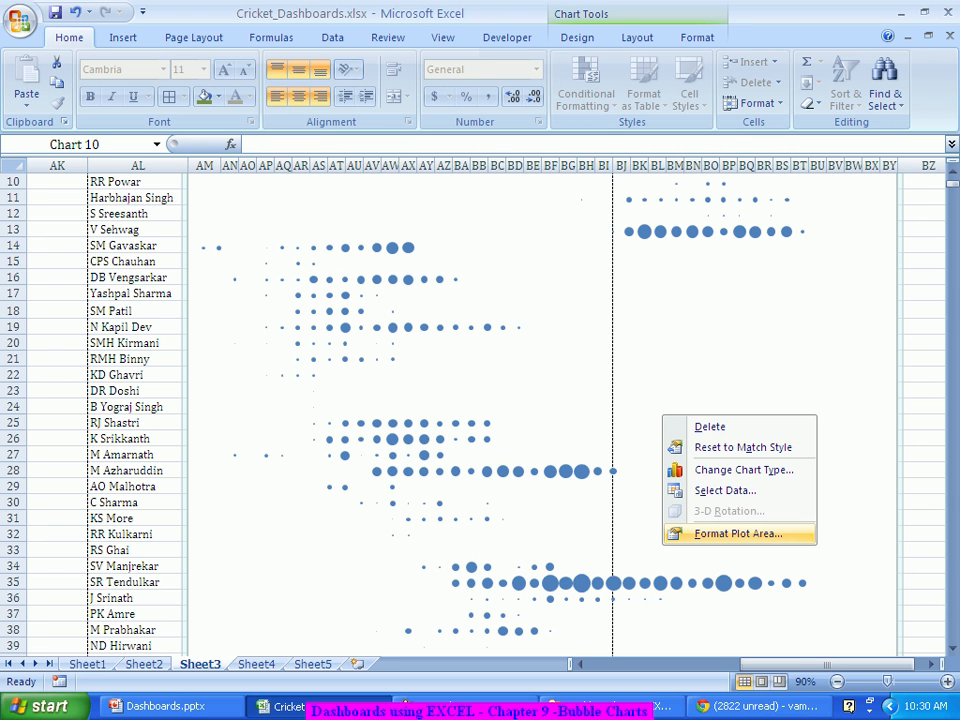
left_click(738, 533)
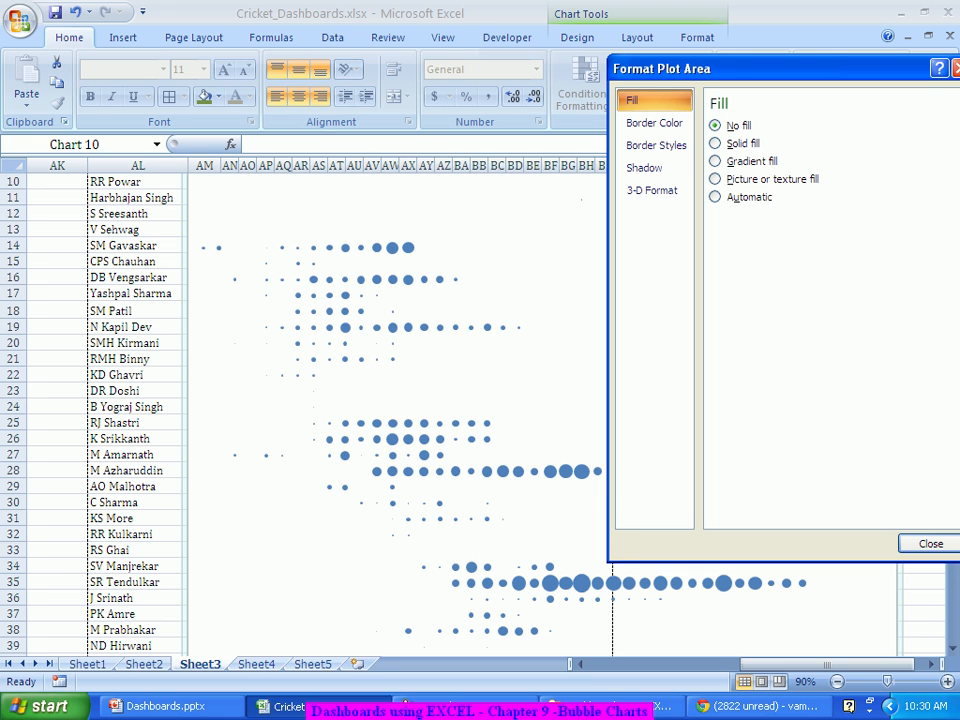
left_click(931, 544)
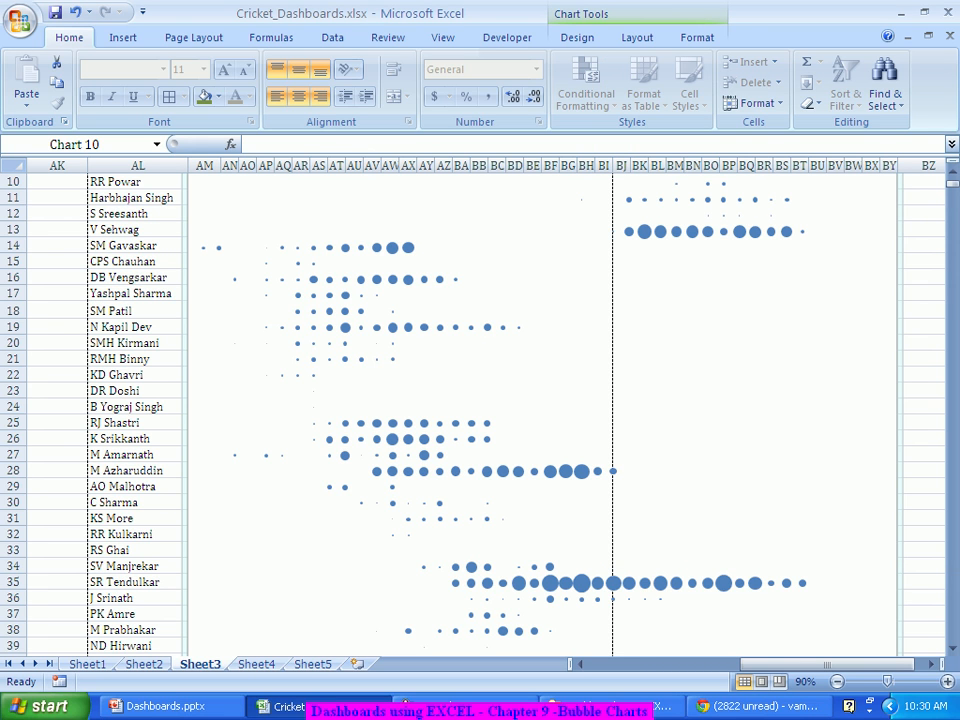
right_click(889, 374)
key("Escape")
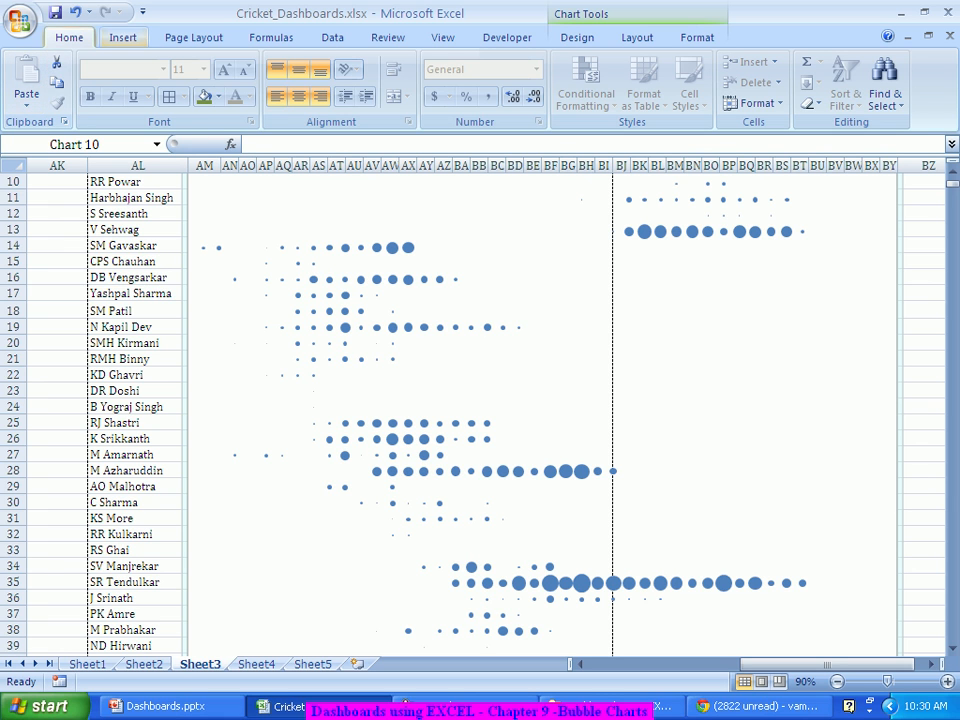
Select the bubble chart's Chart Area element and set its shape fill to No Fill
left_click(122, 37)
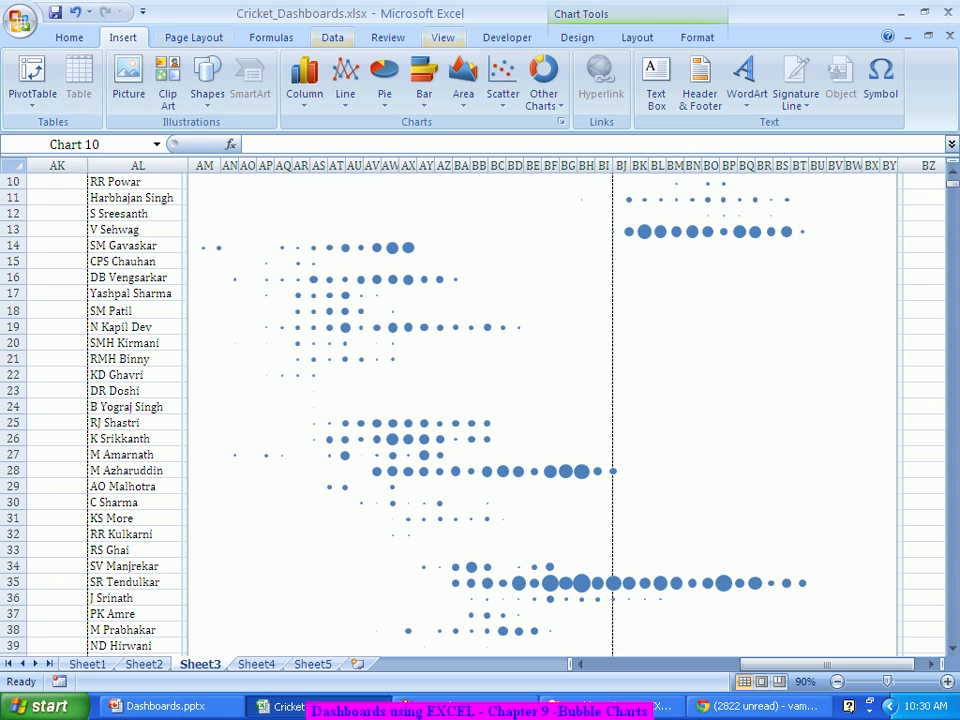
left_click(637, 37)
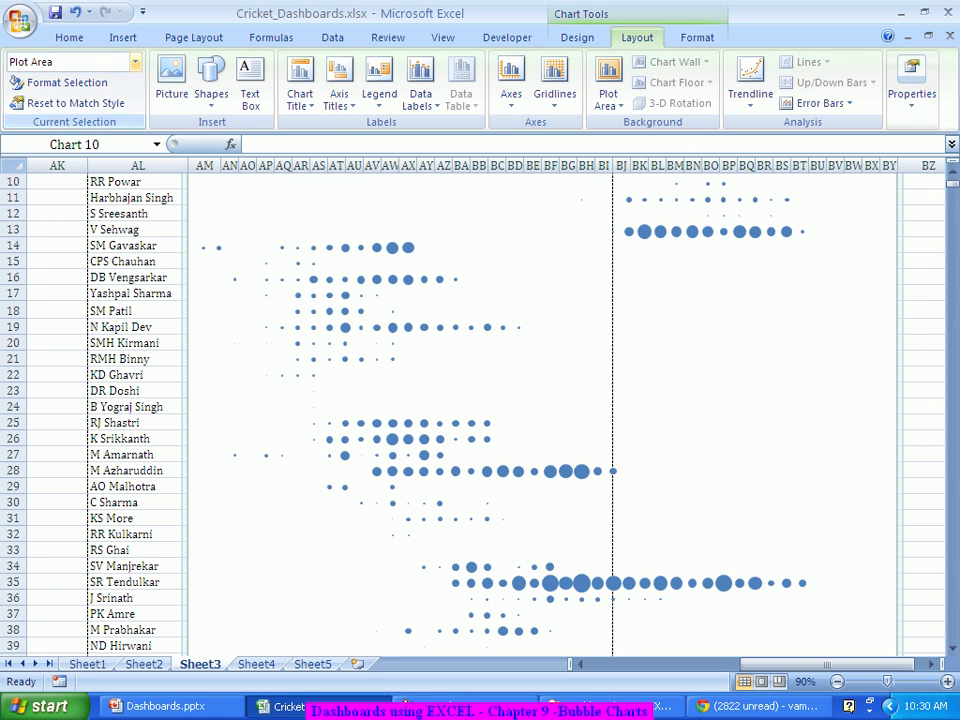
left_click(134, 61)
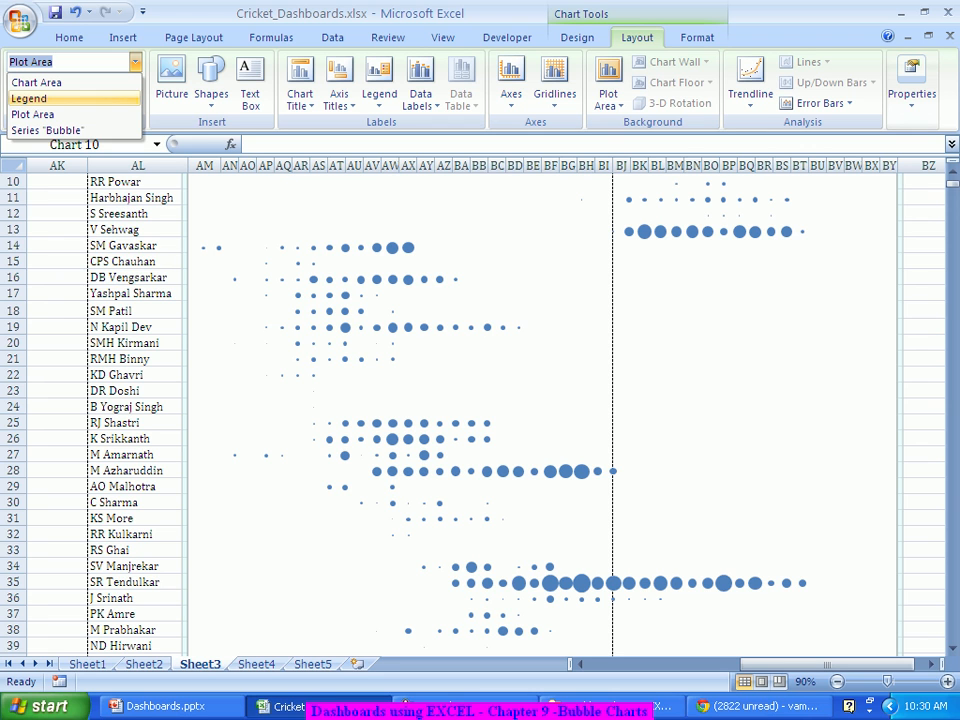
left_click(36, 82)
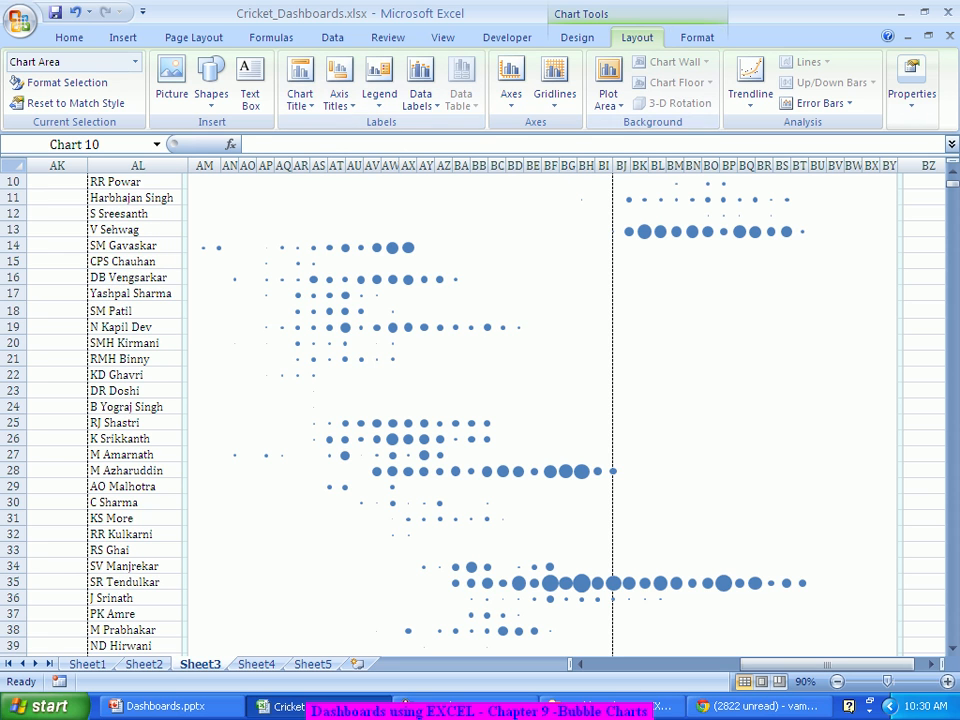
left_click(697, 37)
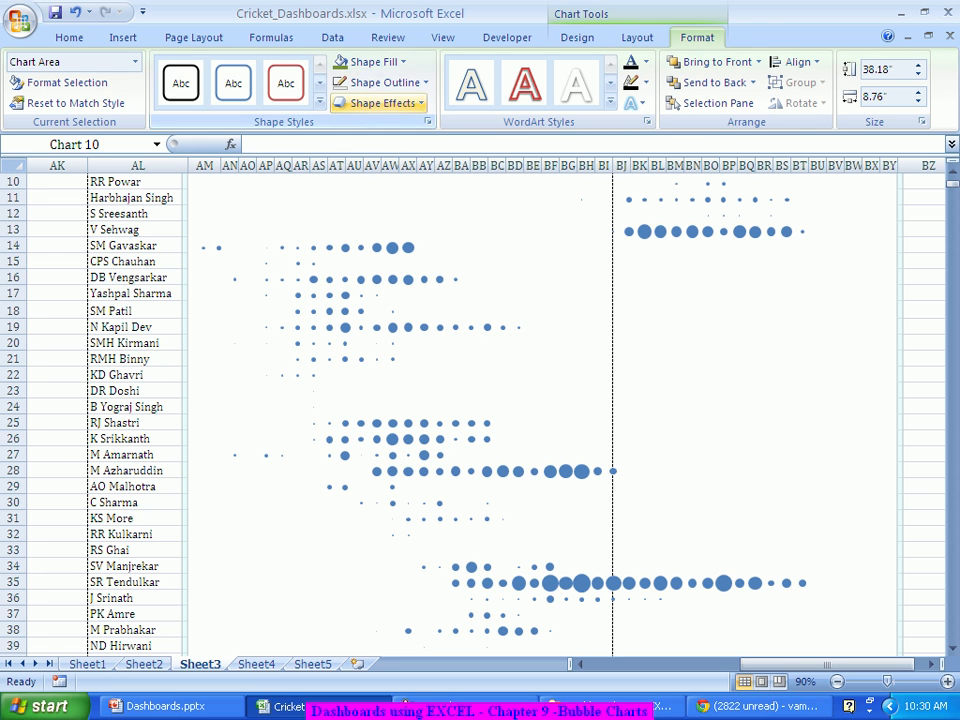
left_click(372, 61)
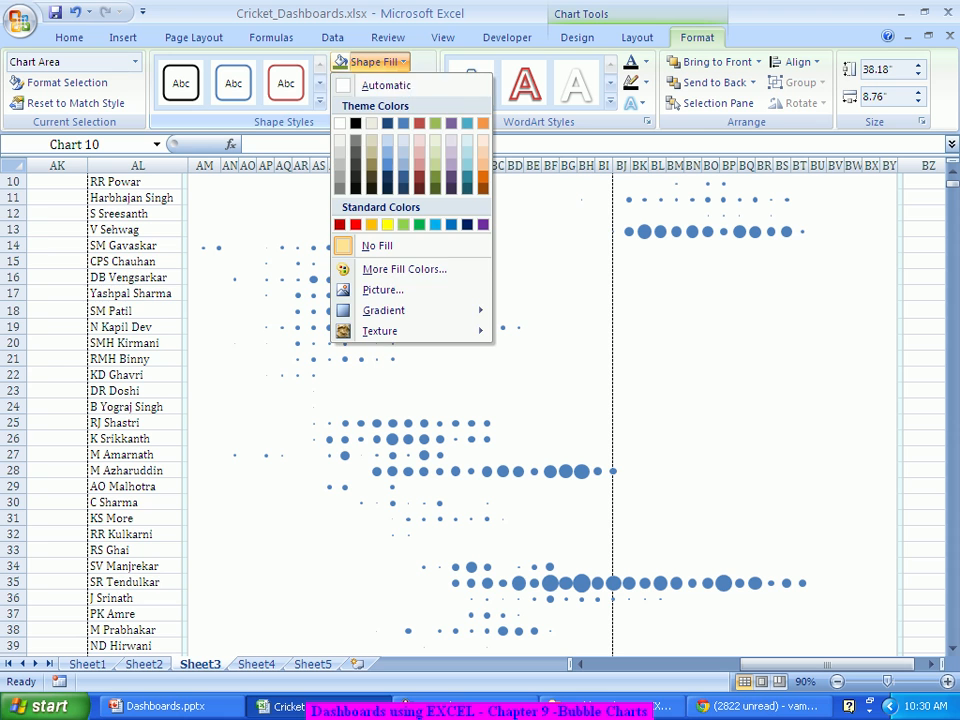
left_click(377, 245)
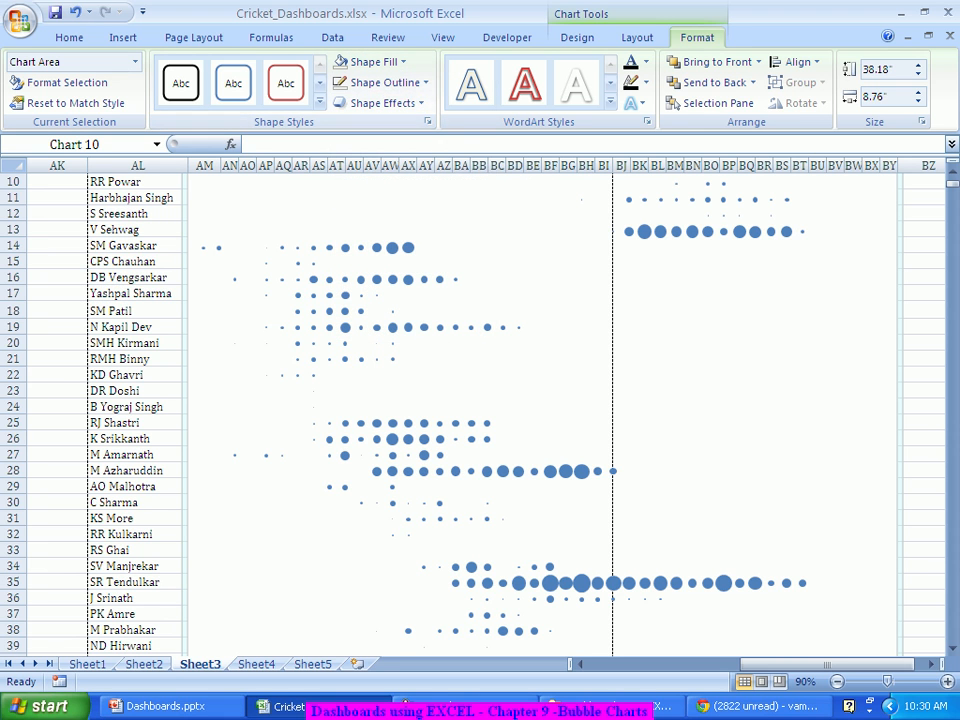
Delete the "Bubble" legend from the chart, located beside row 96
left_click(245, 372)
scroll(245, 372, "up", 3)
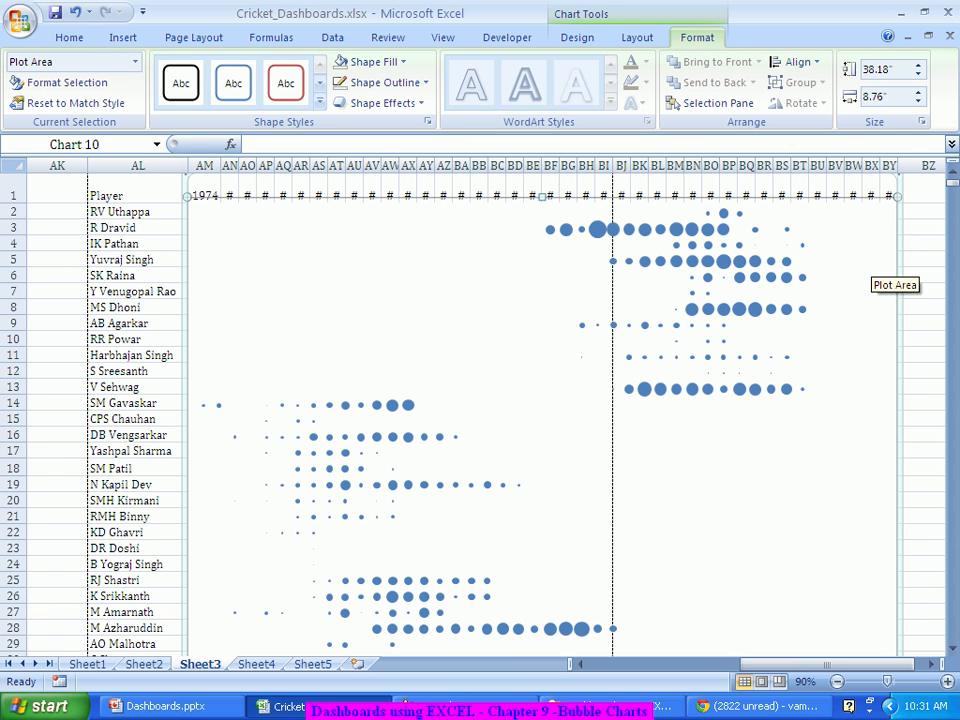
scroll(868, 280, "down", 1)
scroll(868, 280, "down", 9)
scroll(868, 280, "down", 9)
scroll(868, 280, "down", 10)
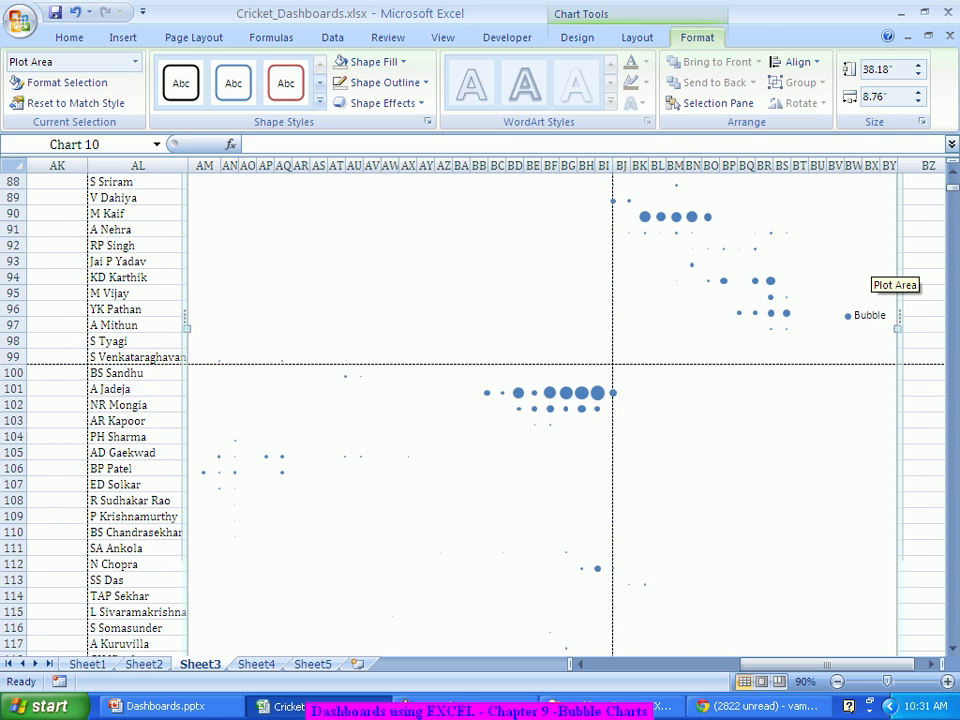
left_click(868, 316)
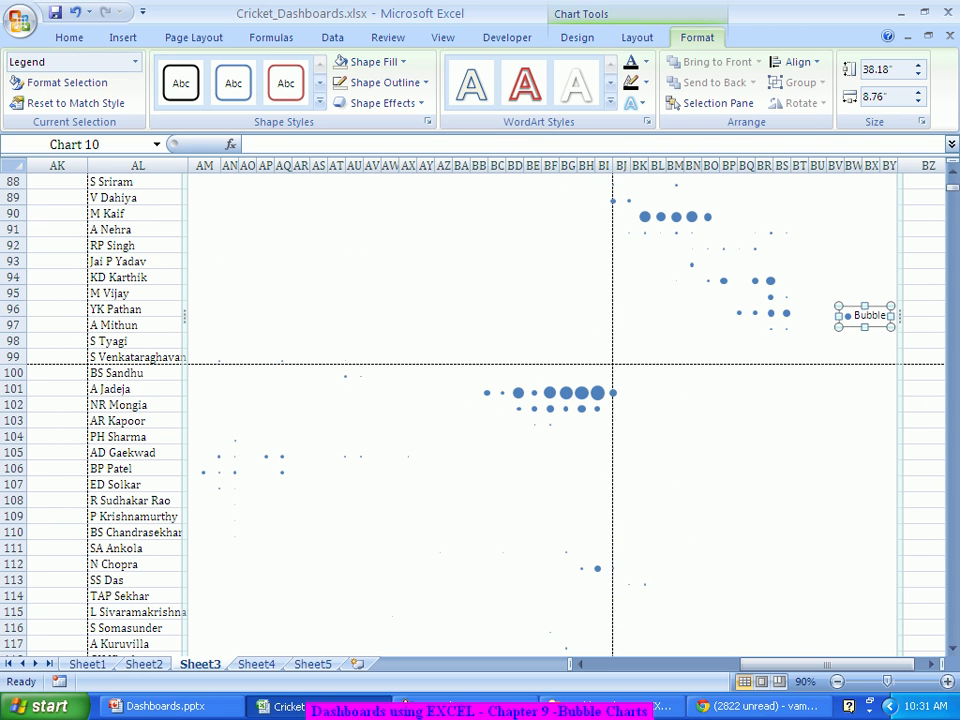
key("Delete")
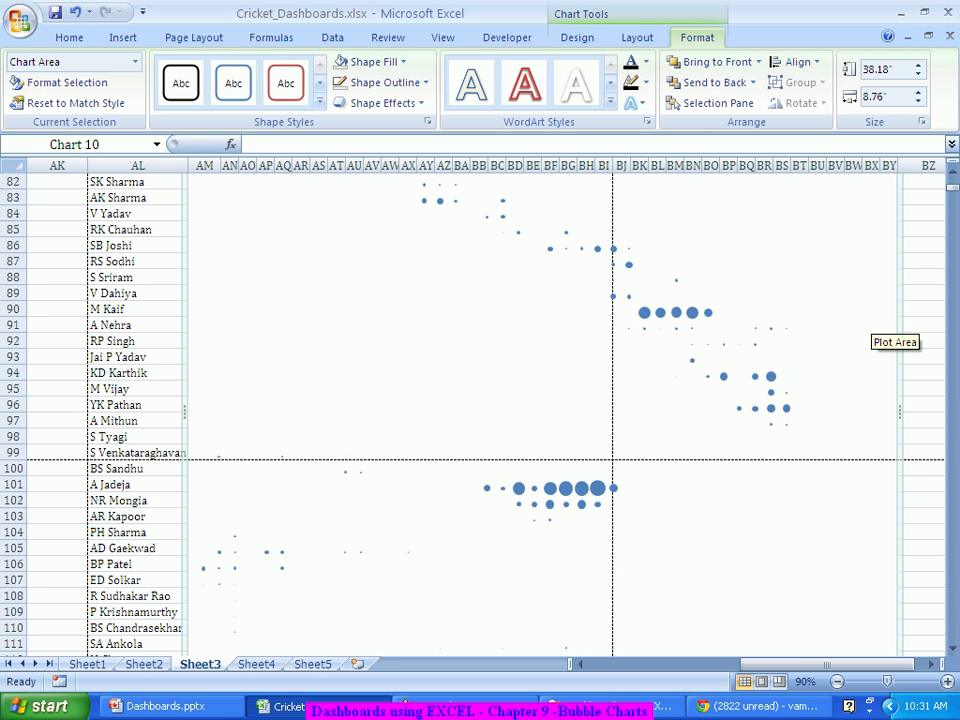
Set the border color of the bubble chart's plot area to No line
scroll(885, 330, "up", 5)
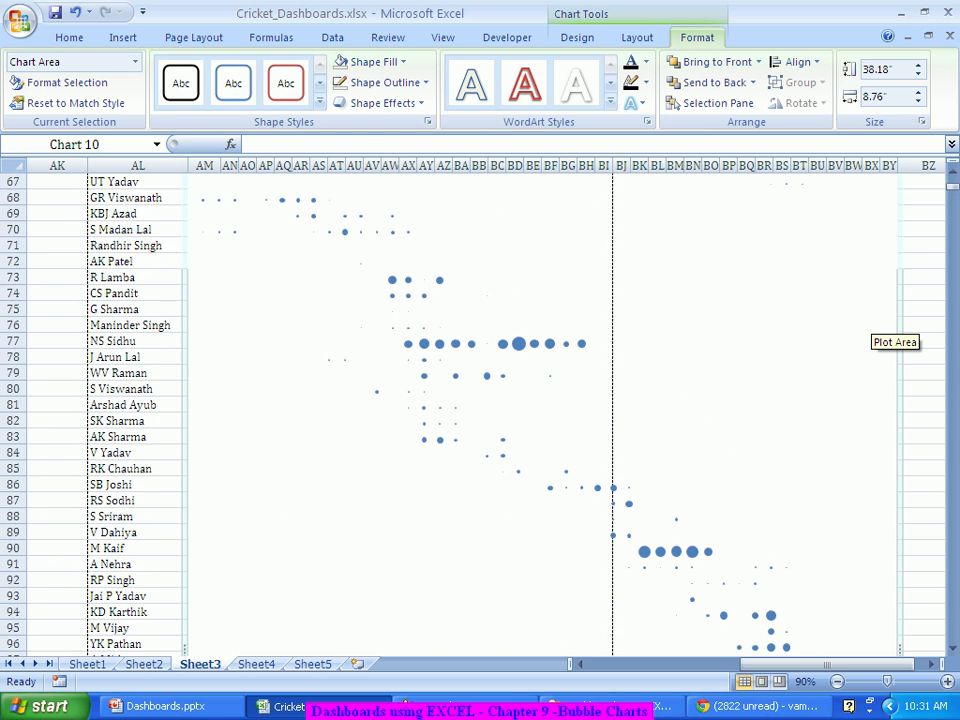
left_click(768, 547)
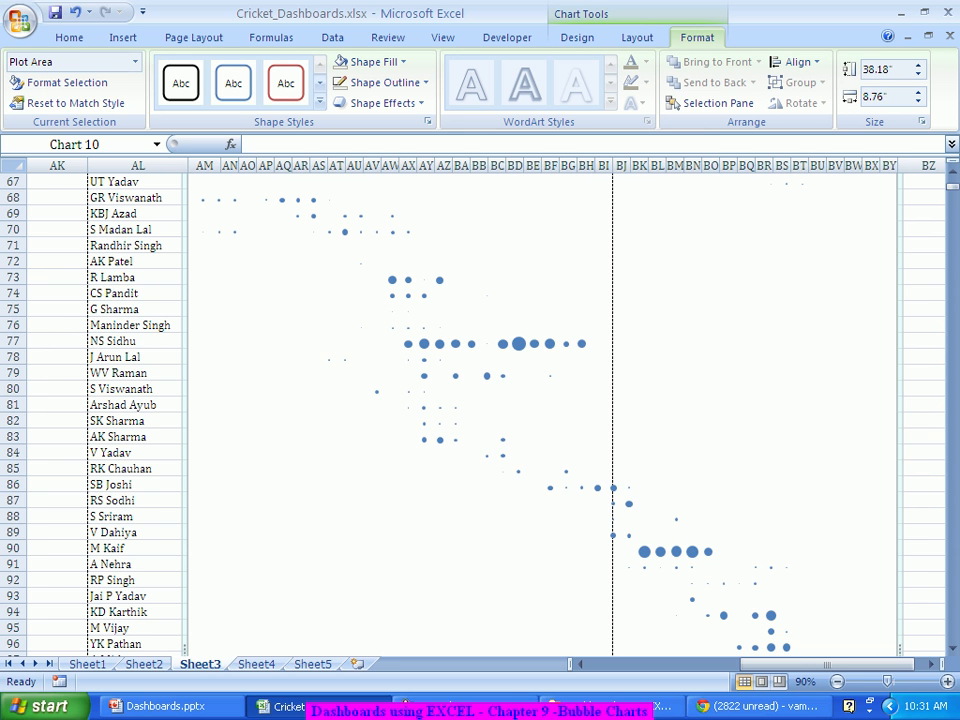
scroll(480, 410, "up", 20)
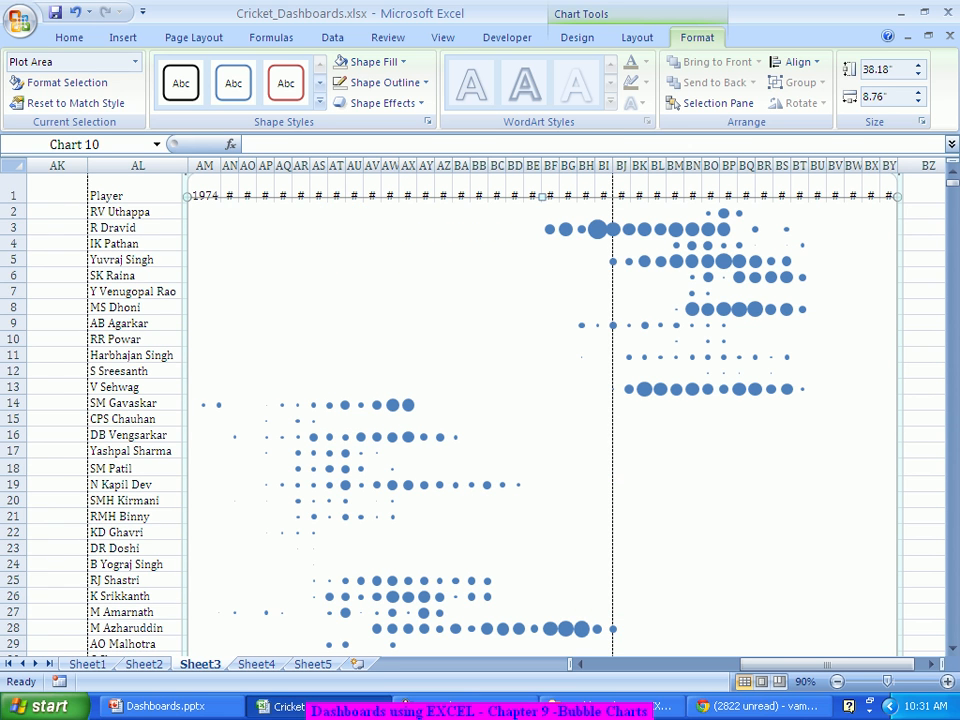
right_click(493, 309)
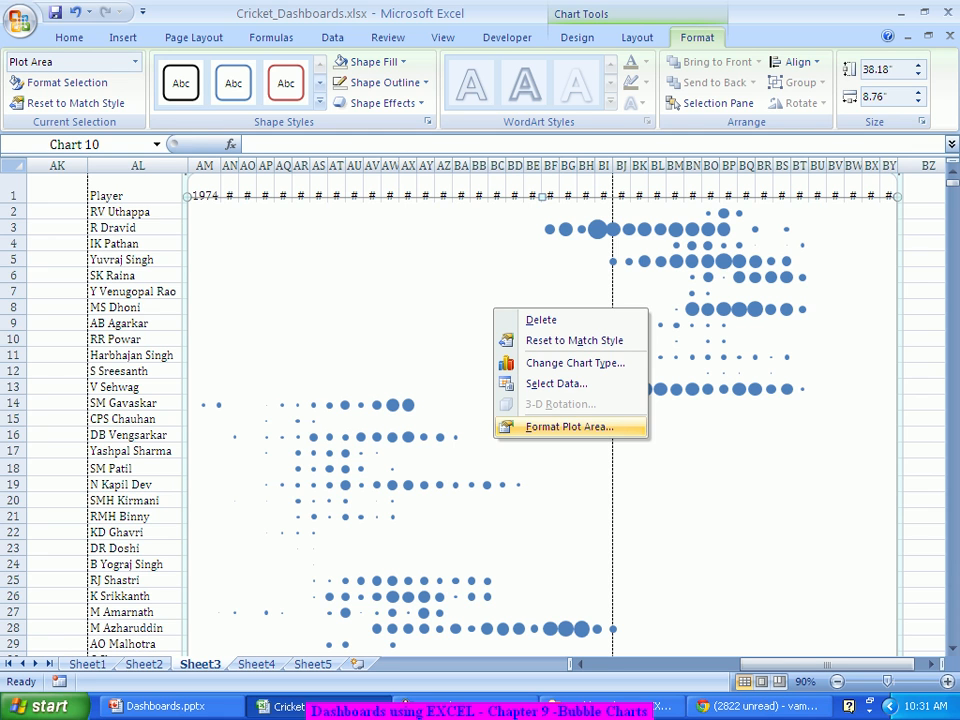
left_click(568, 426)
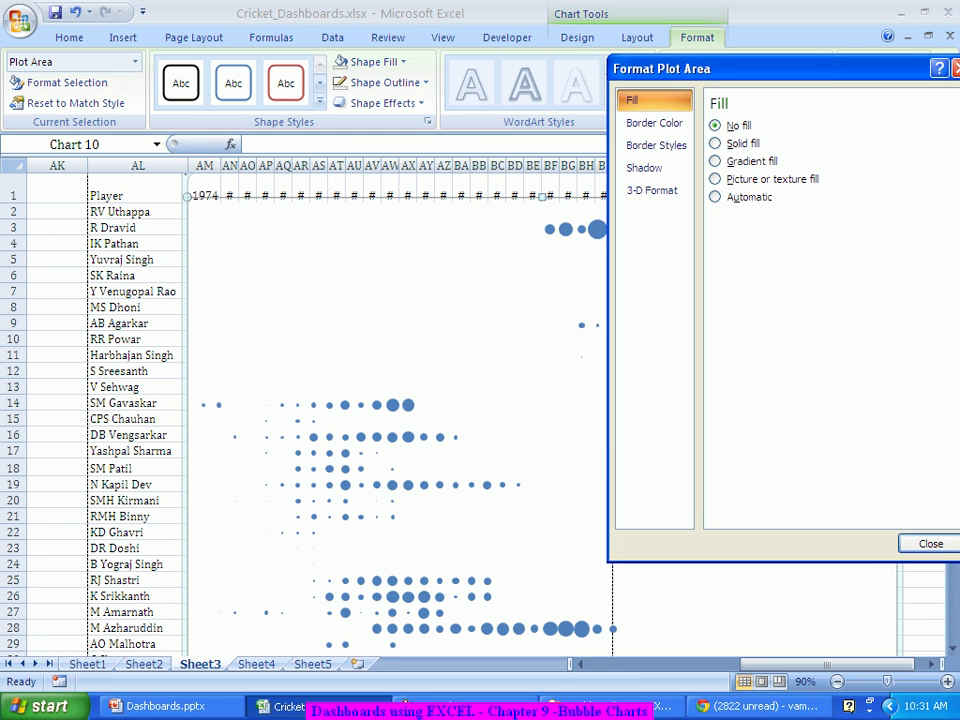
left_click(655, 123)
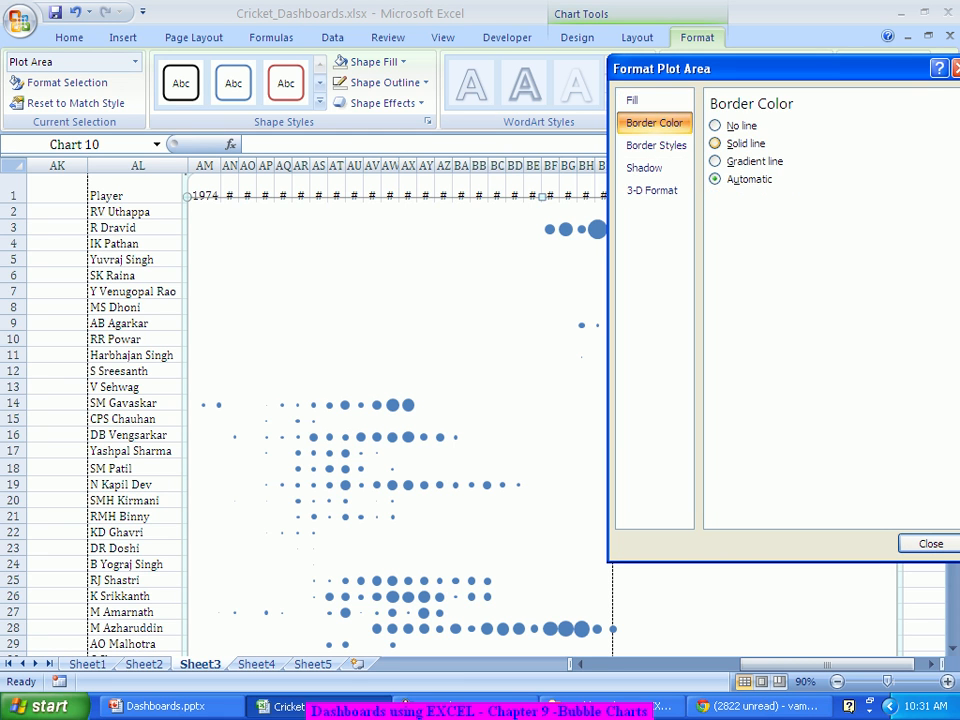
left_click(716, 125)
left_click(930, 543)
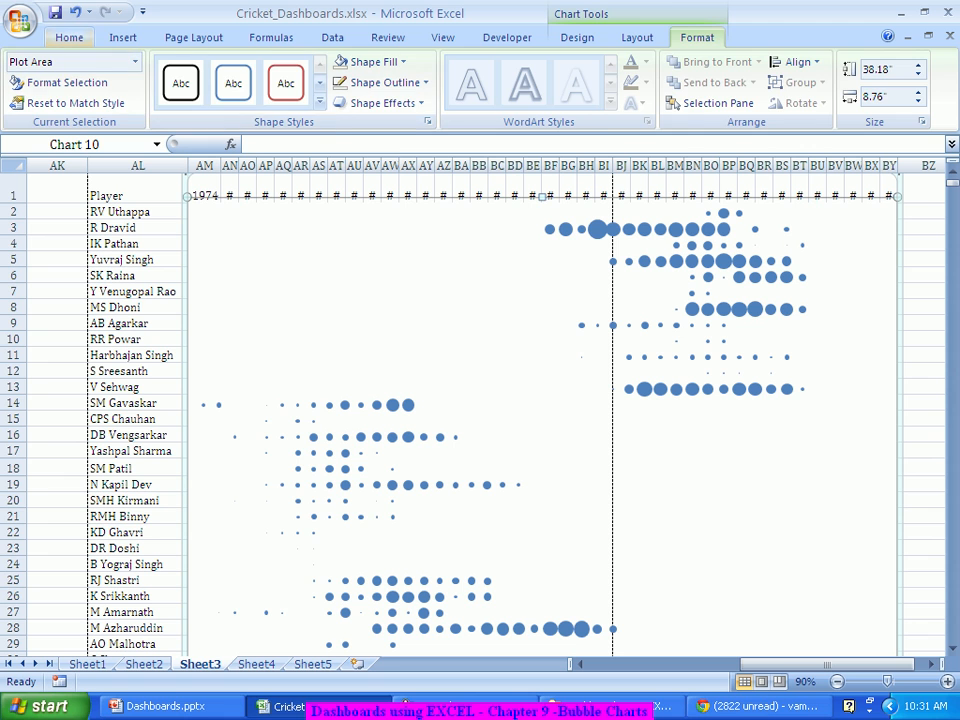
Apply No Fill as the fill color of the bubble chart's plot area
left_click(69, 37)
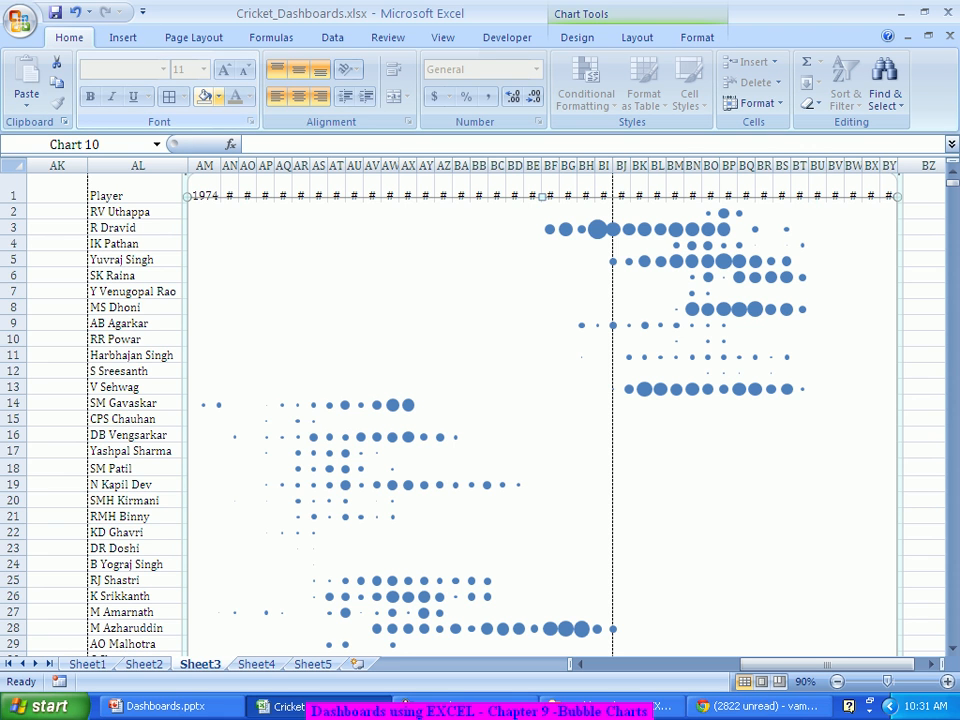
left_click(218, 96)
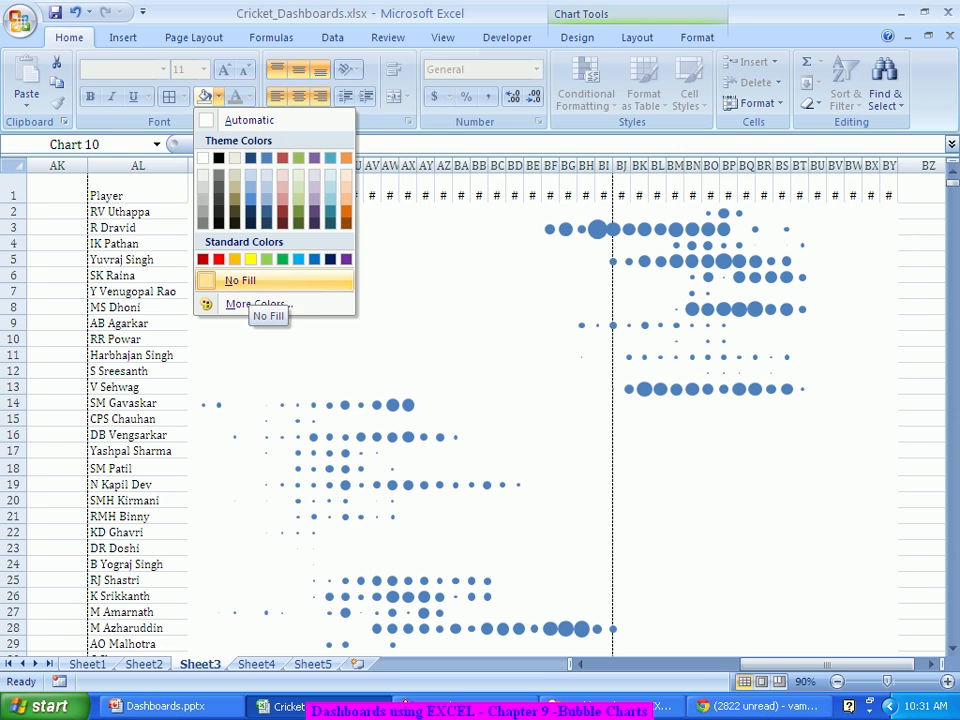
left_click(240, 280)
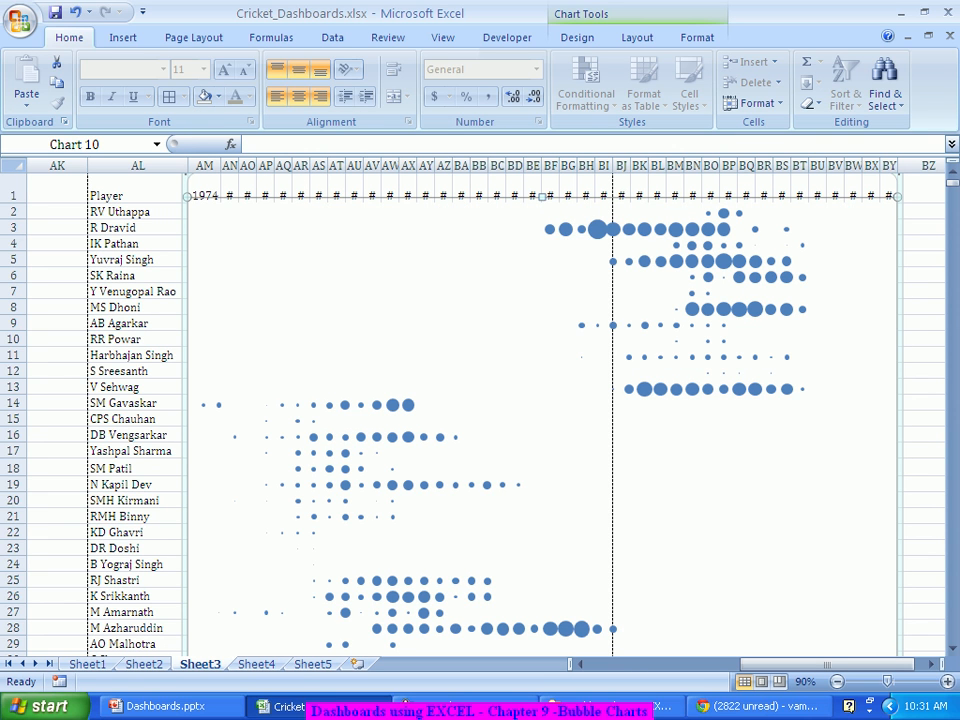
Review the bubble chart plot area's fill, border style and 3-D format settings without changing them
right_click(253, 288)
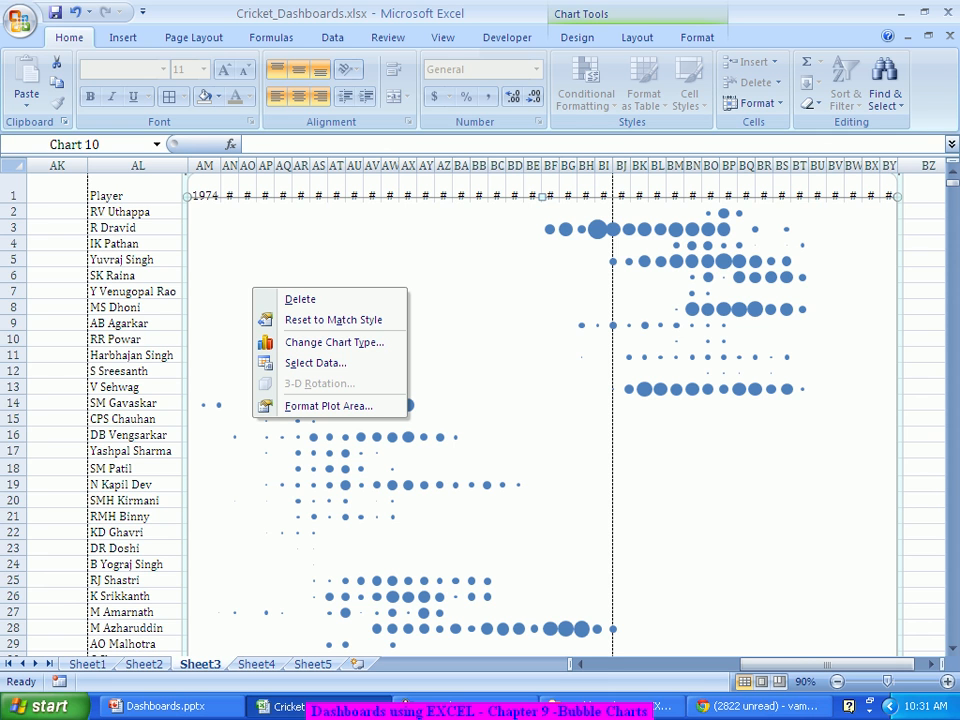
left_click(250, 286)
right_click(250, 286)
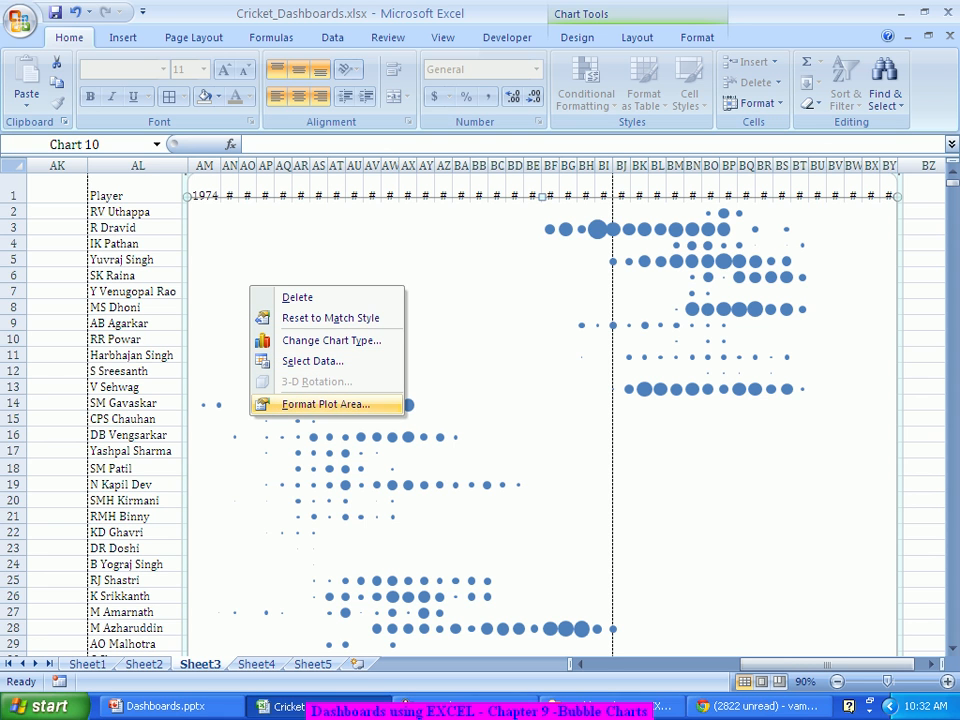
left_click(326, 405)
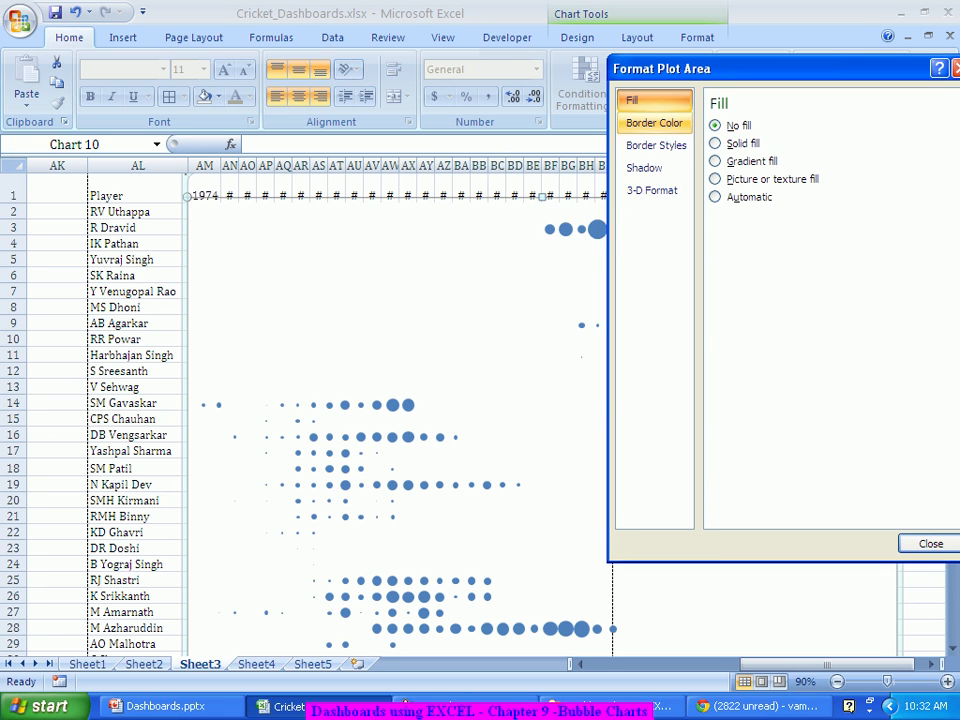
left_click(654, 123)
left_click(656, 146)
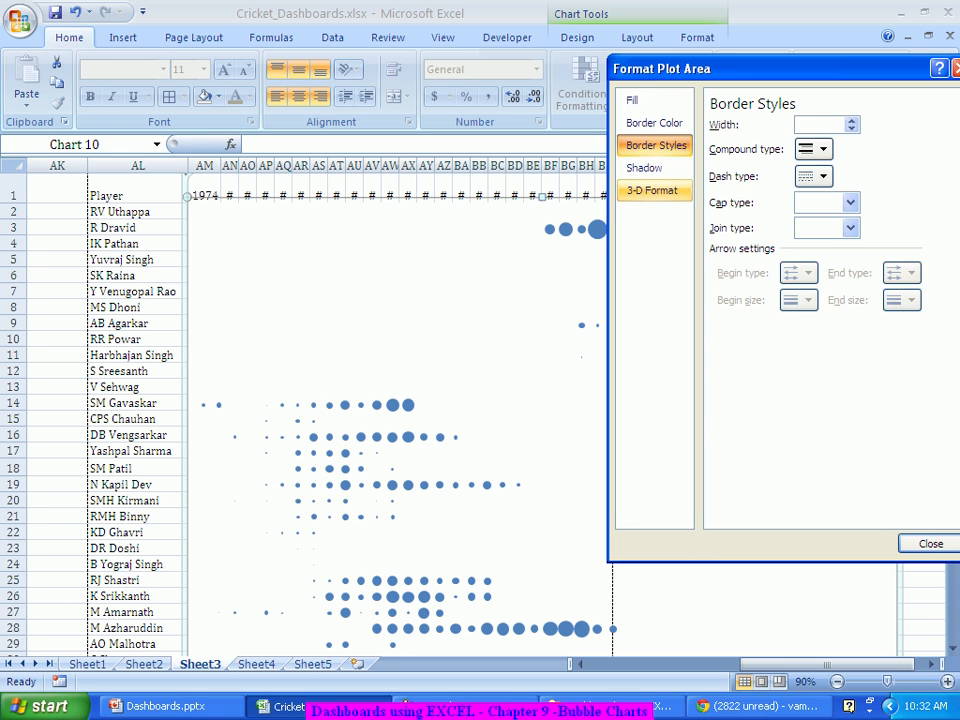
left_click(652, 190)
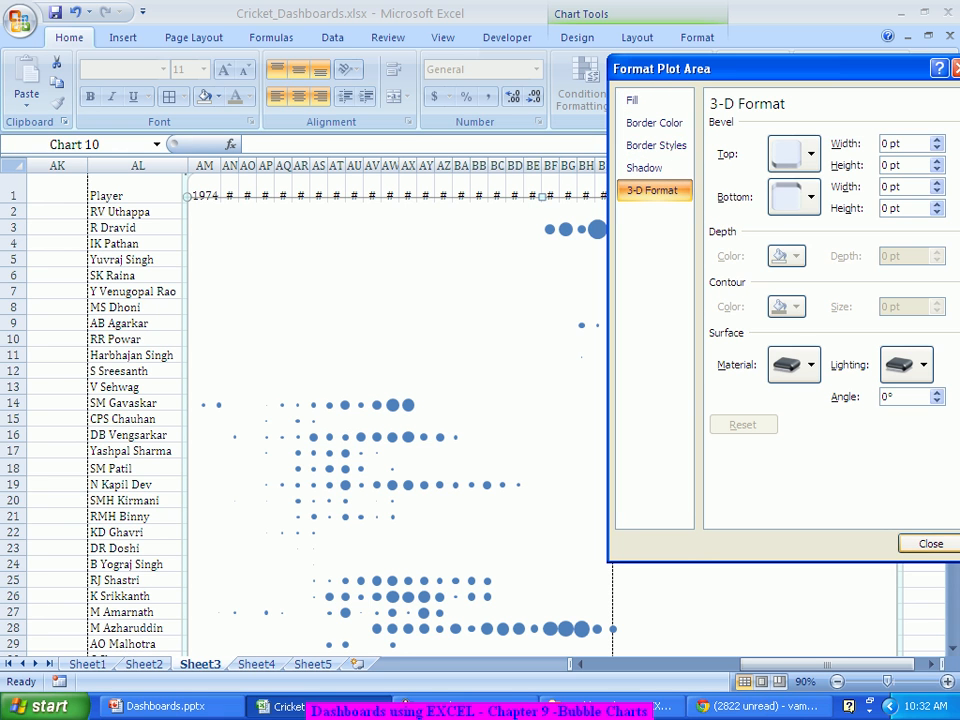
left_click(931, 543)
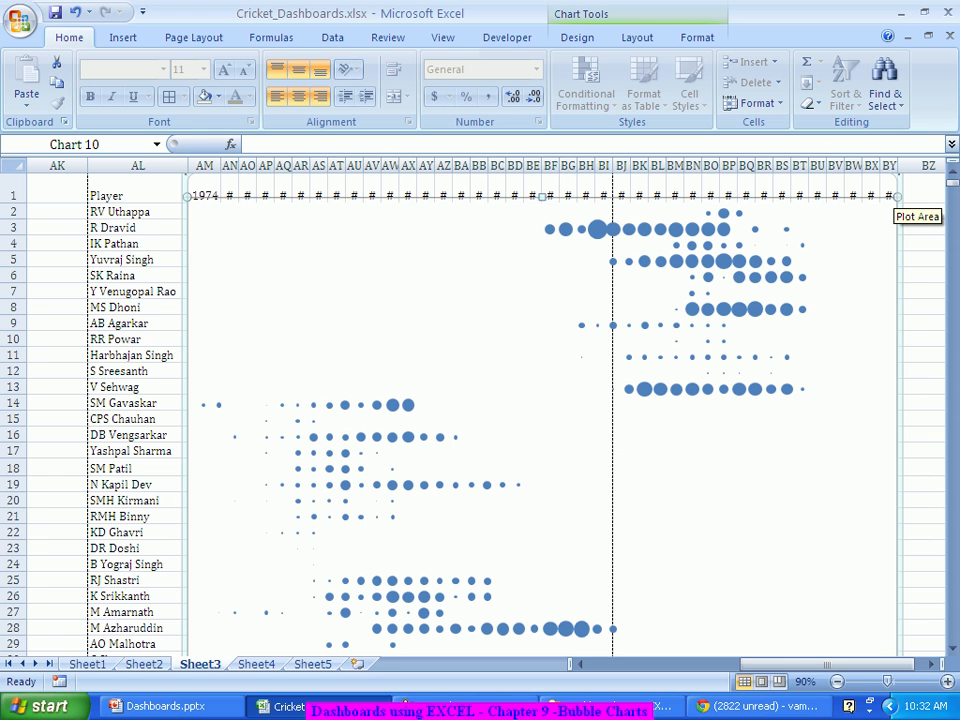
Try shrinking the bubble chart's plot area from its upper-right corner, and undo the resize
left_click_drag(897, 197, 794, 254)
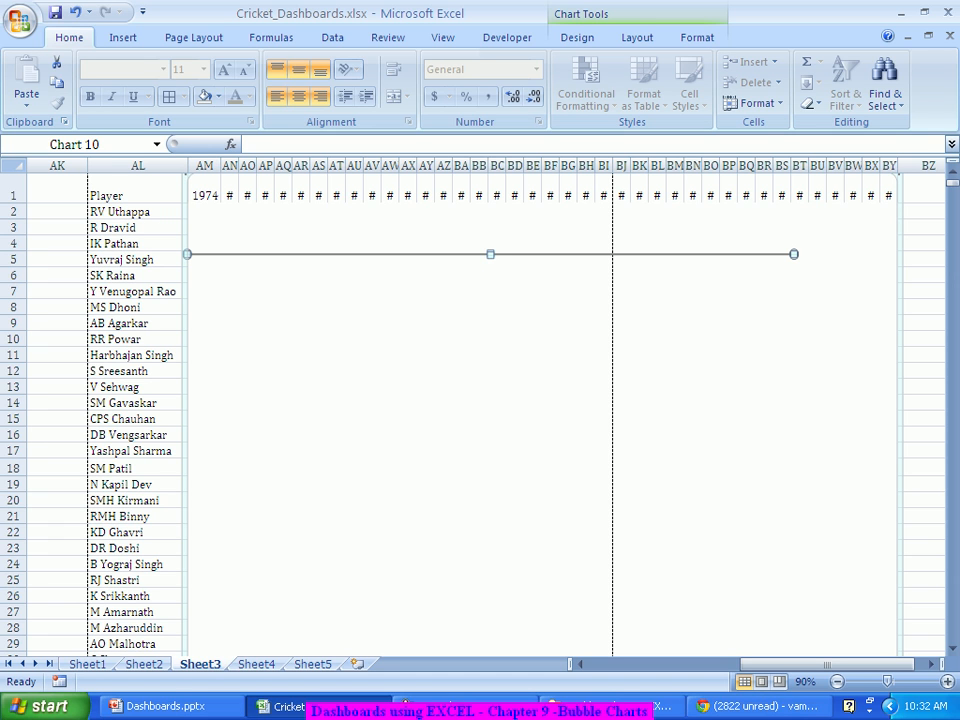
left_click(577, 38)
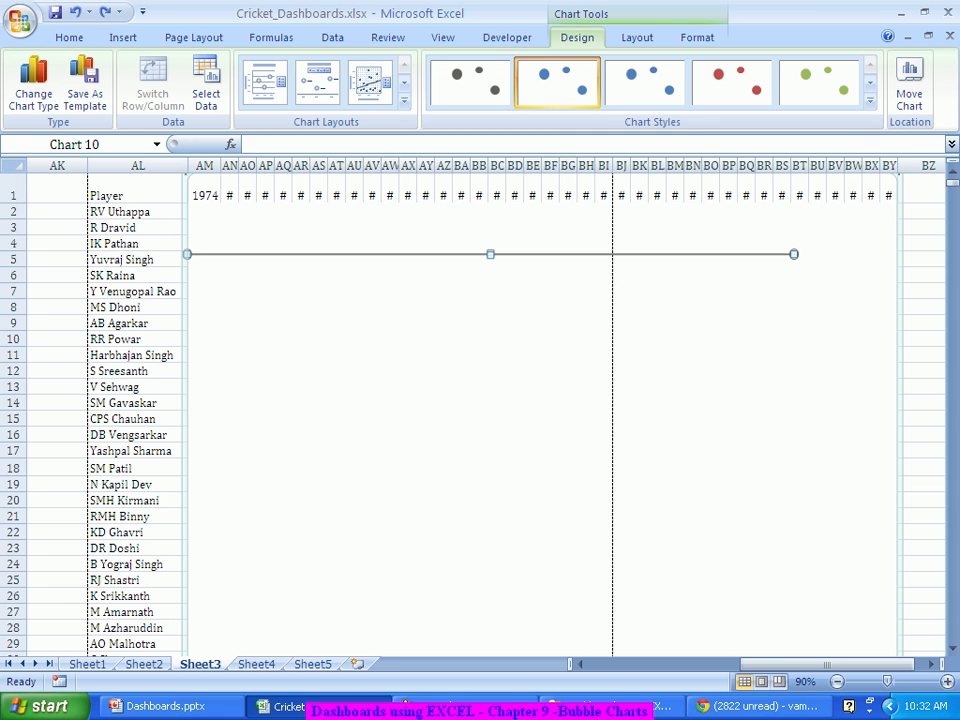
key("ctrl+z")
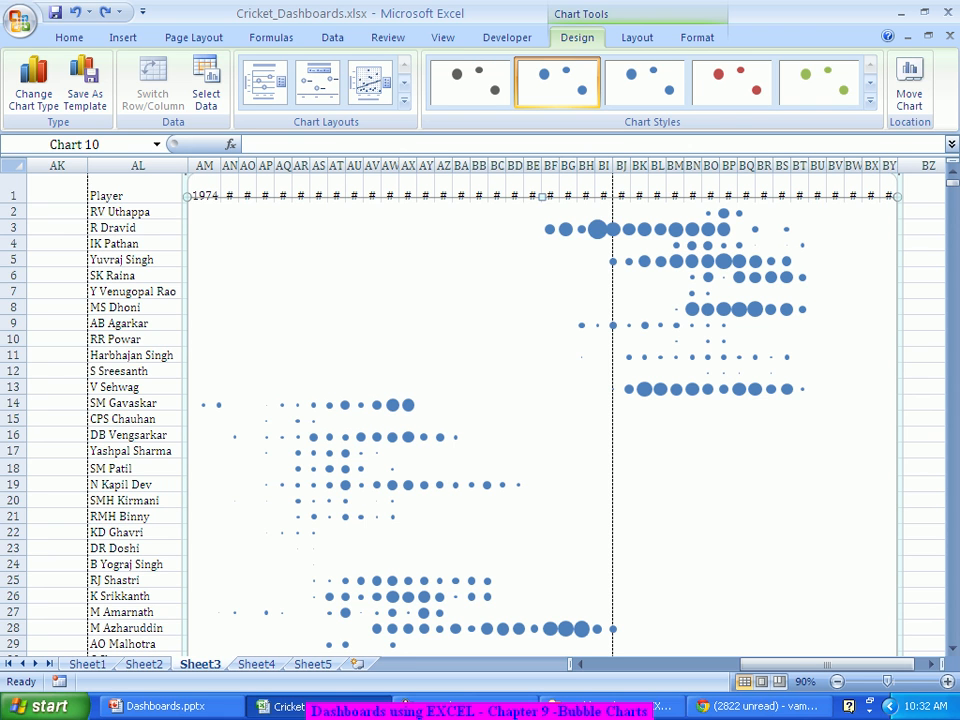
Delete the bubble chart temporarily to inspect the cells beneath it, such as AM2:AS2, and restore the chart
key("Escape")
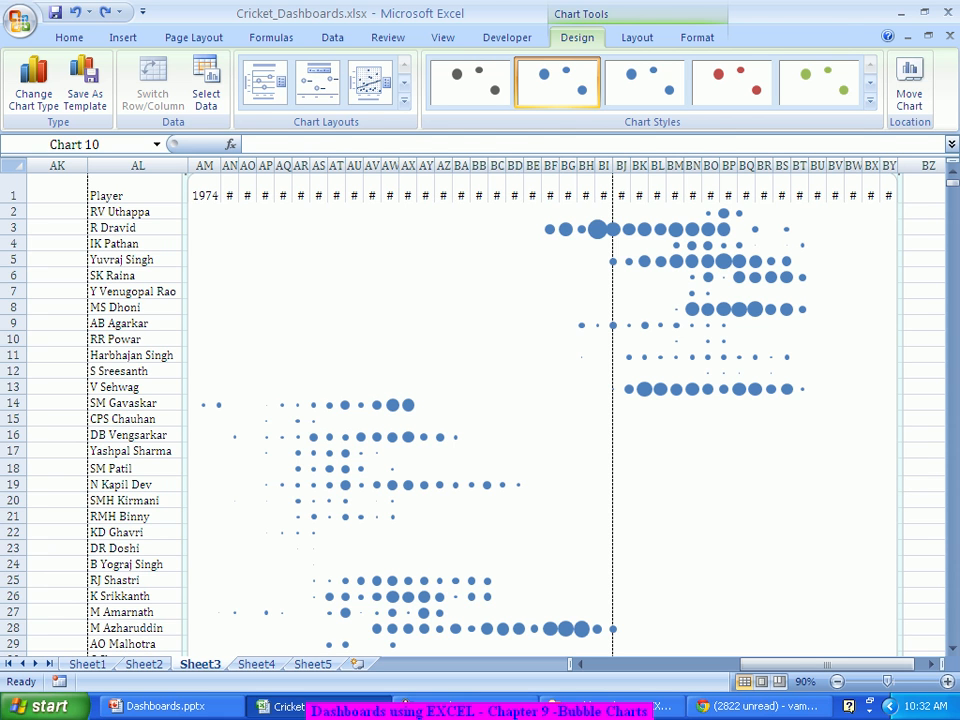
key("Delete")
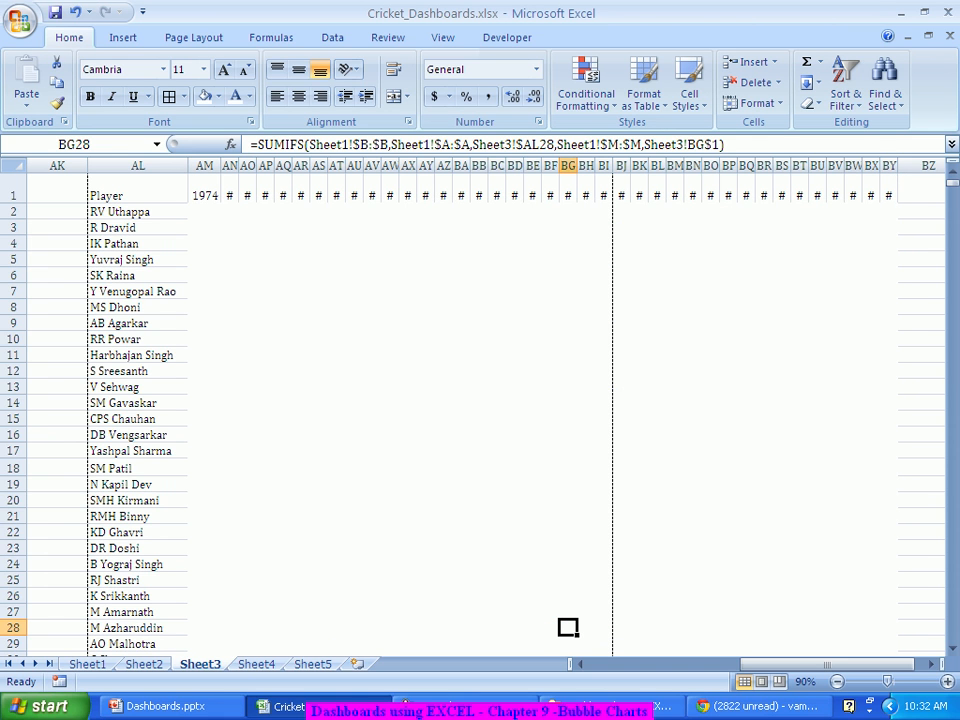
left_click(265, 259)
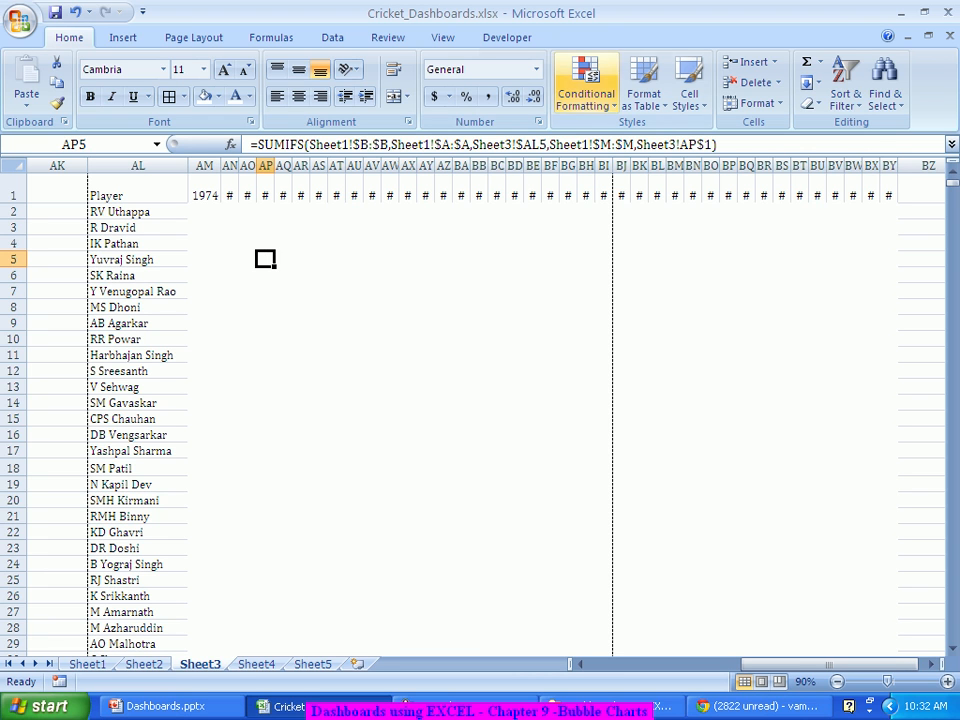
left_click(205, 211)
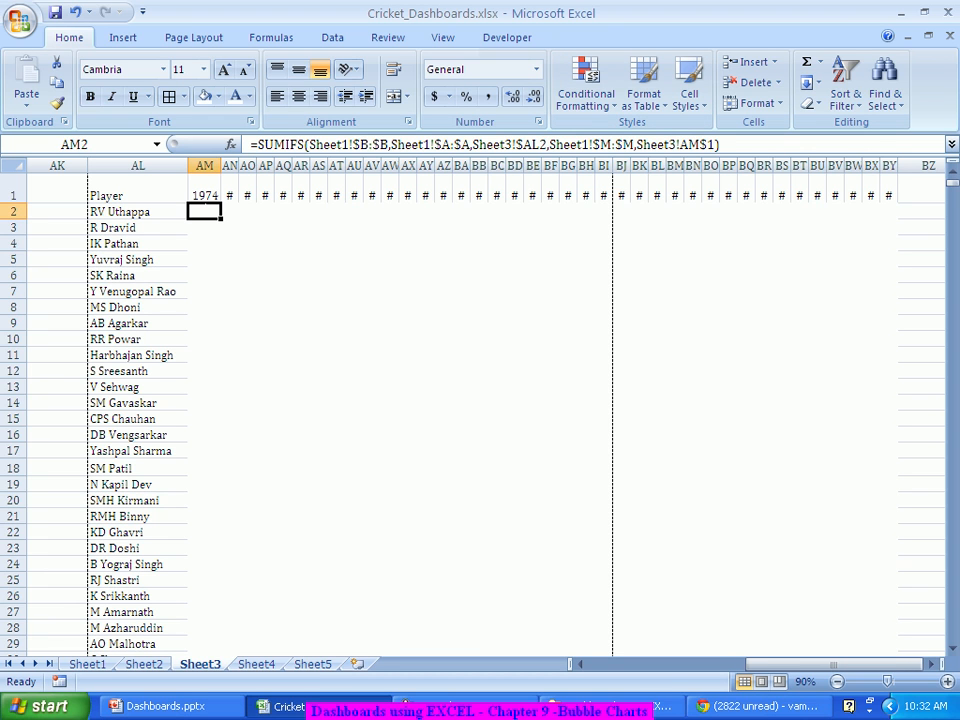
left_click_drag(205, 211, 318, 211)
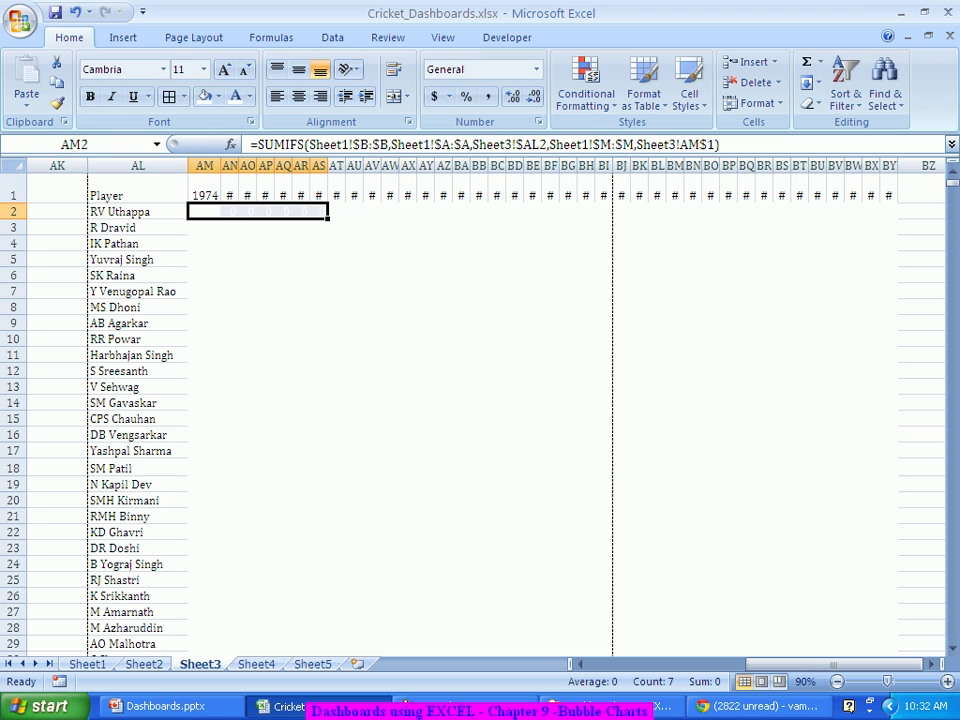
key("ctrl+z")
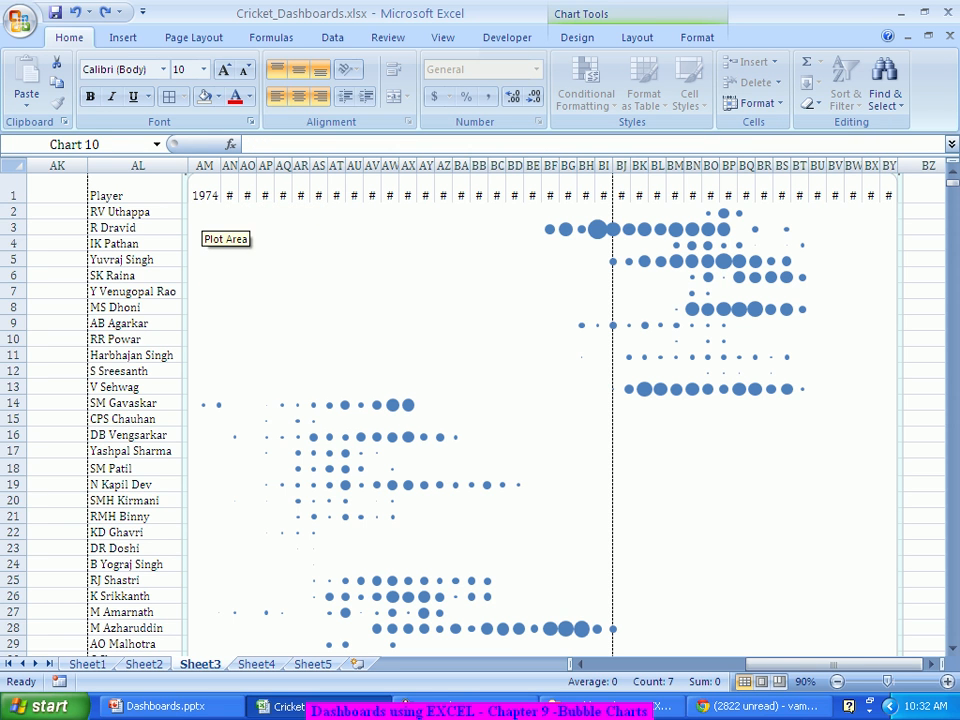
Remove the background fill from the player data range AL2:BY193 under the chart by applying No Fill
left_click(137, 212)
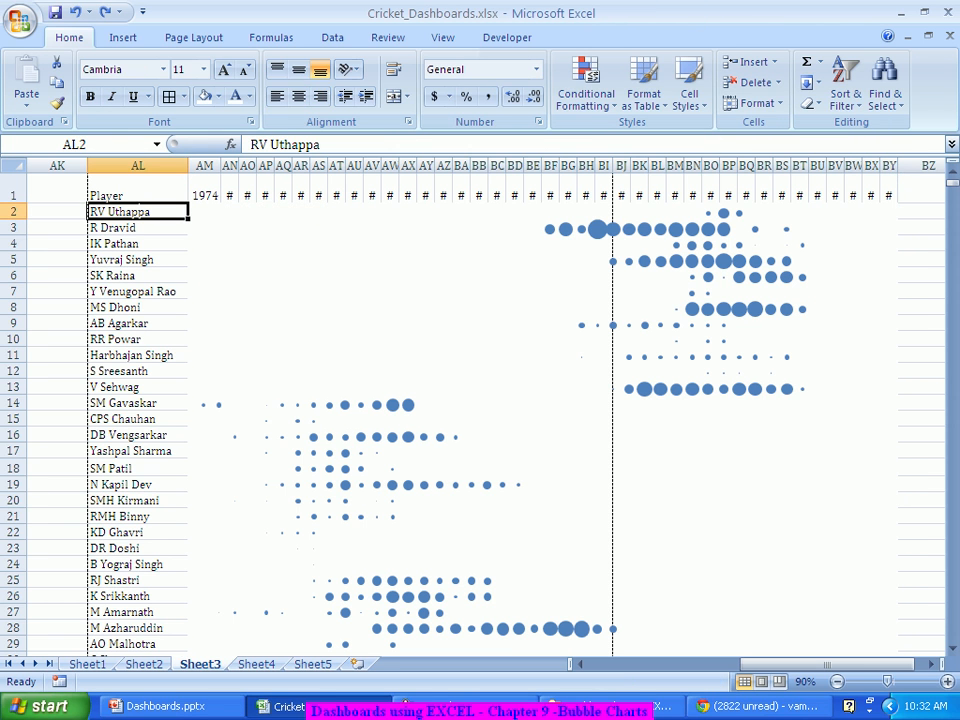
left_click_drag(137, 212, 893, 212)
key("ctrl+shift+Down")
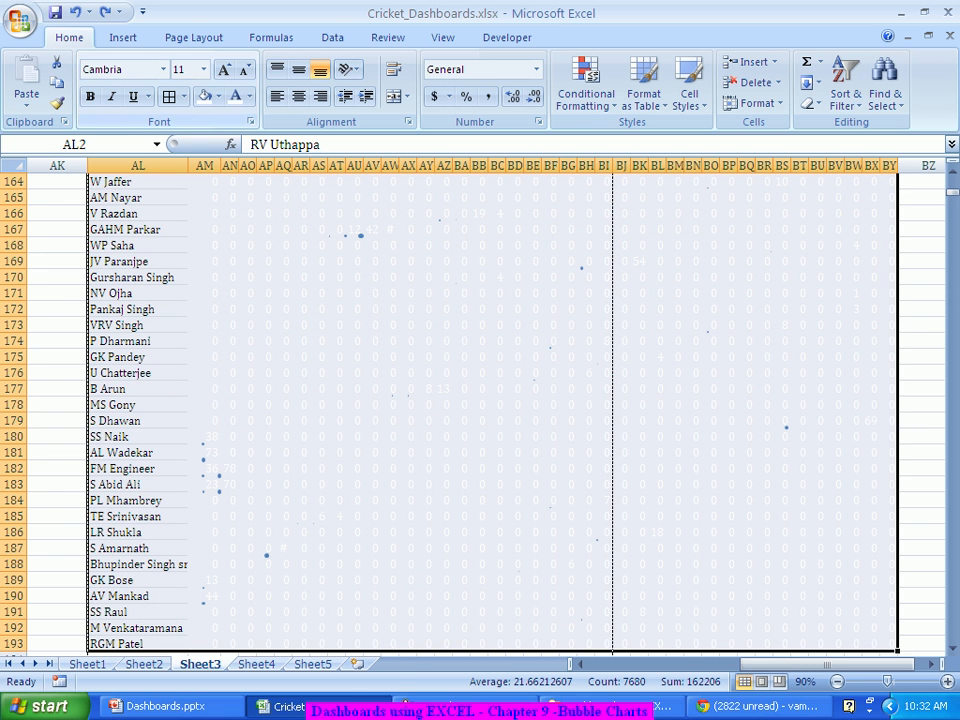
left_click(217, 96)
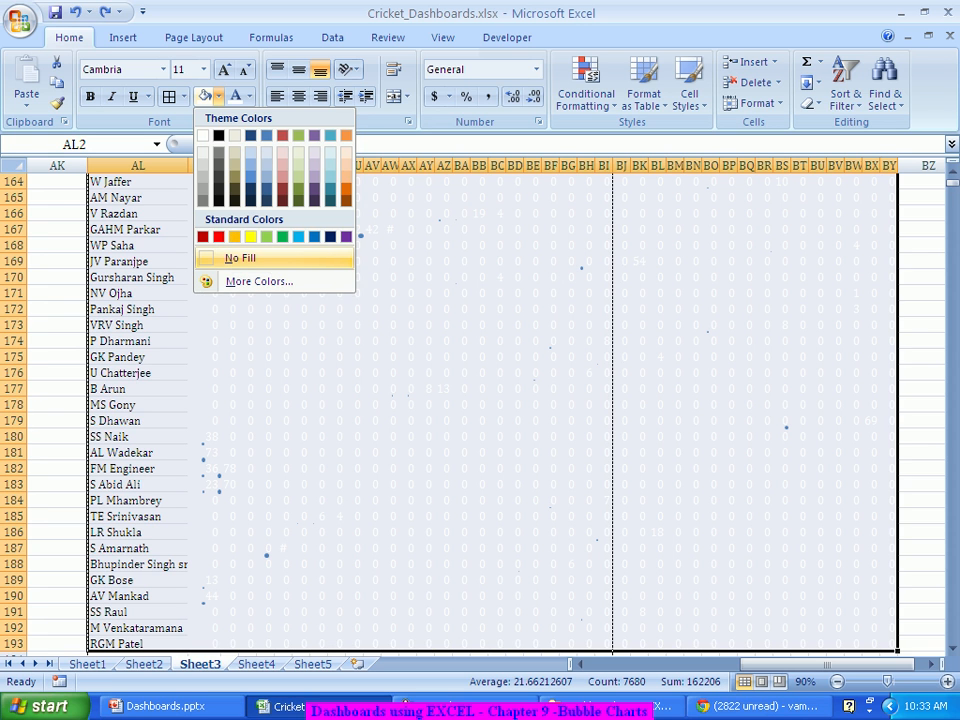
left_click(240, 258)
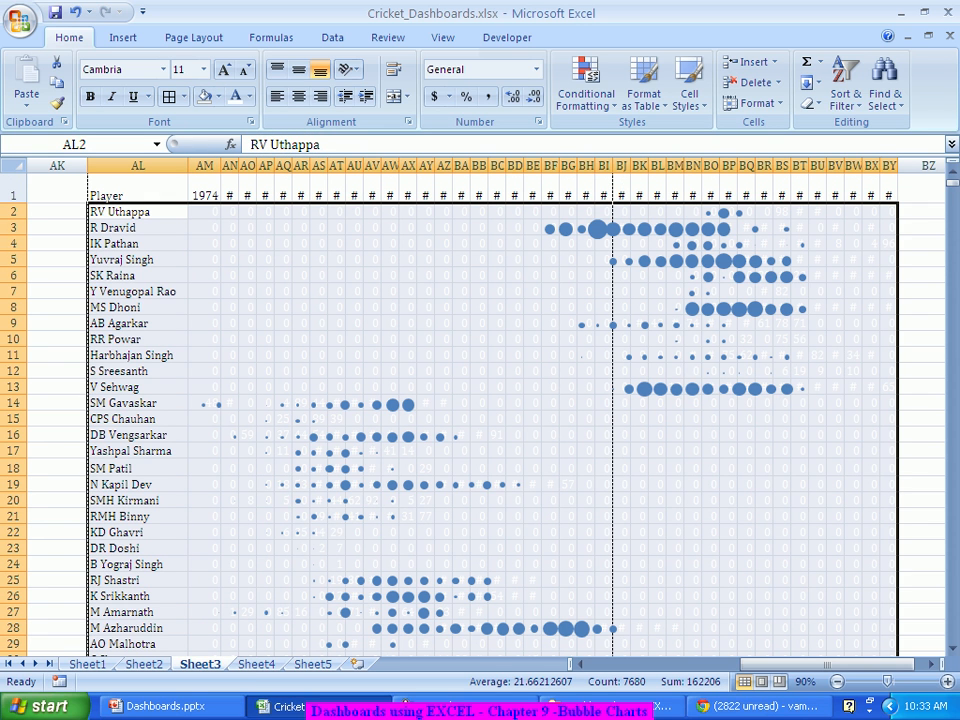
left_click(262, 290)
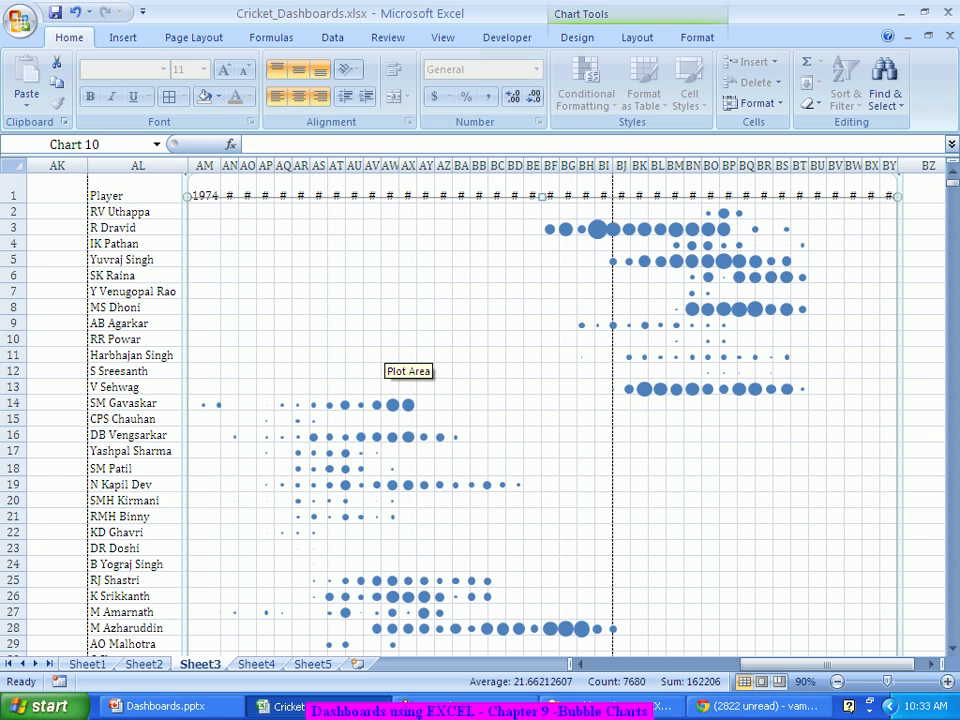
Examine the bubble chart along the player rows down to row 117, reading the sizes of individual bubbles
scroll(400, 365, "down", 1)
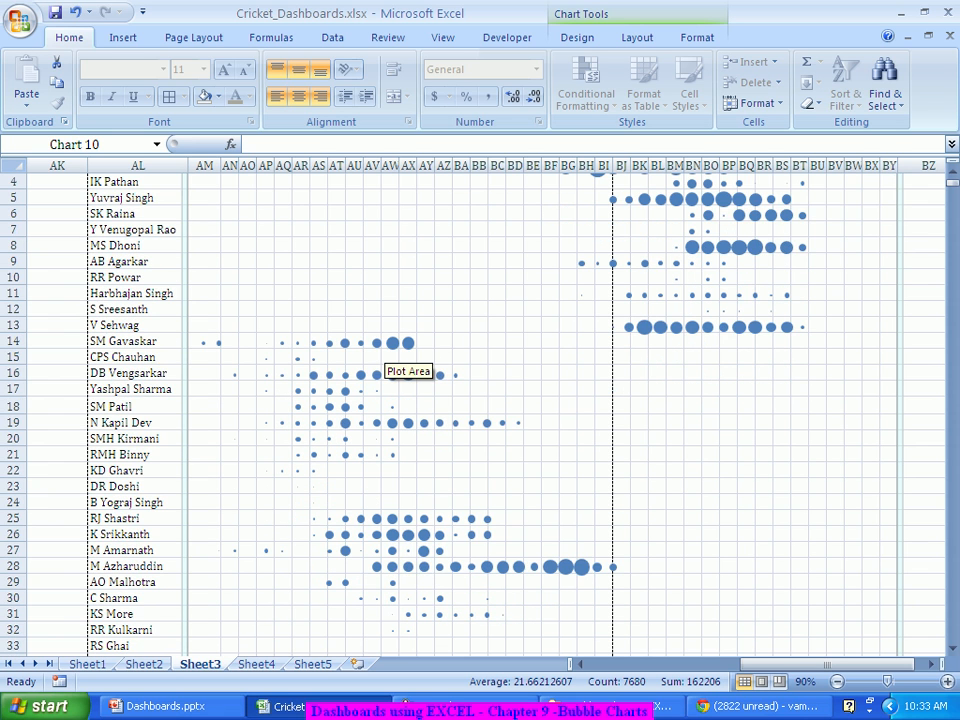
scroll(400, 365, "up", 1)
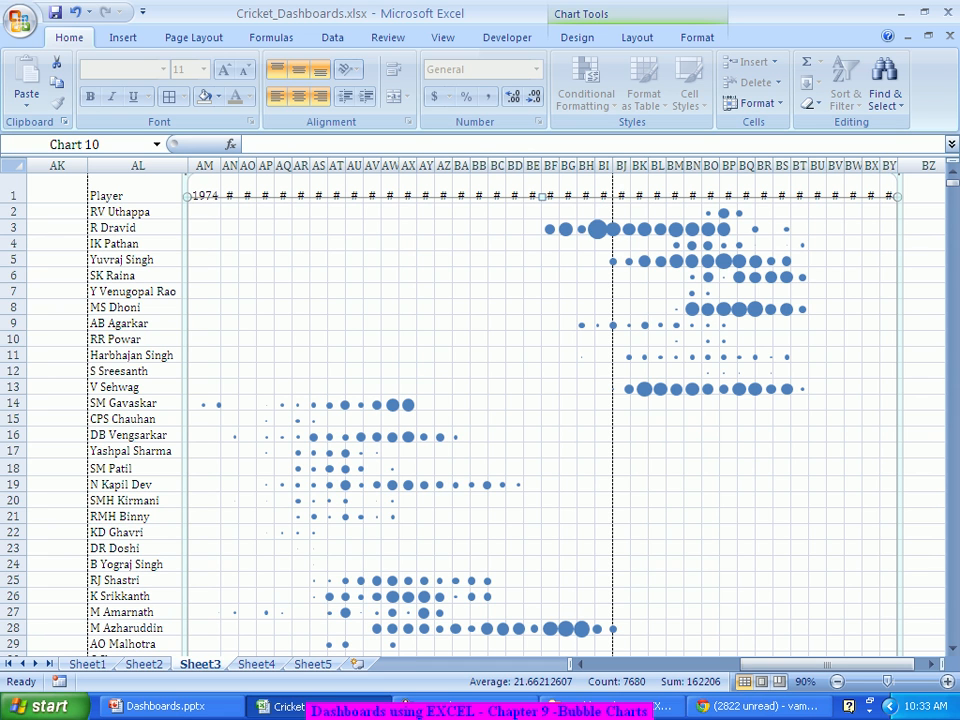
mouse_move(595, 229)
mouse_move(645, 262)
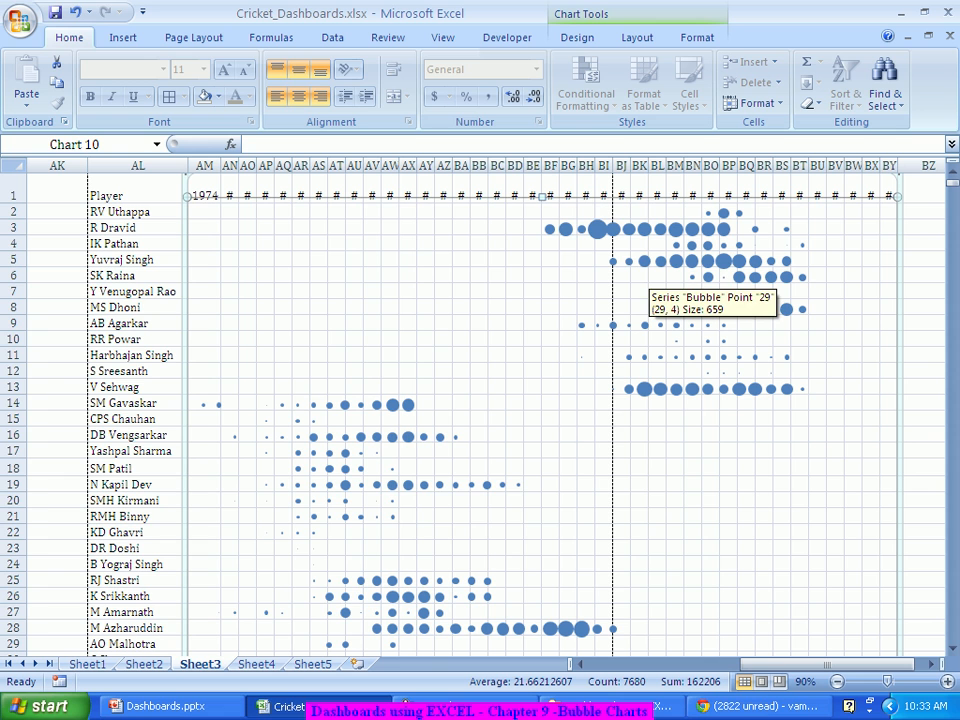
scroll(480, 410, "down", 3)
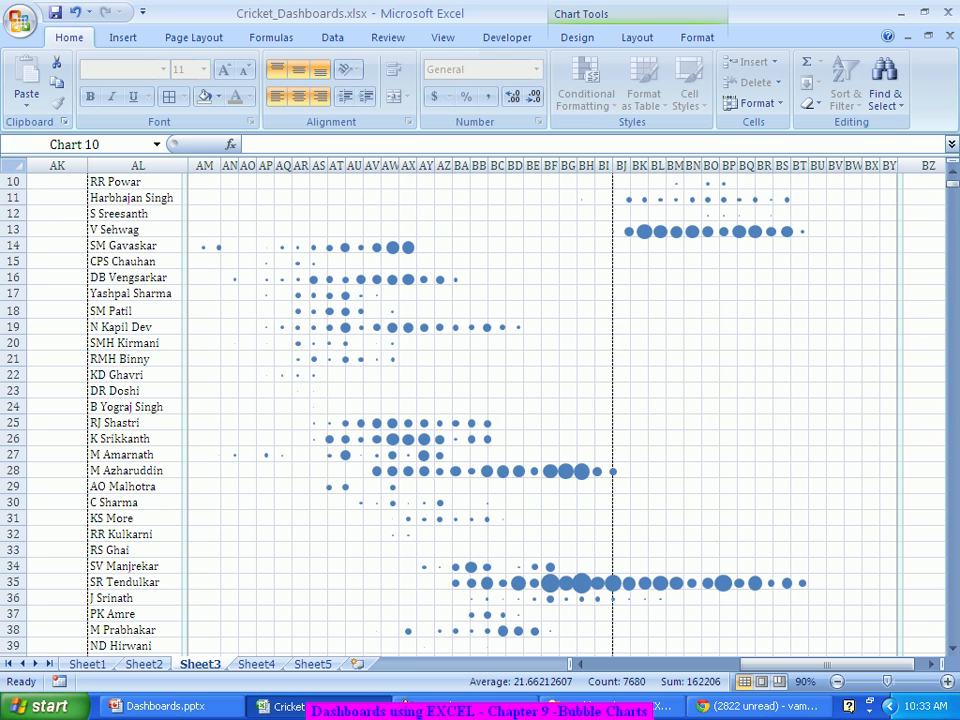
mouse_move(786, 584)
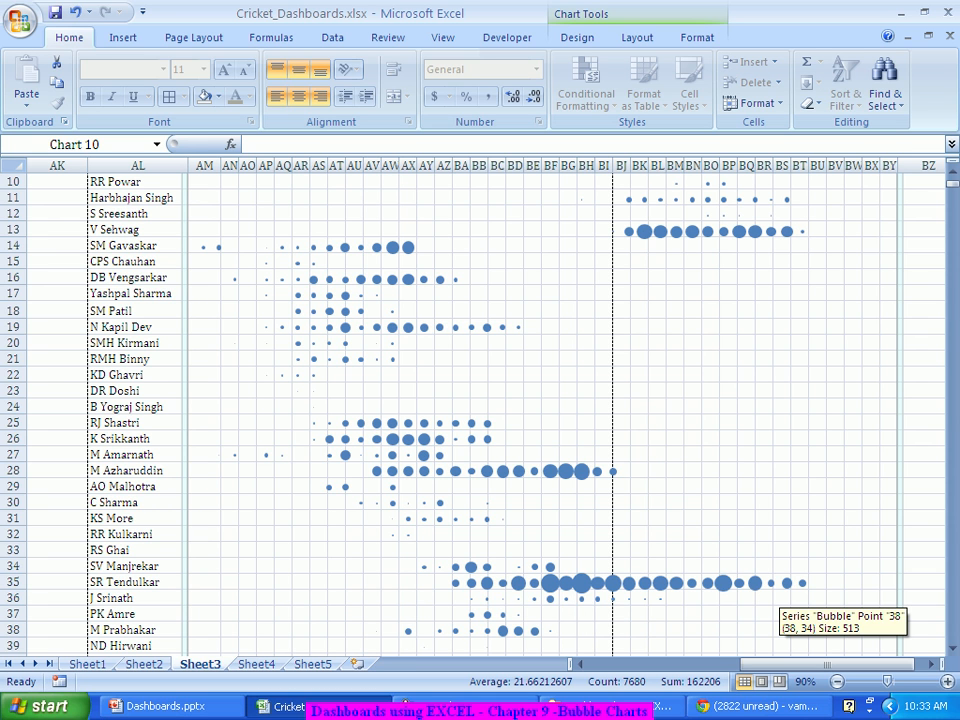
scroll(786, 590, "up", 3)
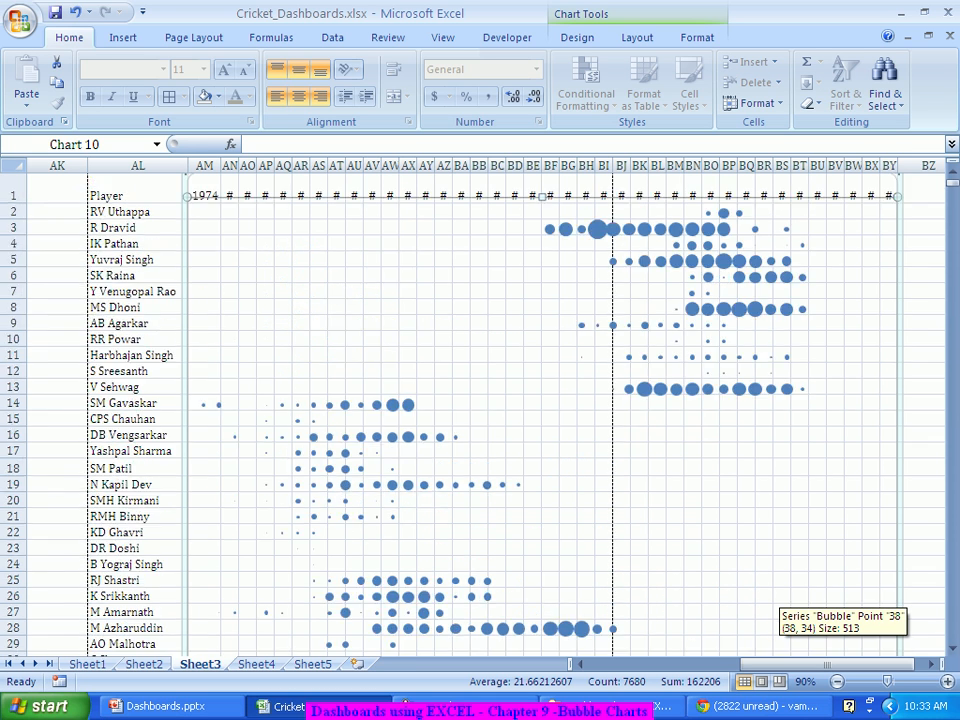
scroll(786, 590, "down", 1)
scroll(786, 590, "down", 1)
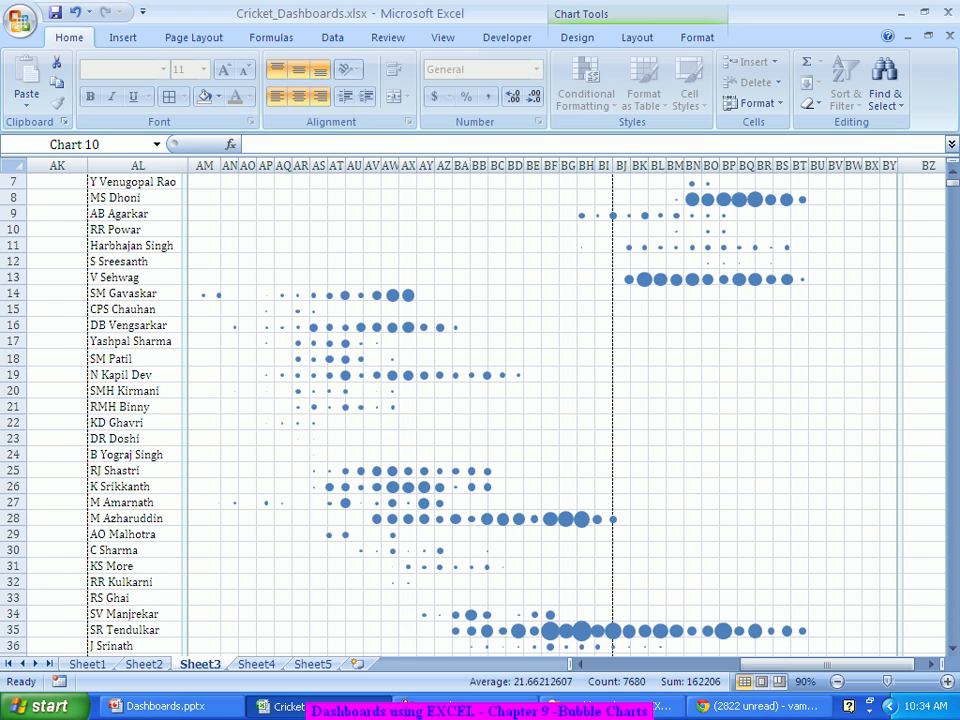
scroll(786, 590, "up", 2)
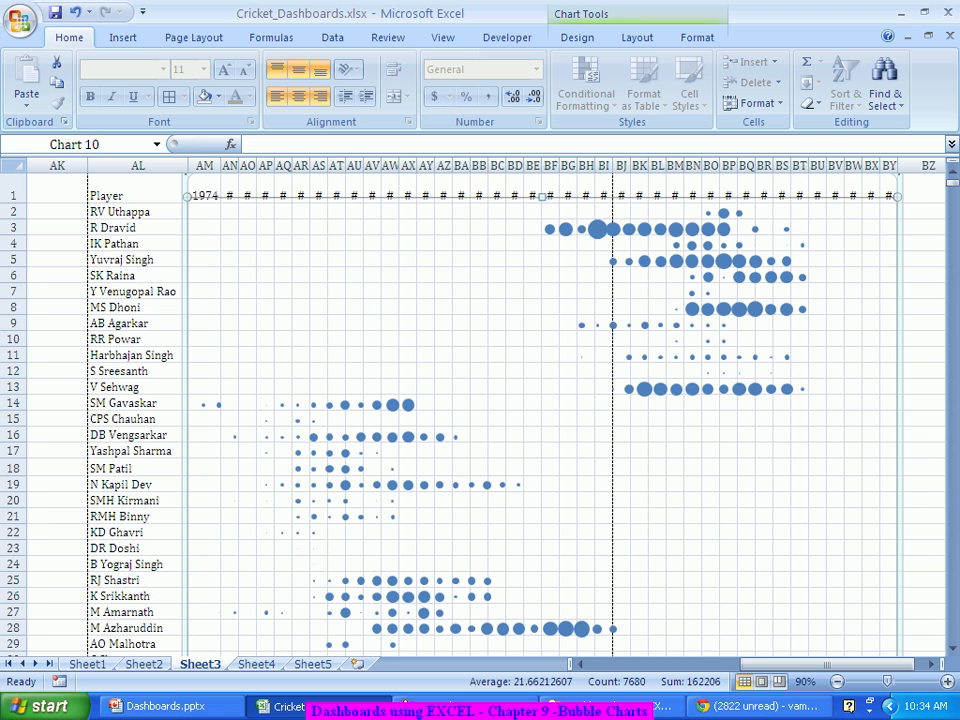
scroll(725, 420, "down", 5)
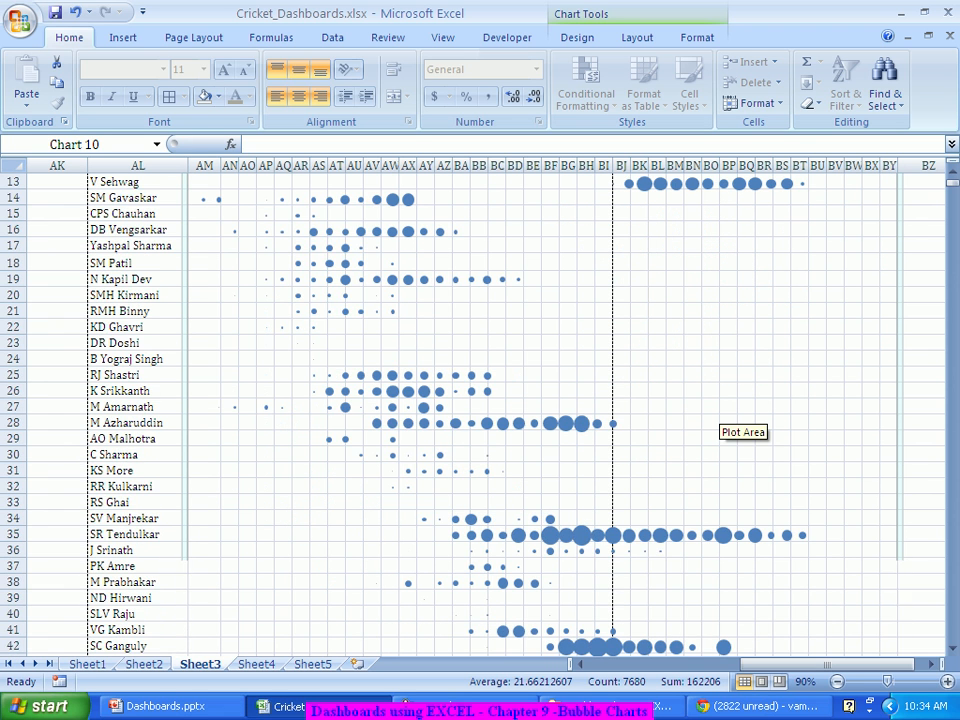
scroll(725, 420, "down", 2)
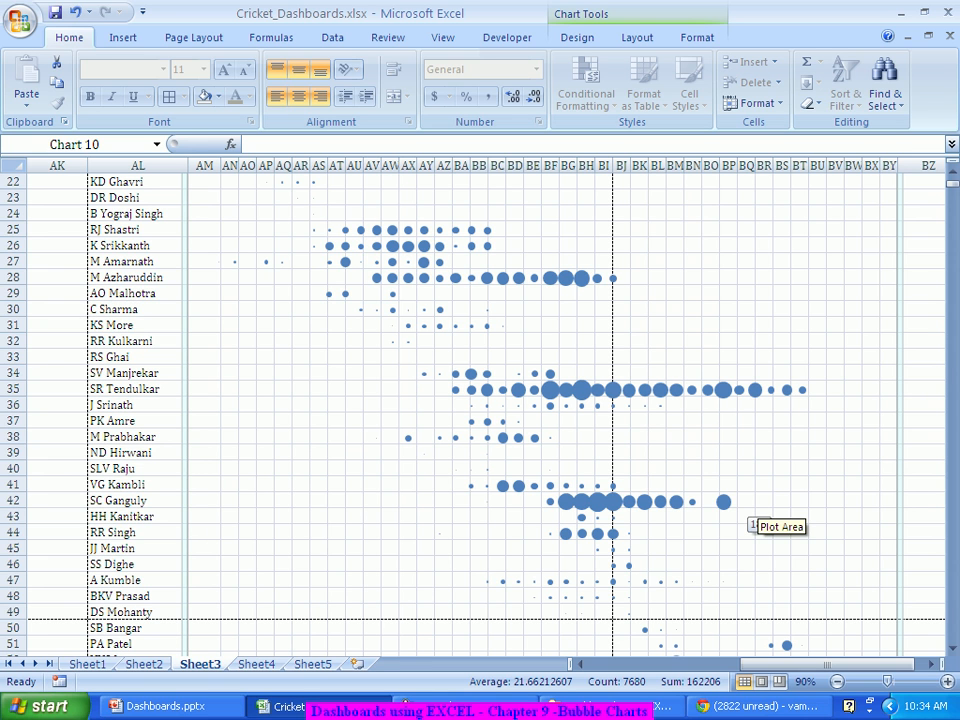
scroll(752, 524, "down", 5)
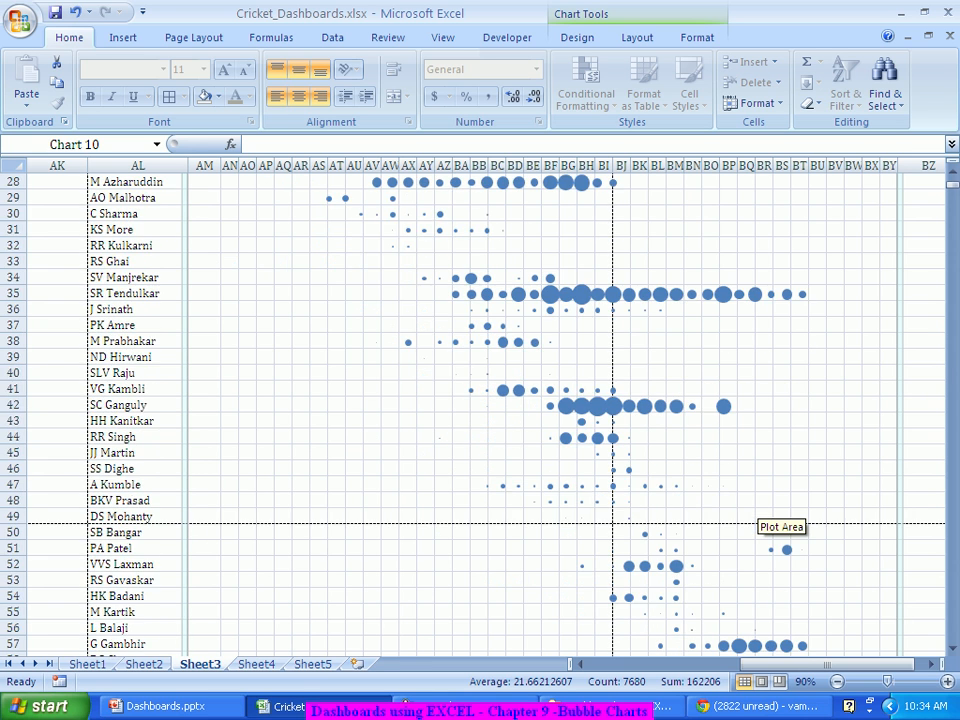
scroll(752, 524, "down", 3)
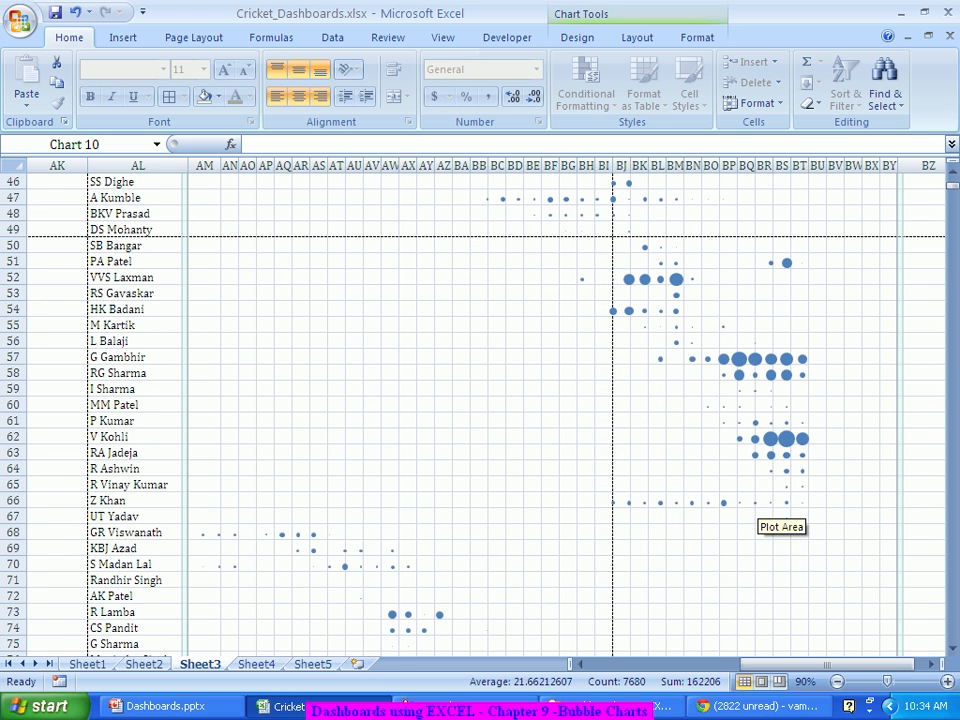
mouse_move(755, 503)
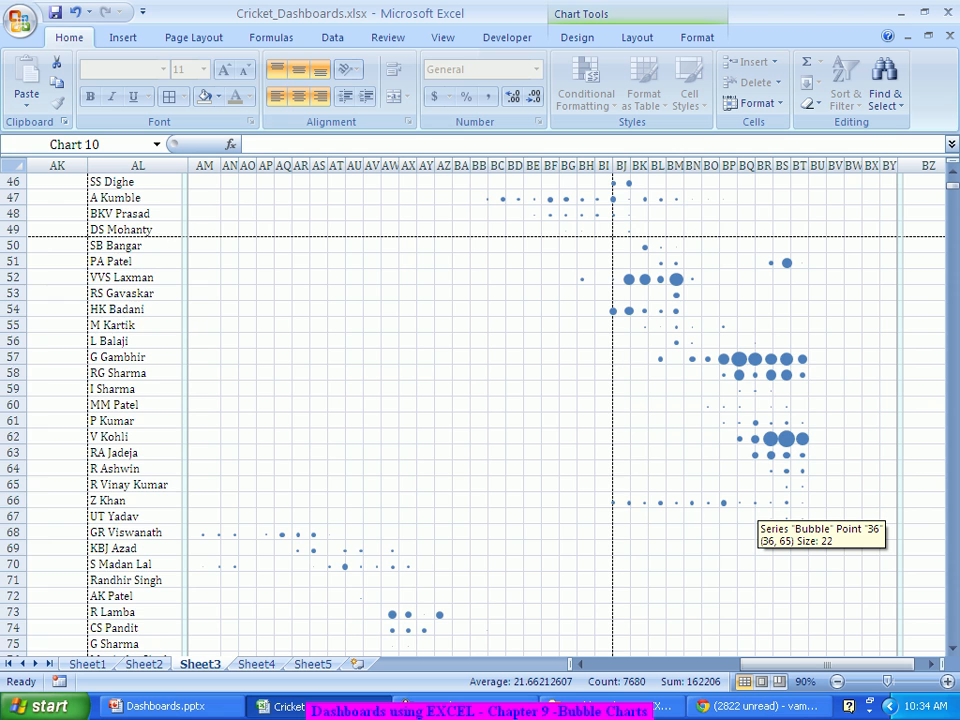
scroll(755, 503, "down", 8)
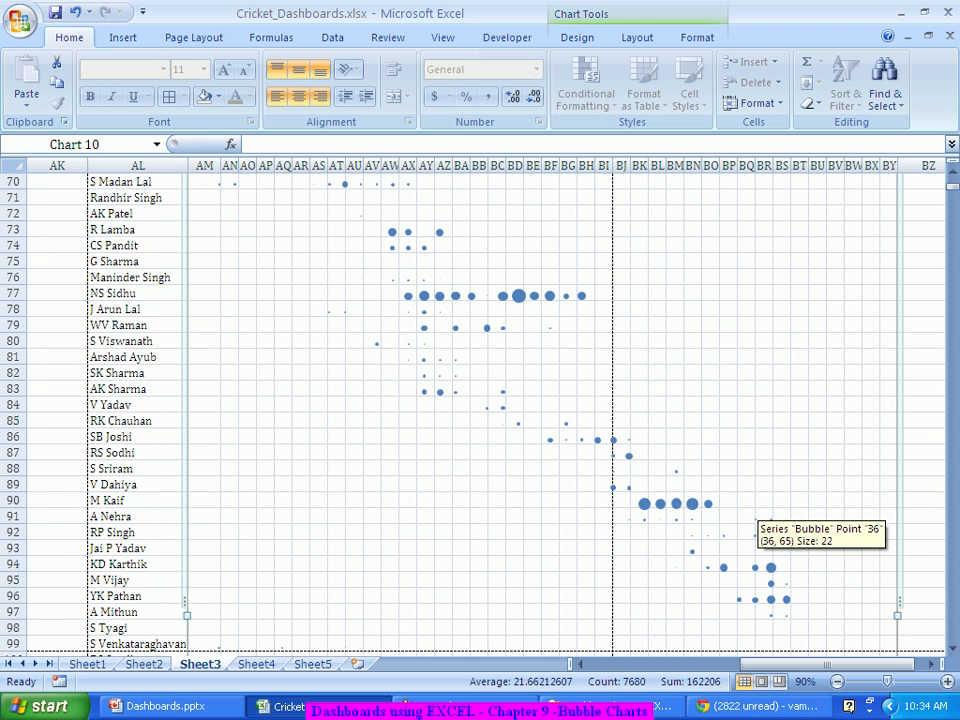
scroll(755, 503, "down", 6)
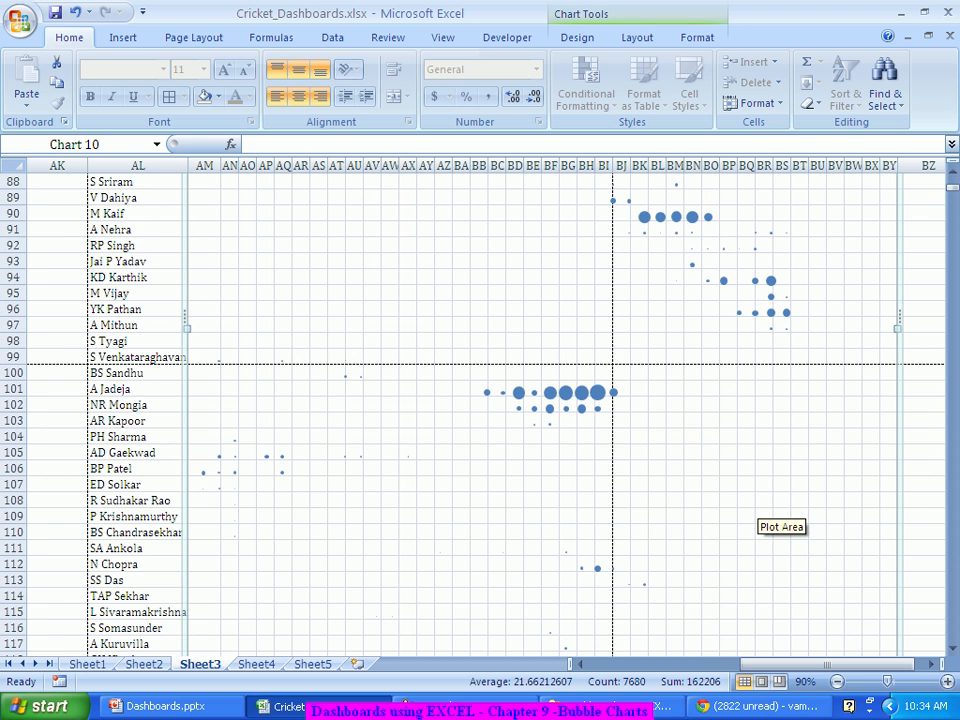
Examine the rest of the bubble chart down to row 141 and return to the year headers in row 1
scroll(755, 503, "down", 4)
scroll(755, 505, "down", 4)
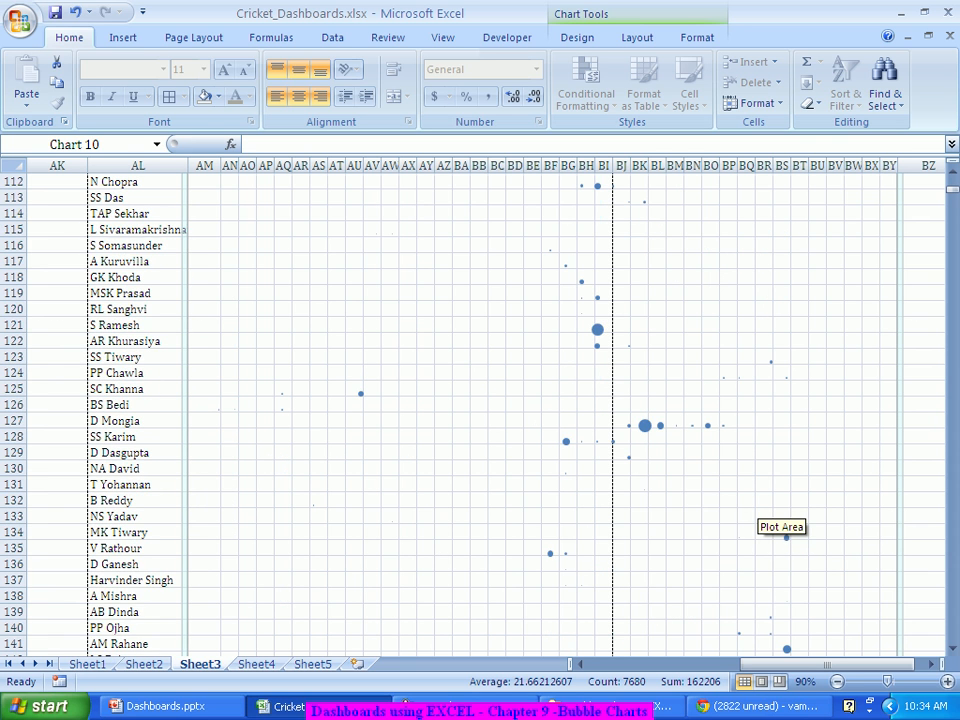
scroll(755, 505, "up", 13)
scroll(755, 505, "up", 17)
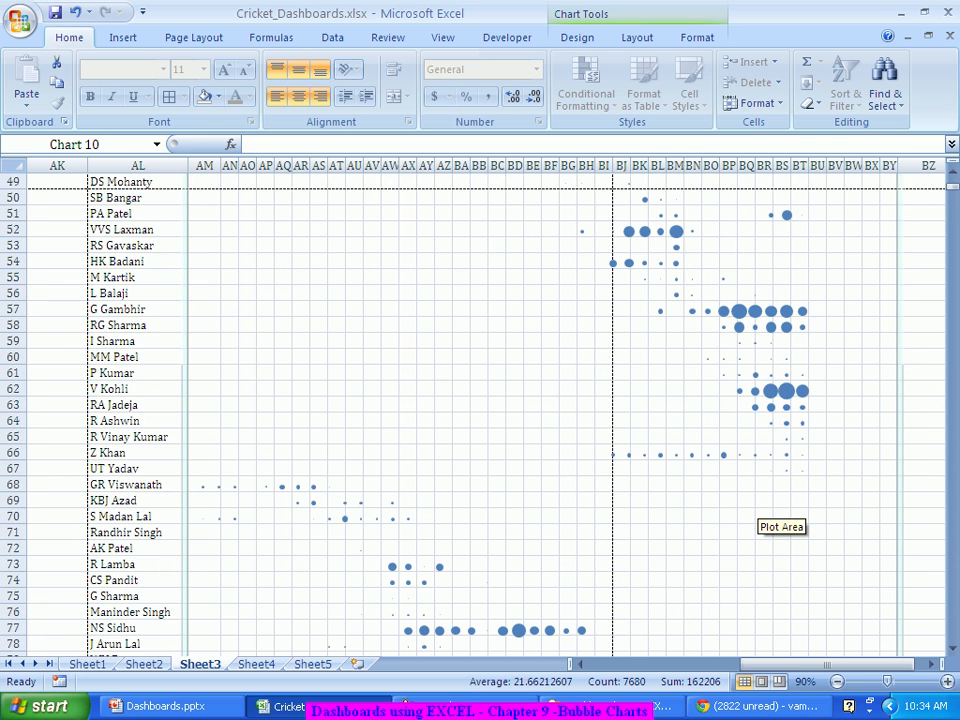
scroll(755, 505, "up", 7)
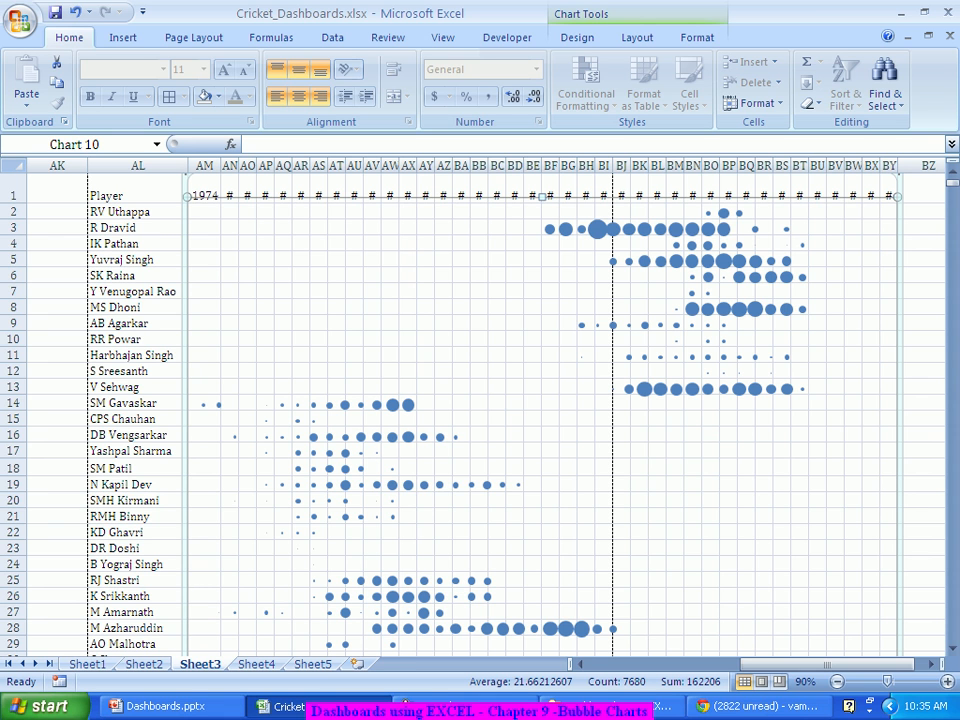
Set the width of the year columns AM:BY to 5
left_click_drag(204, 165, 686, 168)
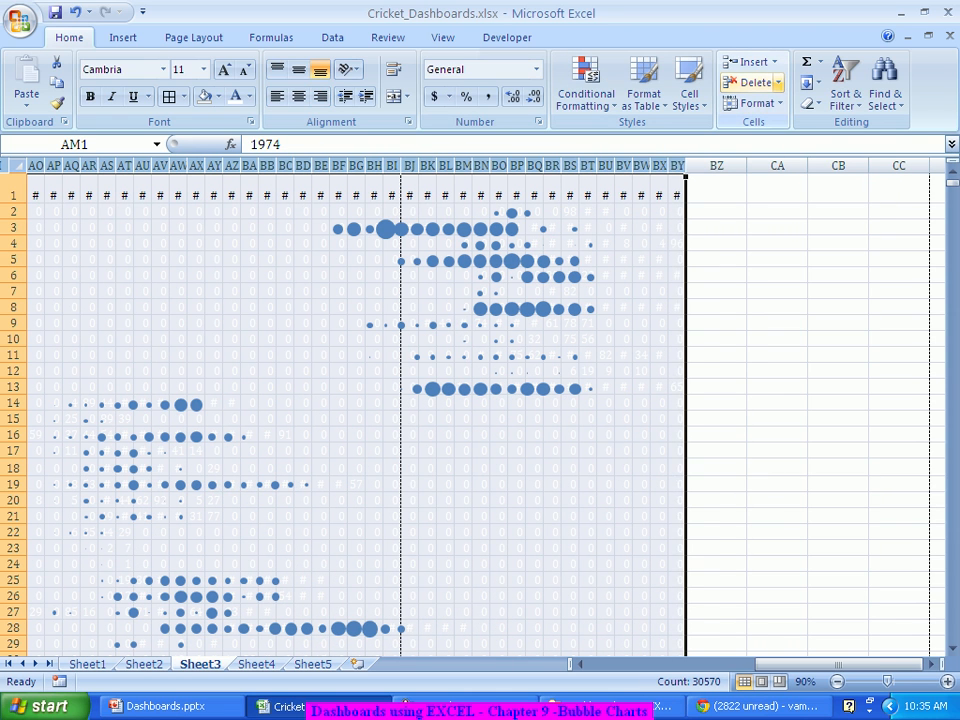
left_click(756, 103)
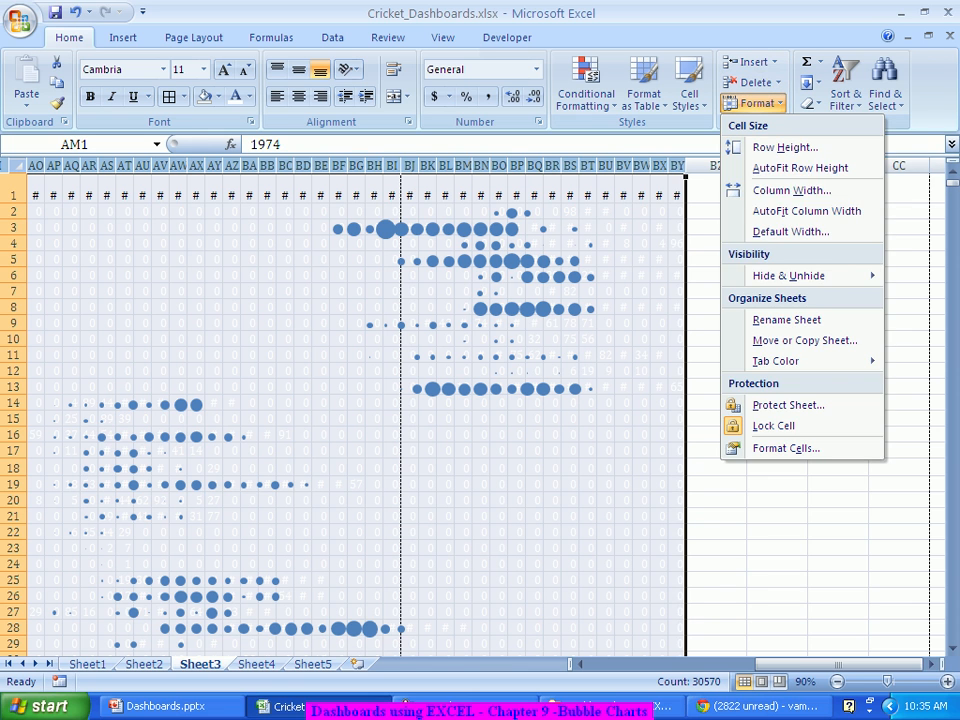
left_click(790, 190)
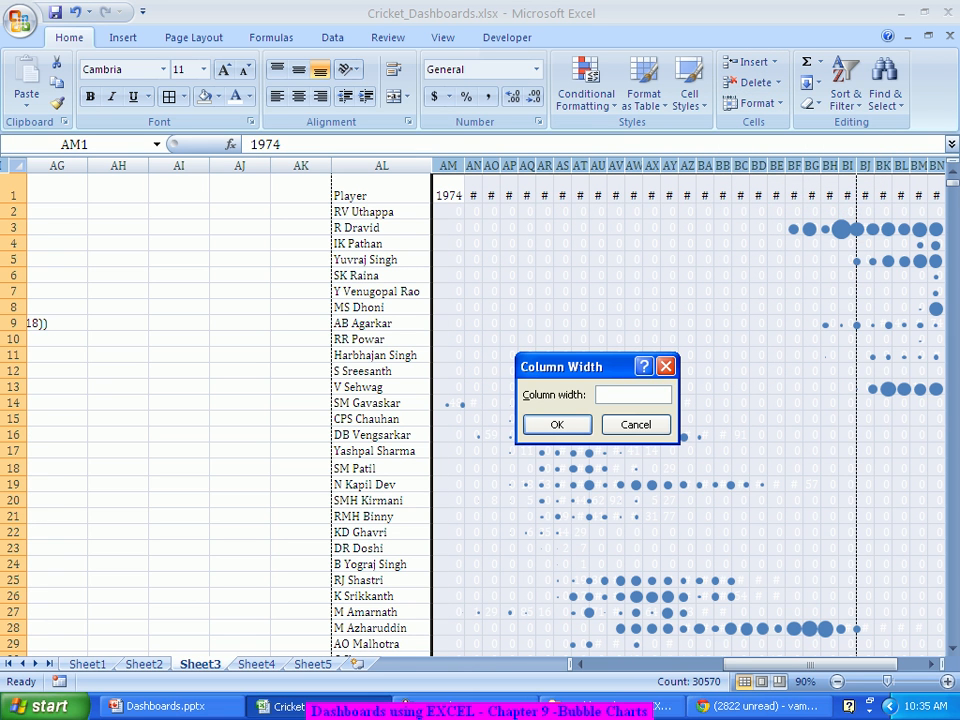
type("5")
key("Return")
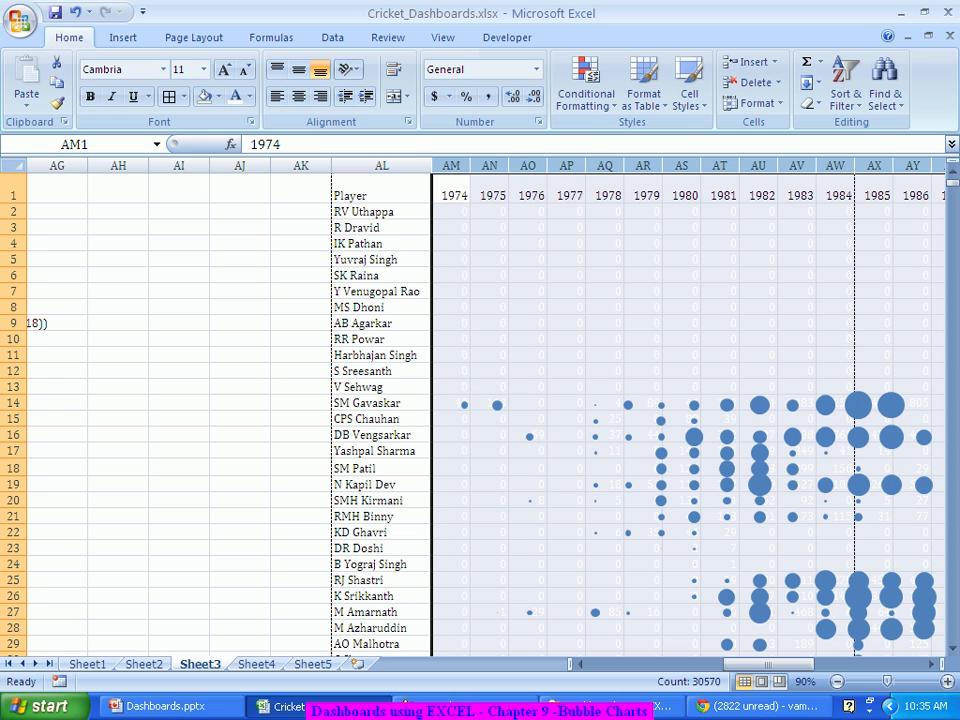
Inspect the bubbles over columns BD:BY down to row 48 and check the chart's plot area fill settings
left_click_drag(788, 664, 796, 664)
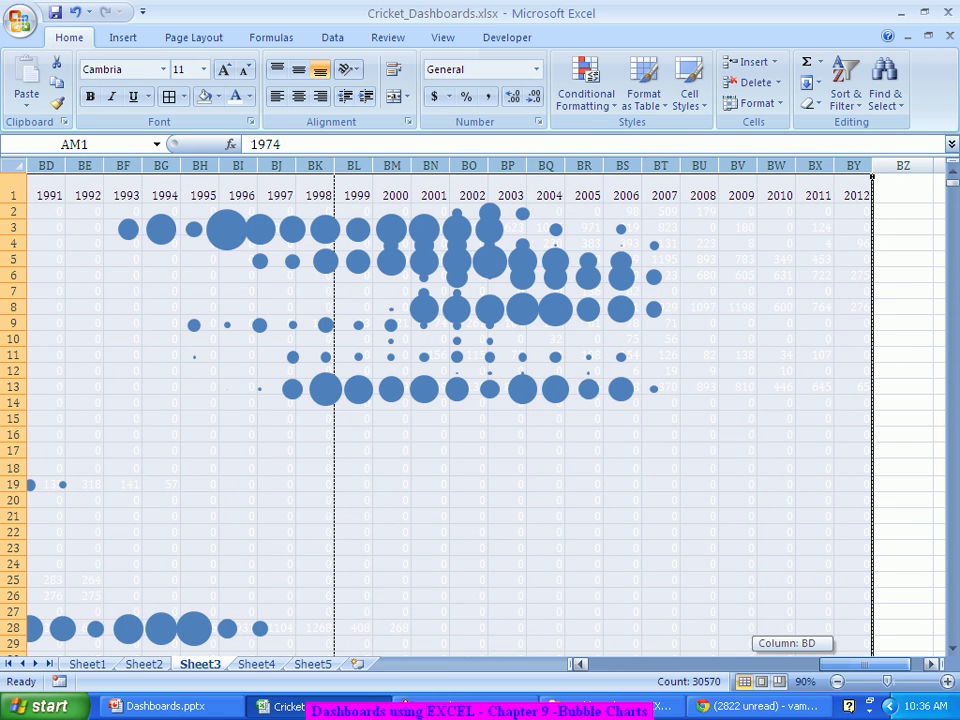
scroll(450, 415, "down", 4)
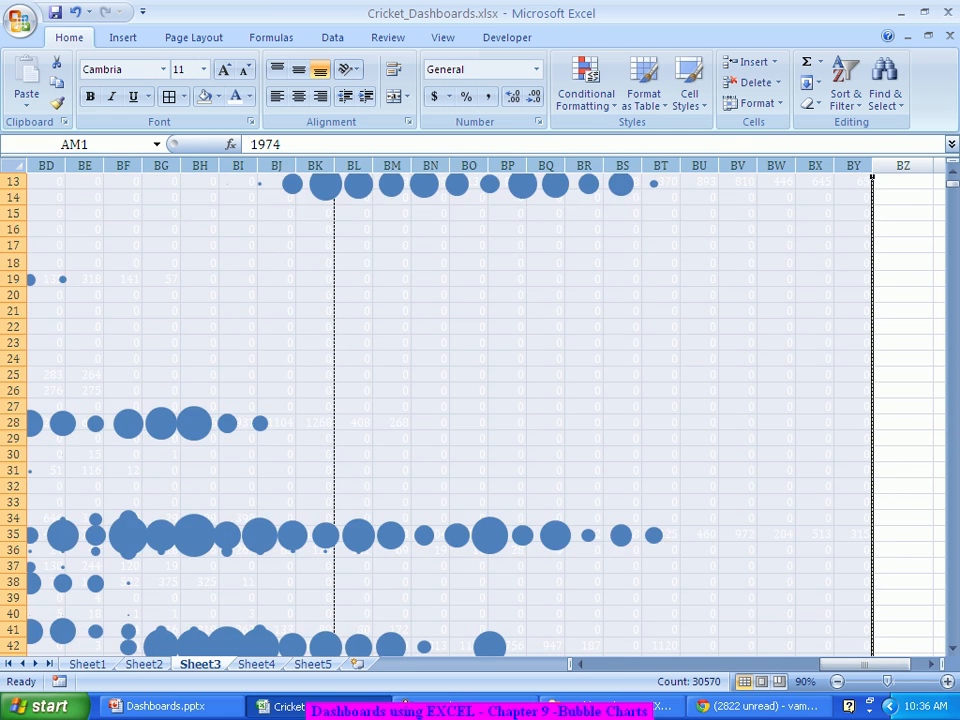
left_click(450, 415)
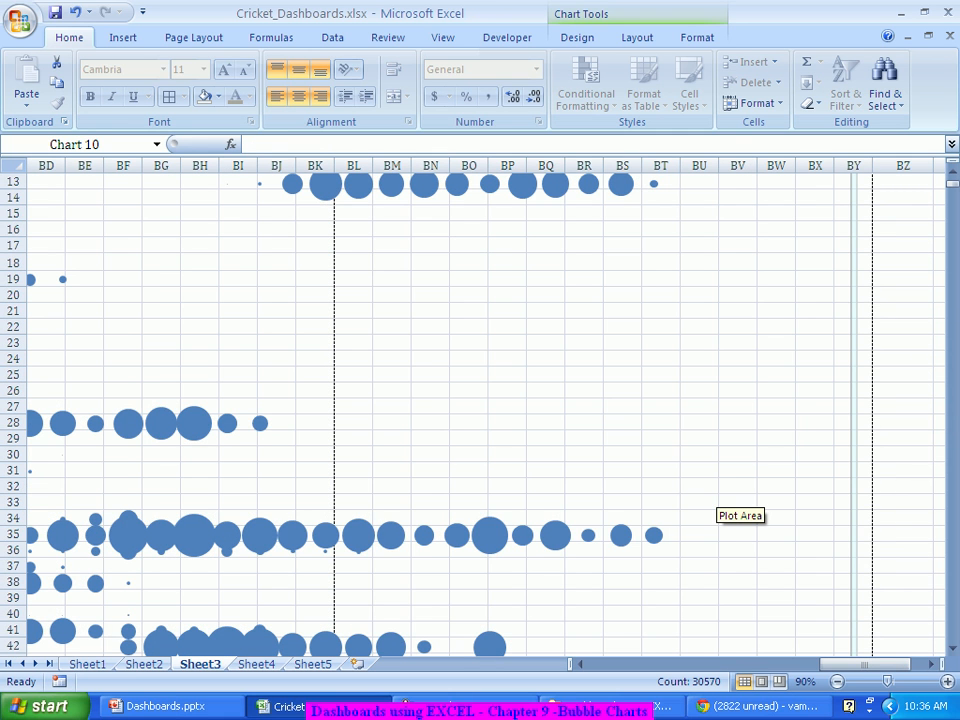
scroll(715, 500, "down", 1)
scroll(715, 500, "down", 1)
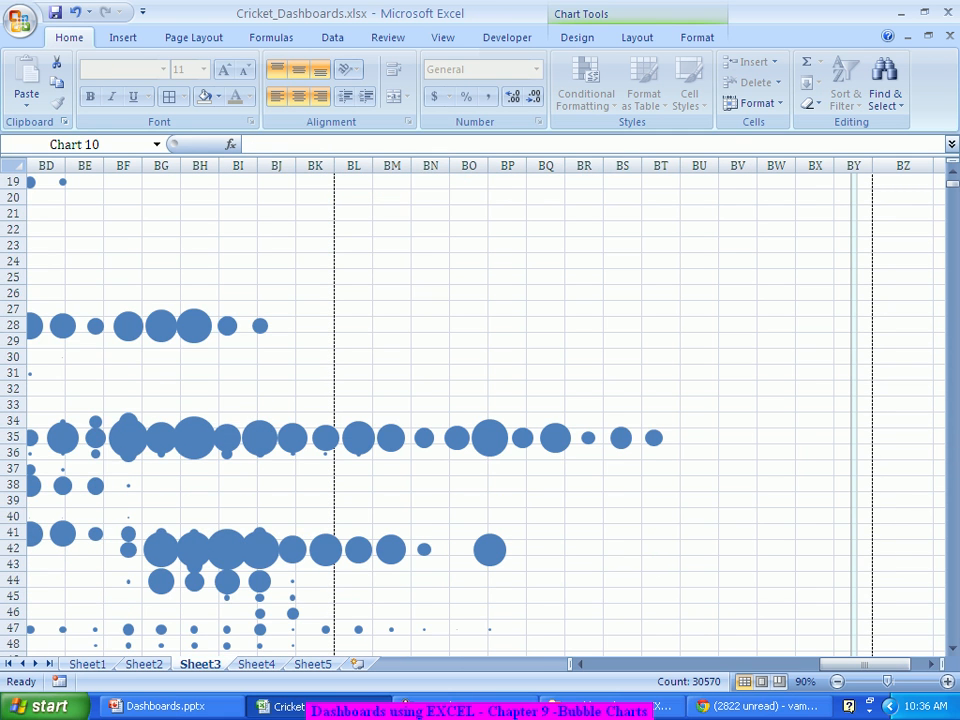
left_click(225, 451)
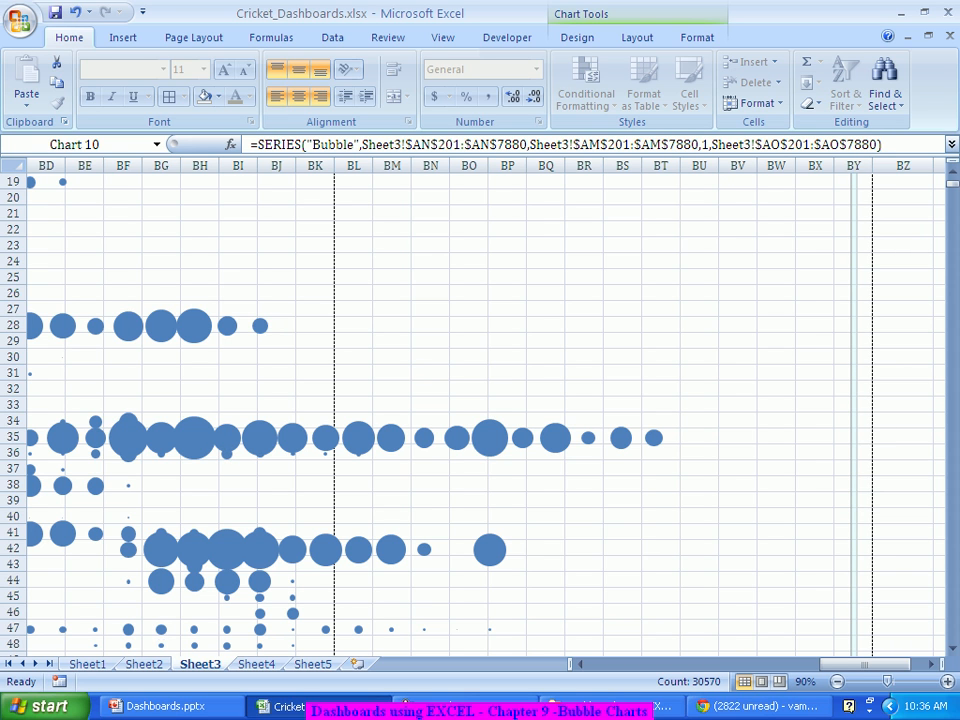
right_click(496, 418)
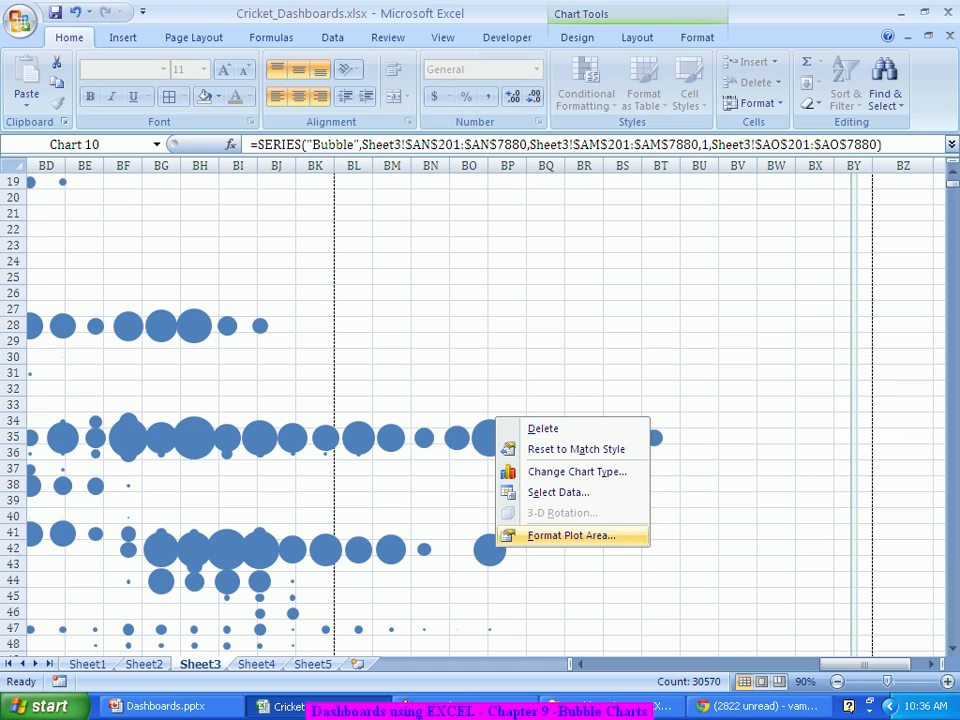
left_click(571, 535)
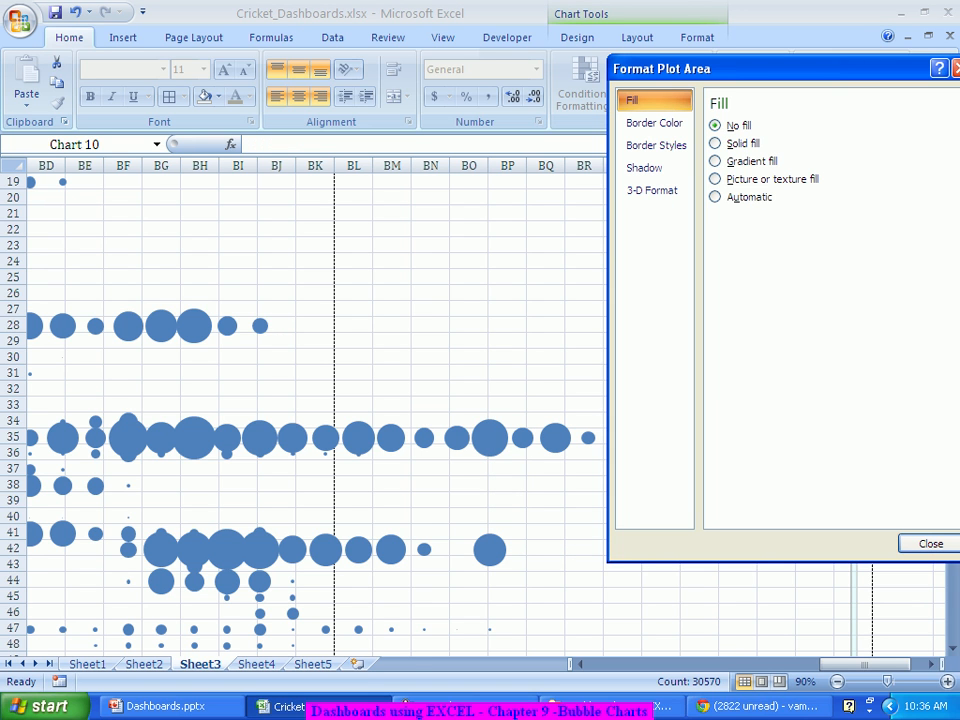
left_click(930, 543)
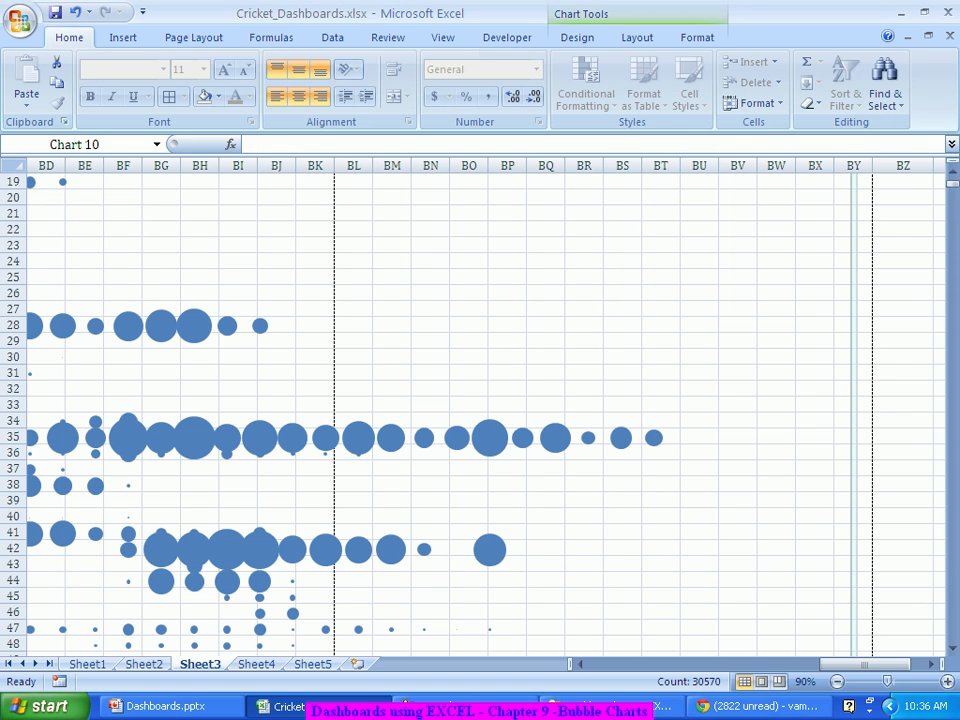
Reduce the column width of the year columns AM:BY so the bubbles overlap less
scroll(590, 356, "up", 6)
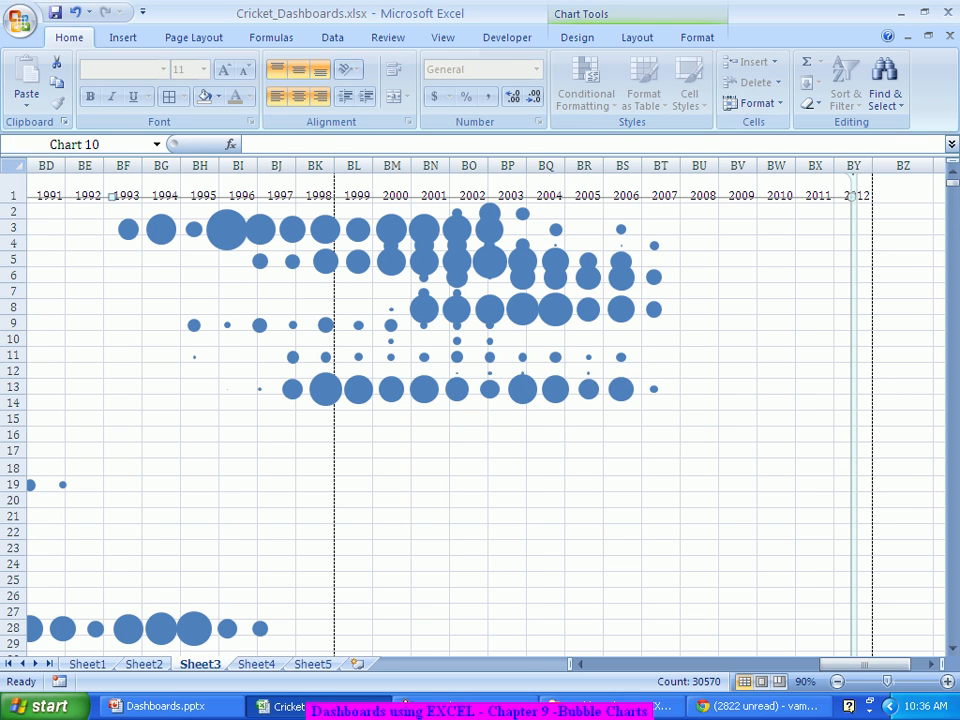
left_click_drag(853, 166, 385, 166)
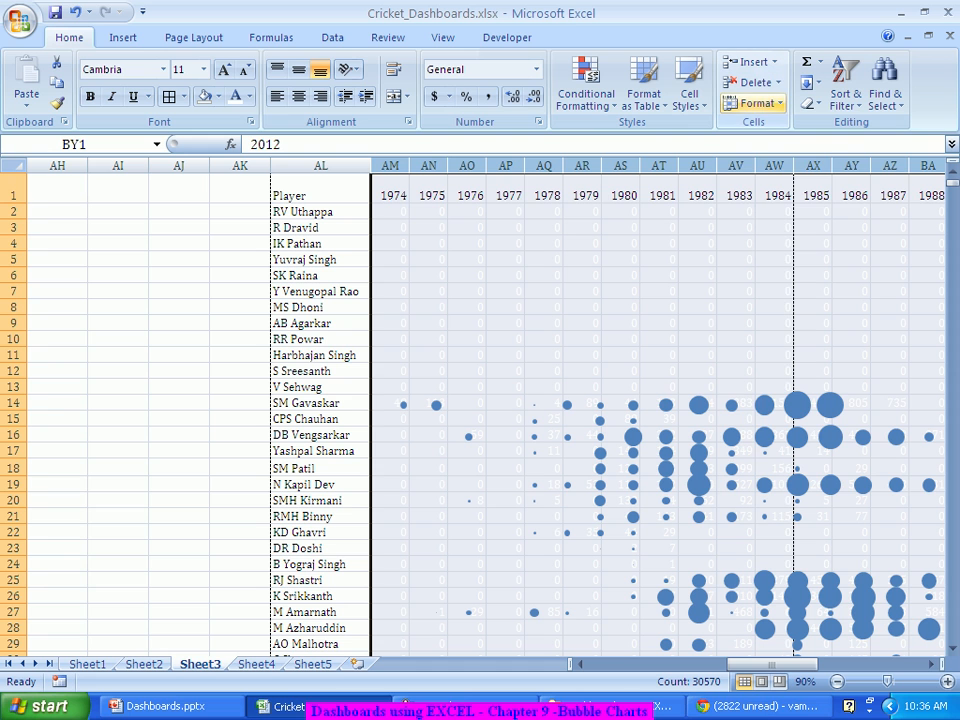
left_click(757, 103)
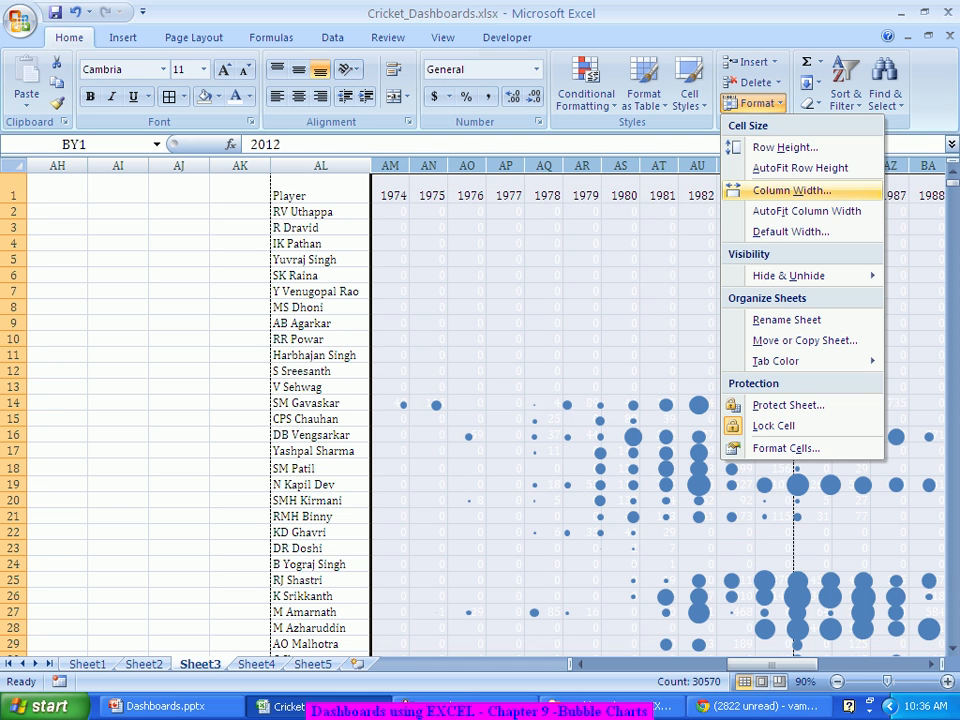
left_click(791, 190)
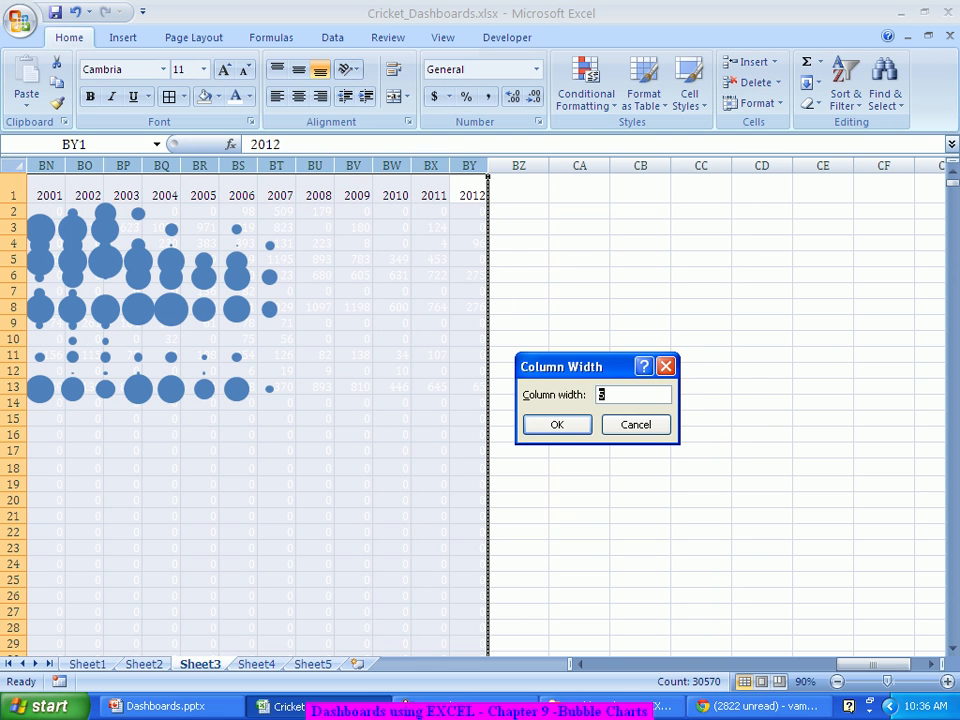
key("Tab")
key("Return")
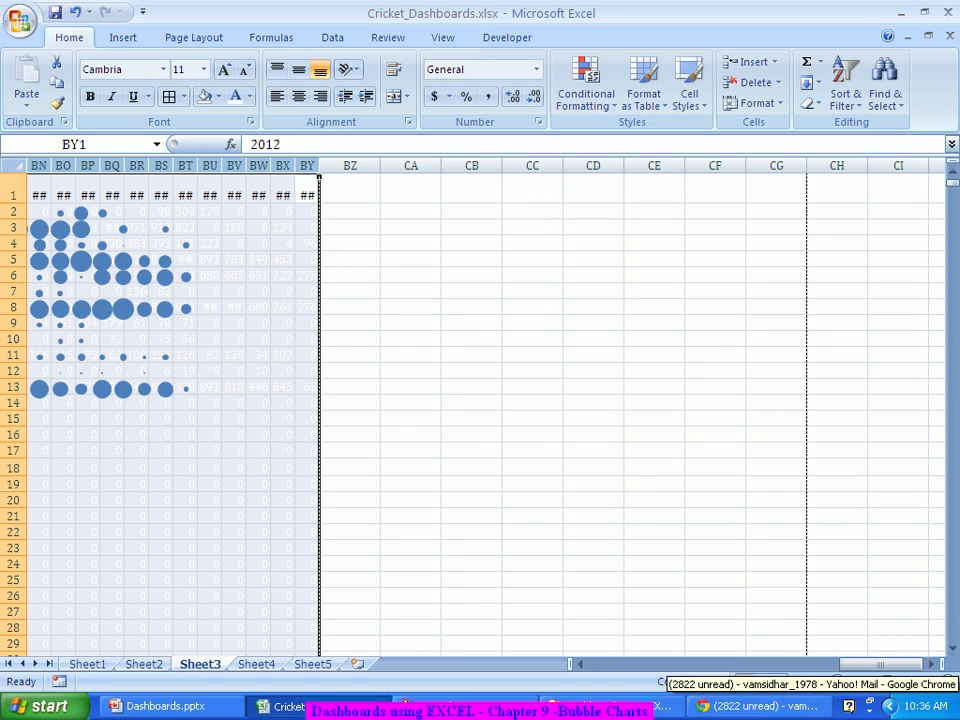
Examine the bubble chart beside the player names in column AL, and the bubble source data in AM:AO around row 3750
left_click_drag(880, 664, 777, 664)
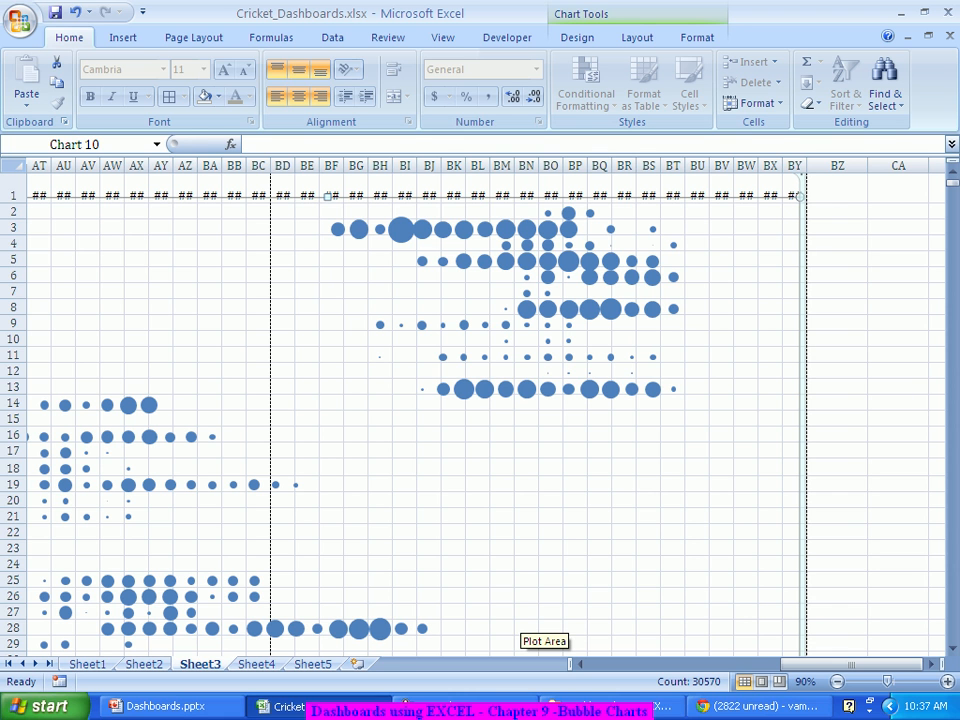
left_click_drag(858, 664, 821, 664)
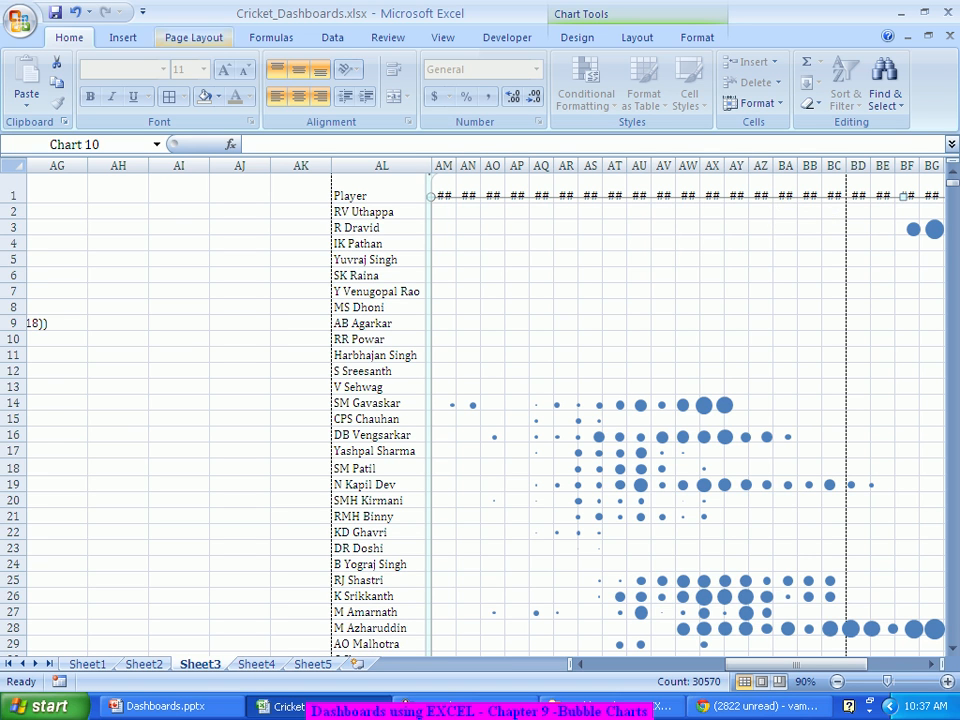
left_click(382, 166)
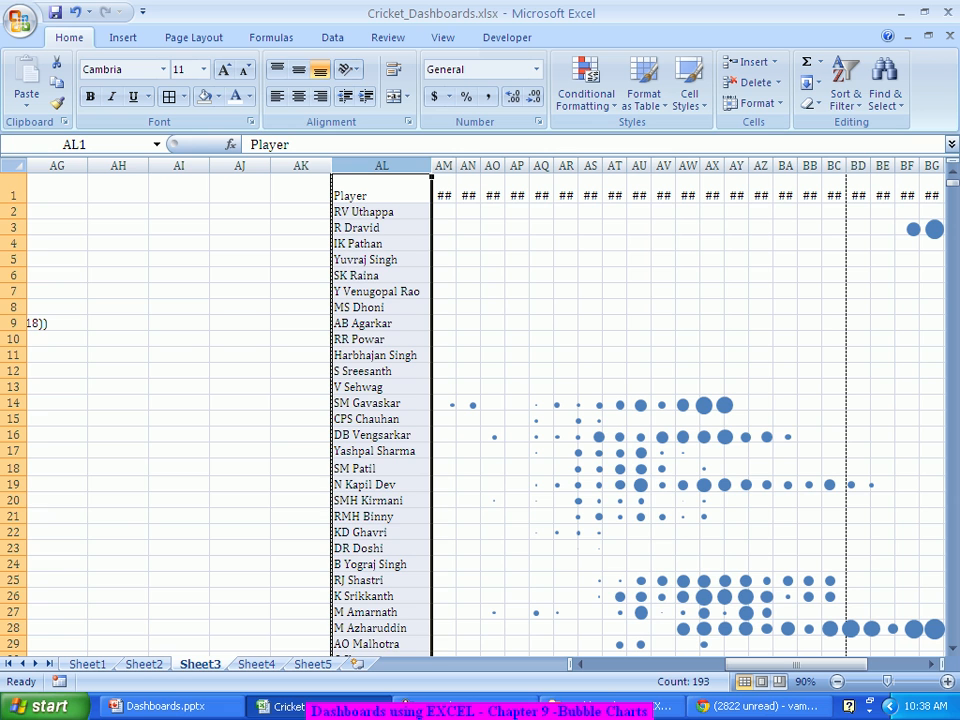
scroll(480, 420, "down", 2)
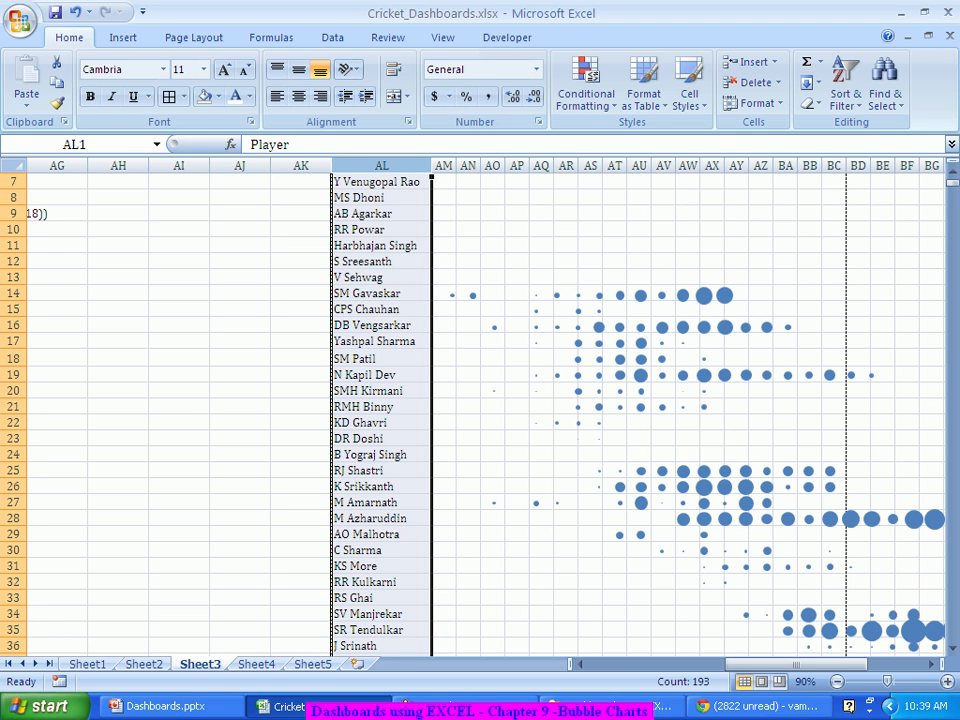
scroll(480, 410, "down", 11)
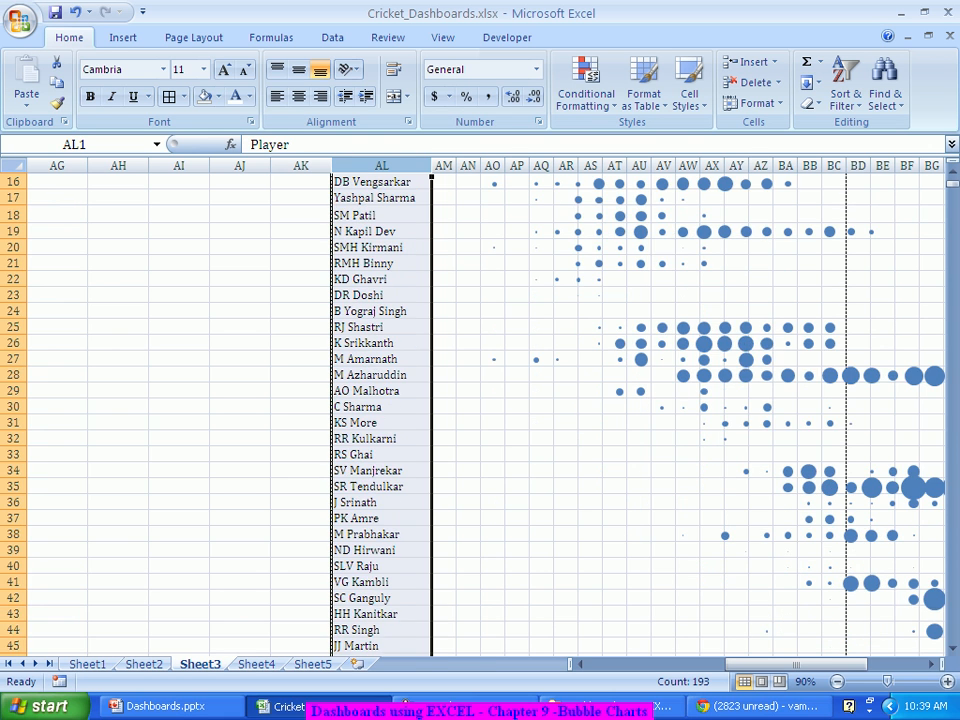
scroll(480, 410, "down", 5)
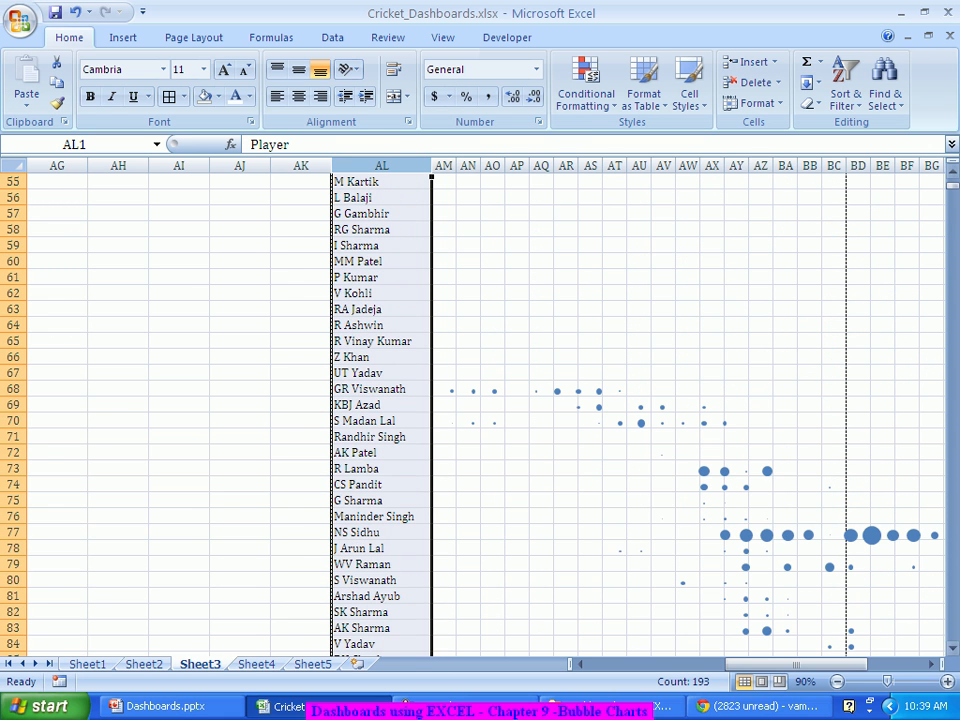
left_click_drag(952, 172, 952, 399)
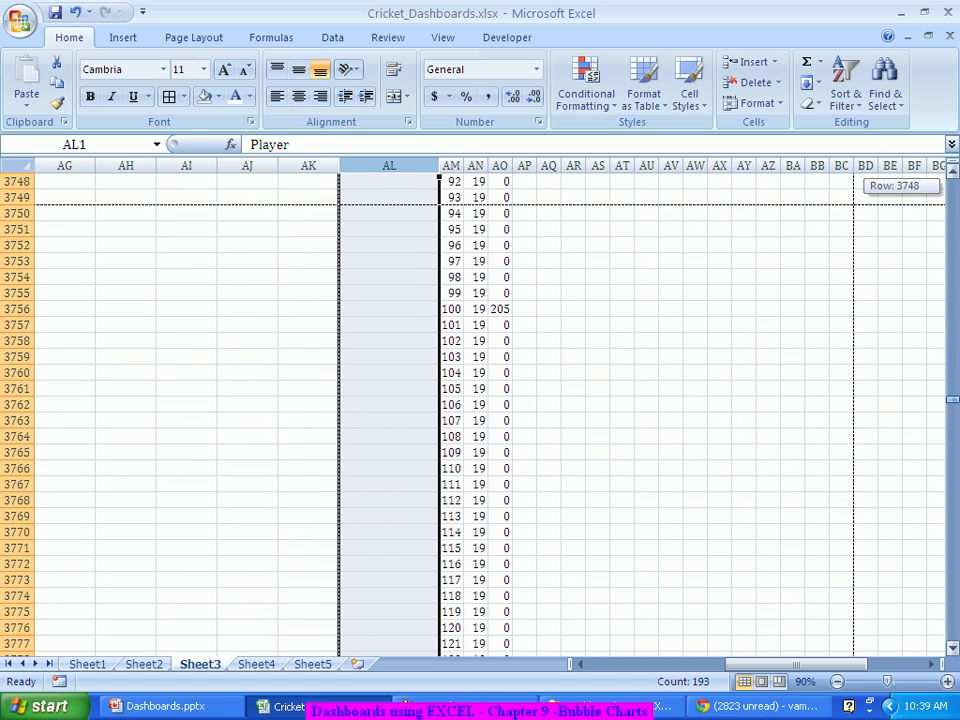
scroll(480, 410, "down", 1)
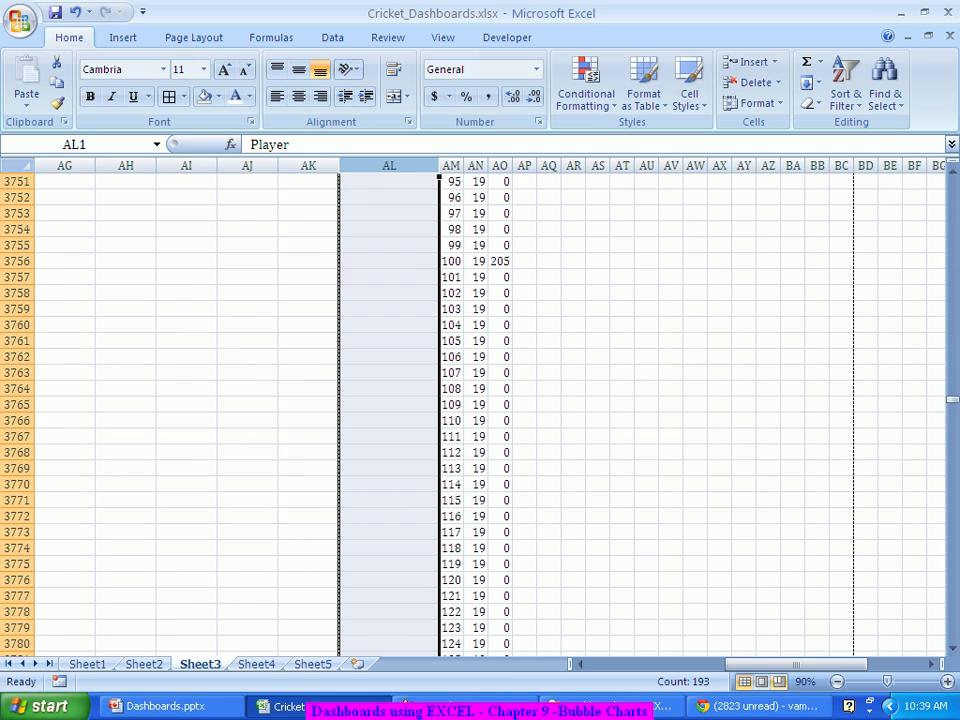
Return to the player dashboard at the start of Sheet3 by going to cell K1
left_click_drag(800, 664, 660, 664)
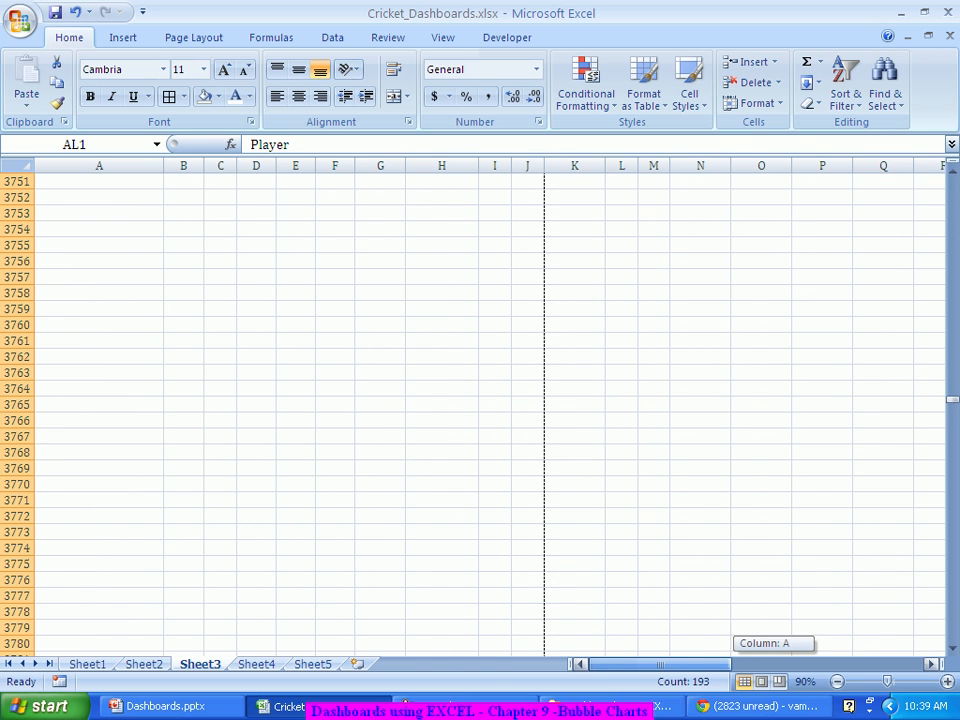
scroll(480, 410, "up", 20)
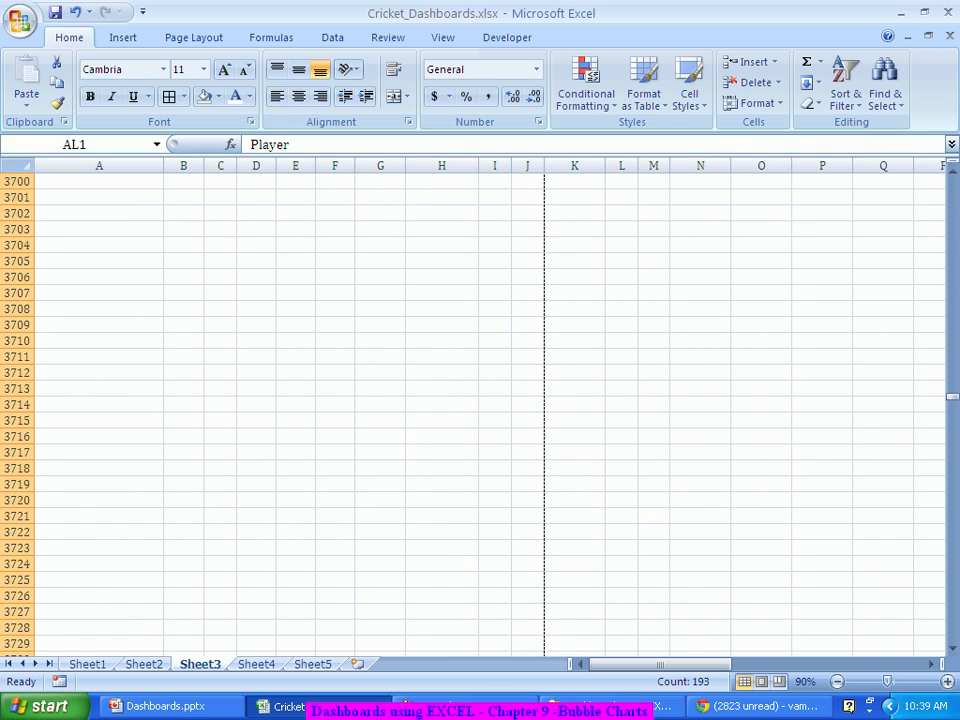
scroll(480, 410, "up", 20)
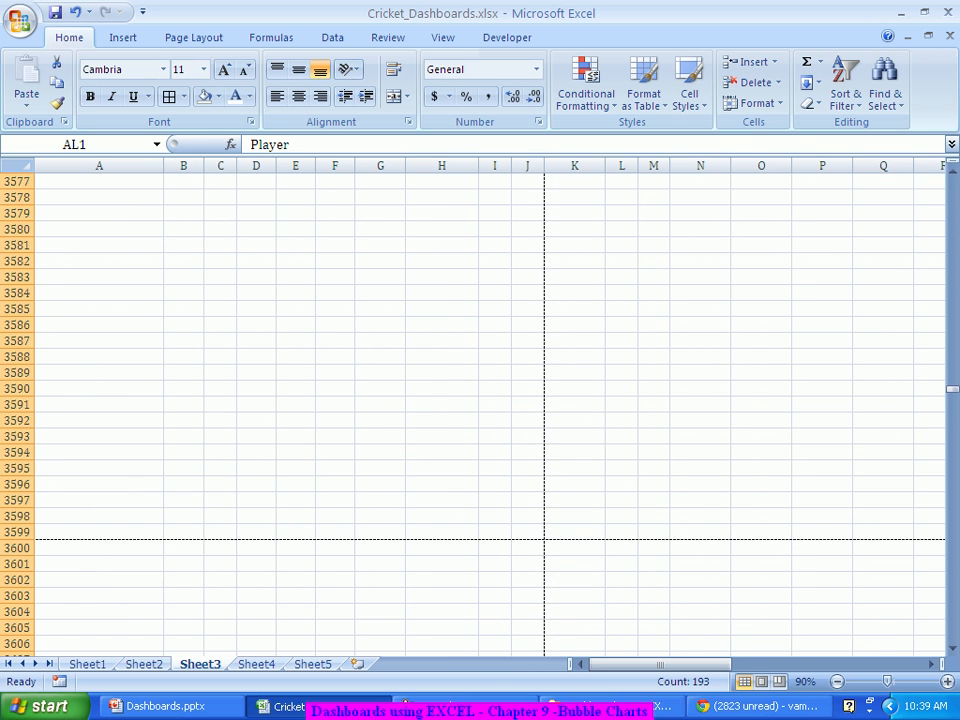
scroll(480, 410, "up", 20)
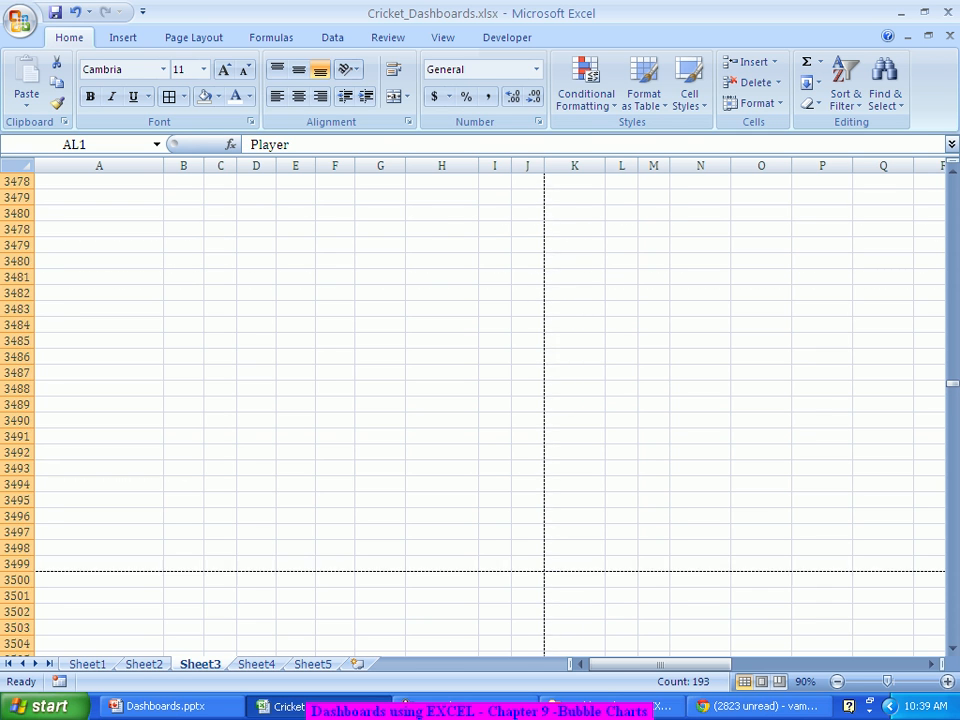
scroll(480, 410, "up", 20)
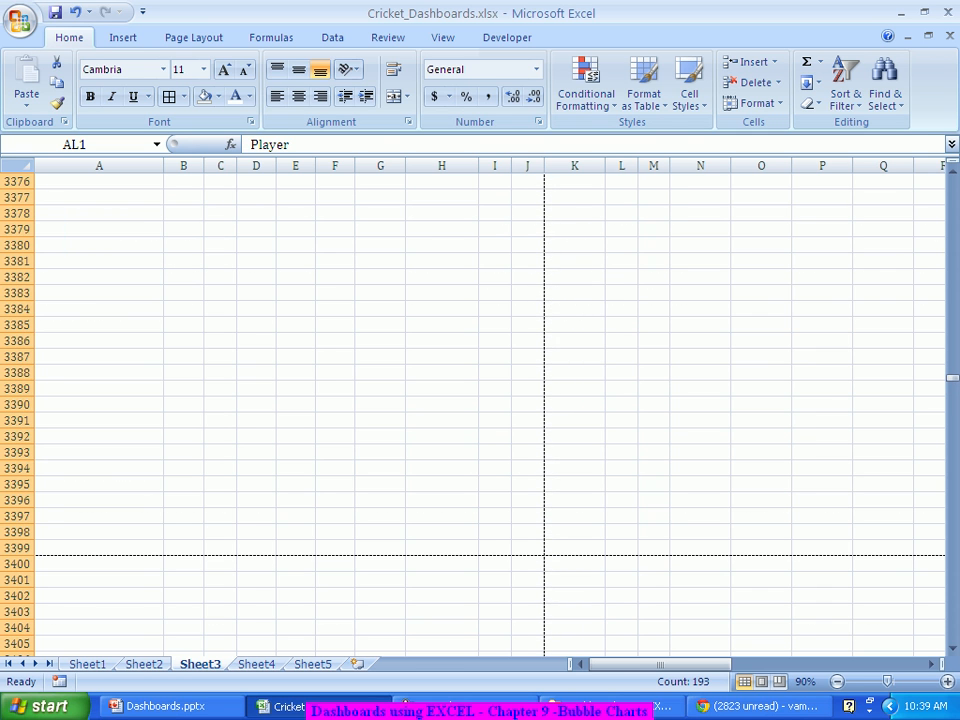
left_click(575, 500)
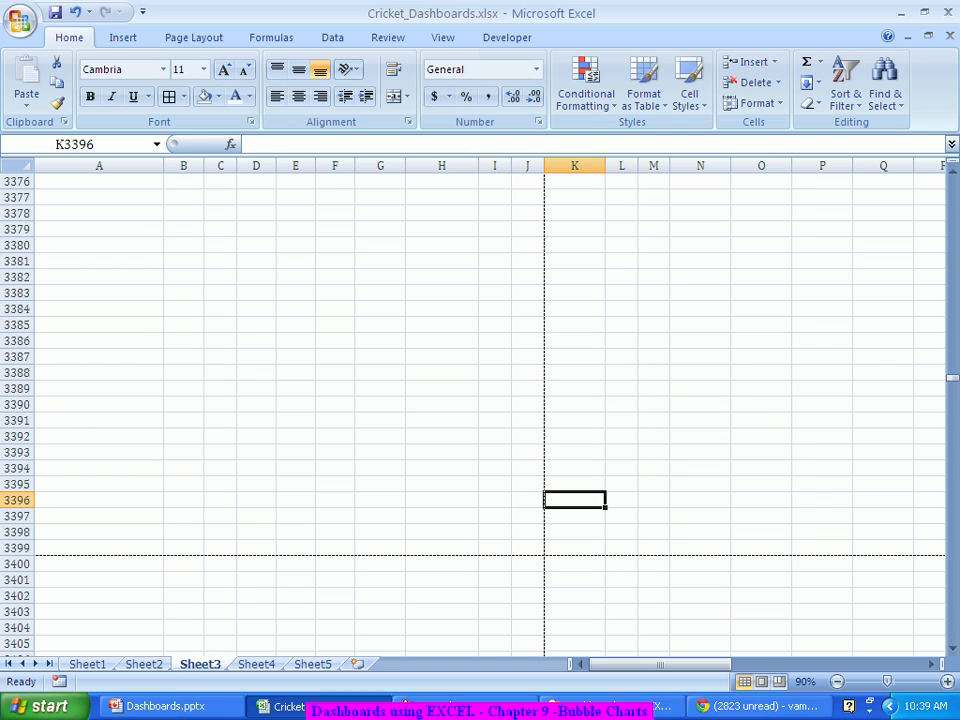
key("ctrl+Up")
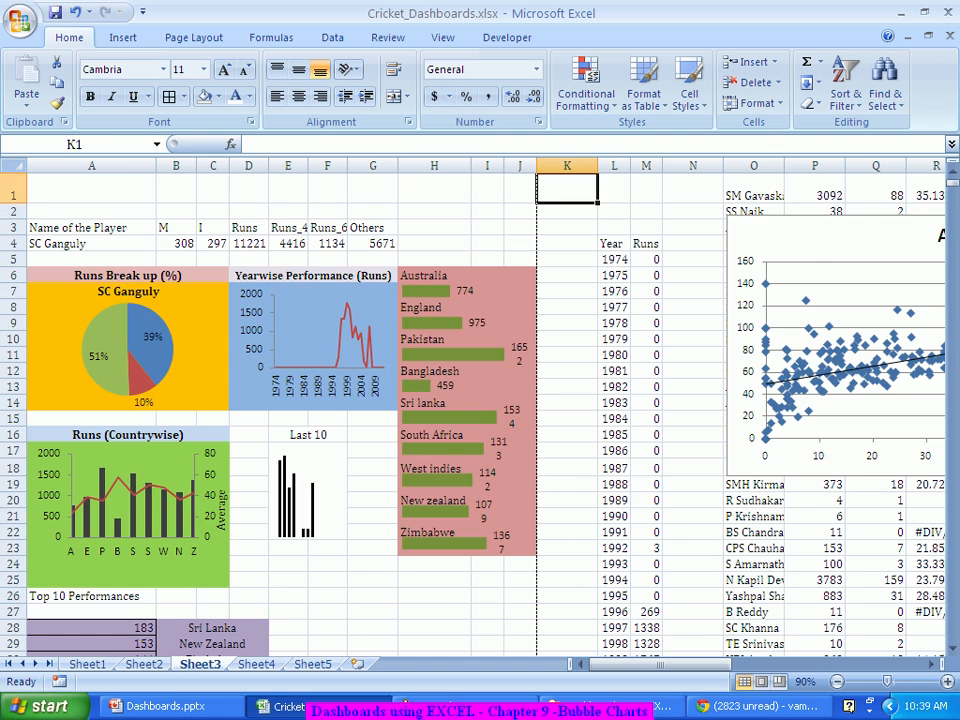
Enter the player name V Sehwag in cell A79, below the yearly column chart
scroll(480, 410, "down", 14)
scroll(480, 410, "down", 7)
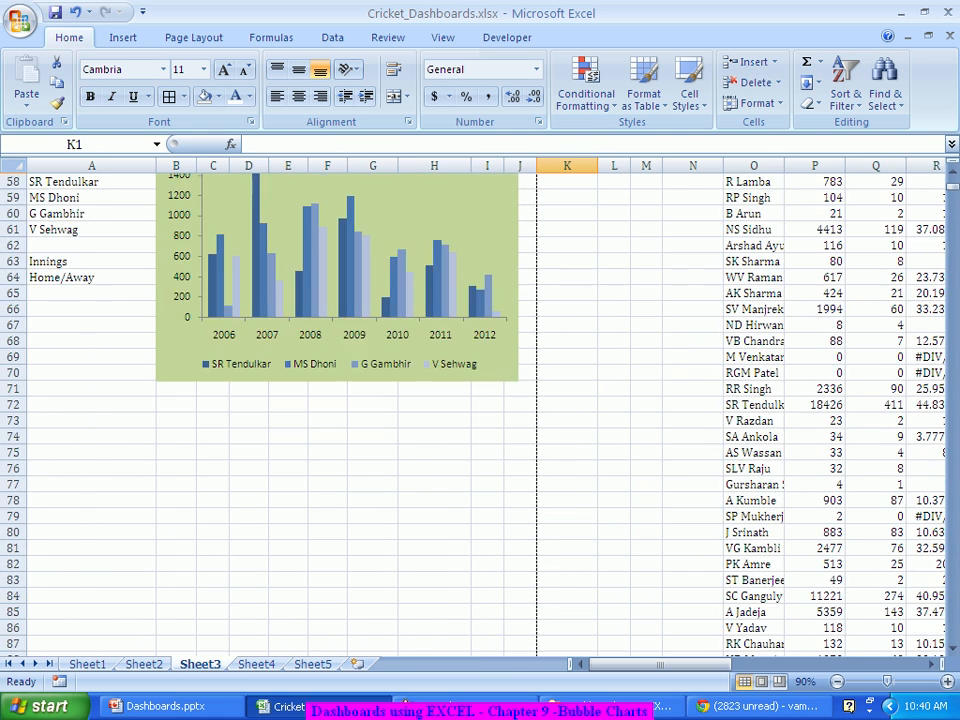
left_click(88, 421)
scroll(480, 410, "up", 1)
scroll(480, 410, "down", 1)
type("V")
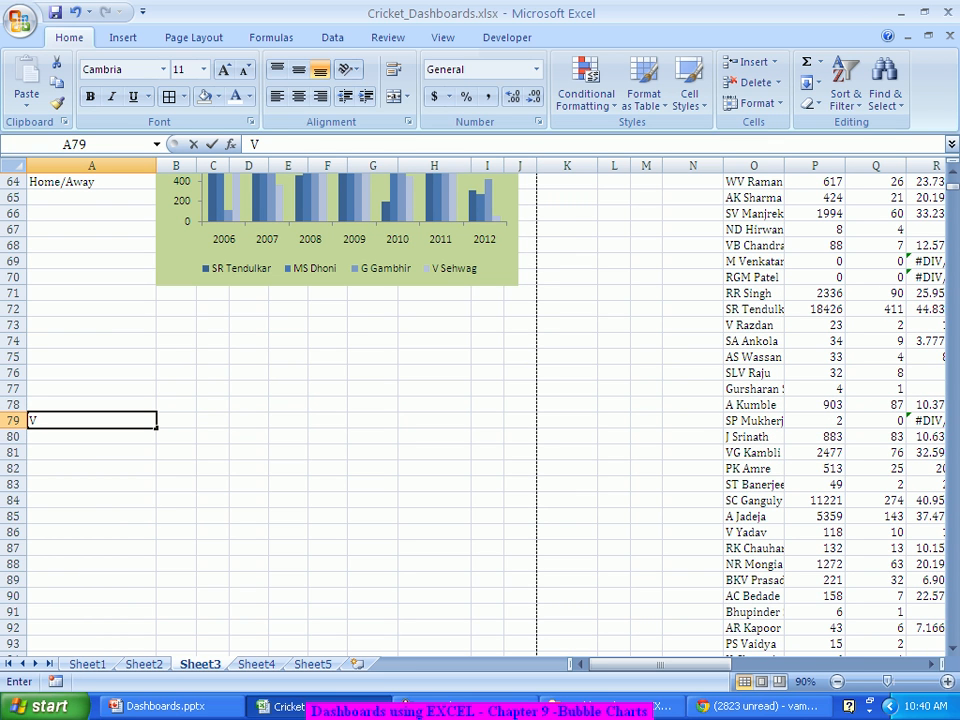
type(" Sehwag")
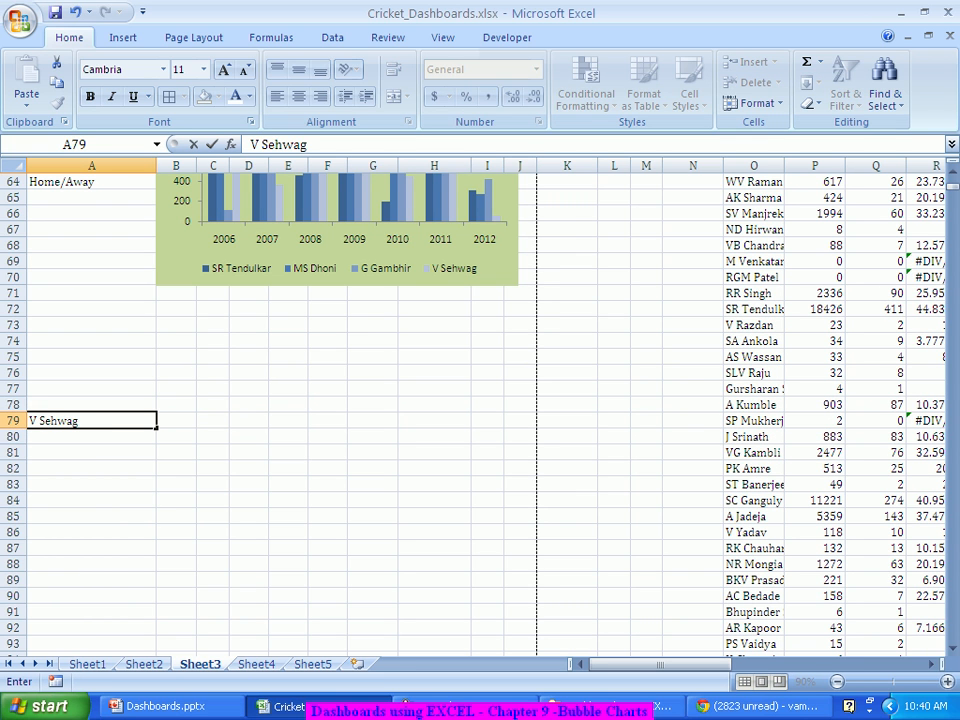
key("Return")
type("R Dra")
key("BackSpace")
key("BackSpace")
key("BackSpace")
key("BackSpace")
key("BackSpace")
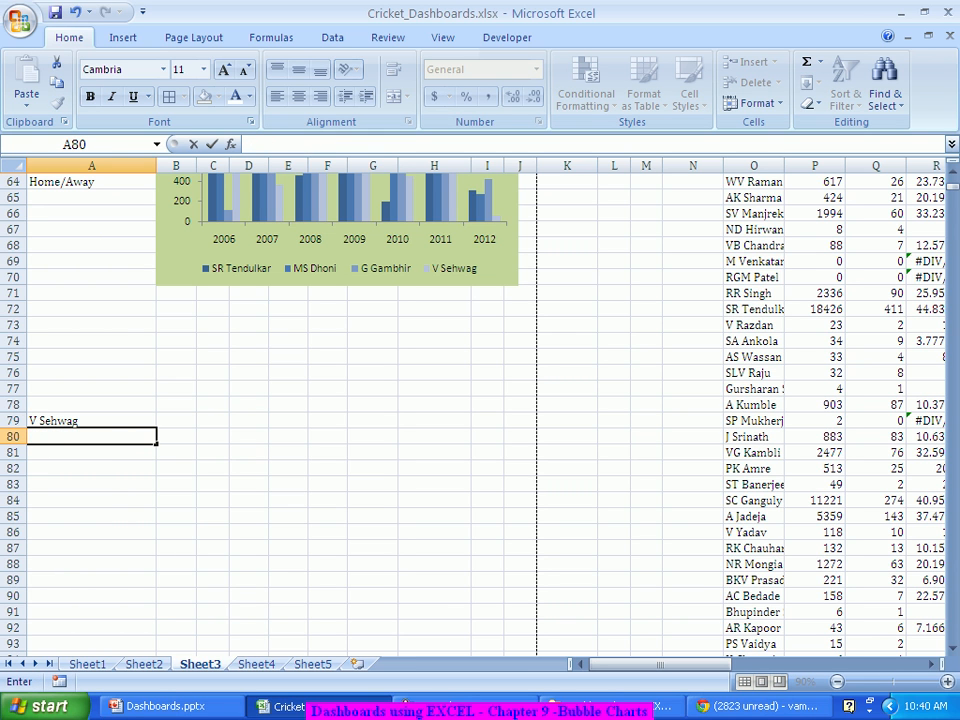
List MS Dhoni, SR Tendulkar, G Gambhir and V Kohli in cells A80:A83
type("MS Dhoni")
key("Return")
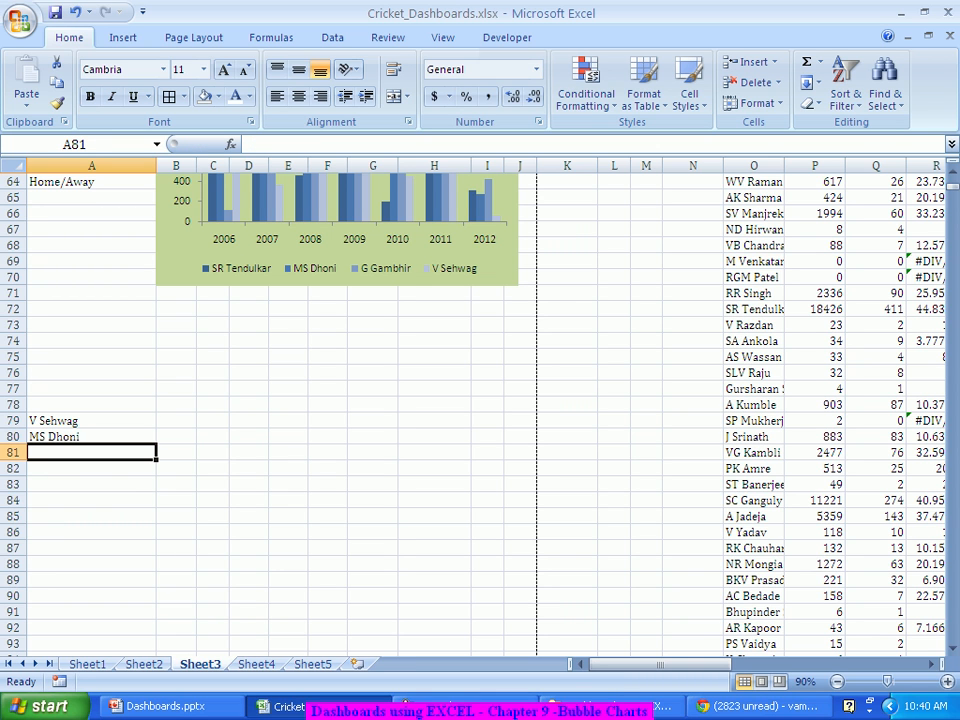
type("SR")
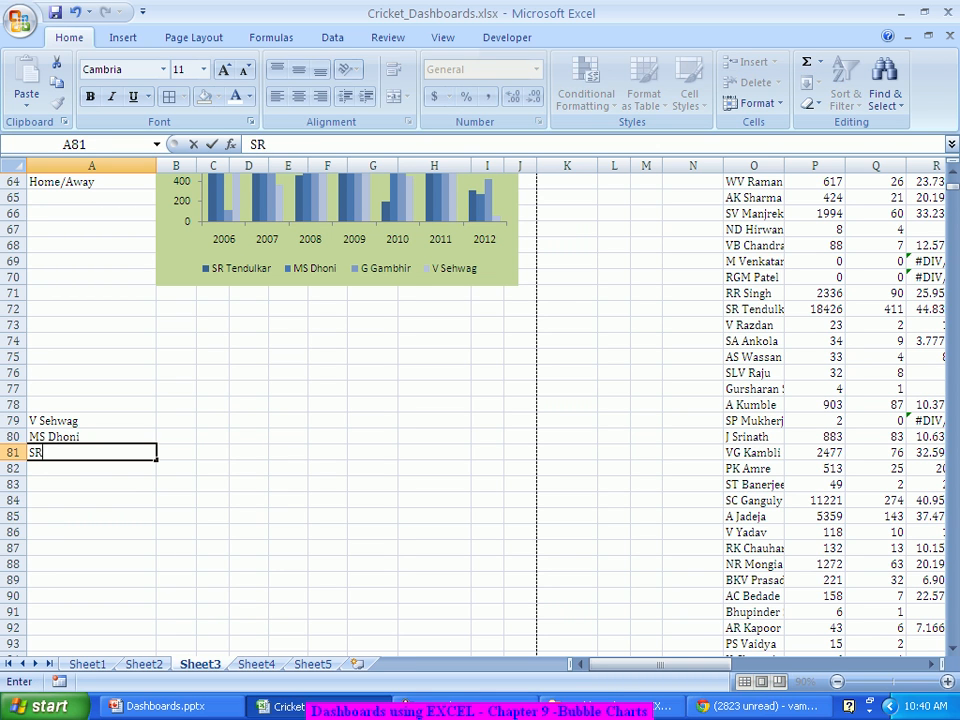
type(" Tendulkar")
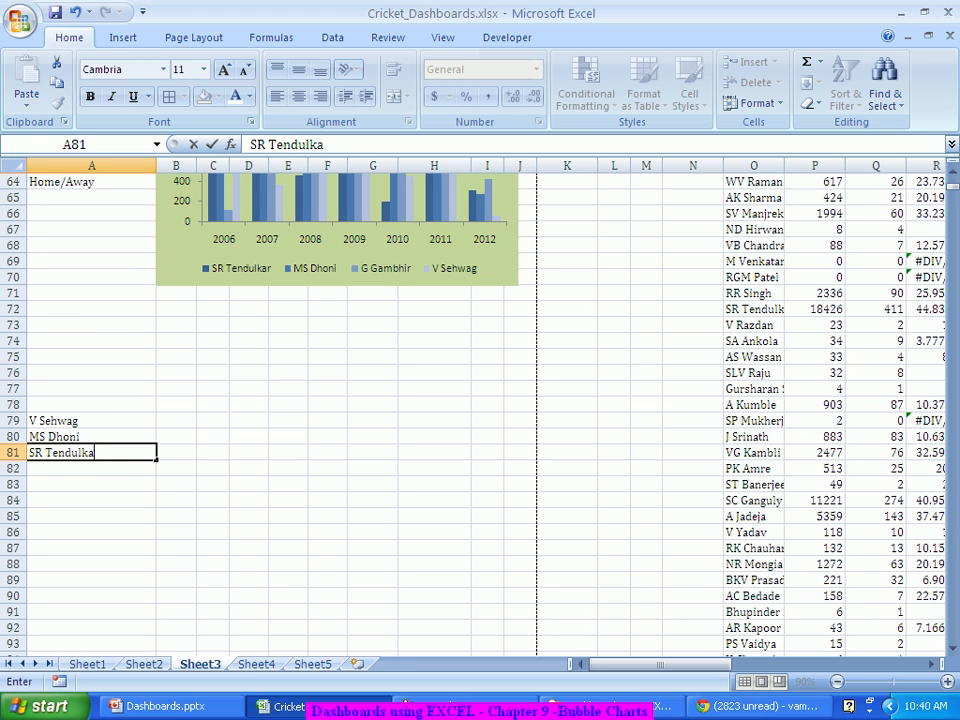
key("Return")
type("G Gambhir")
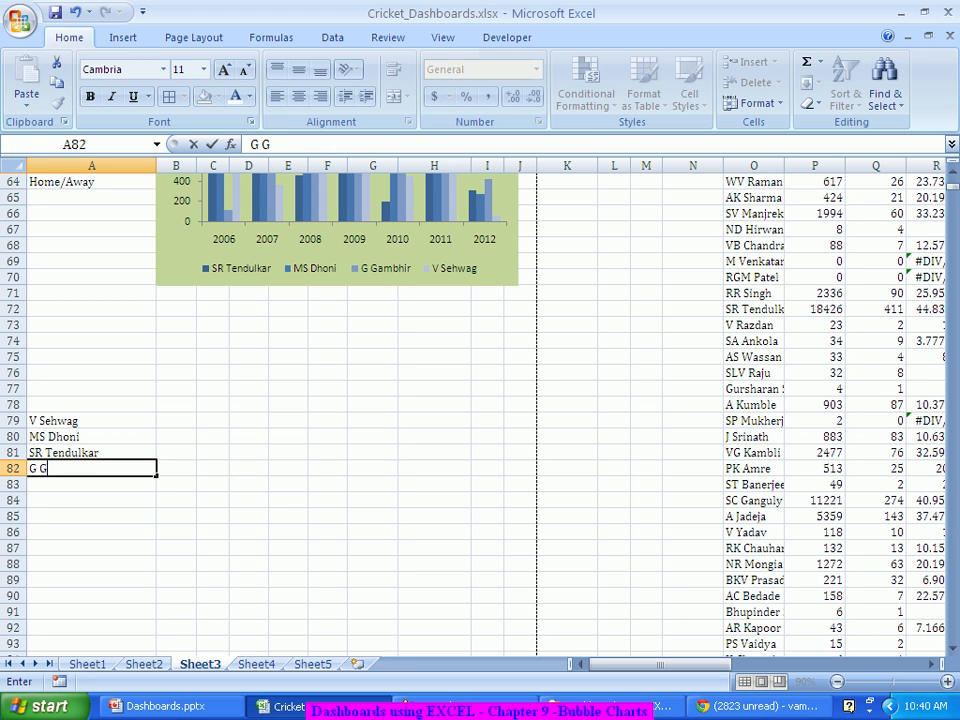
key("Return")
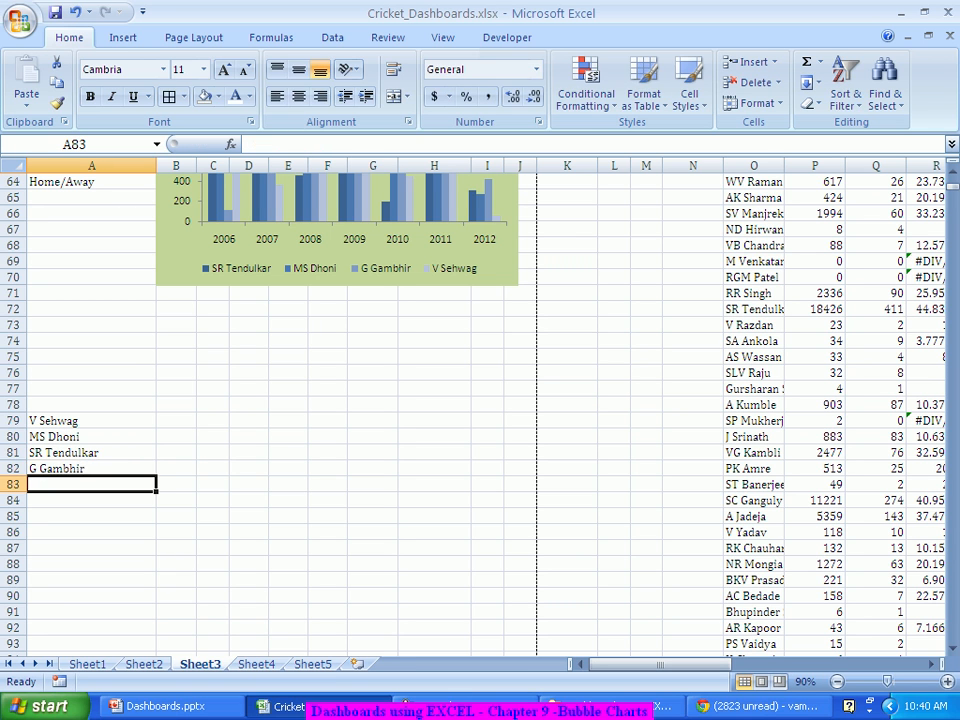
type("V")
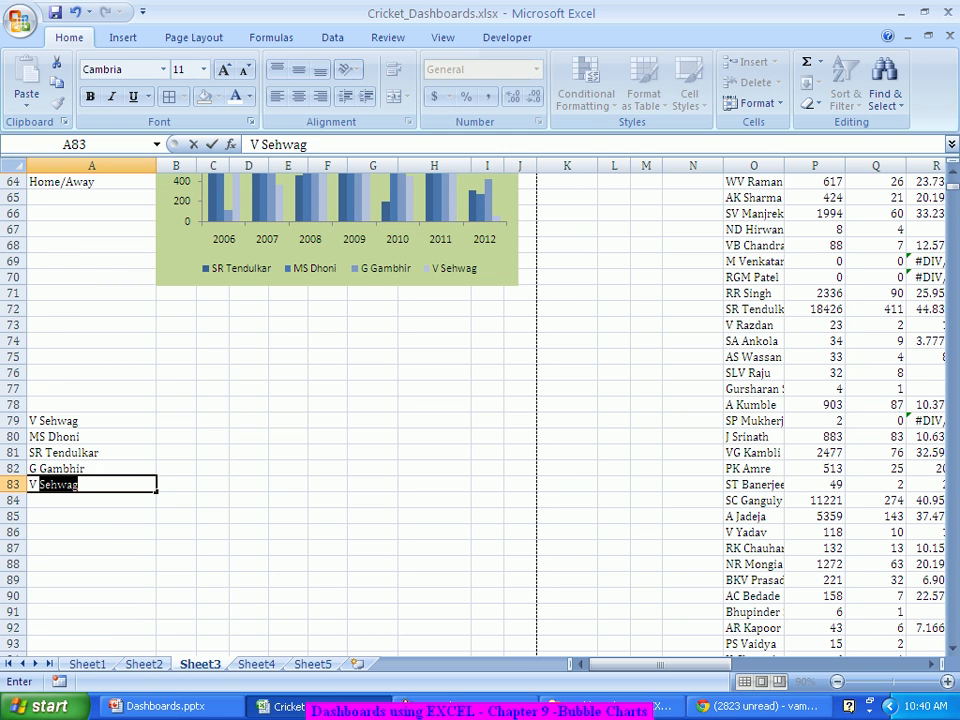
type(" Kohli")
key("Return")
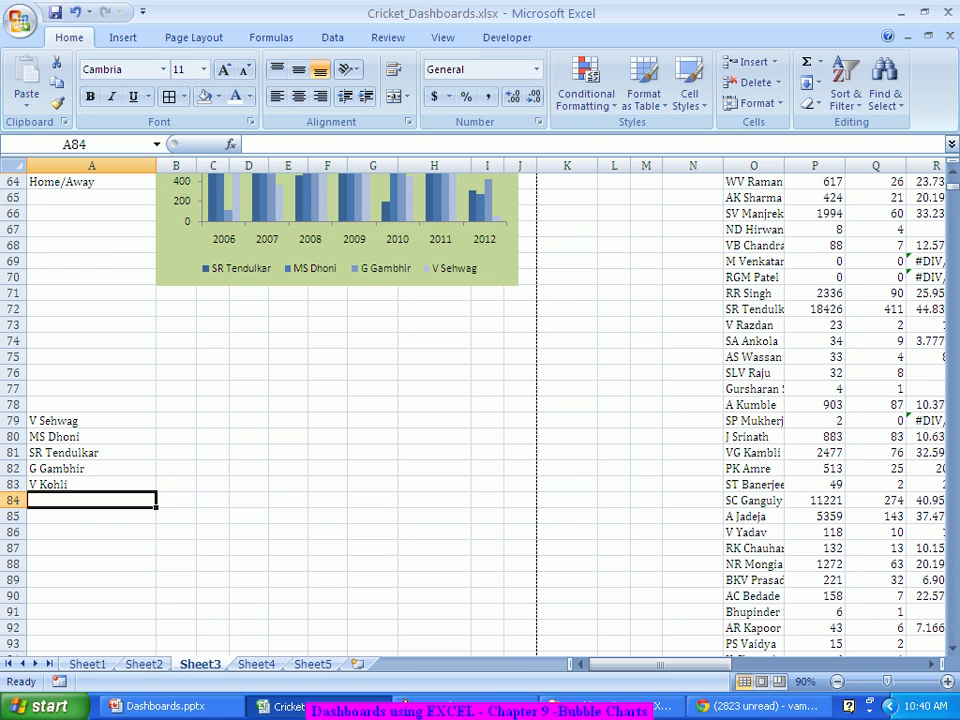
Enter the year headings 2007 in B78 and 2008 in C78 above the player list
left_click(176, 405)
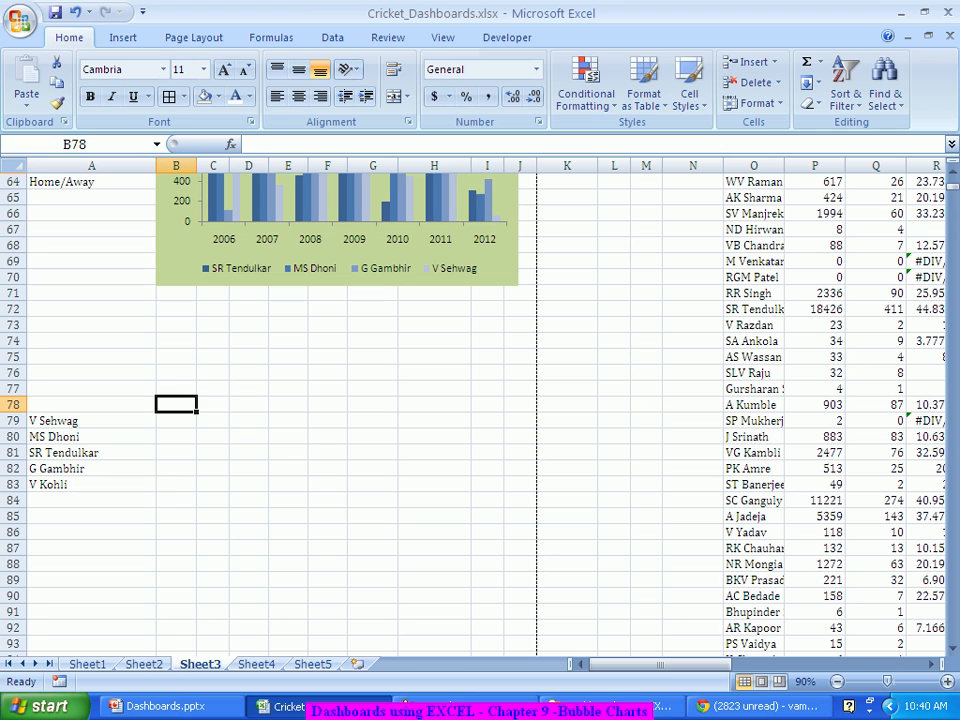
type("2008")
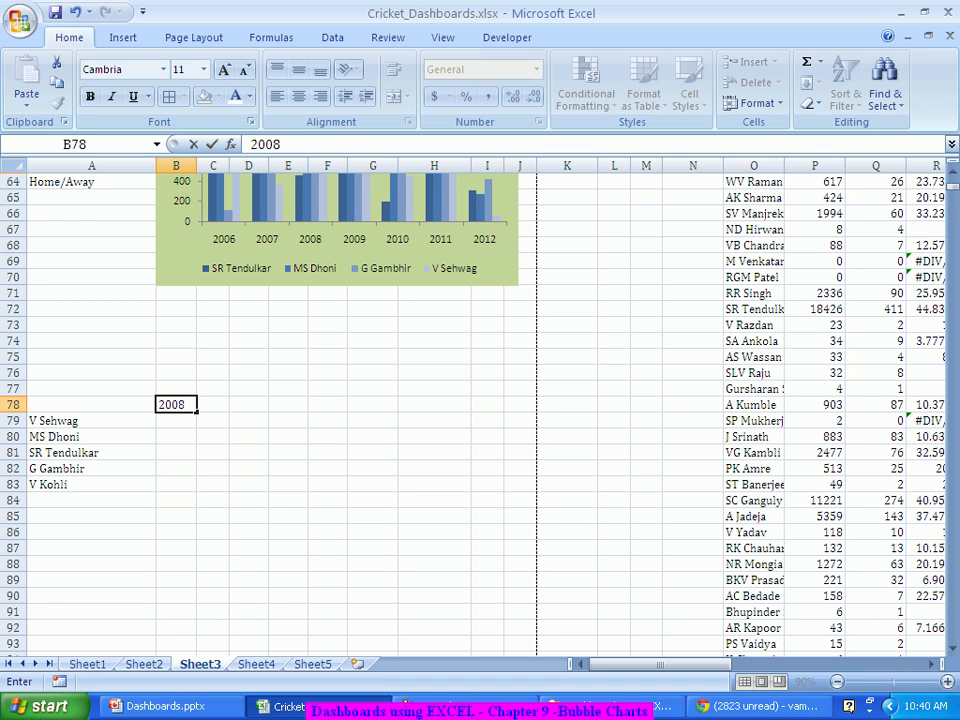
key("BackSpace")
type("7")
key("Tab")
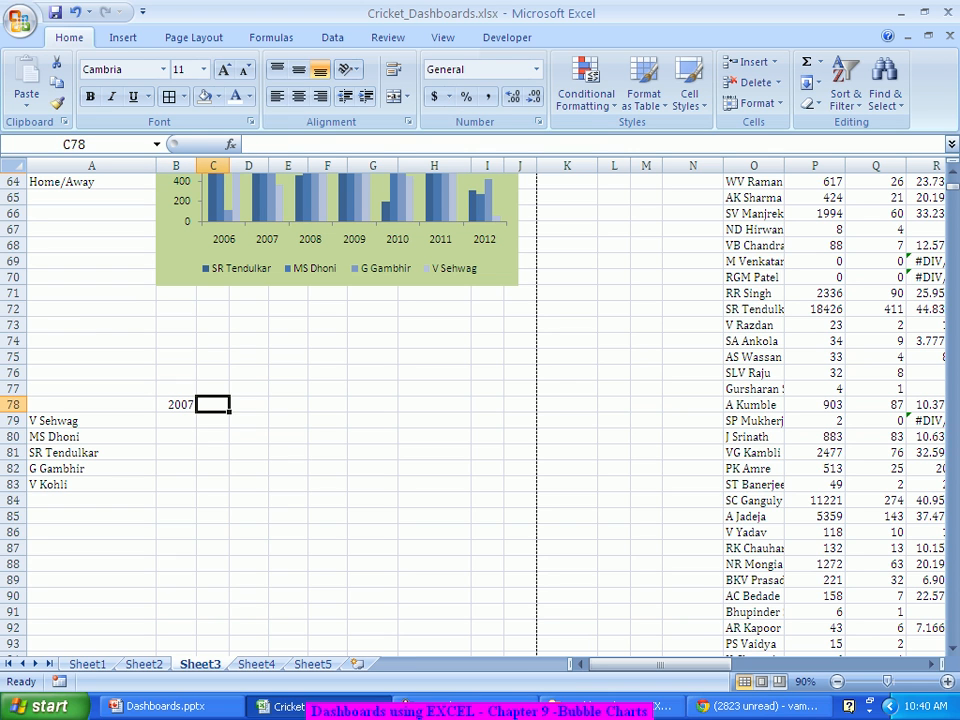
type("2008")
key("Tab")
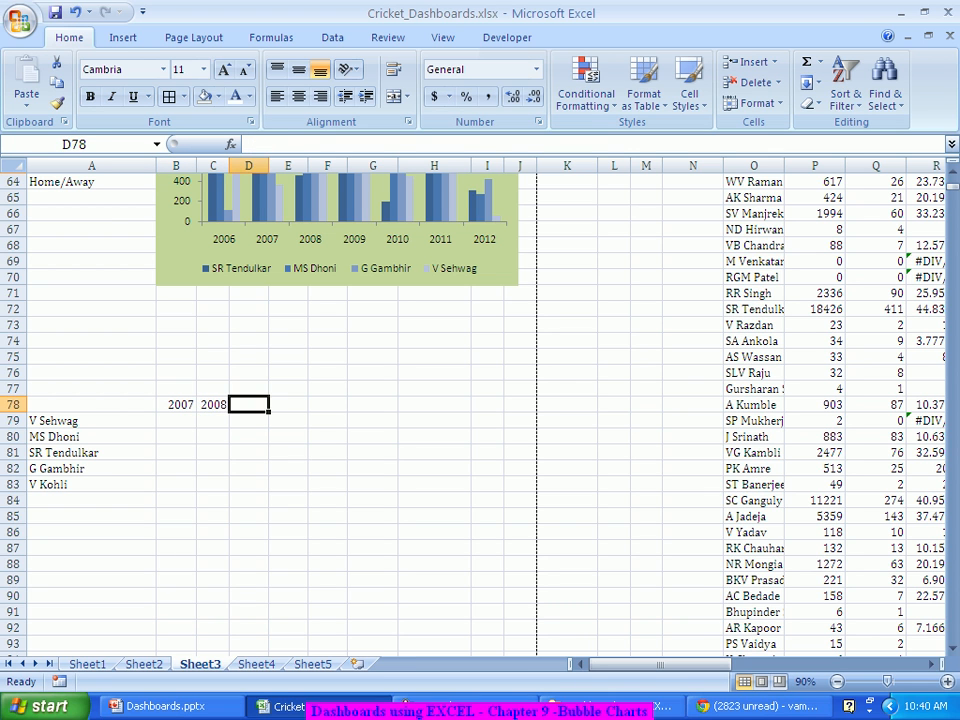
Extend the year series from B78:C78 across to 2012 in G78
left_click_drag(176, 405, 213, 405)
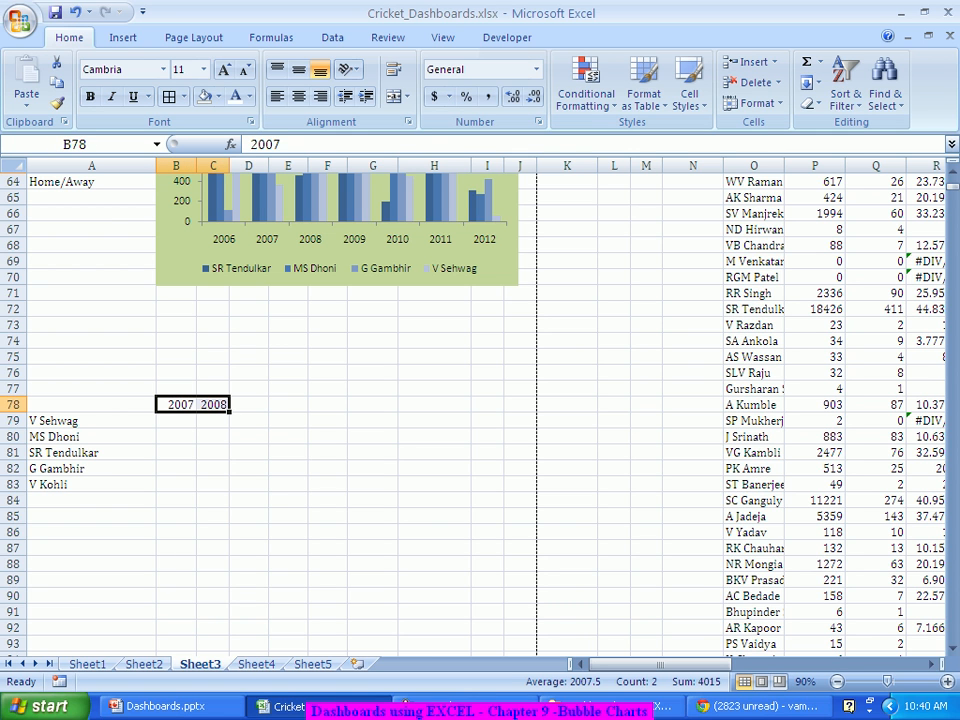
left_click_drag(229, 412, 400, 412)
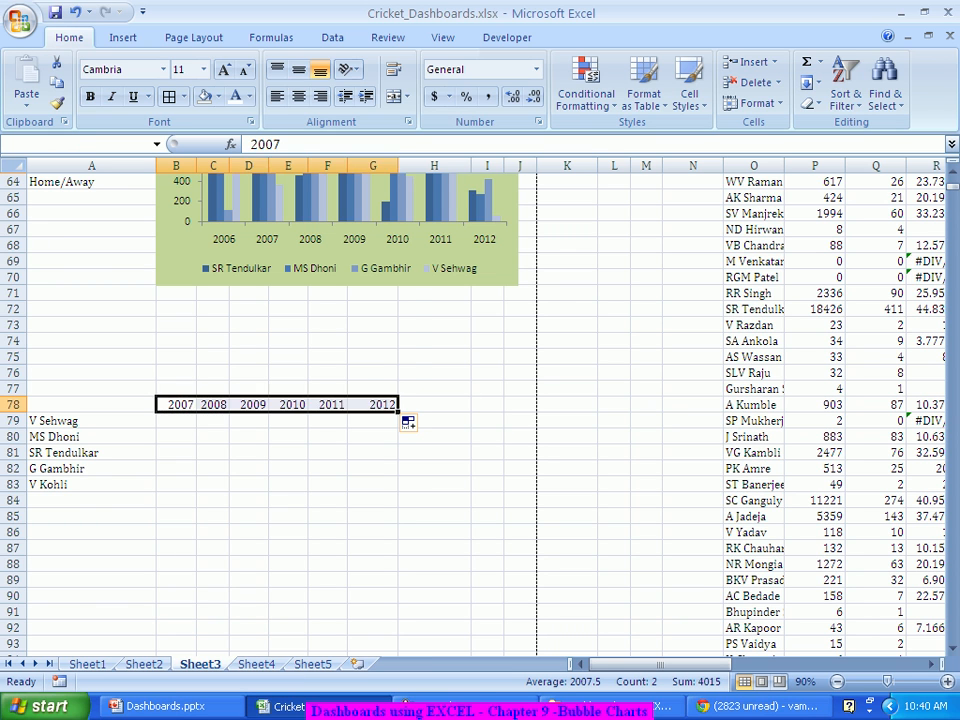
left_click(288, 484)
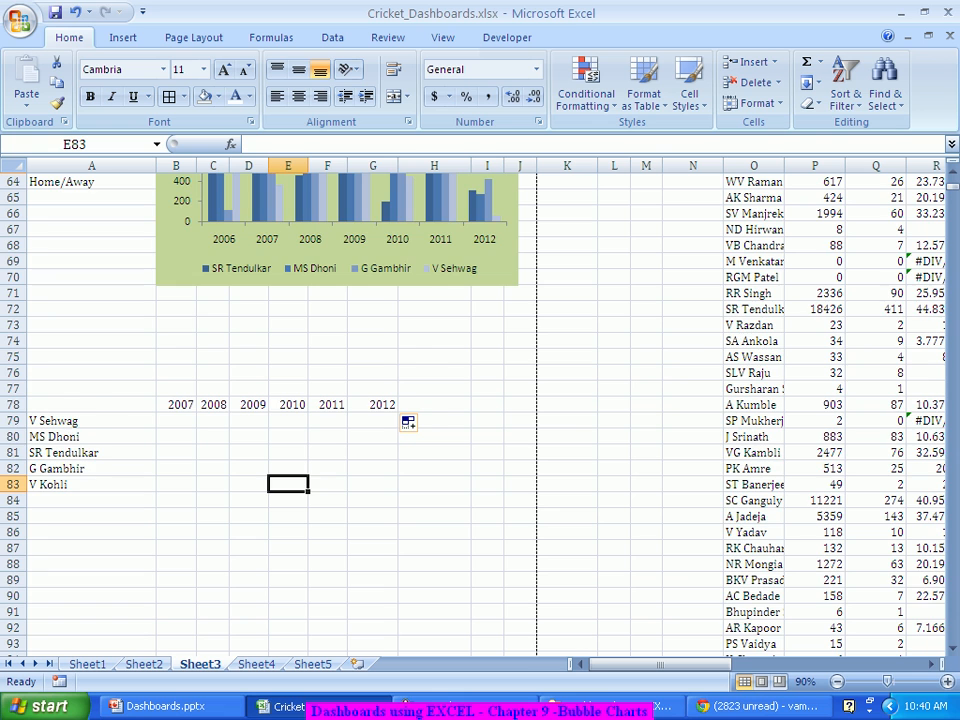
Start a SUMIFS formula in B79 that sums Sheet1 column B where Sheet1 column A matches the player in A79
scroll(480, 410, "down", 1)
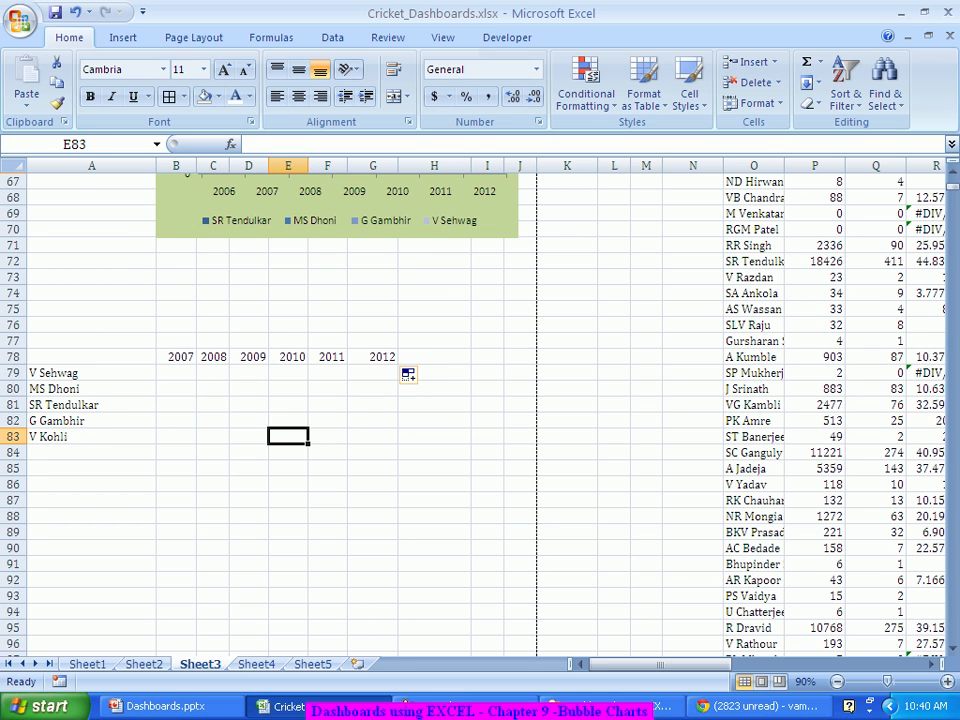
left_click(176, 373)
type("=")
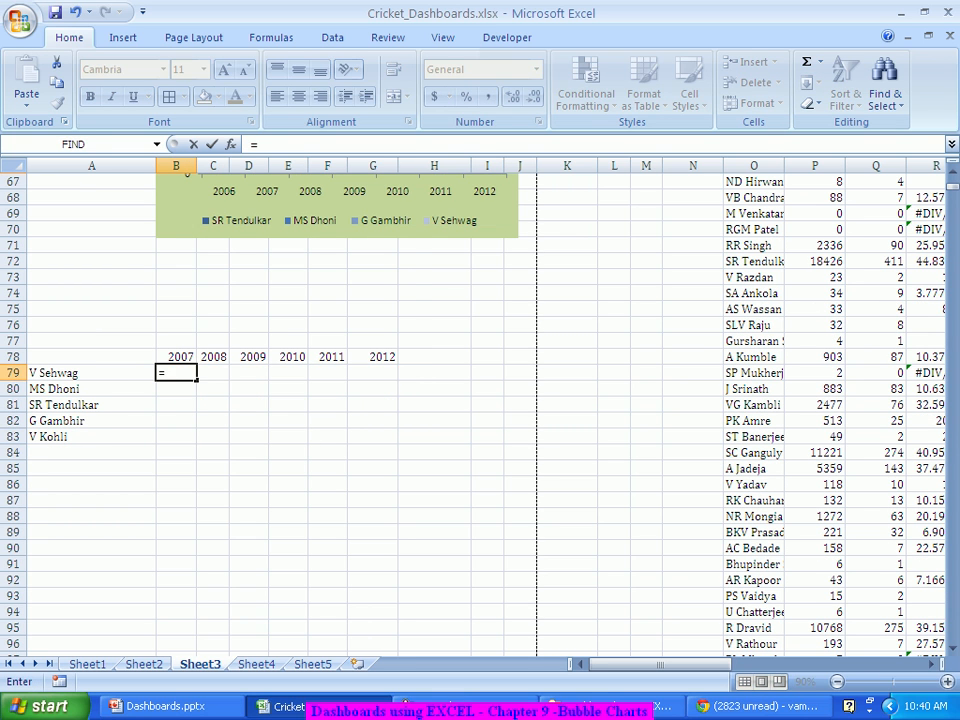
type("sumifs")
key("Tab")
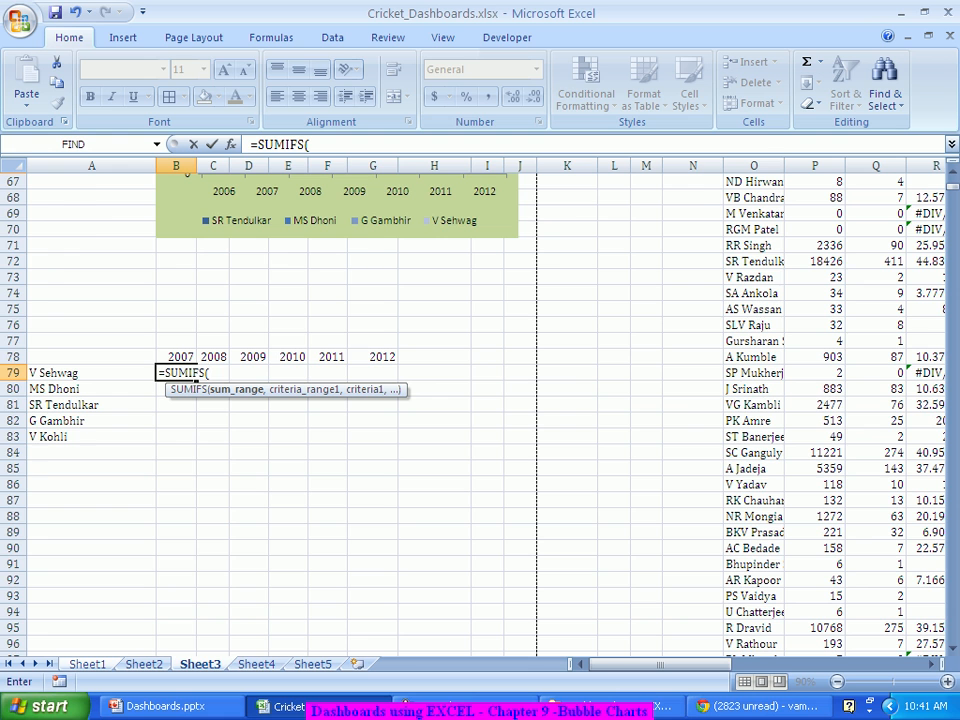
left_click(88, 664)
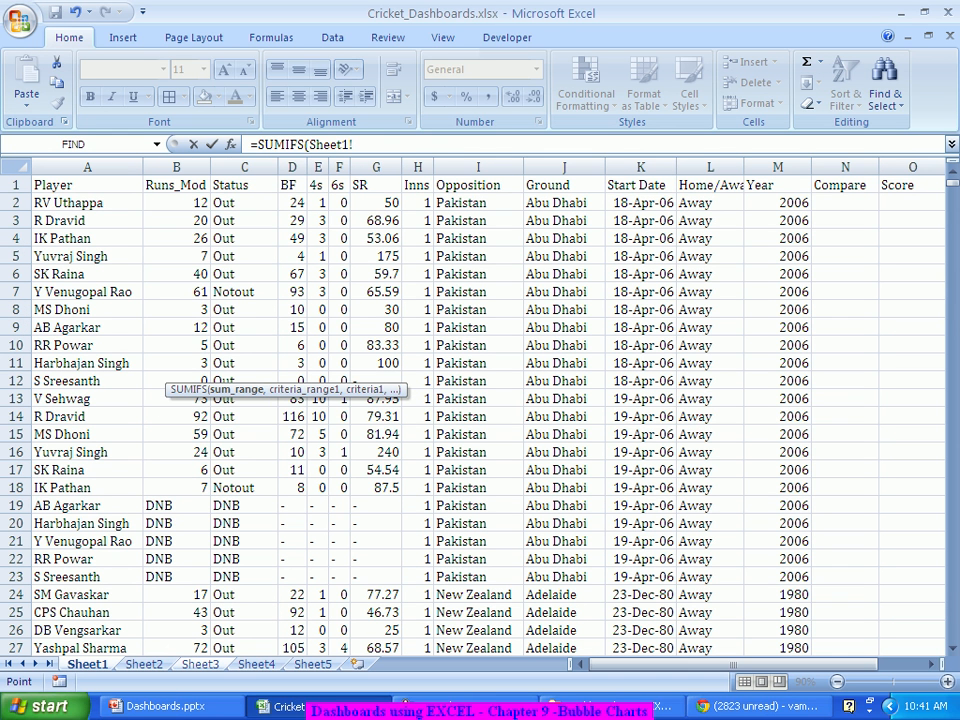
left_click(176, 167)
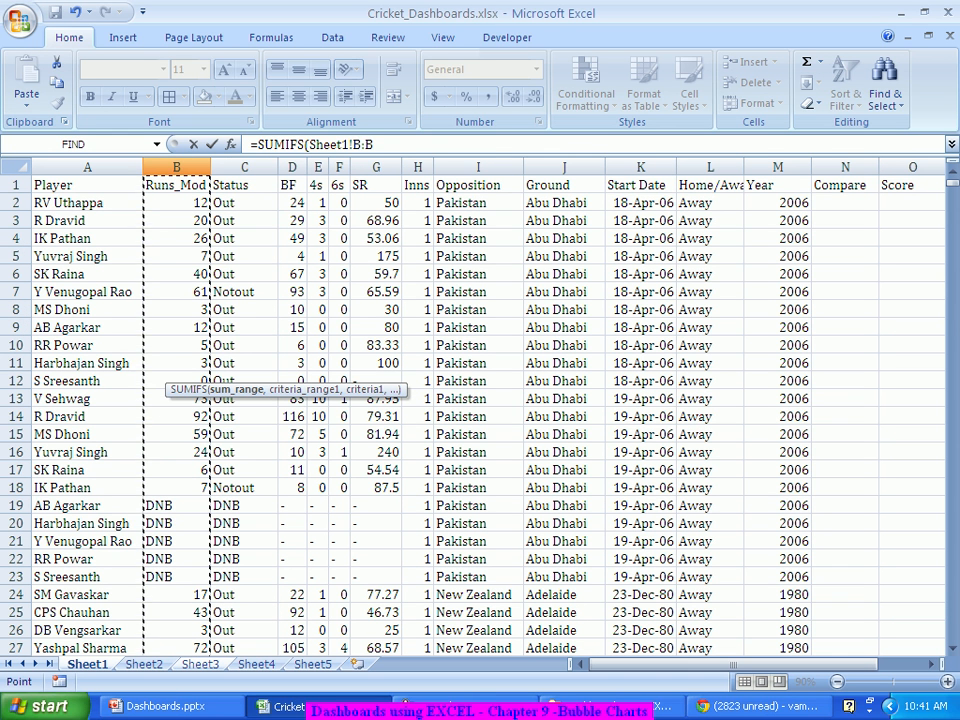
type(",")
left_click(87, 167)
type(",")
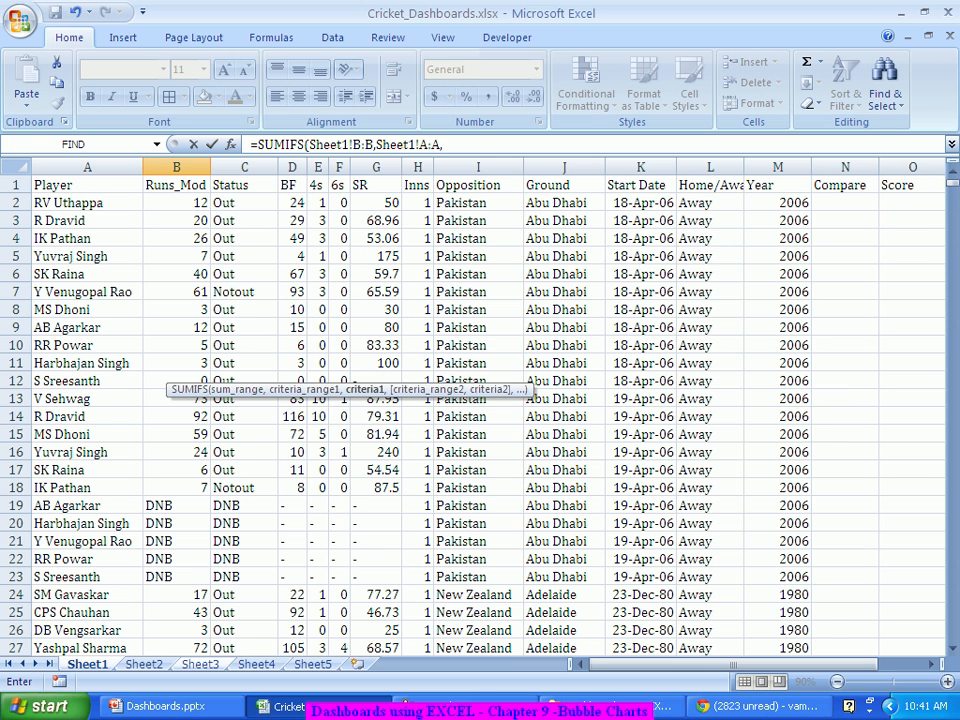
left_click(200, 664)
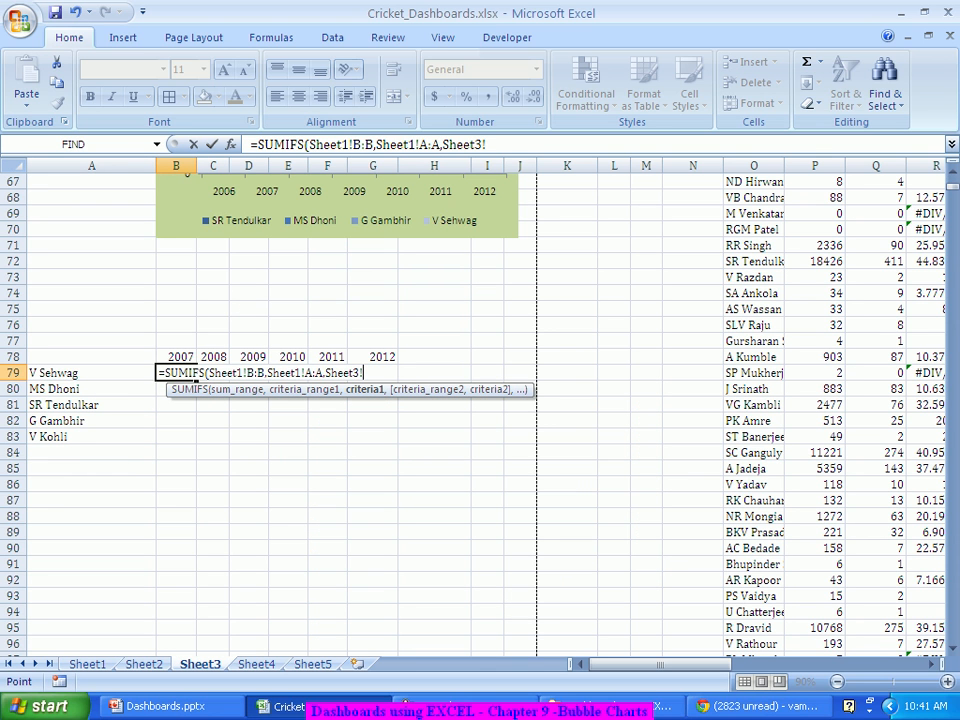
left_click(91, 373)
type(",")
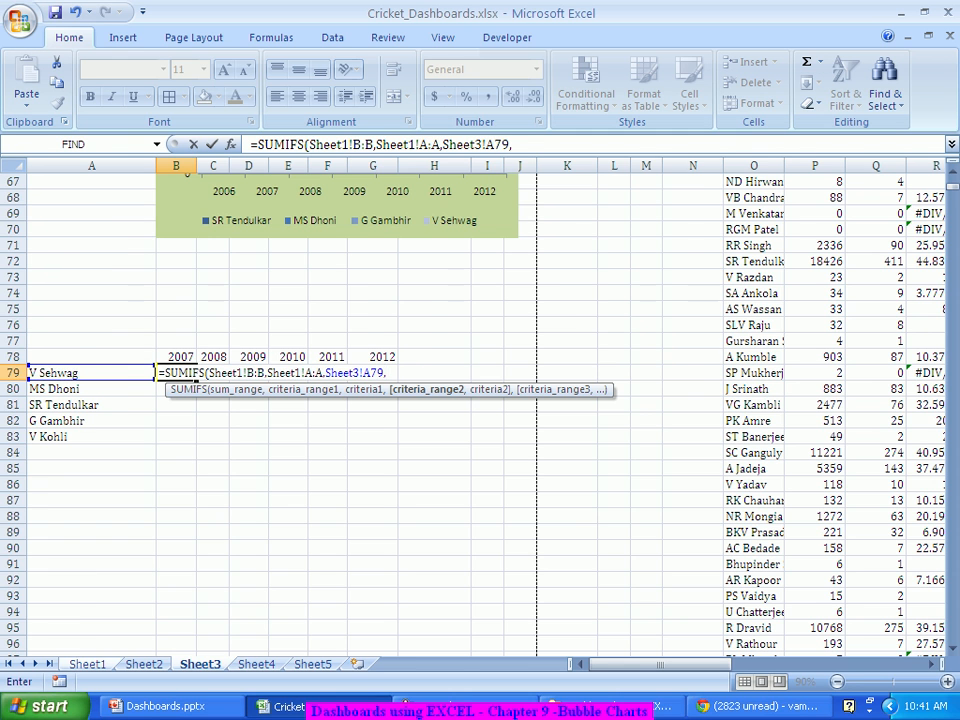
Add a second SUMIFS condition matching Sheet1 column M to the year in Sheet3 cell B78, and close the formula
left_click(87, 664)
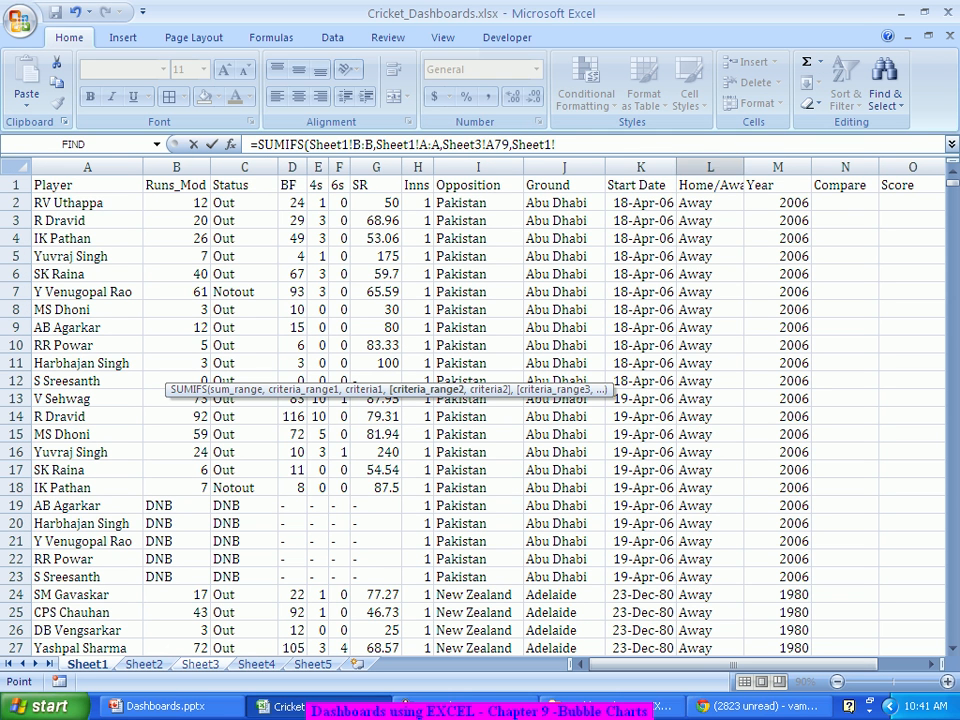
left_click(778, 167)
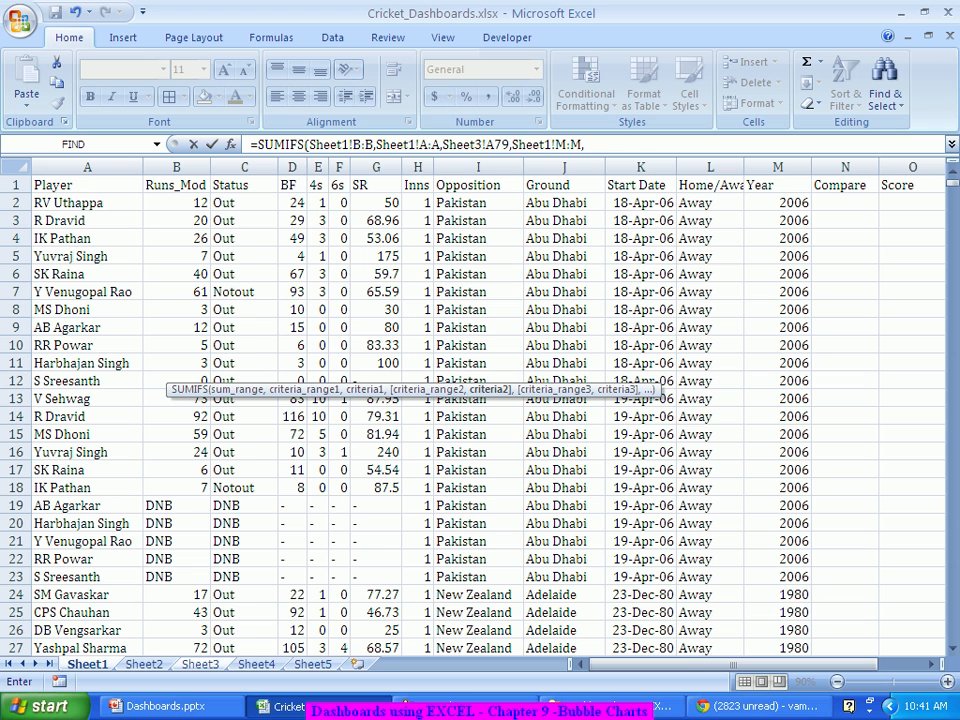
left_click(176, 648)
left_click(200, 664)
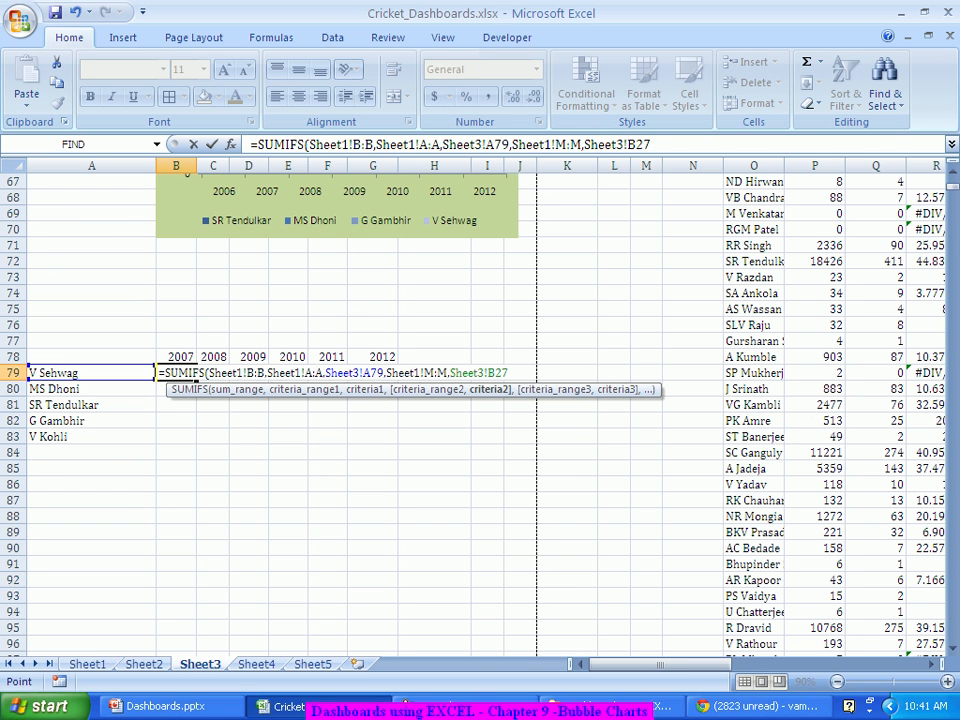
left_click(176, 357)
type(")")
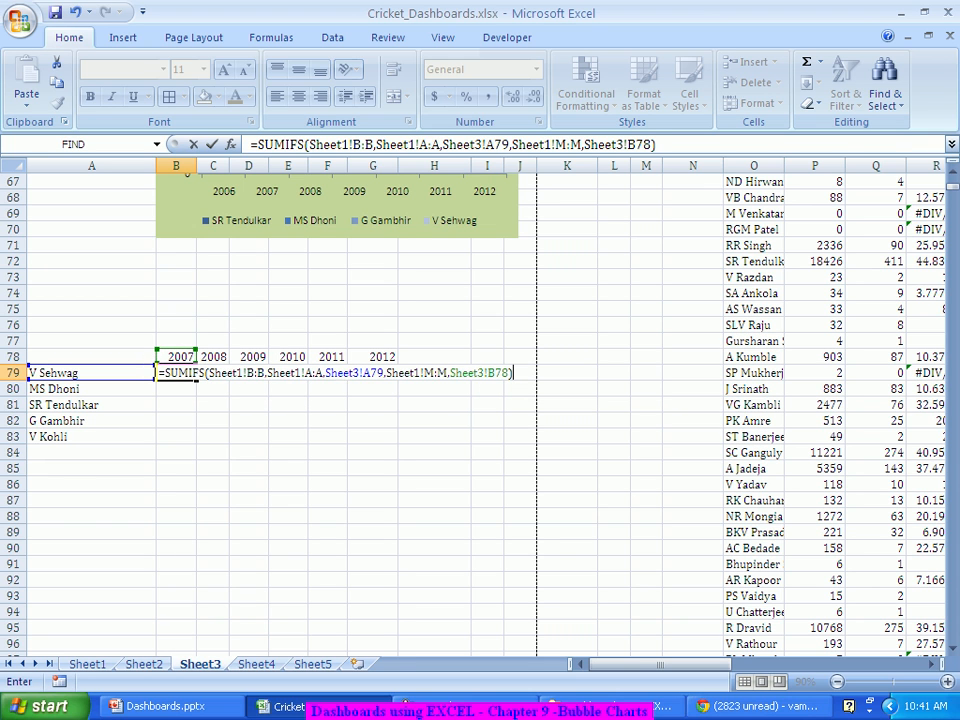
Make the formula's Sheet1 column ranges absolute as $B:$B, $A:$A and $M:$M
left_click(364, 145)
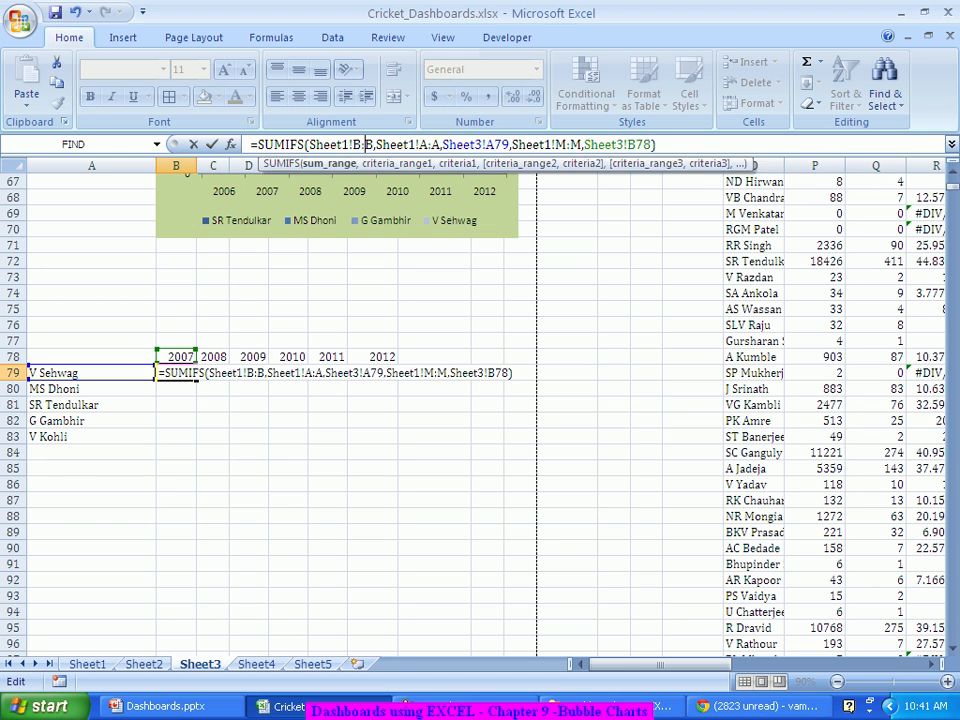
key("F4")
left_click(443, 145)
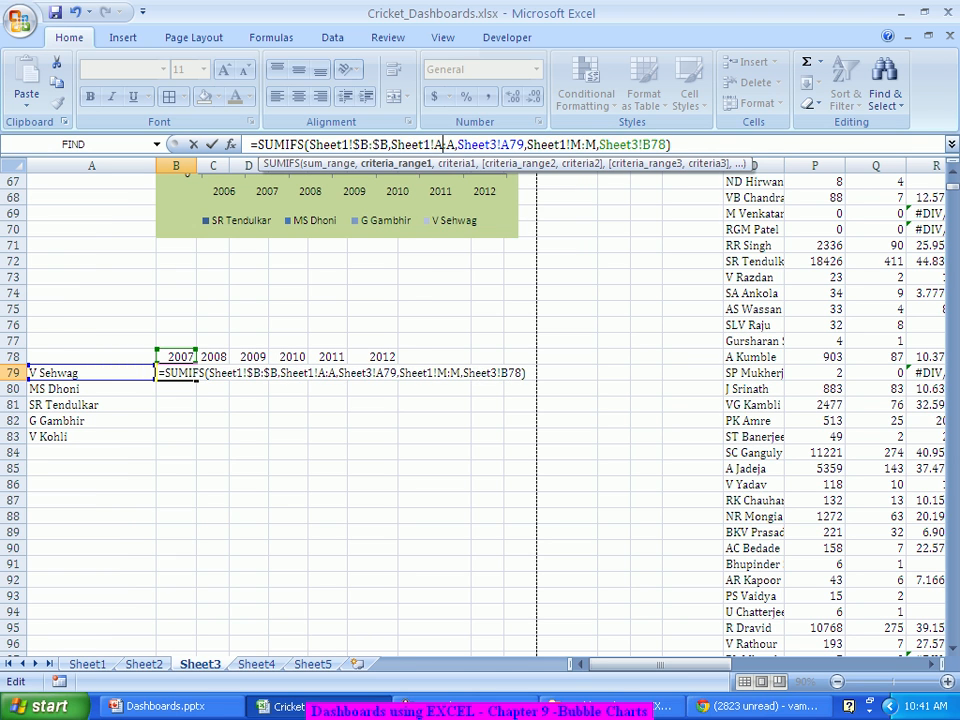
key("F4")
left_click(598, 145)
key("F4")
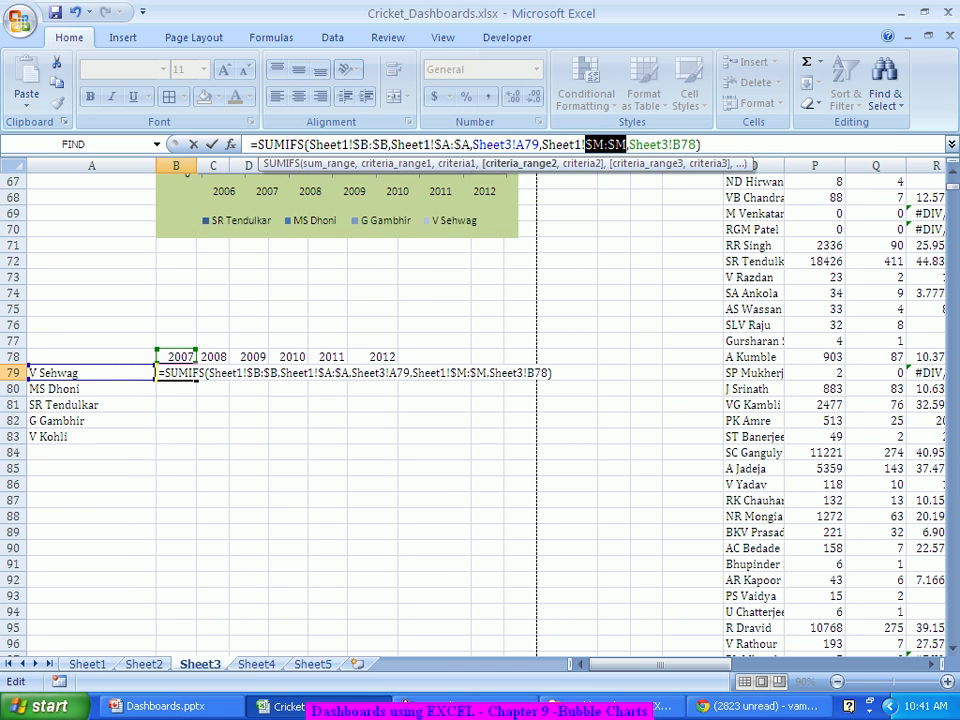
Lock the player reference as $A79 and the year reference as B$78, and enter the formula in B79
left_click(516, 145)
type("$")
left_click(680, 145)
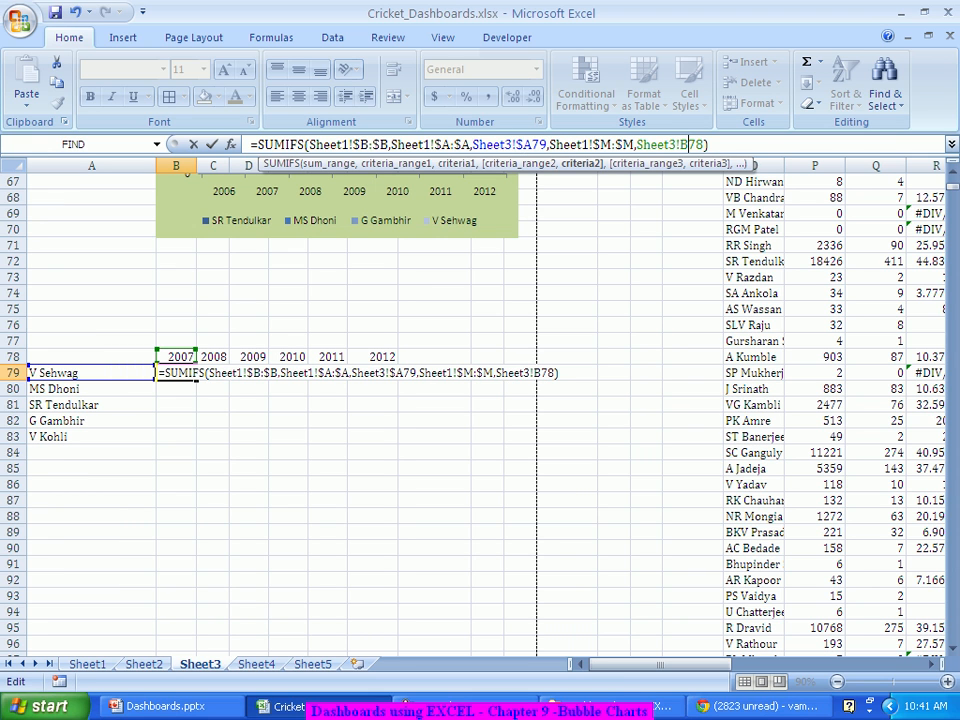
type("$")
key("Return")
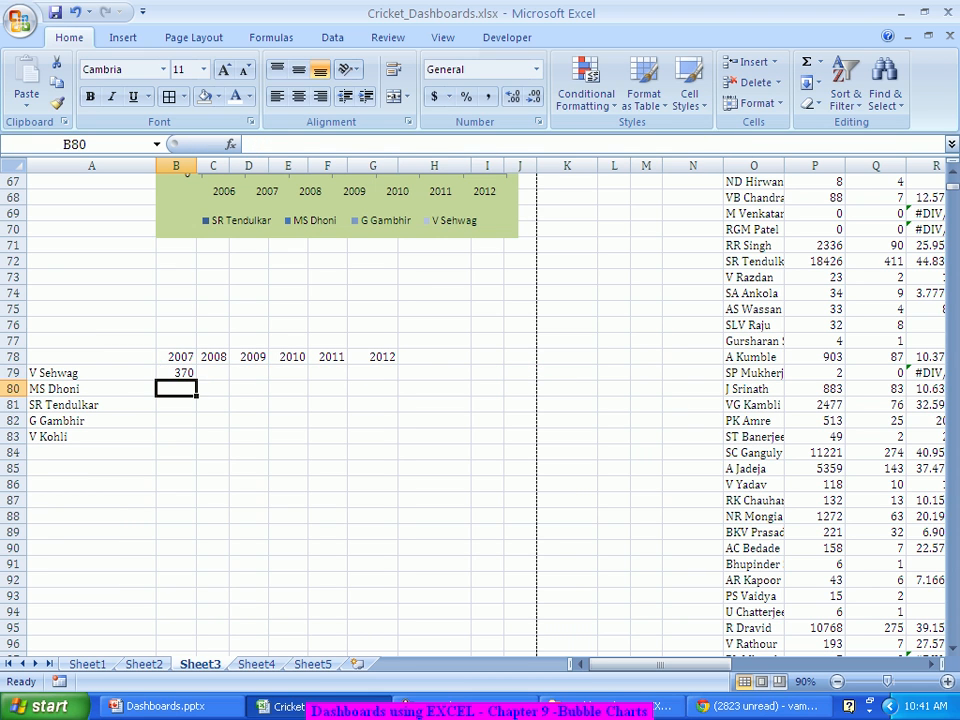
Fill the SUMIFS formula from B79 across all players and years in B79:G83
left_click(176, 373)
left_click_drag(197, 380, 397, 444)
left_click(327, 468)
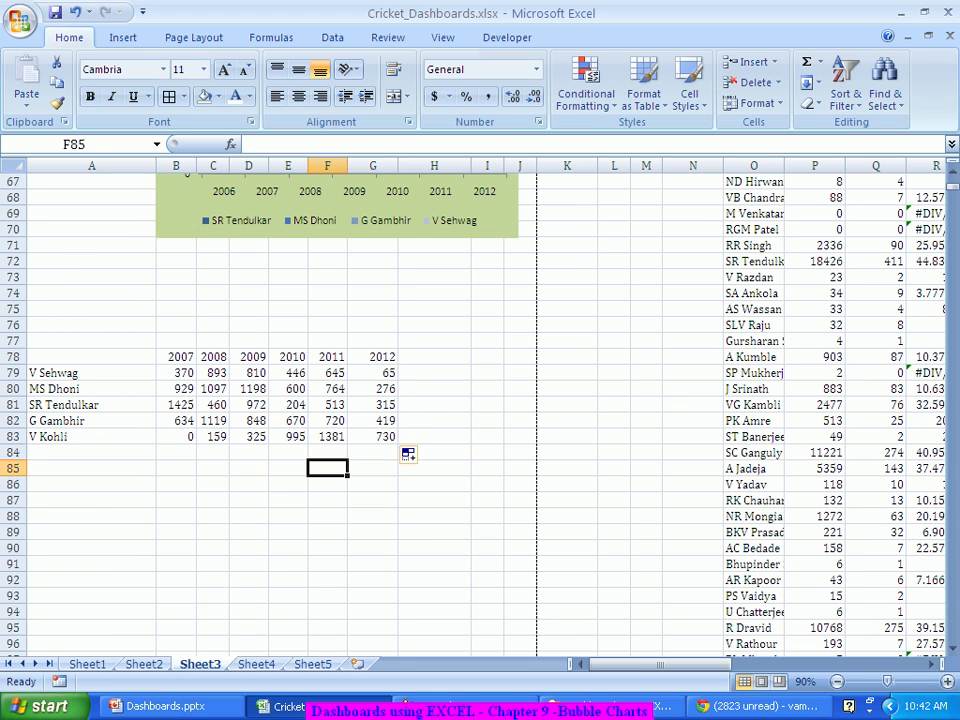
Enter the headers X, Y and Bubble in cells B86, C86 and D86 below the runs table
left_click(91, 484)
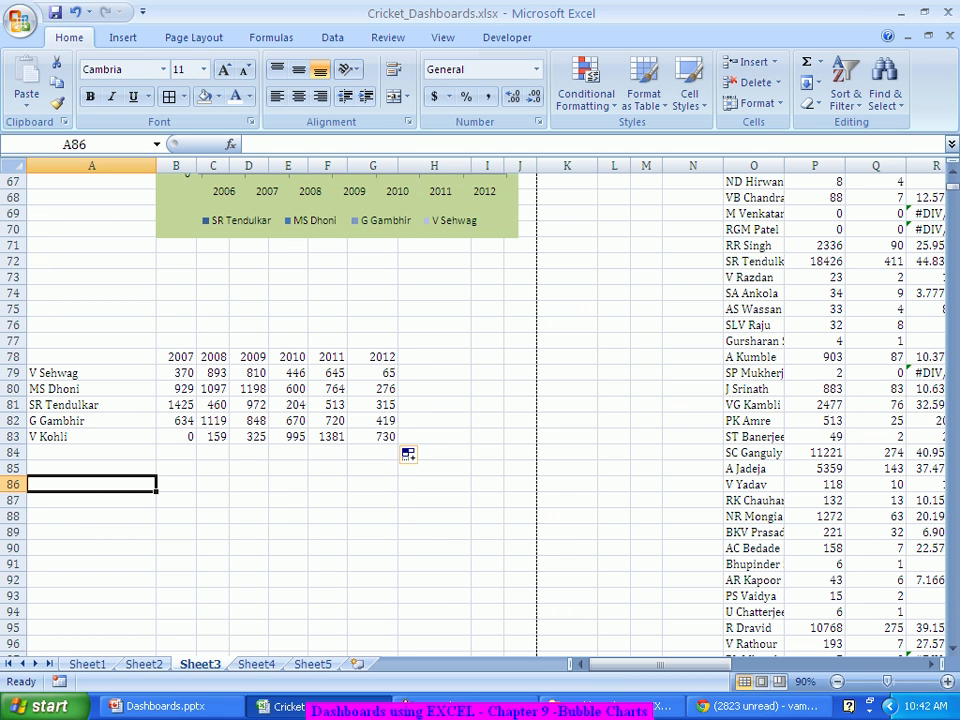
key("Right")
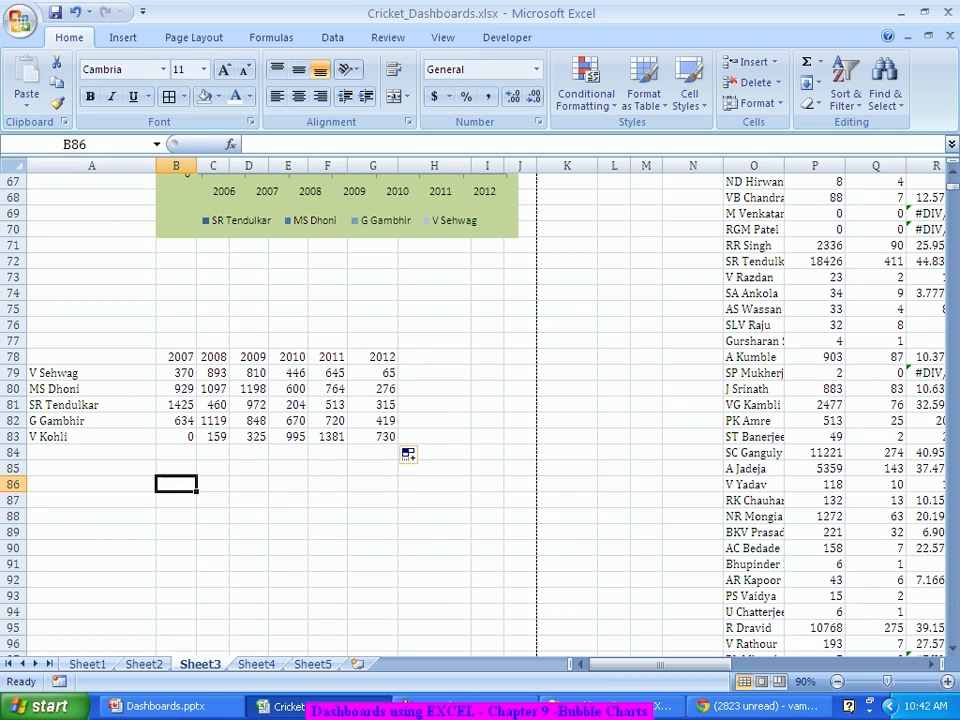
type("X")
key("Right")
type("Y")
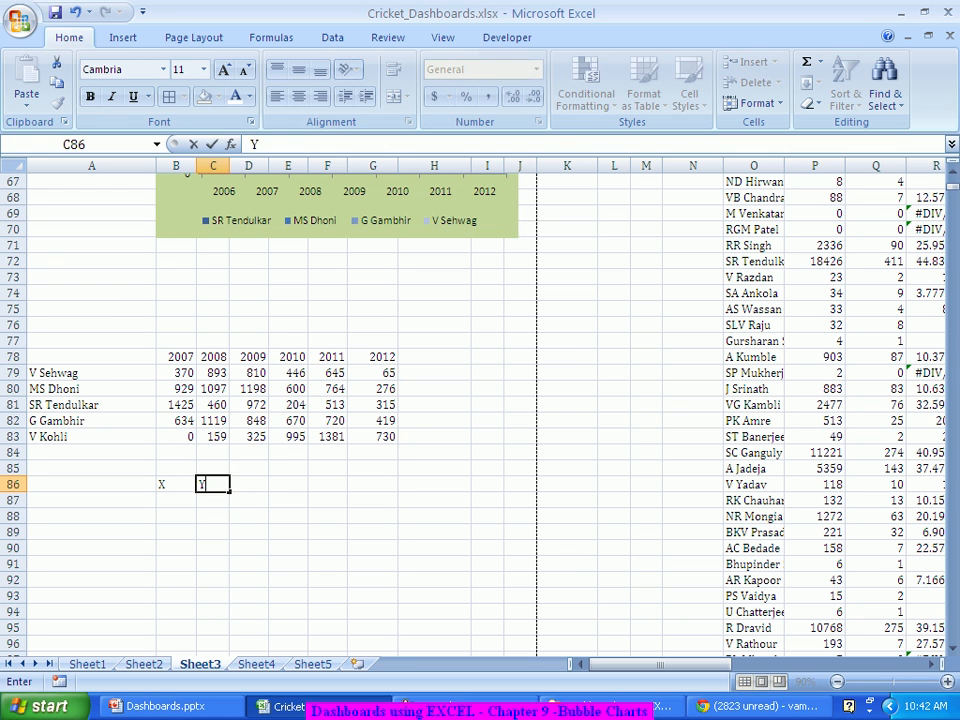
key("Right")
type("Bubble")
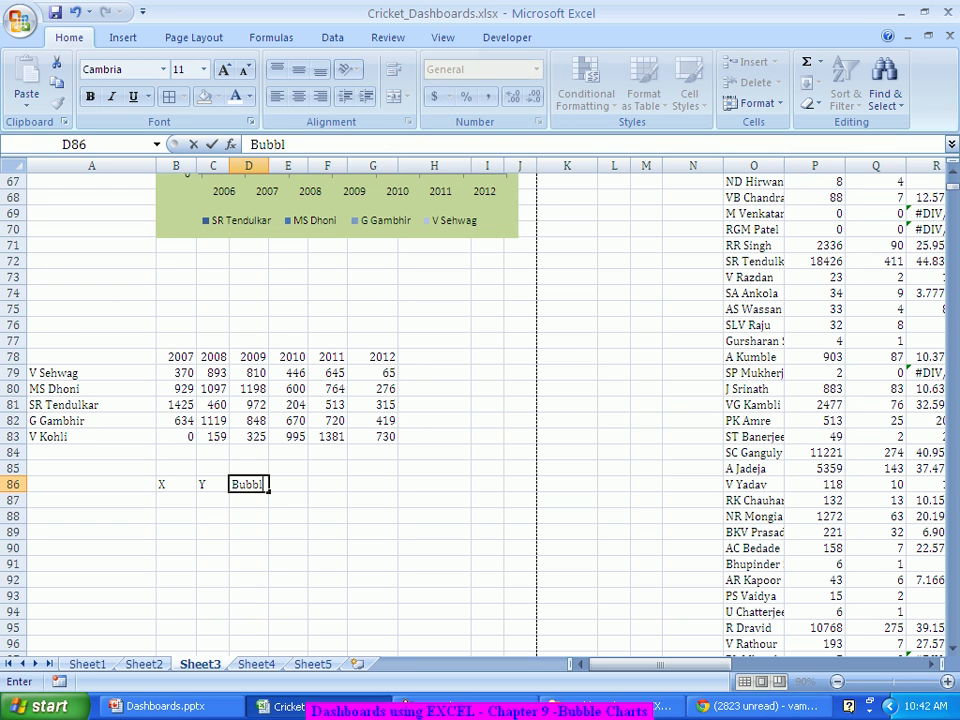
key("Return")
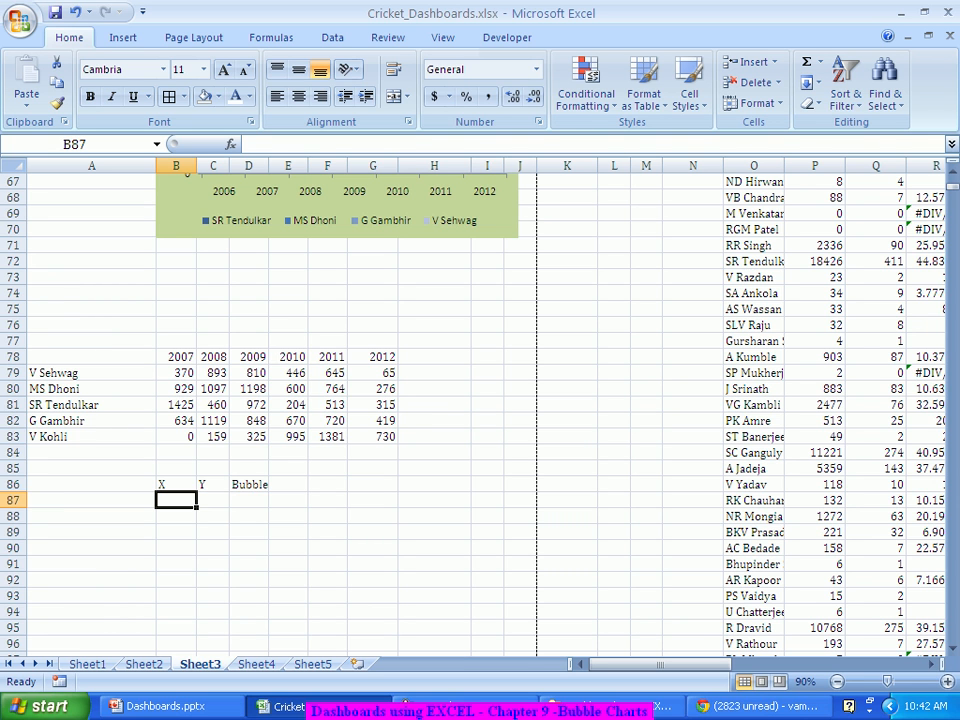
Fill the X column with the series 1 to 6 in B87:B92
scroll(480, 410, "down", 1)
scroll(480, 410, "down", 1)
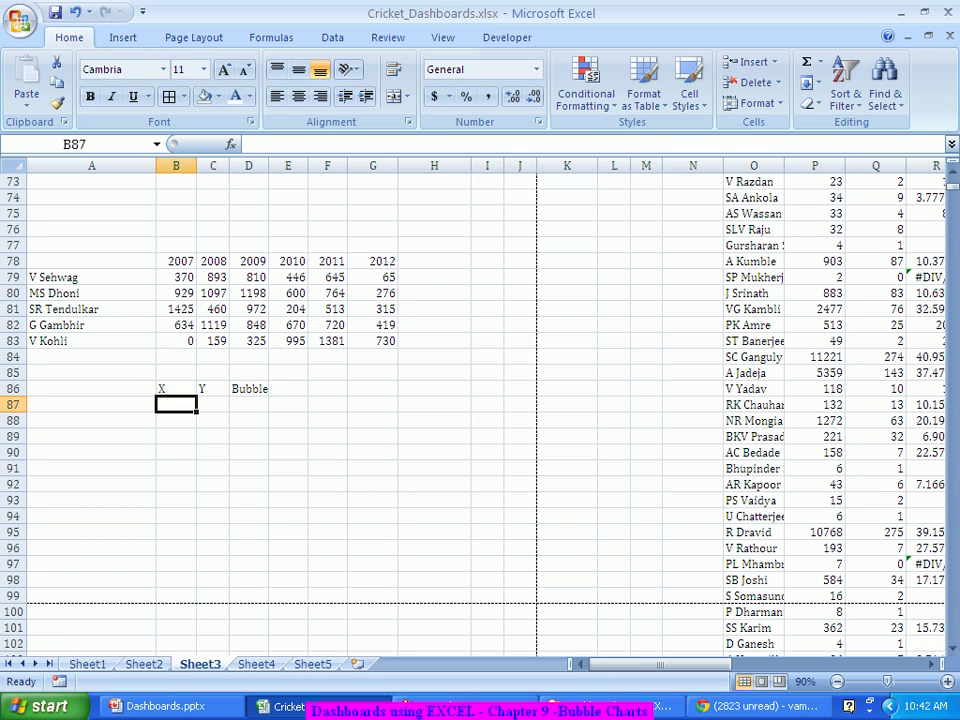
type("1")
key("Return")
type("2")
key("Return")
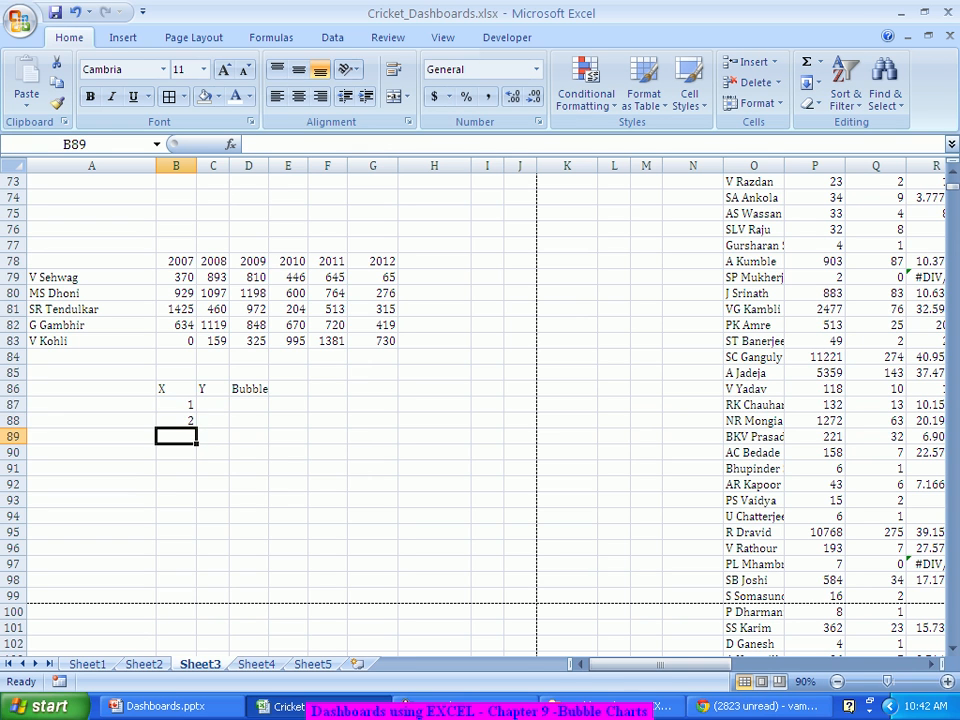
key("Up")
key("Up")
key("shift+Down")
left_click_drag(196, 428, 206, 488)
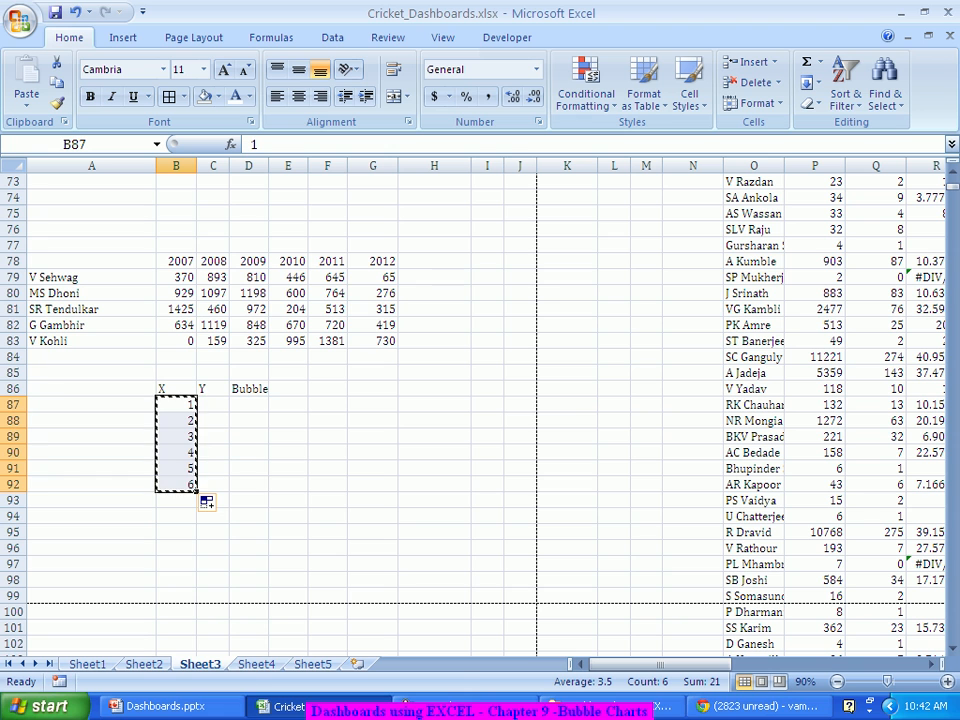
Copy the 1 to 6 series four more times down the X column, starting at B93, B99, B105 and B111
key("ctrl+c")
left_click(176, 500)
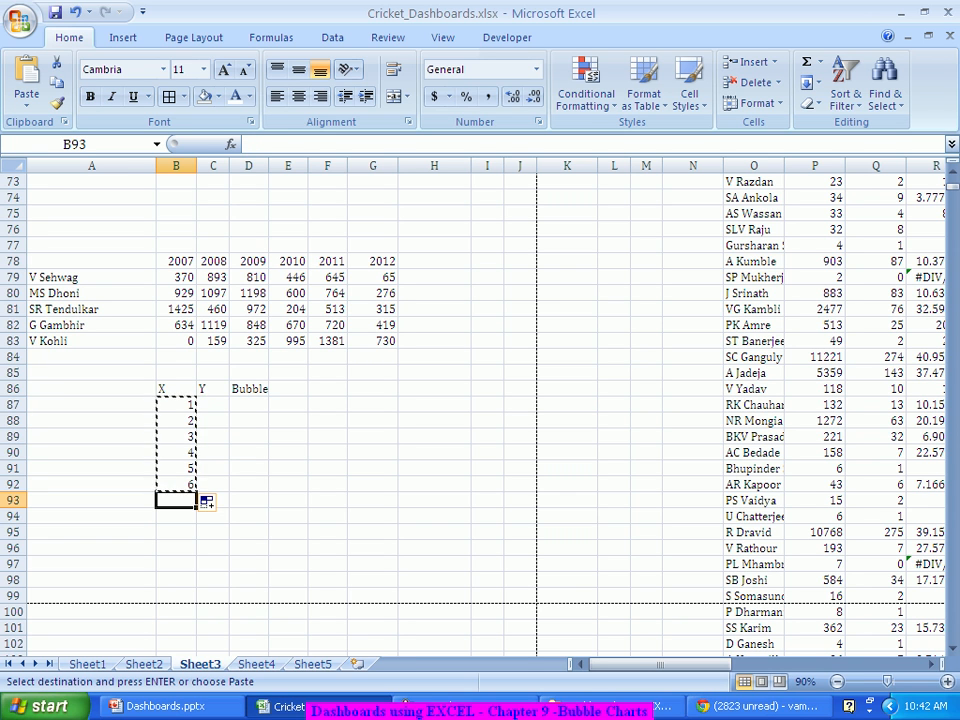
left_click_drag(176, 500, 176, 580)
key("ctrl+v")
scroll(176, 580, "down", 1)
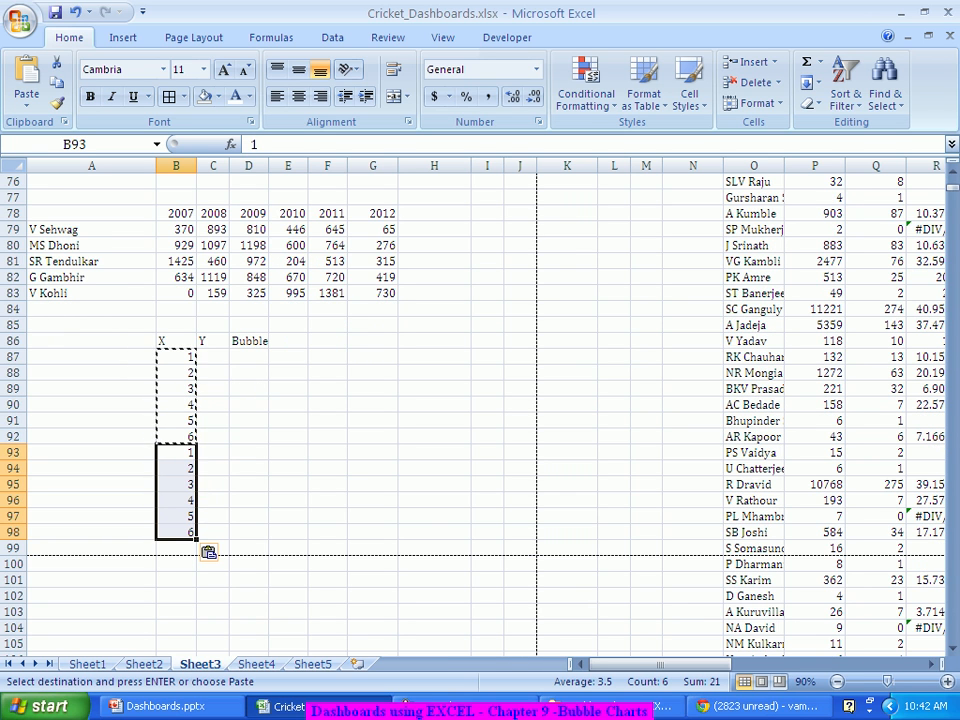
left_click(176, 548)
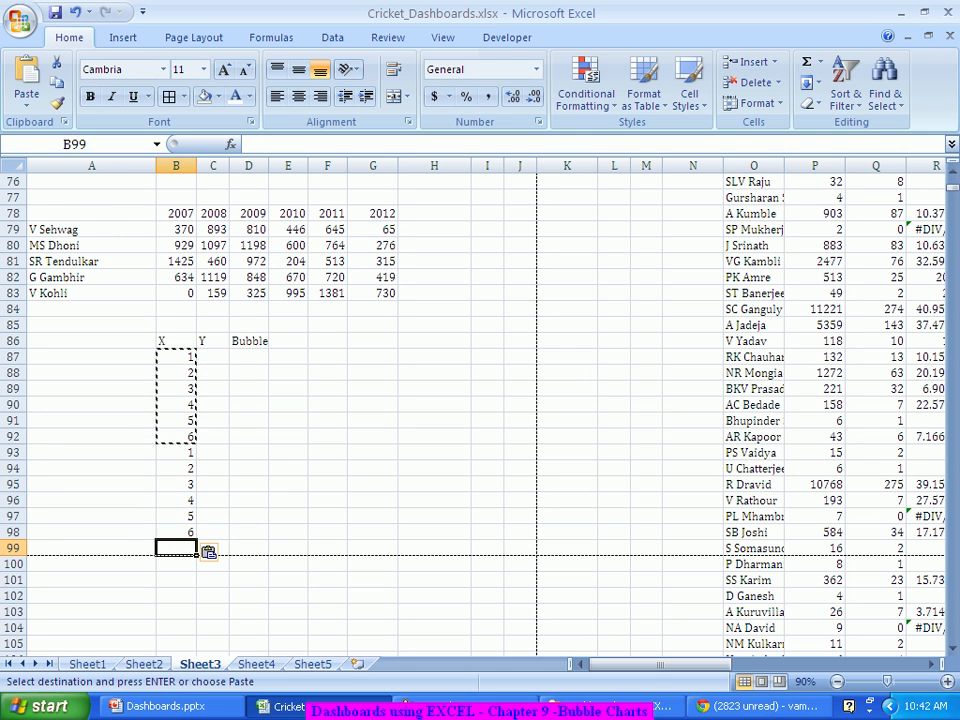
key("ctrl+v")
scroll(176, 548, "down", 1)
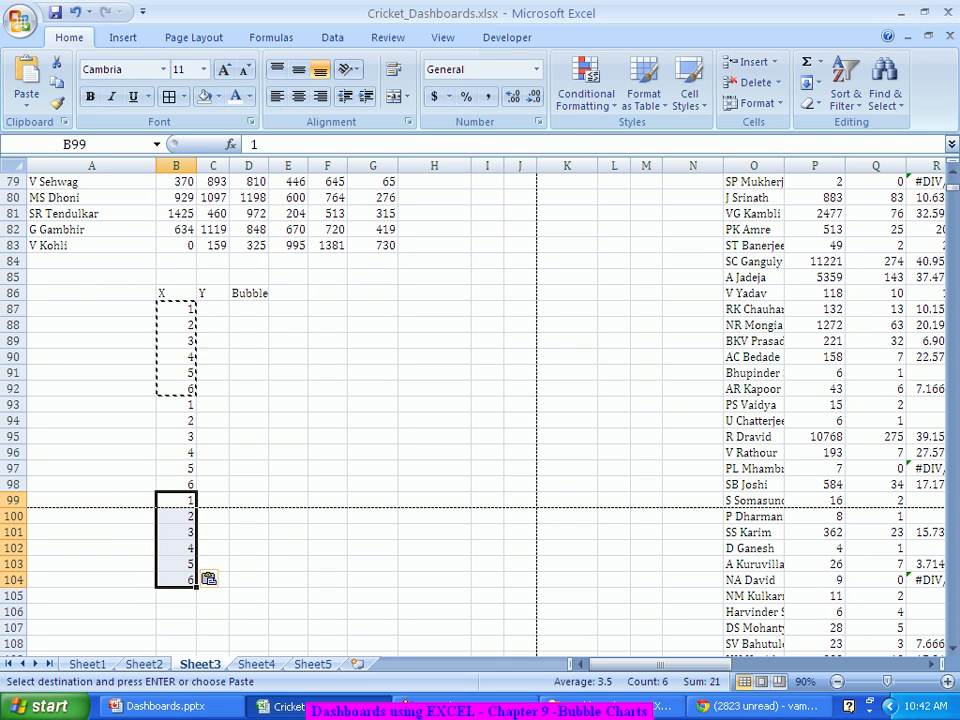
left_click(176, 596)
key("ctrl+v")
scroll(176, 596, "down", 2)
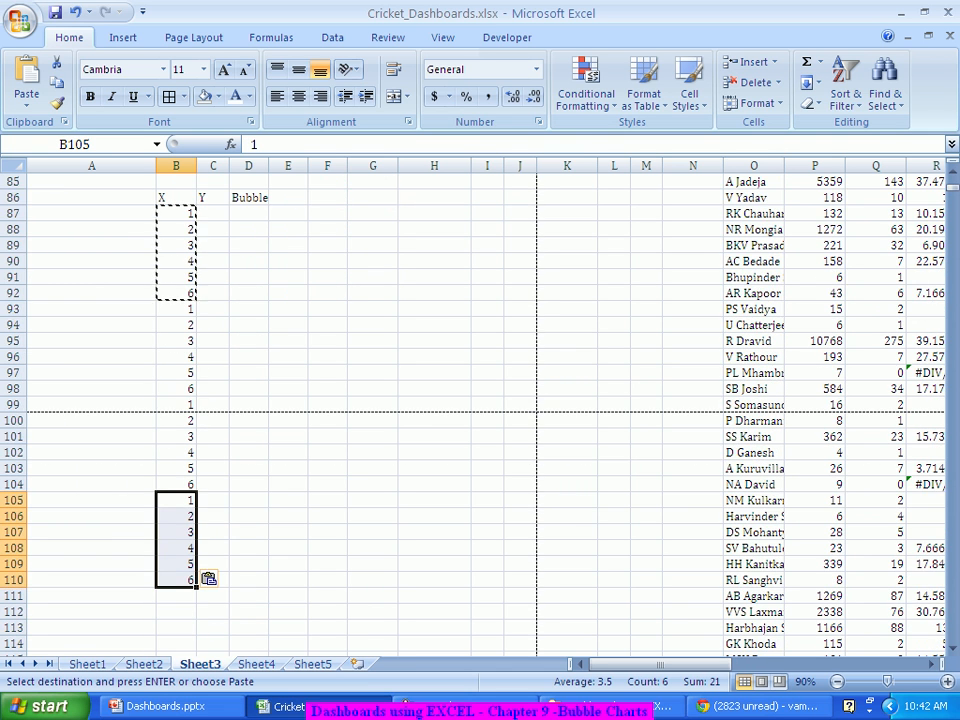
left_click(176, 596)
key("ctrl+v")
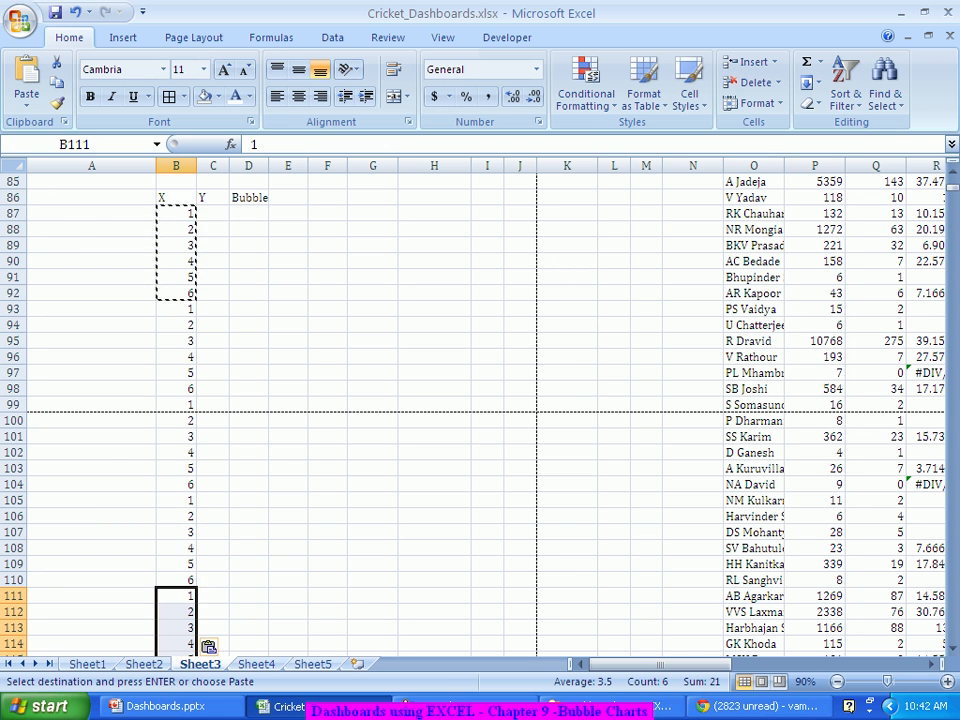
key("Escape")
left_click(288, 516)
Fill the Y column with 1 for the first block of six rows, C87:C92
scroll(288, 516, "up", 2)
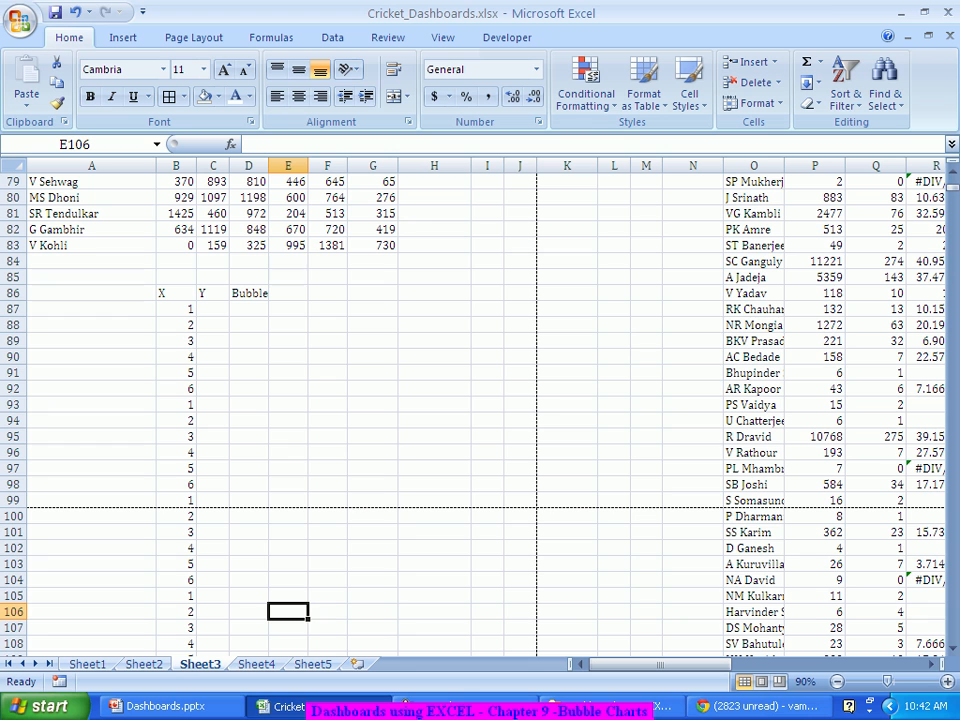
left_click(213, 325)
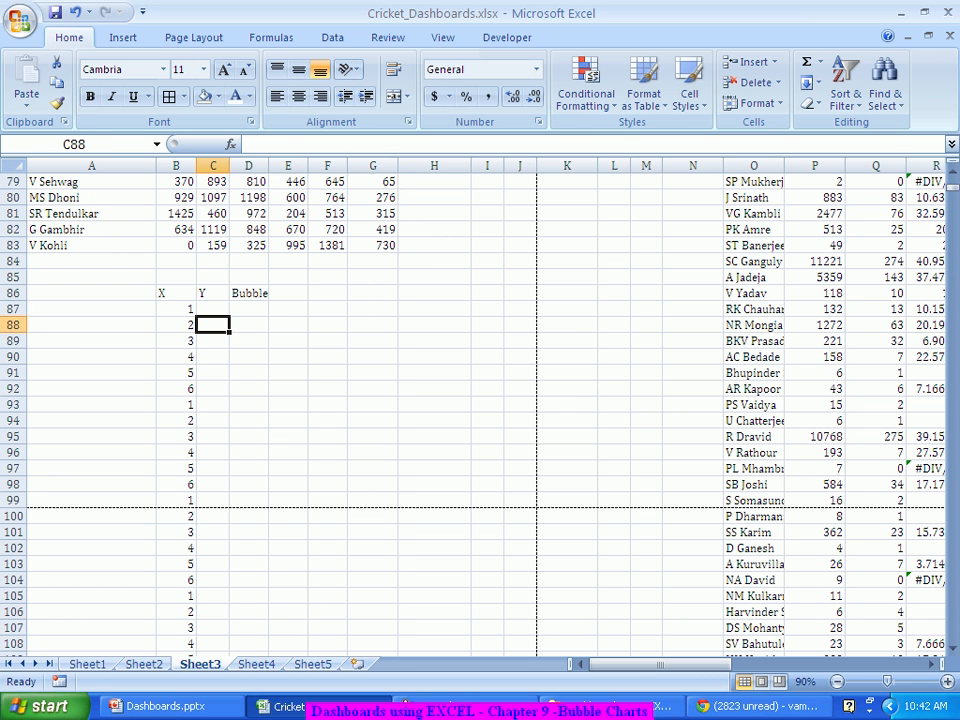
key("Up")
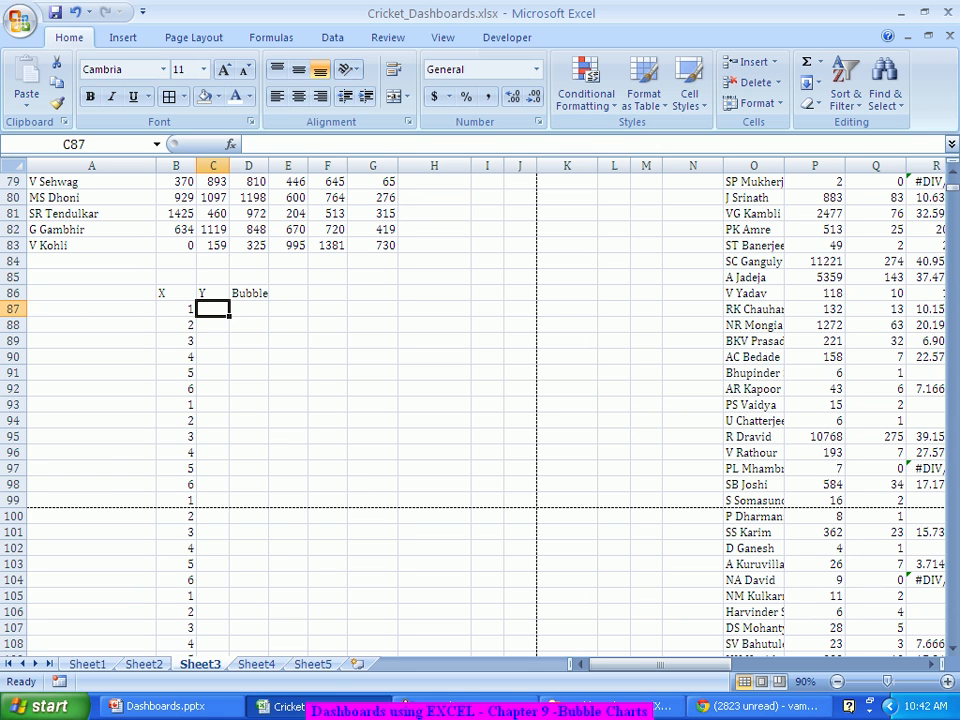
type("1")
key("Return")
type("1")
key("Return")
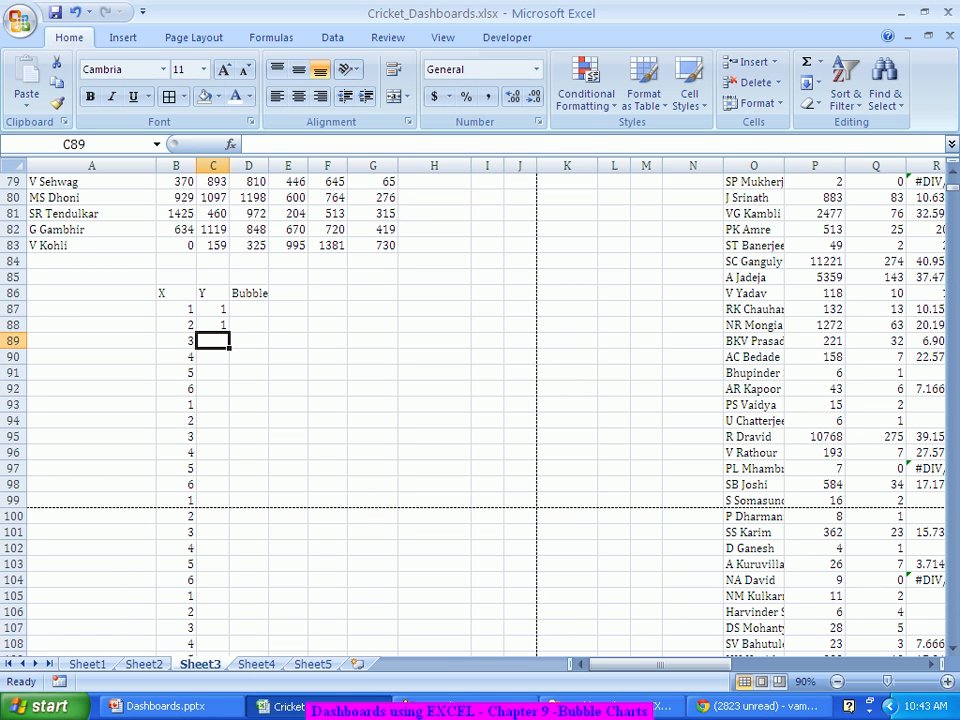
left_click_drag(212, 309, 212, 325)
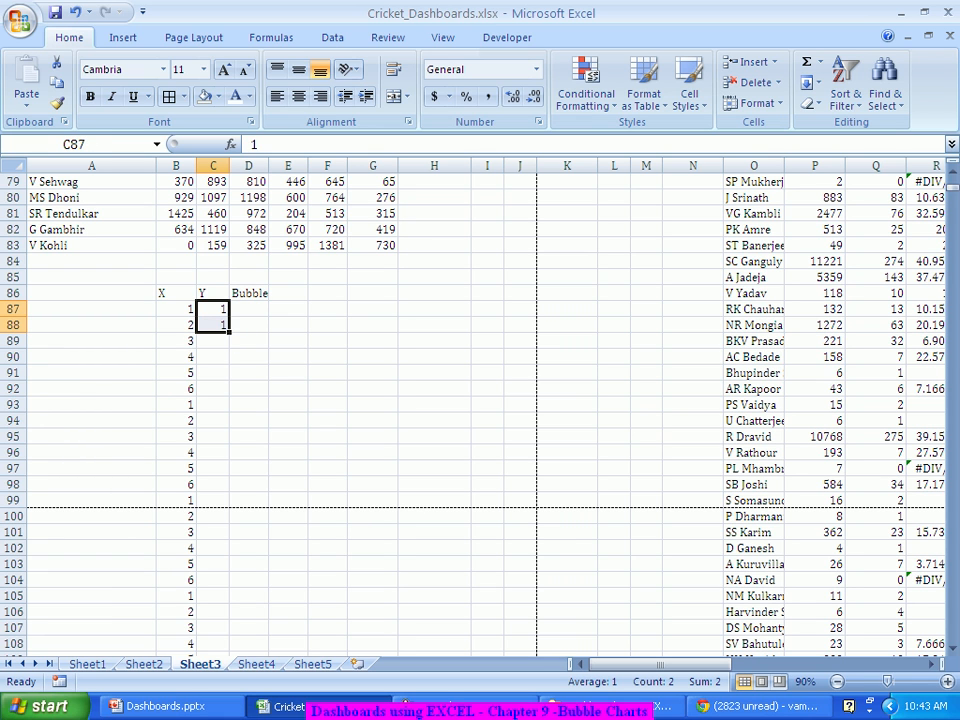
left_click(213, 341)
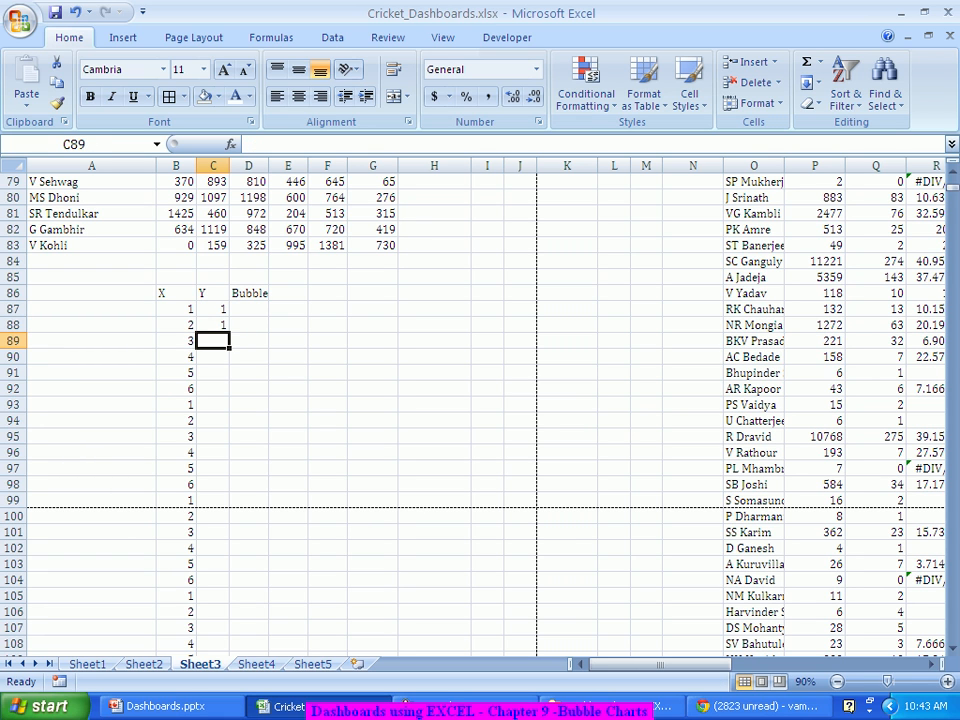
left_click(213, 325)
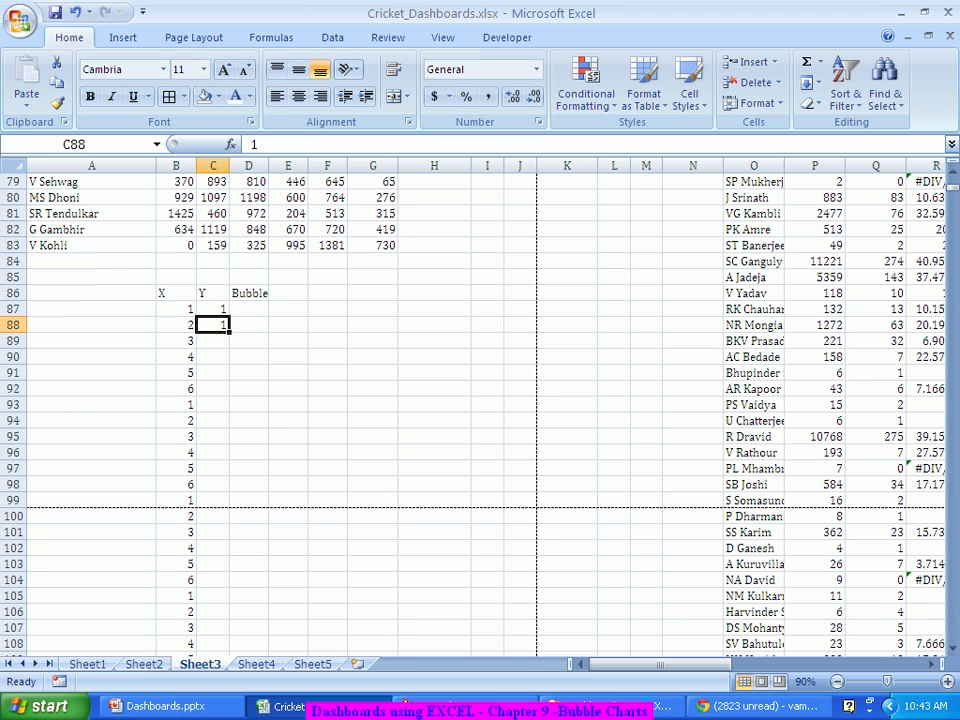
left_click_drag(229, 332, 240, 400)
Enter =C87+1 in C93 and fill it down the Y column to C116
left_click(213, 404)
type("=")
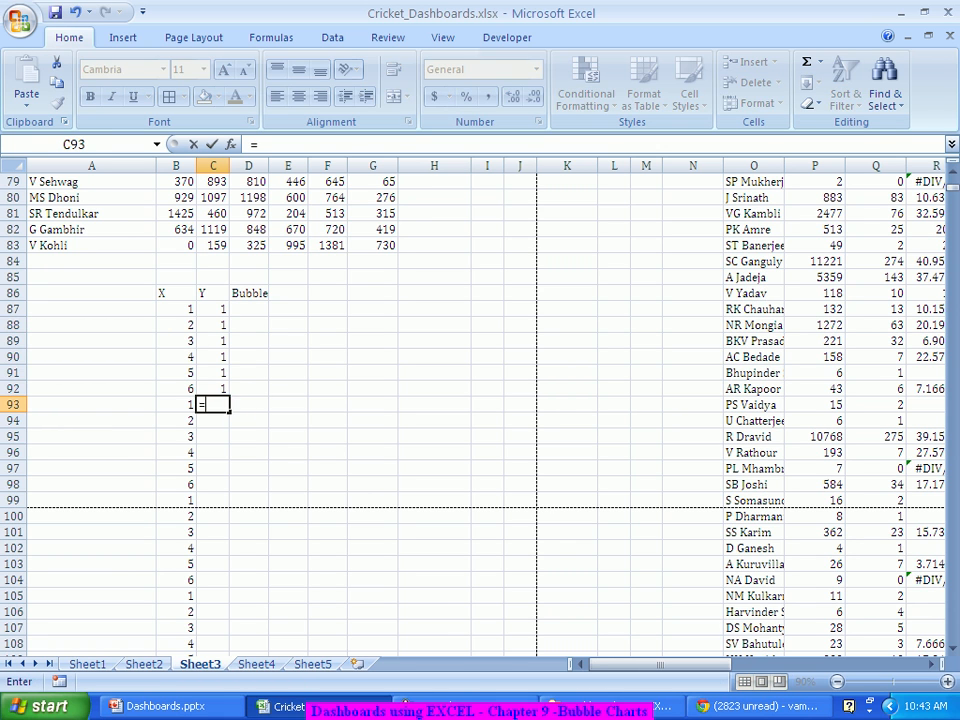
left_click(213, 309)
type("+1")
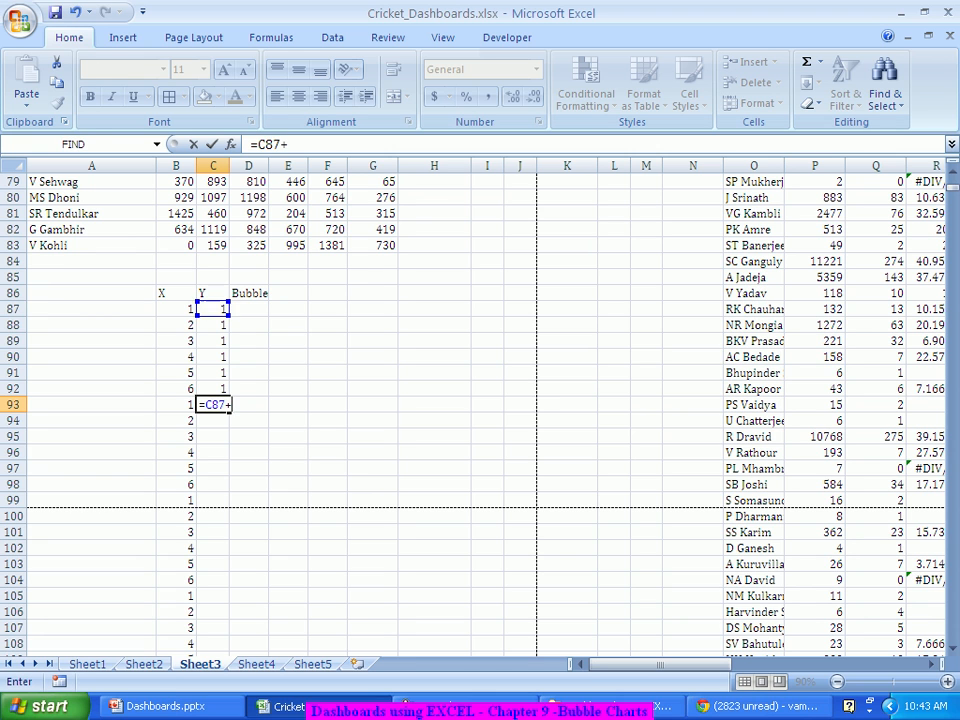
key("Return")
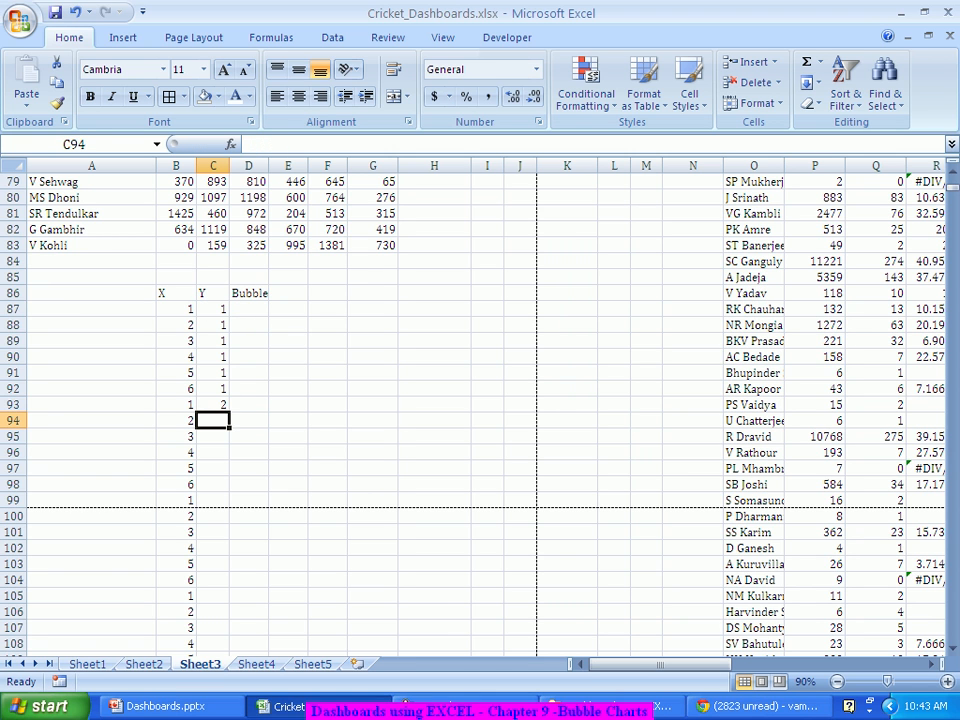
left_click(213, 405)
double_click(229, 412)
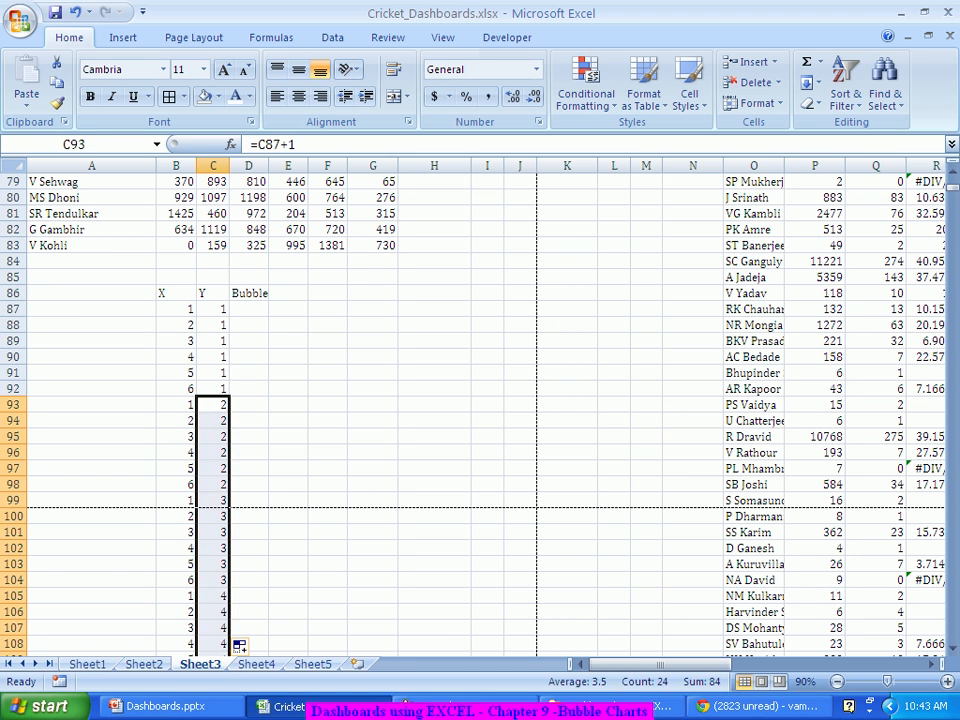
left_click(249, 420)
scroll(249, 420, "down", 5)
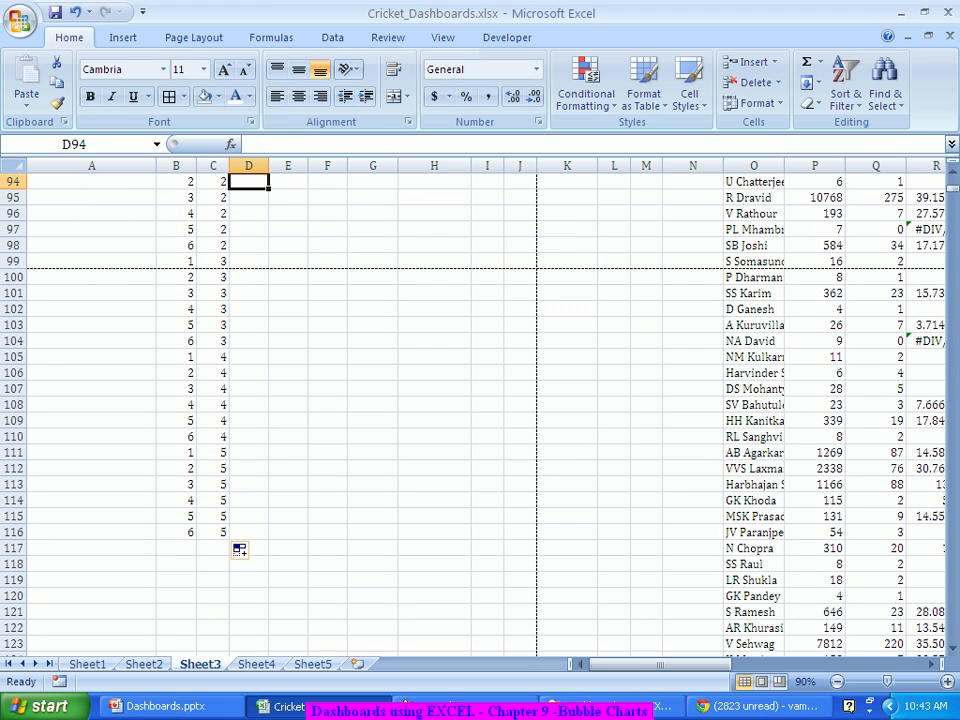
Start an INDEX formula in D87 with the absolute runs range $B$79:$G$83 as its array
scroll(480, 410, "up", 3)
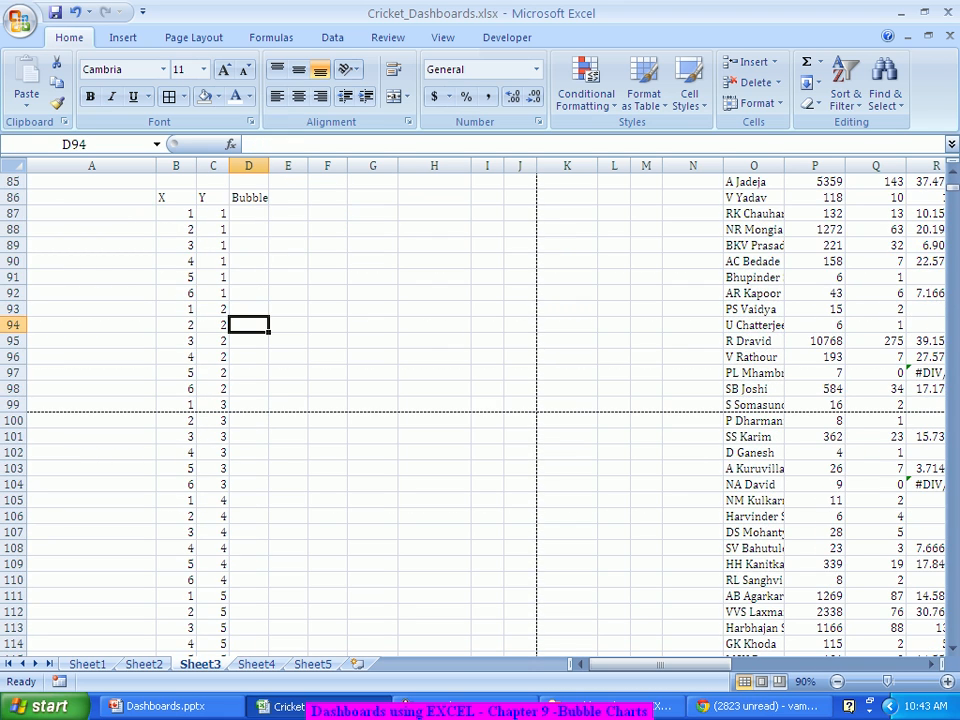
scroll(480, 410, "up", 3)
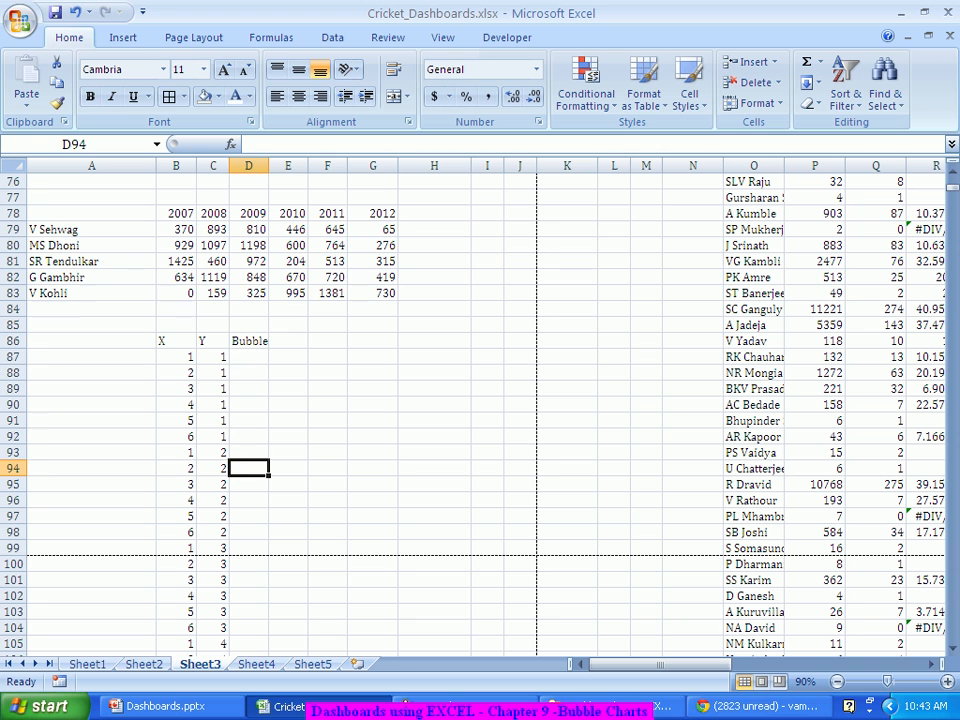
left_click(249, 357)
type("=")
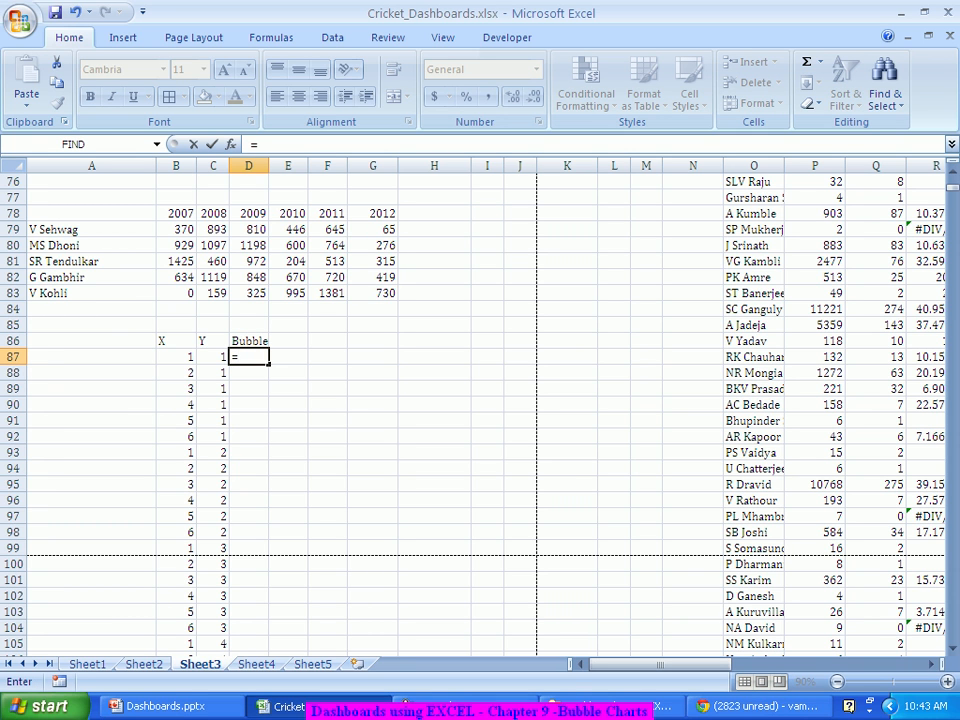
type("inde")
key("Tab")
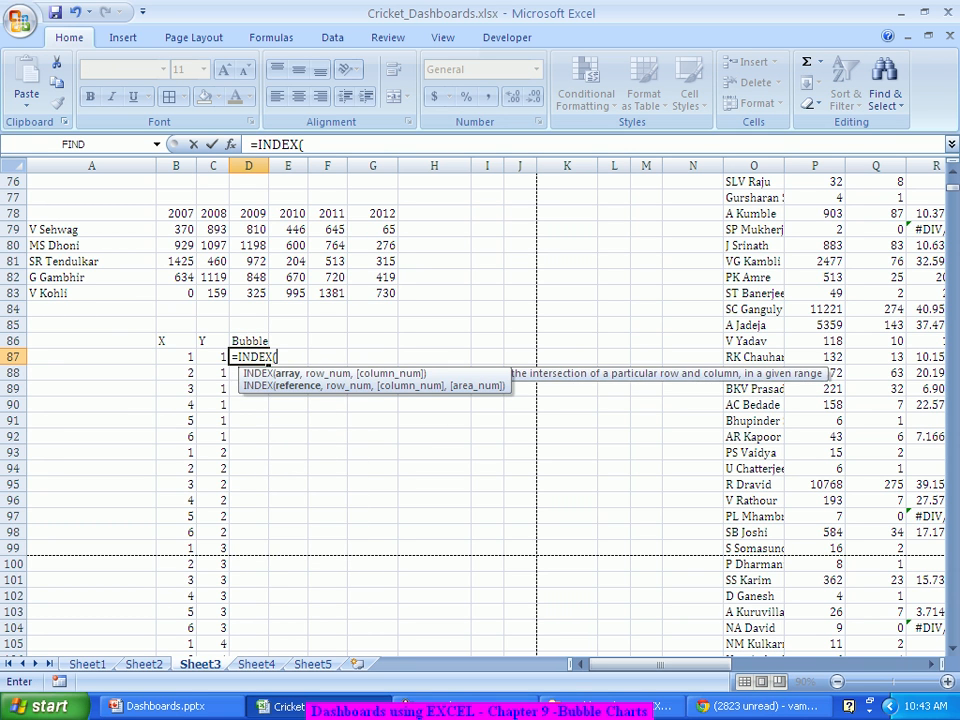
left_click_drag(172, 225, 382, 292)
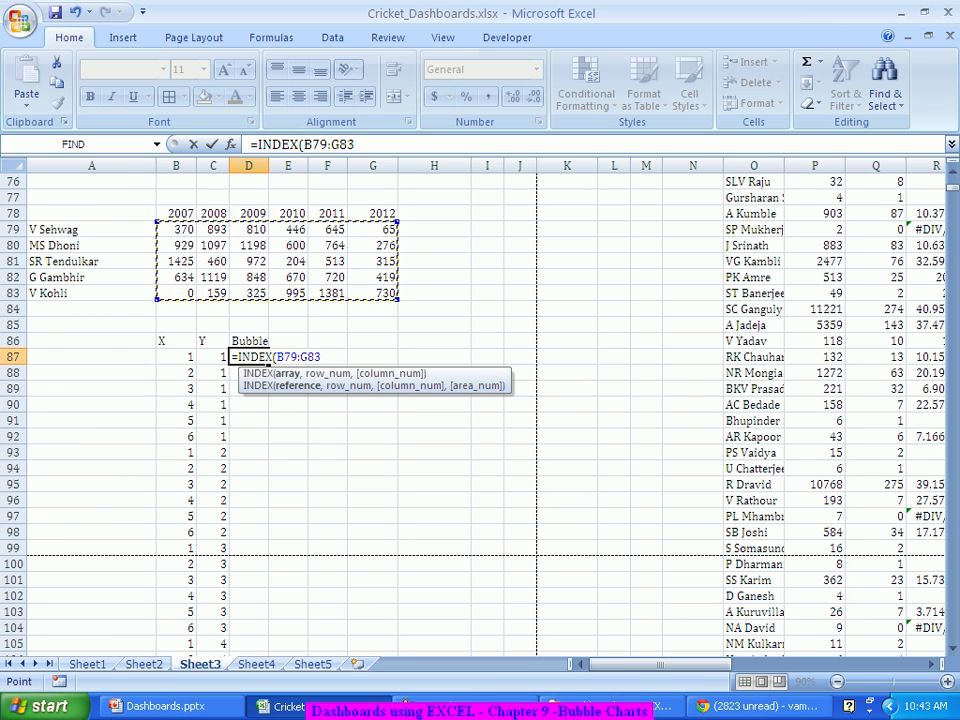
key("F4")
type(",")
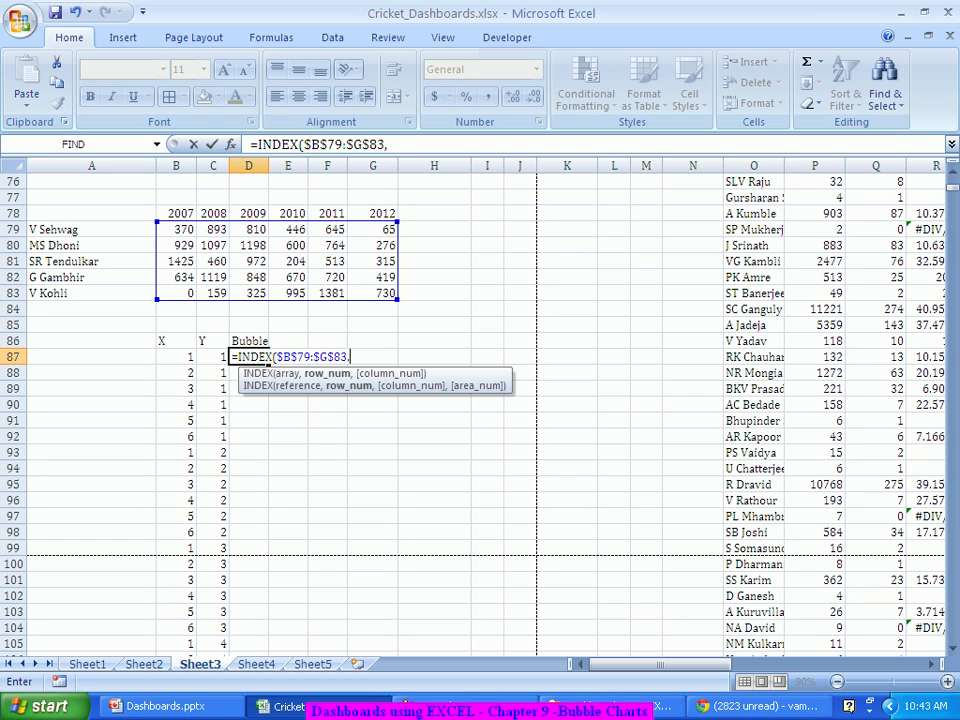
Complete the INDEX formula in D87 with C87 as row number and B87 as column number, and fill it down to D116
key("Left")
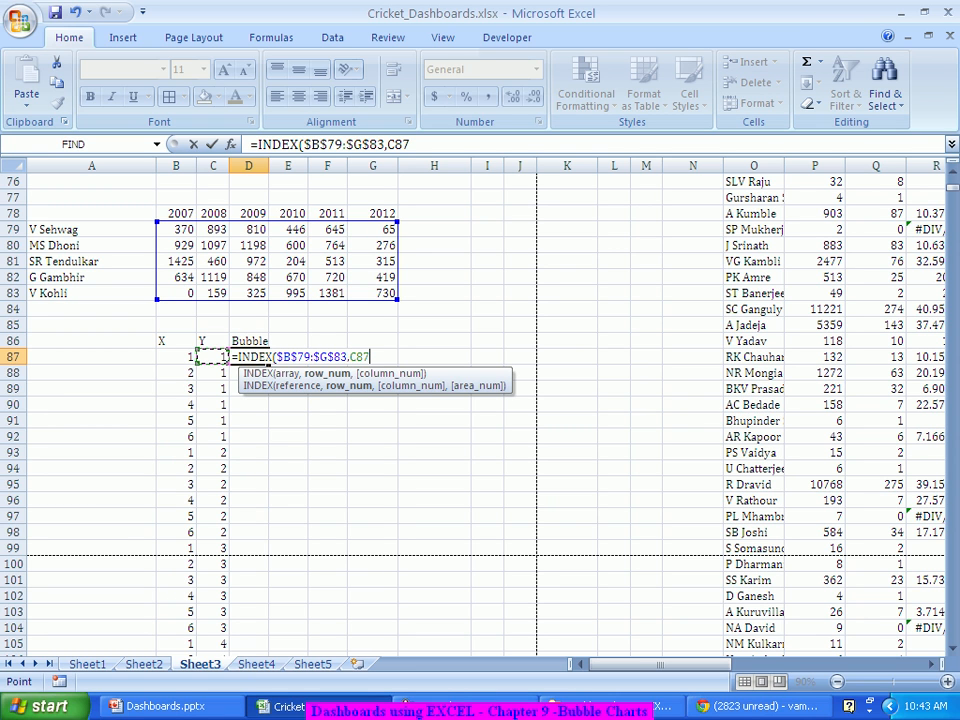
type(",")
key("Left")
key("Left")
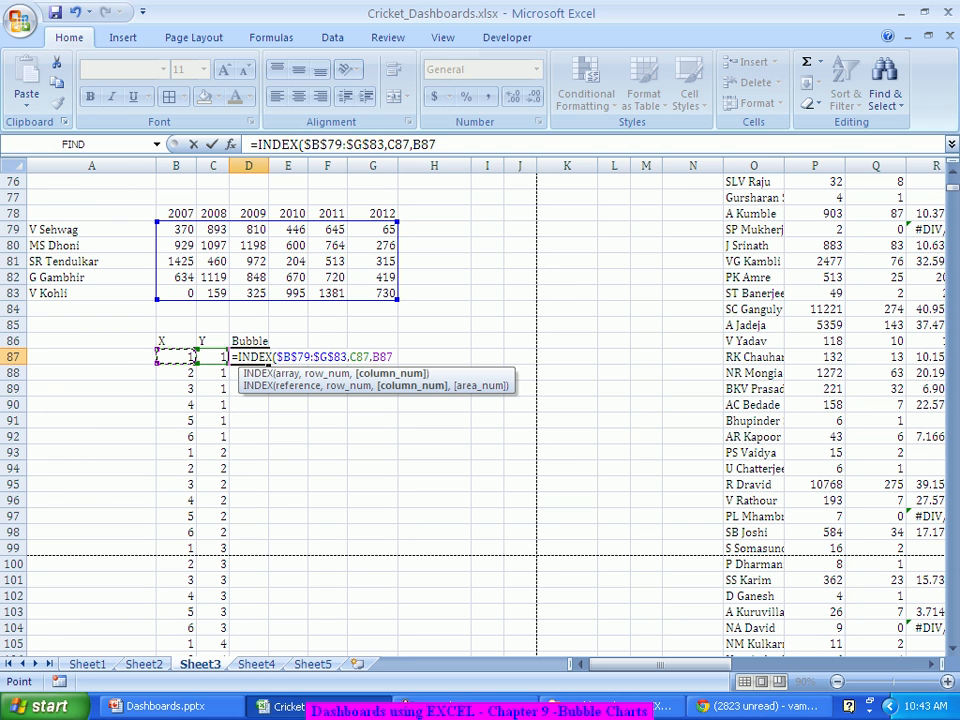
type(")")
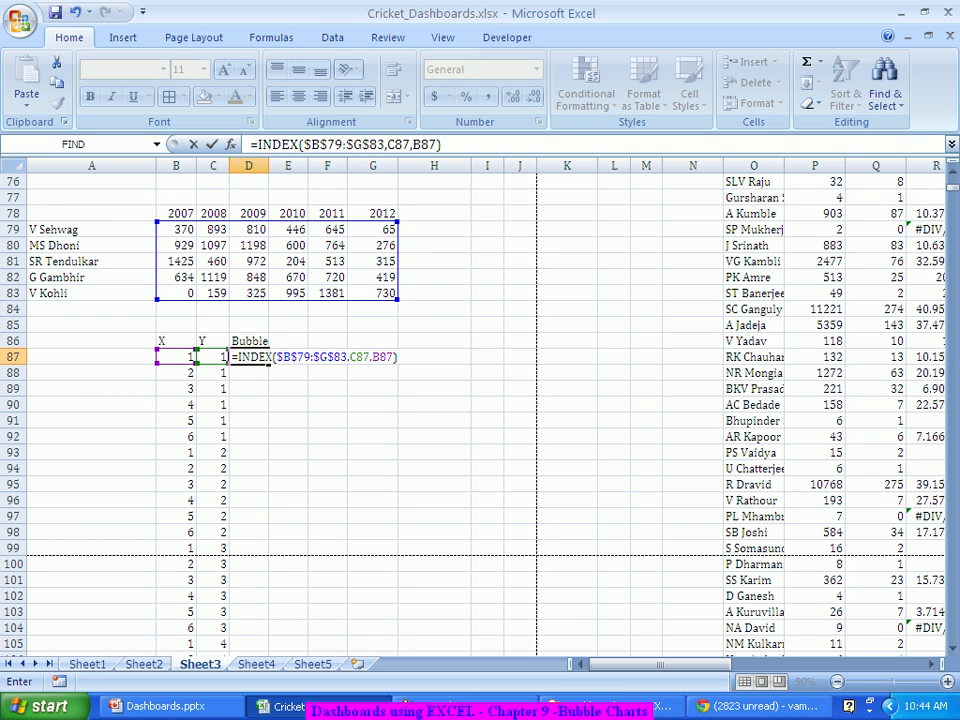
key("Return")
left_click(249, 357)
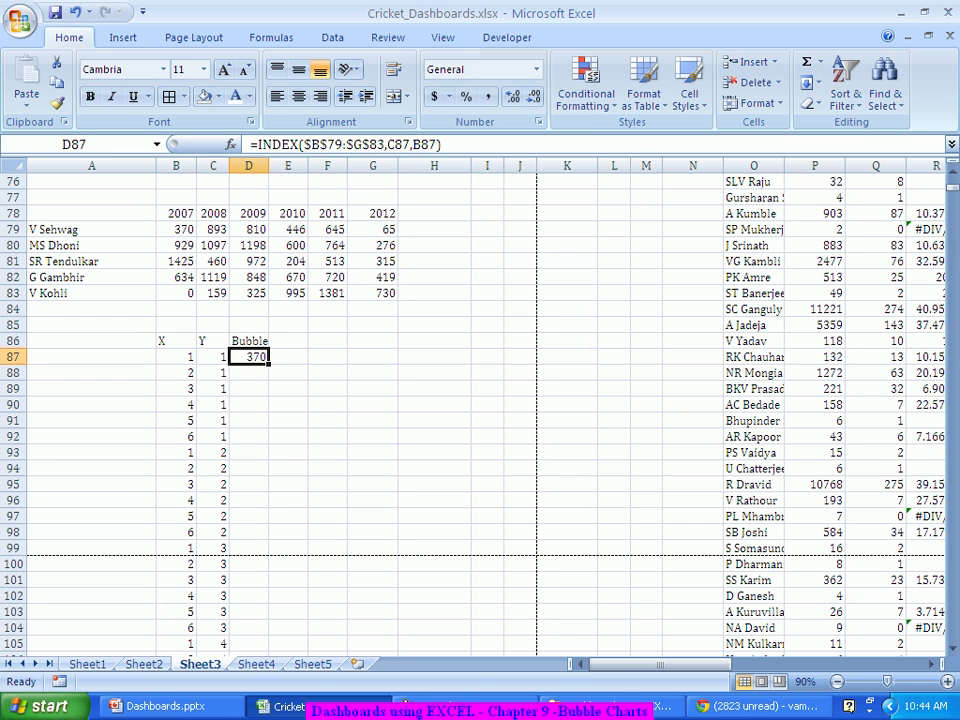
double_click(268, 364)
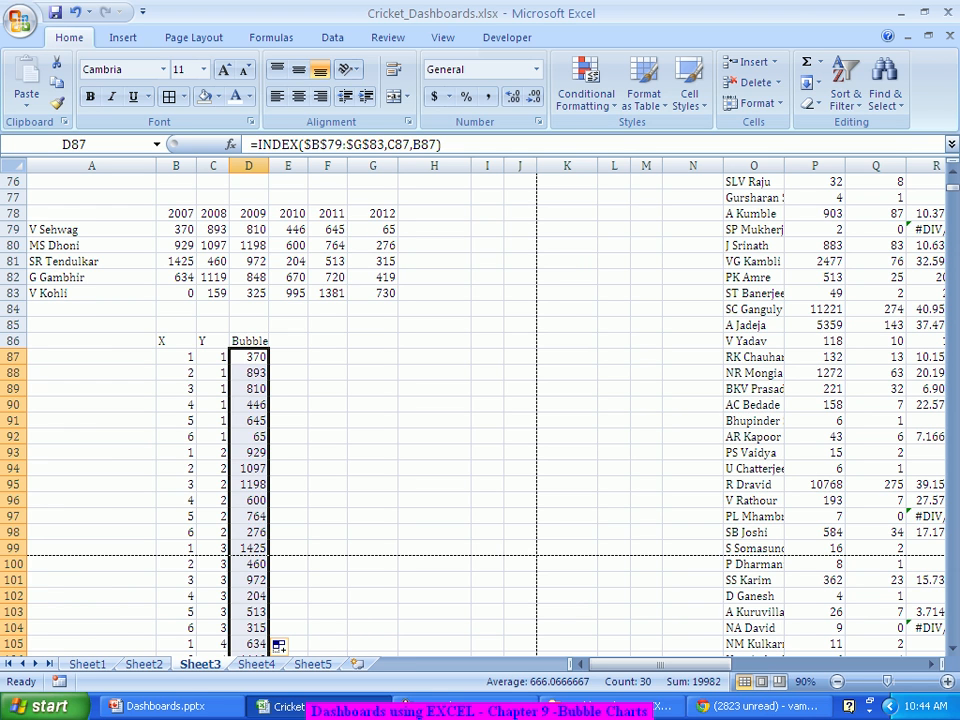
left_click(373, 373)
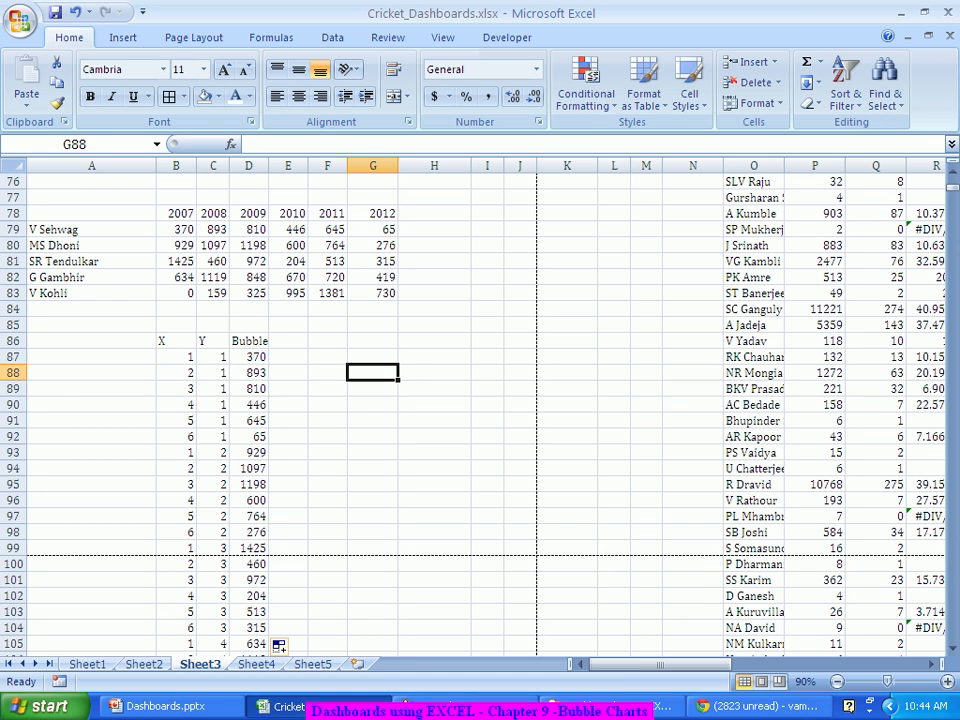
left_click(327, 405)
left_click(434, 373)
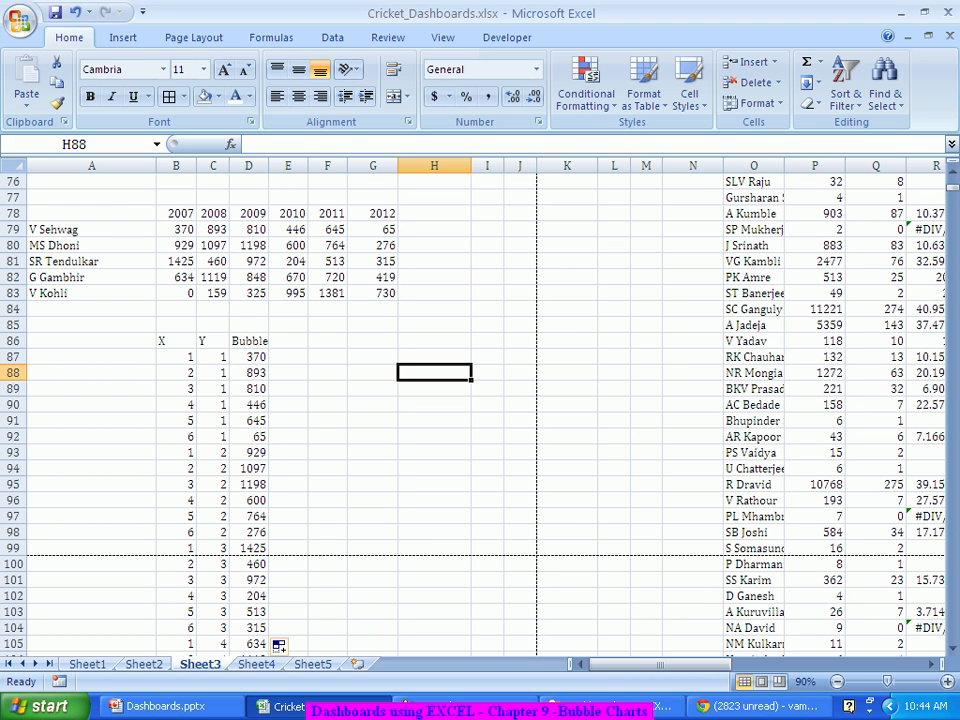
Blank out the yearly runs in B79:G83 of the players table
left_click_drag(176, 229, 373, 293)
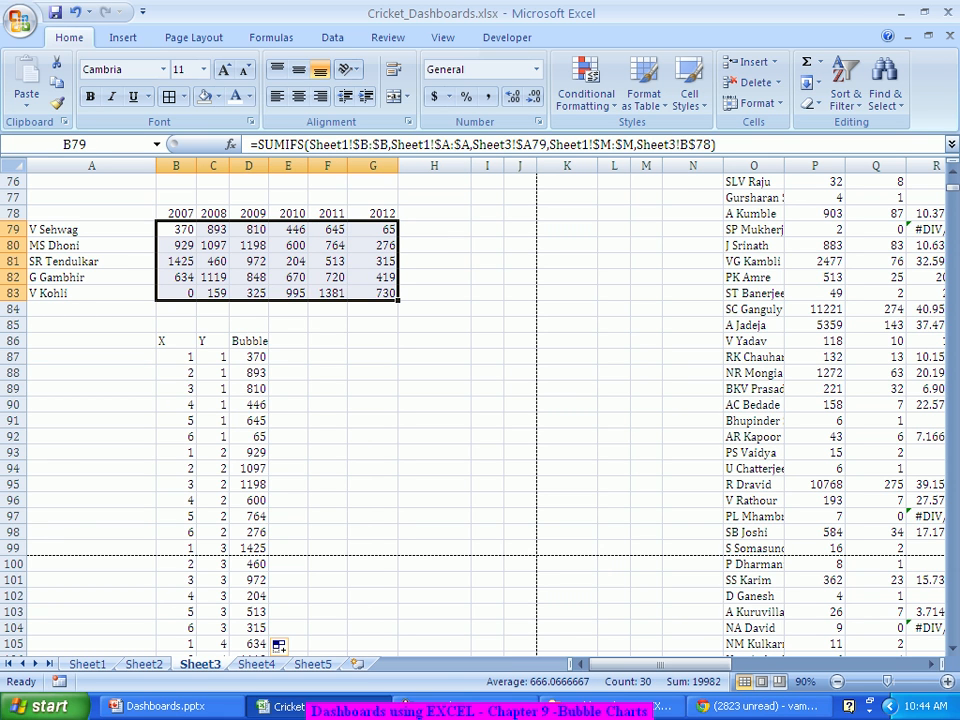
key("Delete")
left_click(373, 357)
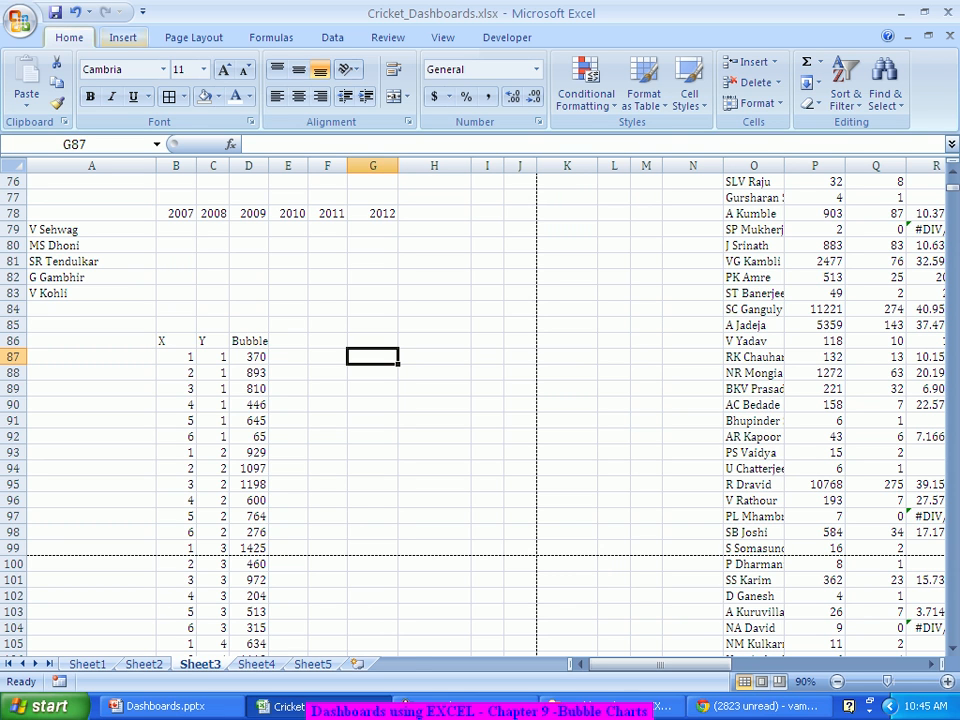
Insert an empty 2-D bubble chart on Sheet3 and position it clear of the X, Y and Bubble columns
left_click(123, 38)
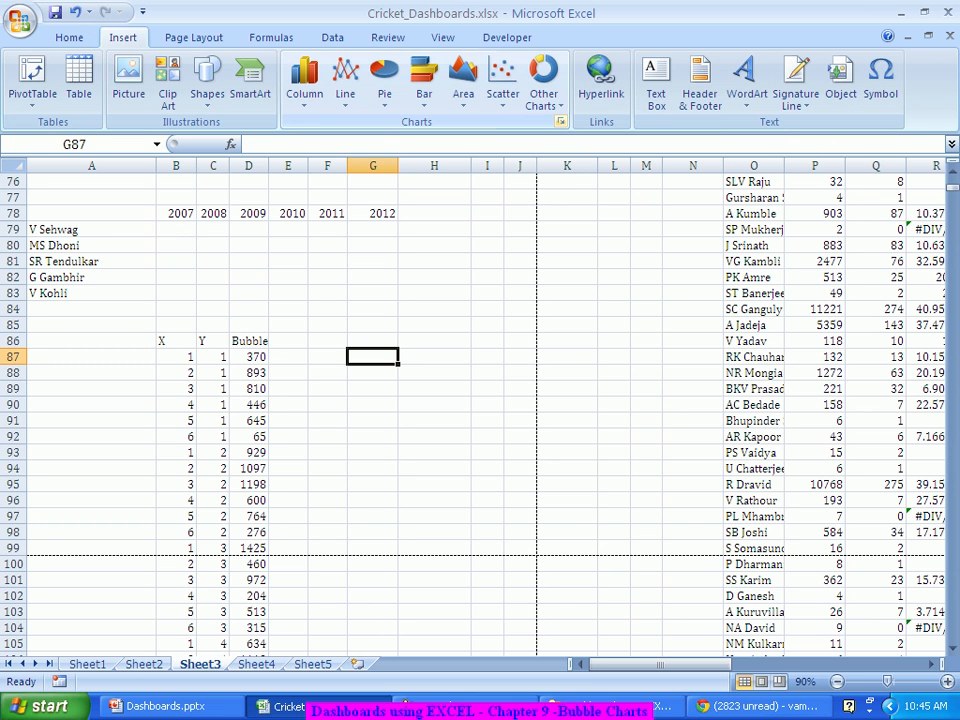
left_click(544, 88)
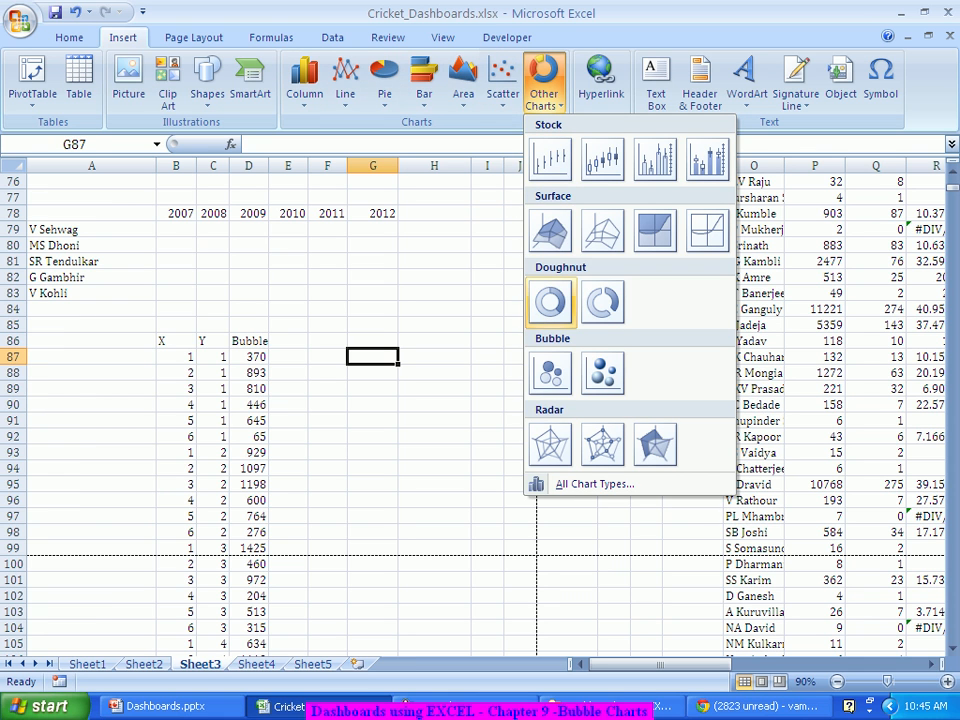
left_click(550, 372)
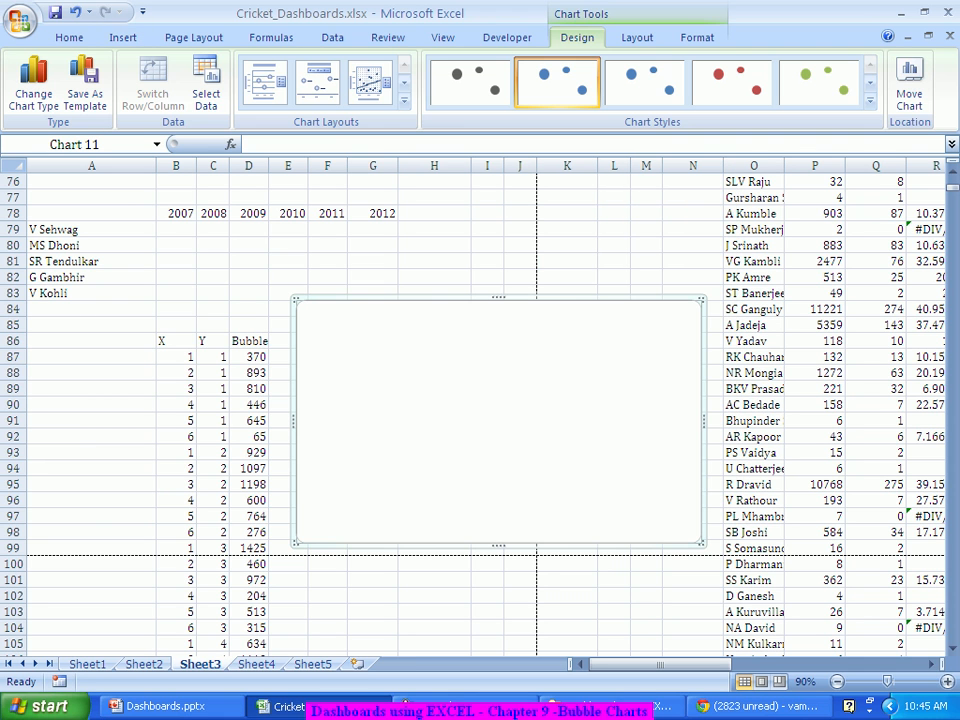
left_click_drag(560, 390, 625, 390)
Clear the chart's data range and add a new series with X values from Sheet3!$B$87:$B$116
right_click(588, 379)
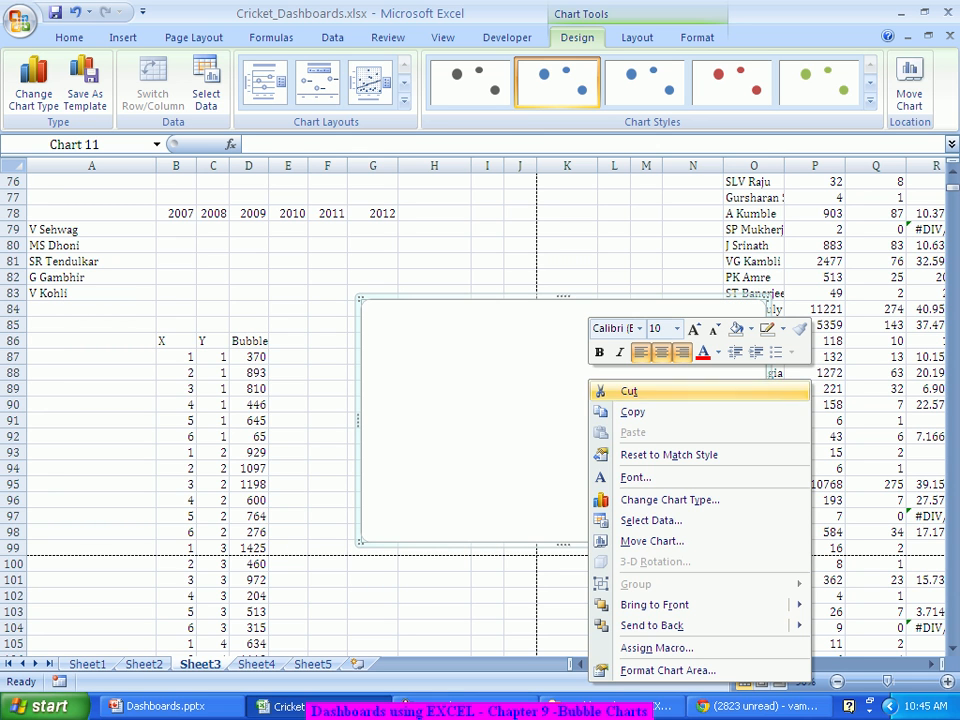
left_click(650, 520)
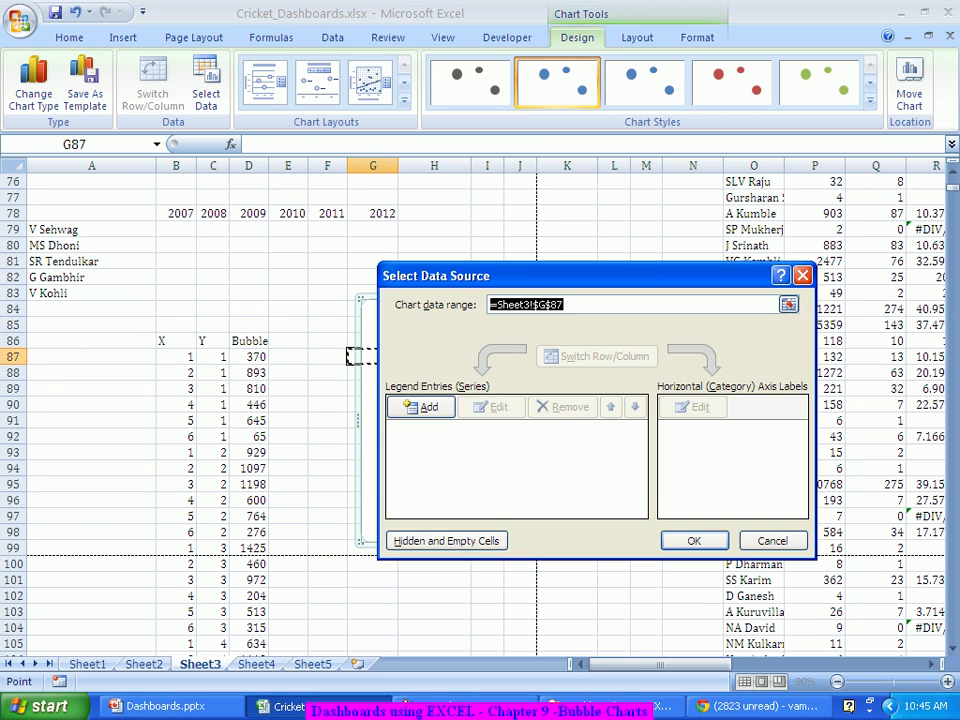
key("Delete")
left_click(421, 407)
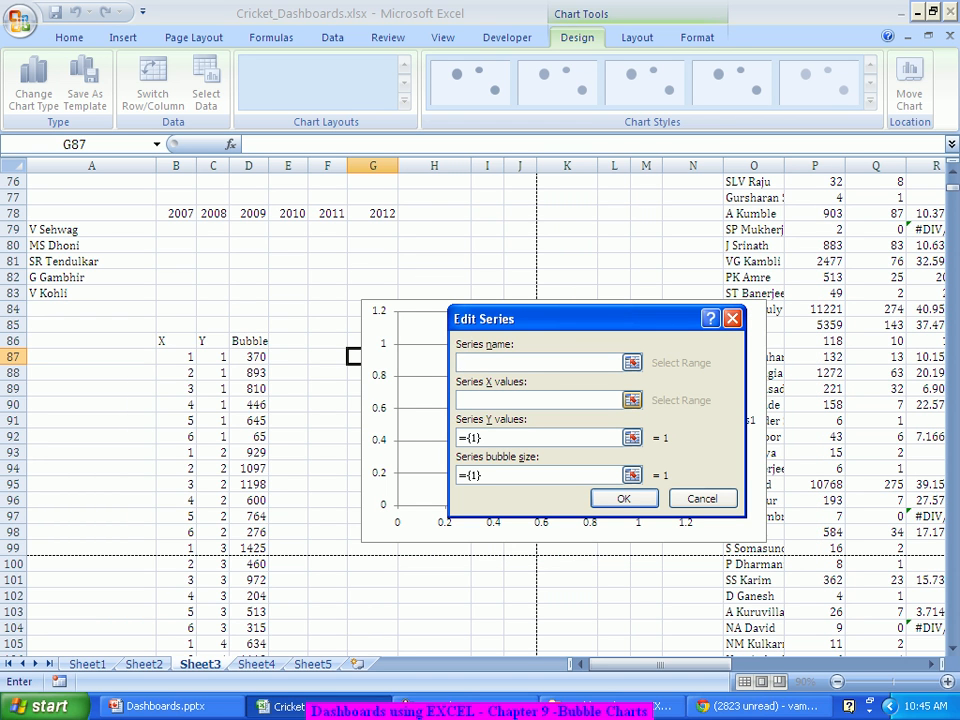
left_click(632, 400)
left_click(176, 357)
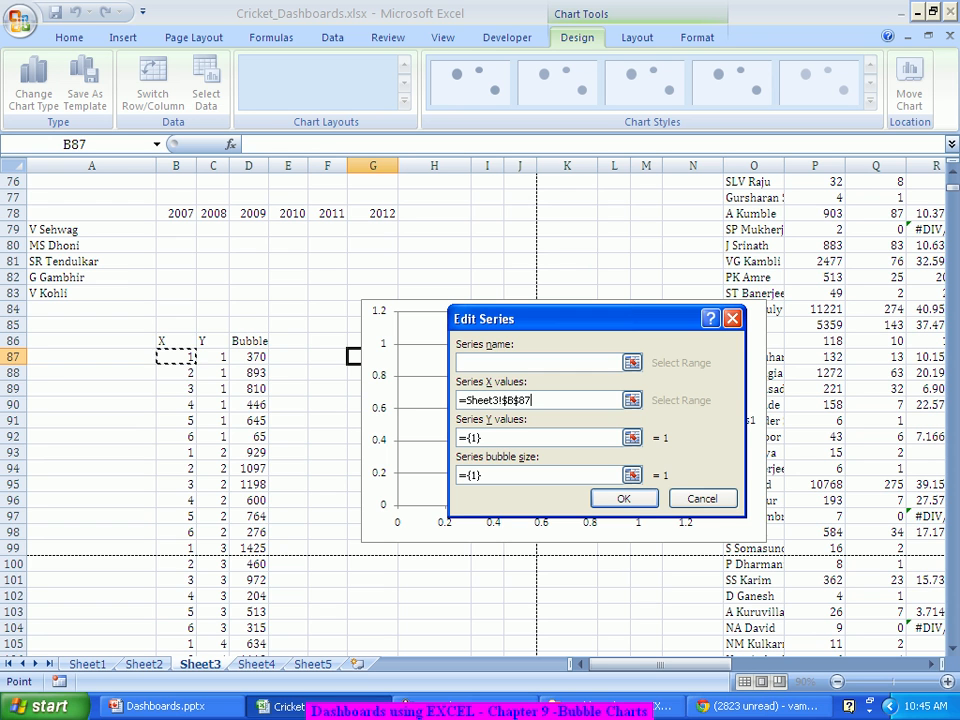
key("ctrl+shift+Down")
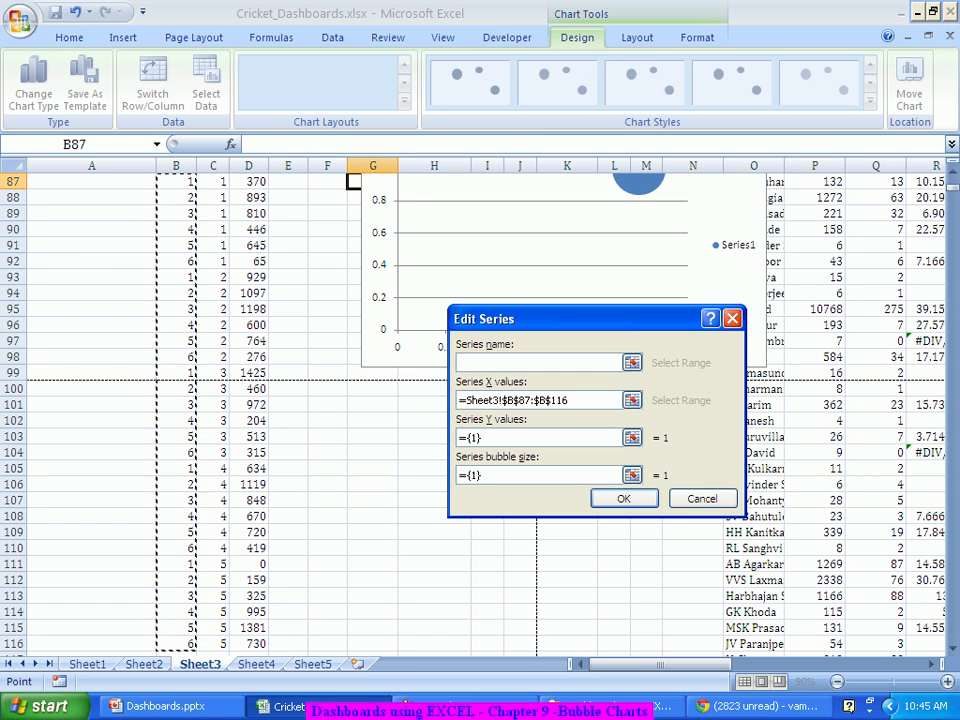
Set the new series' Y values to Sheet3!$C$87:$C$116
key("Tab")
key("BackSpace")
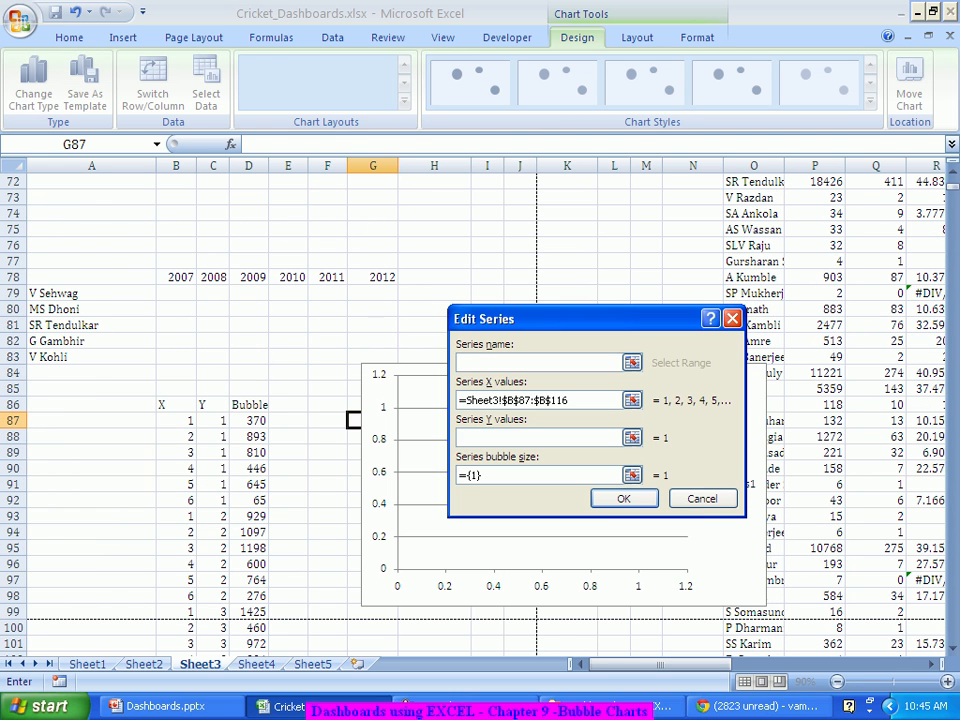
left_click(213, 421)
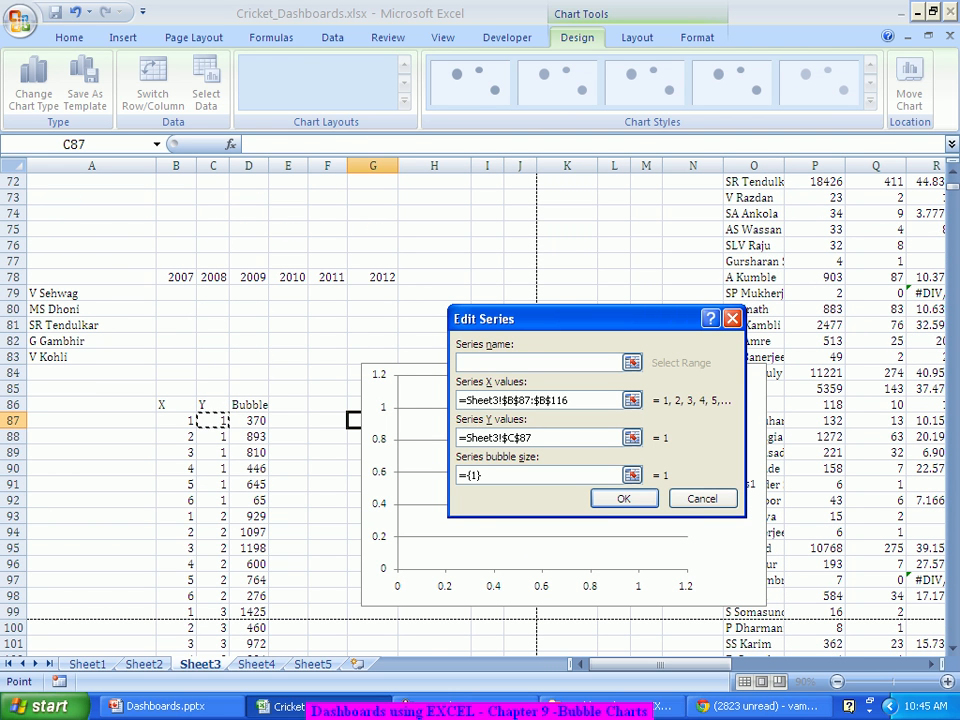
key("ctrl+shift+Down")
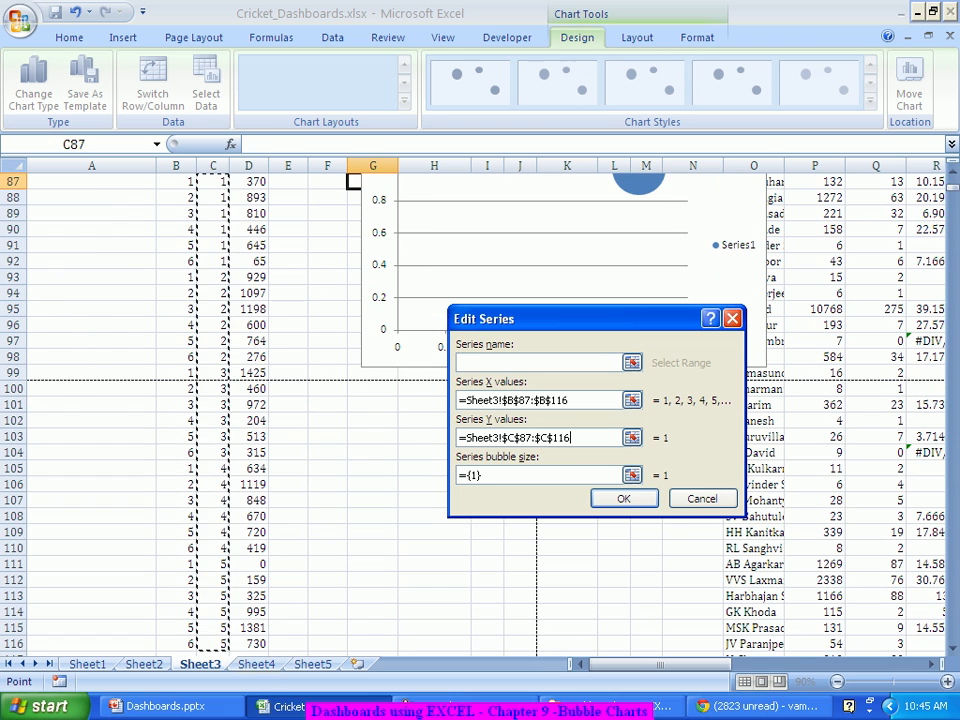
Set the series bubble size to Sheet3!$D$87:$D$116 and accept the chart's data source
key("Tab")
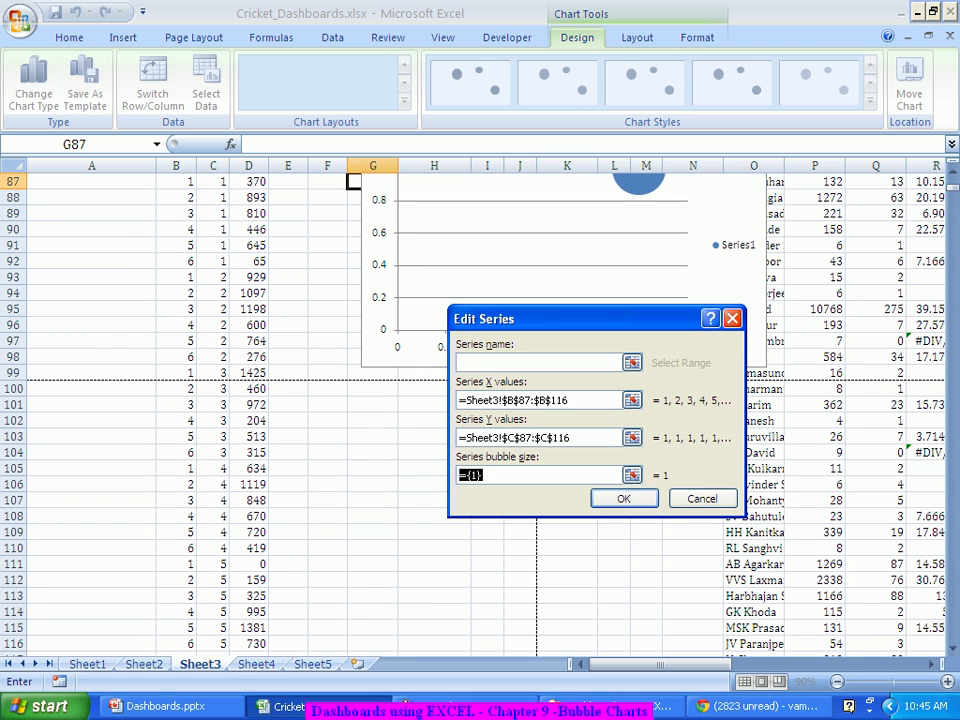
key("BackSpace")
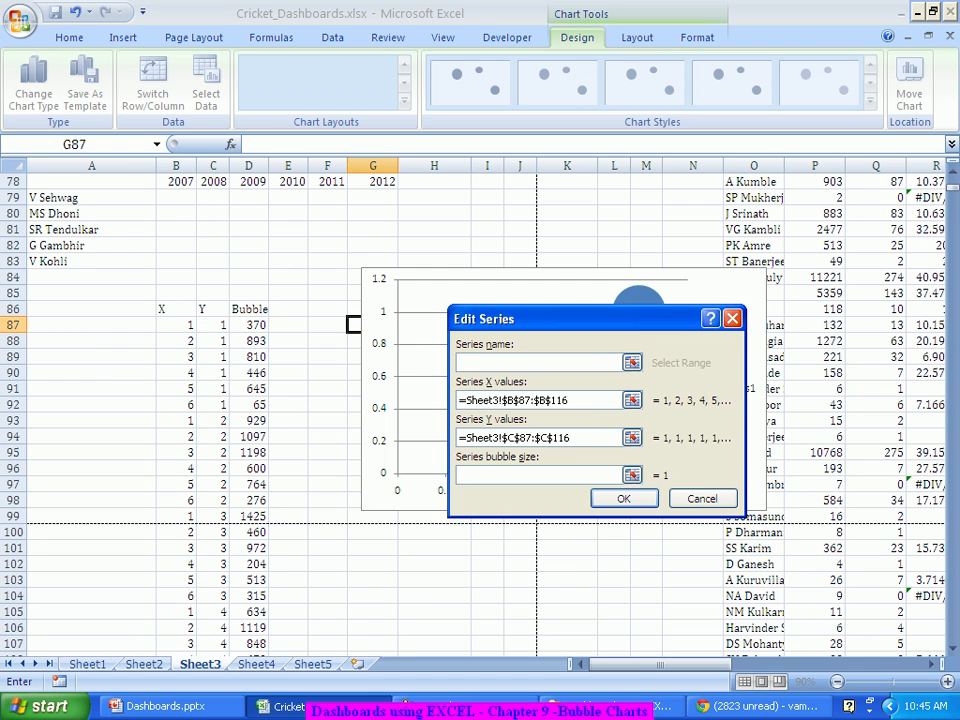
left_click(249, 325)
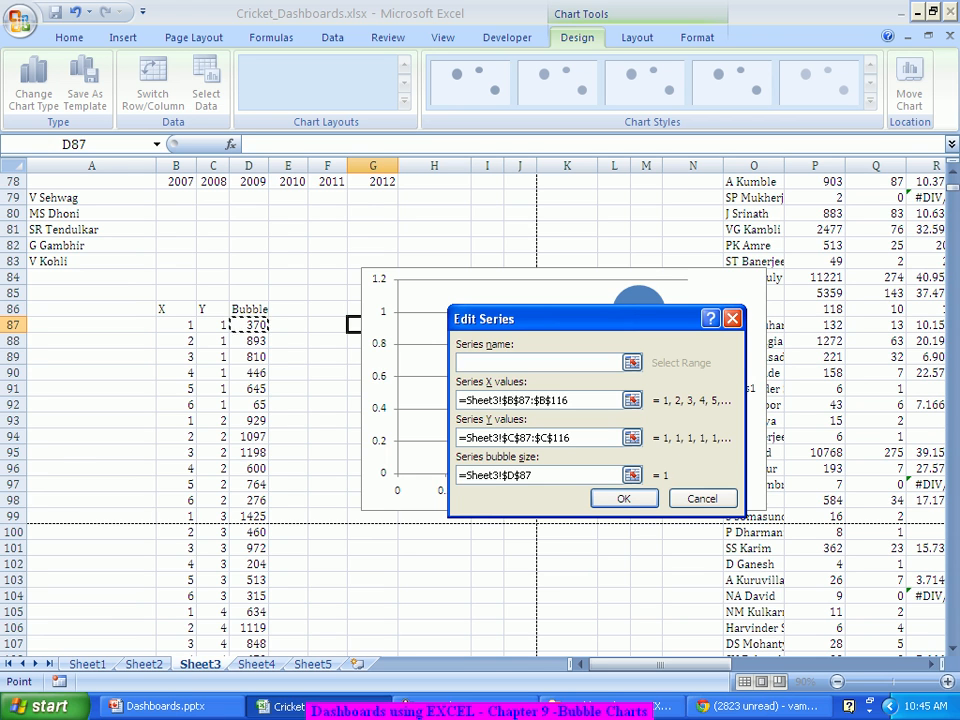
key("ctrl+shift+Down")
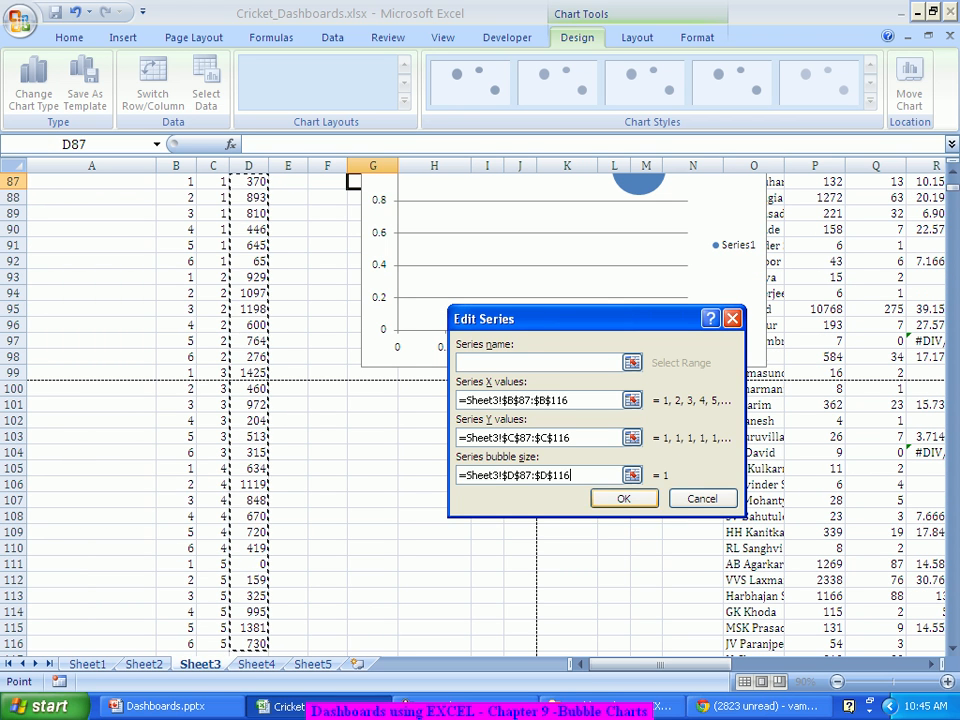
key("Return")
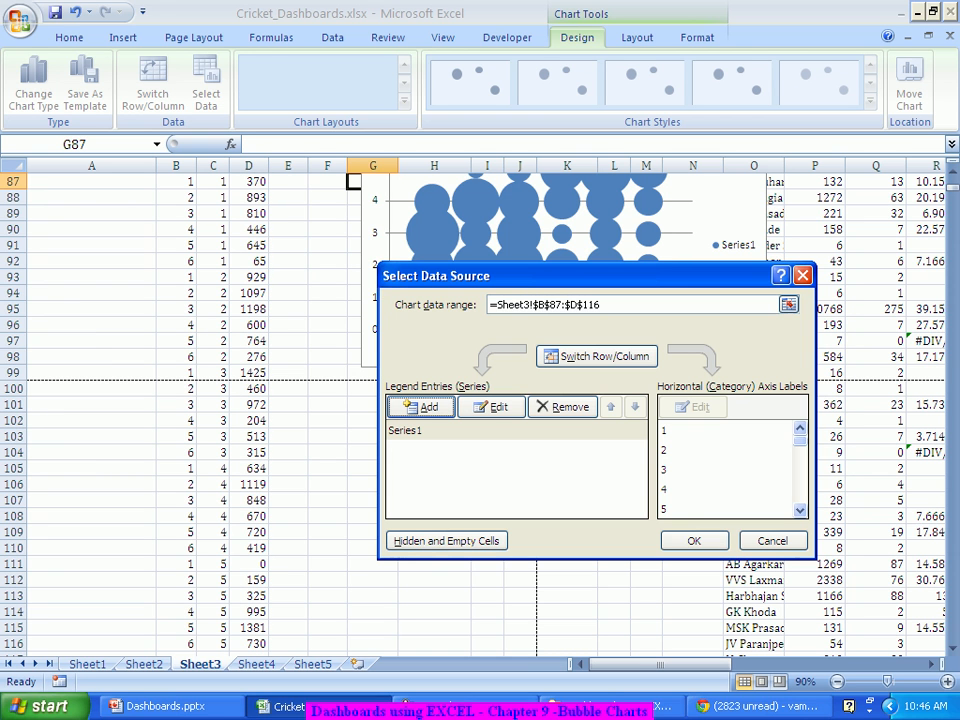
key("Return")
Delete the Series1 legend from the bubble chart
scroll(480, 410, "up", 2)
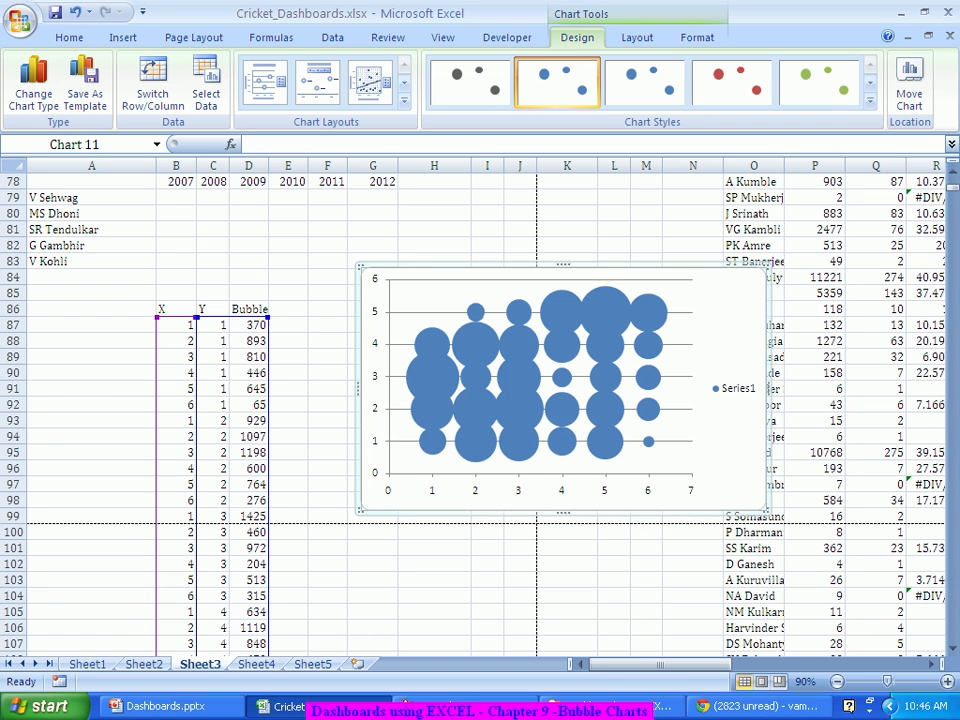
left_click(737, 388)
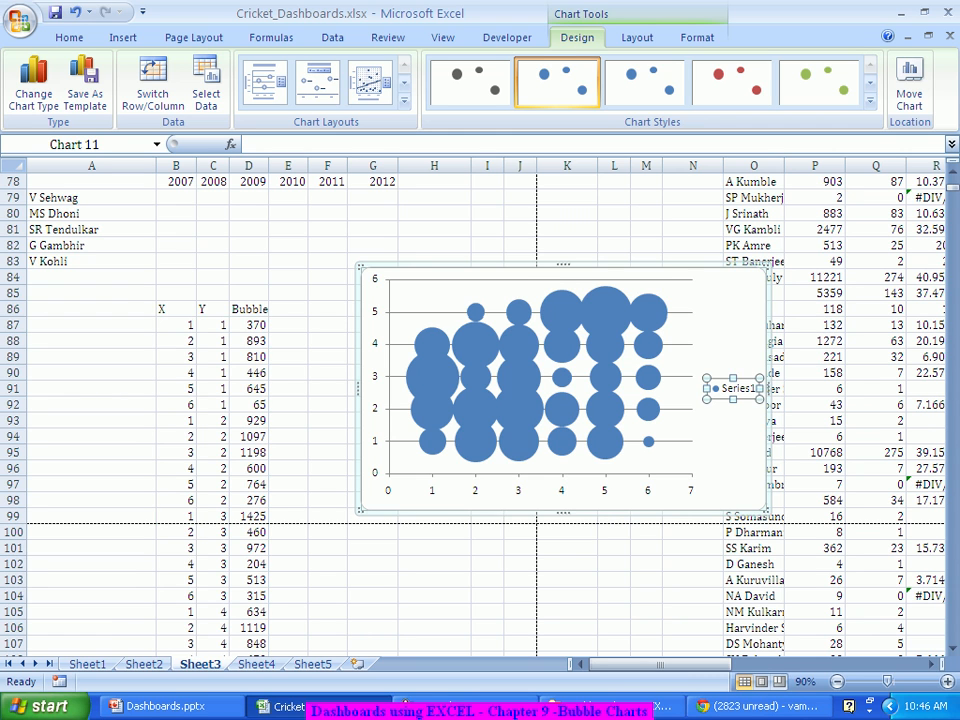
key("Delete")
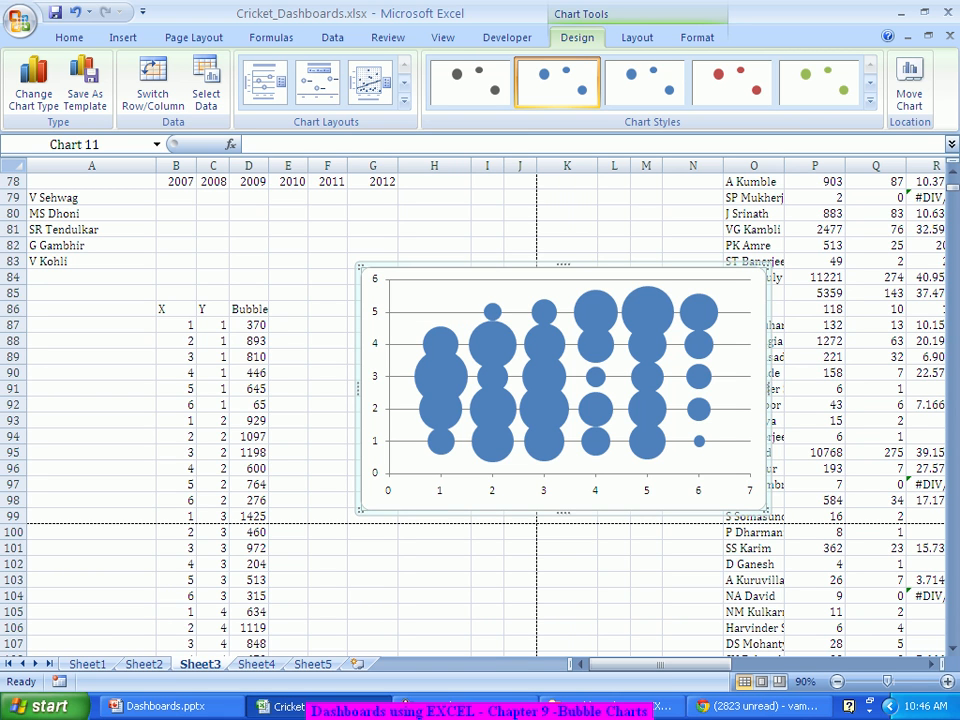
Format the bubble chart's vertical axis to show its values in reverse order
left_click(376, 376)
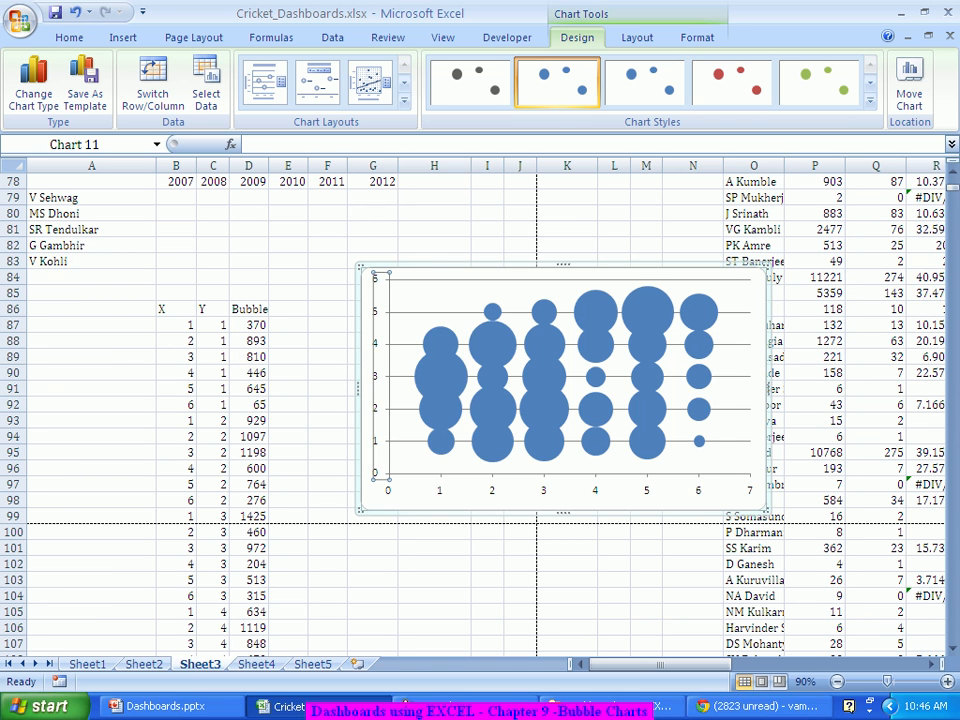
right_click(377, 306)
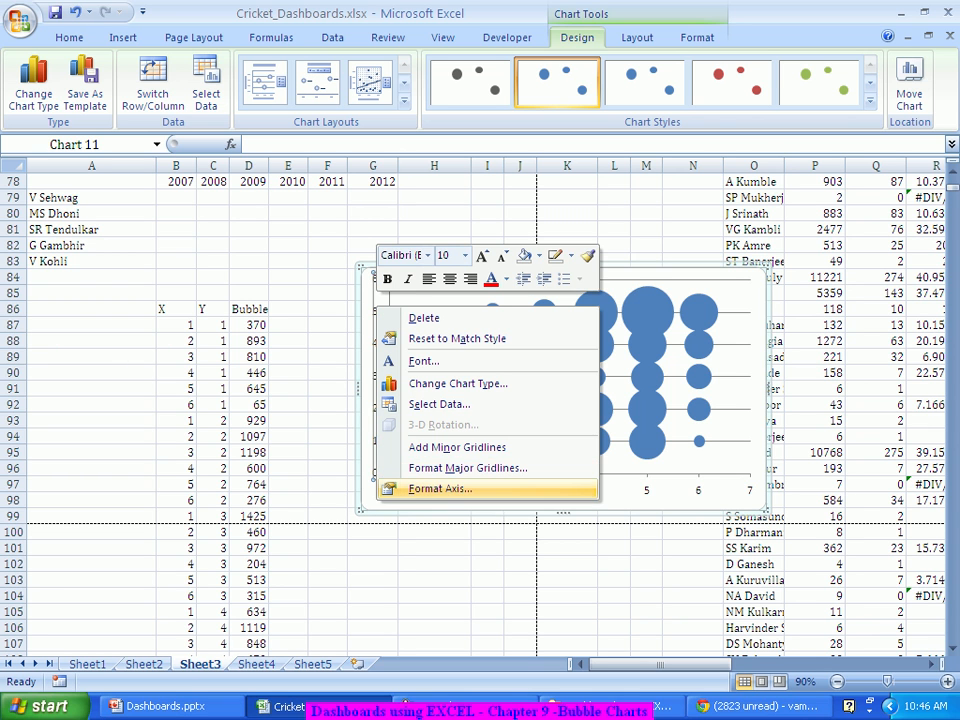
left_click(440, 488)
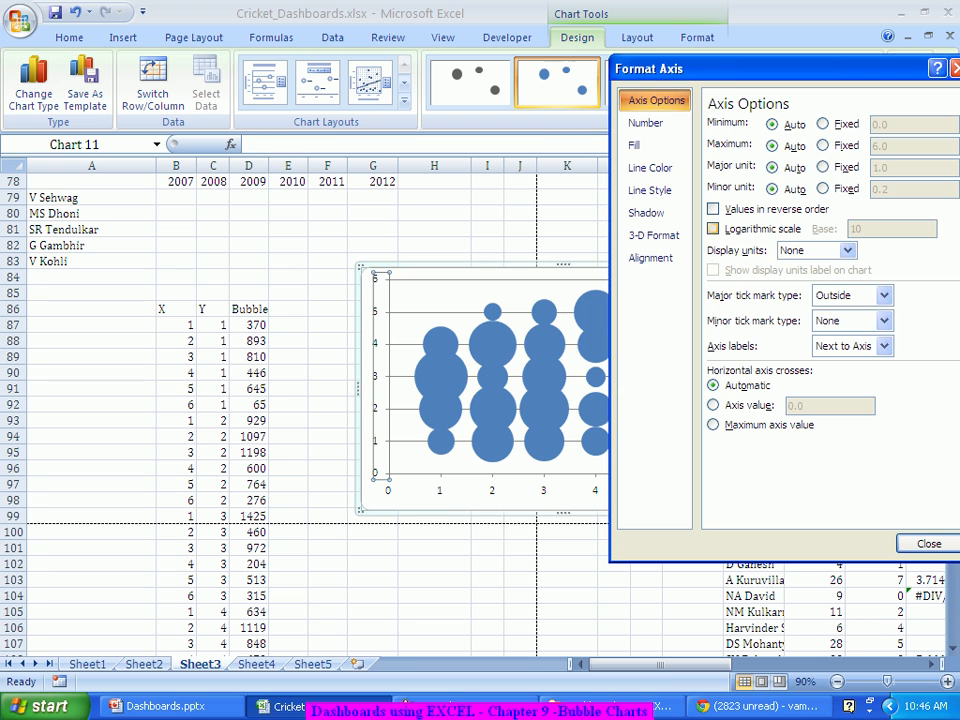
left_click(713, 209)
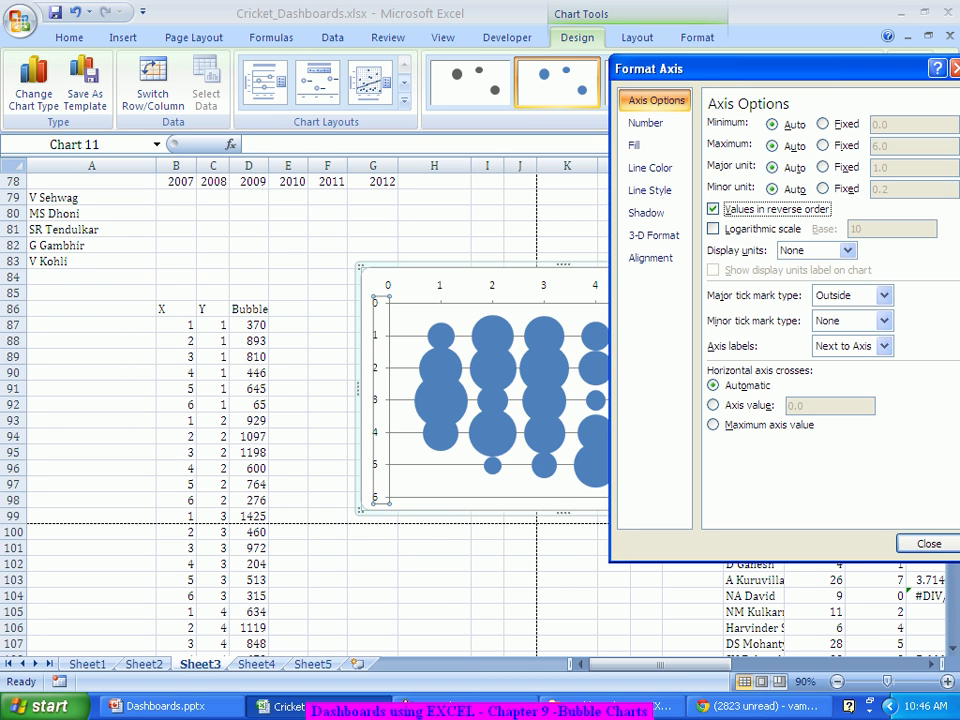
Fix the vertical axis minimum at 0.0 and its maximum at 5
left_click(823, 124)
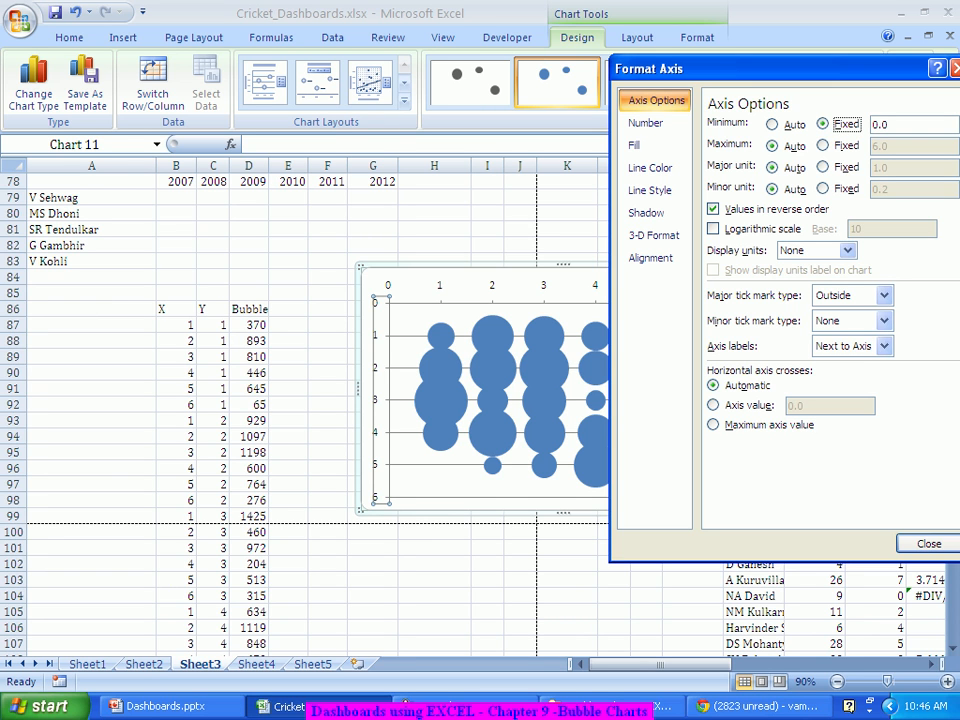
left_click(823, 145)
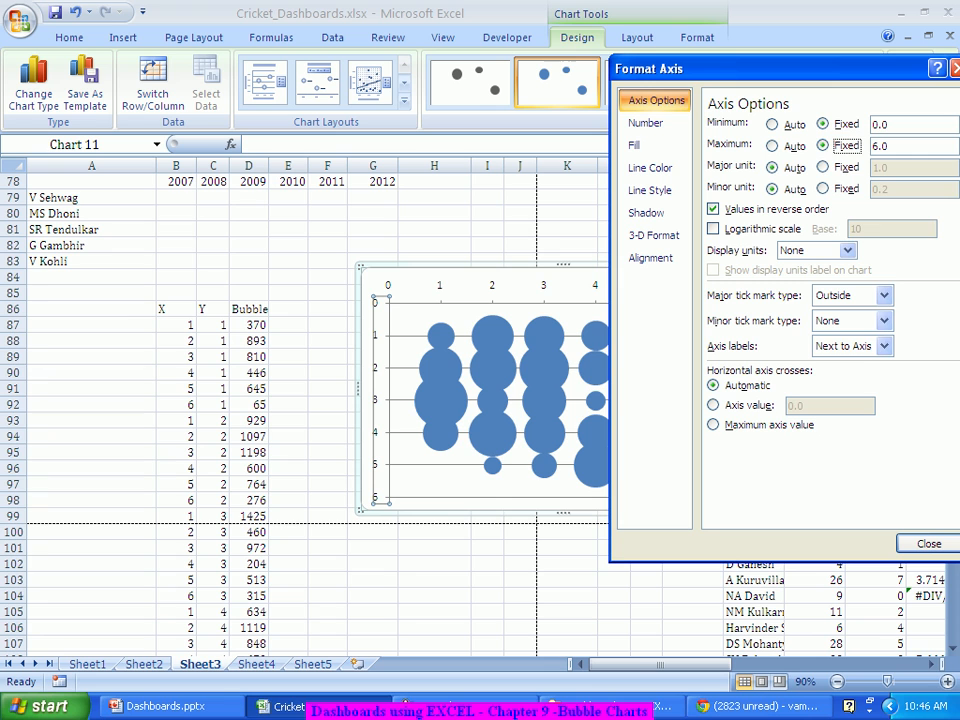
key("Tab")
type("5")
key("Tab")
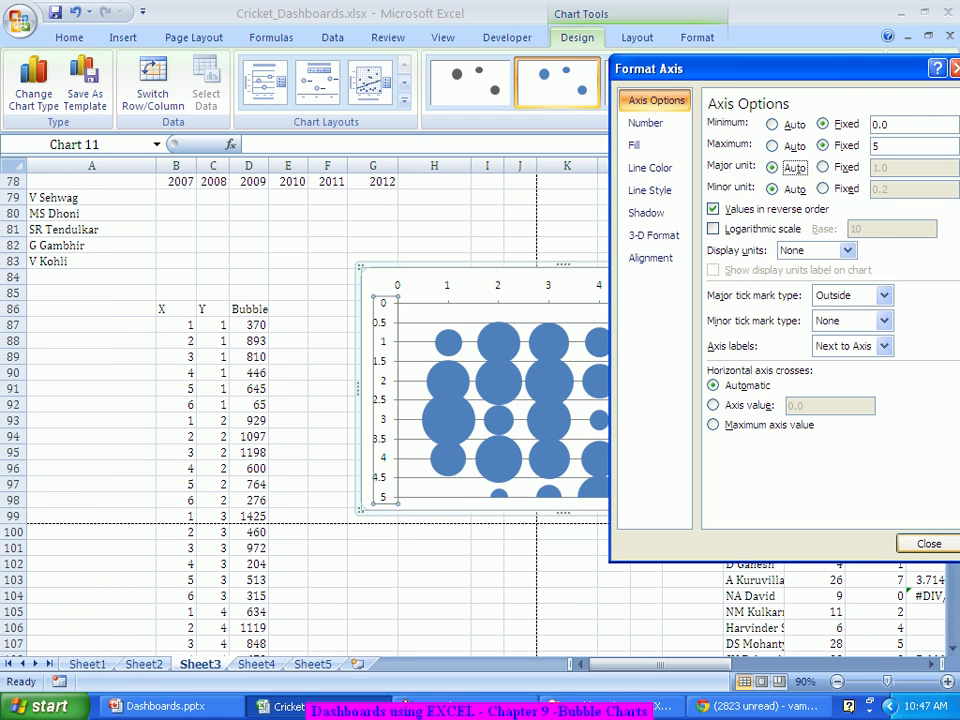
Fix the bubble chart's horizontal axis minimum at 0.0 and its maximum at 6
left_click(929, 543)
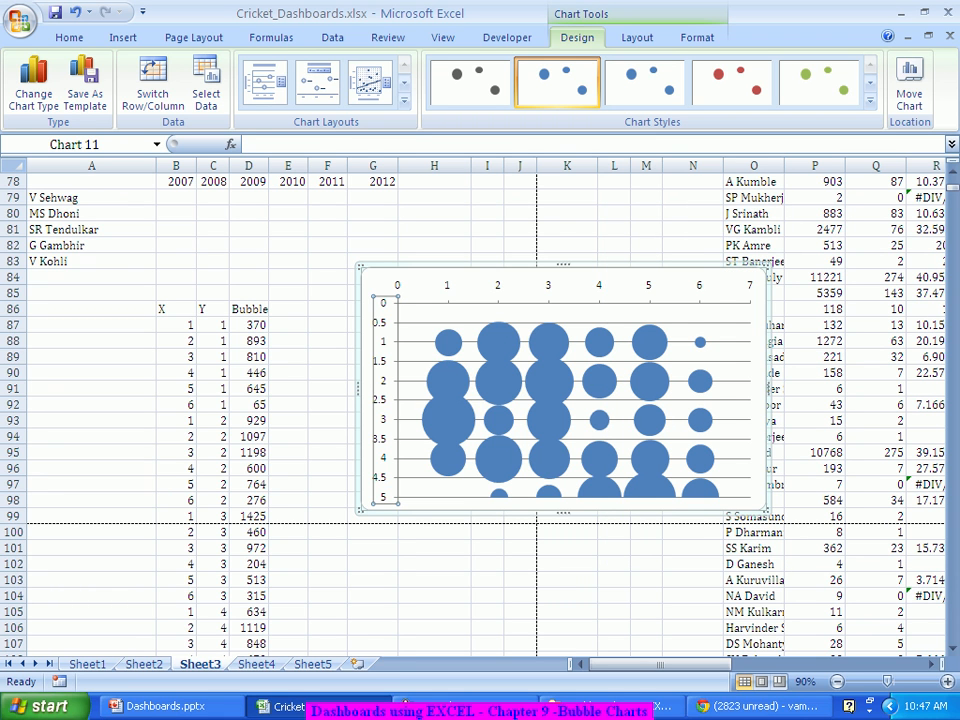
left_click(549, 286)
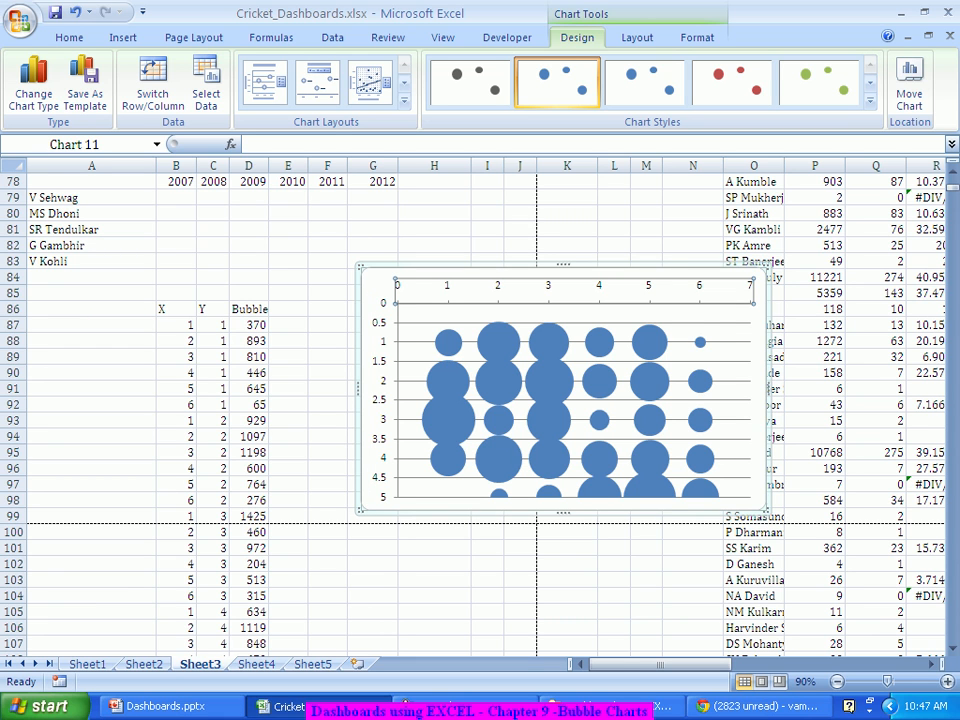
right_click(699, 289)
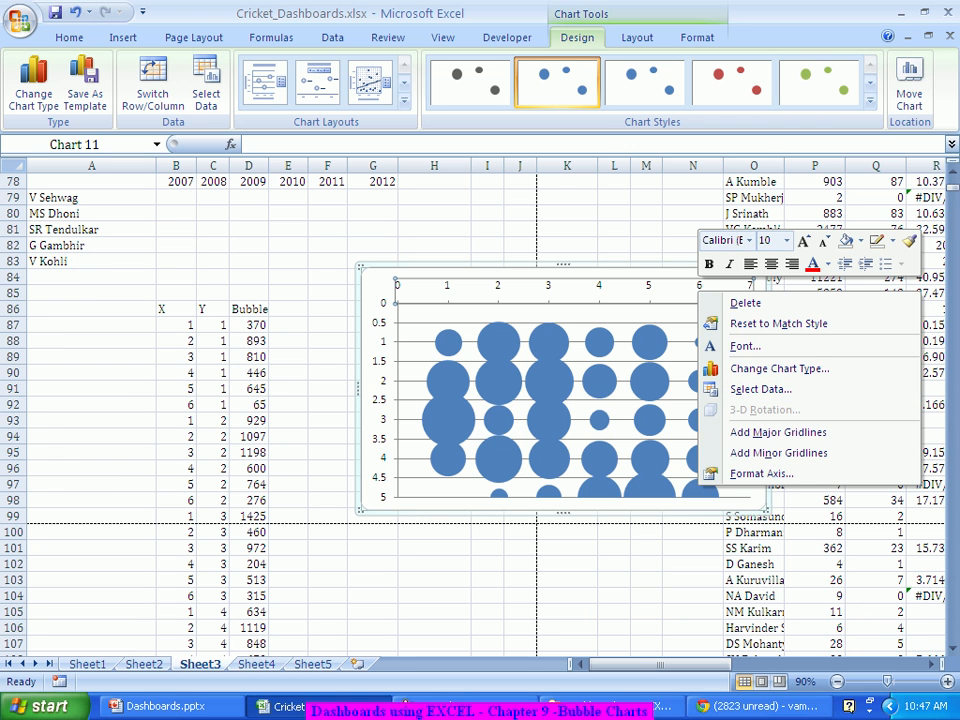
left_click(760, 474)
left_click(822, 124)
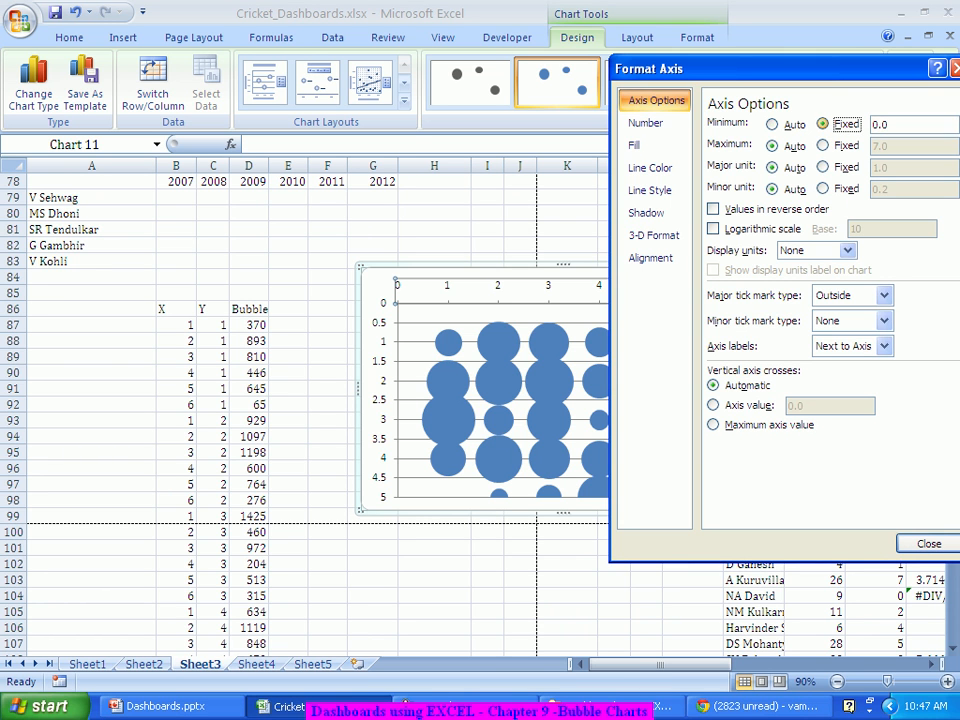
left_click(822, 145)
key("Tab")
type("6")
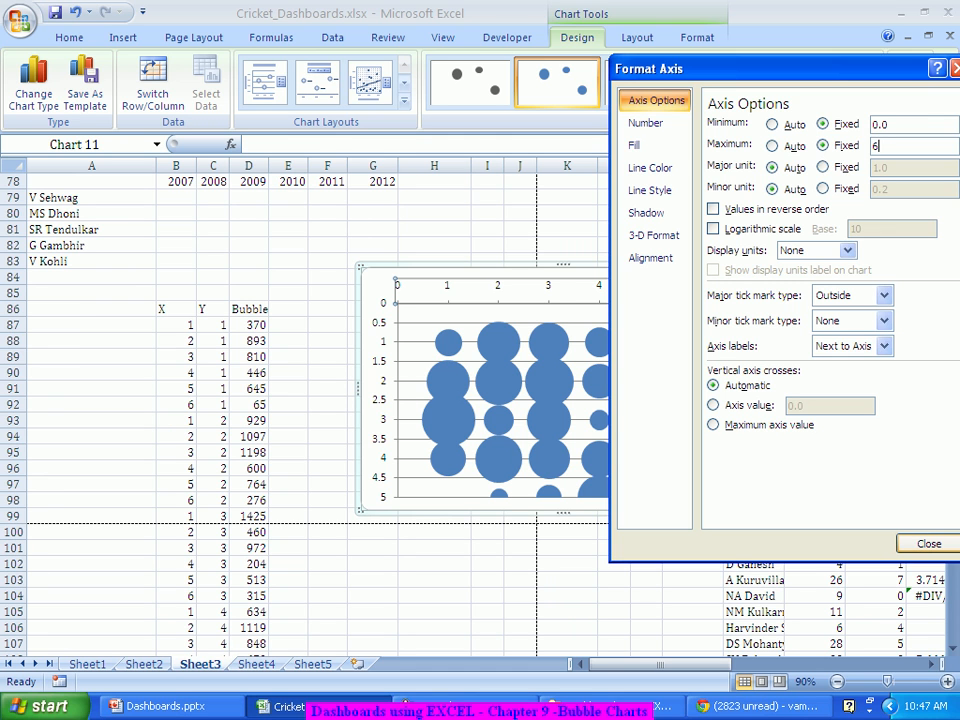
left_click(929, 544)
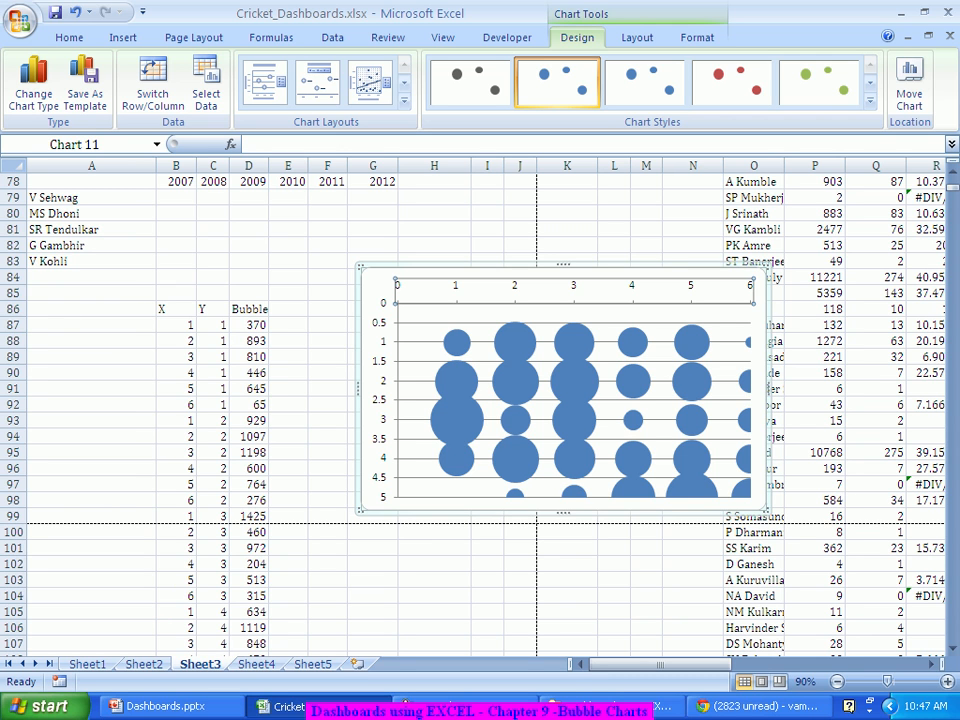
Remove the primary horizontal gridlines from the bubble chart
left_click(600, 273)
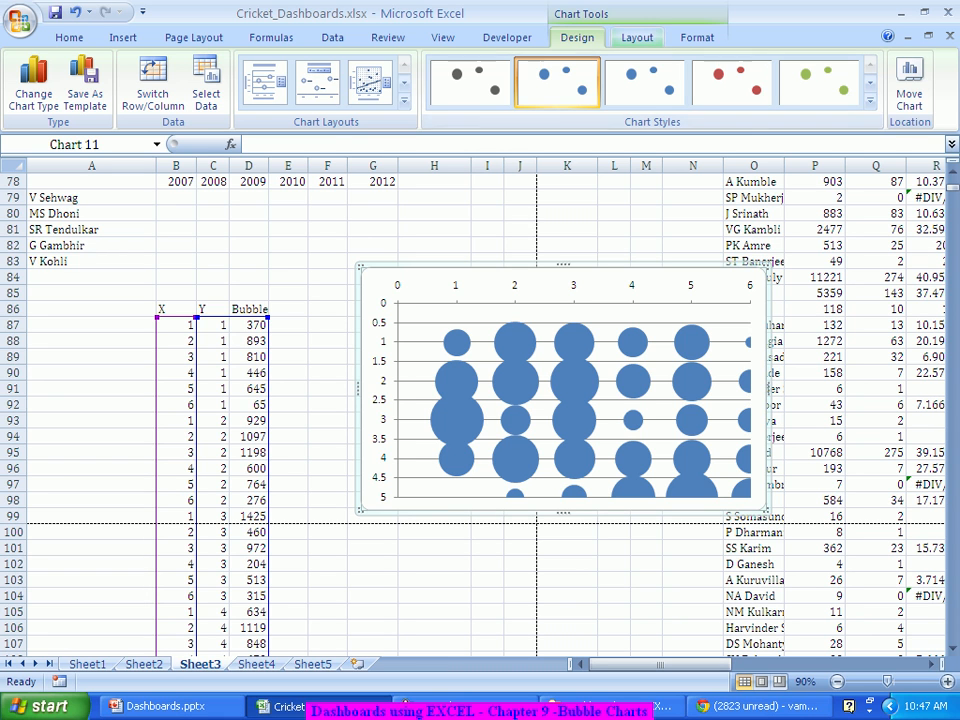
left_click(637, 37)
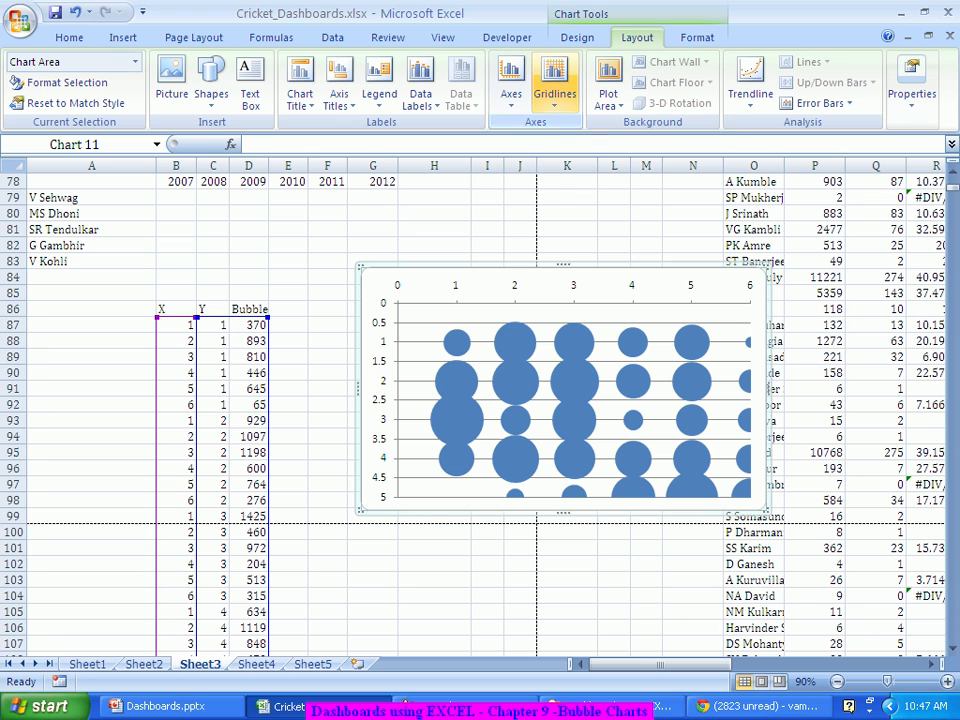
left_click(554, 85)
mouse_move(630, 126)
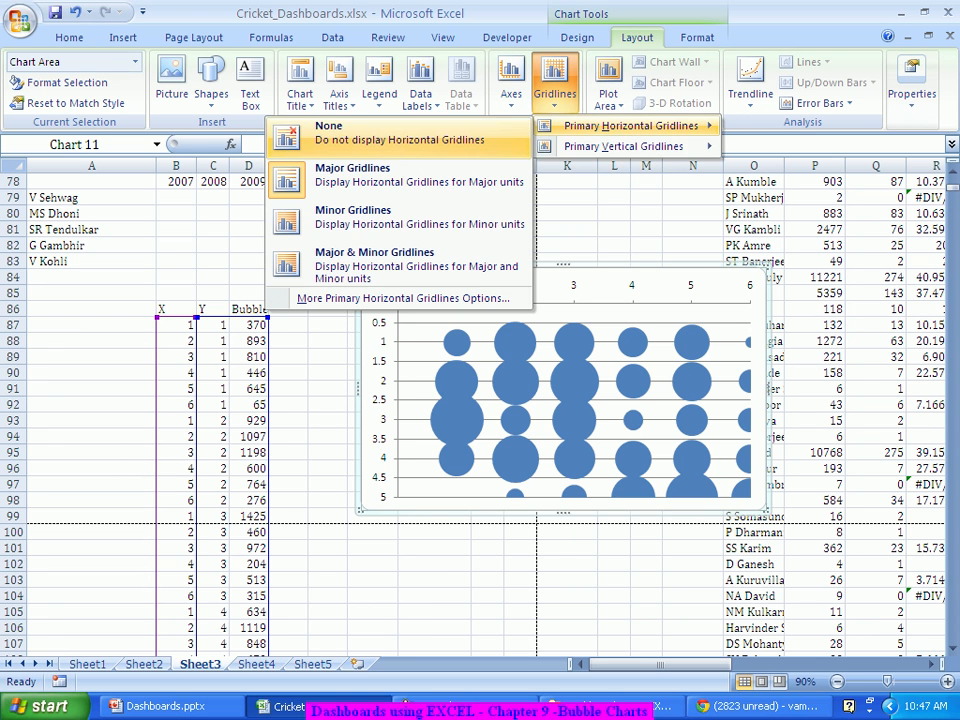
left_click(400, 133)
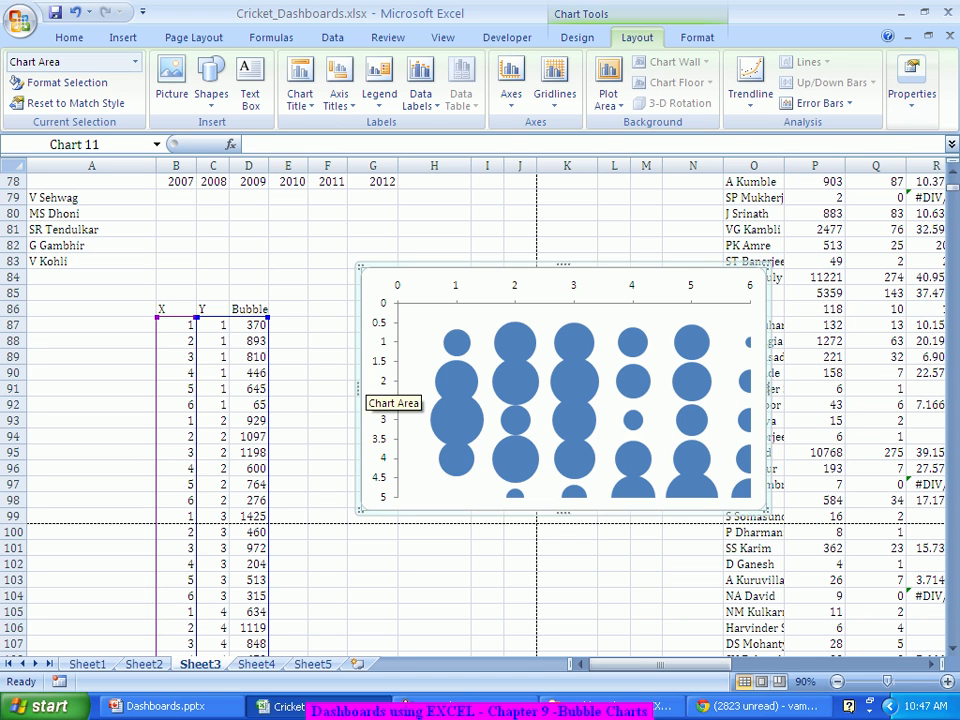
Delete the vertical axis and the horizontal axis from the bubble chart
left_click(383, 400)
key("Delete")
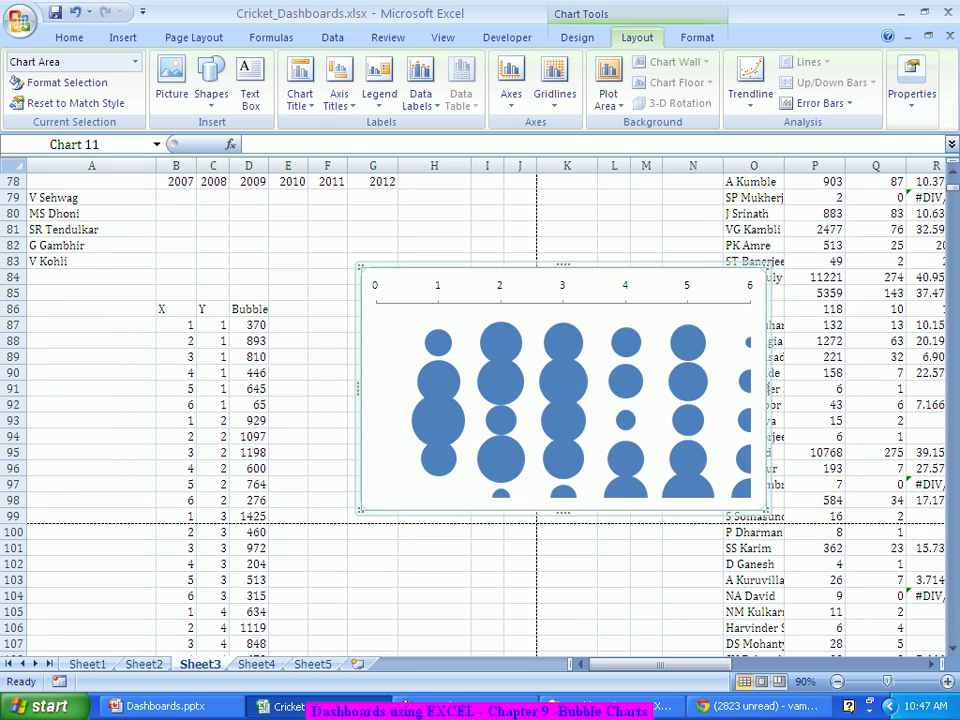
left_click(500, 300)
key("Delete")
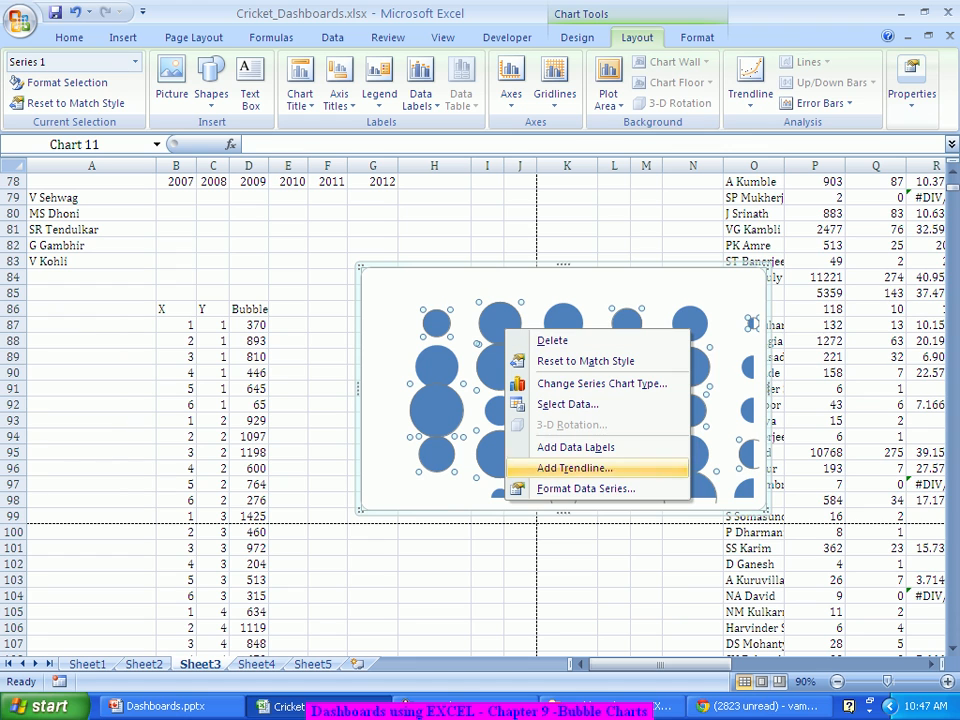
Scale the data series' bubble size to 10
left_click(585, 488)
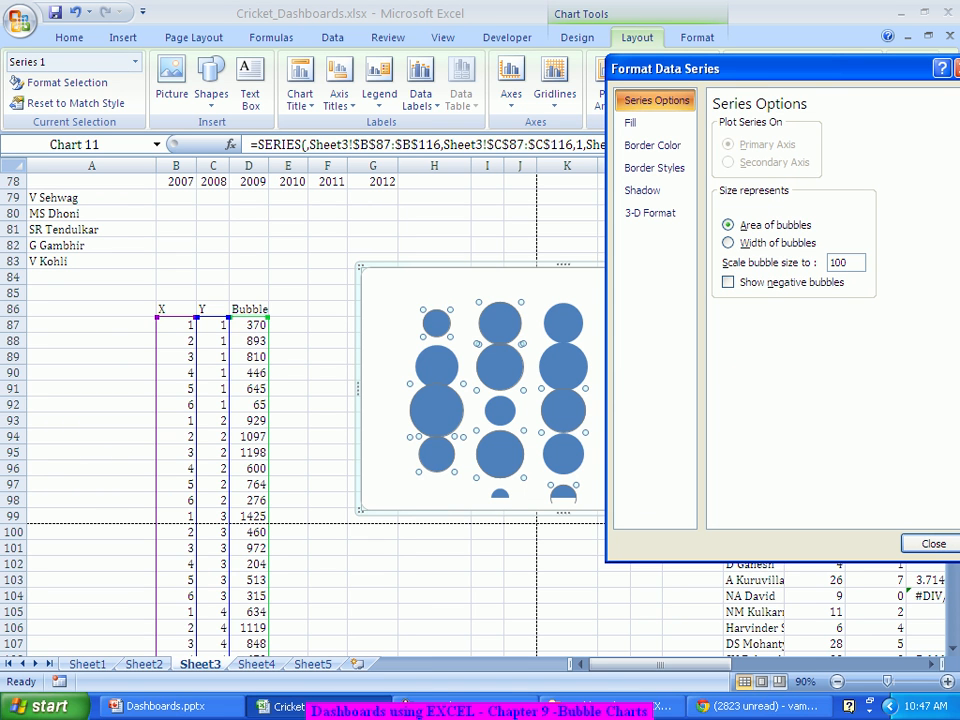
double_click(839, 263)
type("10")
key("Return")
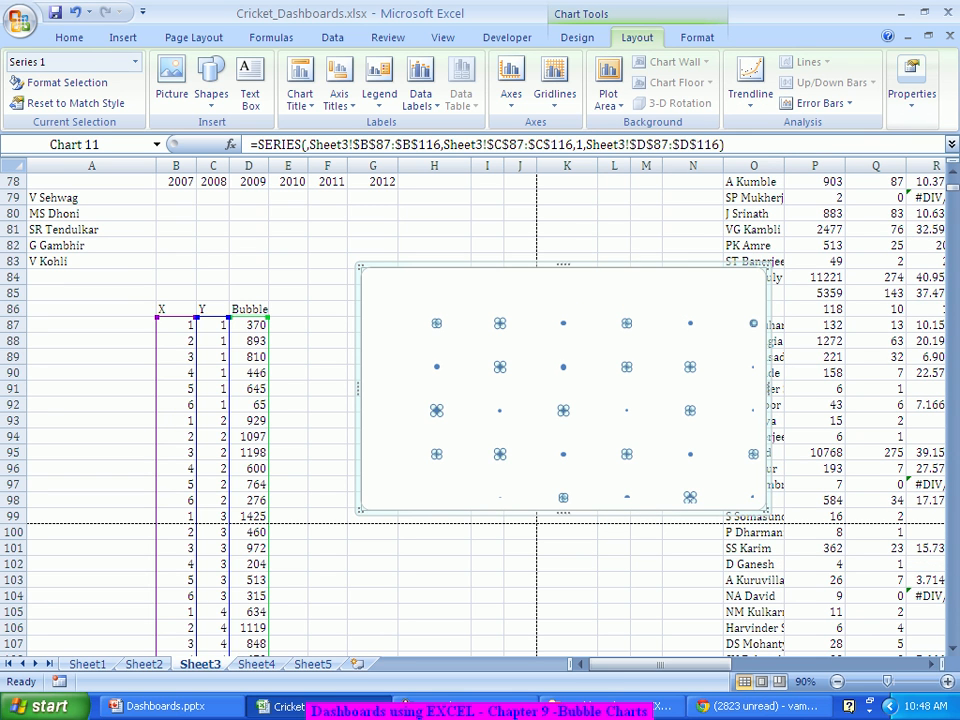
Move the bubble chart beside the player names and shrink it to span columns B to G and rows 79 to 83
left_click_drag(564, 286, 353, 202)
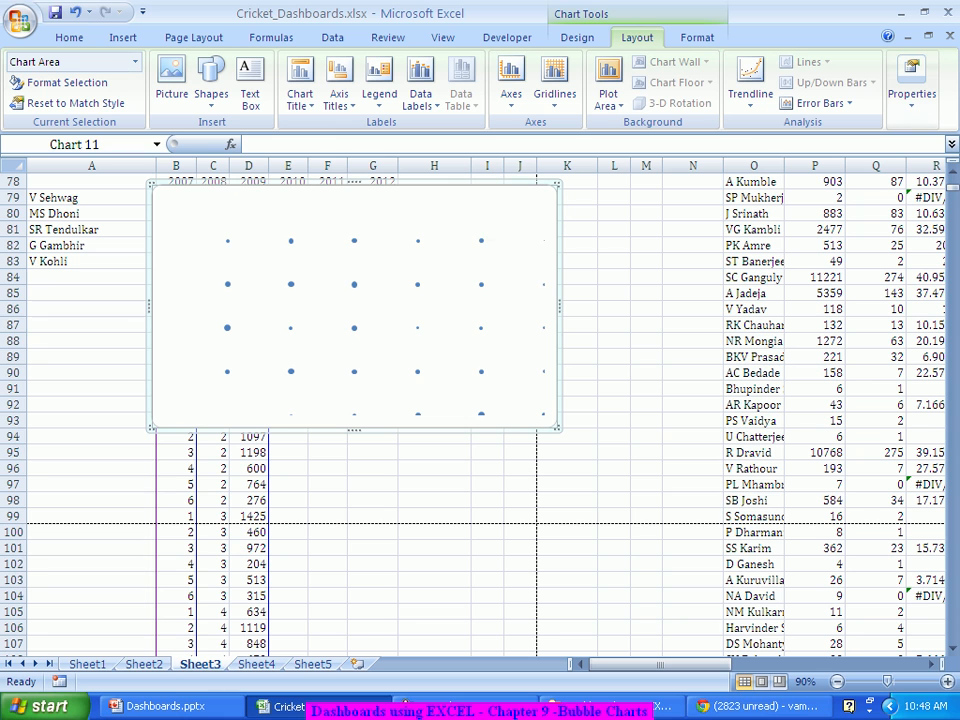
left_click_drag(565, 308, 450, 262)
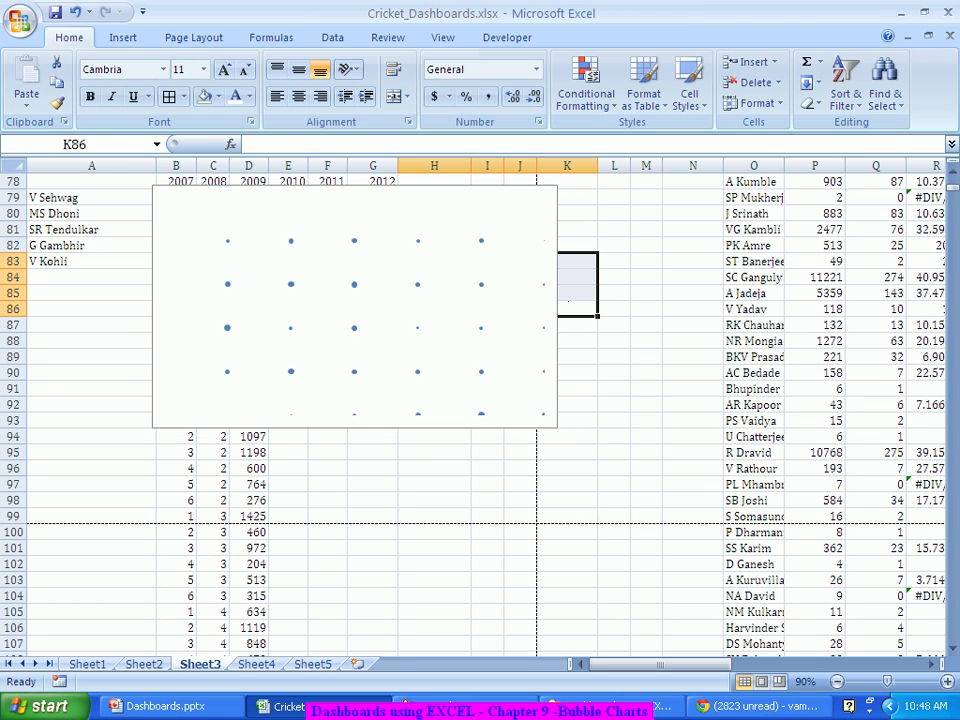
left_click(551, 303)
left_click_drag(559, 306, 398, 306)
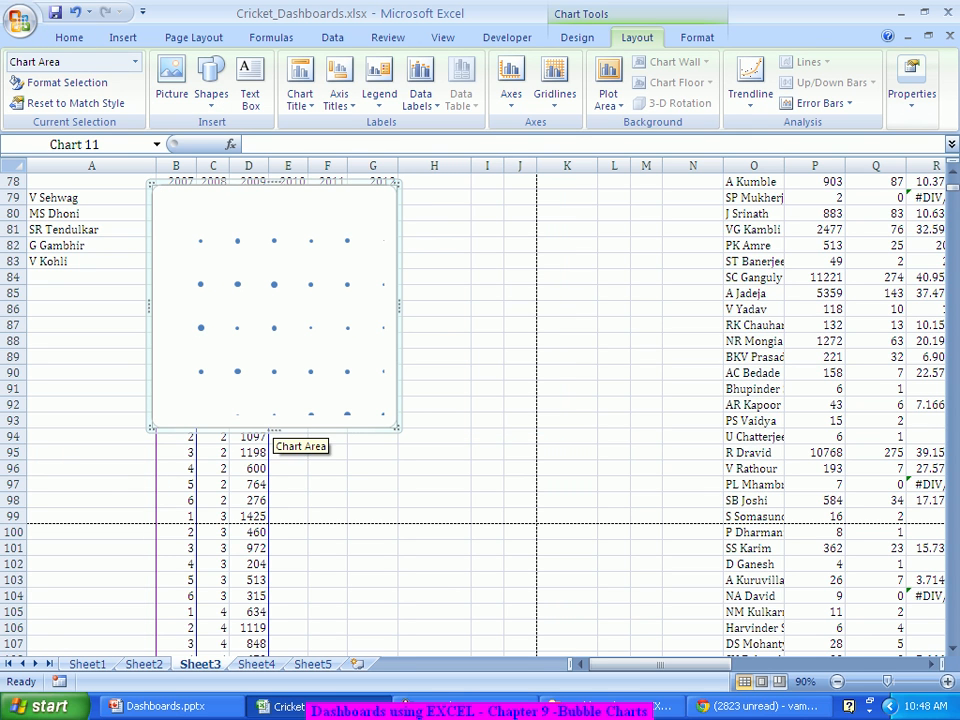
left_click_drag(274, 430, 274, 268)
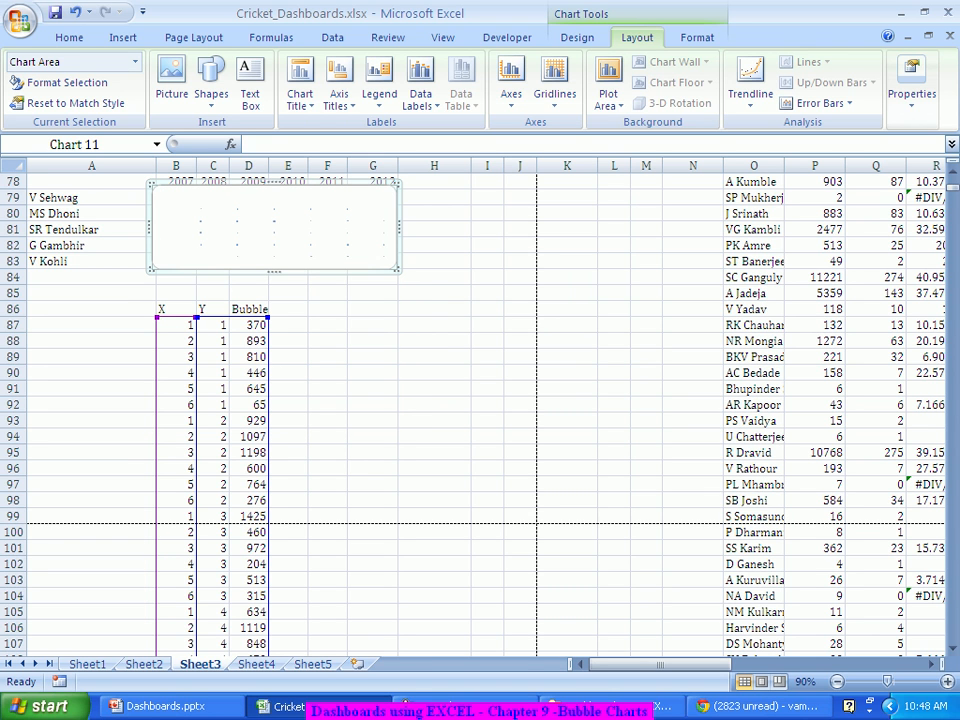
left_click(487, 421)
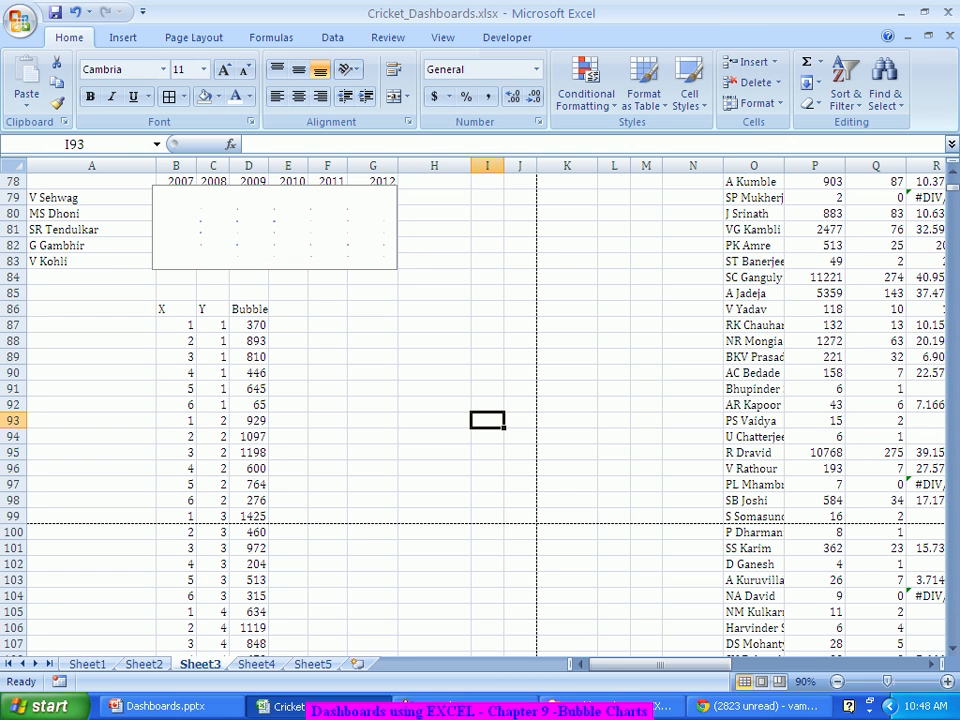
Scale the data series' bubble size to 20
left_click(947, 682)
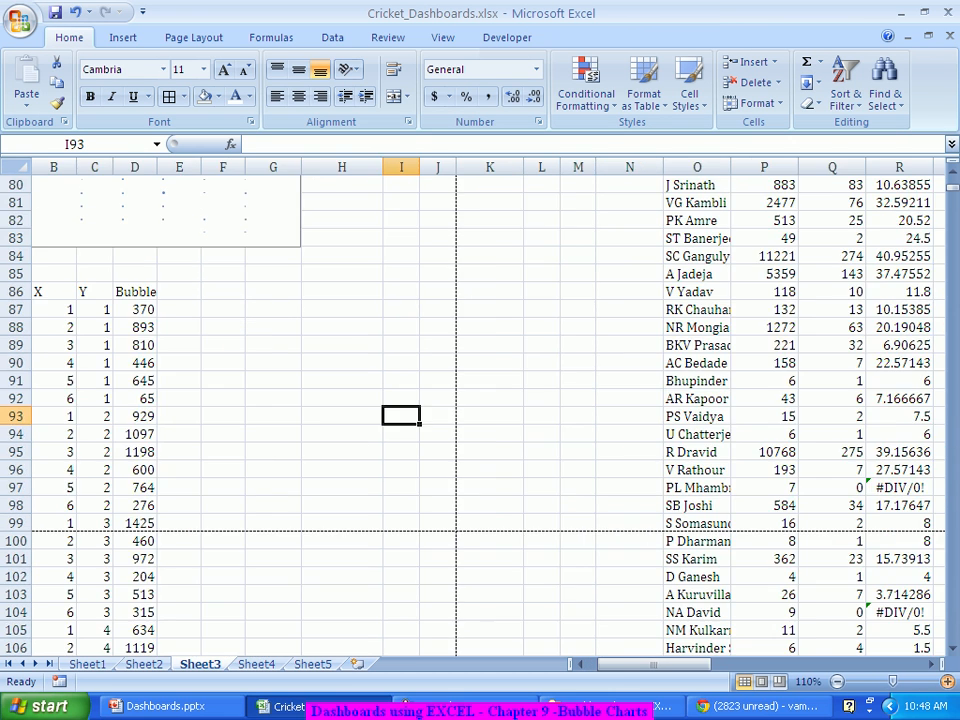
left_click(947, 682)
left_click_drag(667, 664, 650, 664)
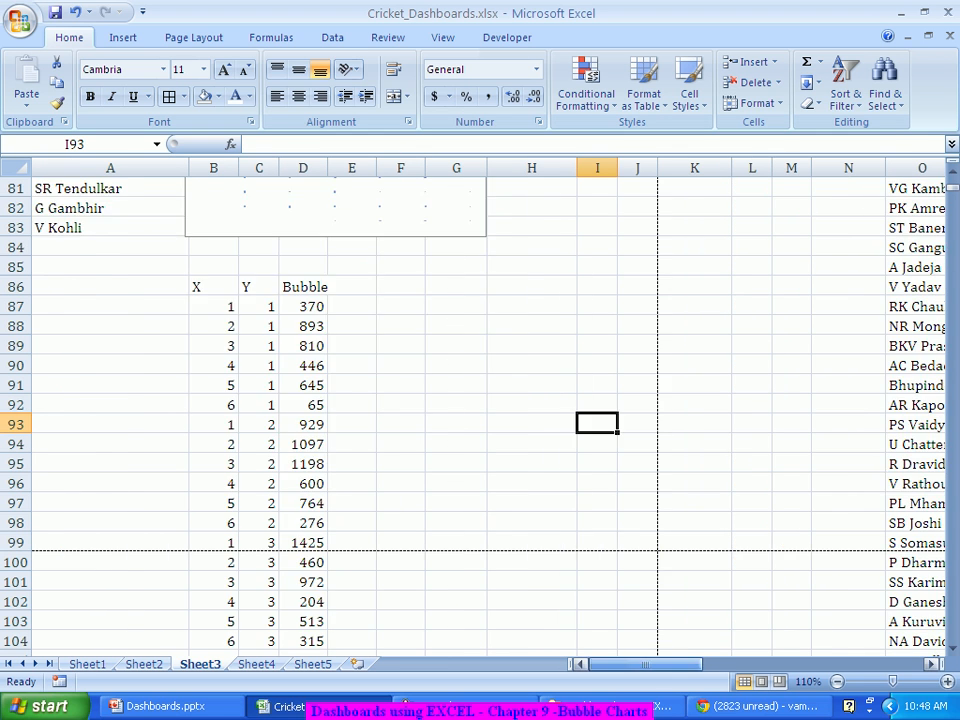
scroll(480, 410, "up", 3)
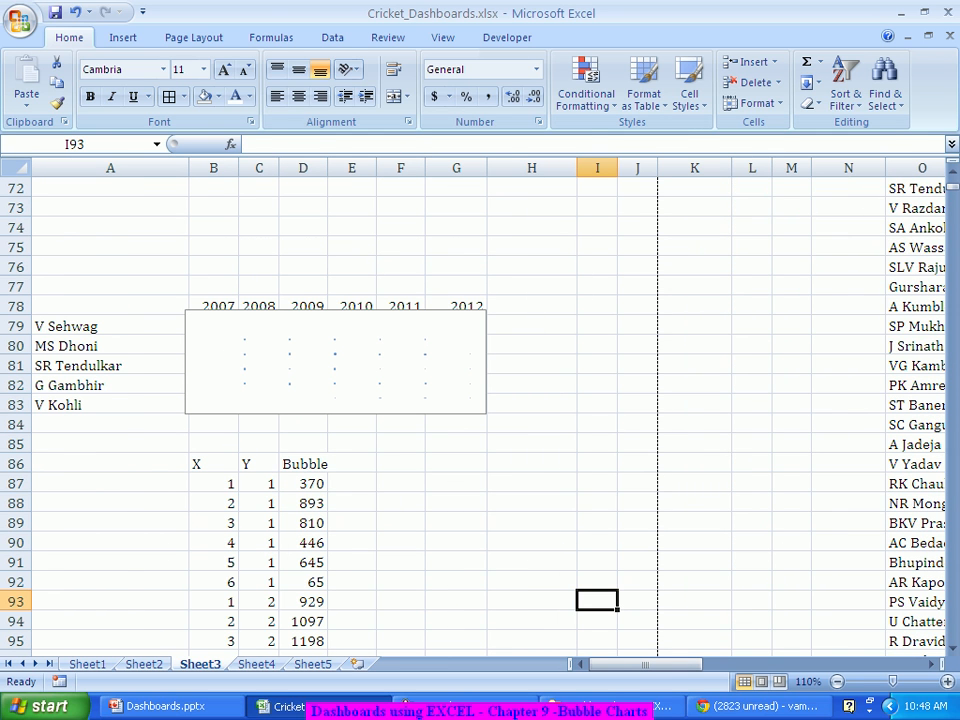
left_click(335, 354)
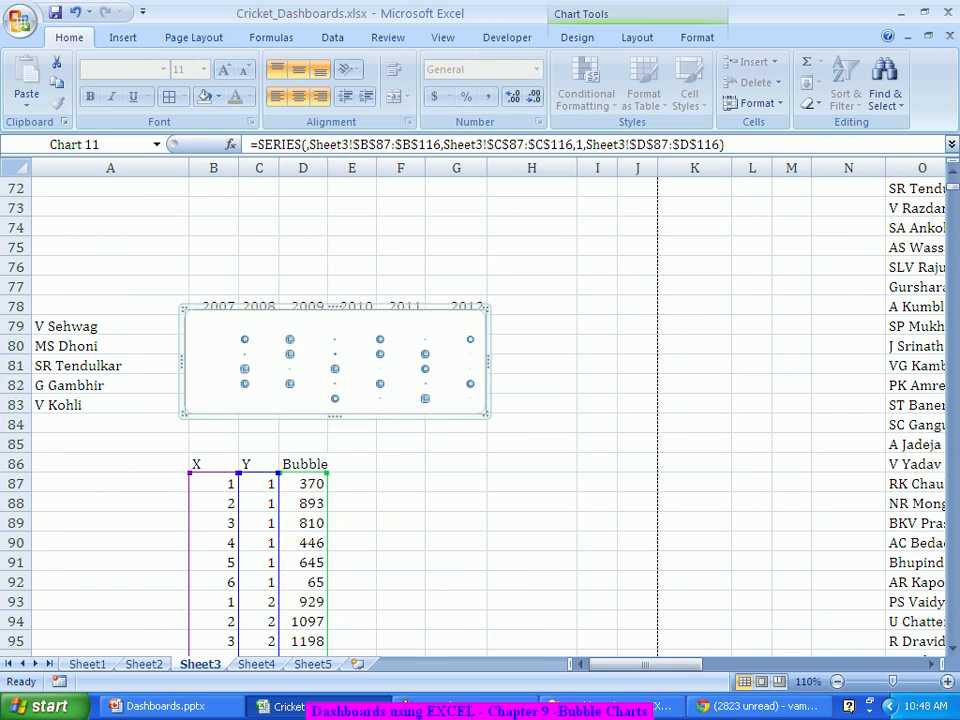
right_click(335, 370)
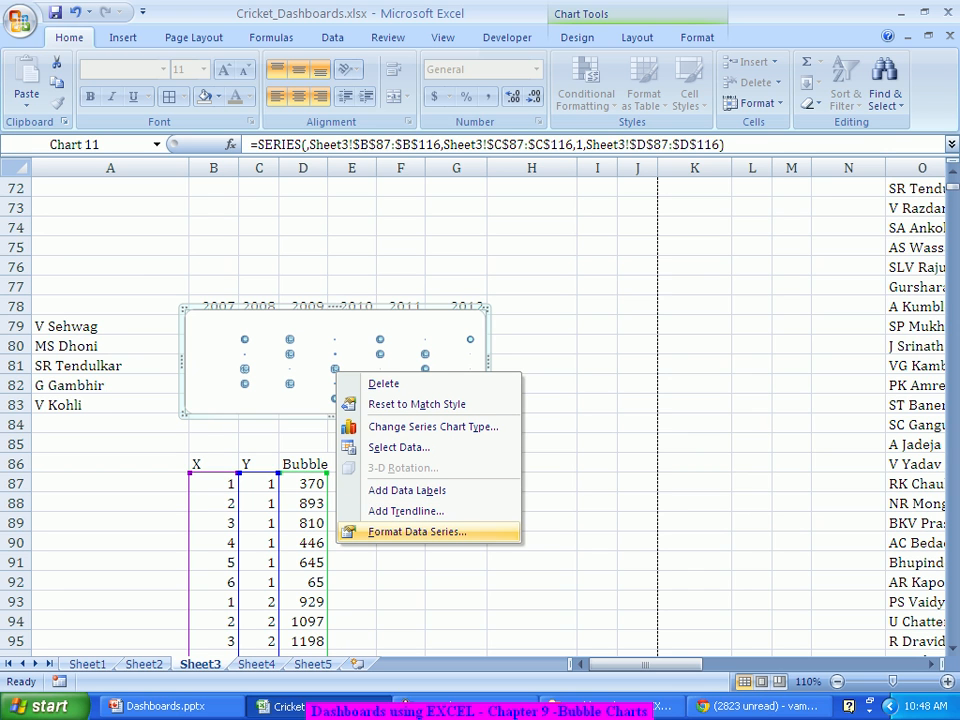
left_click(417, 531)
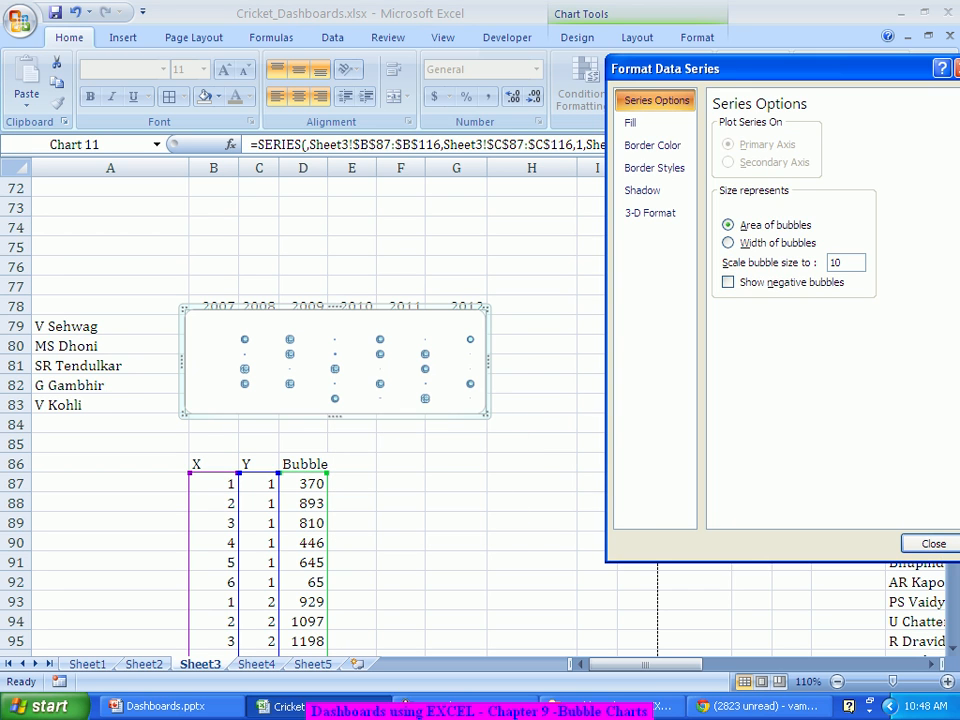
type("20")
key("Return")
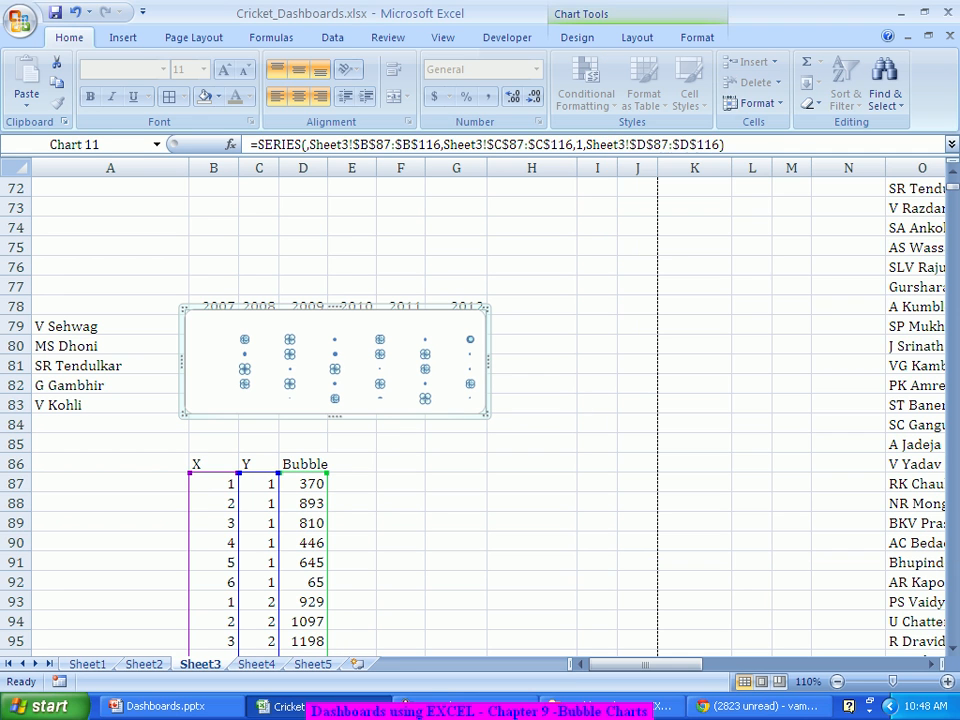
left_click(597, 424)
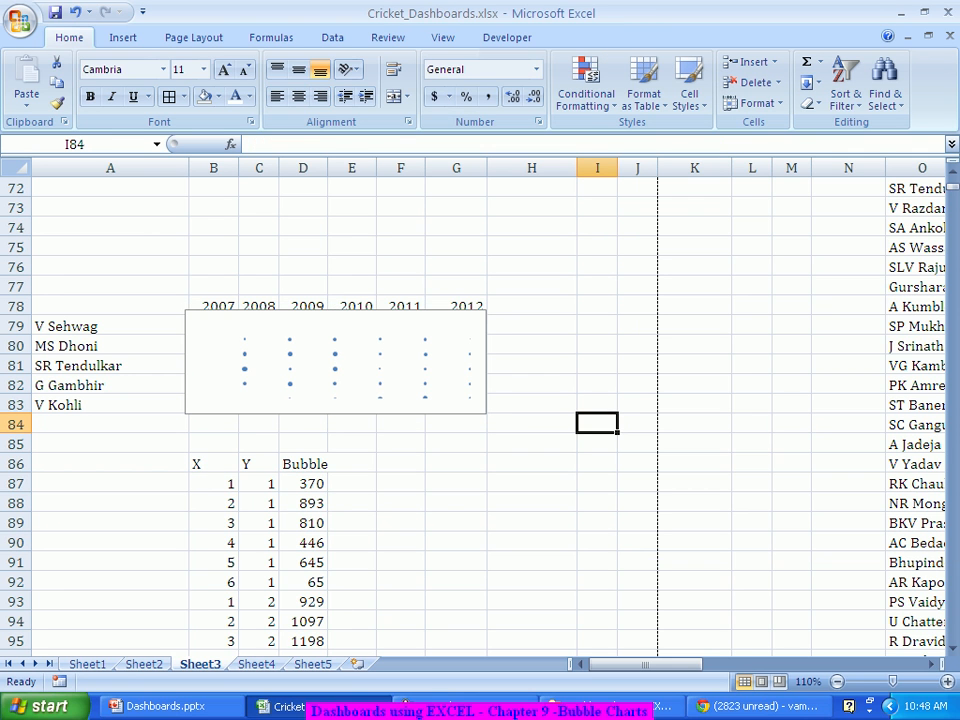
Scale the data series' bubble size to 40
right_click(358, 356)
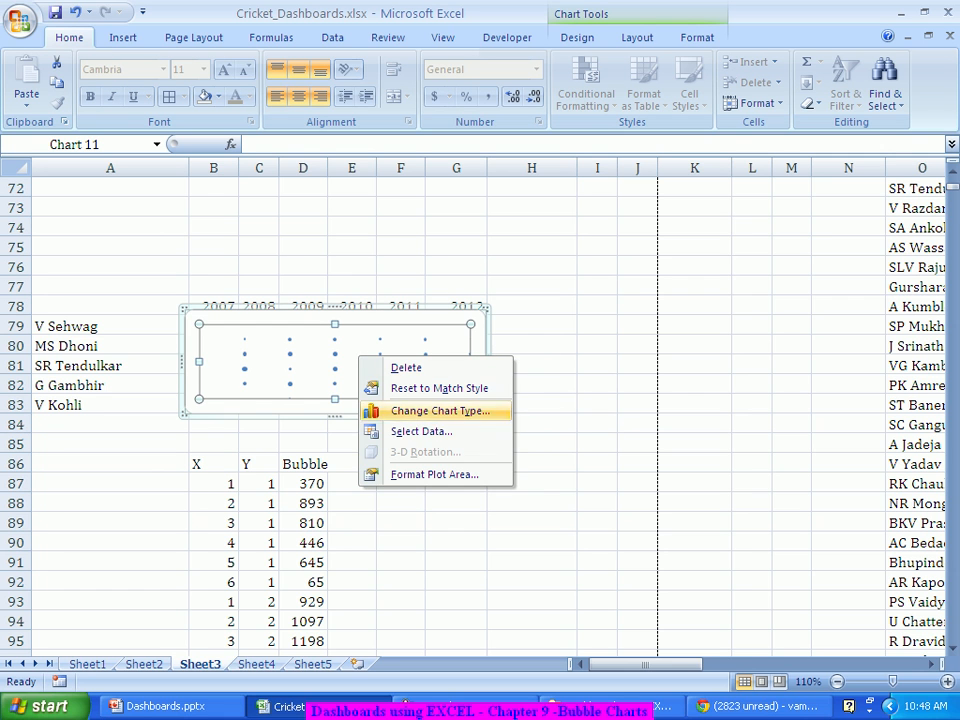
right_click(335, 369)
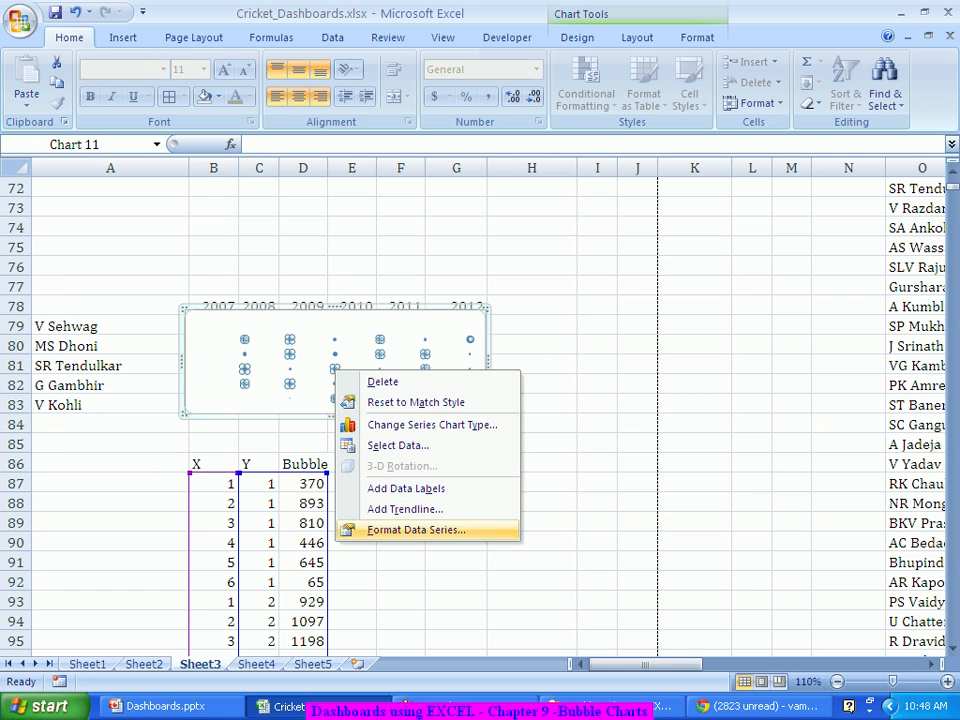
left_click(416, 530)
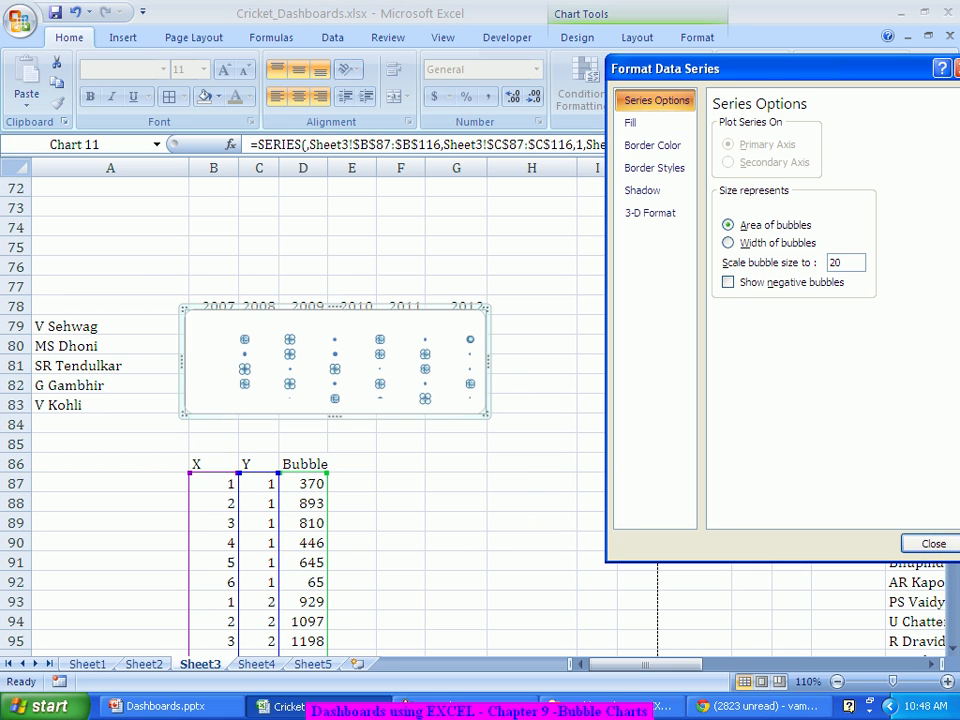
double_click(836, 262)
type("40")
key("Return")
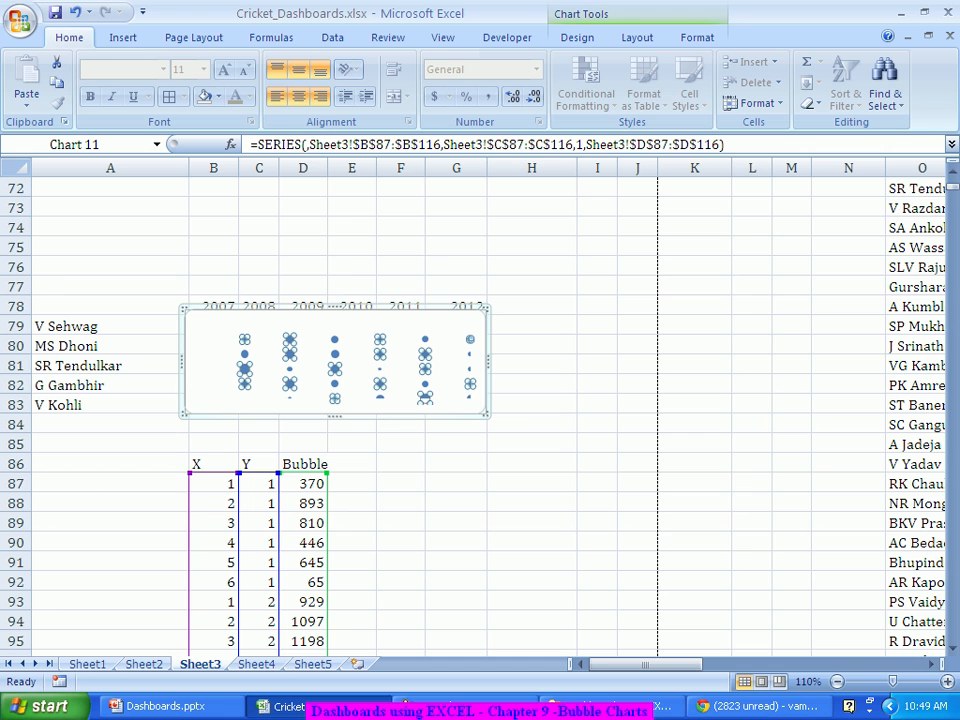
left_click(597, 326)
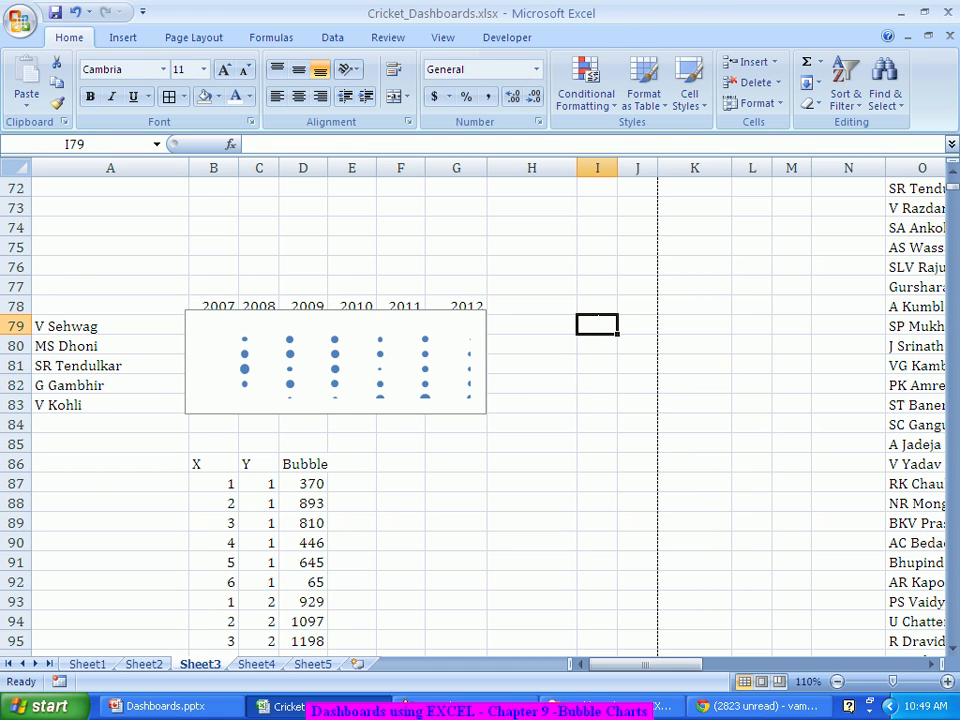
Move the plot area to the chart's upper-left corner and stretch it to fill the chart area's width and height
left_click(449, 362)
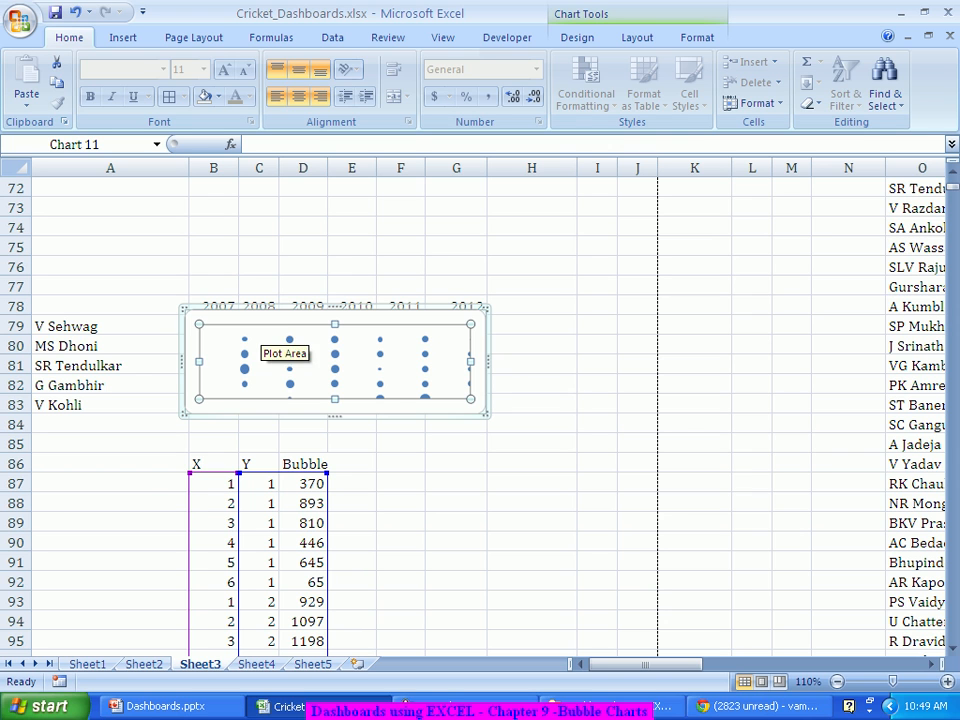
left_click_drag(437, 353, 423, 341)
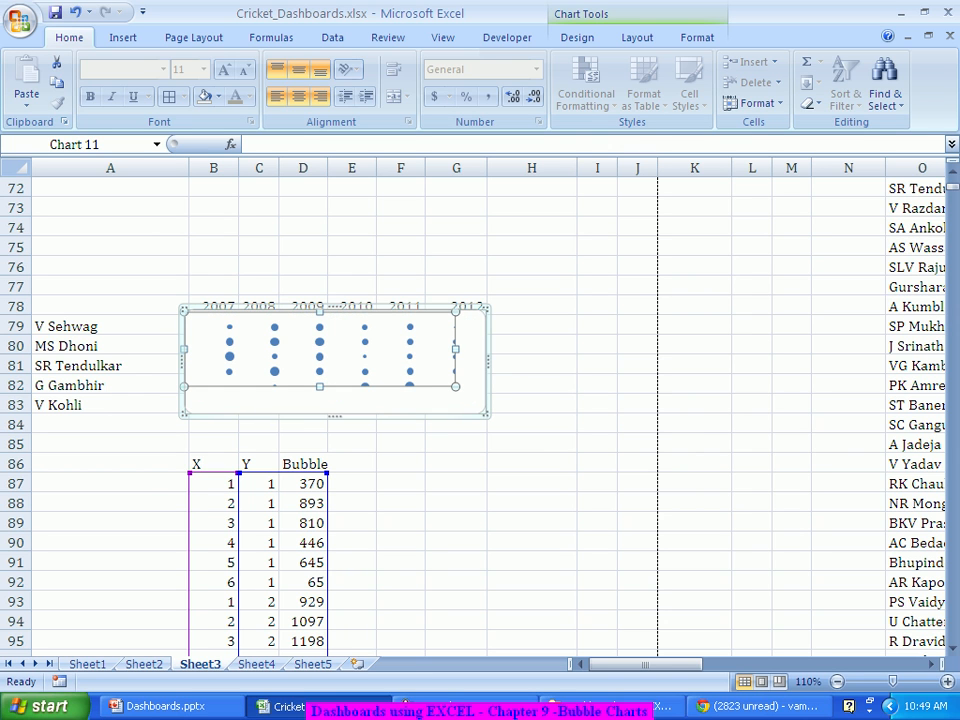
left_click_drag(455, 349, 482, 349)
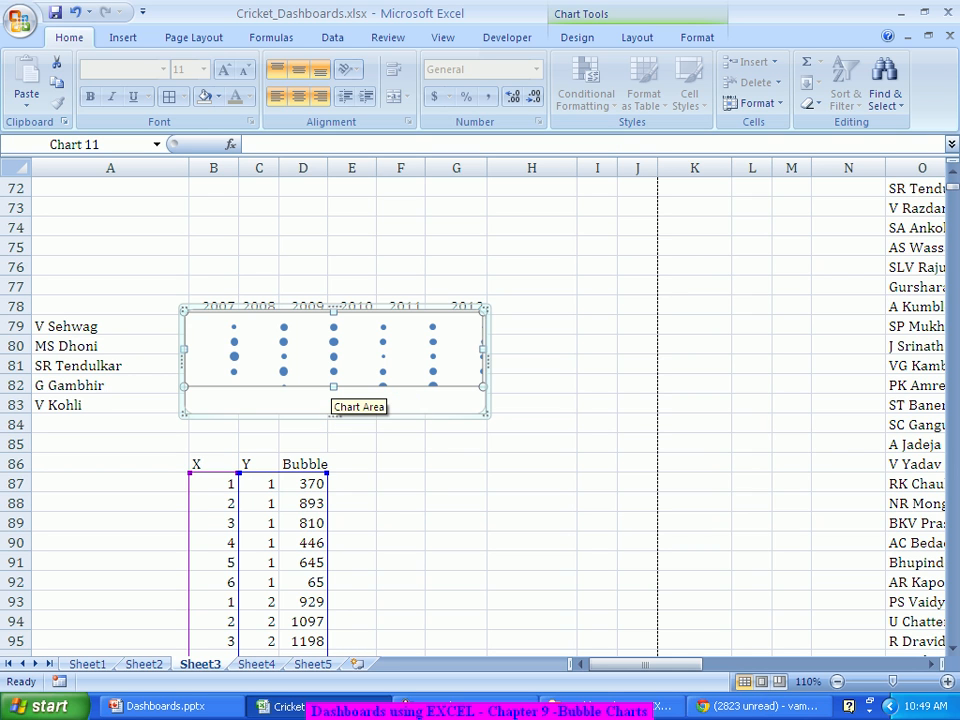
left_click_drag(333, 387, 333, 412)
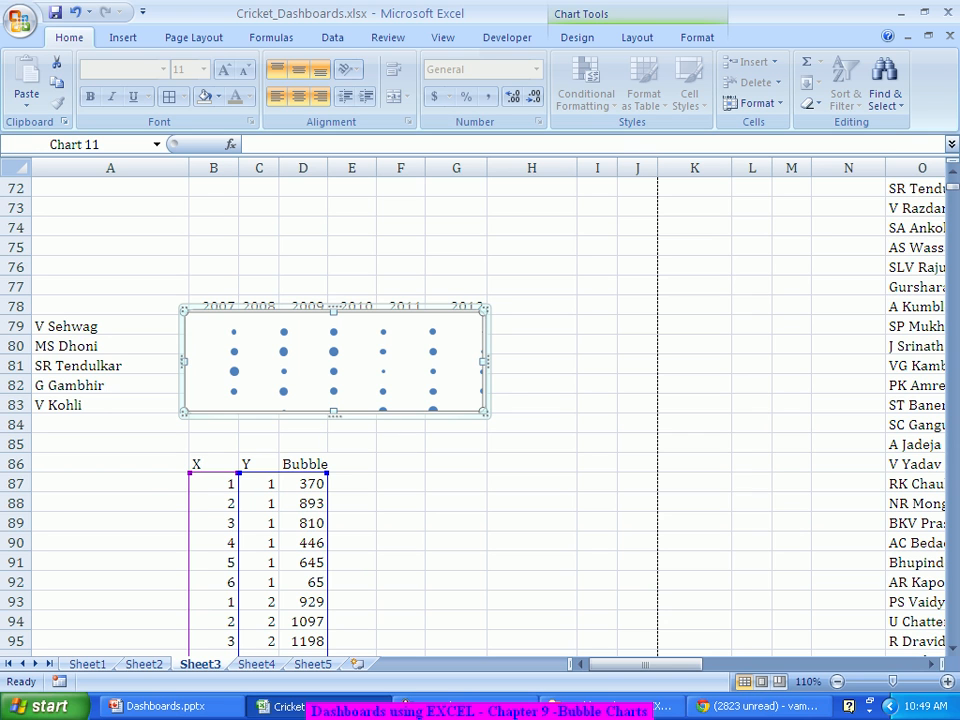
Widen the bubble chart on both sides and narrow the plot area to align the bubbles with the year columns
left_click_drag(184, 361, 157, 361)
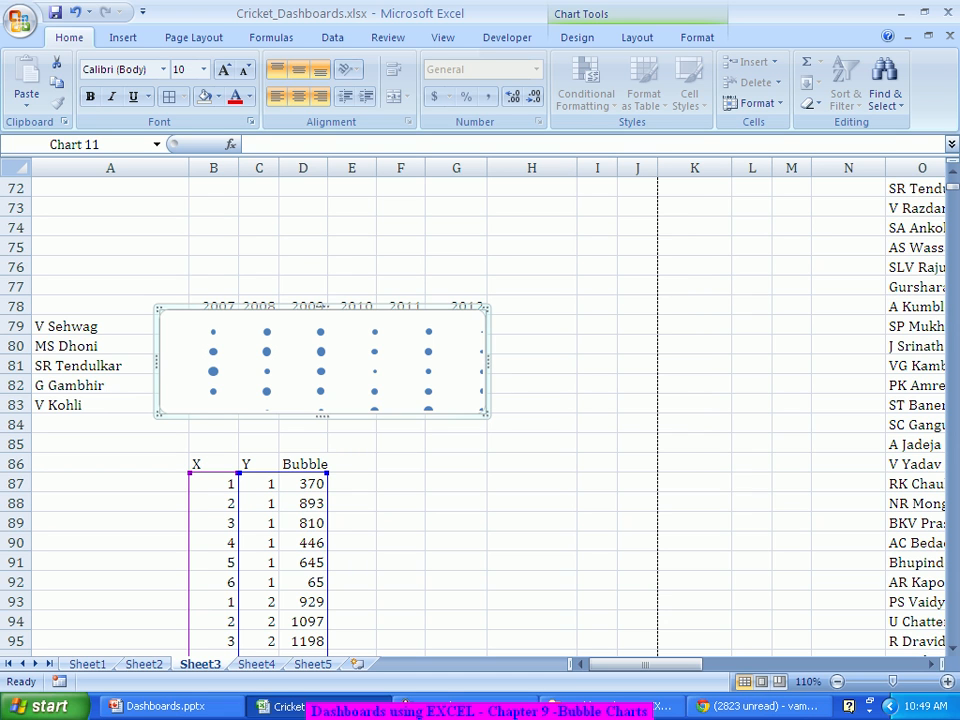
left_click_drag(487, 363, 505, 363)
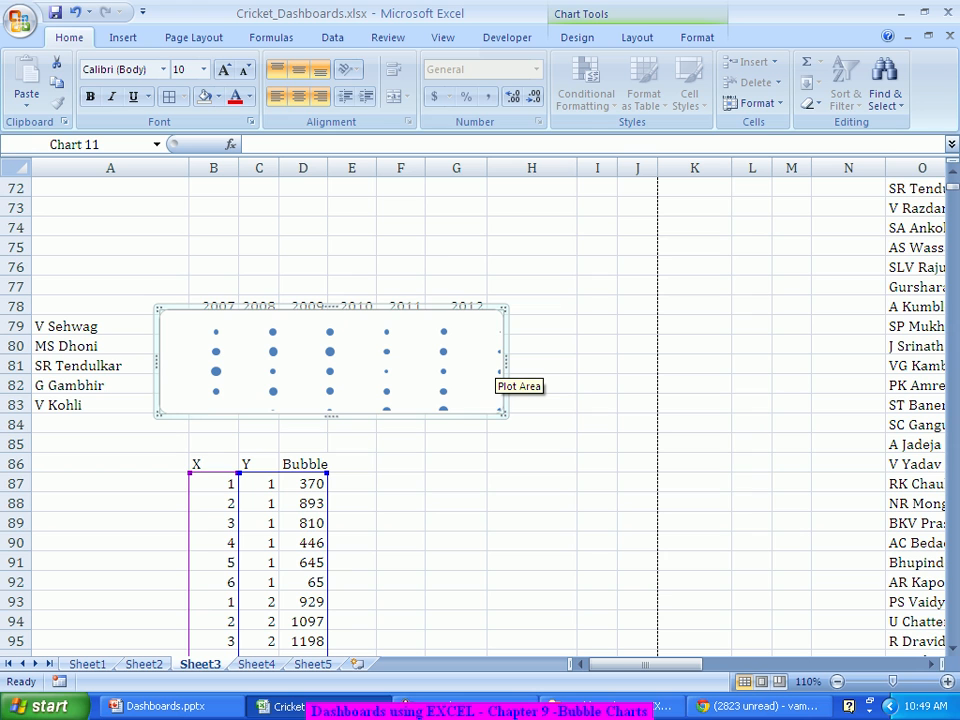
left_click(496, 361)
left_click_drag(500, 361, 474, 361)
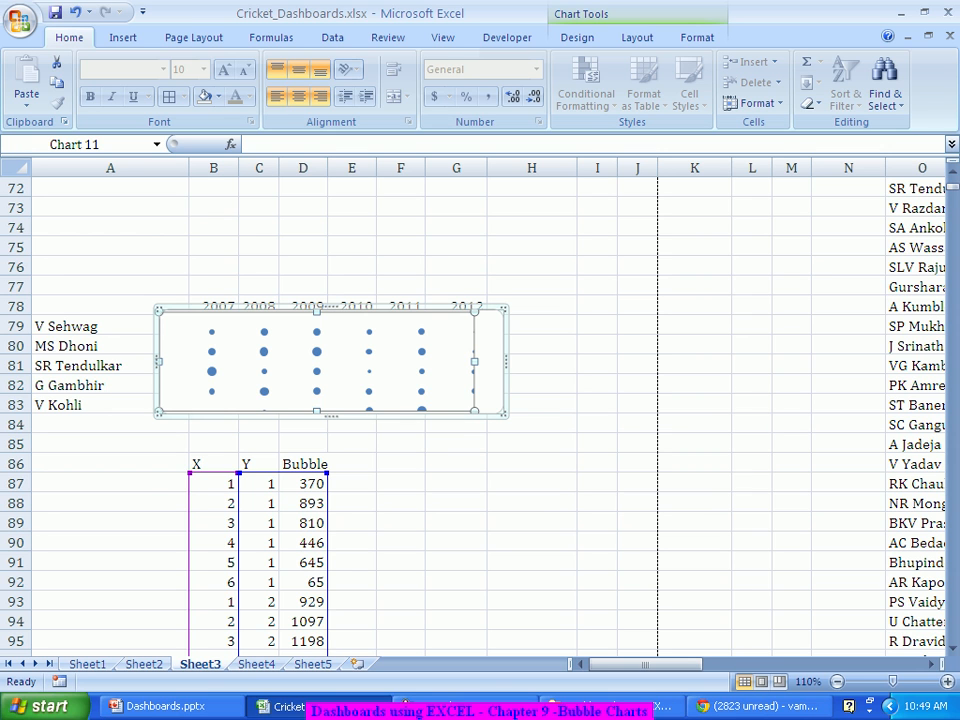
Format the chart area with no fill and no border line
right_click(497, 372)
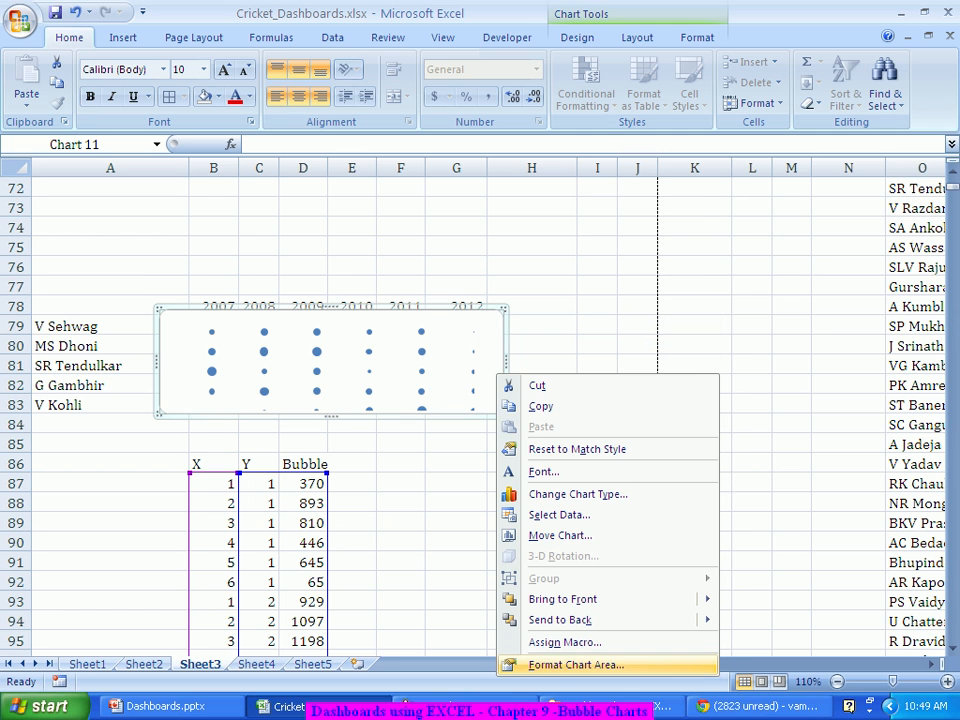
left_click(576, 664)
left_click(716, 126)
left_click(655, 123)
left_click(716, 126)
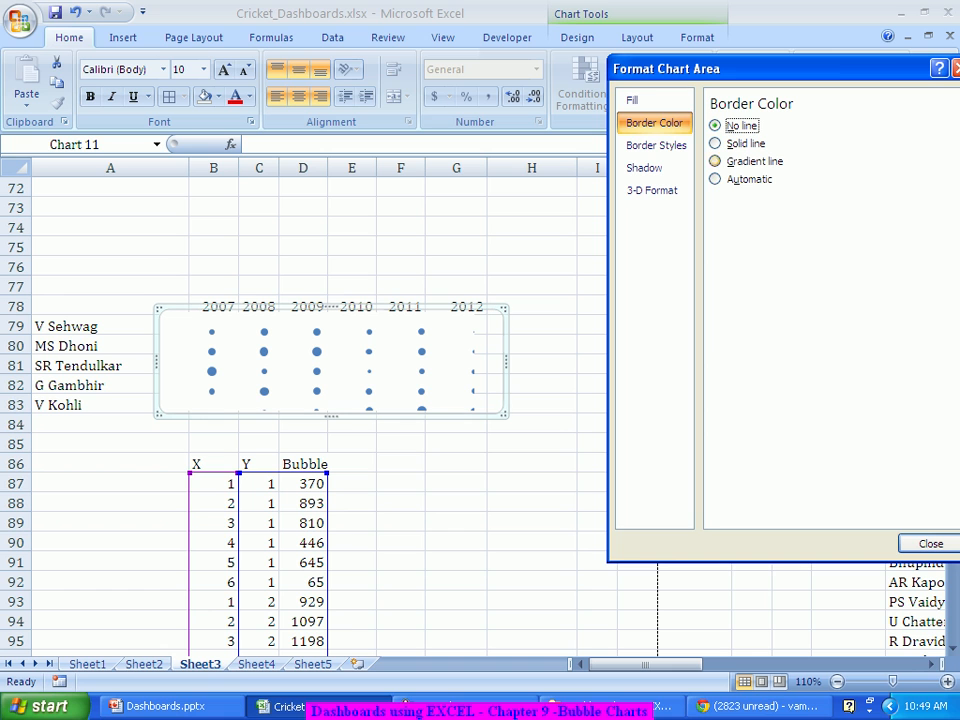
left_click(931, 544)
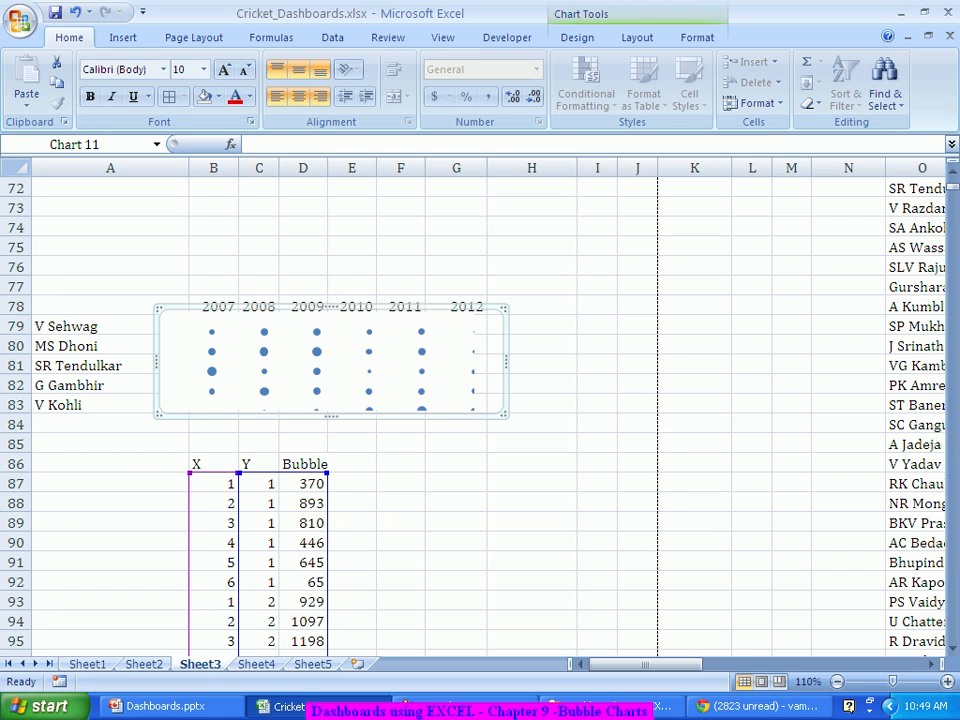
Format the plot area with no fill and no border line, and deselect the chart
right_click(402, 361)
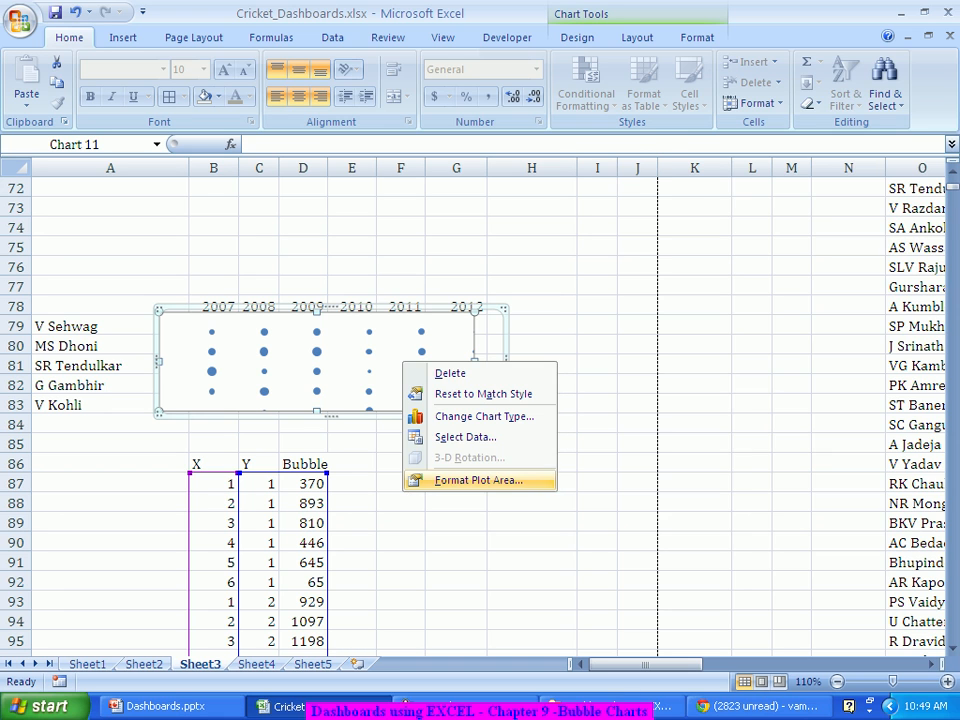
left_click(478, 480)
left_click(716, 125)
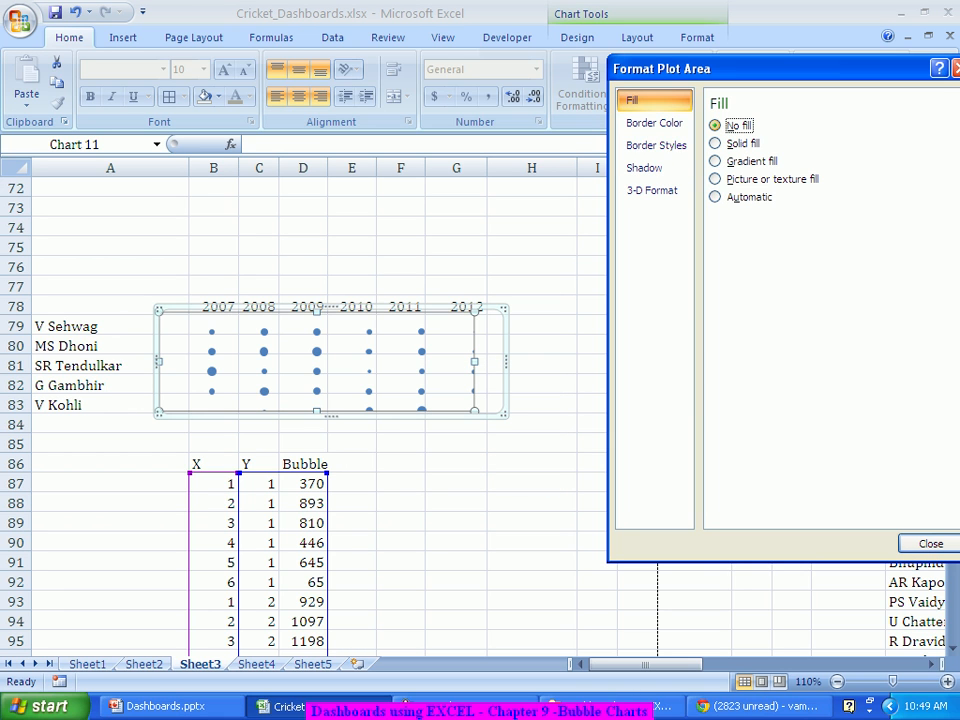
left_click(654, 123)
left_click(715, 125)
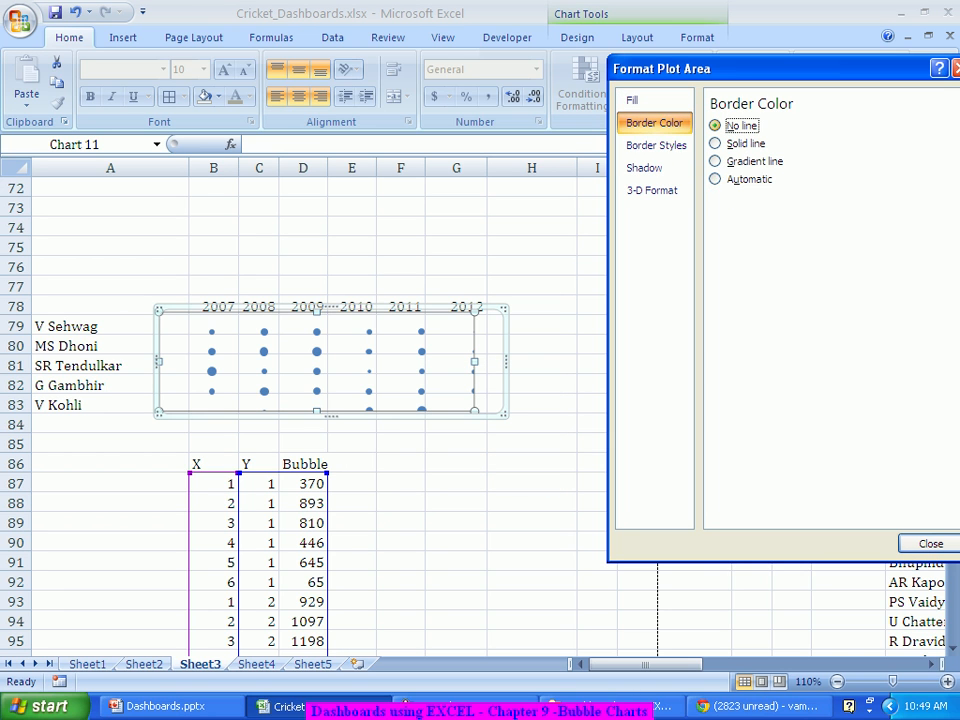
left_click(930, 544)
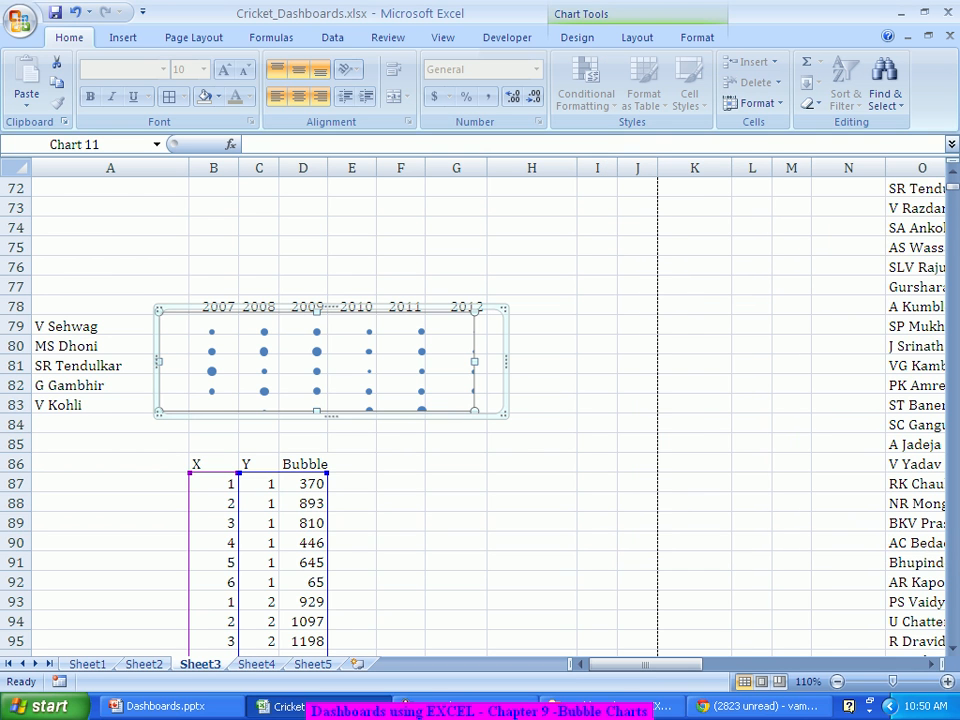
left_click(353, 519)
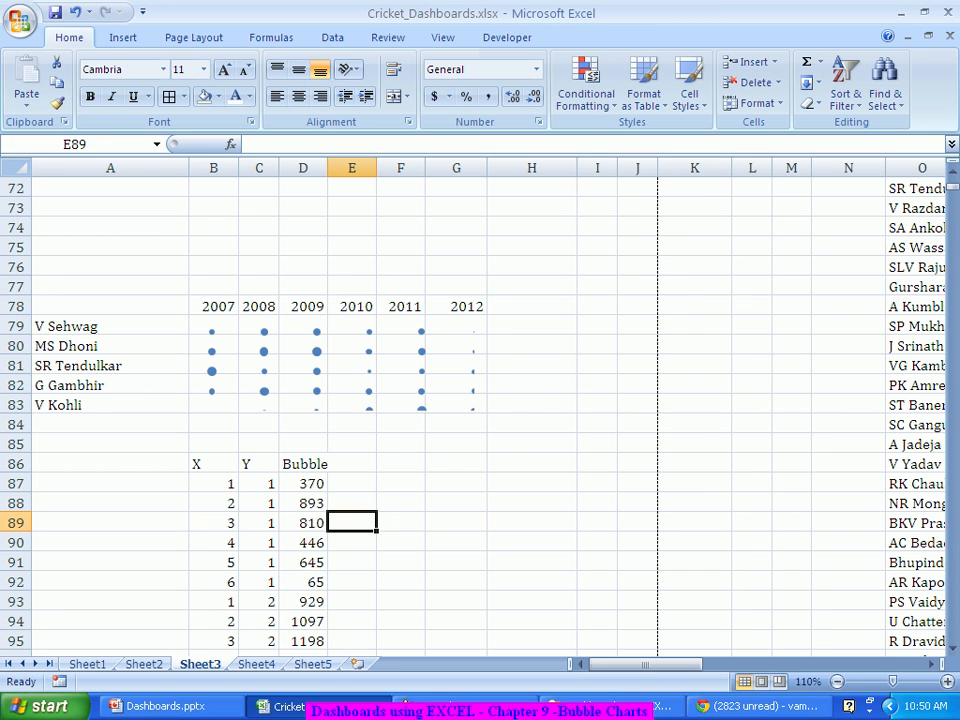
Move the bubble chart up about half a row, and try stretching it down into row 84 before undoing that stretch
left_click(338, 396)
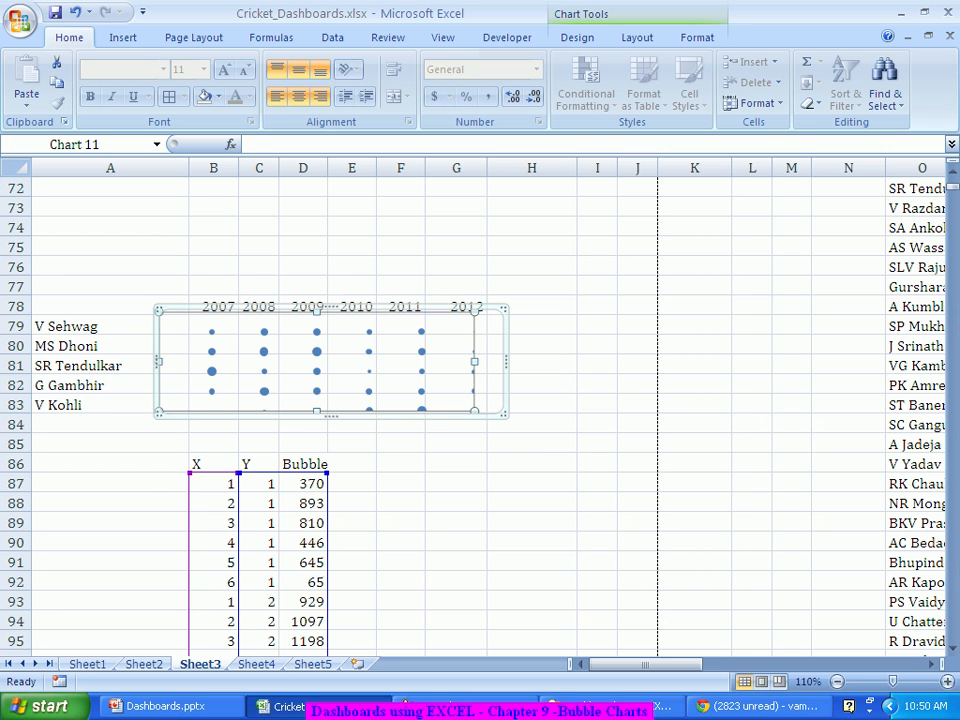
left_click(491, 361)
left_click_drag(491, 361, 491, 351)
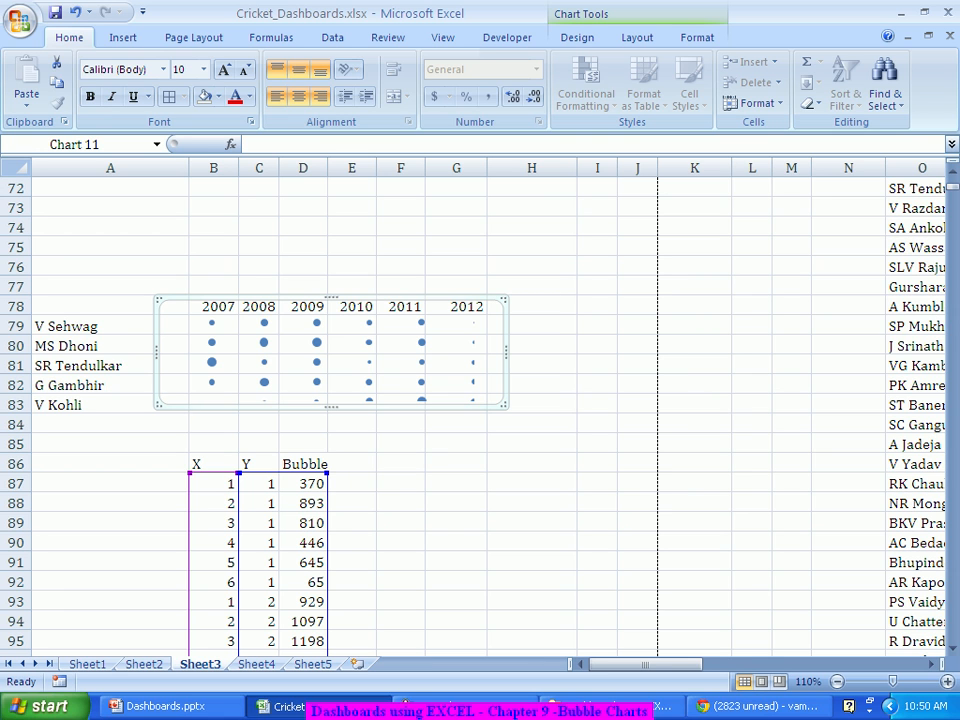
left_click_drag(331, 405, 331, 425)
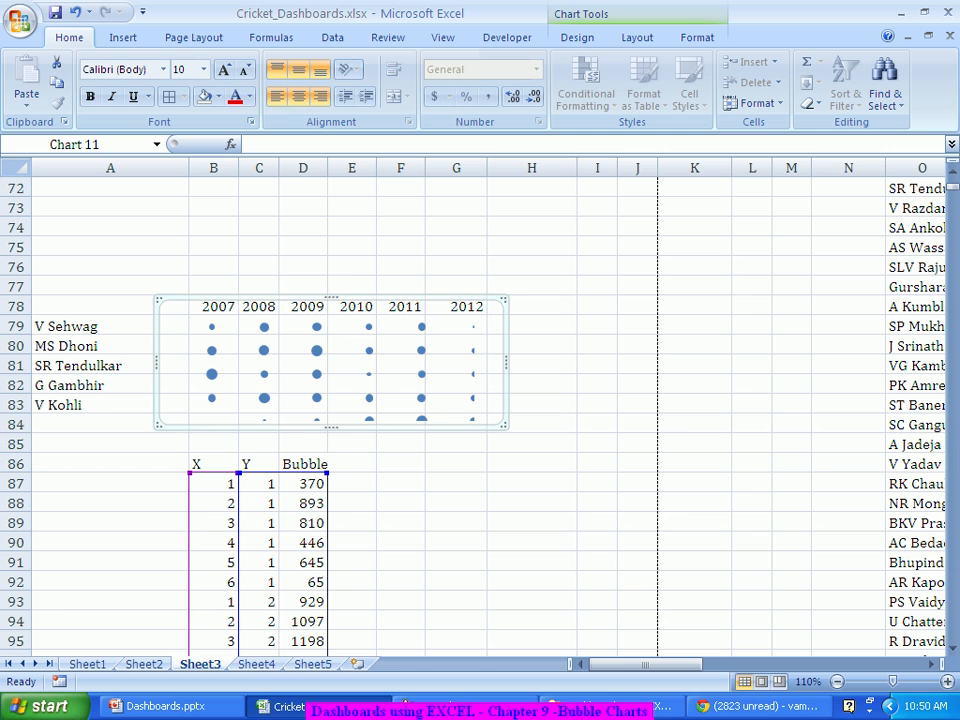
key("ctrl+z")
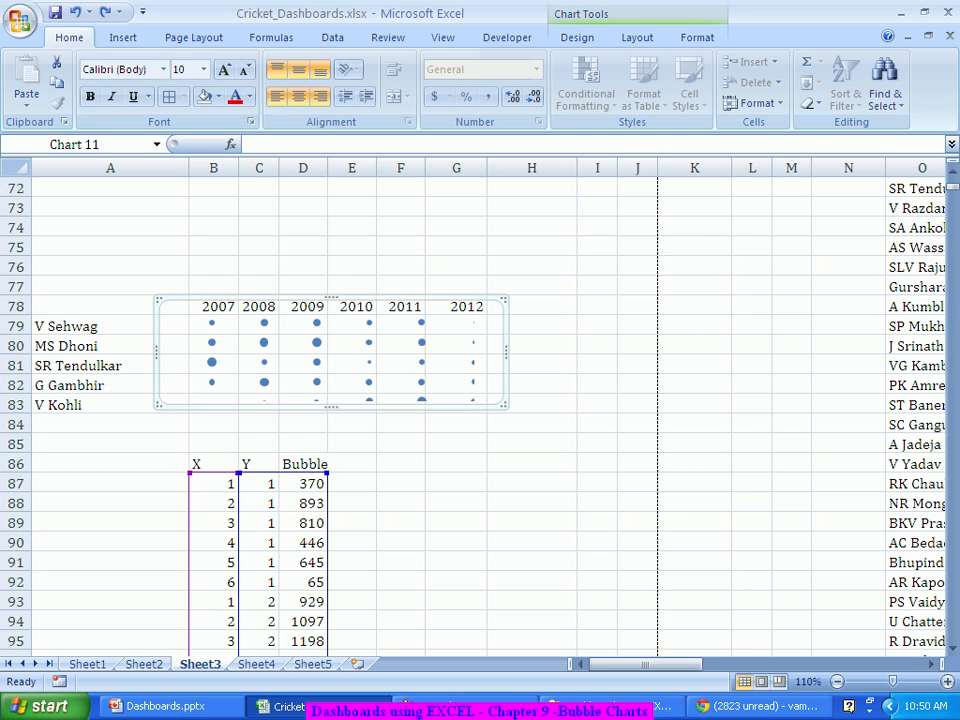
left_click(532, 422)
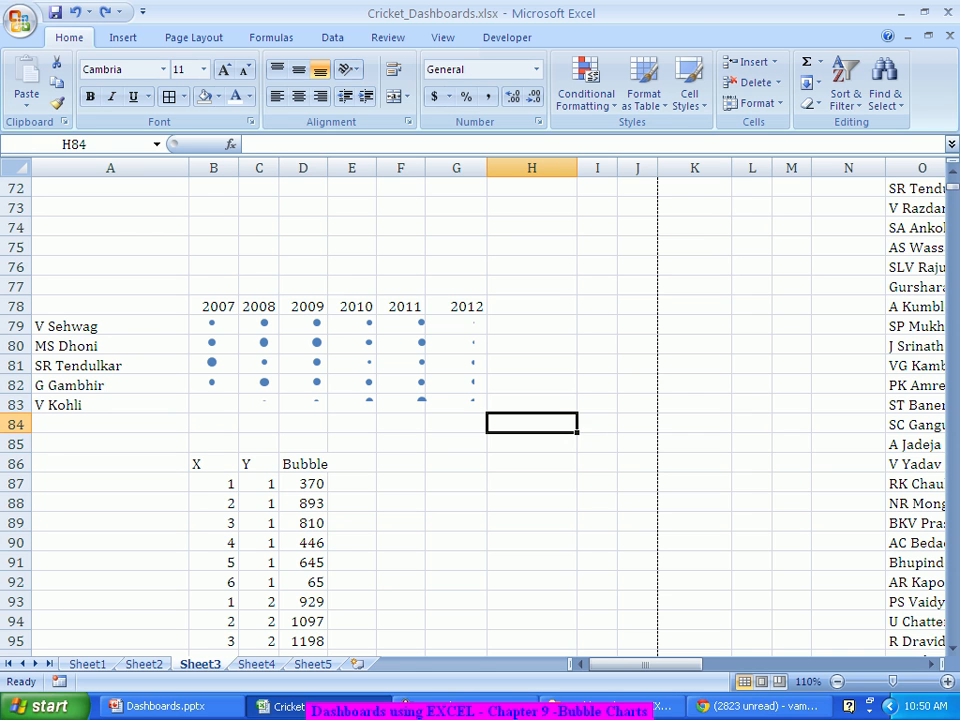
Set the horizontal axis's fixed maximum to 7 in the bubble chart
left_click(445, 400)
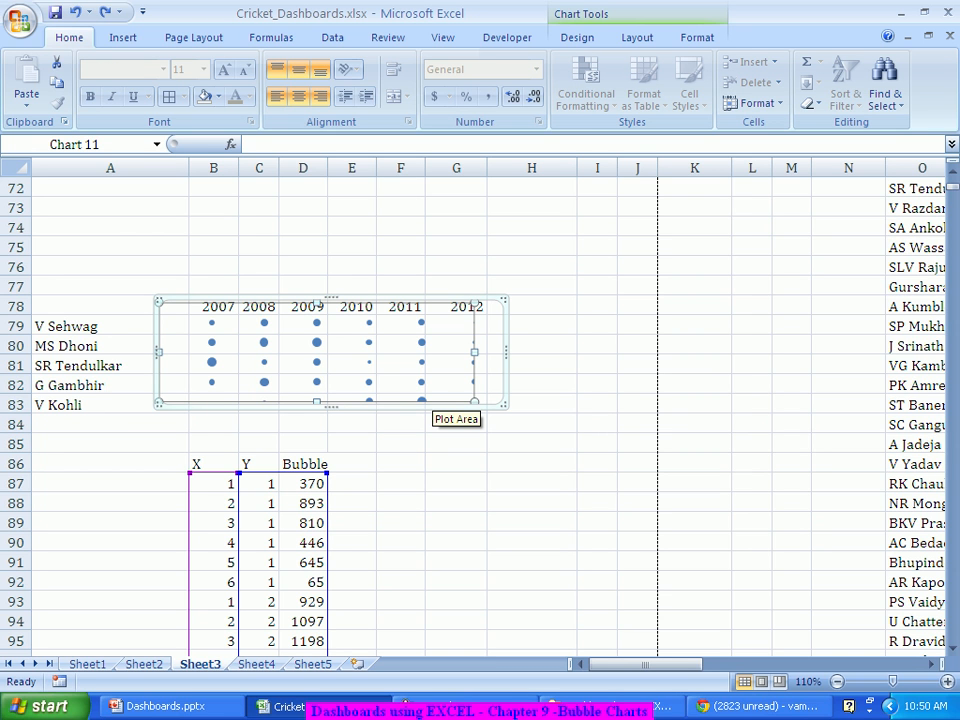
right_click(443, 399)
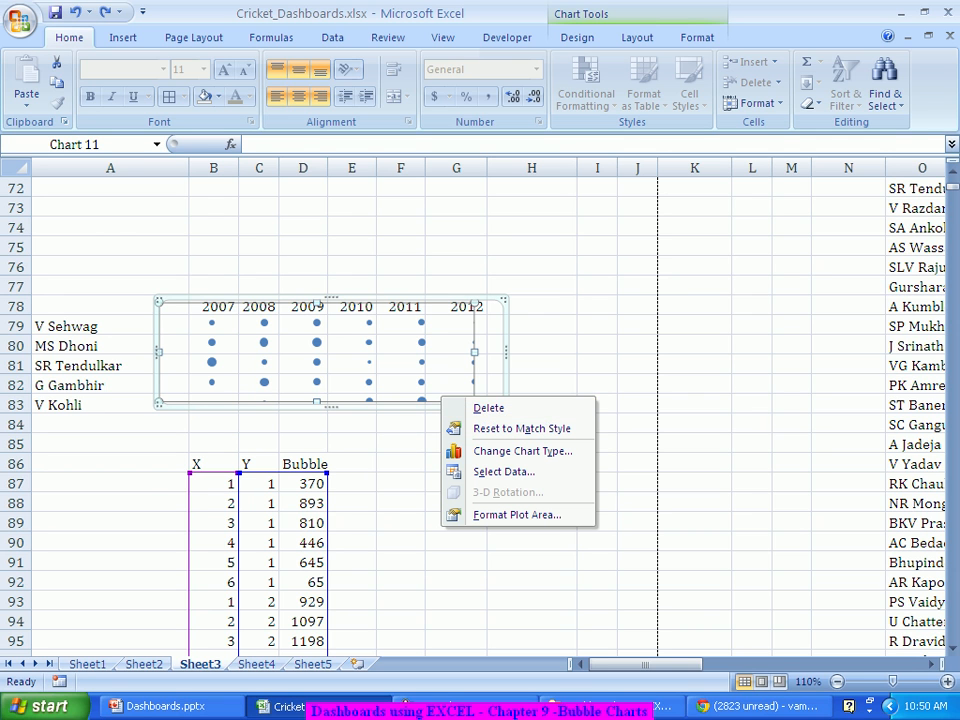
left_click(637, 38)
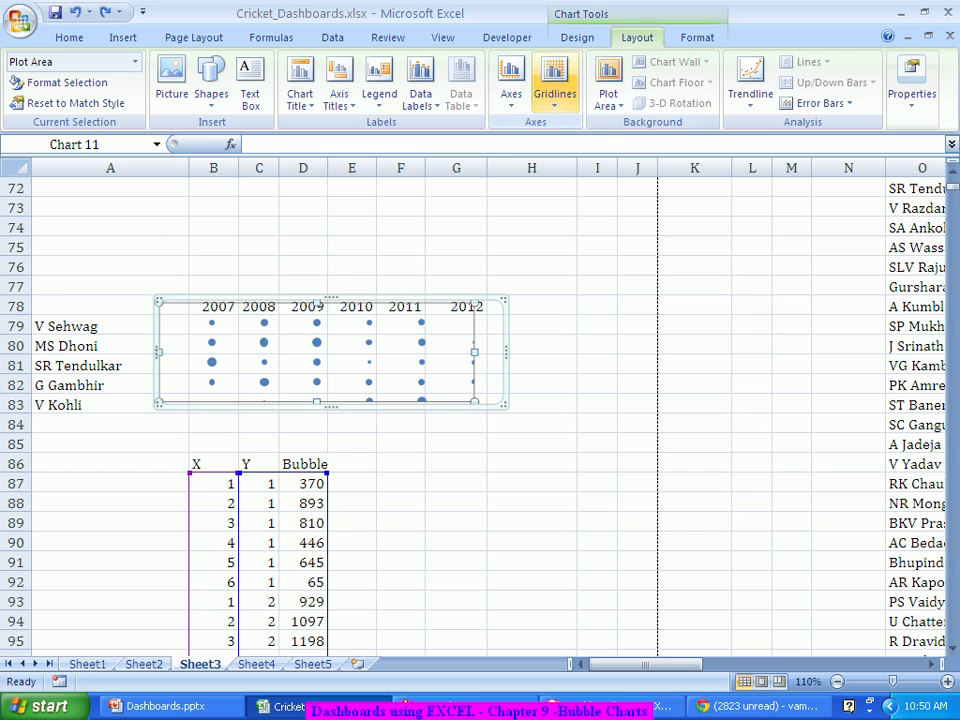
left_click(511, 85)
mouse_move(580, 126)
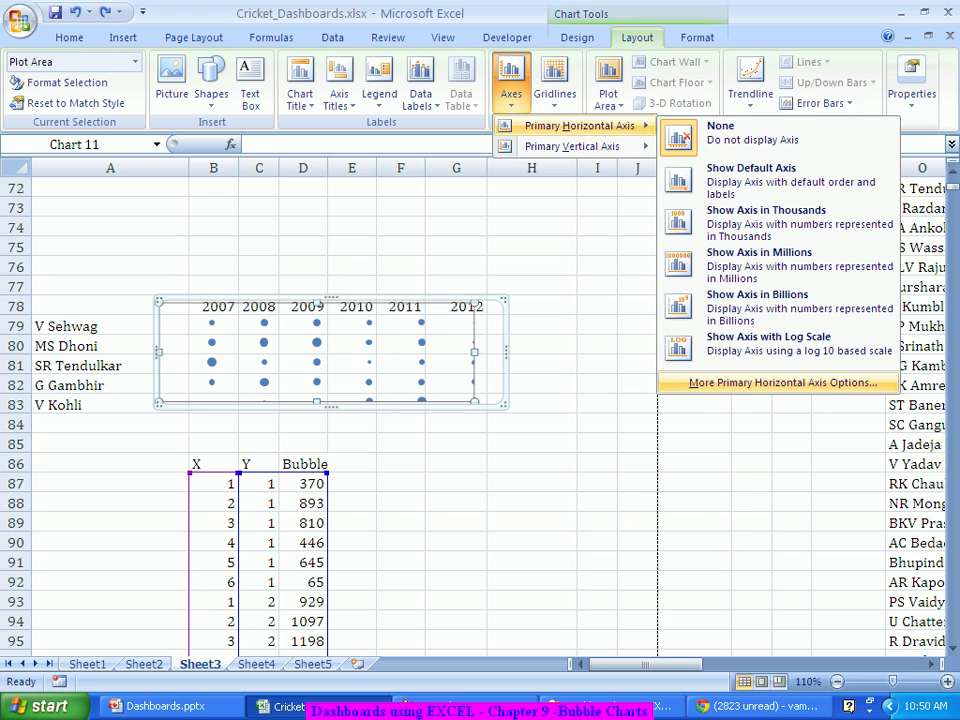
left_click(780, 383)
left_click_drag(889, 146, 824, 146)
type("7")
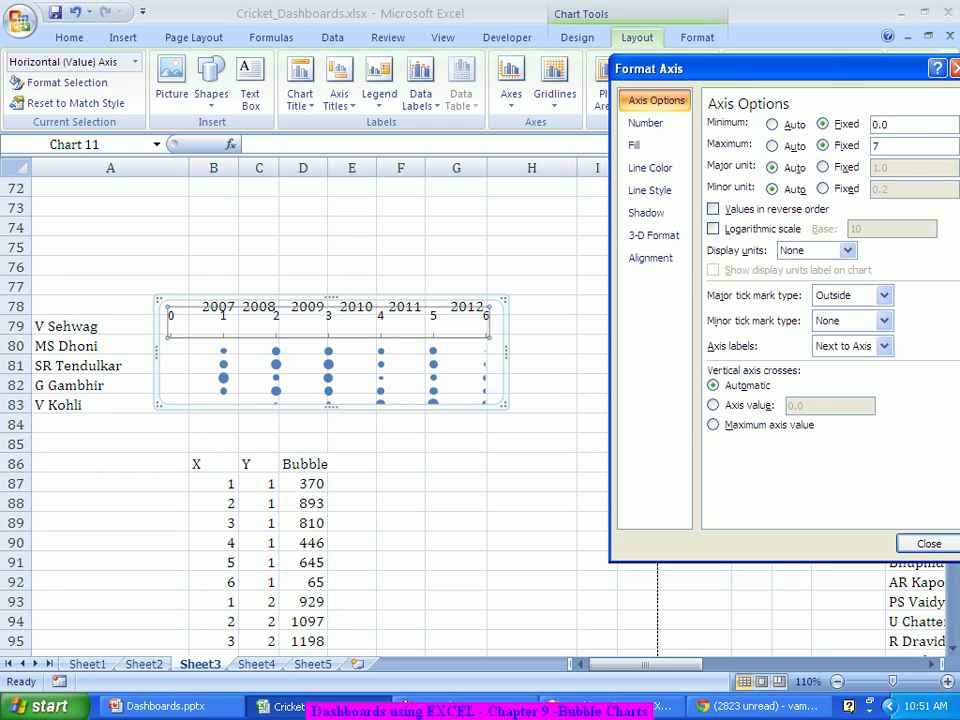
left_click(929, 543)
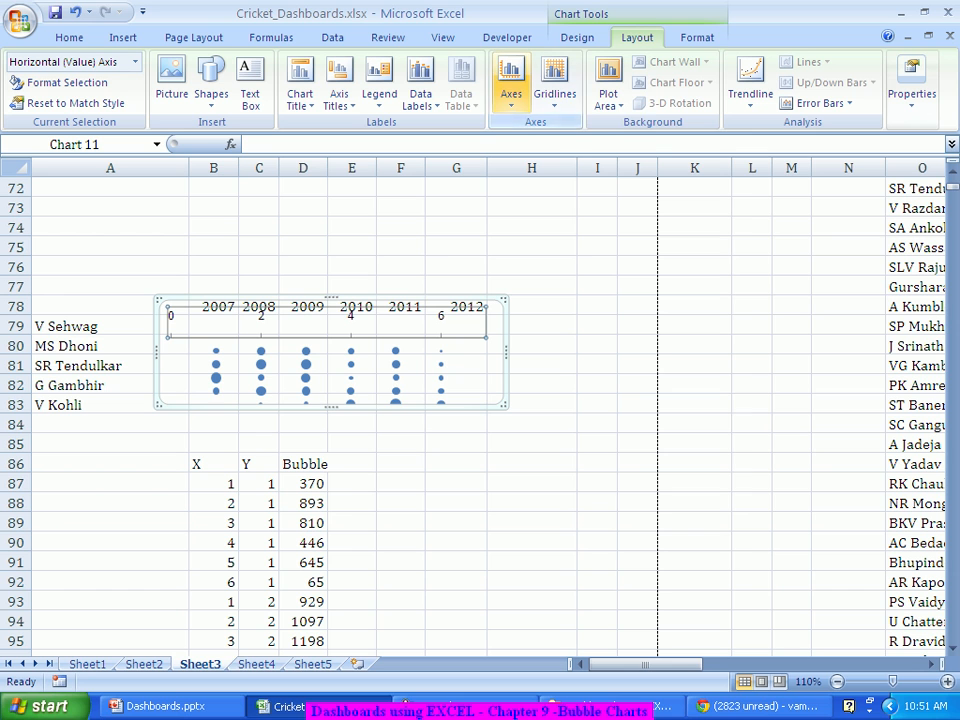
Set the vertical axis's fixed maximum to 6 in the bubble chart
left_click(511, 85)
mouse_move(572, 146)
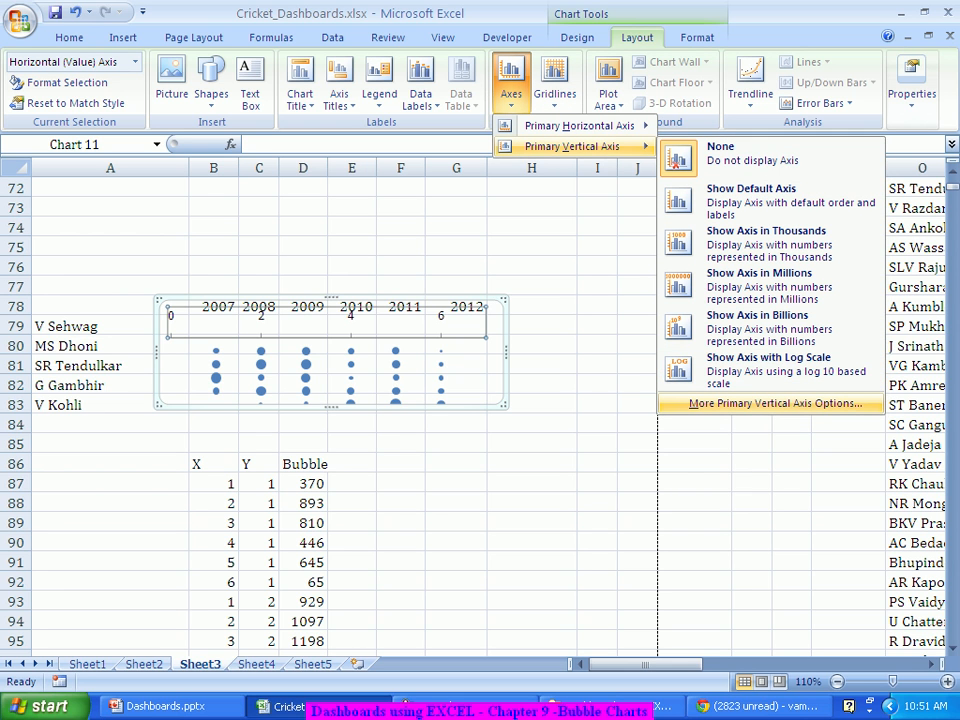
left_click(775, 403)
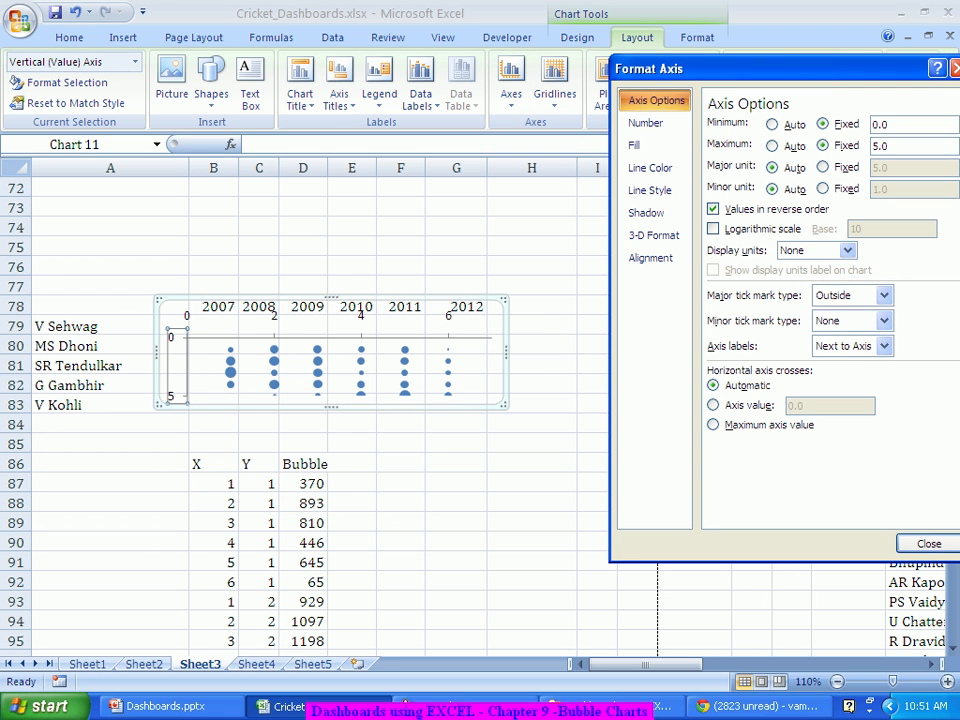
left_click(822, 145)
type("6")
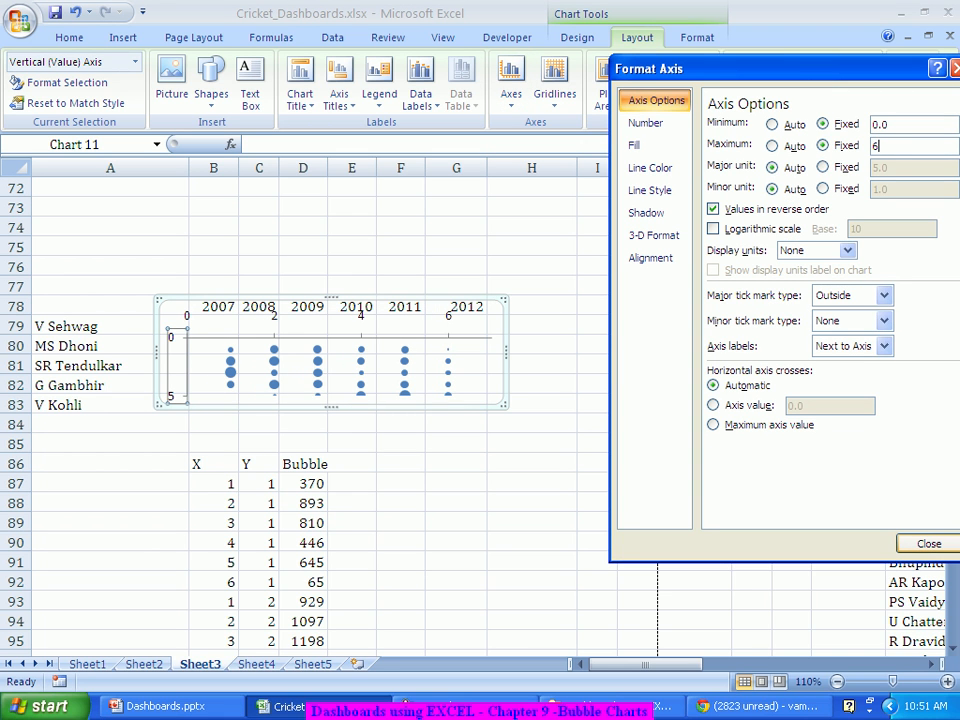
left_click(929, 544)
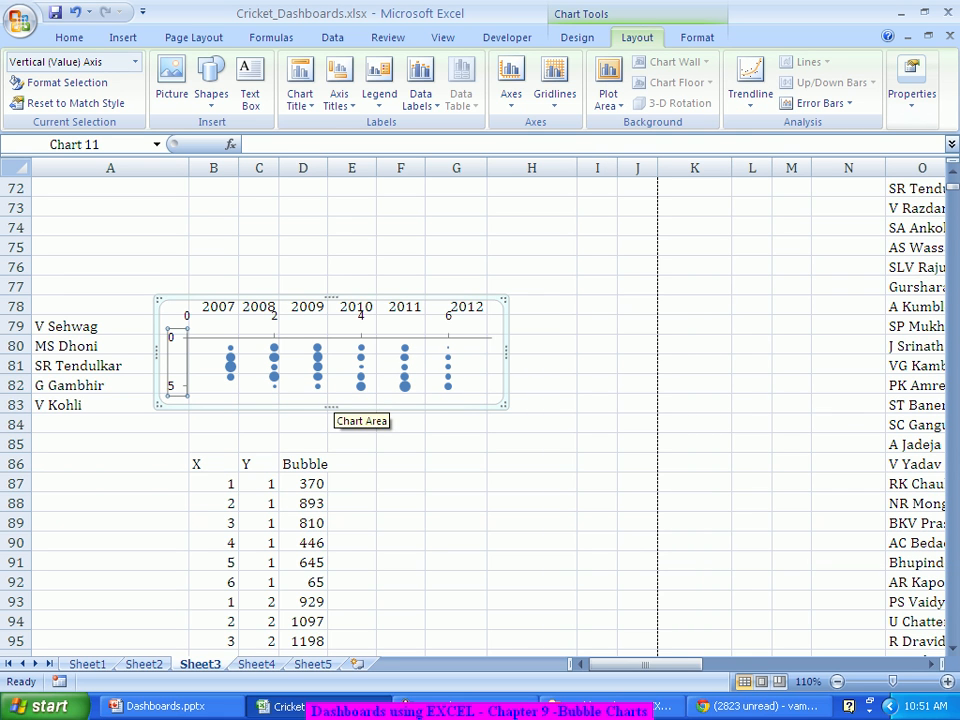
Delete the horizontal value axis from the bubble chart
left_click(340, 401)
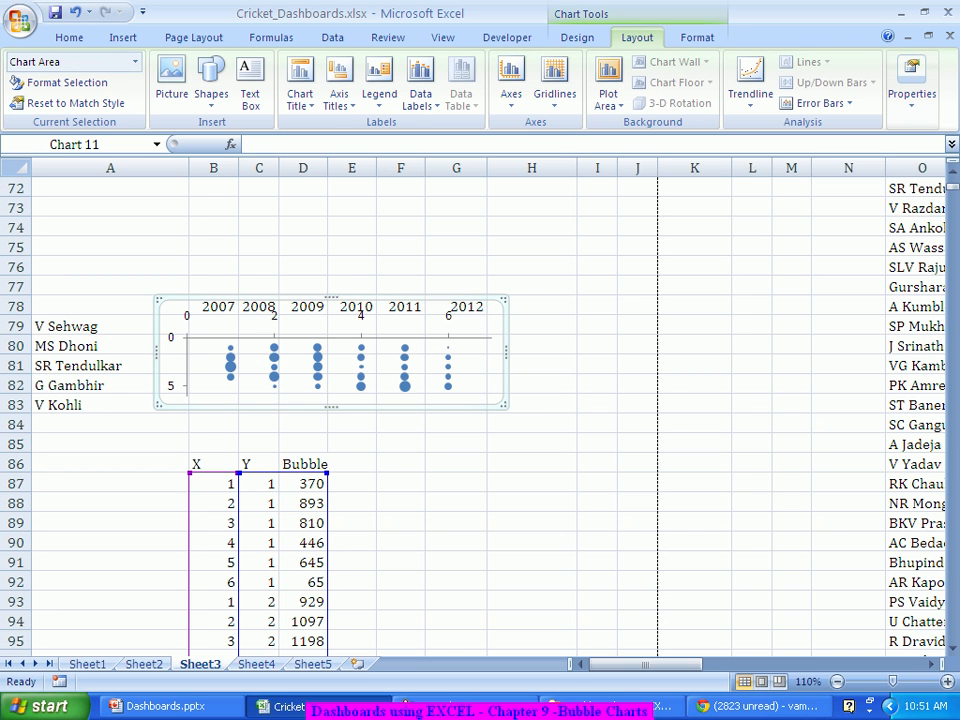
left_click(361, 317)
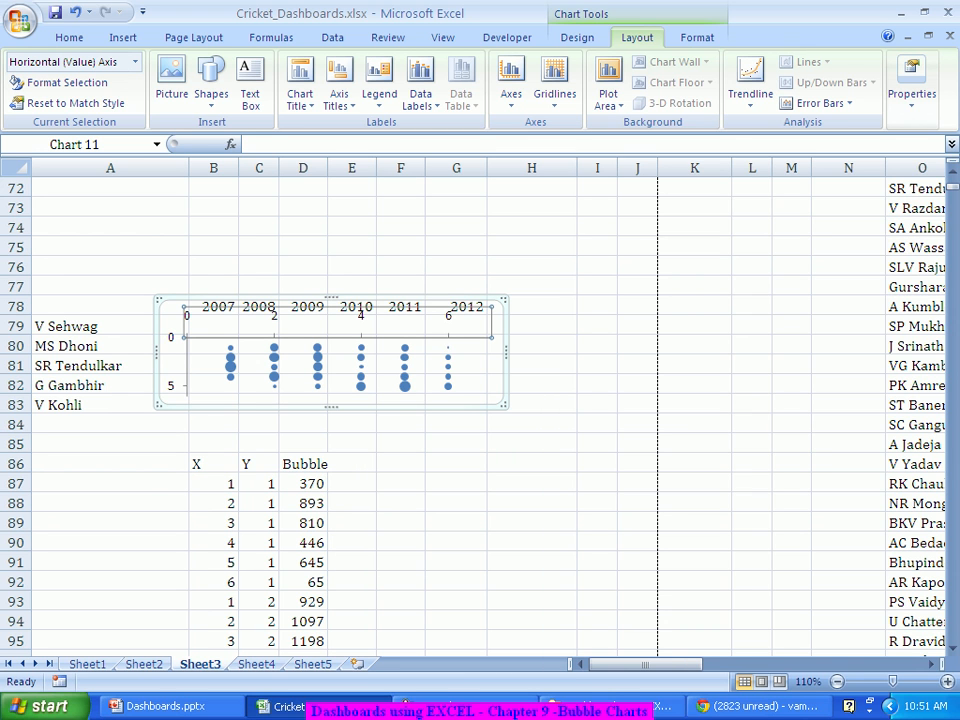
left_click(498, 345)
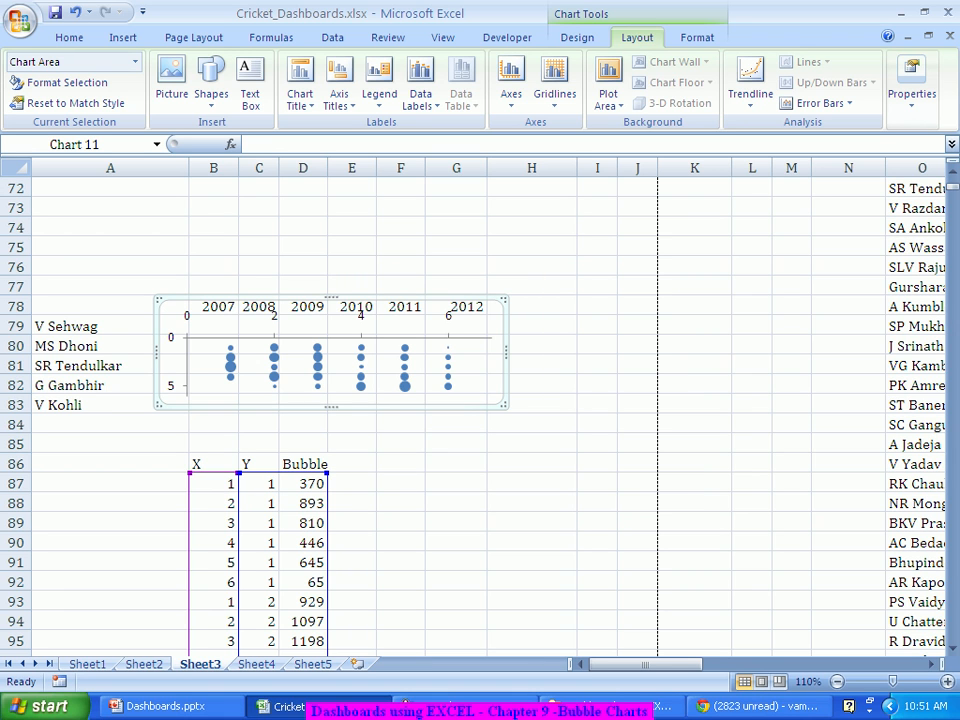
left_click(200, 332)
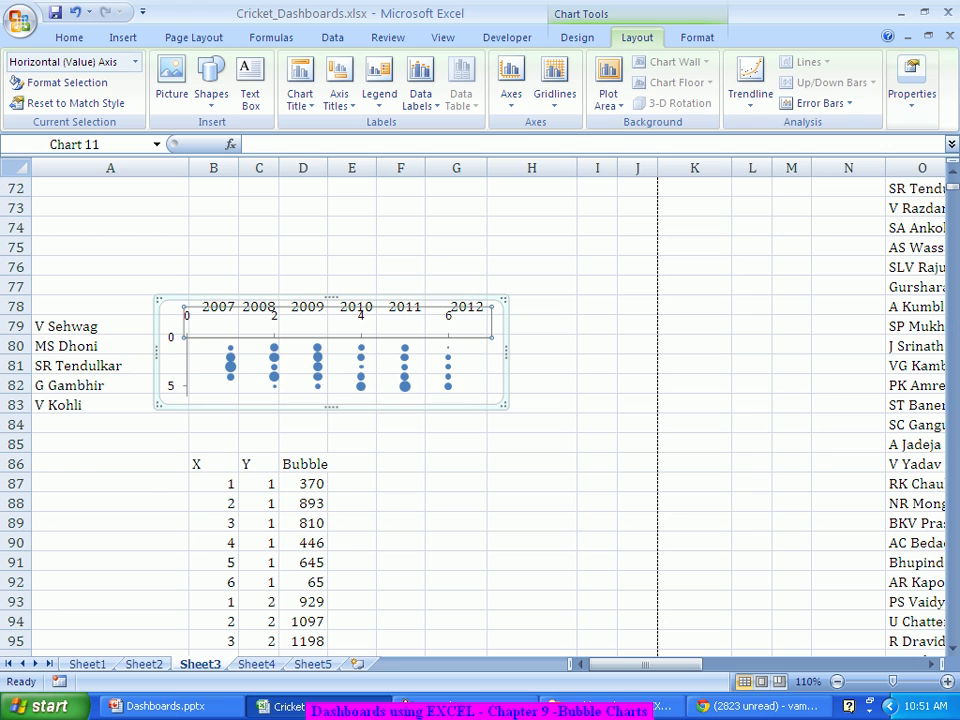
key("Delete")
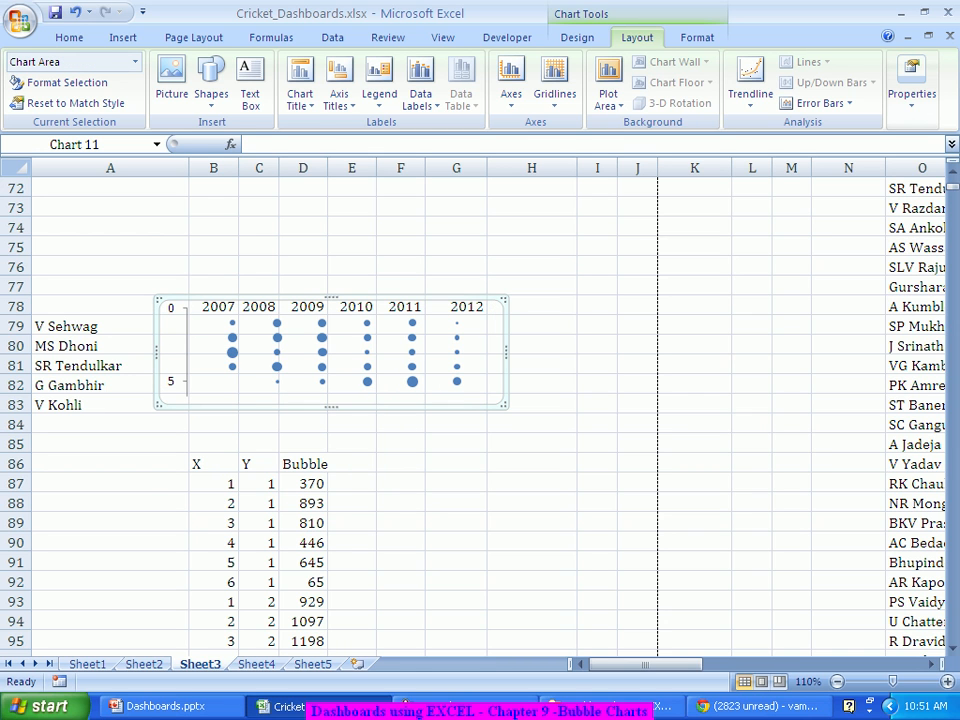
Delete the vertical value axis from the bubble chart
left_click(180, 345)
key("Delete")
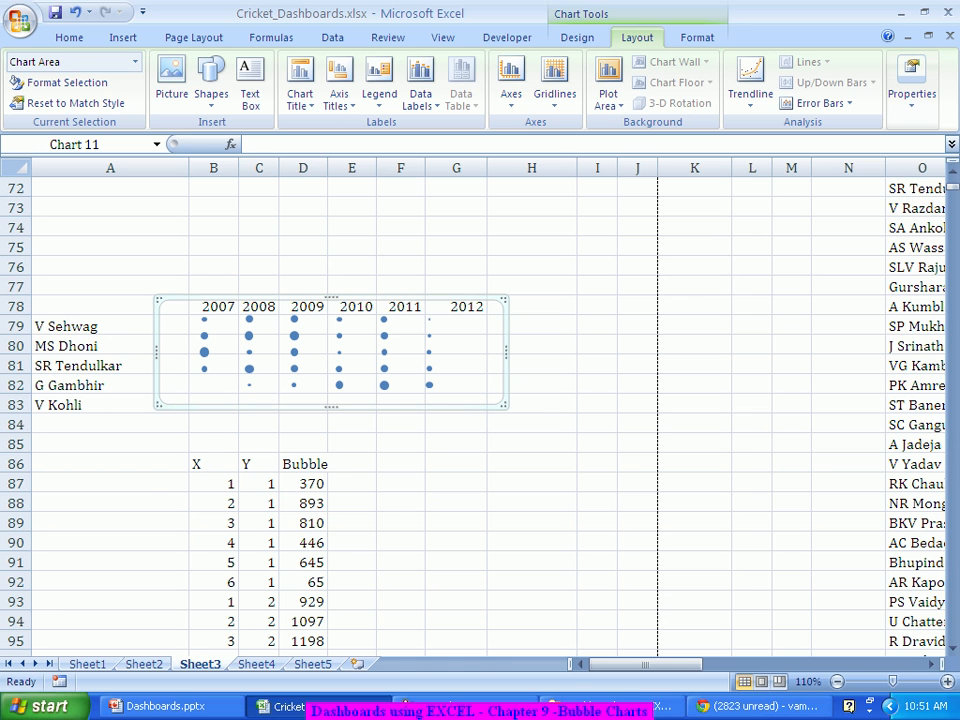
Shift the bubble chart slightly right and down, and stretch its lower edge through row 84 to line the bubbles up with the player rows
left_click_drag(331, 297, 343, 301)
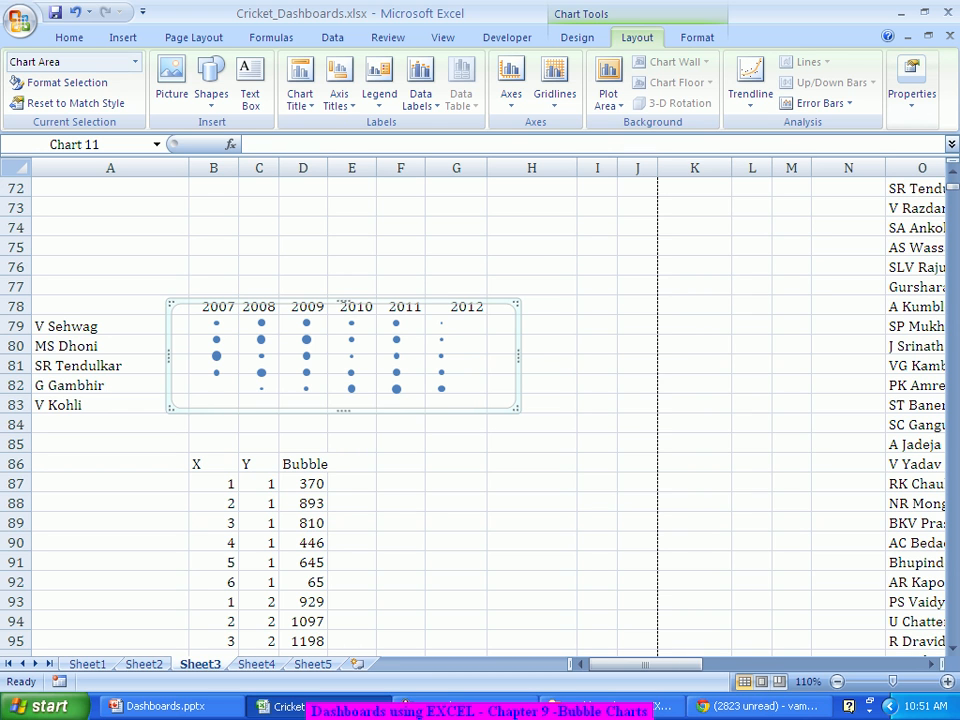
left_click_drag(344, 410, 344, 431)
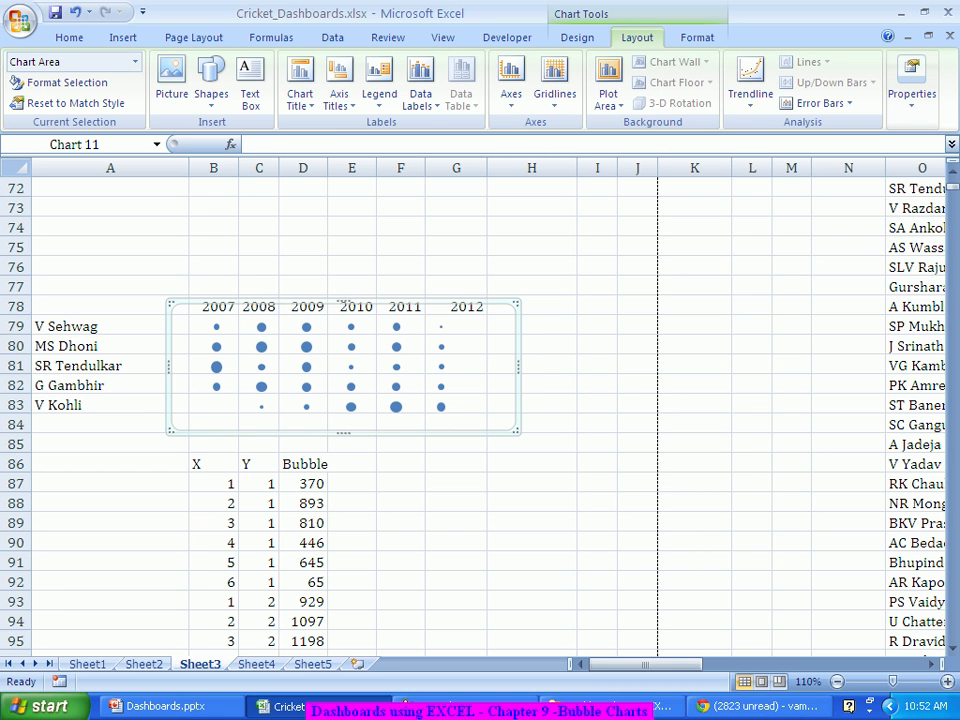
left_click(597, 404)
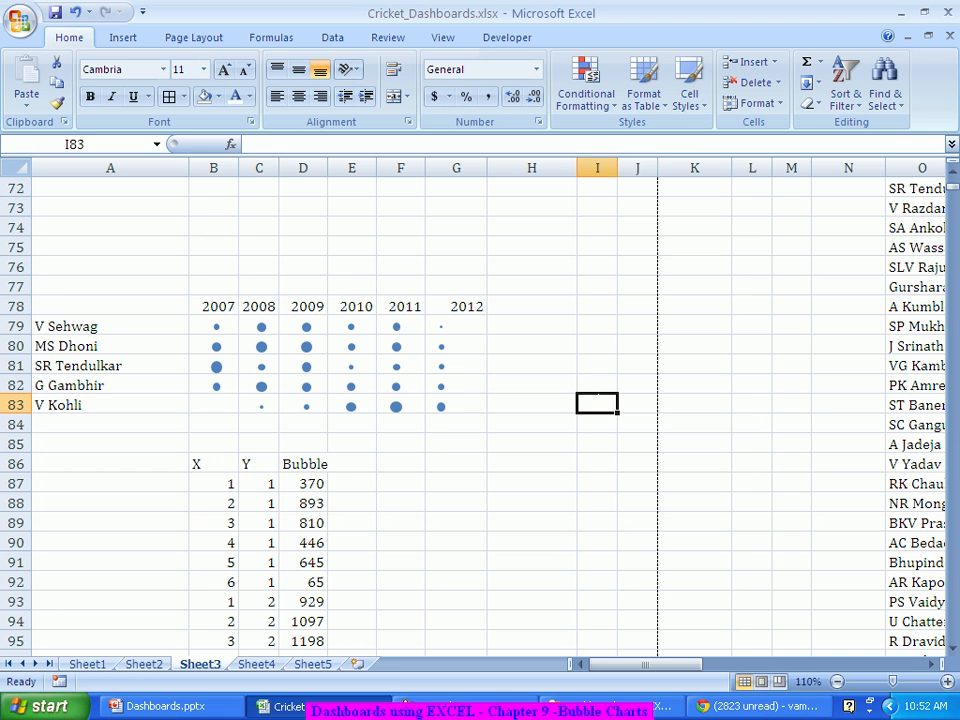
left_click(110, 405)
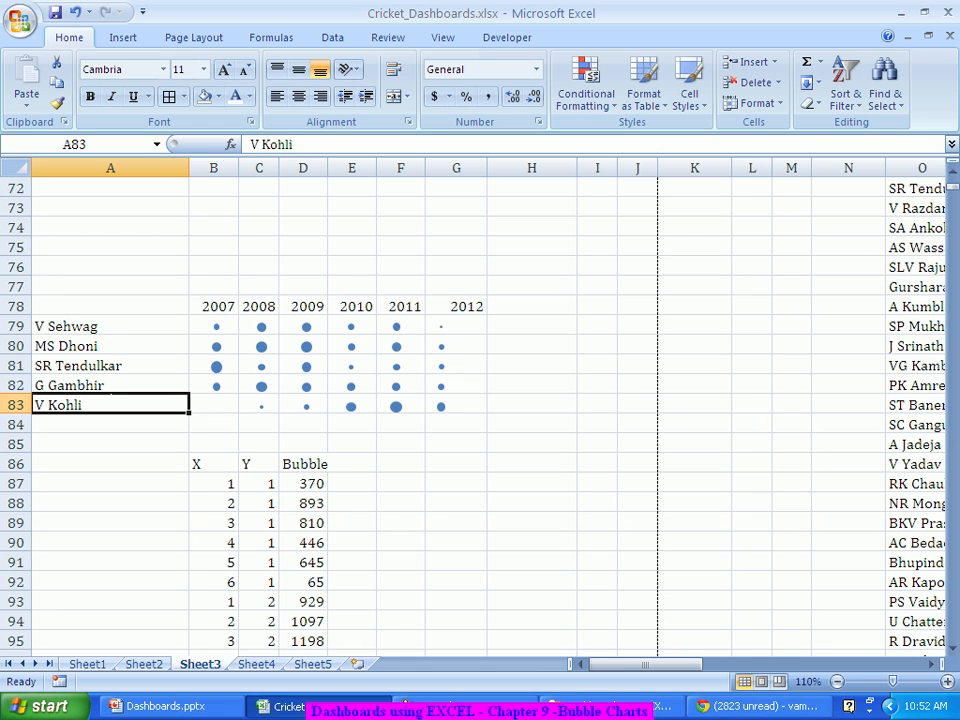
Scale the bubble size of the data series to 50 and nudge the chart slightly right to centre the bubbles under the years
right_click(402, 386)
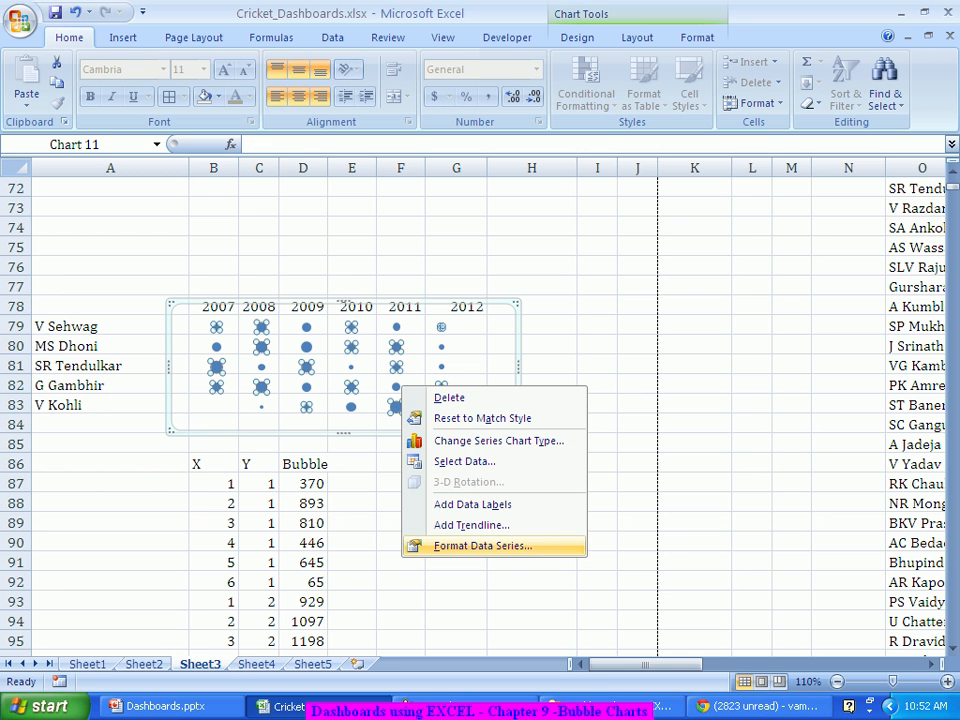
left_click(483, 546)
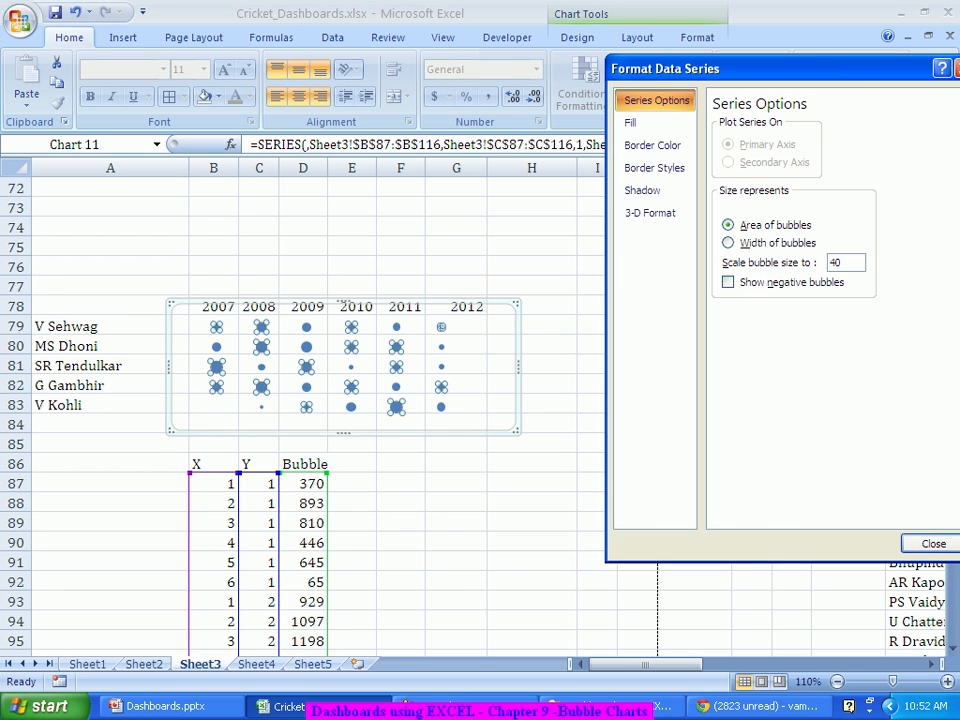
type("50")
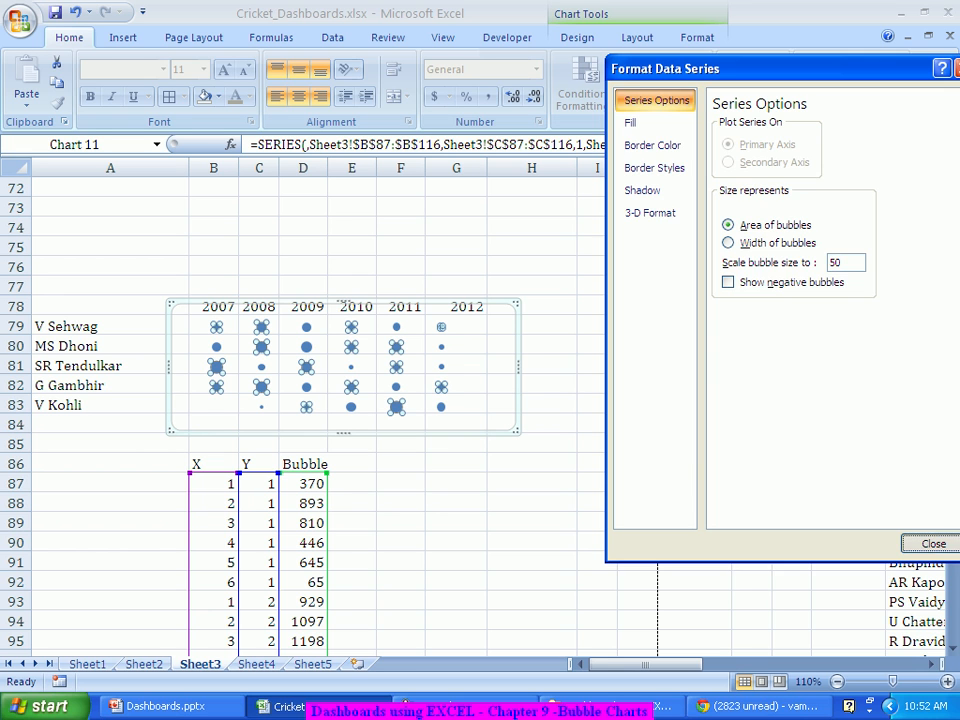
key("Return")
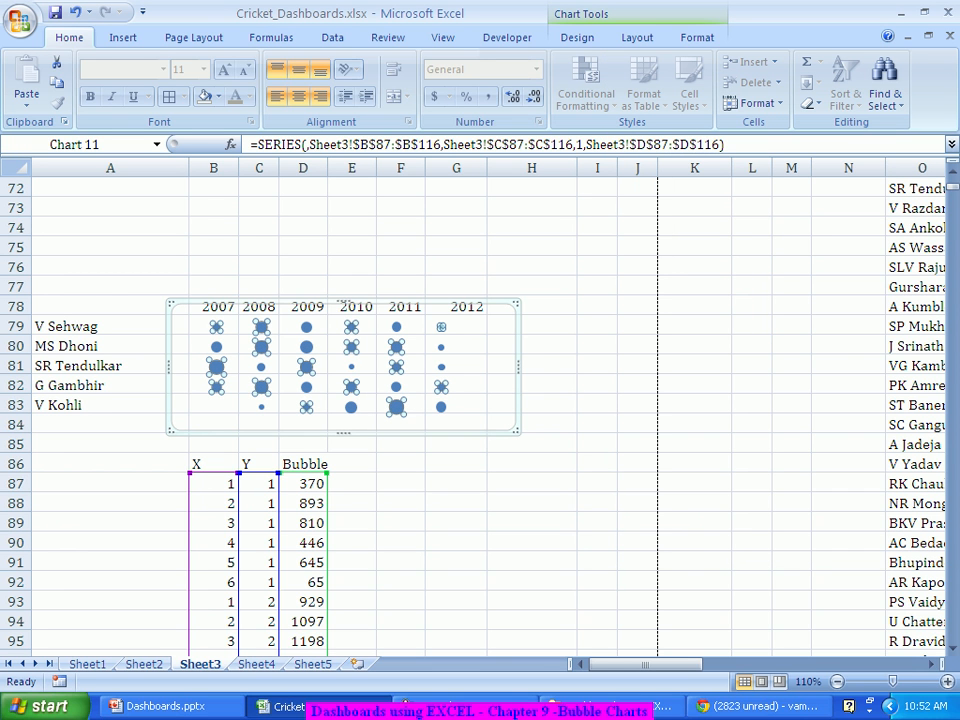
key("Escape")
mouse_move(470, 422)
left_mouse_down()
mouse_move(473, 412)
mouse_move(473, 422)
left_mouse_up()
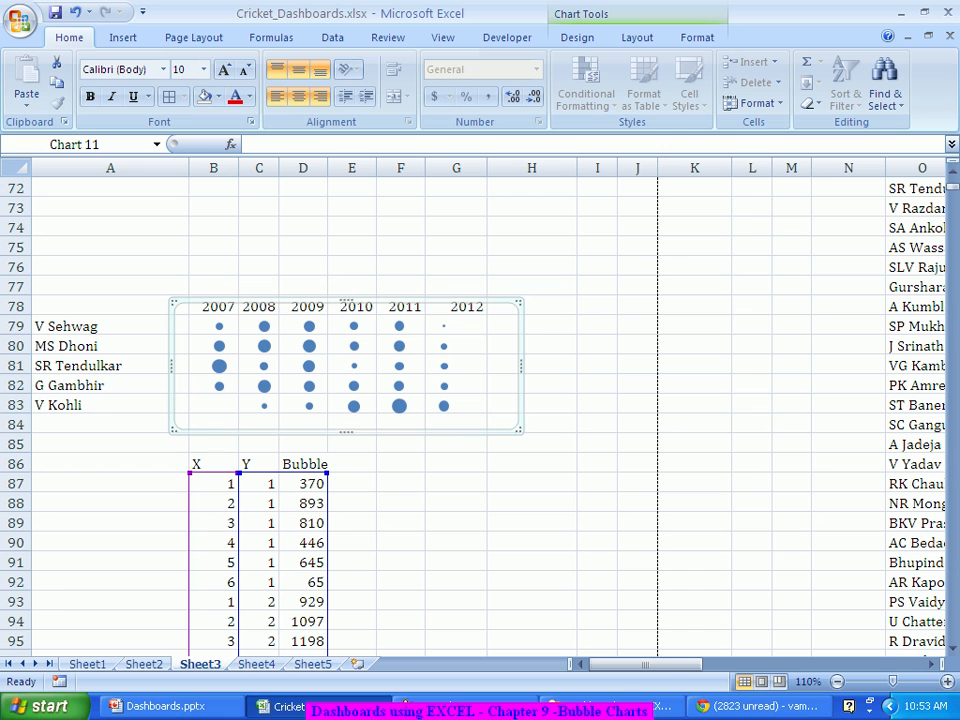
left_click(551, 345)
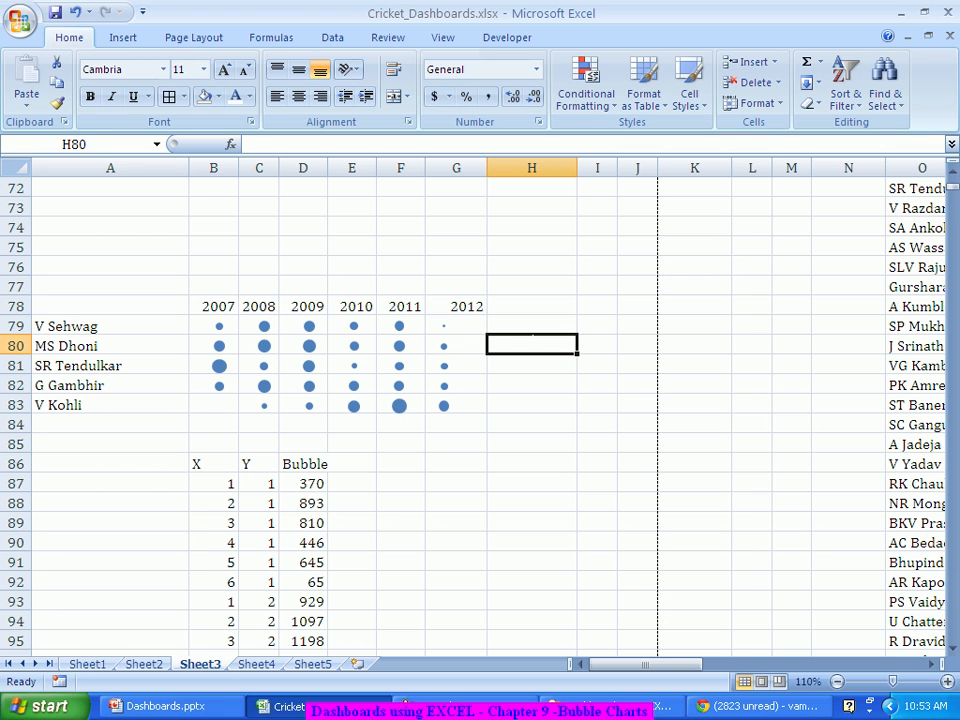
Examine the first player's X, Y and Bubble source values in B86:D92 against the bubble chart
left_click(332, 375)
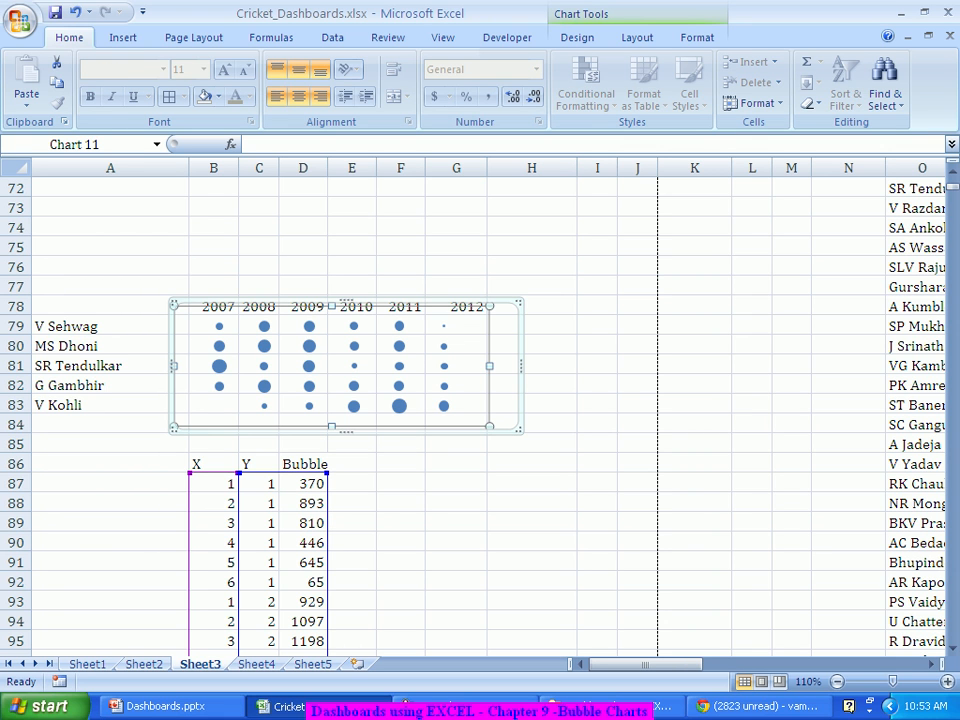
left_click(597, 345)
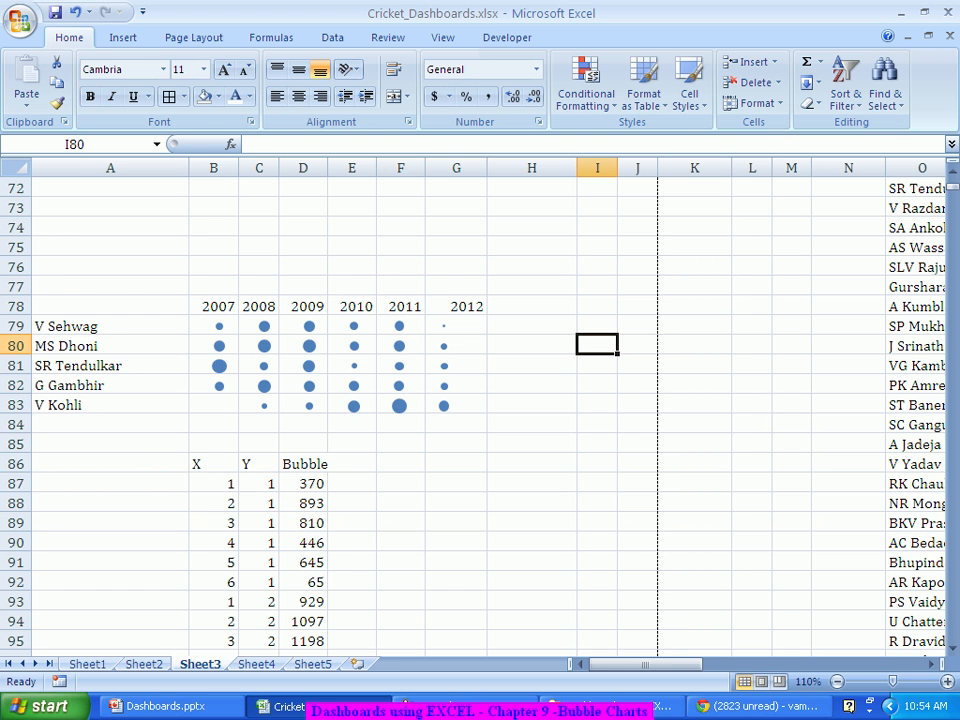
scroll(480, 410, "down", 4)
left_click_drag(200, 228, 303, 346)
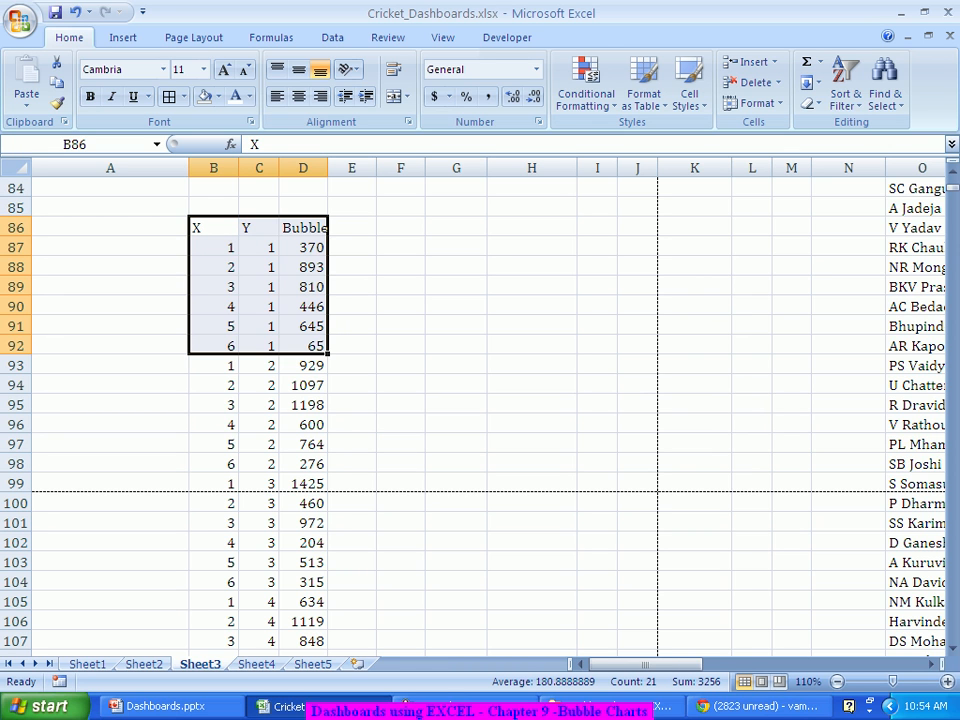
scroll(480, 410, "up", 4)
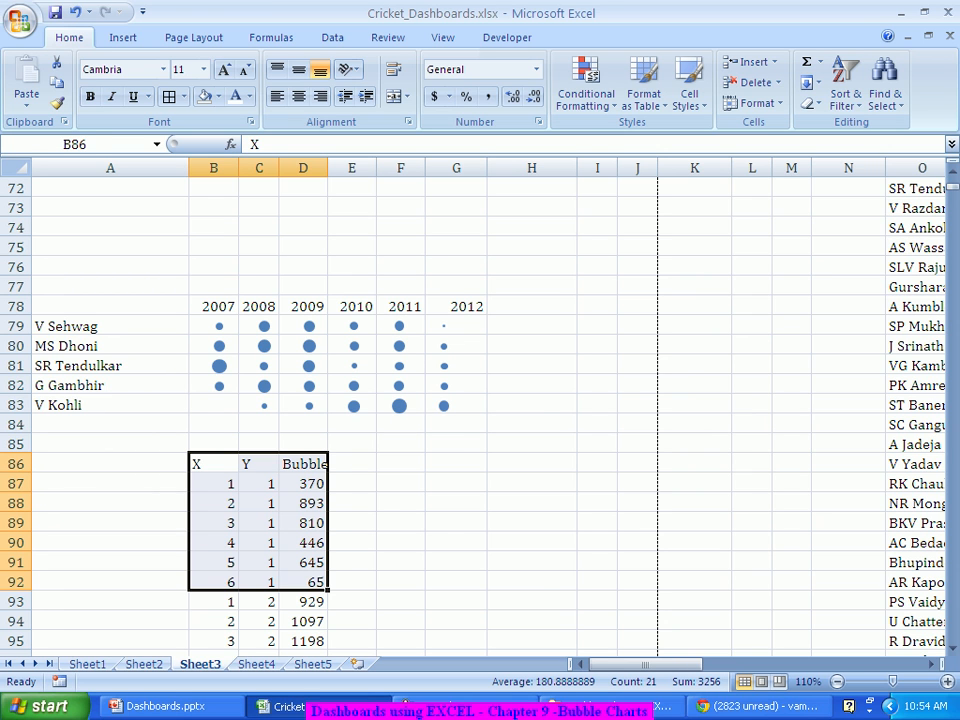
Give the bubble series a solid fill in the standard green colour
left_click(354, 405)
right_click(354, 405)
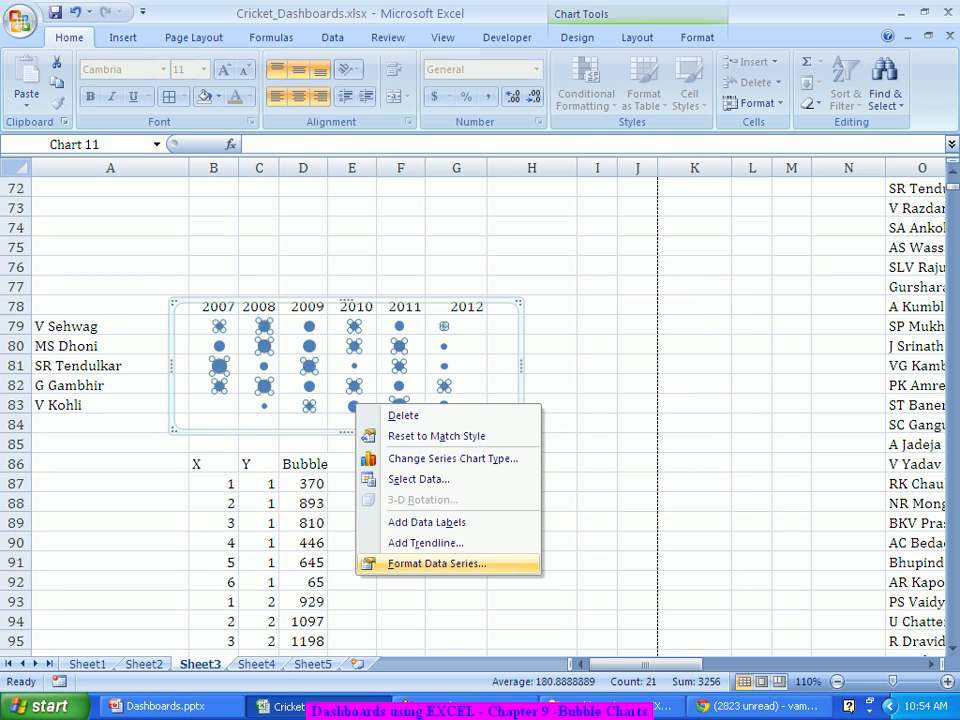
left_click(437, 563)
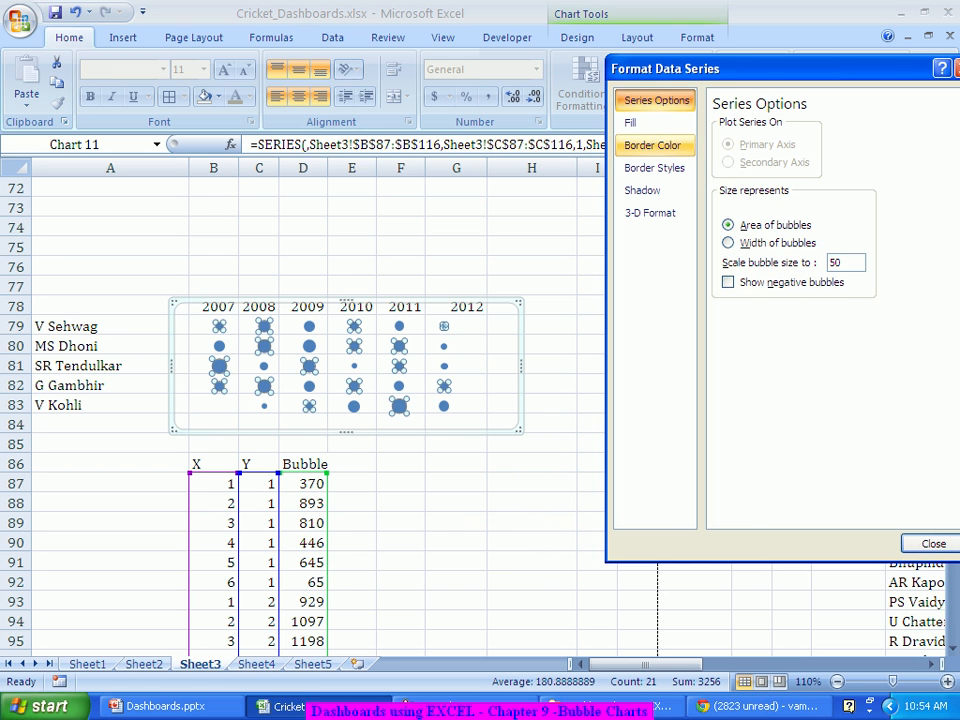
left_click(630, 122)
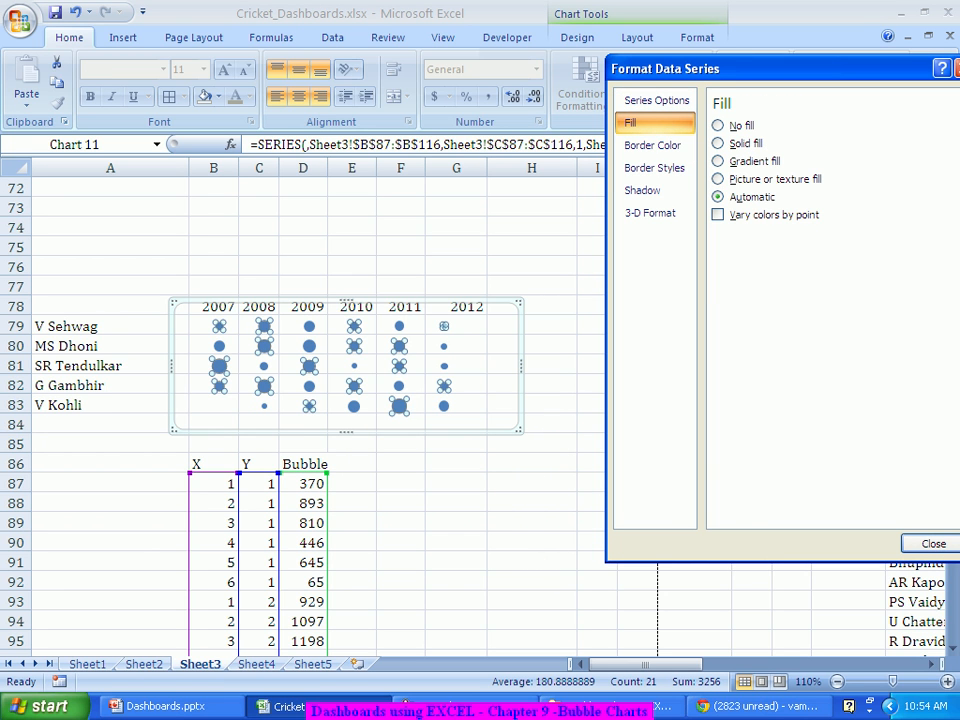
left_click(718, 143)
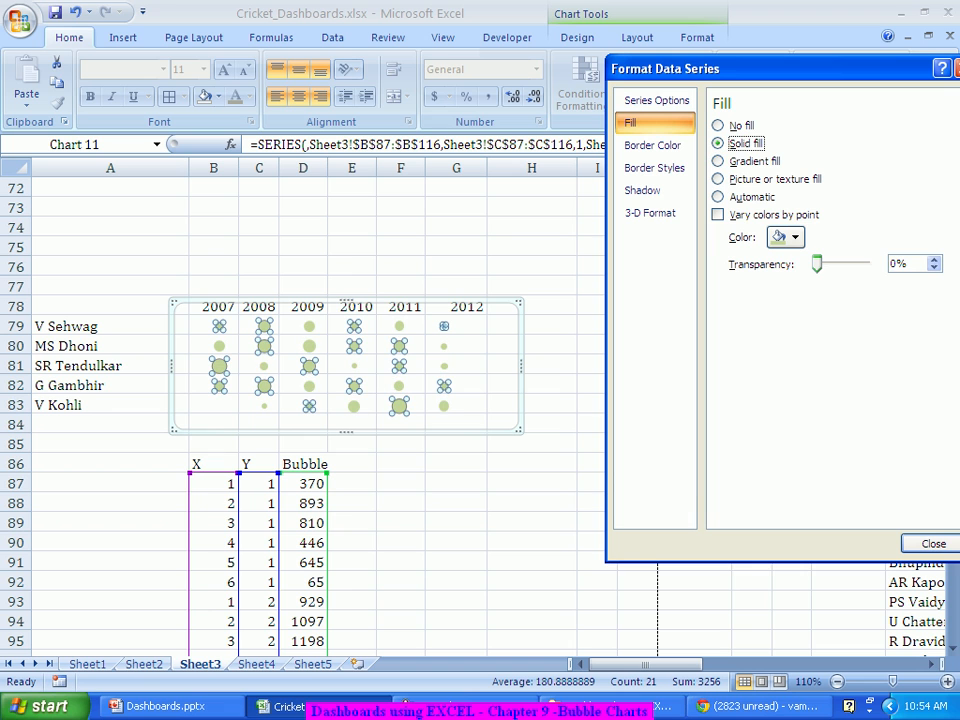
left_click(784, 237)
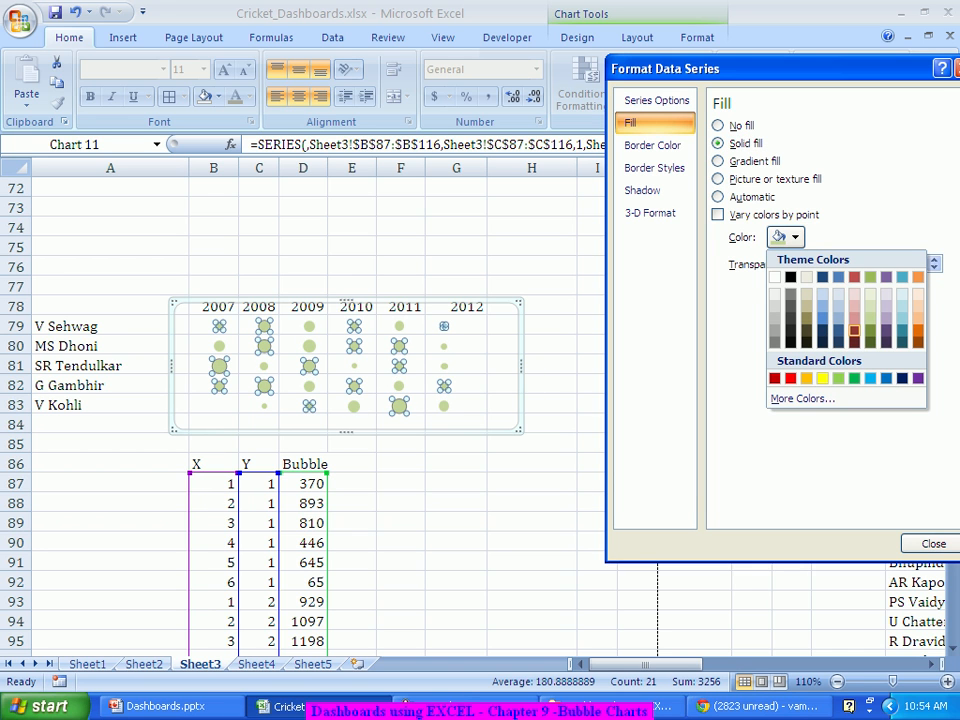
left_click(854, 378)
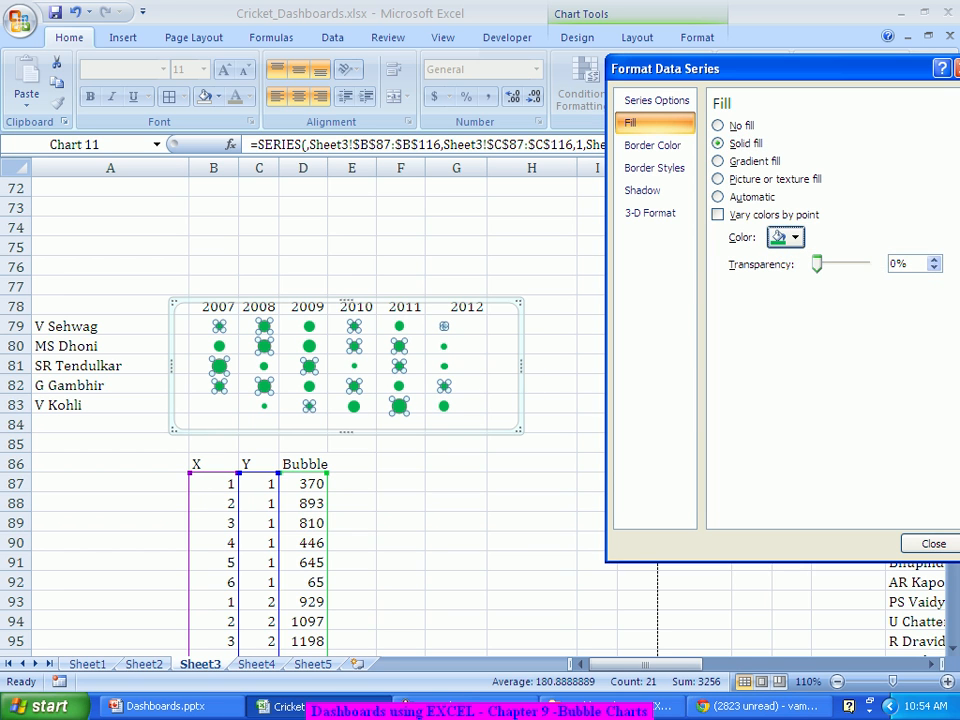
left_click(933, 544)
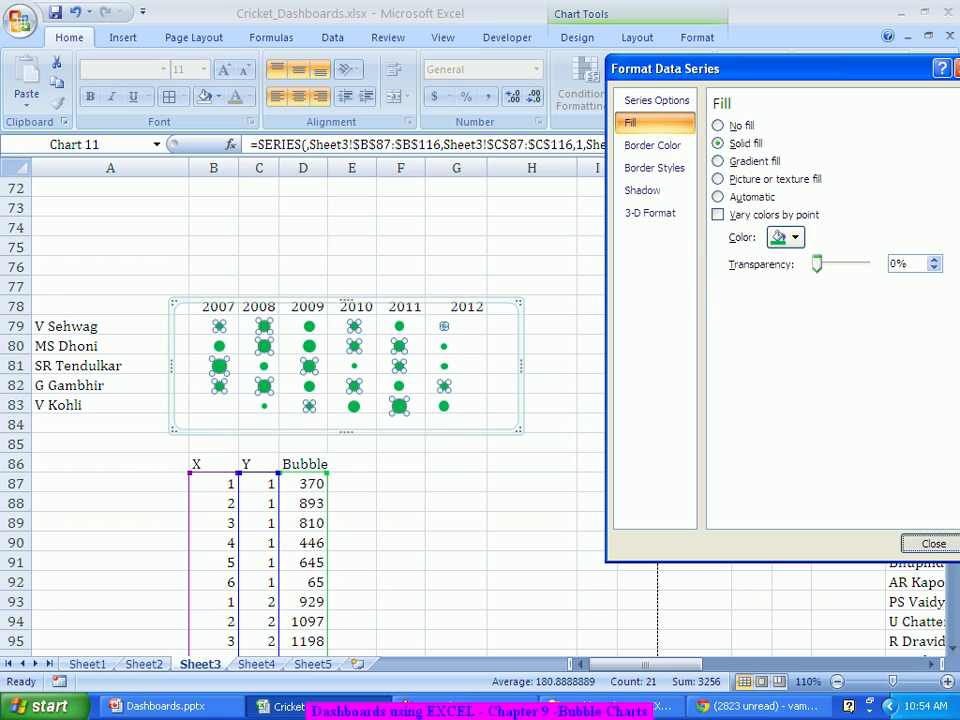
left_click(533, 441)
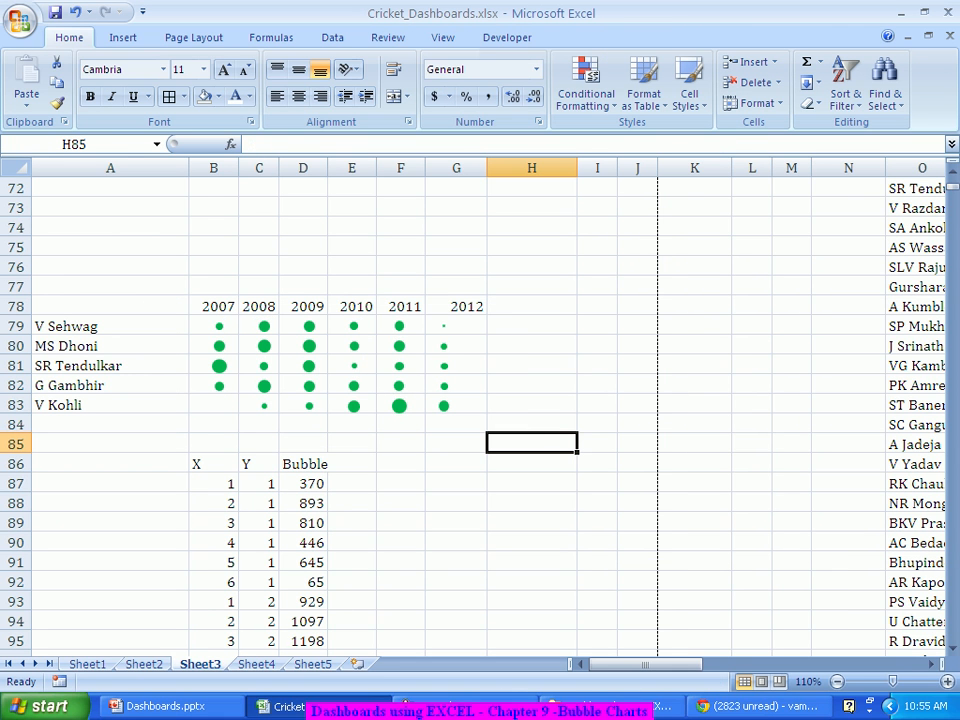